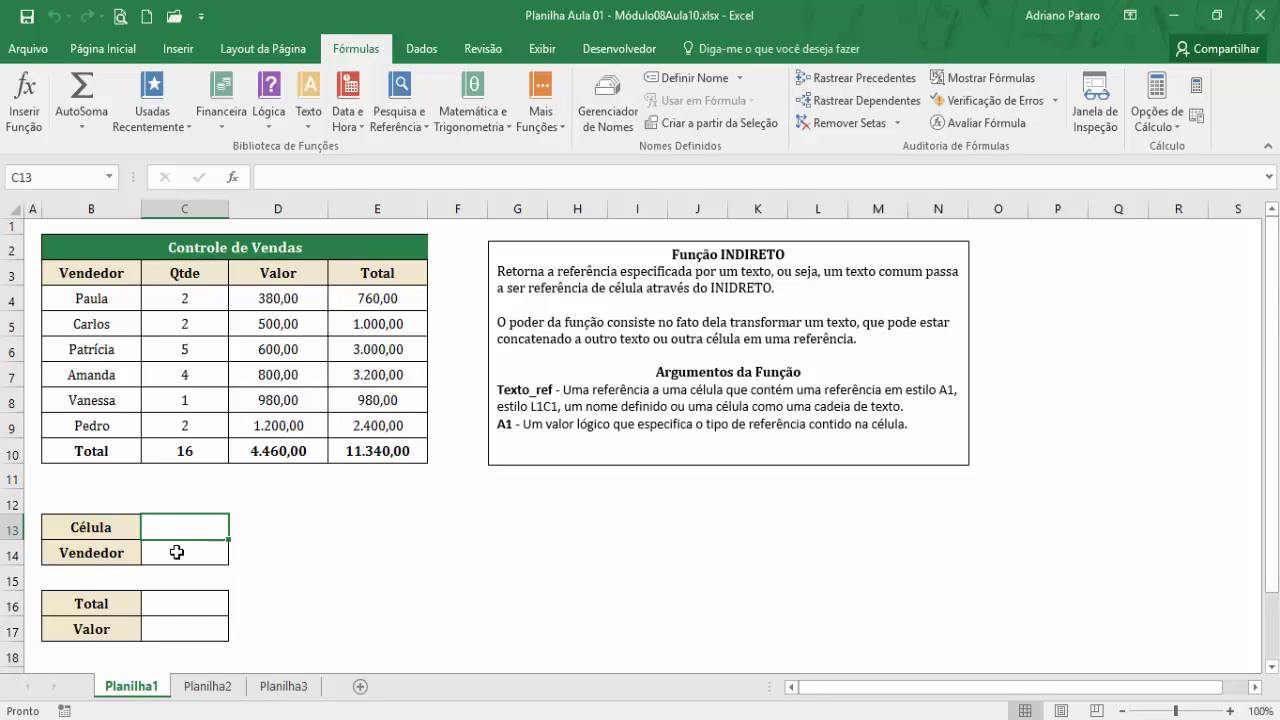
# Step: Enter B8 as the reference text in the Célula field, cell C13
pyautogui.click(176, 552)
pyautogui.click(200, 519)
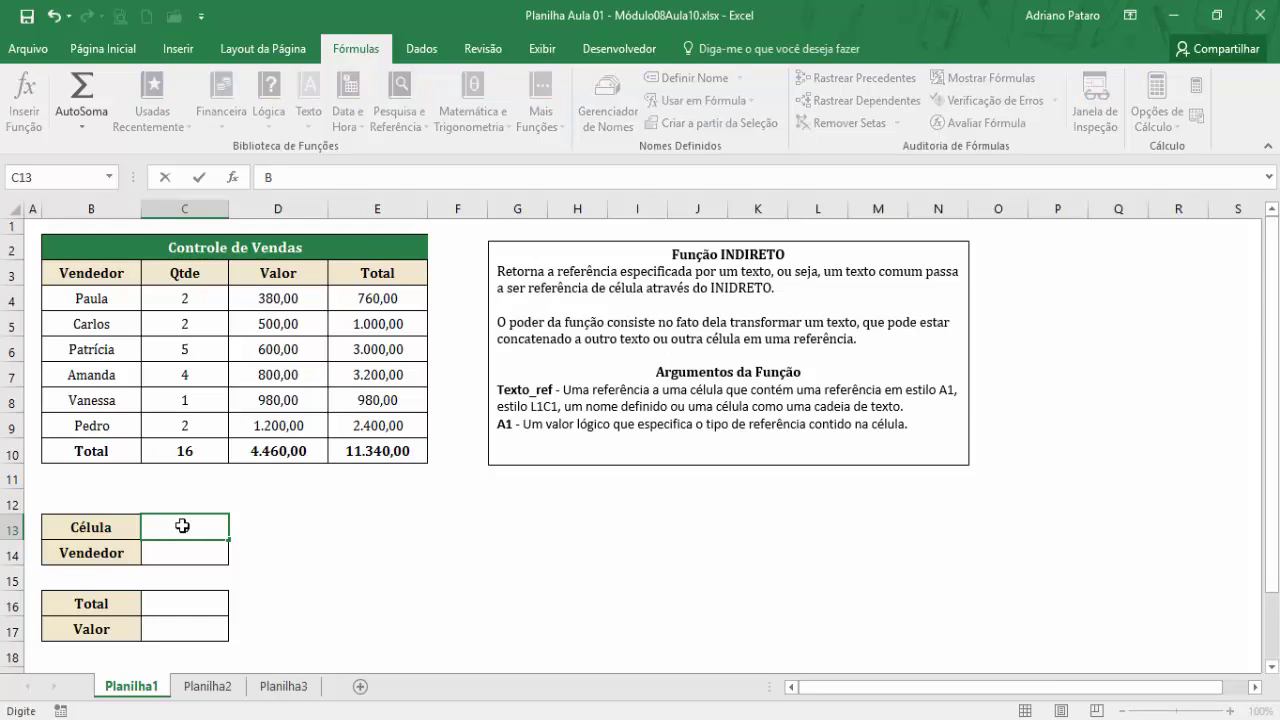
pyautogui.write('B8')
pyautogui.click(183, 551)
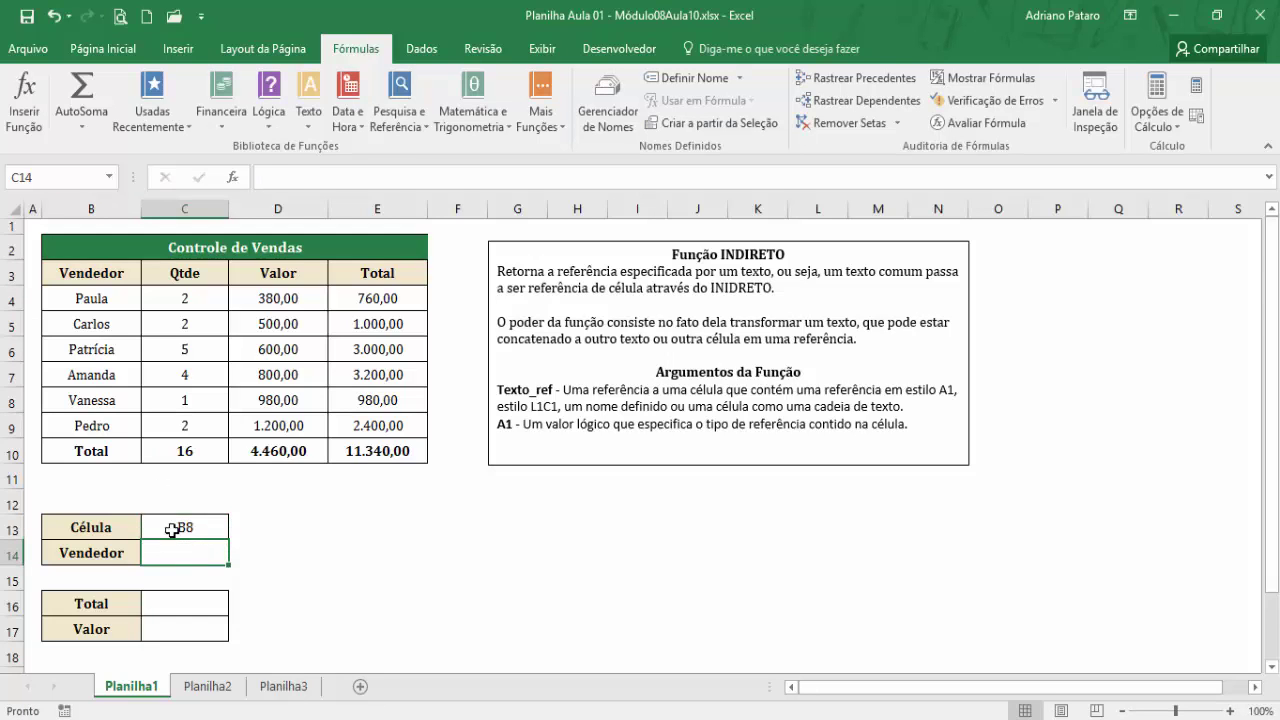
# Step: Enter a direct reference to the Célula value, =C13, in the Vendedor cell C14
pyautogui.click(108, 401)
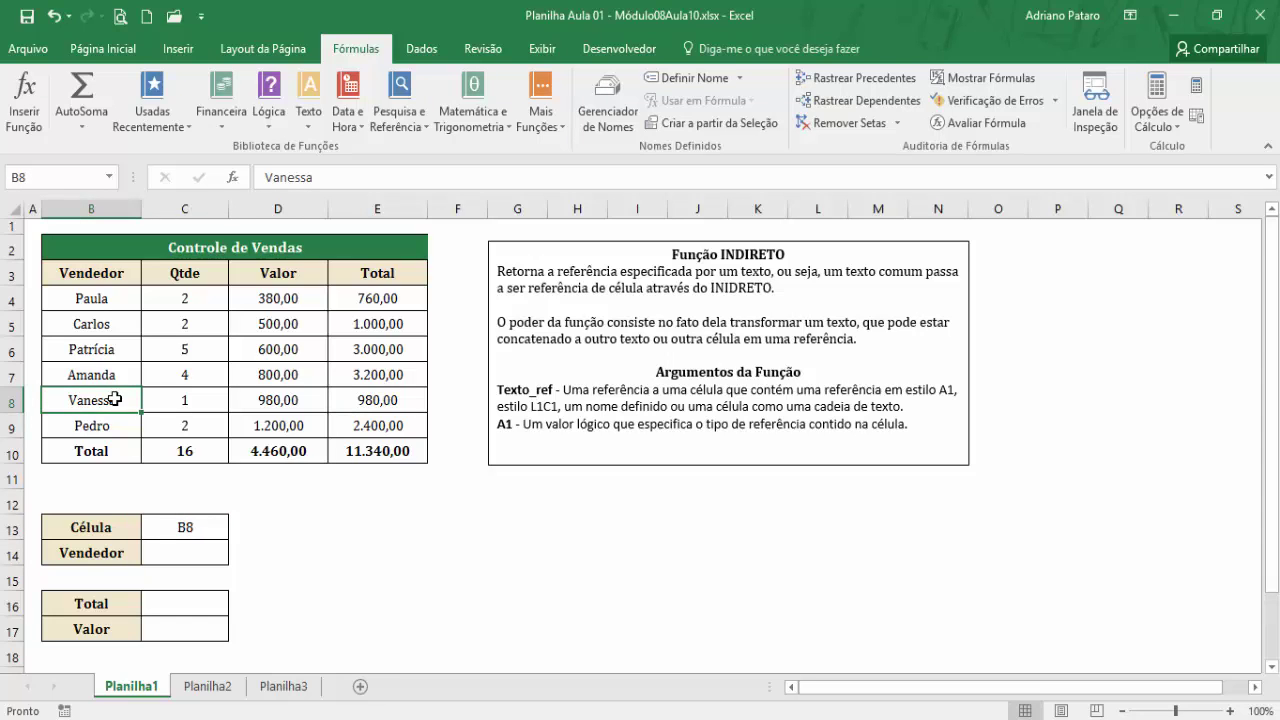
pyautogui.click(190, 552)
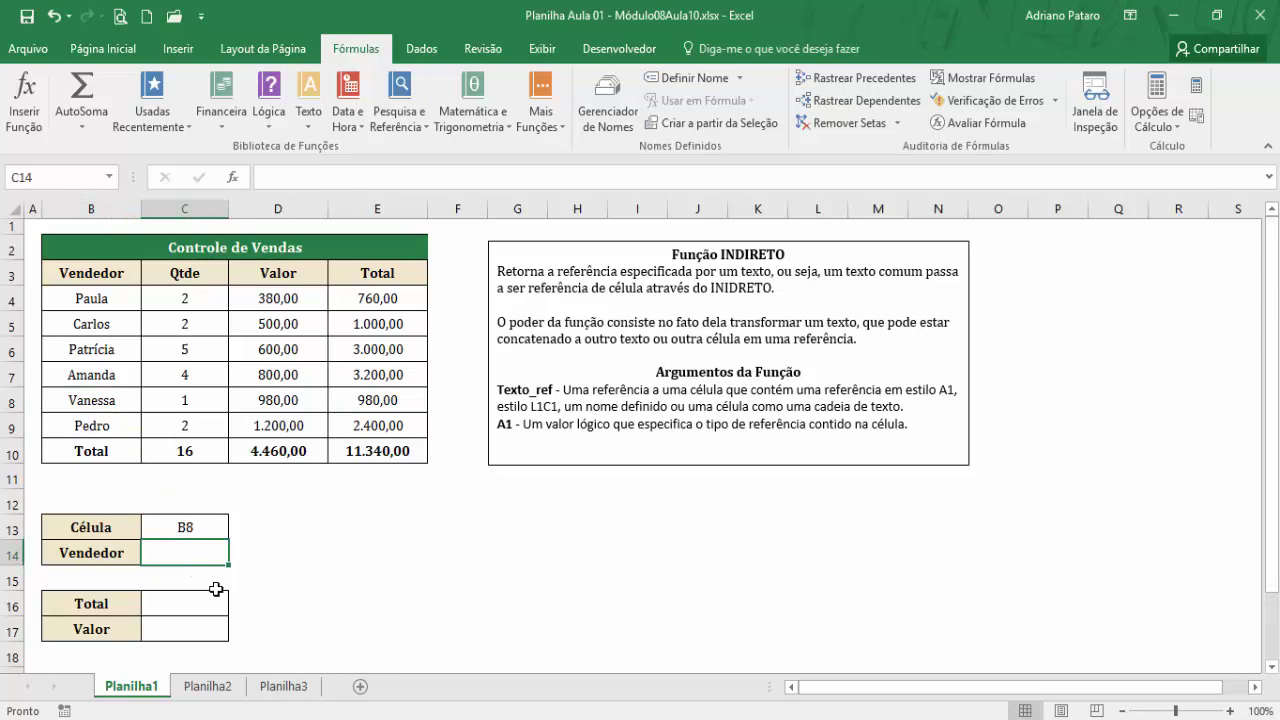
pyautogui.write('=')
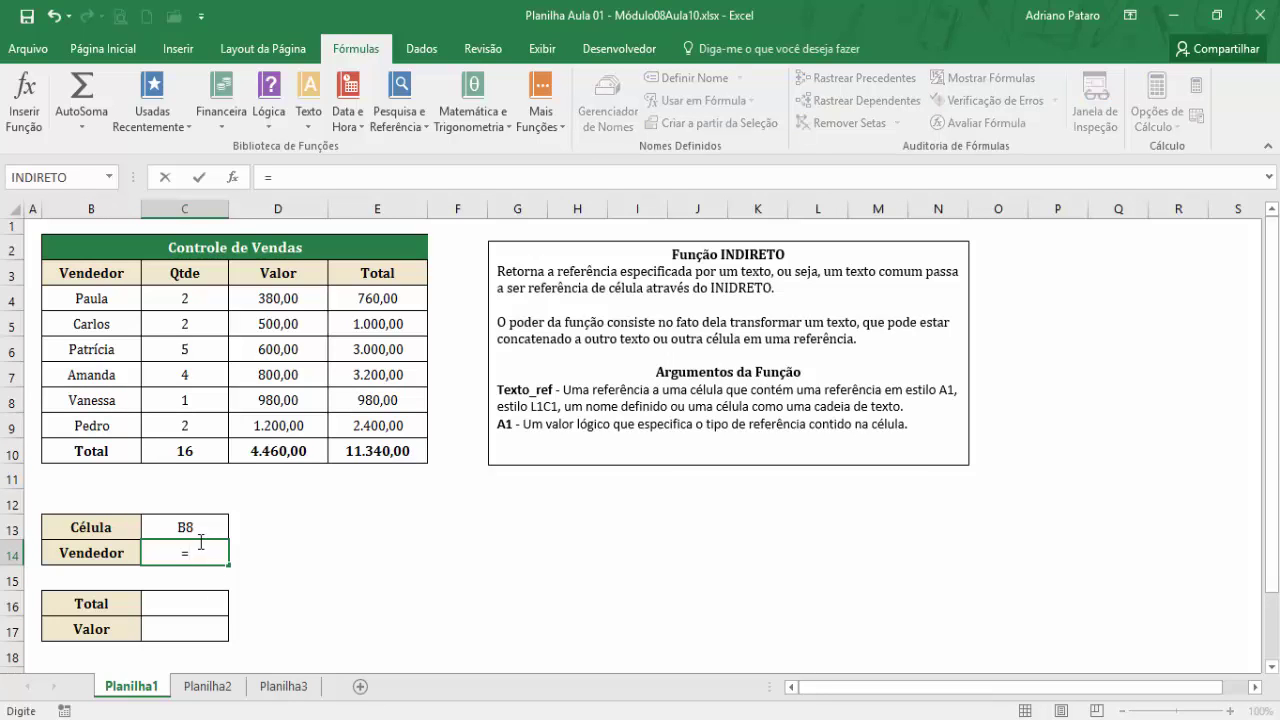
pyautogui.click(194, 527)
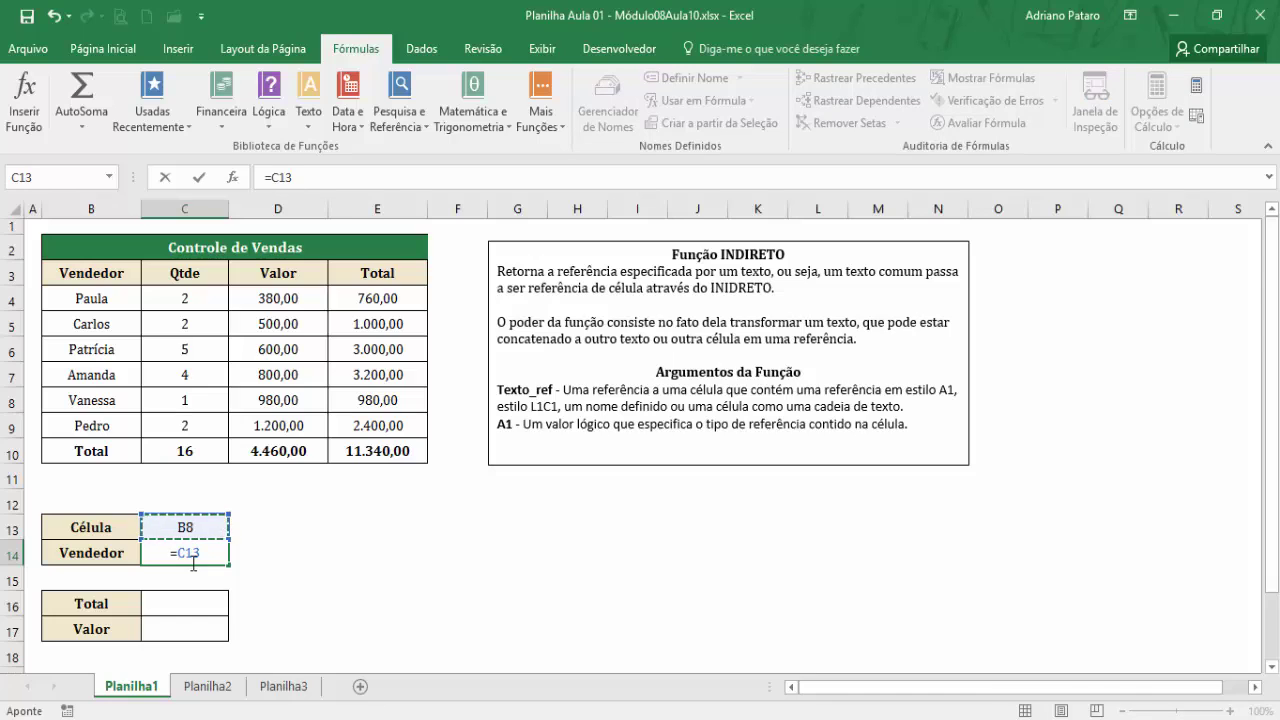
pyautogui.press('Return')
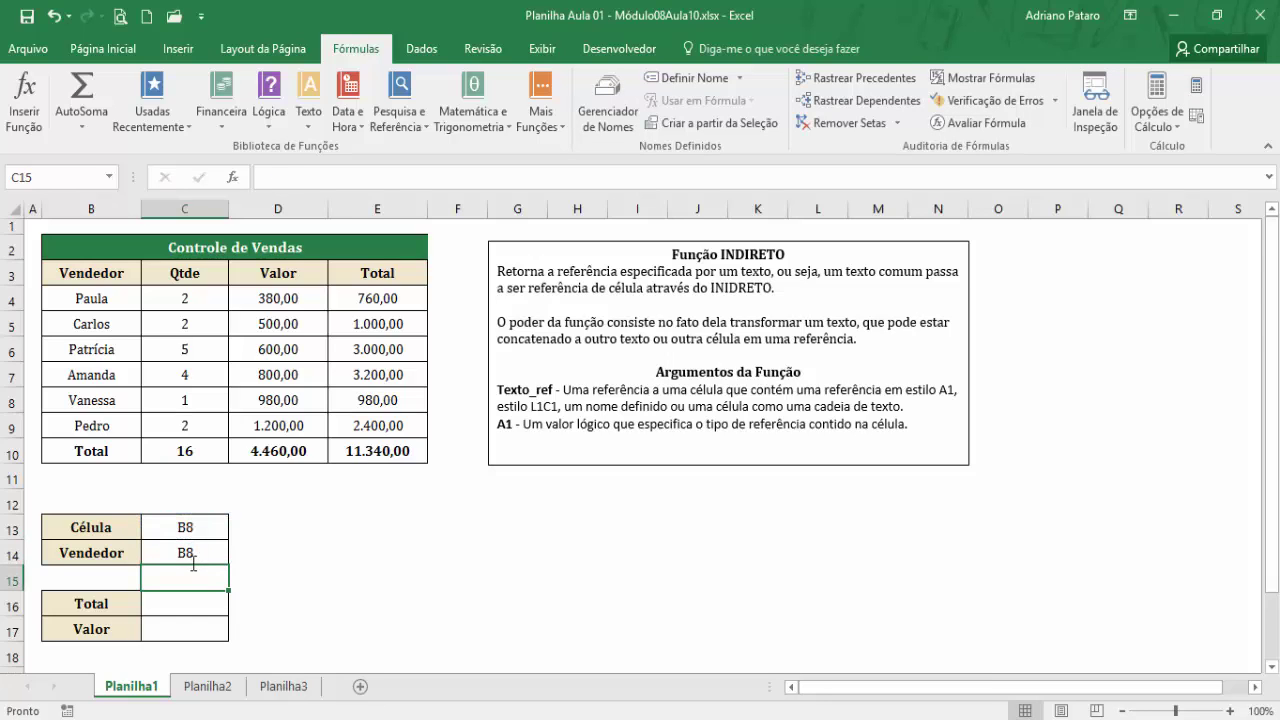
# Step: Compare the Célula and Vendedor cells and clear the direct reference from C14
pyautogui.click(190, 552)
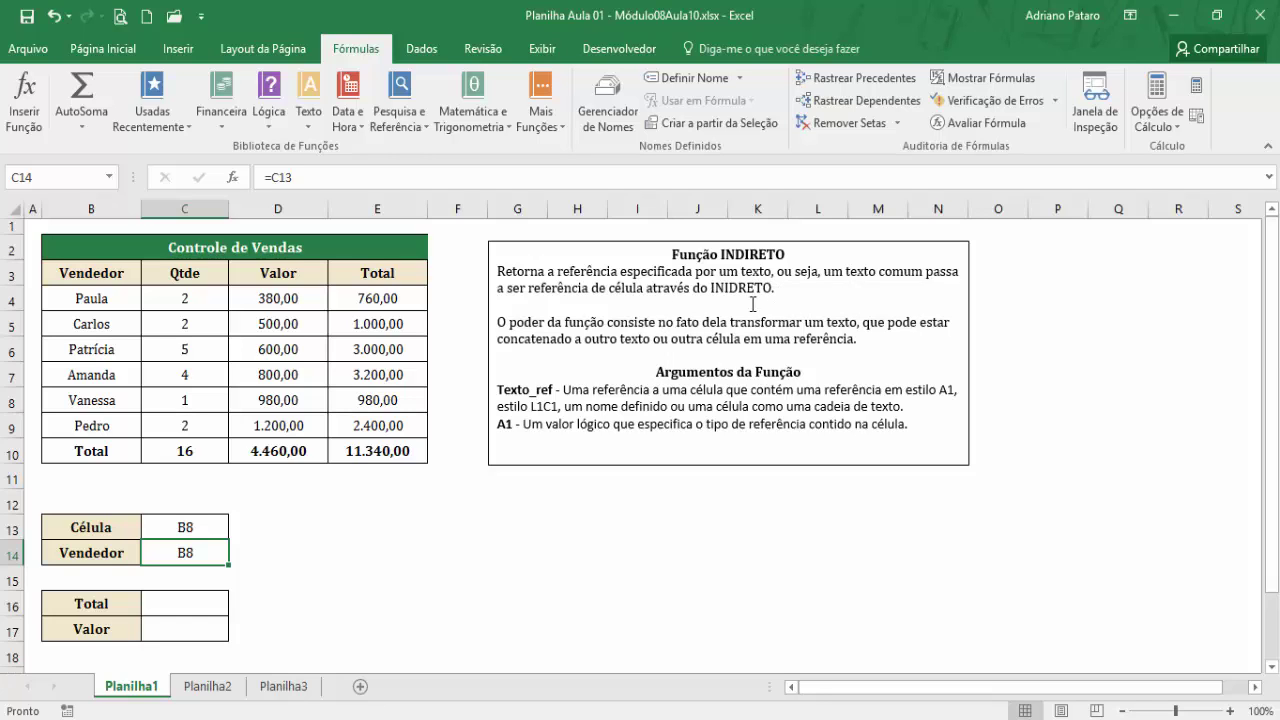
pyautogui.click(203, 528)
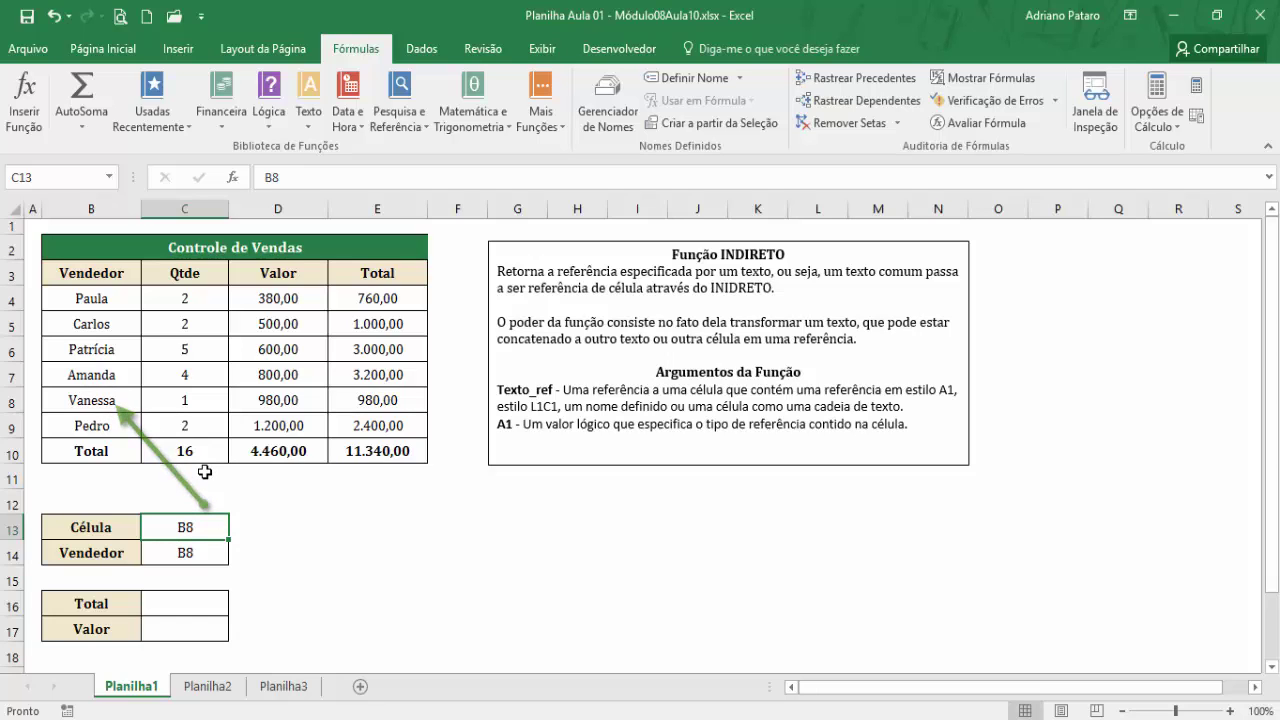
pyautogui.click(214, 560)
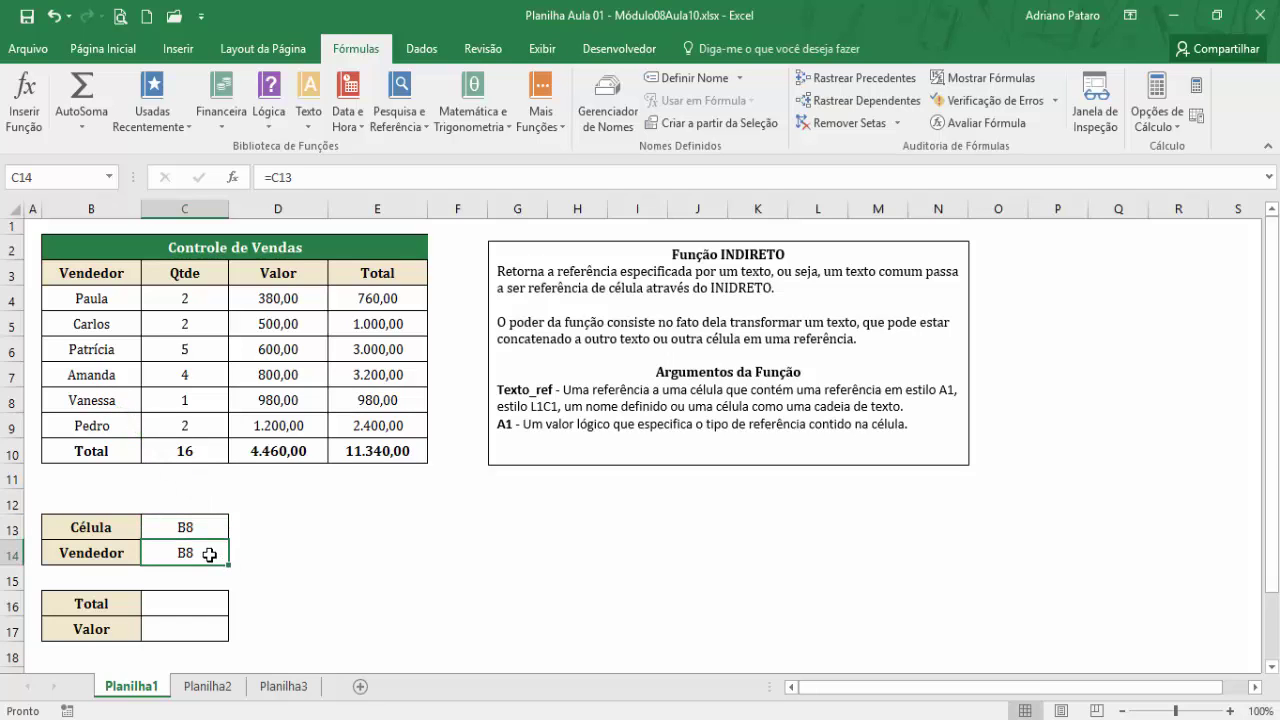
pyautogui.press('Delete')
# Step: Start the INDIRETO lookup function in the Vendedor cell C14 with C13 as its Texto_ref argument
pyautogui.click(419, 122)
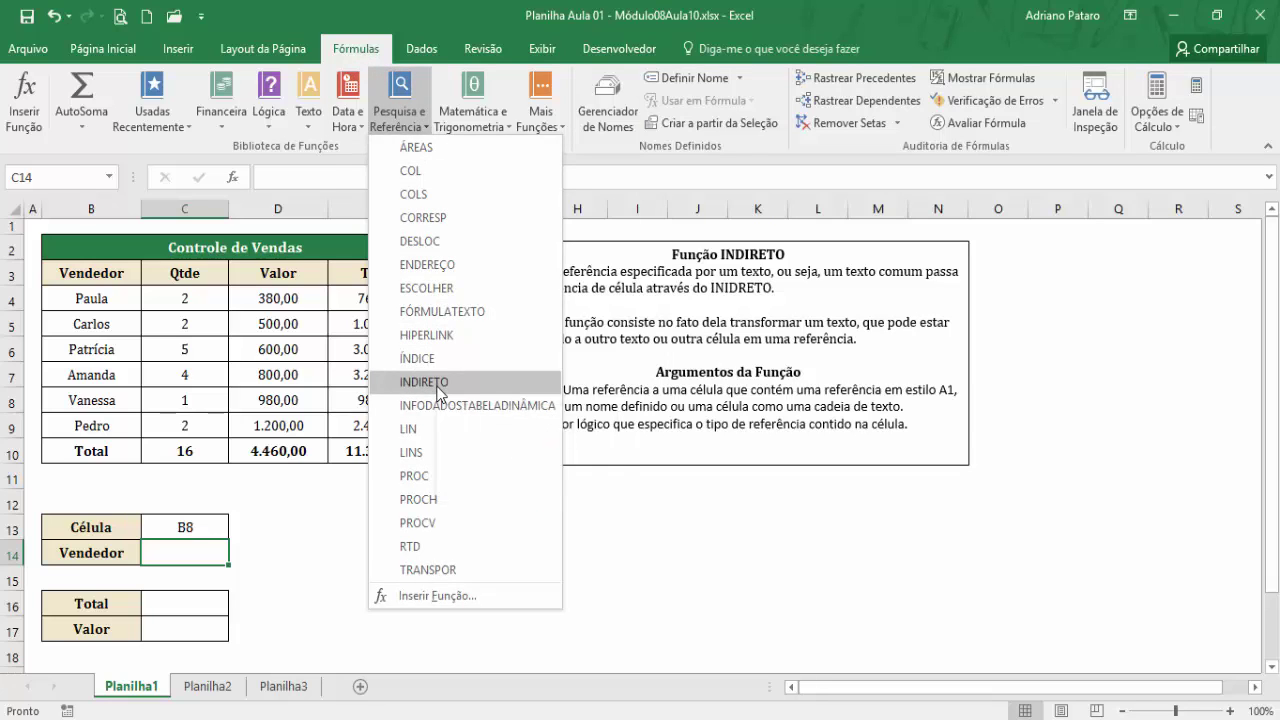
pyautogui.click(437, 388)
pyautogui.moveTo(659, 401); pyautogui.dragTo(561, 390)
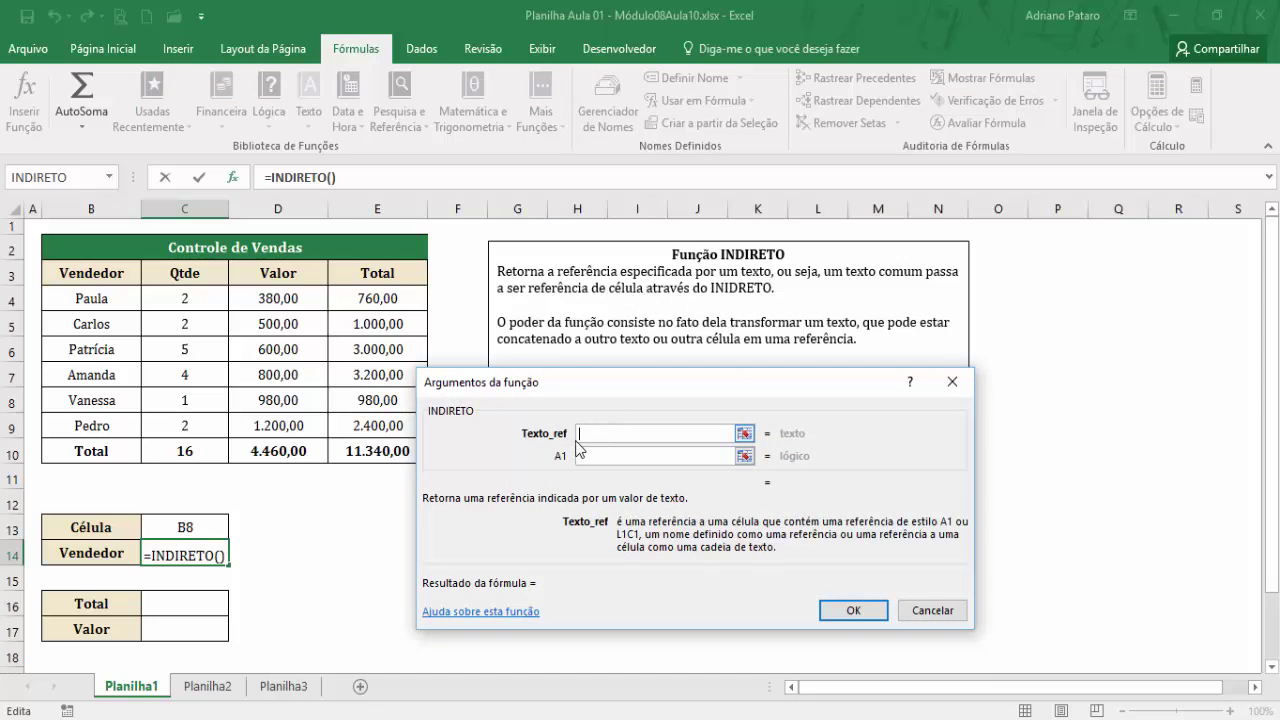
pyautogui.click(200, 537)
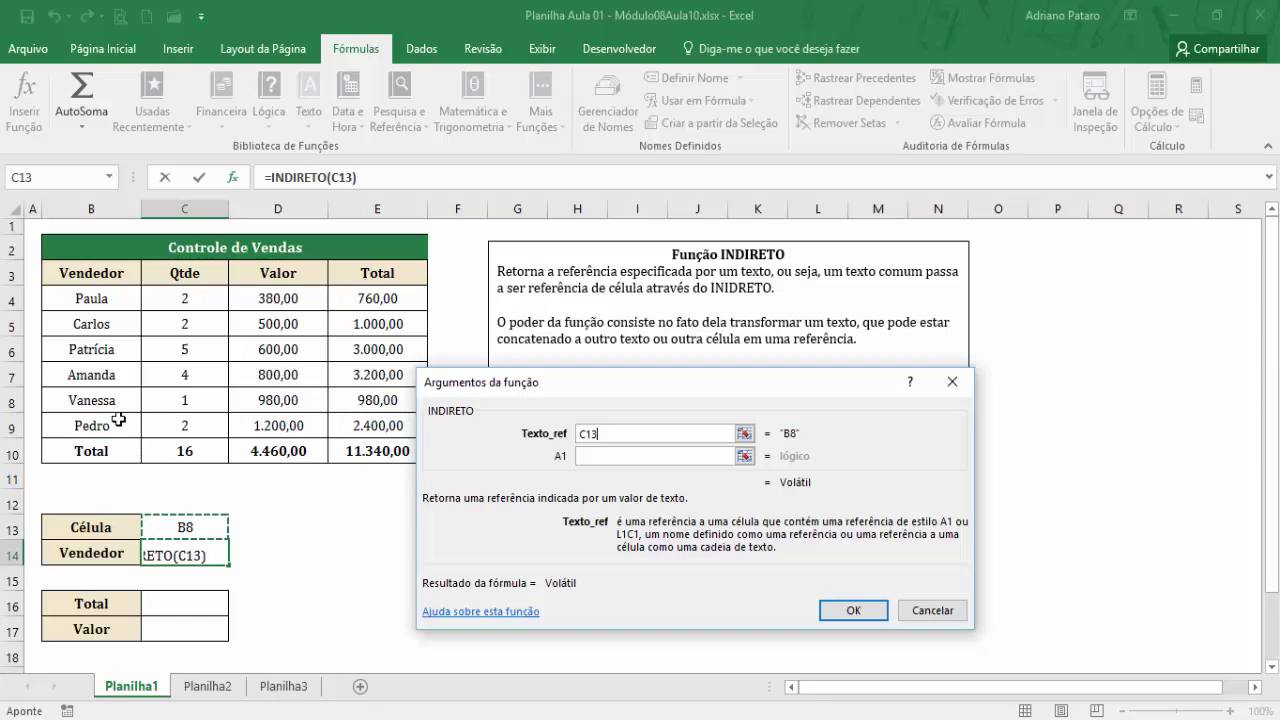
# Step: Try 1 and 0 for INDIRETO's A1 argument, settle on 1, and confirm the function in C14
pyautogui.click(611, 456)
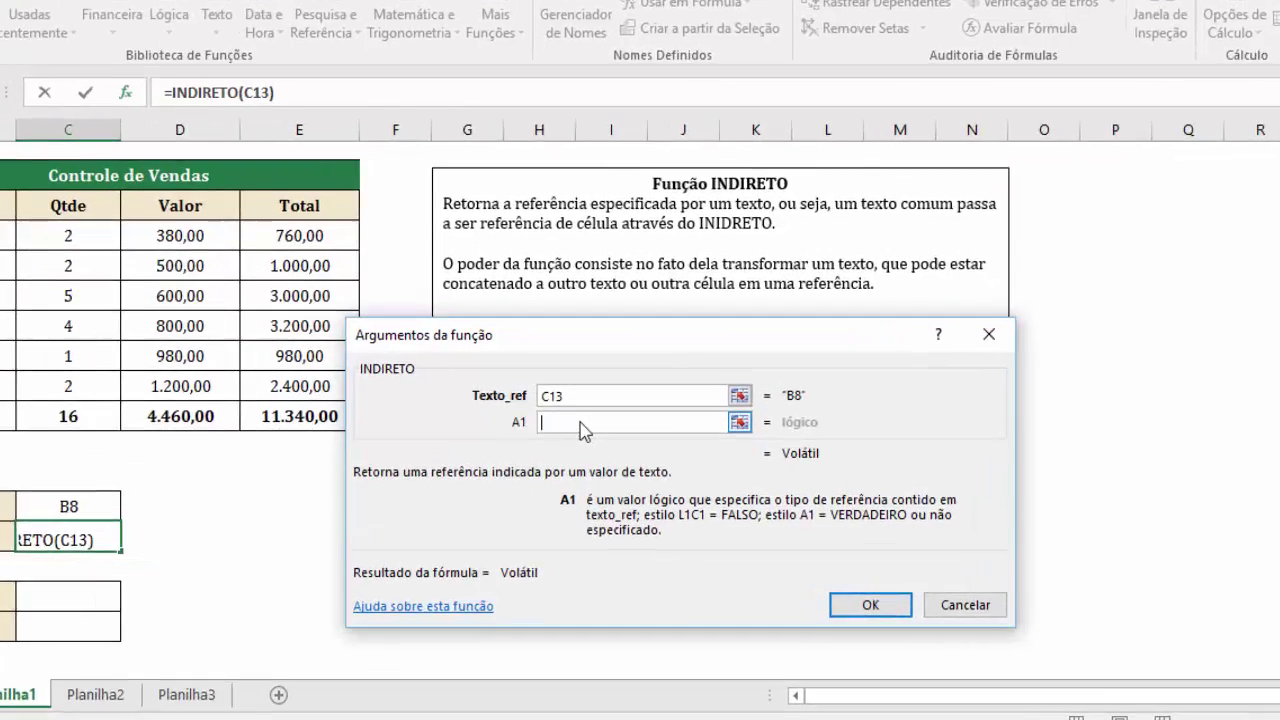
pyautogui.write('1')
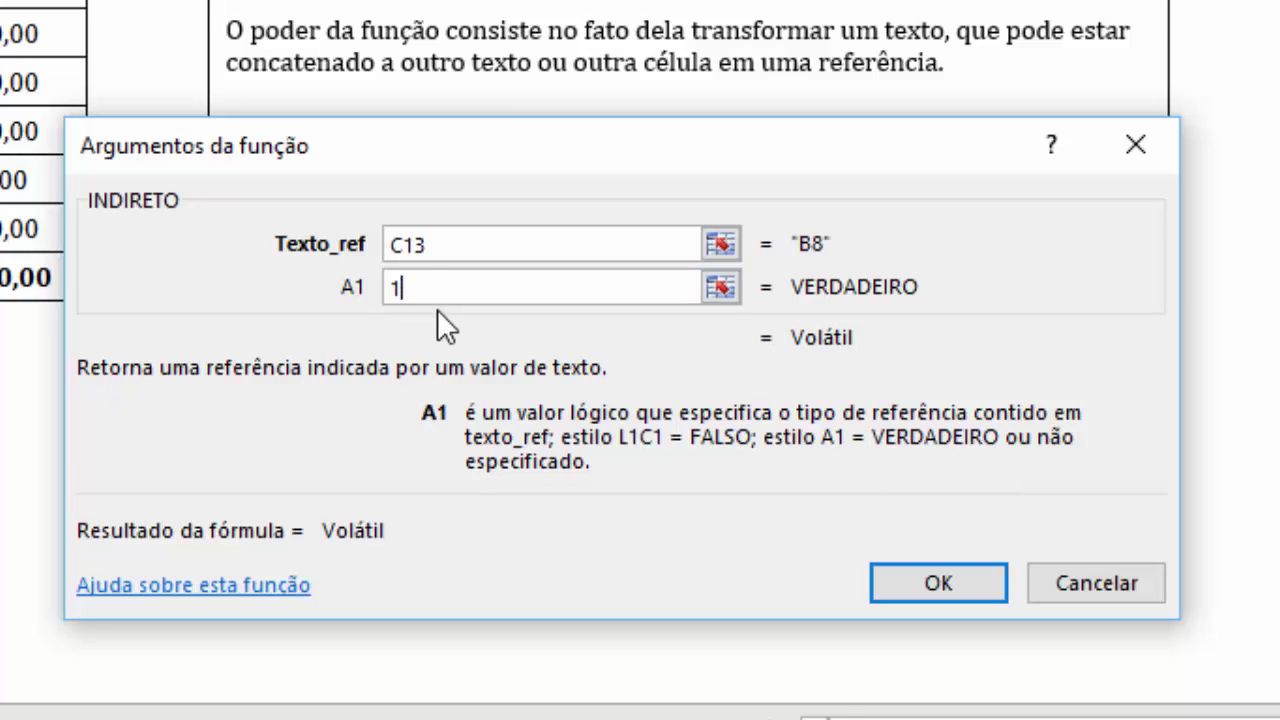
pyautogui.press('BackSpace')
pyautogui.write('0')
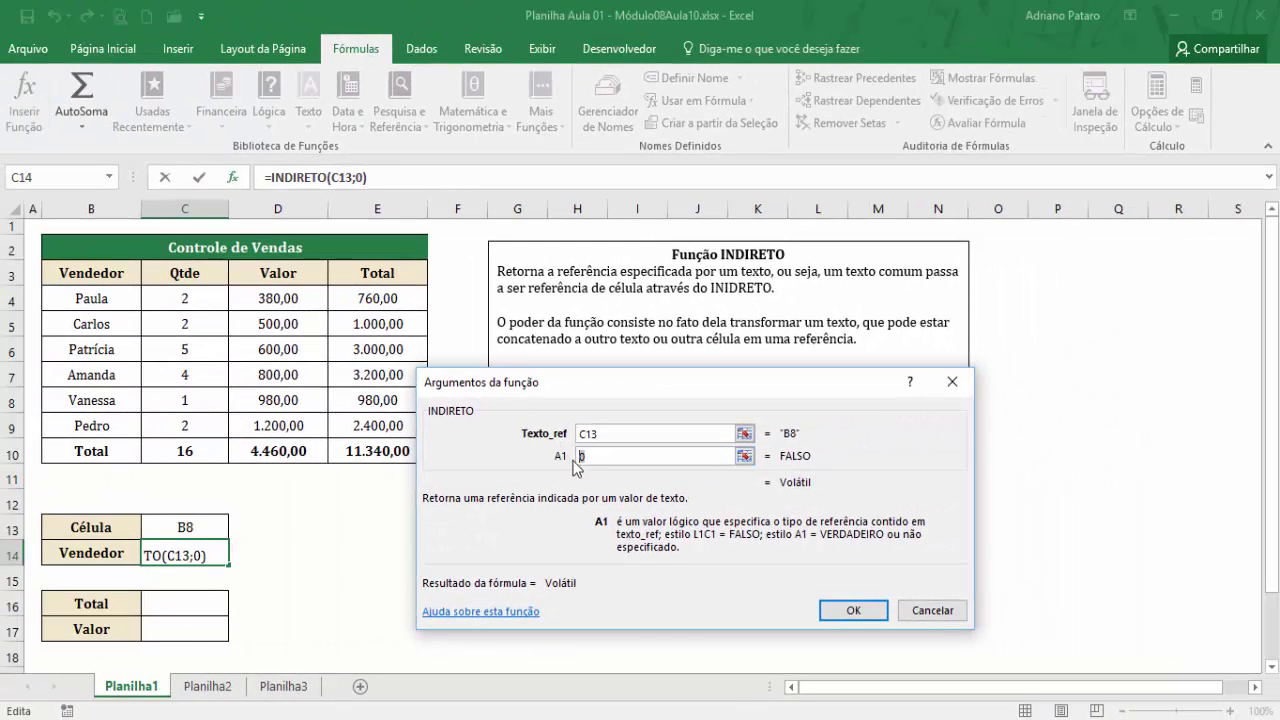
pyautogui.press('BackSpace')
pyautogui.write('1')
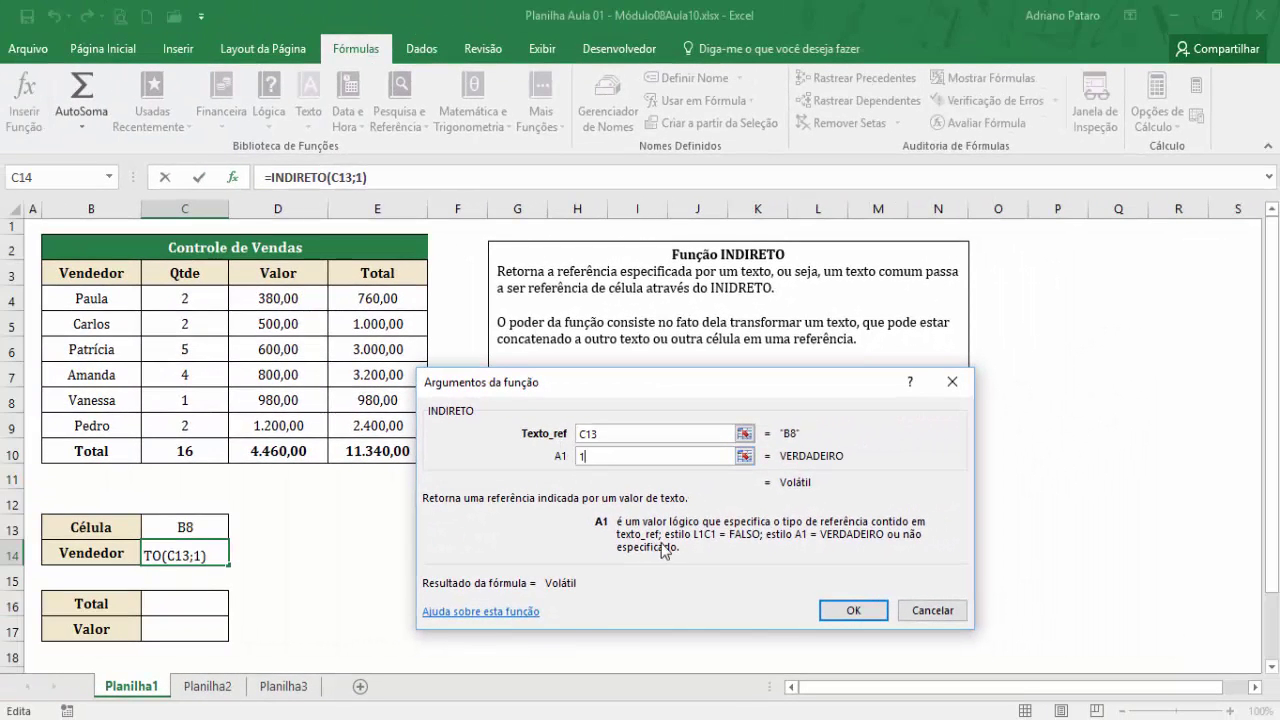
pyautogui.click(618, 436)
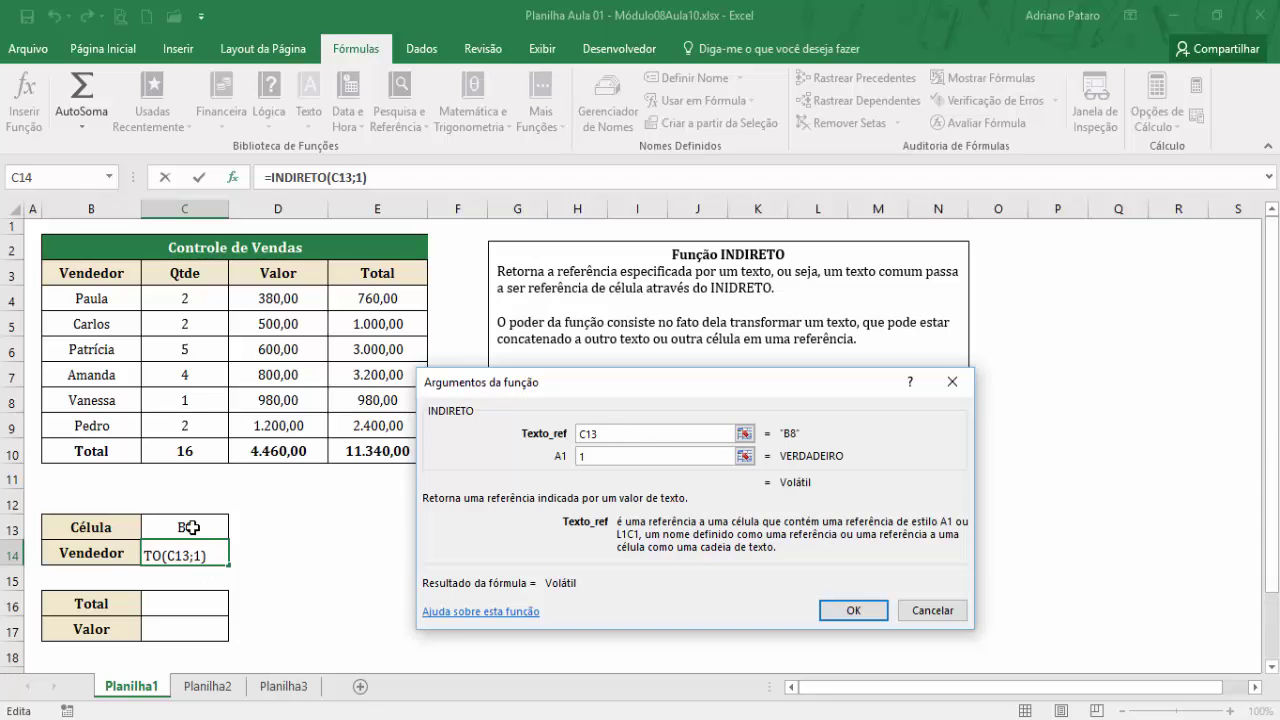
pyautogui.click(858, 612)
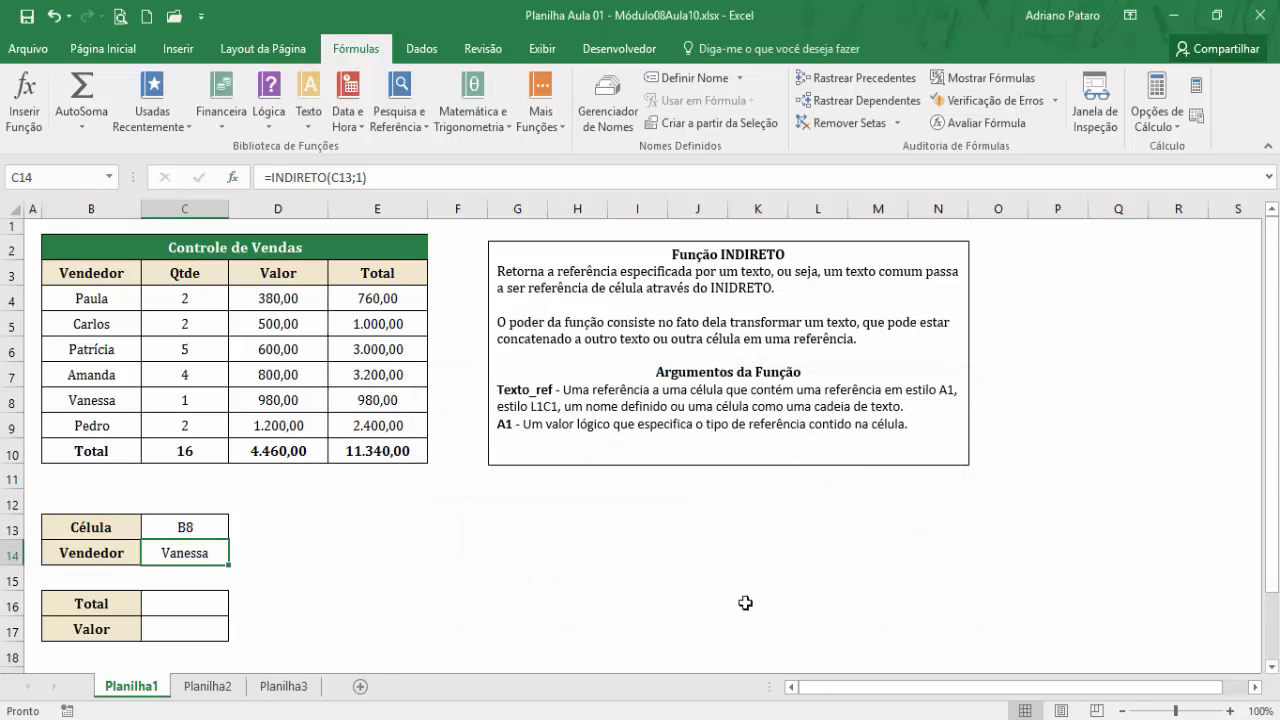
pyautogui.click(100, 401)
pyautogui.click(185, 553)
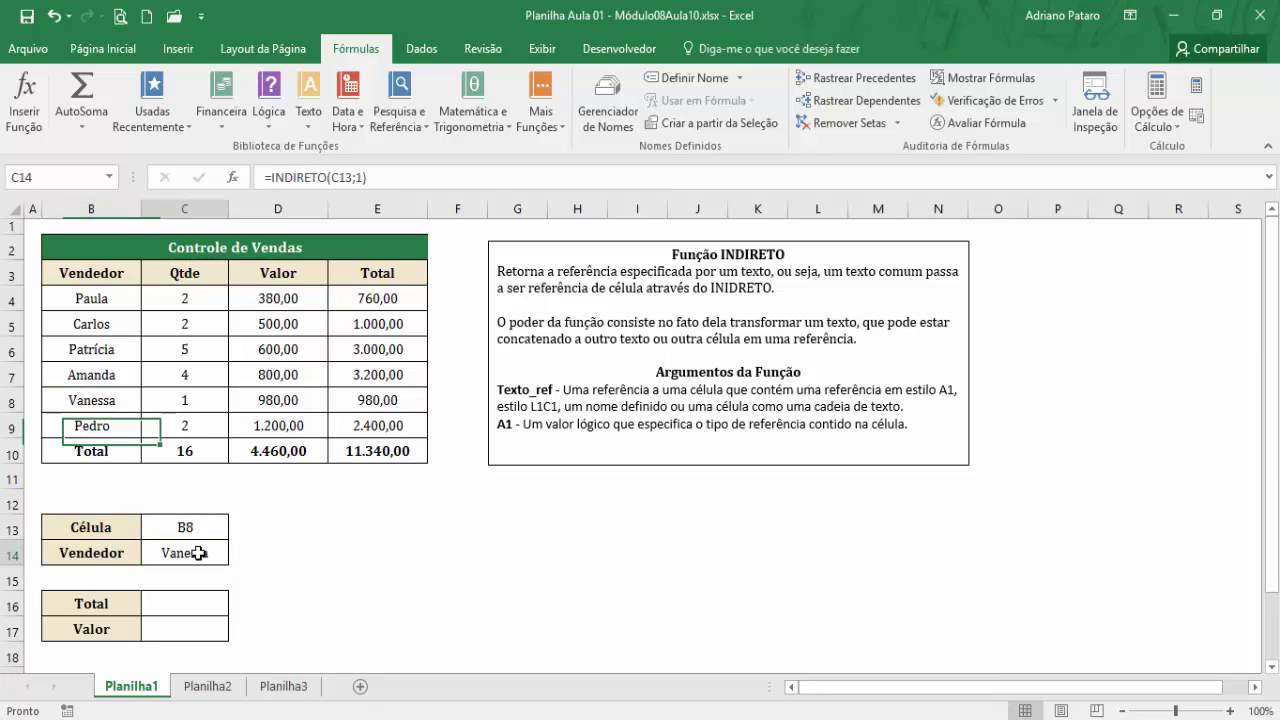
# Step: Enter the plain reference =C13 in D14 to compare it with the INDIRETO formula in C14
pyautogui.click(260, 557)
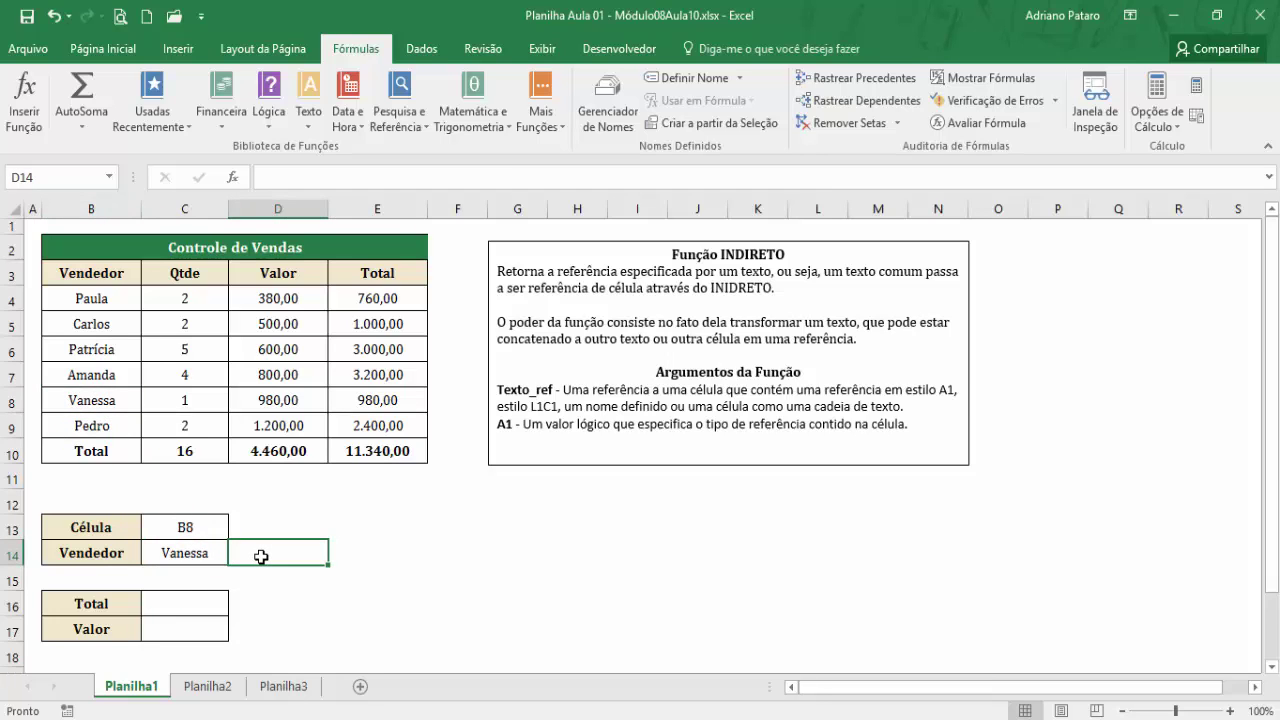
pyautogui.write('=')
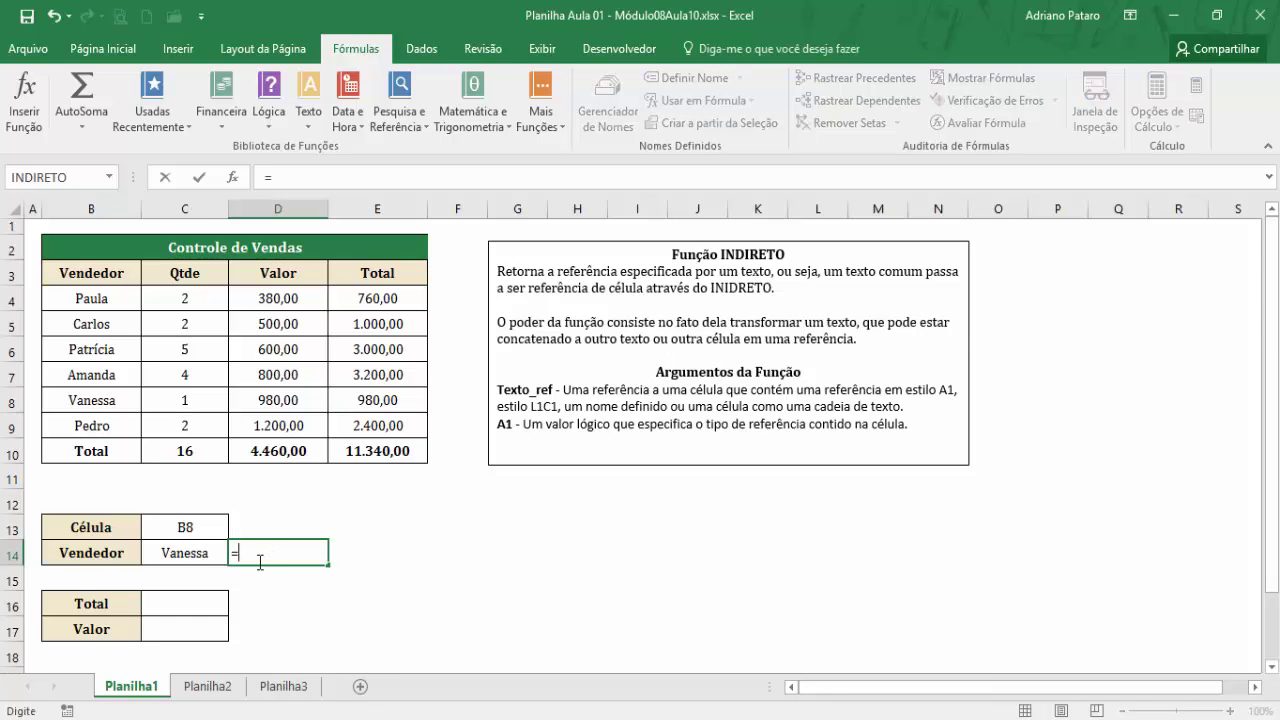
pyautogui.click(202, 527)
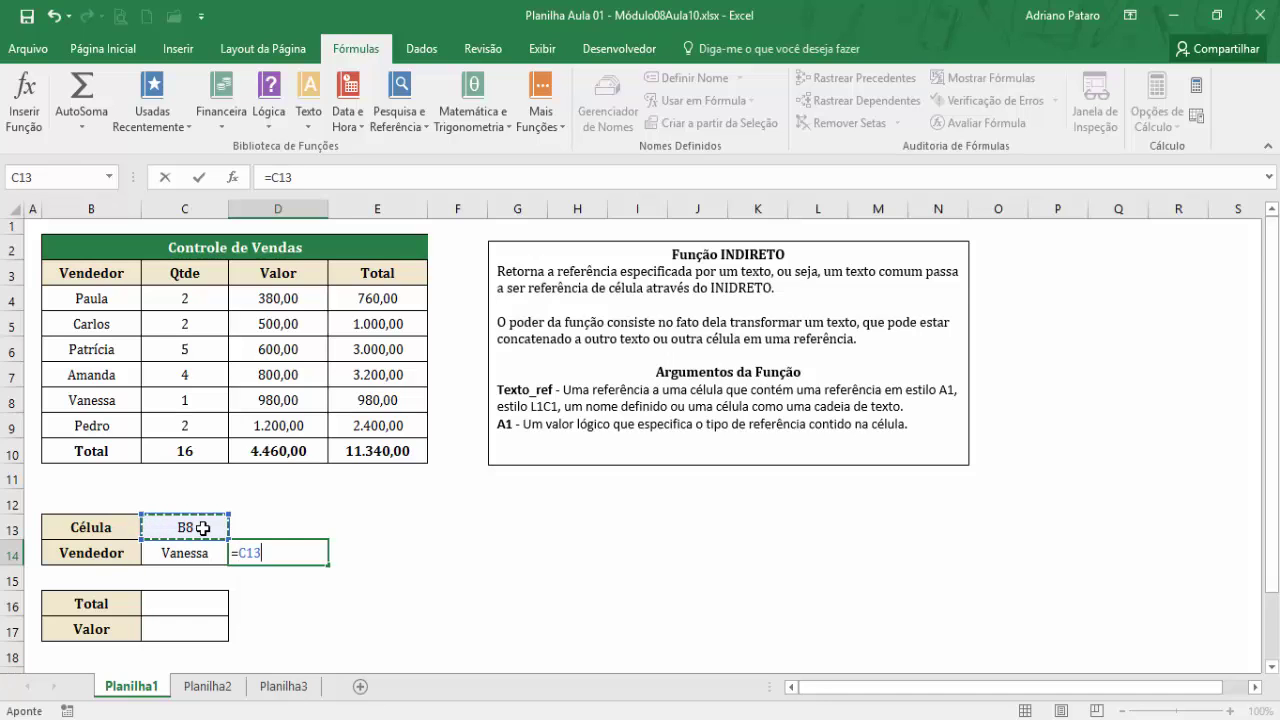
pyautogui.press('Return')
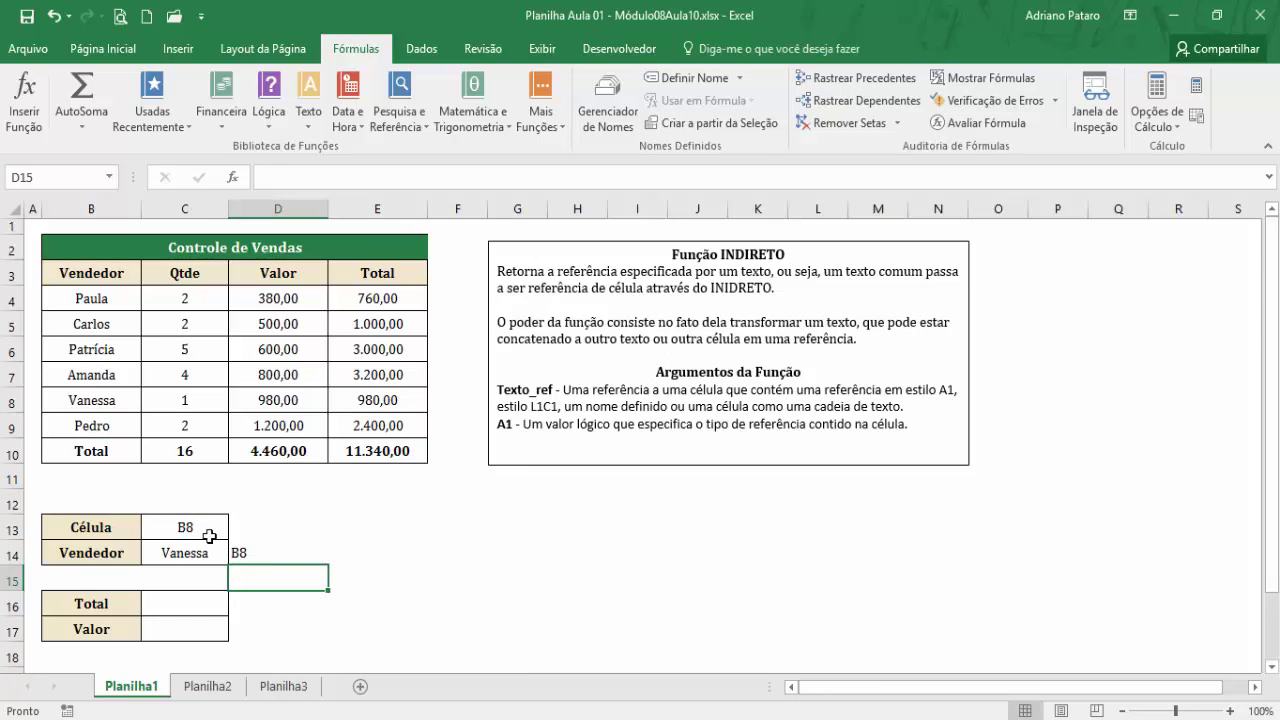
pyautogui.click(241, 553)
pyautogui.click(204, 554)
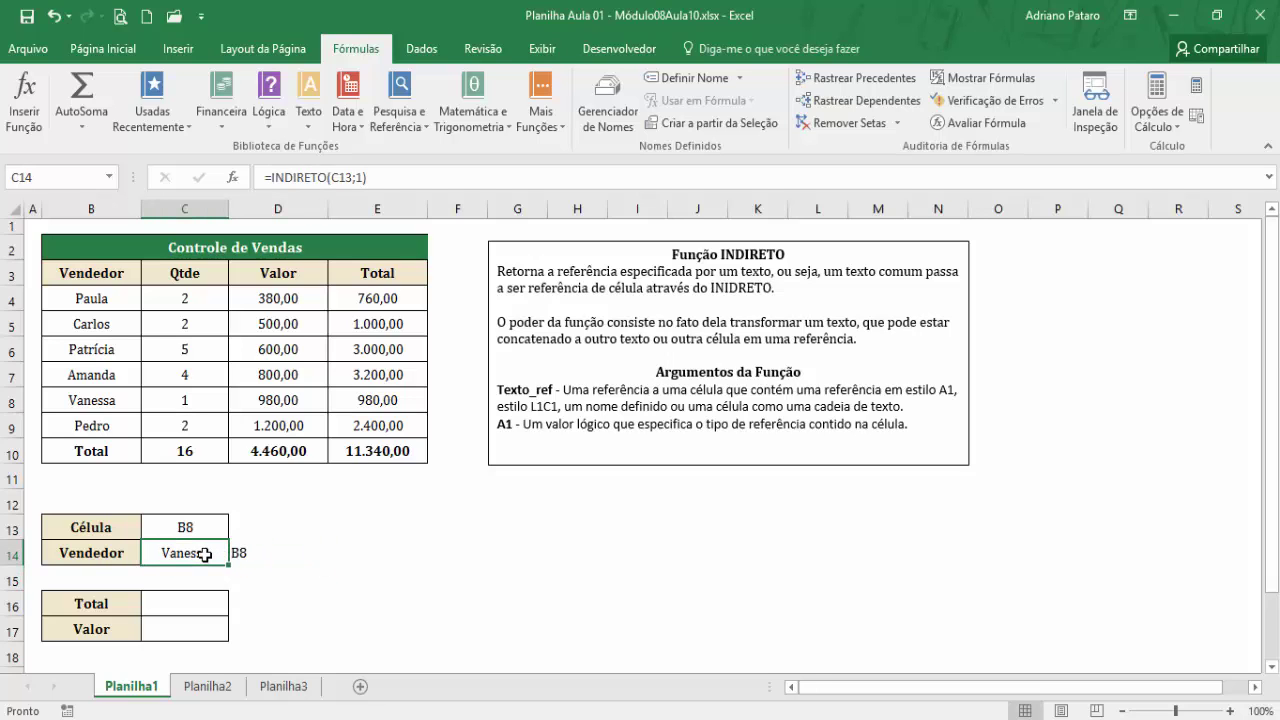
# Step: Change the Célula reference in C13 to B5 and compare the source cell with the plain reference in D14
pyautogui.click(184, 529)
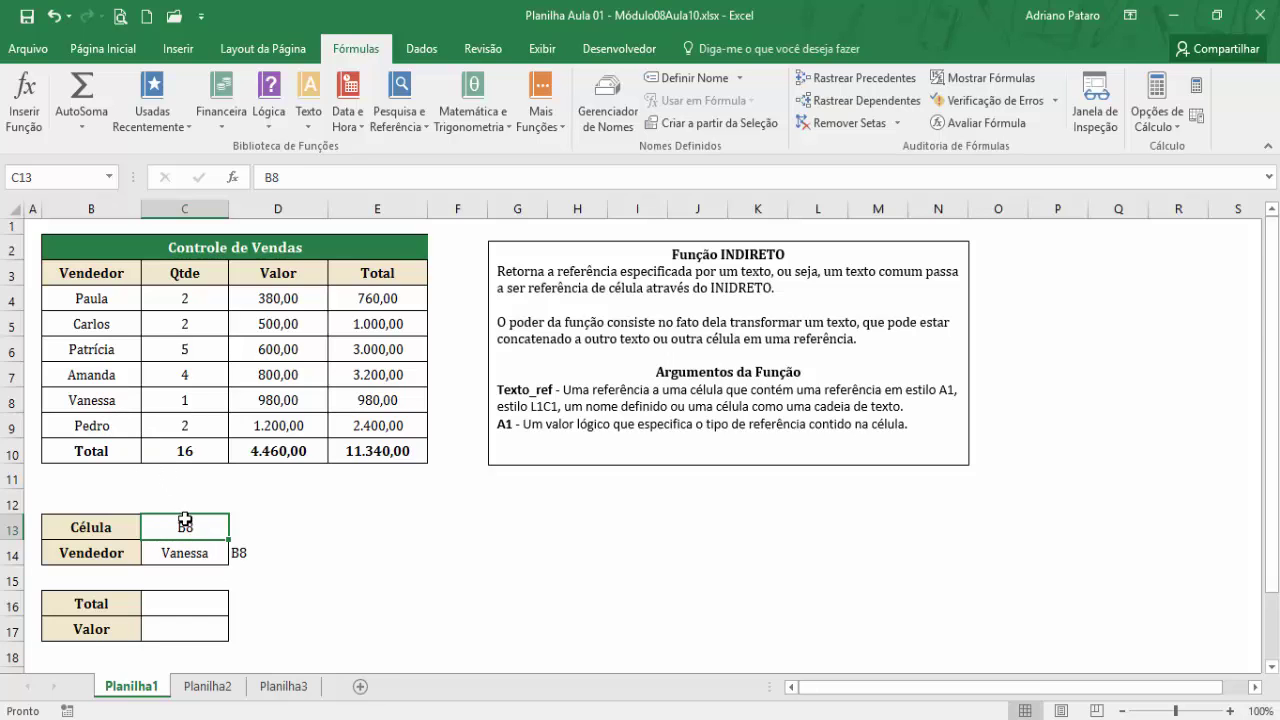
pyautogui.write('B')
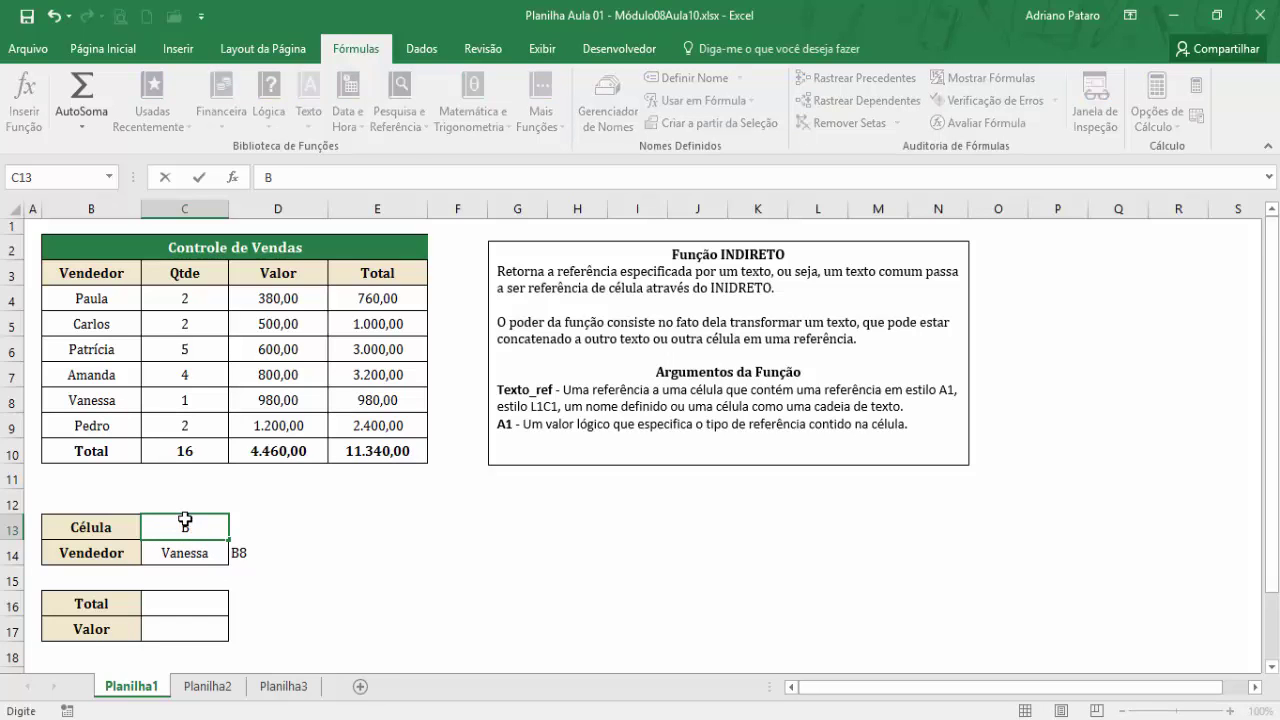
pyautogui.write('5')
pyautogui.press('Return')
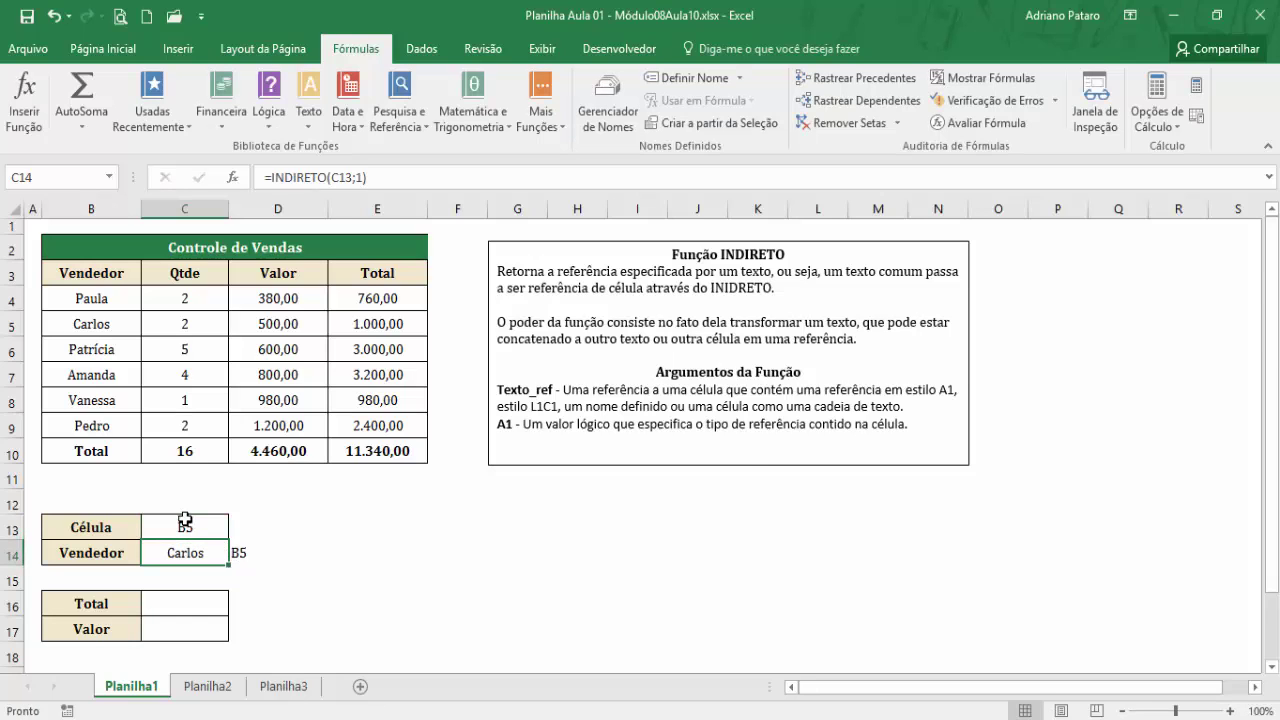
pyautogui.click(97, 322)
pyautogui.click(240, 551)
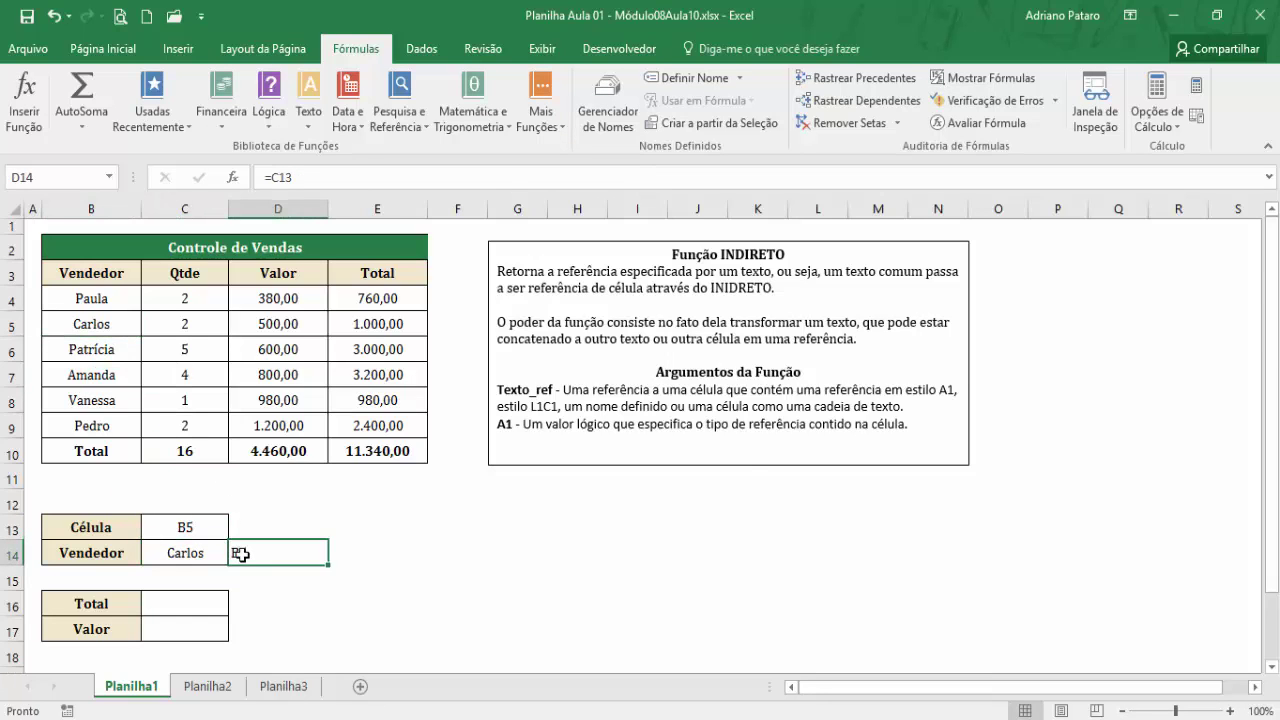
# Step: Replace the Célula reference in C13 with the row-and-column style text L5C2
pyautogui.click(197, 525)
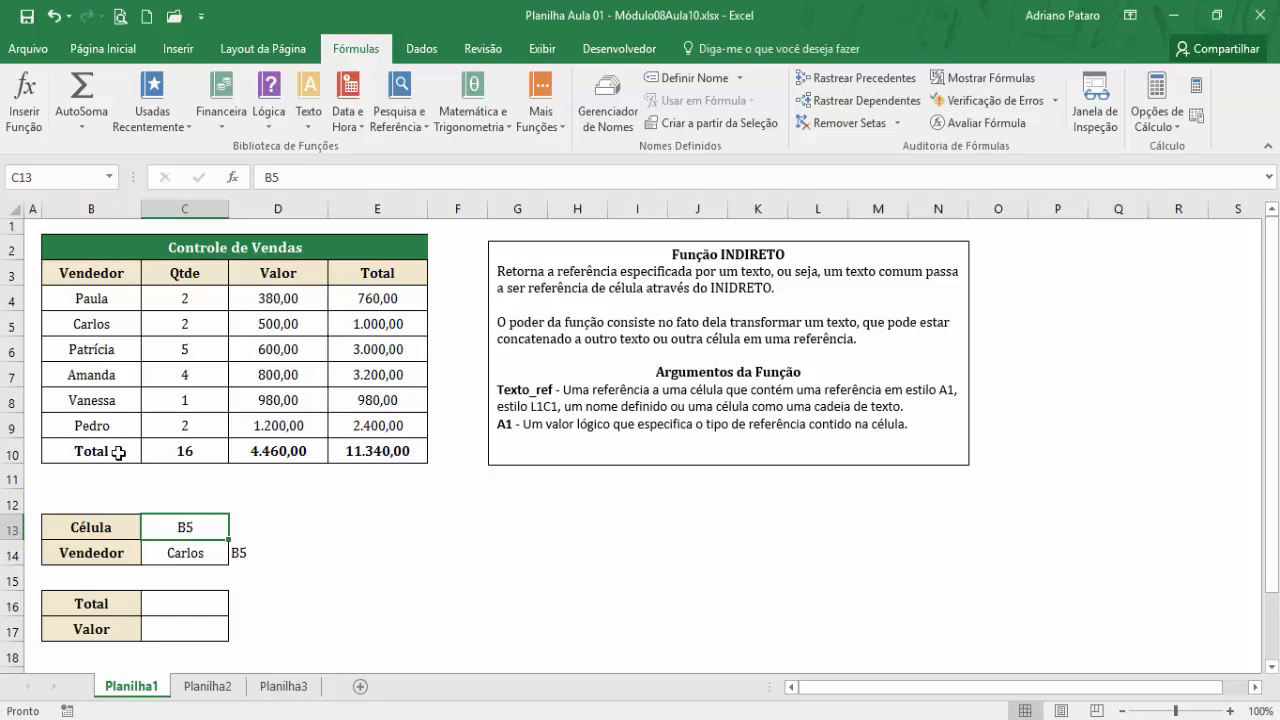
pyautogui.click(12, 323)
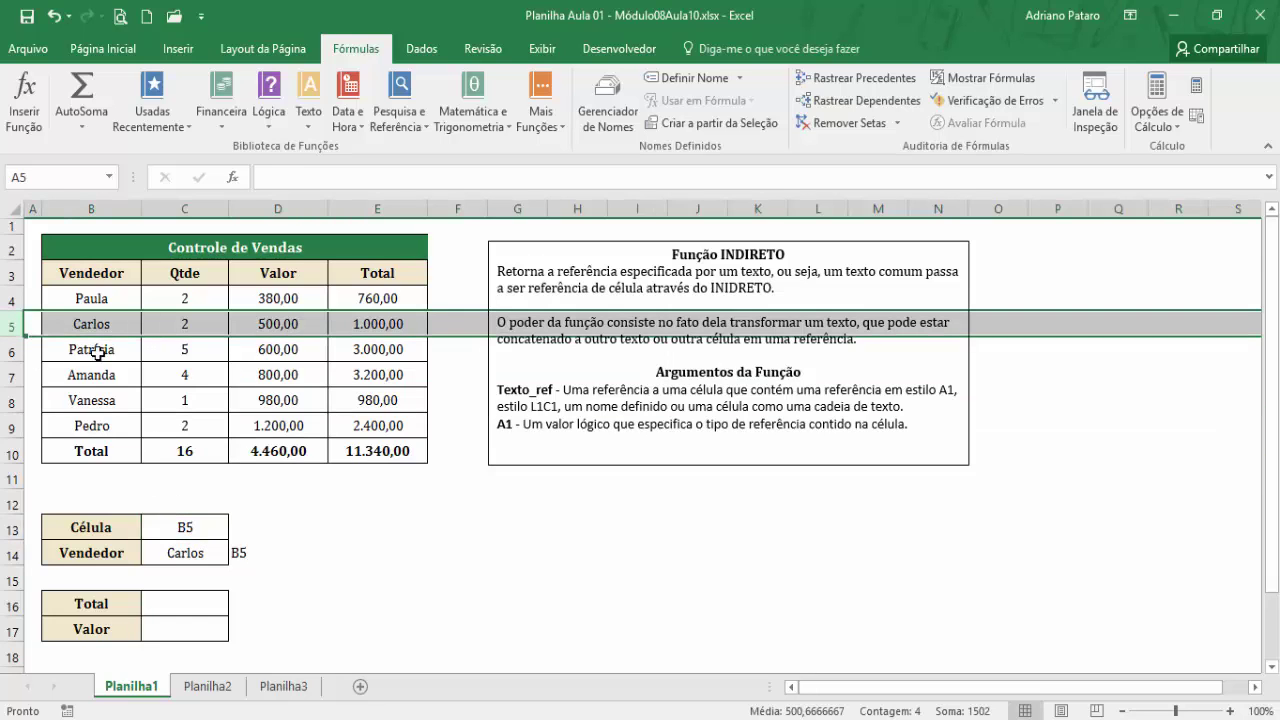
pyautogui.click(181, 525)
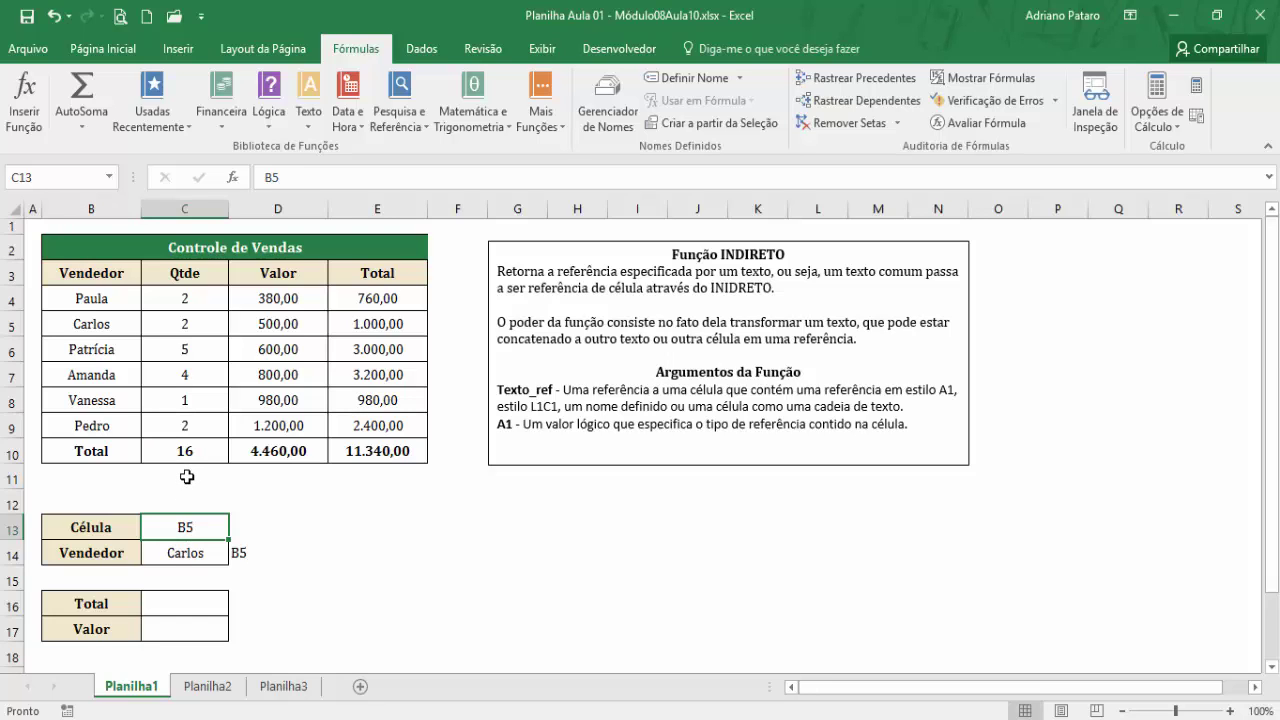
pyautogui.write('L')
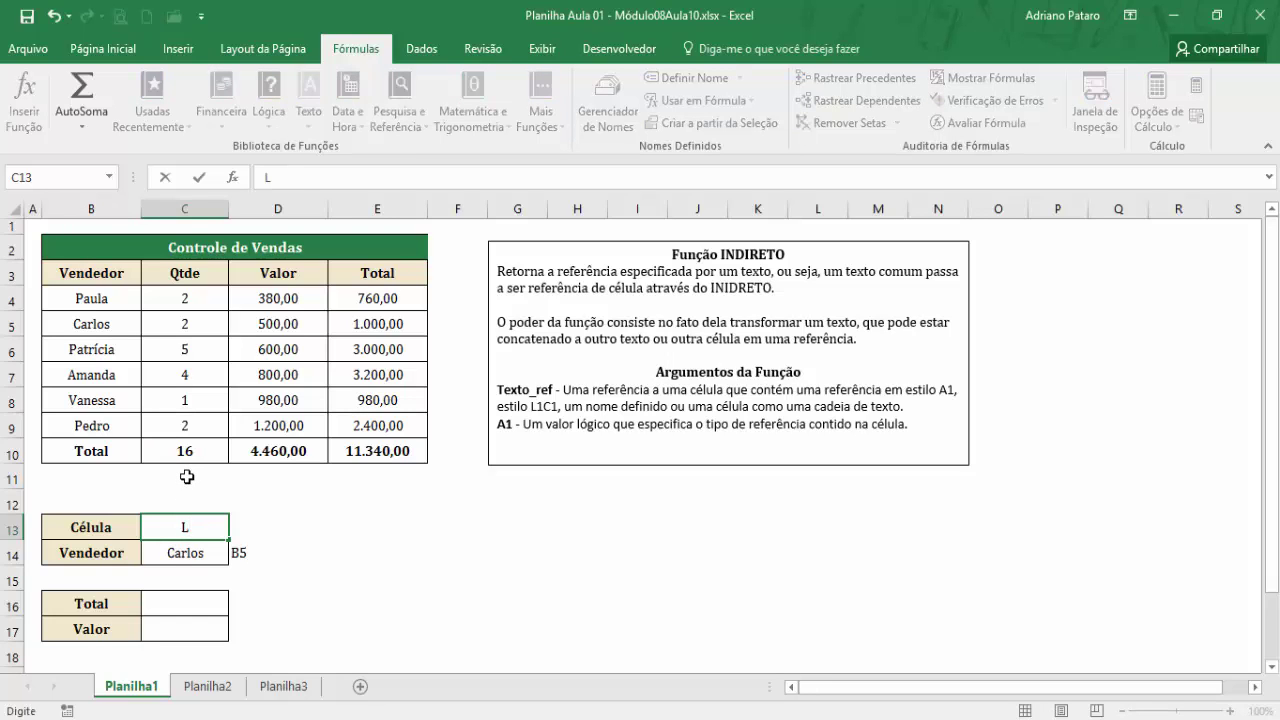
pyautogui.write('5C2')
pyautogui.press('Return')
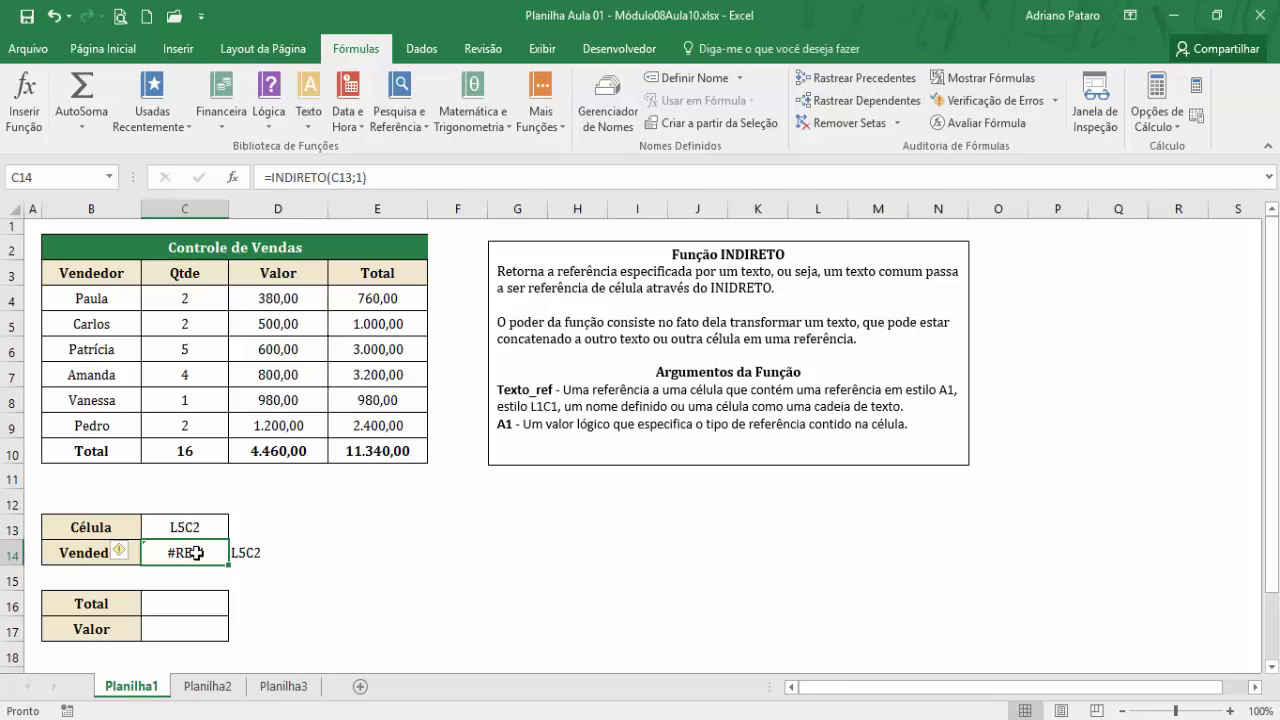
# Step: Set the A1 argument of the INDIRETO function in C14 to 0 for row-and-column style references
pyautogui.click(234, 185)
pyautogui.press('Tab')
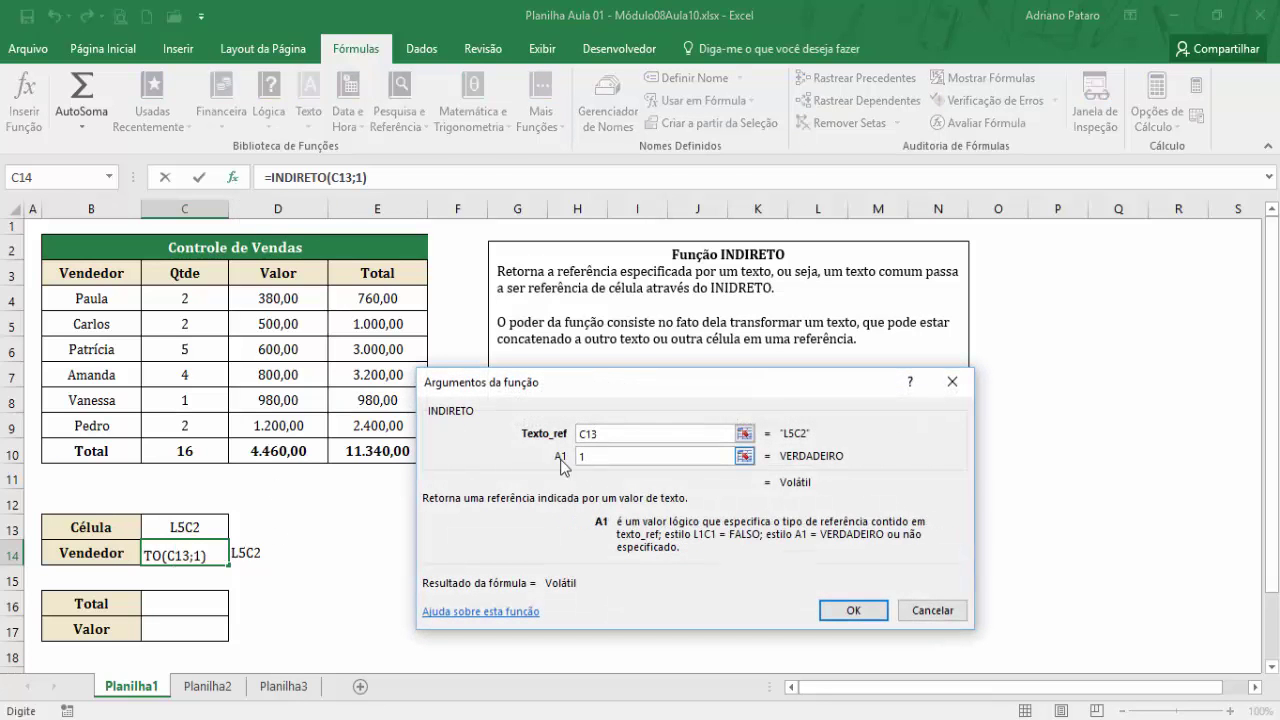
pyautogui.write('0')
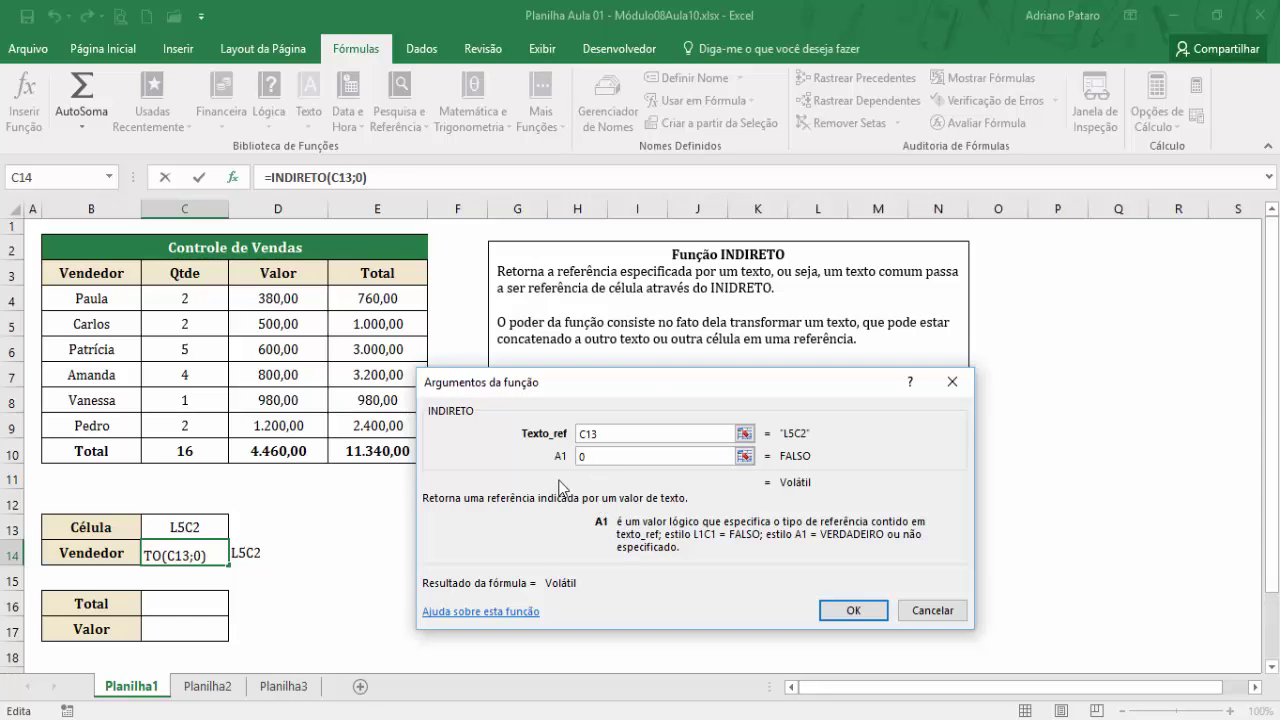
pyautogui.click(833, 612)
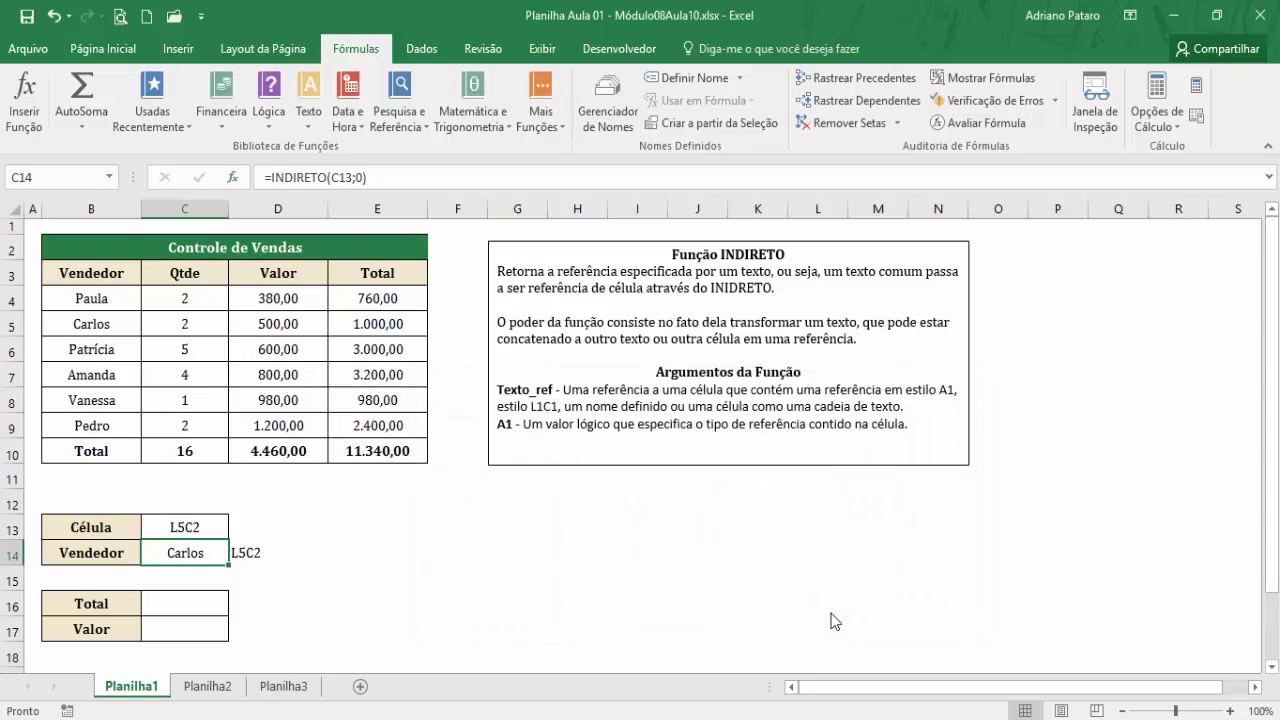
# Step: Turn on the L1C1 reference style (Estilo de referência L1C1) in the formula options
pyautogui.click(200, 527)
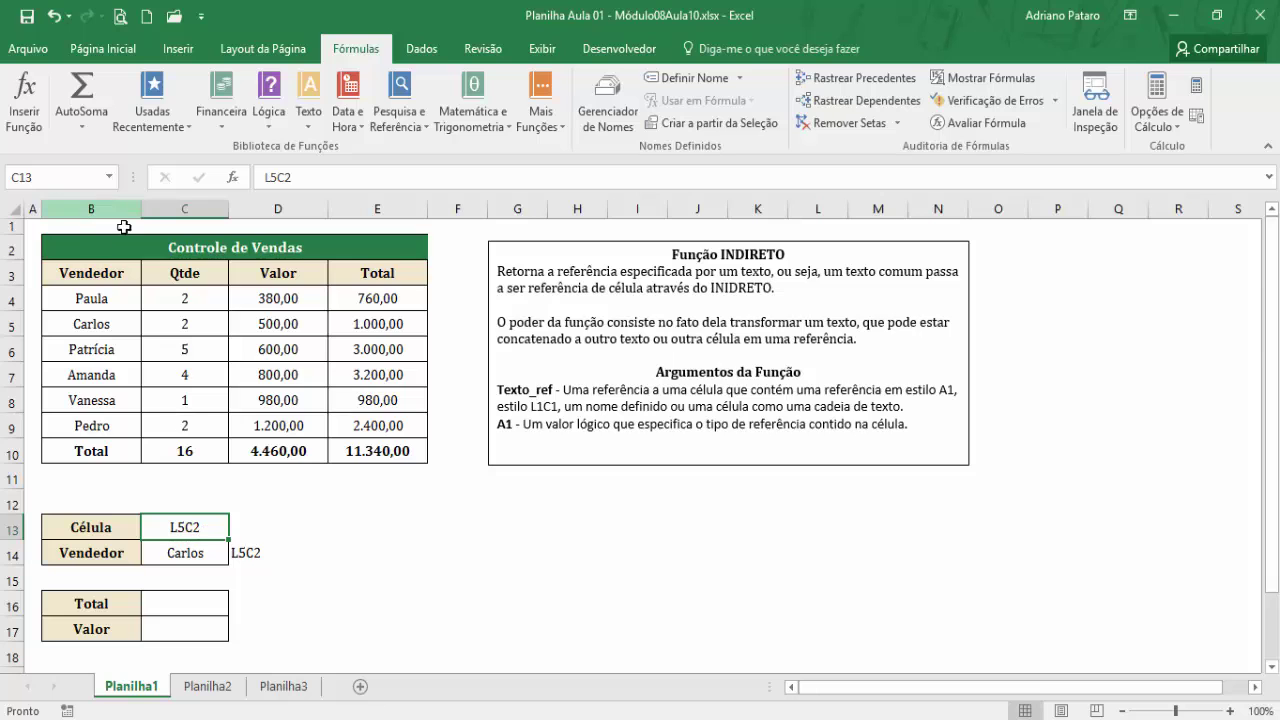
pyautogui.click(30, 52)
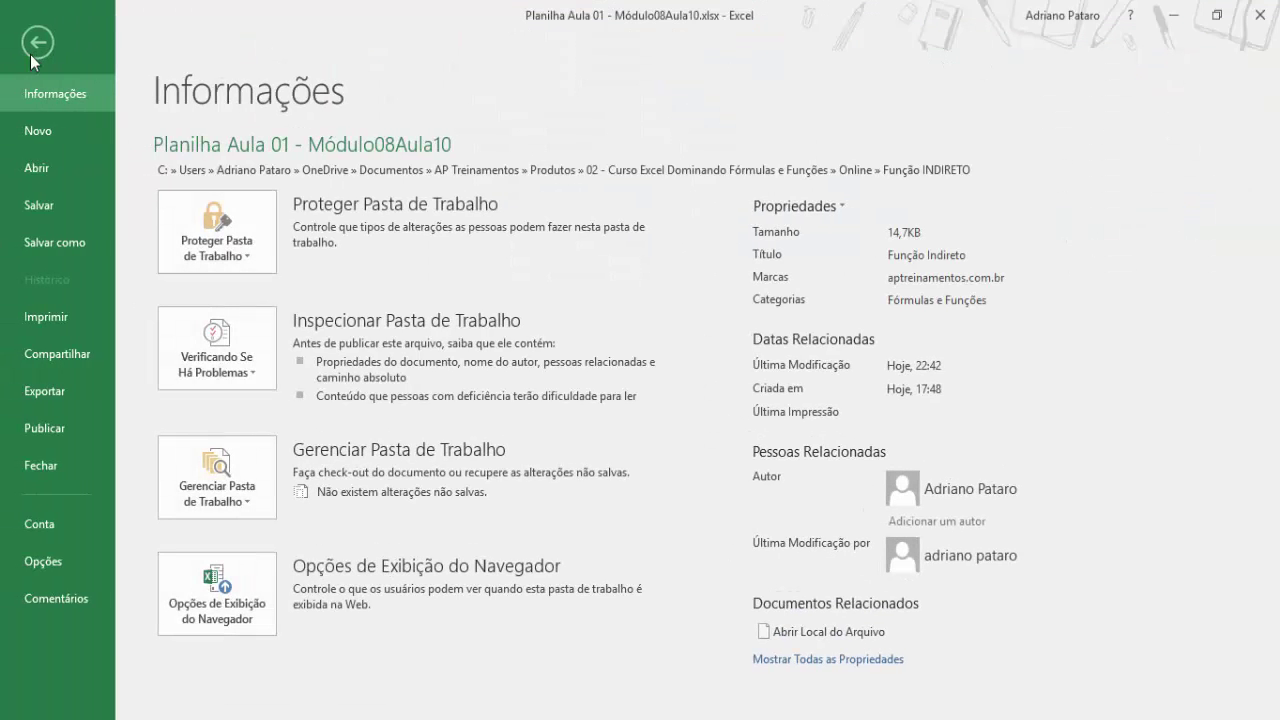
pyautogui.click(53, 567)
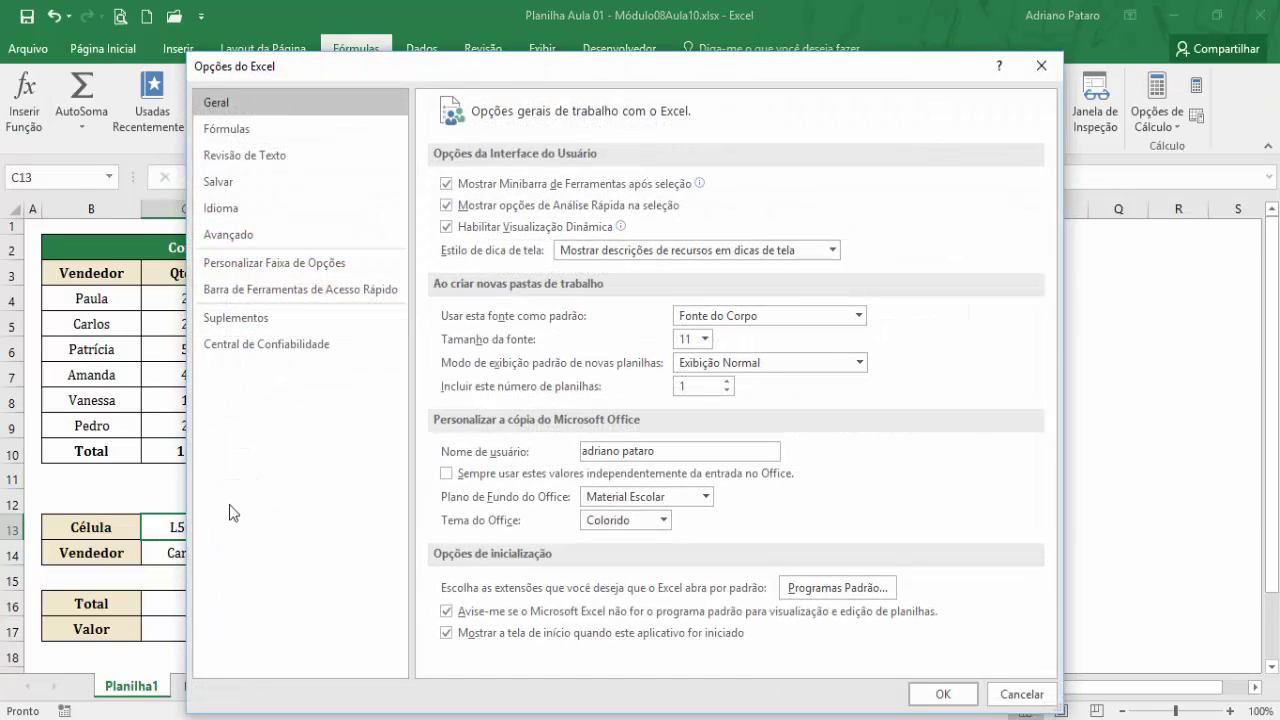
pyautogui.click(242, 137)
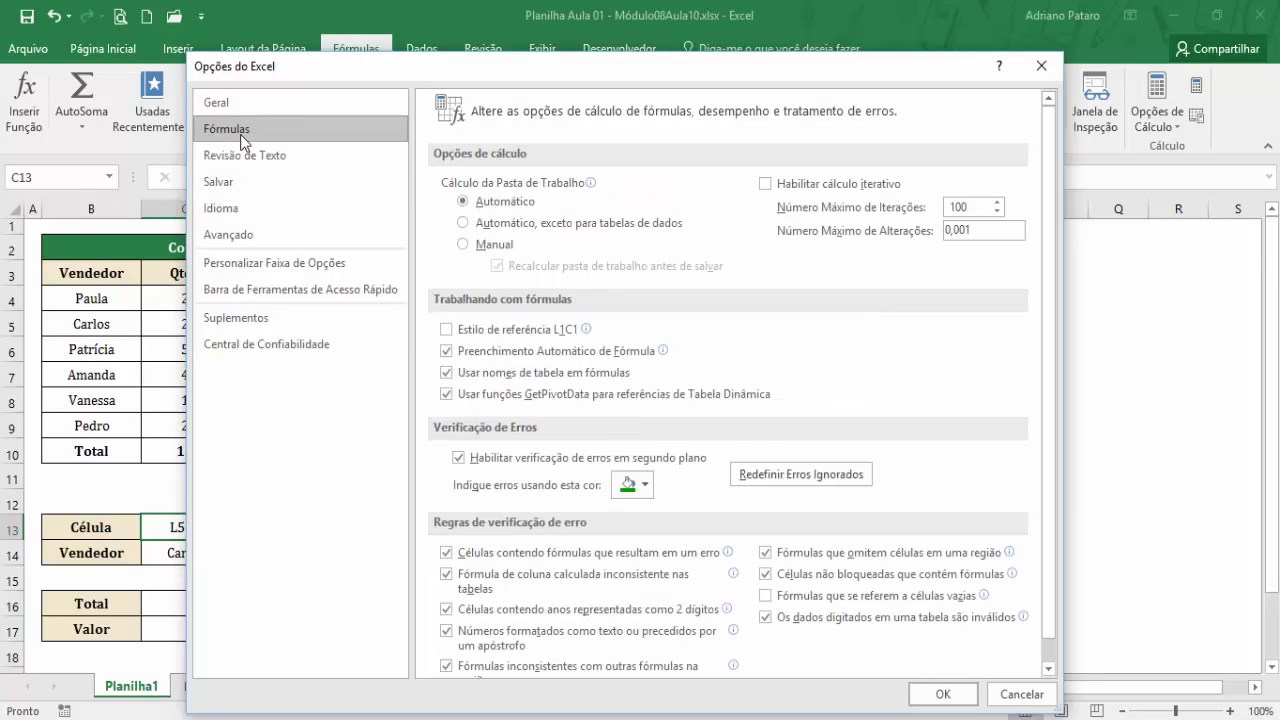
pyautogui.click(447, 331)
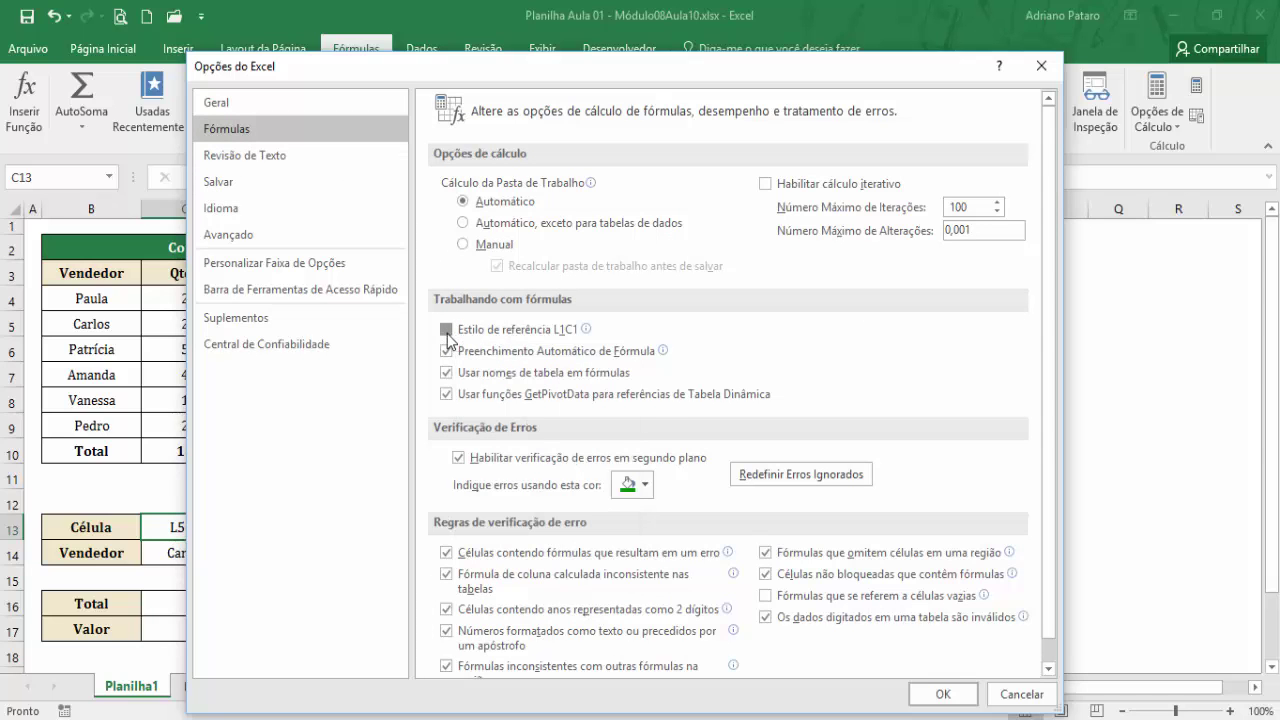
pyautogui.click(959, 701)
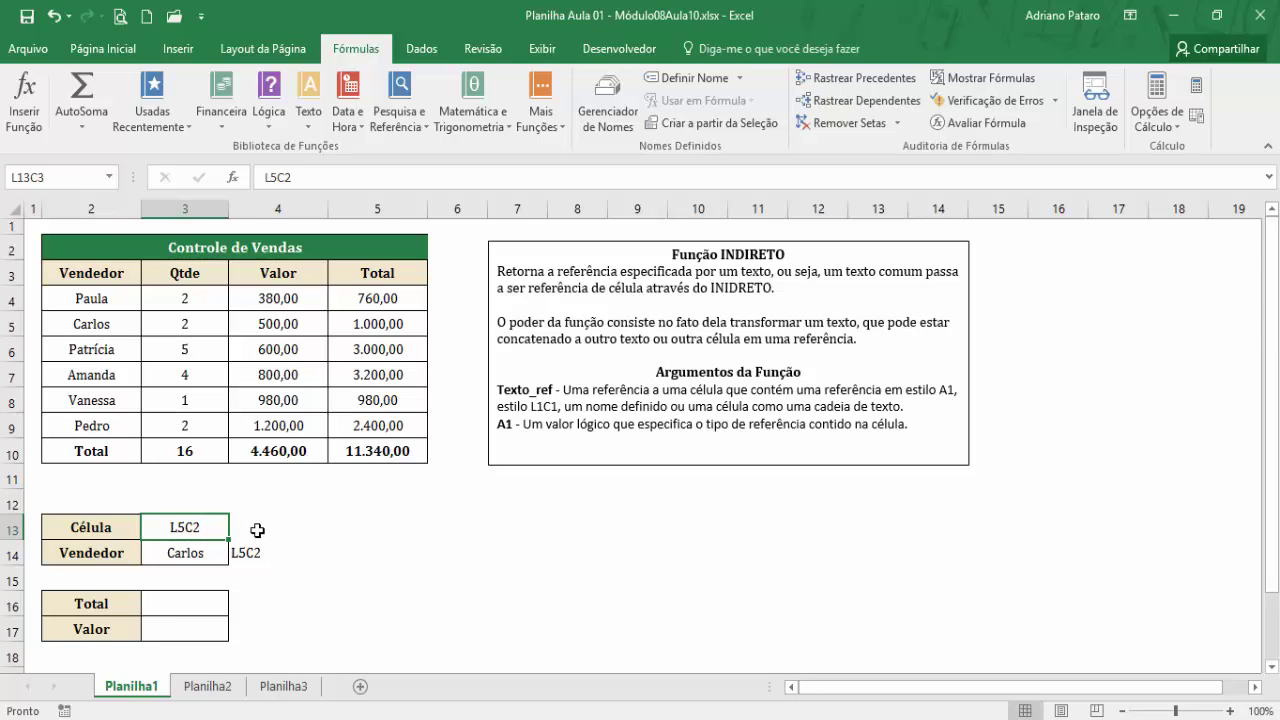
# Step: Turn off the L1C1 reference style in the formula options to return to lettered columns
pyautogui.click(30, 52)
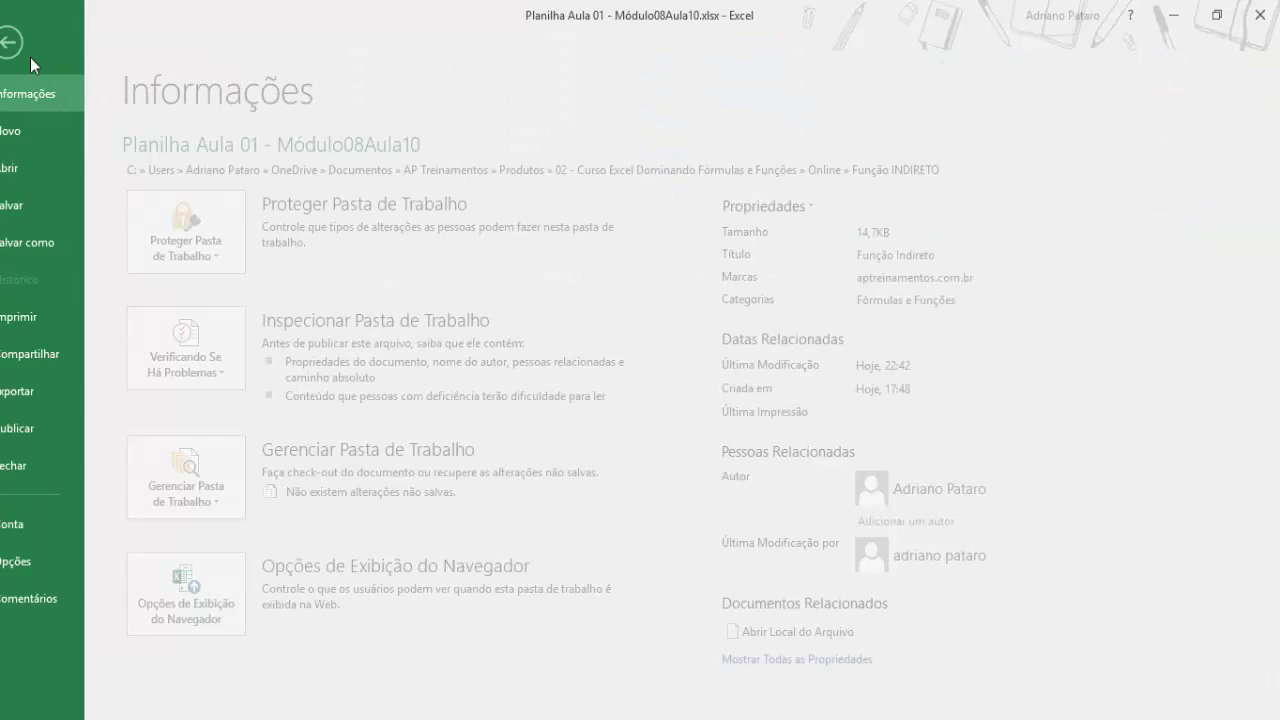
pyautogui.click(54, 562)
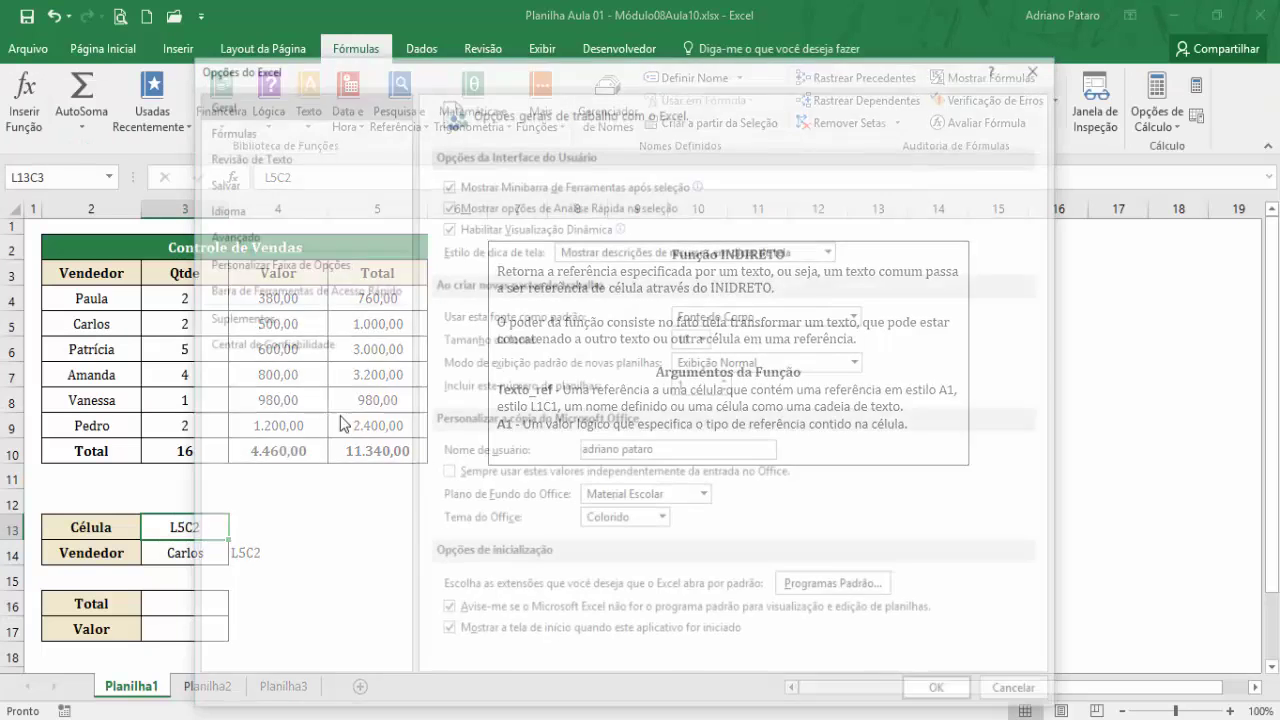
pyautogui.click(257, 130)
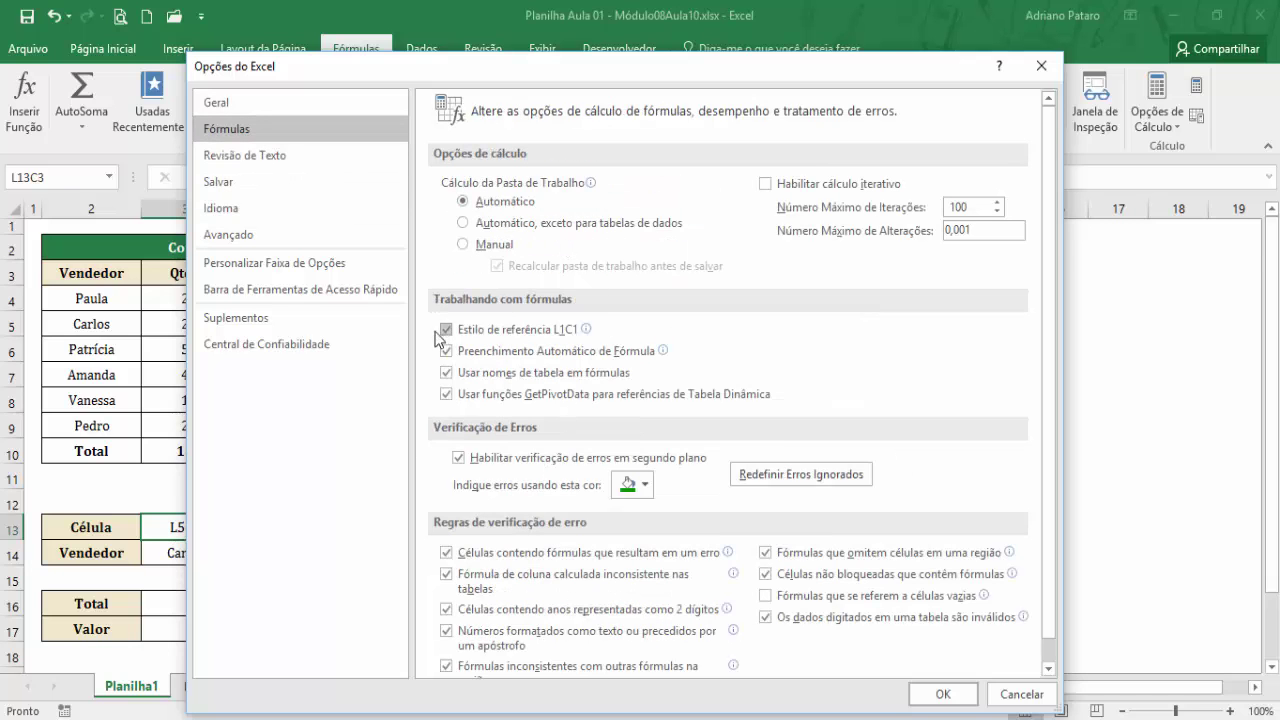
pyautogui.click(943, 694)
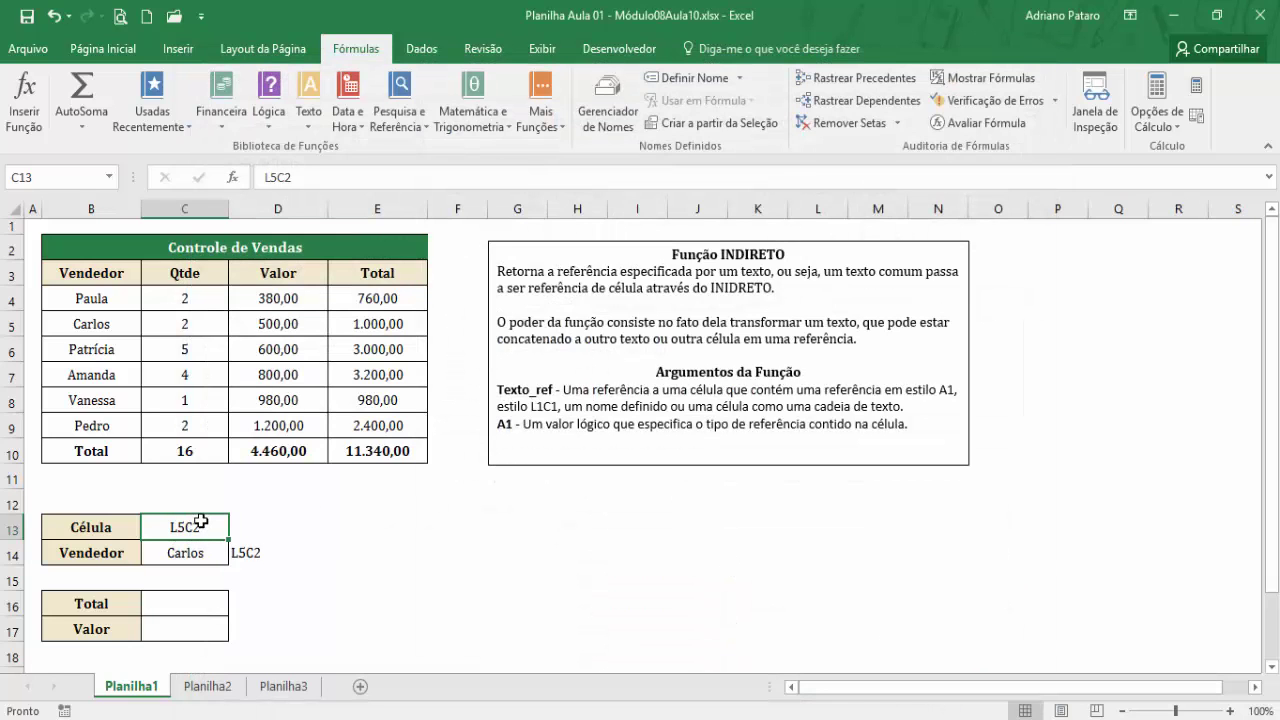
# Step: Set the Célula reference in C13 to B5 and leave INDIRETO's A1 argument in C14 empty
pyautogui.write('B5')
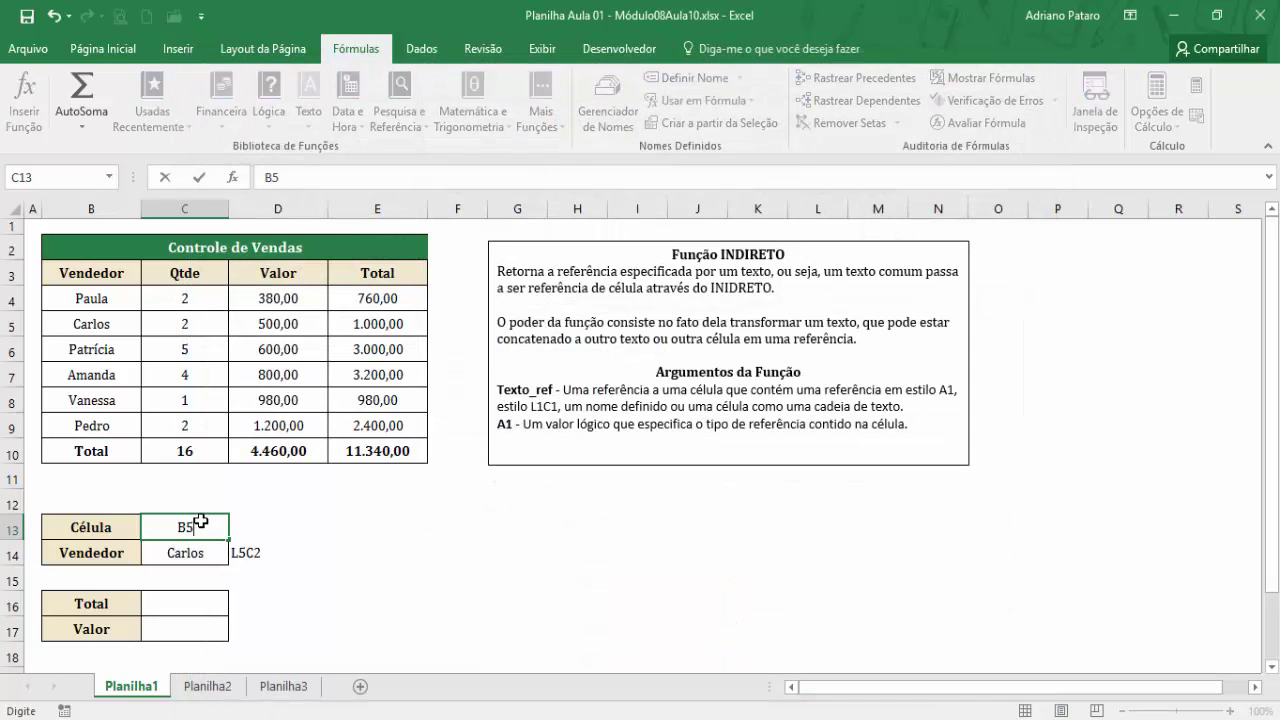
pyautogui.press('Return')
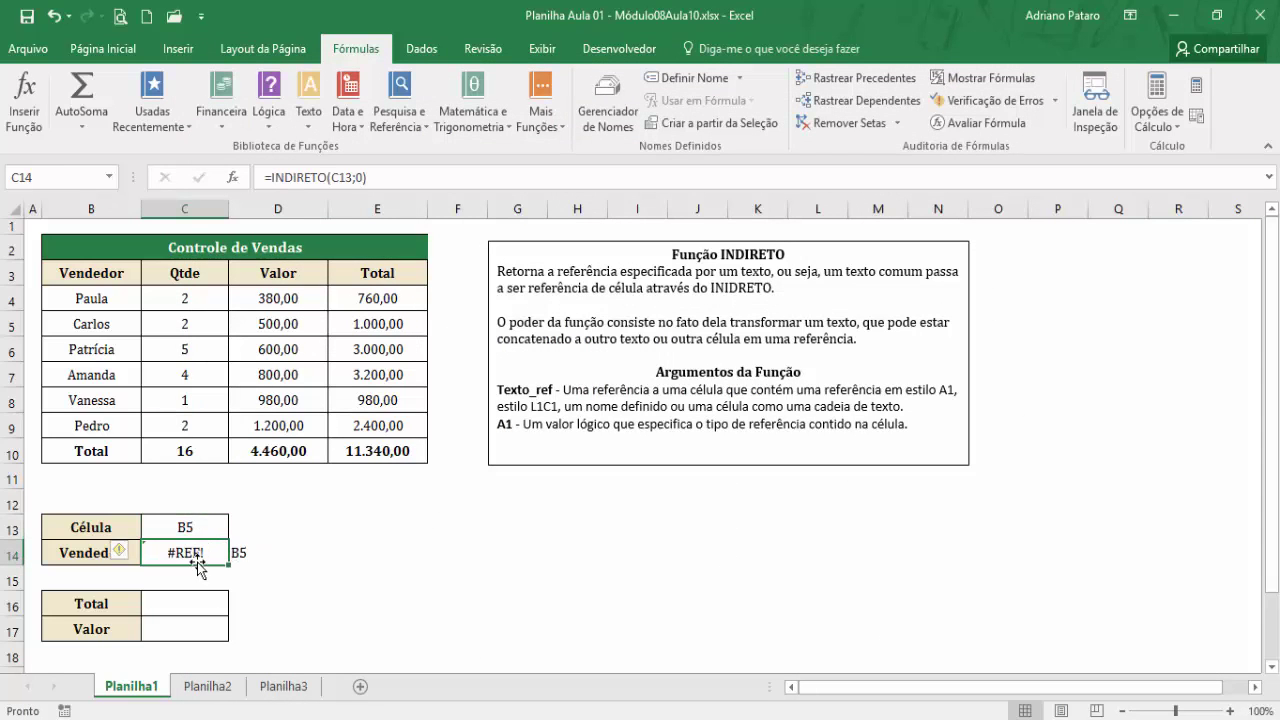
pyautogui.click(233, 177)
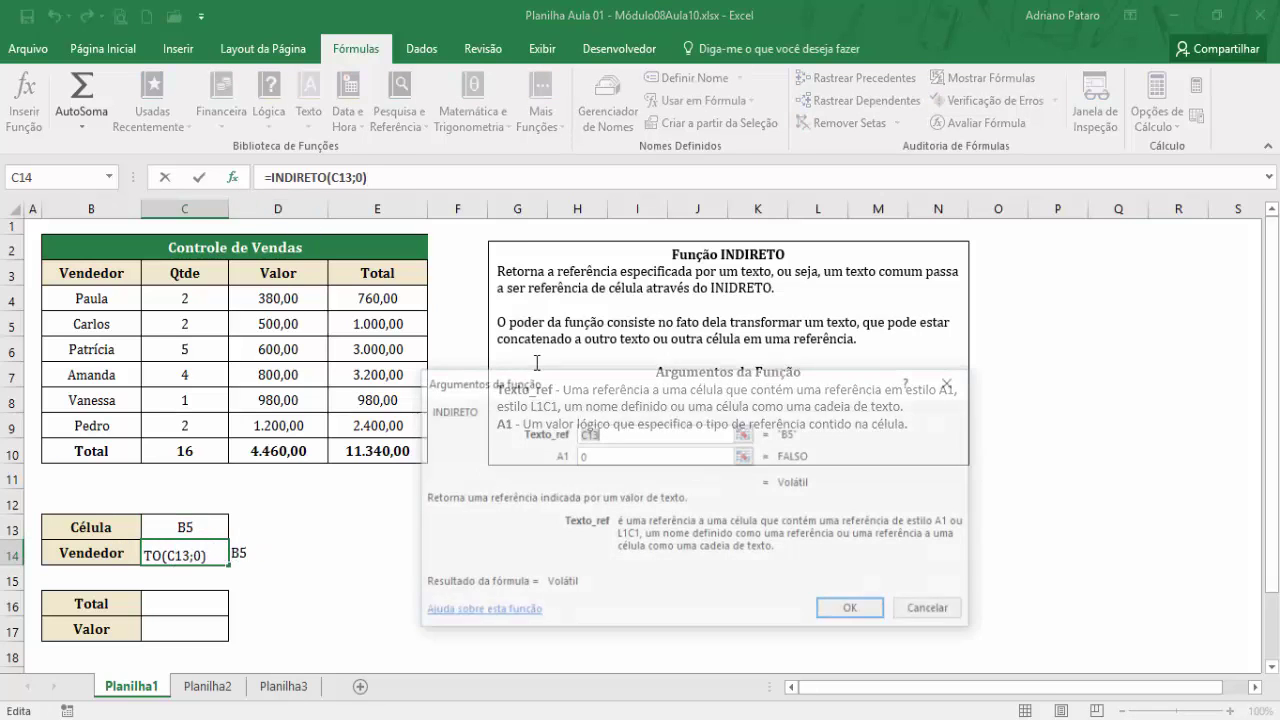
pyautogui.click(642, 461)
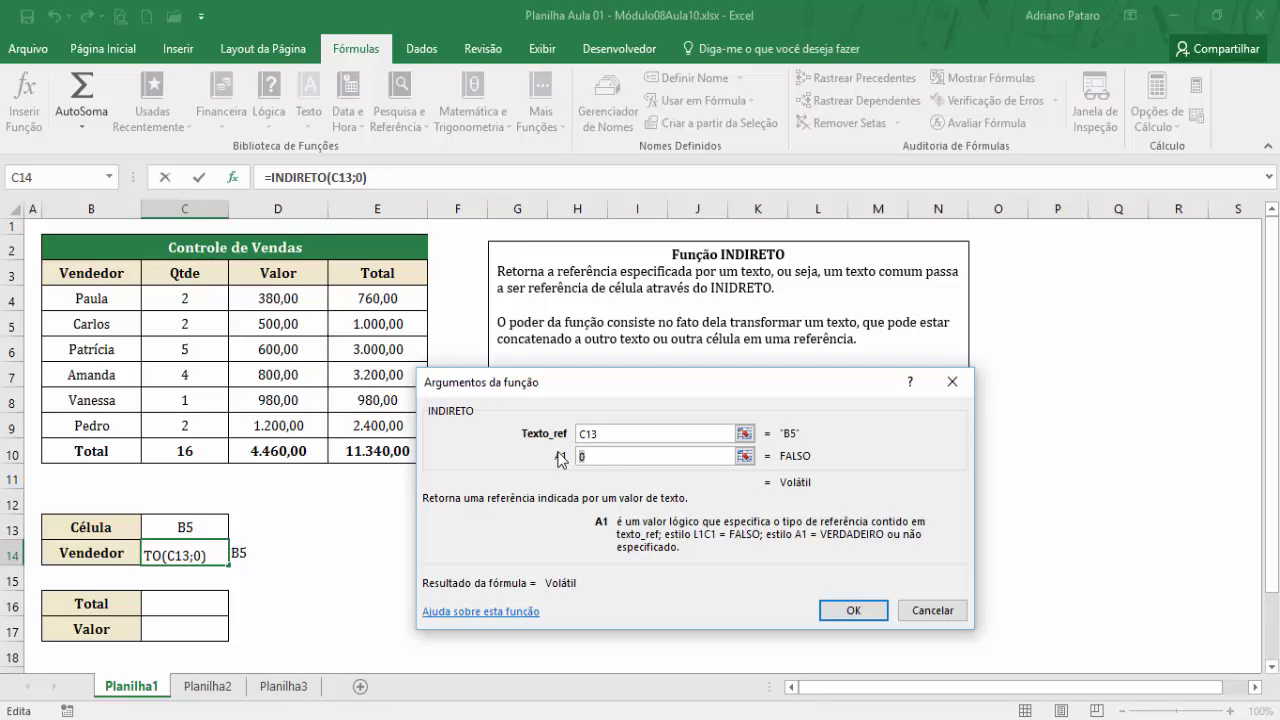
pyautogui.press('BackSpace')
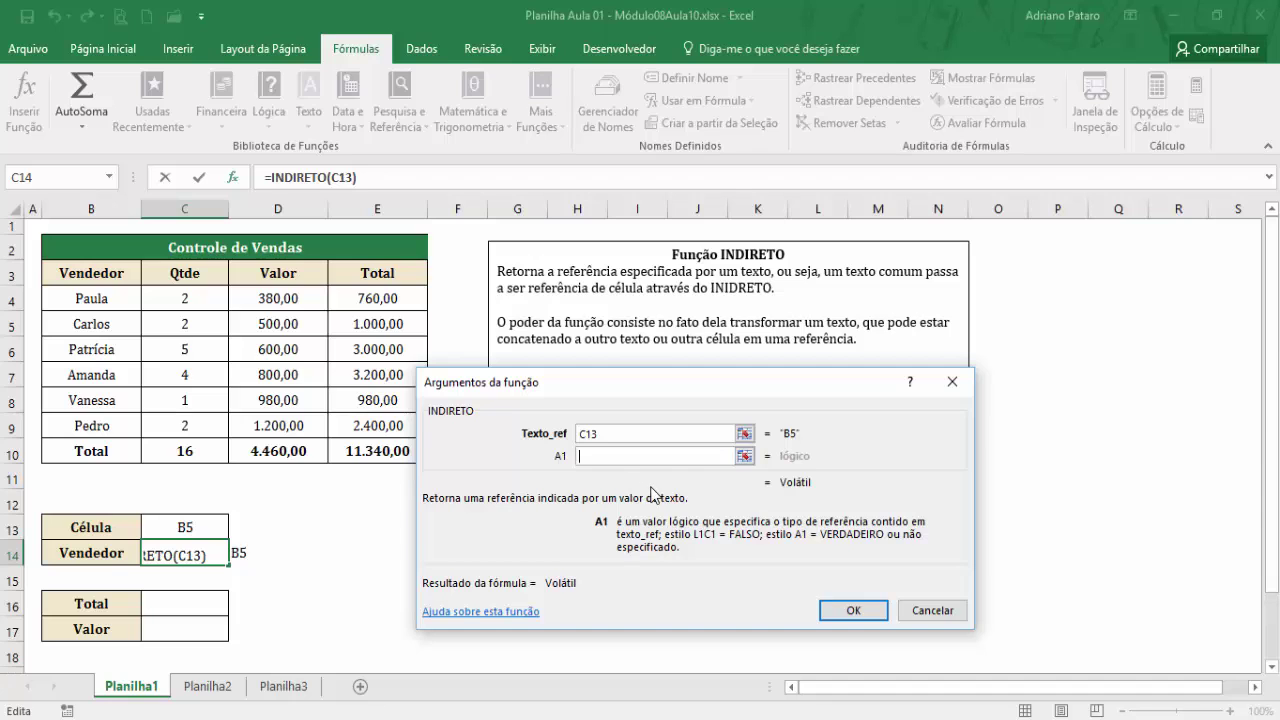
pyautogui.click(842, 611)
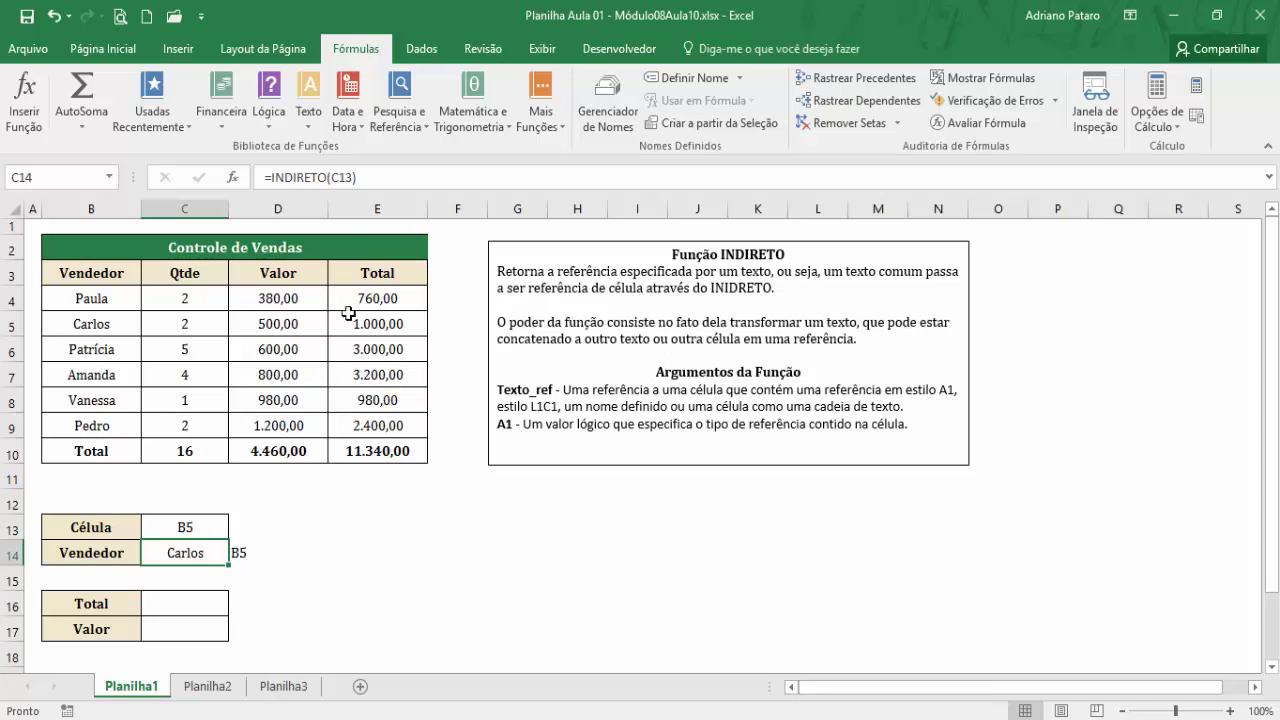
pyautogui.click(237, 182)
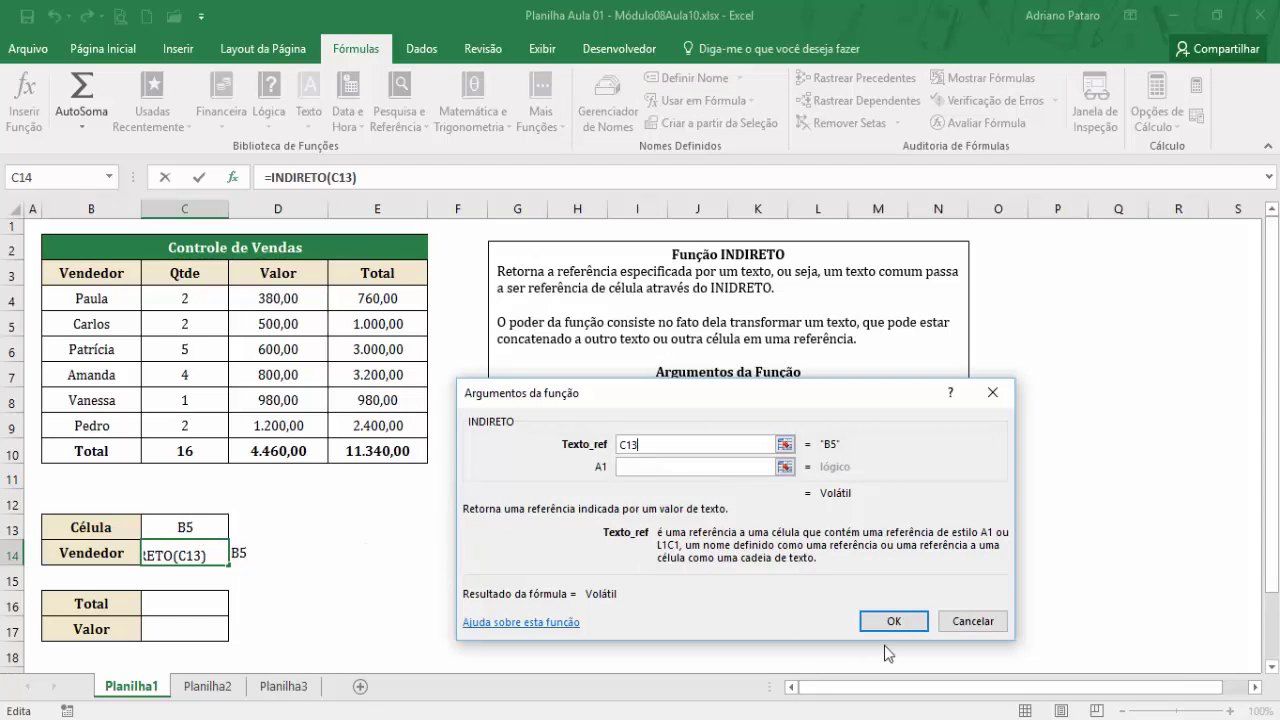
pyautogui.click(910, 622)
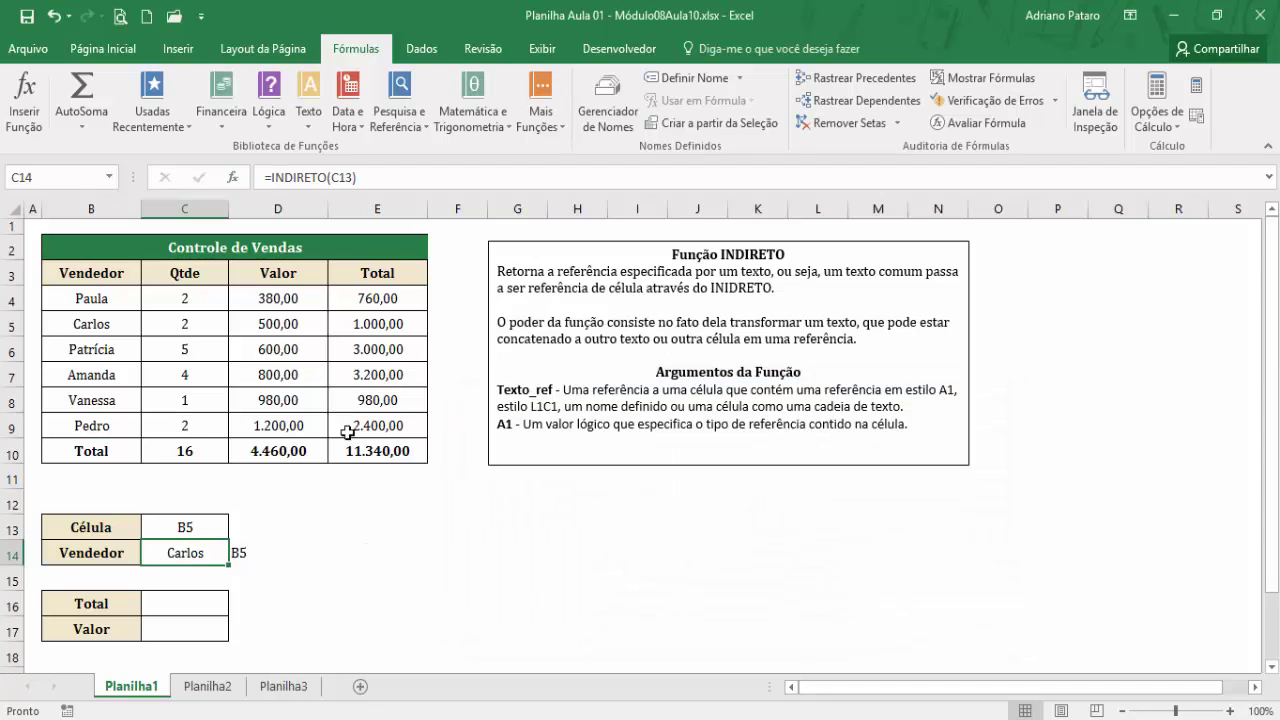
# Step: Replace the cell argument in C14 with quoted text so the formula reads =INDIRETO("B5")
pyautogui.click(337, 178)
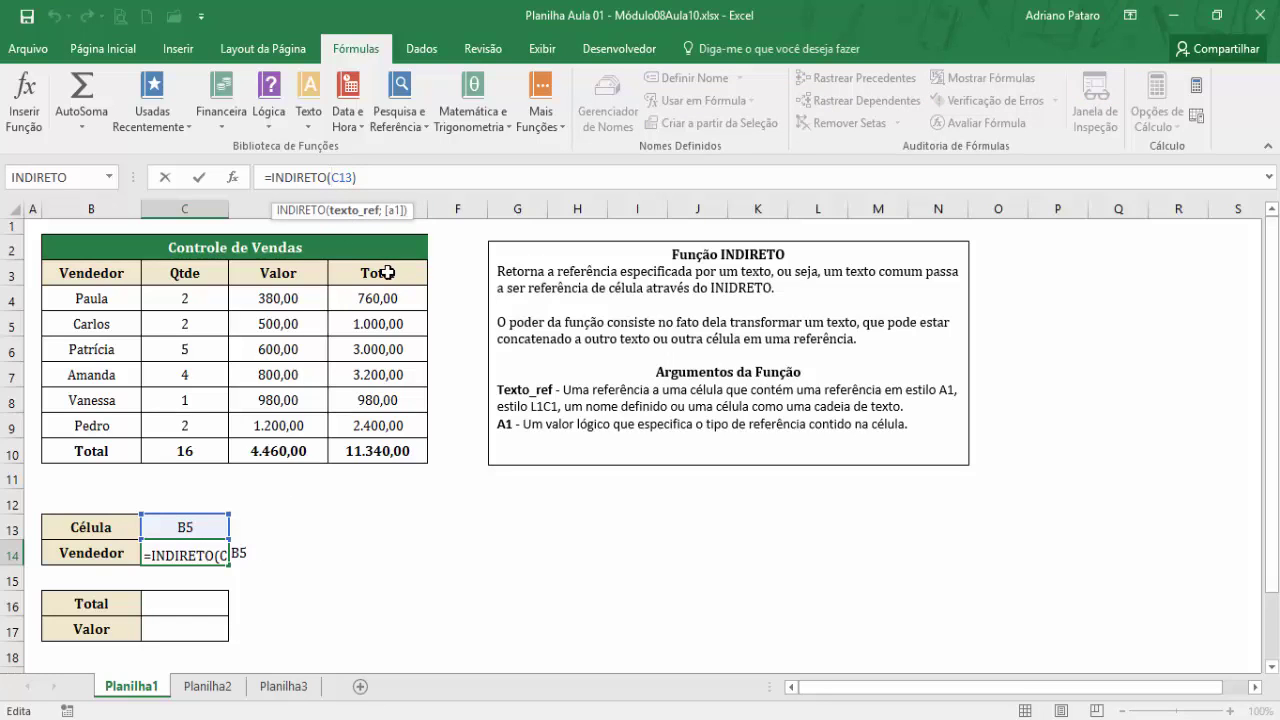
pyautogui.write('"')
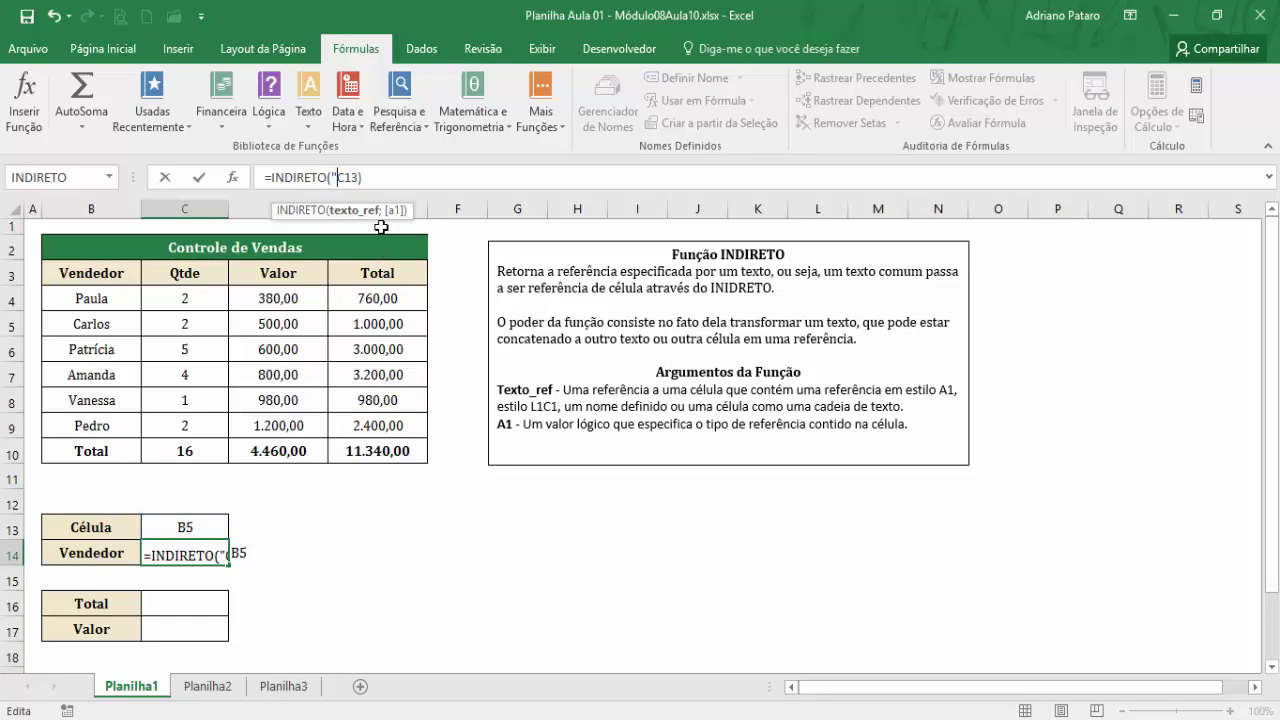
pyautogui.click(358, 177)
pyautogui.write('")')
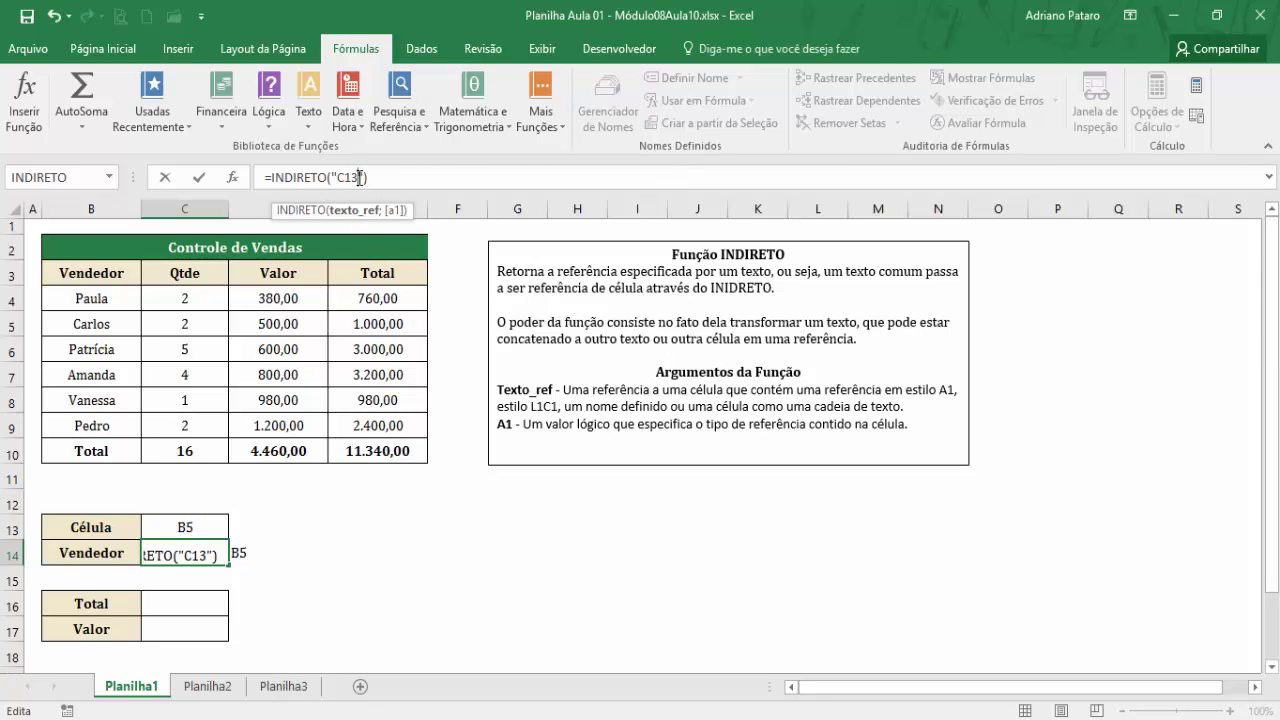
pyautogui.press('BackSpace')
pyautogui.press('BackSpace')
pyautogui.press('BackSpace')
pyautogui.write('B5')
pyautogui.click(372, 177)
pyautogui.press('Return')
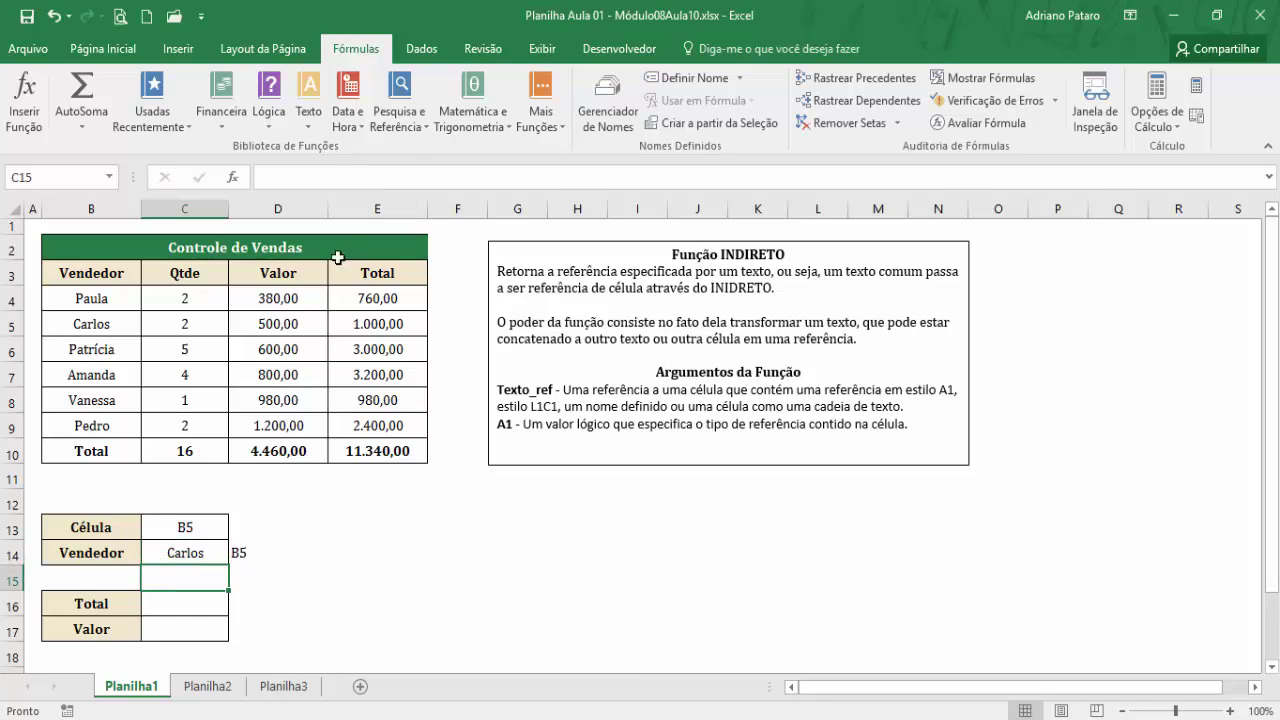
# Step: Enter the direct reference =B5 in D14, beside the INDIRETO formula in C14
pyautogui.click(157, 555)
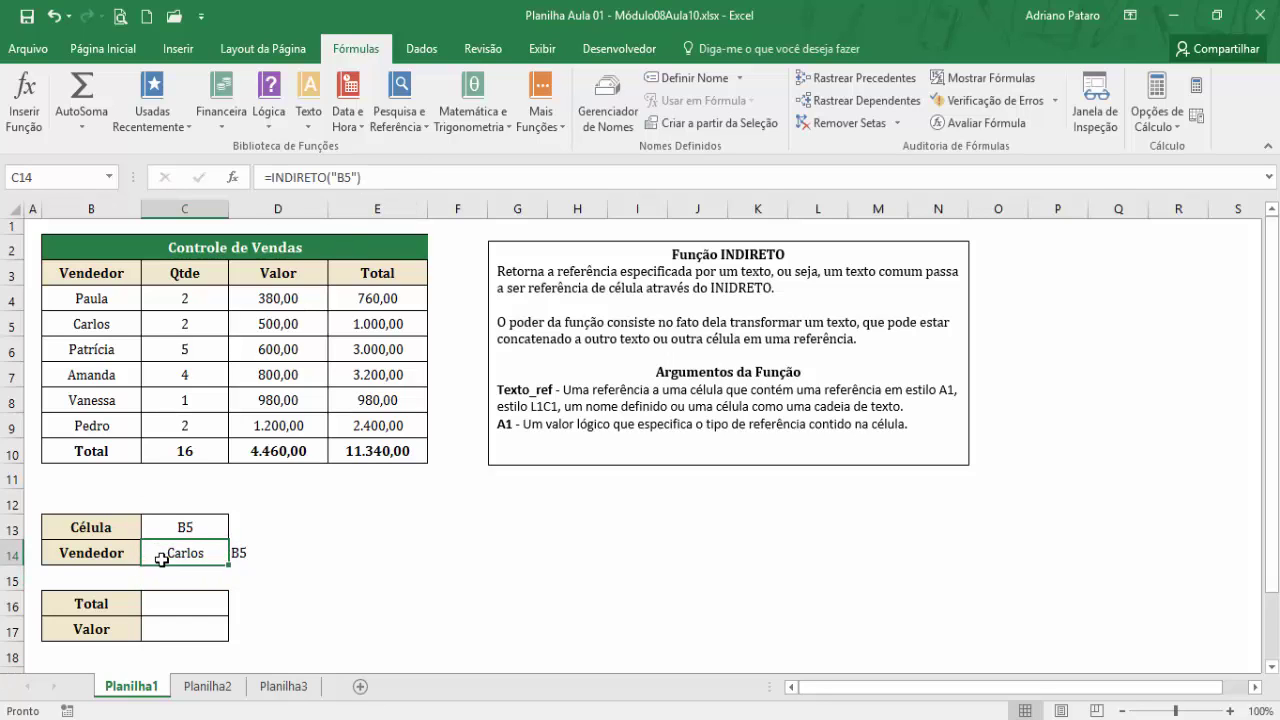
pyautogui.click(240, 557)
pyautogui.write('=')
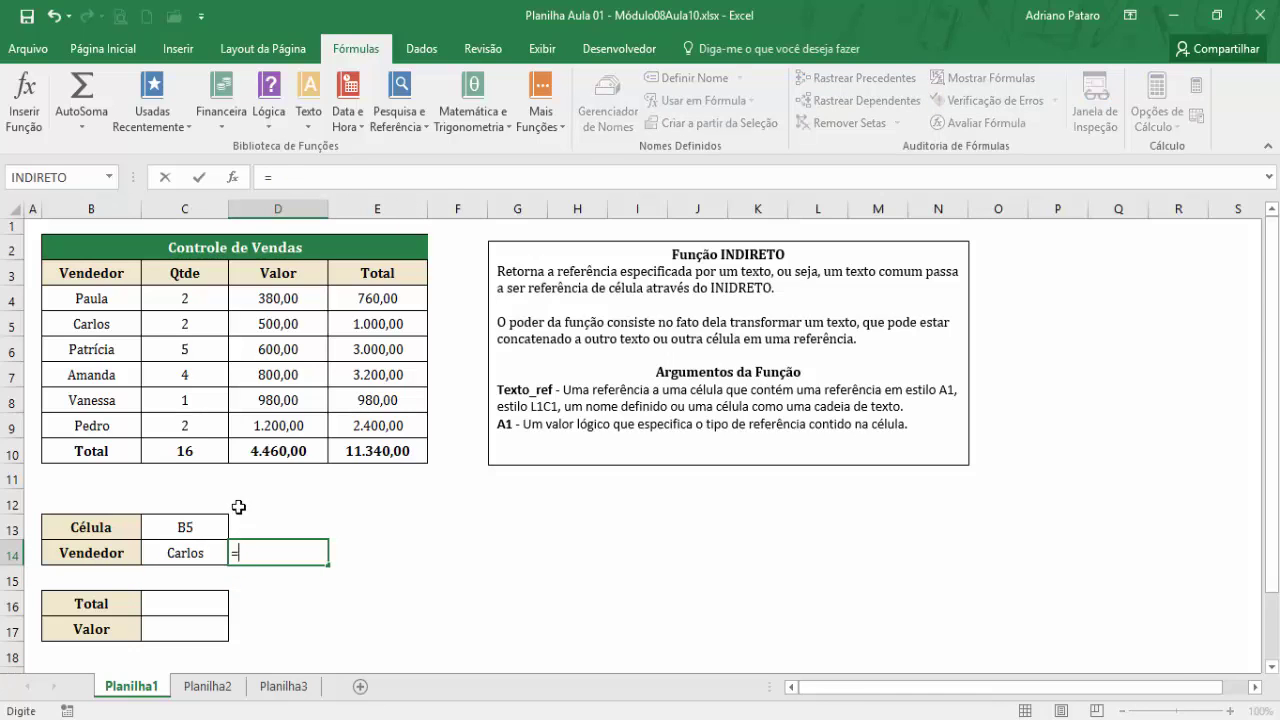
pyautogui.click(110, 324)
pyautogui.press('Return')
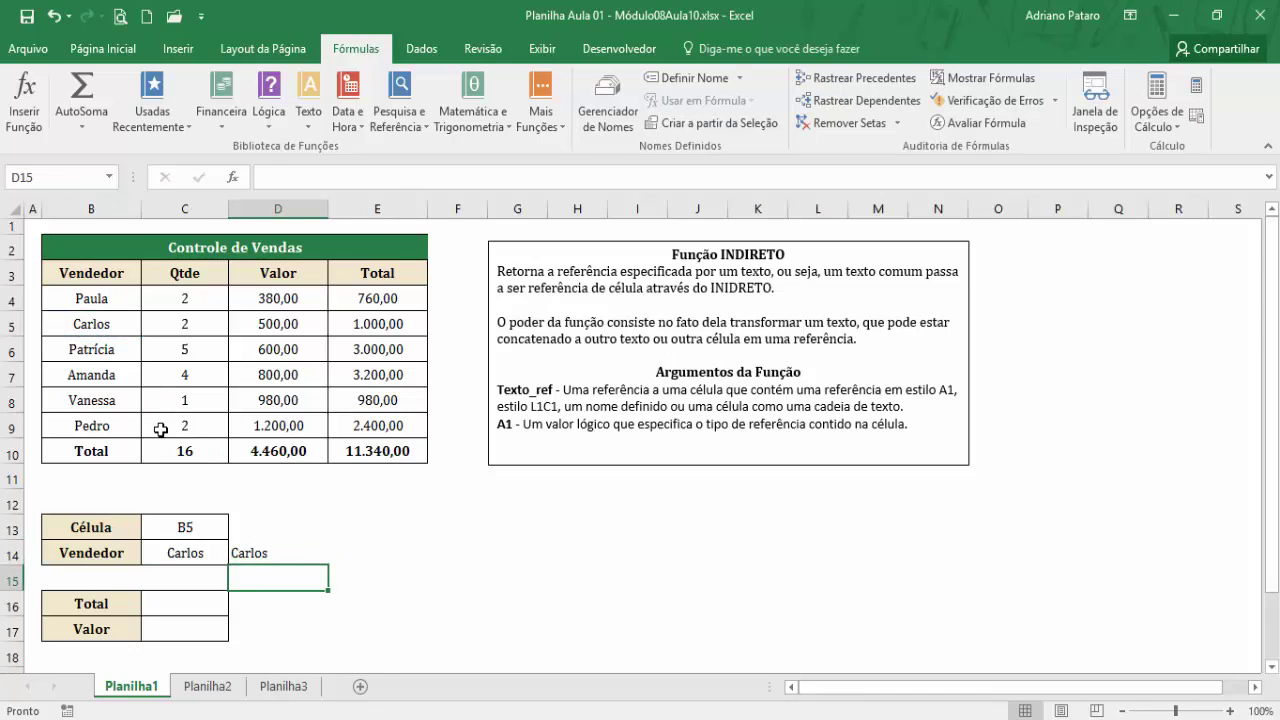
# Step: Compare the INDIRETO formula in C14 with the direct reference in D14
pyautogui.click(208, 558)
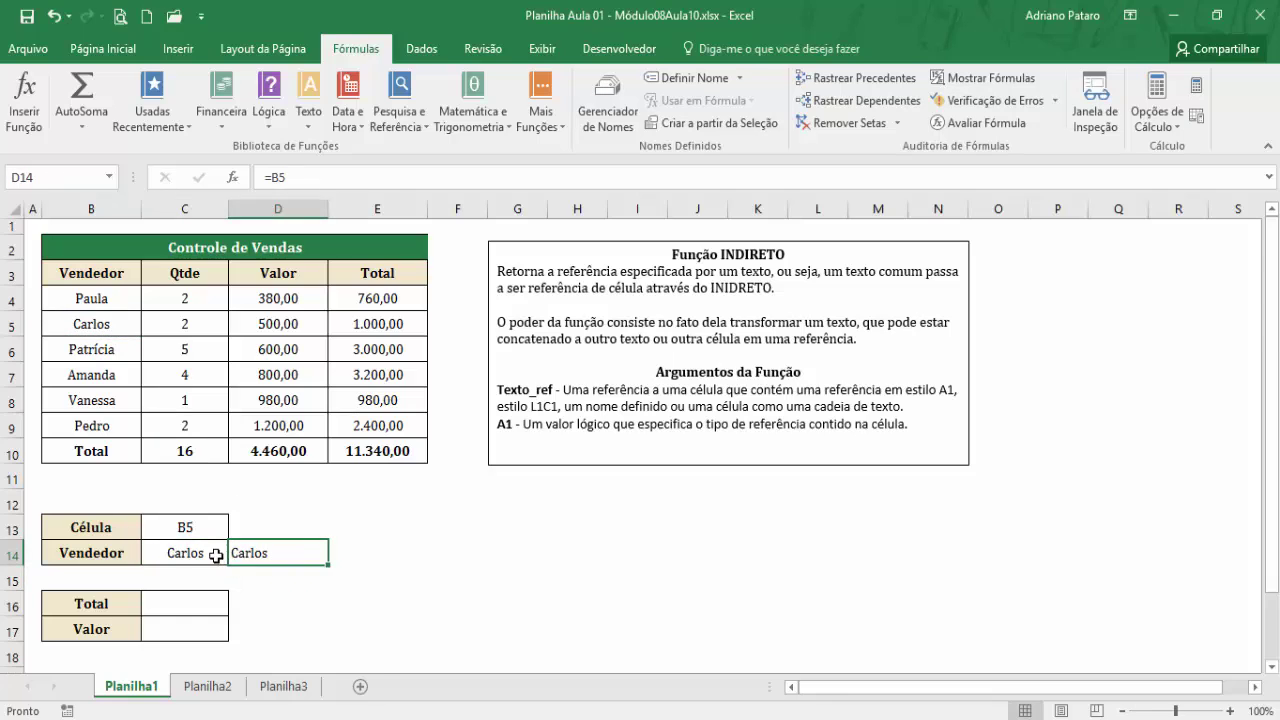
pyautogui.click(262, 557)
pyautogui.click(206, 548)
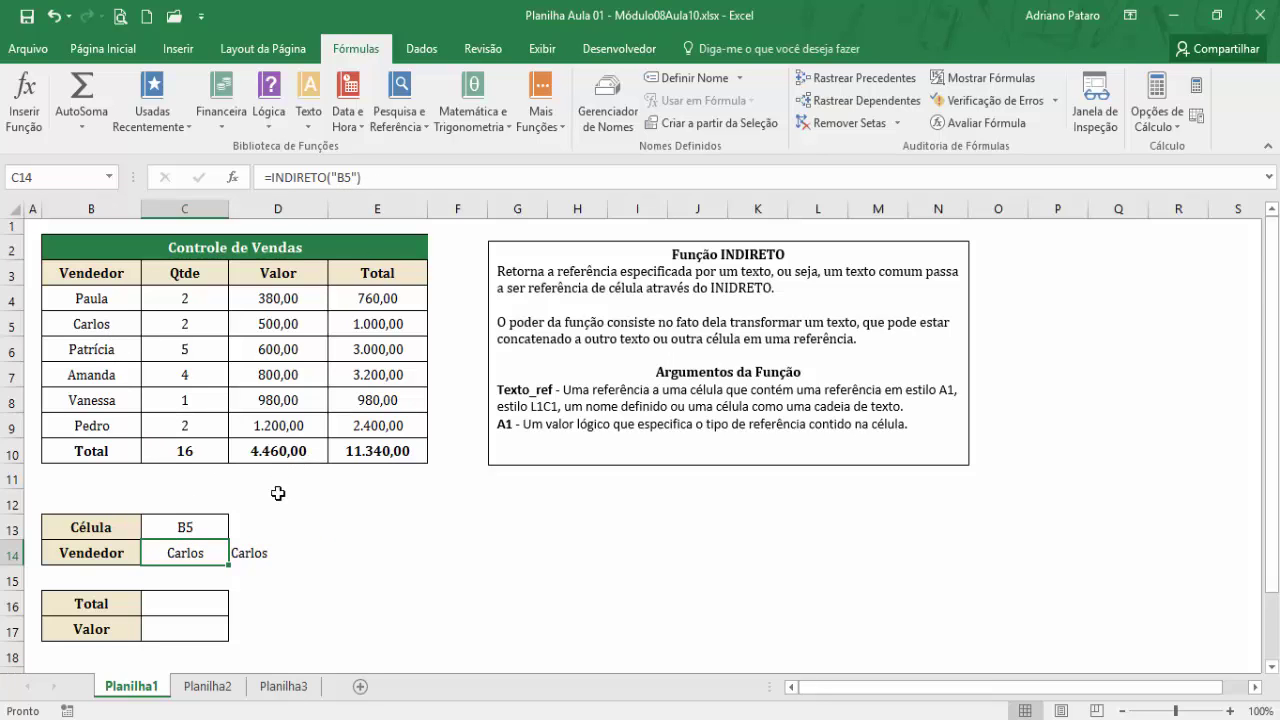
pyautogui.click(250, 555)
pyautogui.click(181, 555)
pyautogui.click(258, 557)
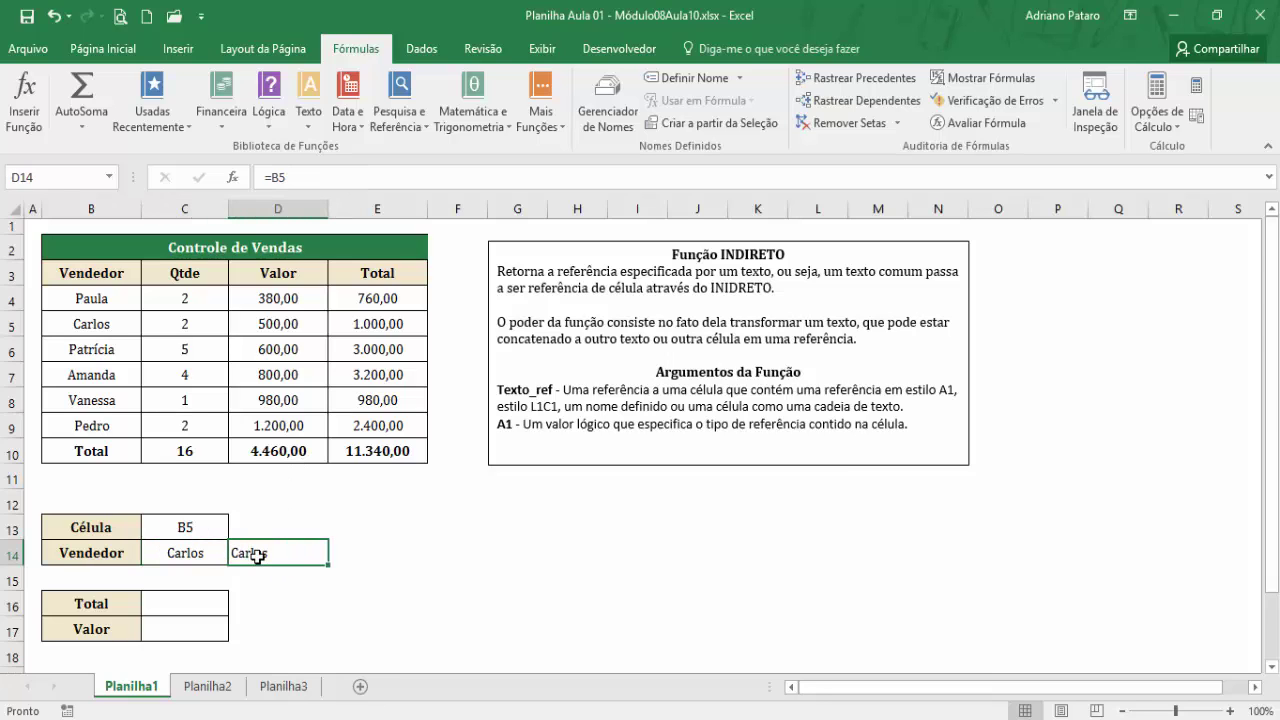
pyautogui.click(210, 557)
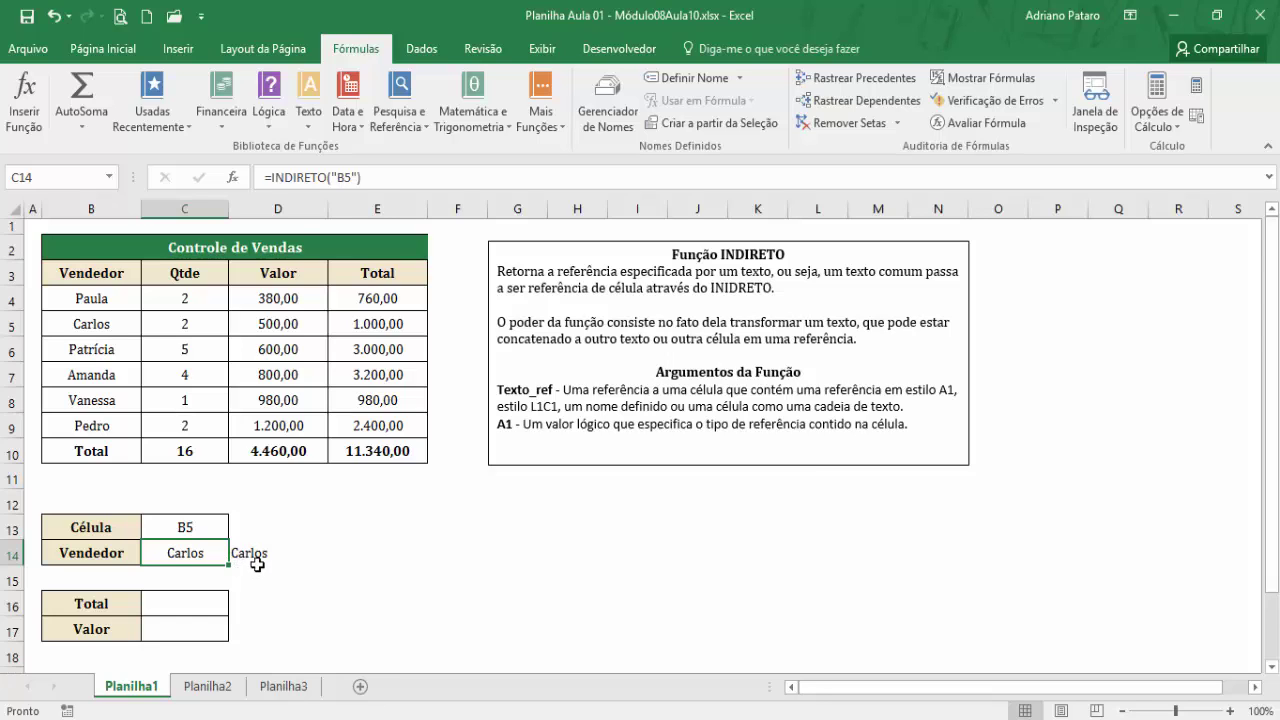
pyautogui.click(260, 555)
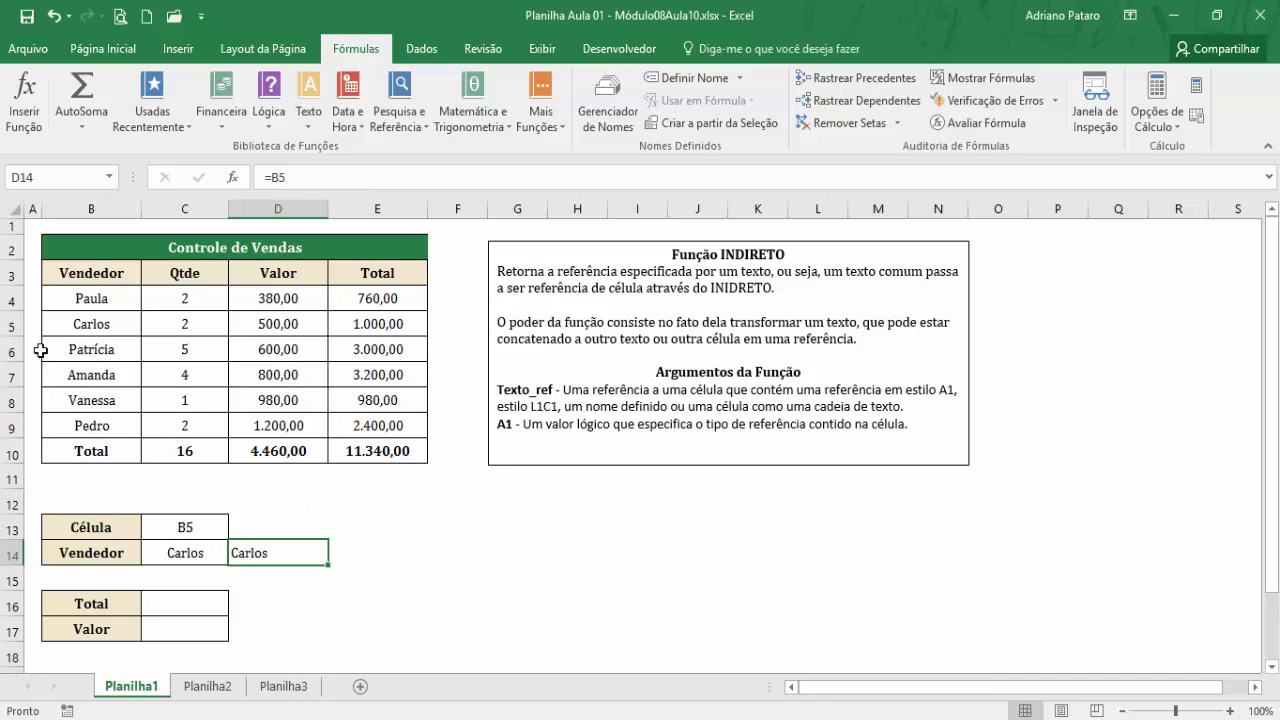
# Step: Insert a blank row above row 5 of the Controle de Vendas table
pyautogui.click(18, 325)
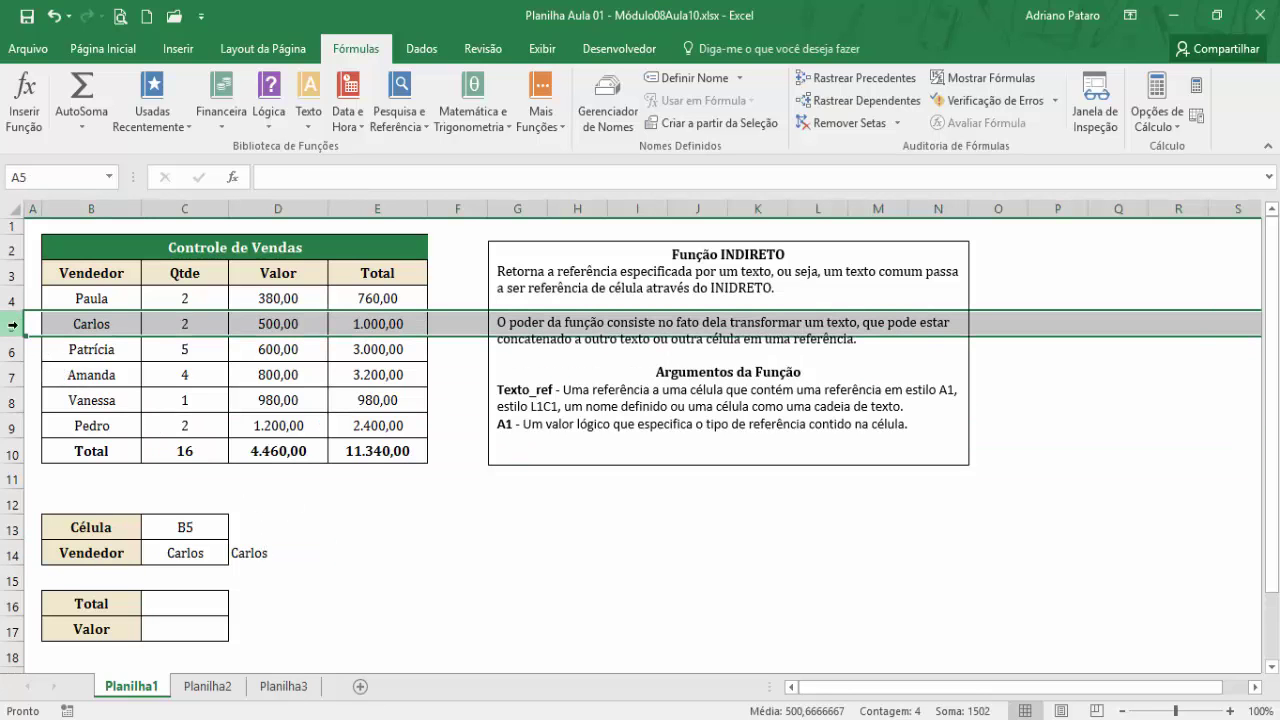
pyautogui.rightClick(13, 325)
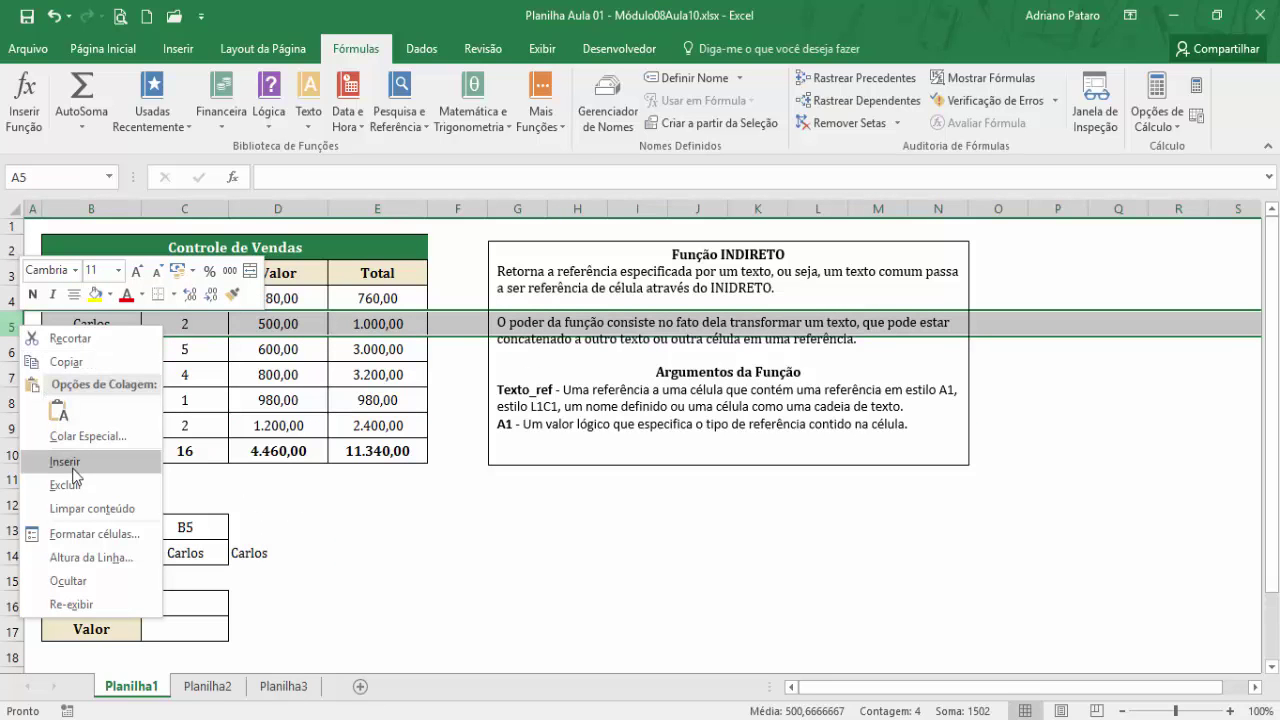
pyautogui.click(247, 554)
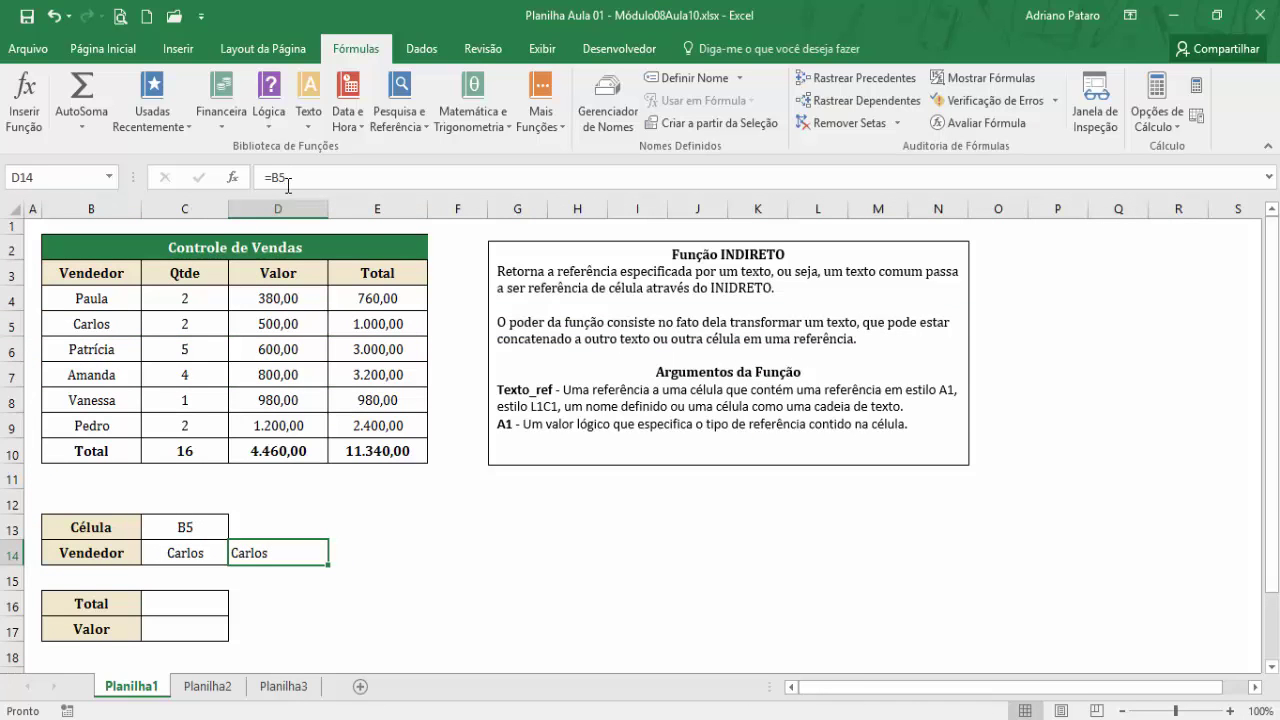
pyautogui.rightClick(18, 330)
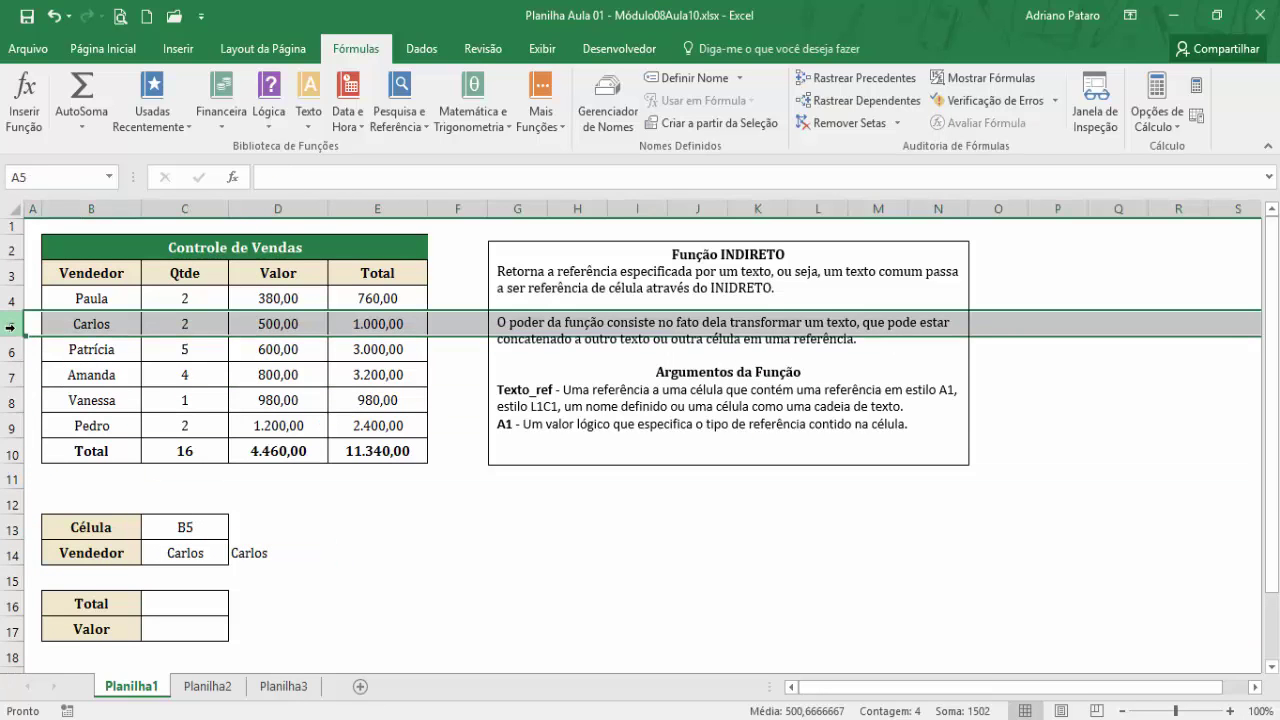
pyautogui.click(76, 464)
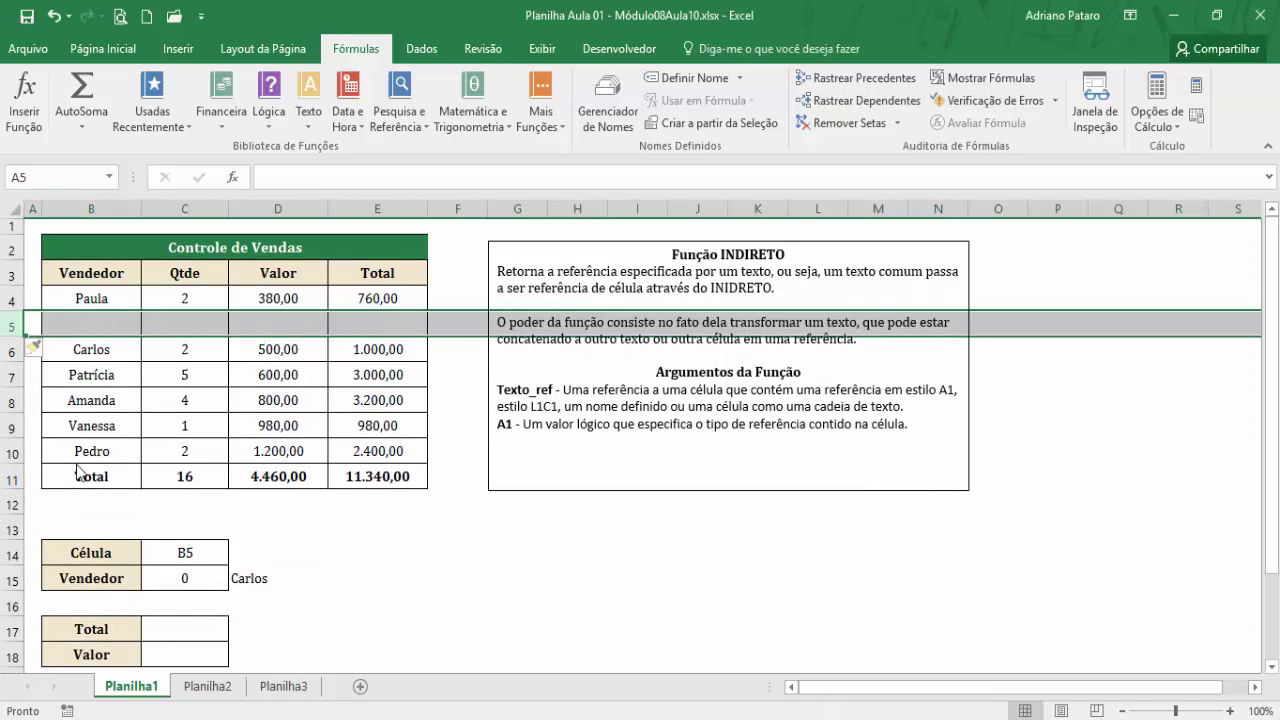
# Step: Compare the direct reference in D15 with the INDIRETO formula in C15 for the effect of the inserted row
pyautogui.click(263, 581)
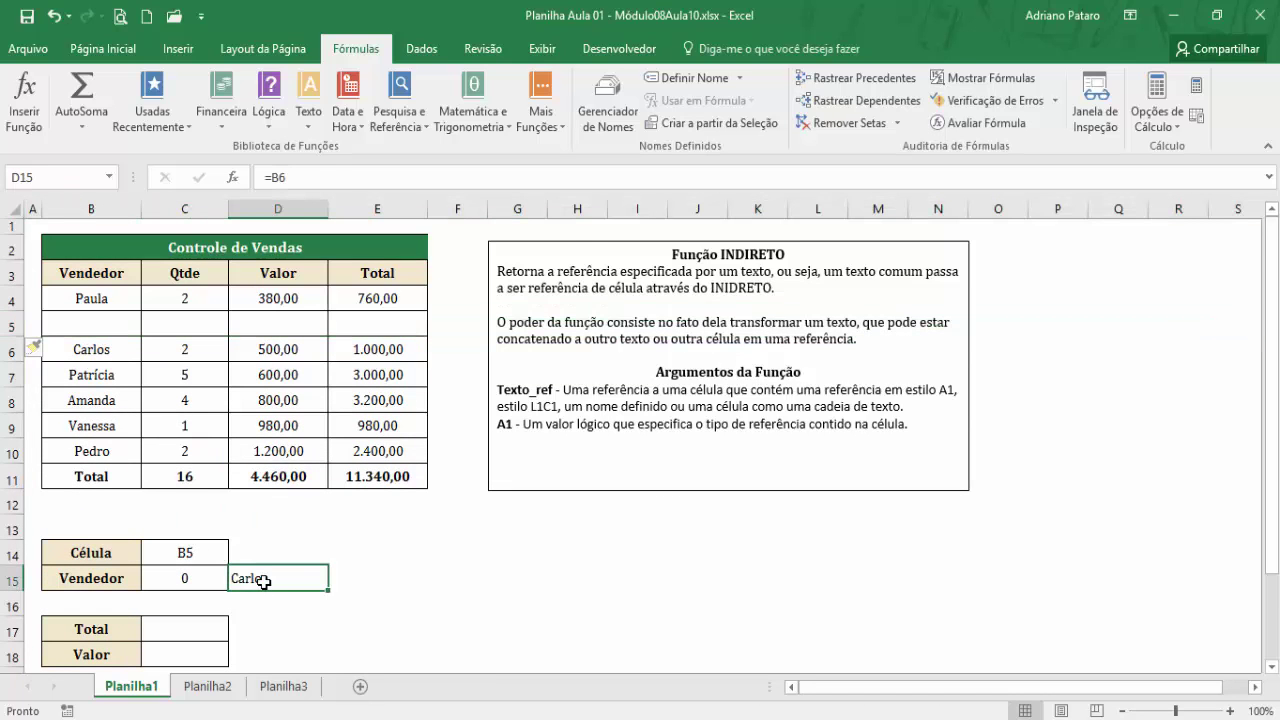
pyautogui.click(202, 577)
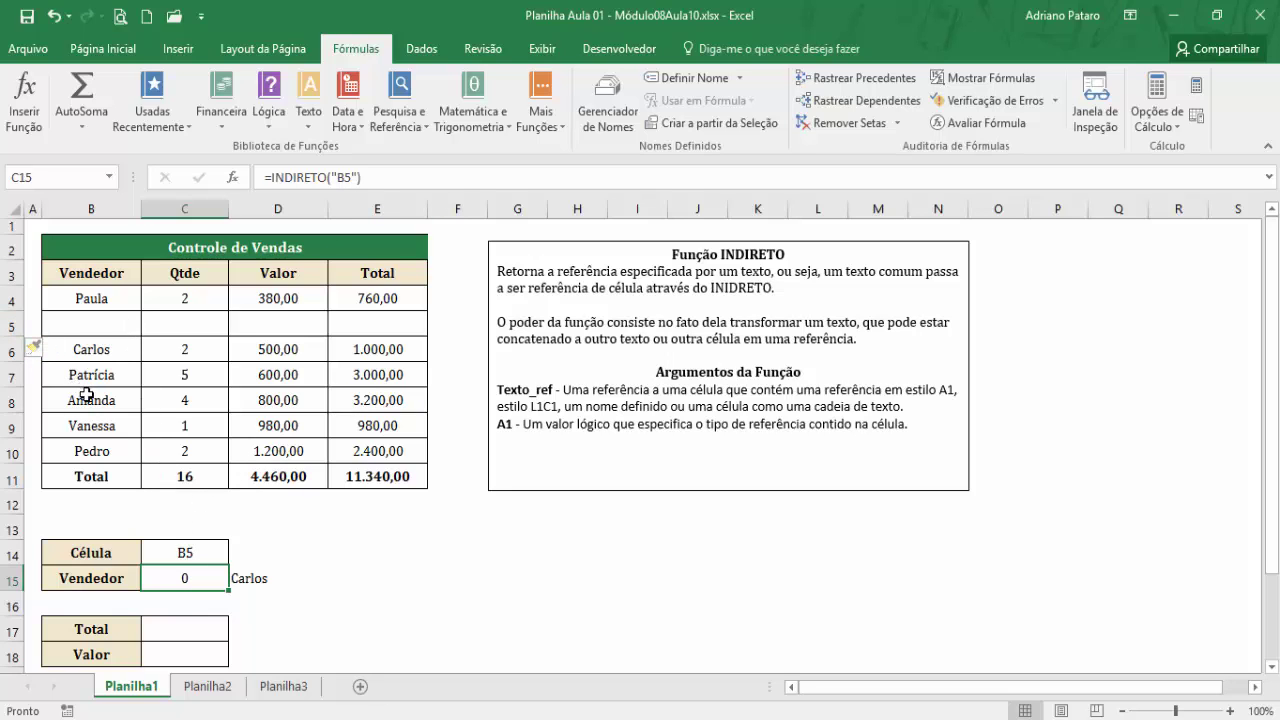
pyautogui.click(278, 578)
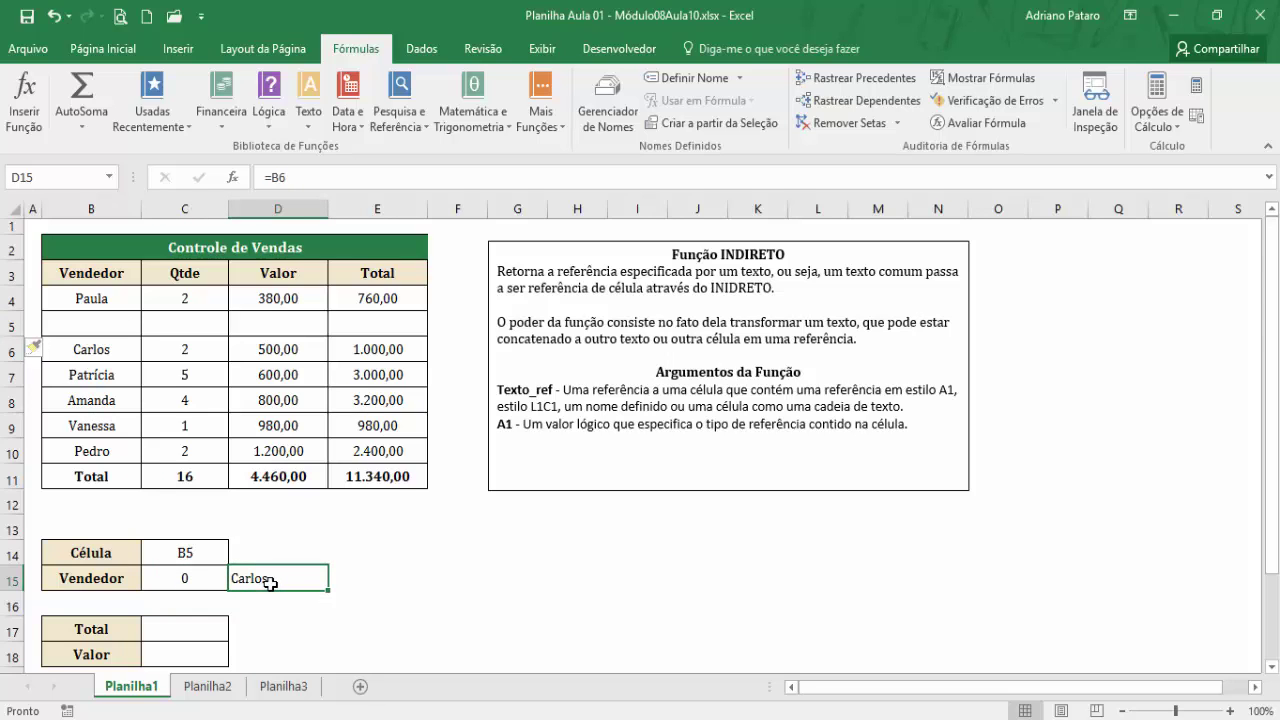
# Step: Replace the quoted text in C15's INDIRETO with cell C14 as Texto_ref, so the formula reads =INDIRETO(C14)
pyautogui.click(204, 572)
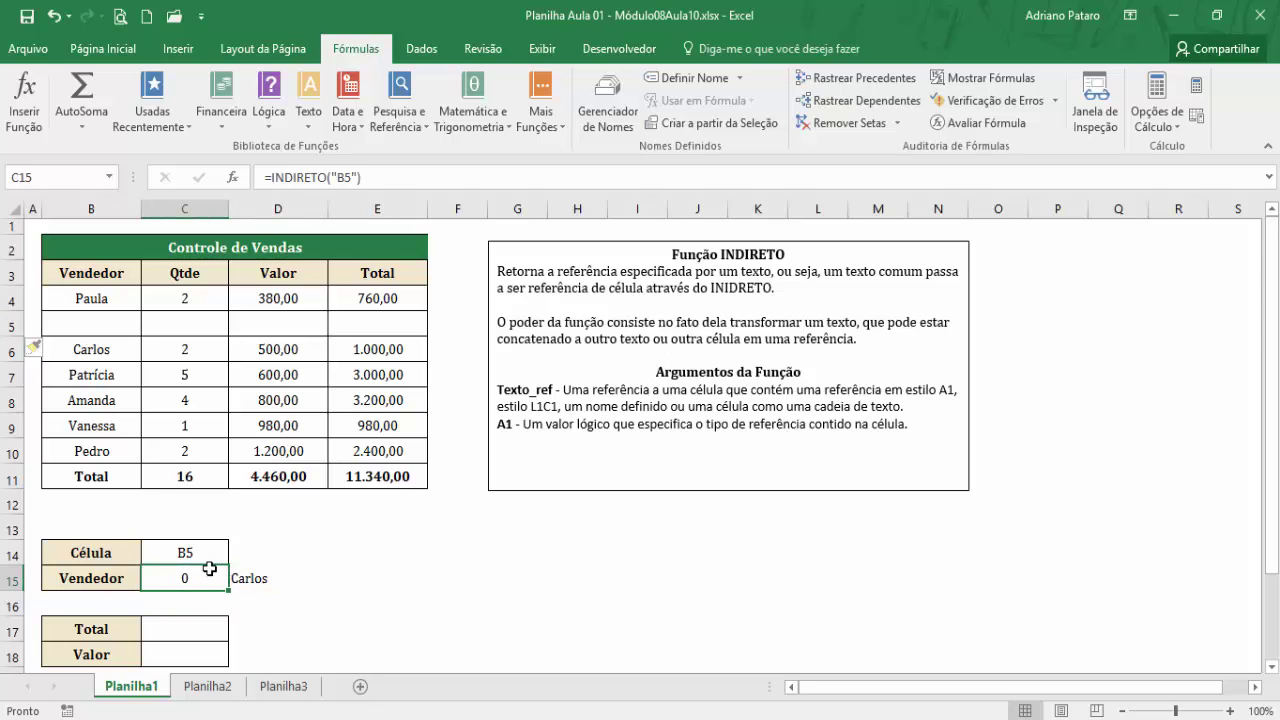
pyautogui.click(236, 177)
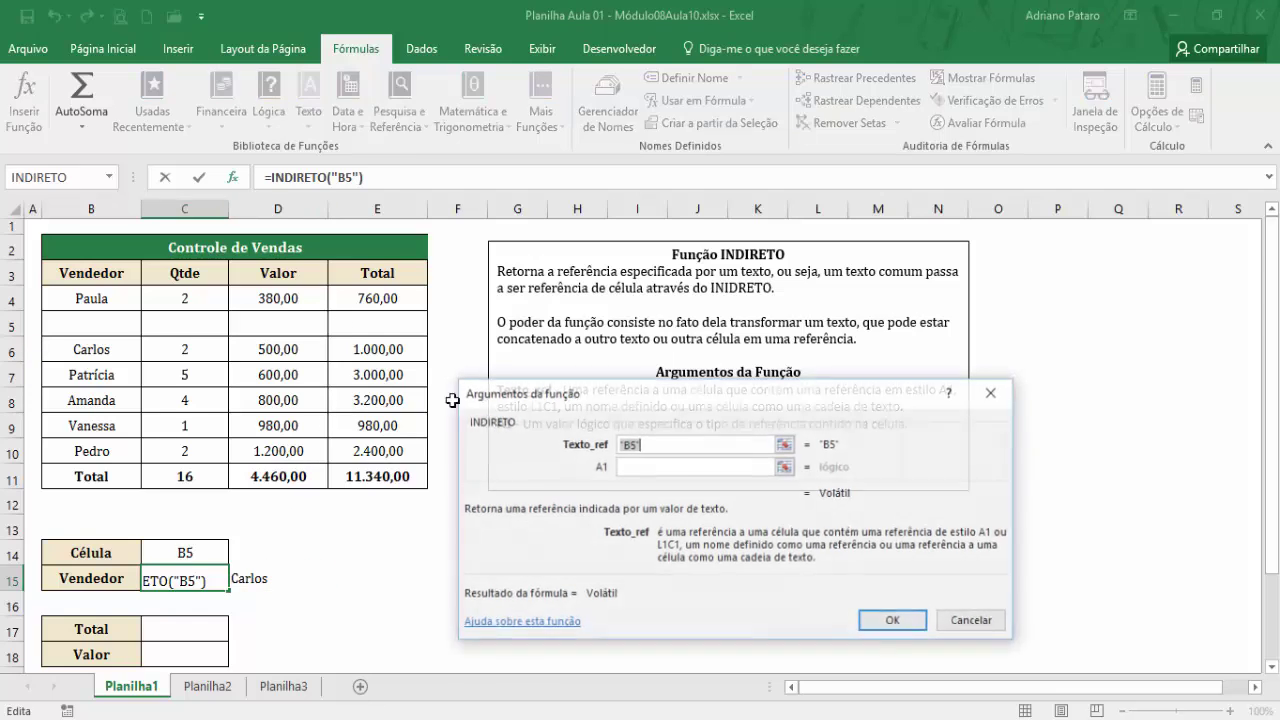
pyautogui.click(675, 447)
pyautogui.press('BackSpace')
pyautogui.press('BackSpace')
pyautogui.press('BackSpace')
pyautogui.press('BackSpace')
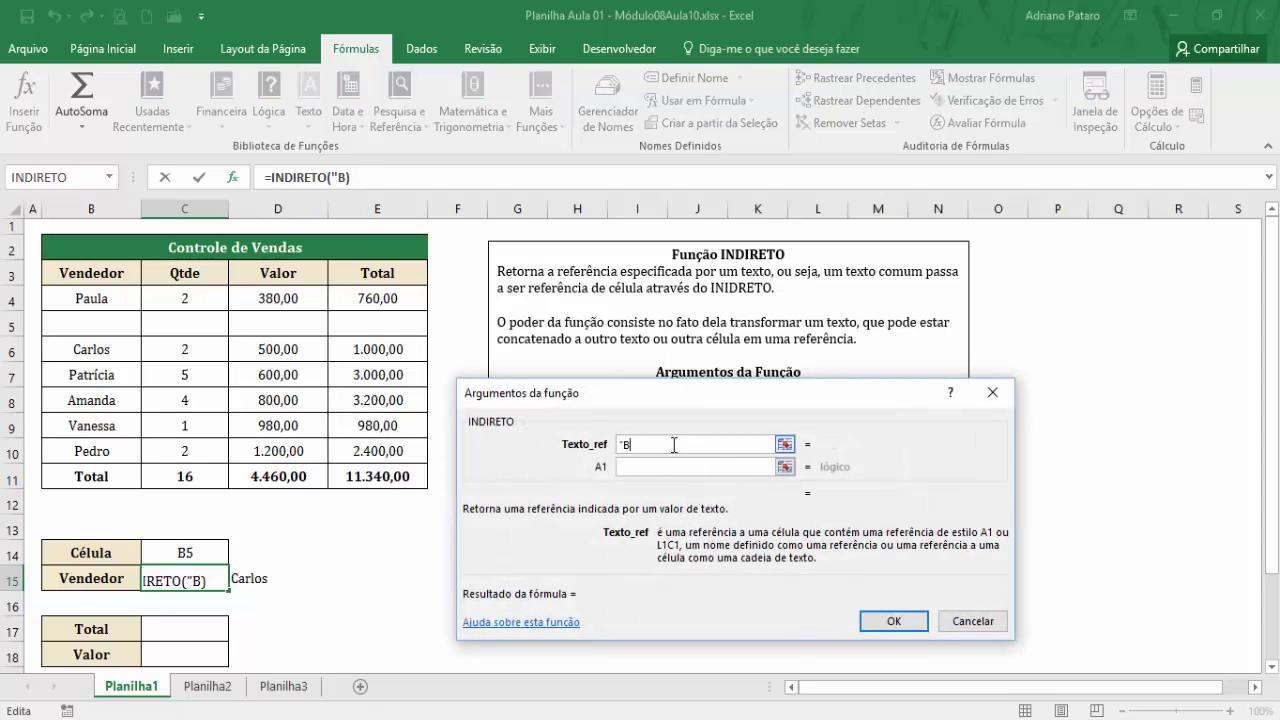
pyautogui.click(197, 552)
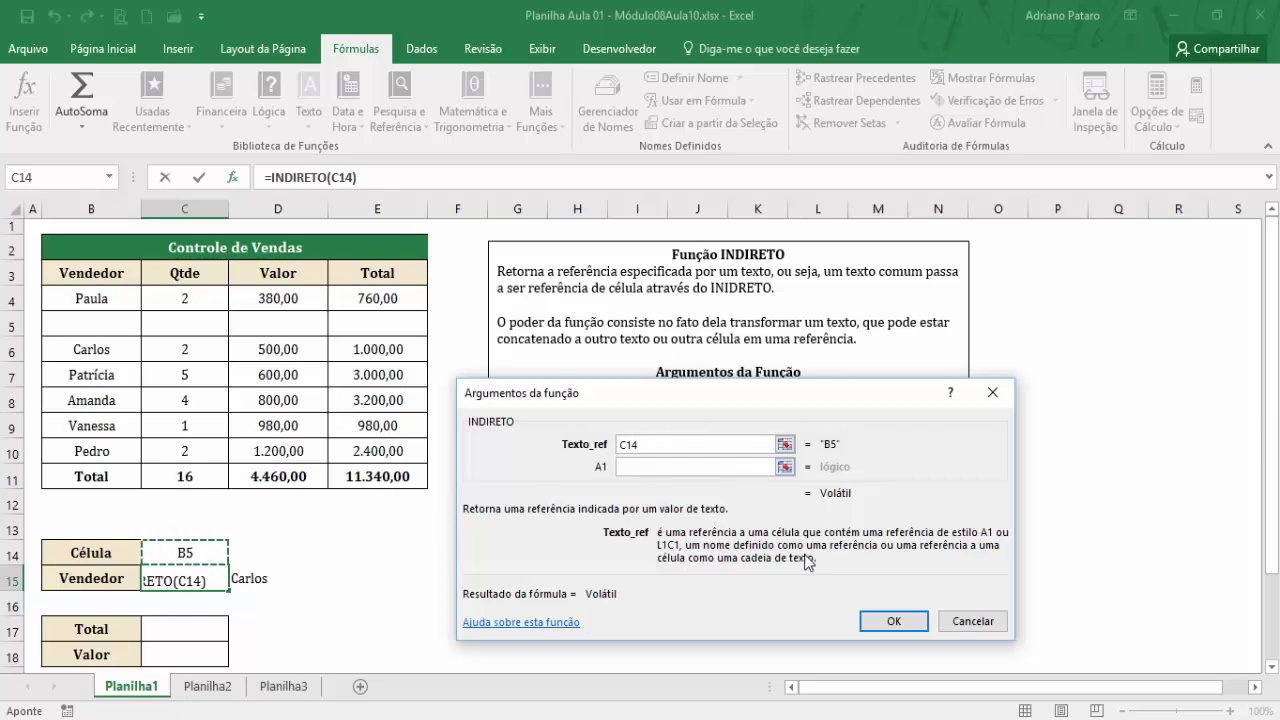
pyautogui.click(894, 624)
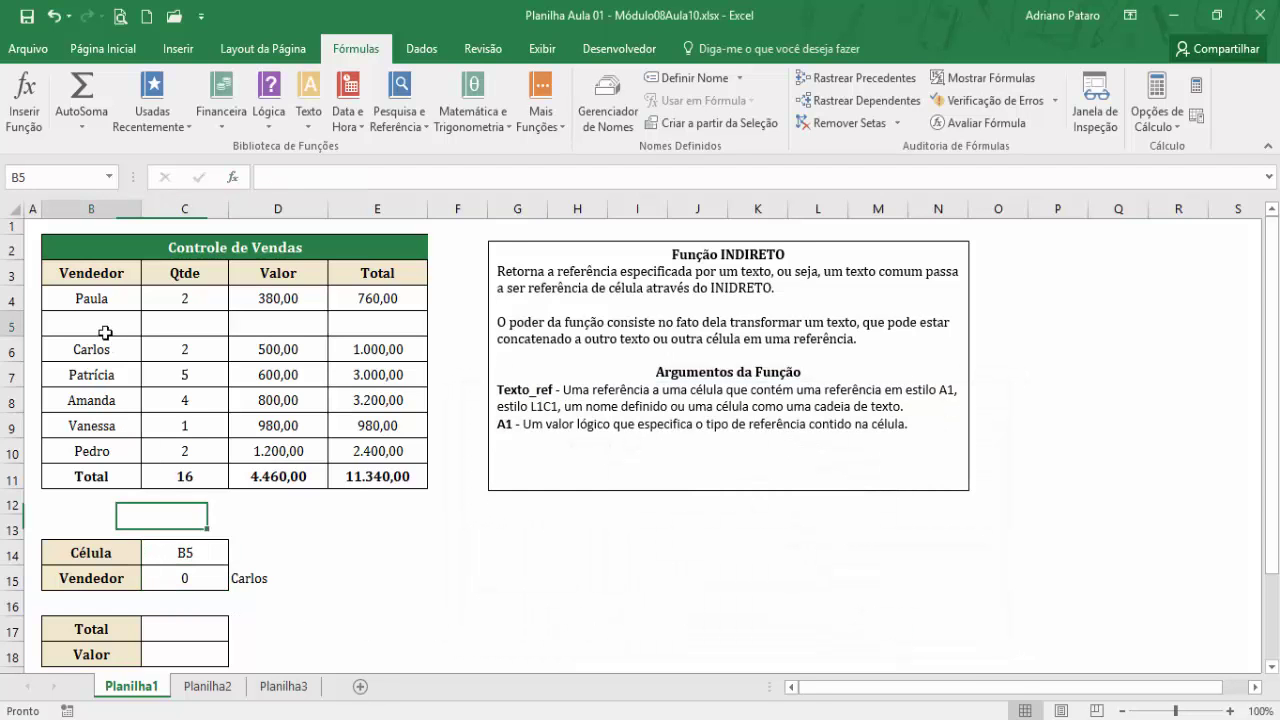
# Step: Delete the blank row 5 from the Controle de Vendas table
pyautogui.click(8, 327)
pyautogui.rightClick(8, 327)
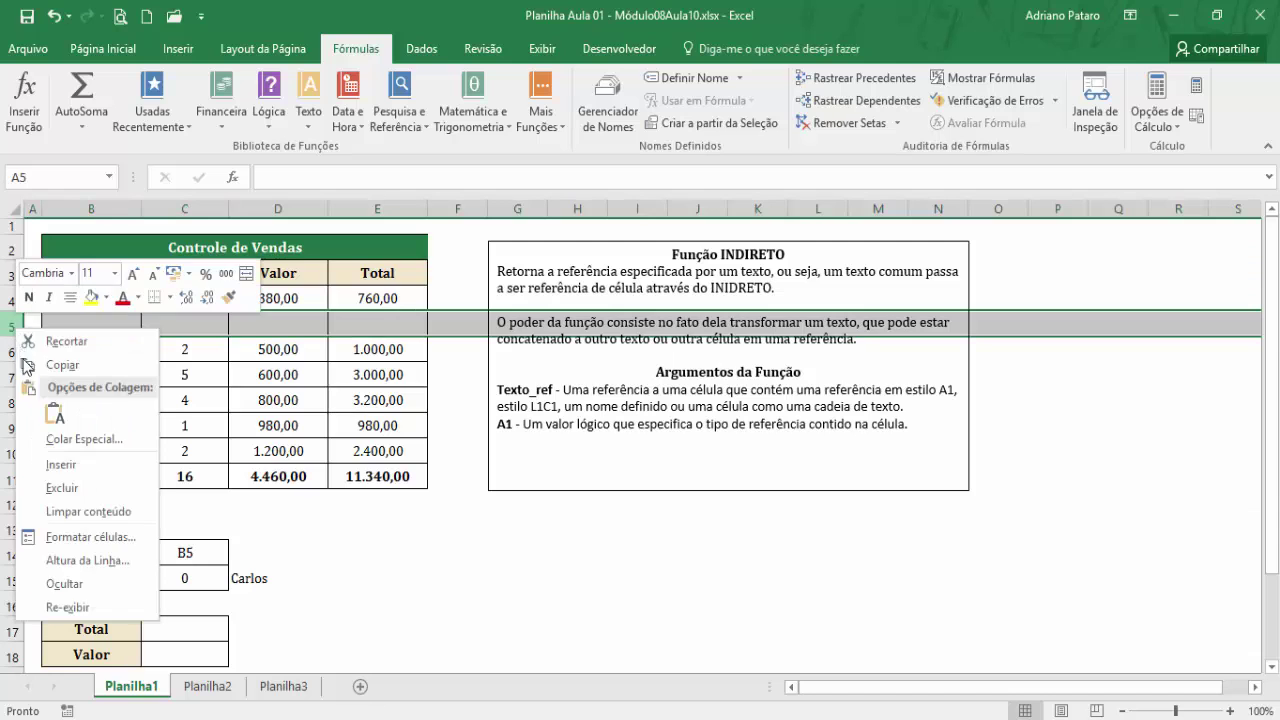
pyautogui.click(64, 478)
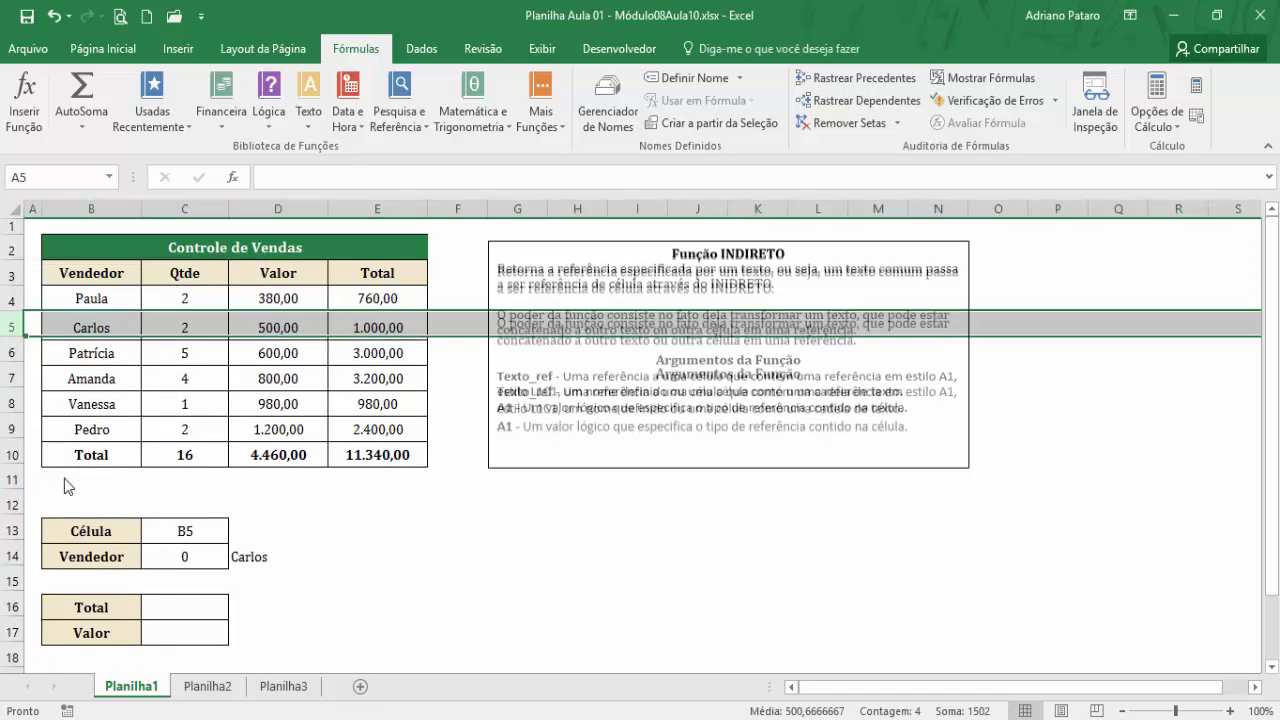
# Step: Review the INDIRETO formula in C14 and the reference text it reads in C13
pyautogui.click(199, 553)
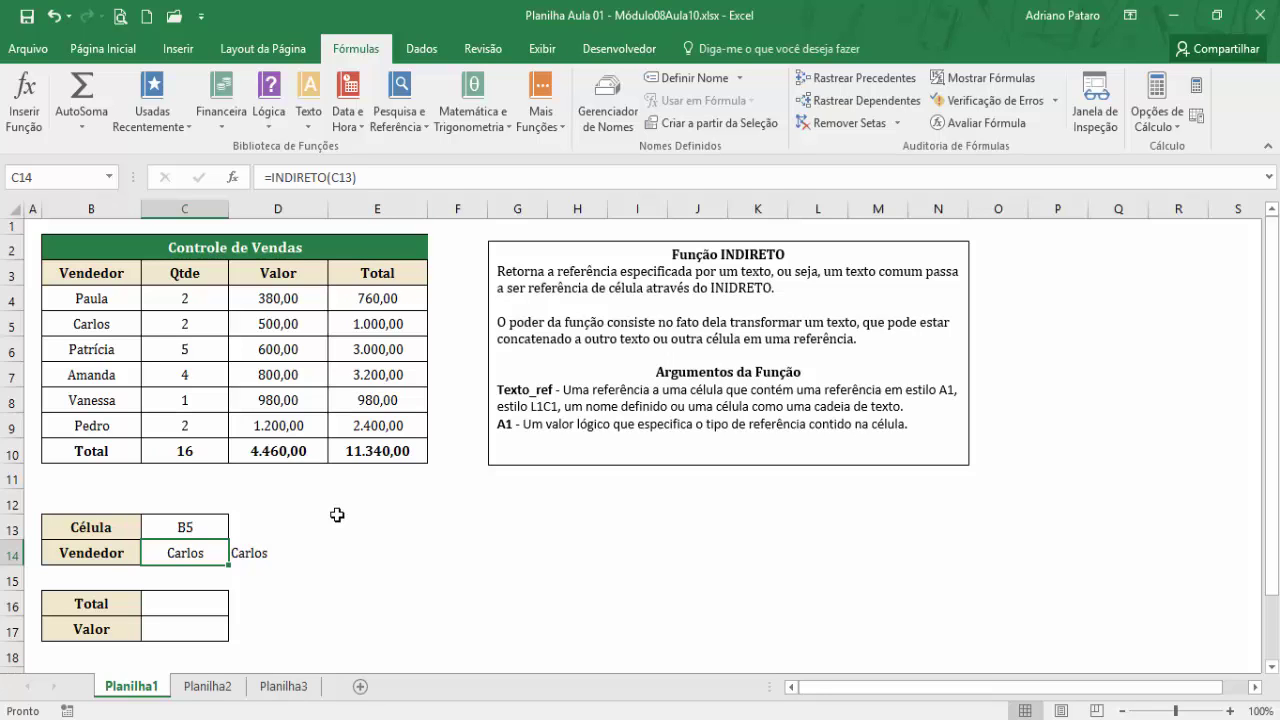
pyautogui.click(209, 522)
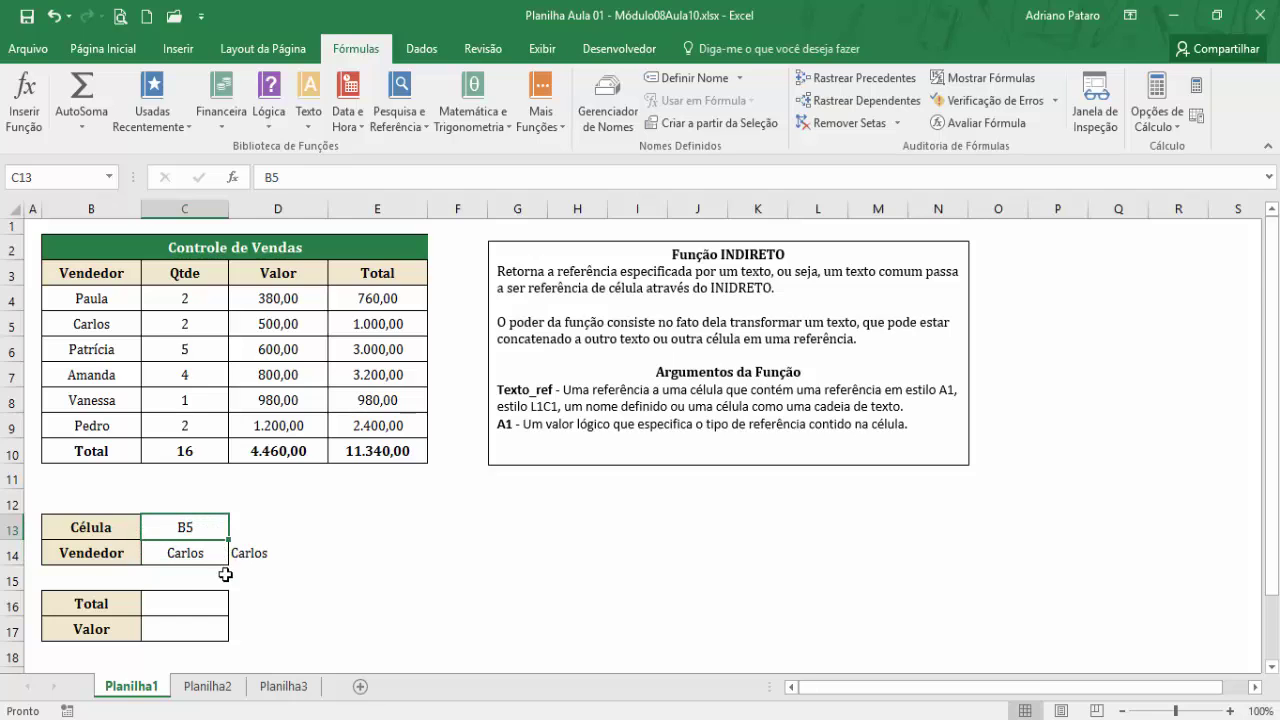
pyautogui.click(188, 552)
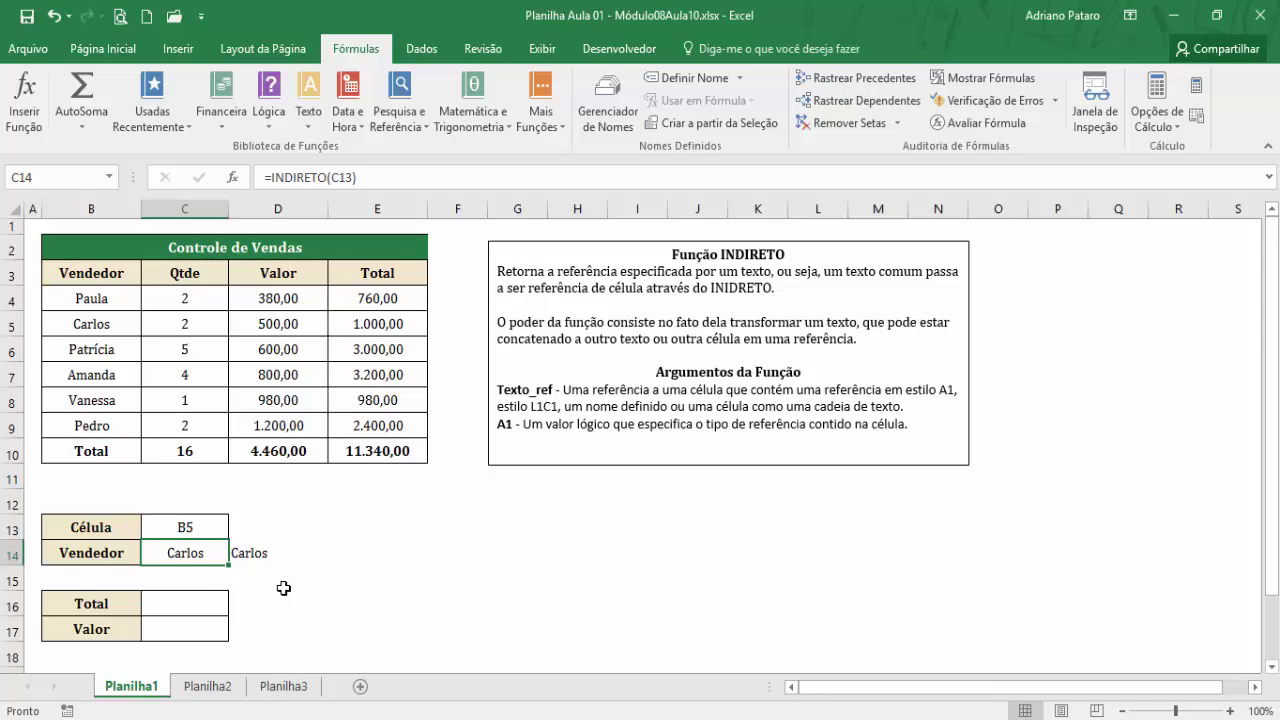
# Step: Examine the empty Total and Valor cells in C16:C17, the Qtde, Valor and Total headers, and the totals in C10:E10
pyautogui.click(205, 602)
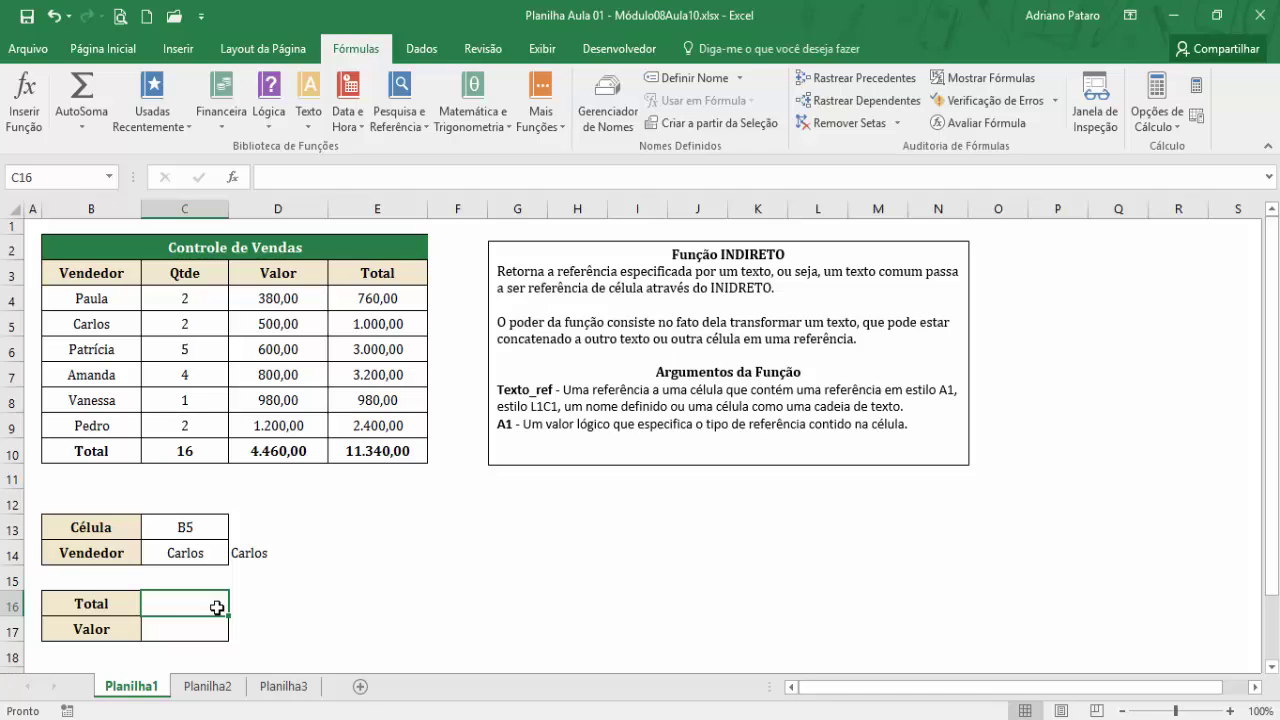
pyautogui.click(102, 606)
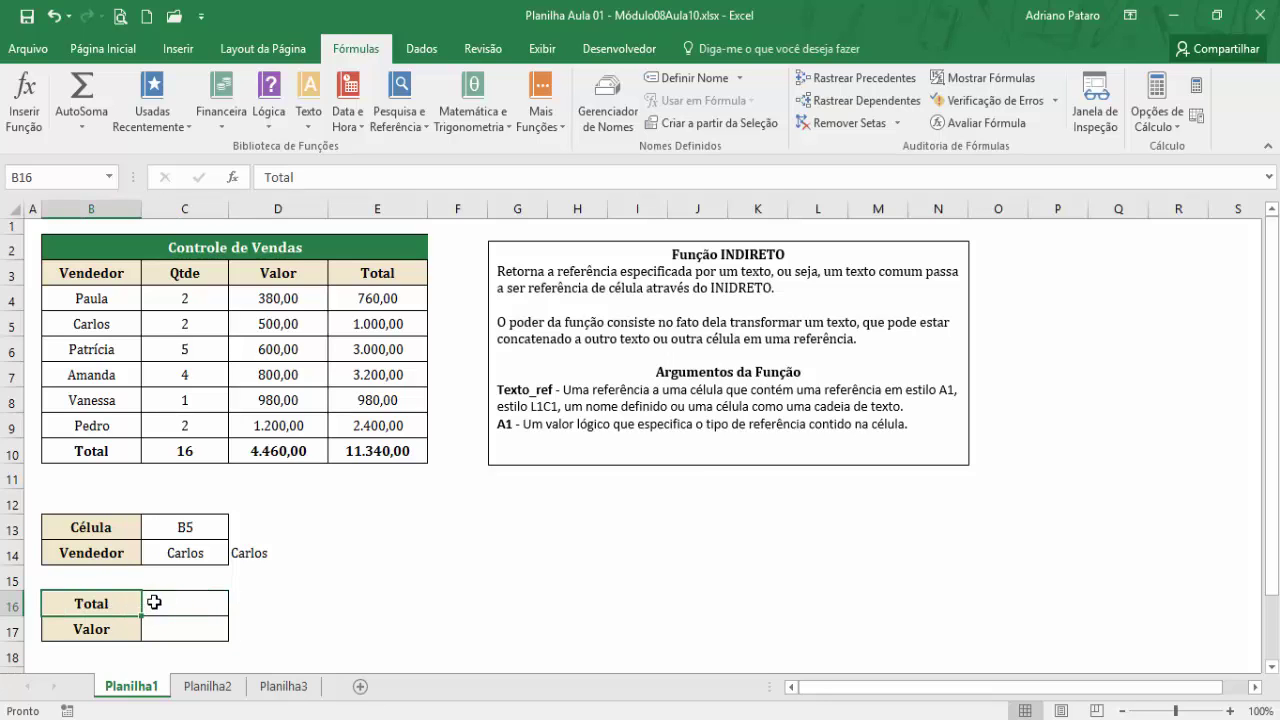
pyautogui.click(154, 602)
pyautogui.click(158, 625)
pyautogui.click(167, 604)
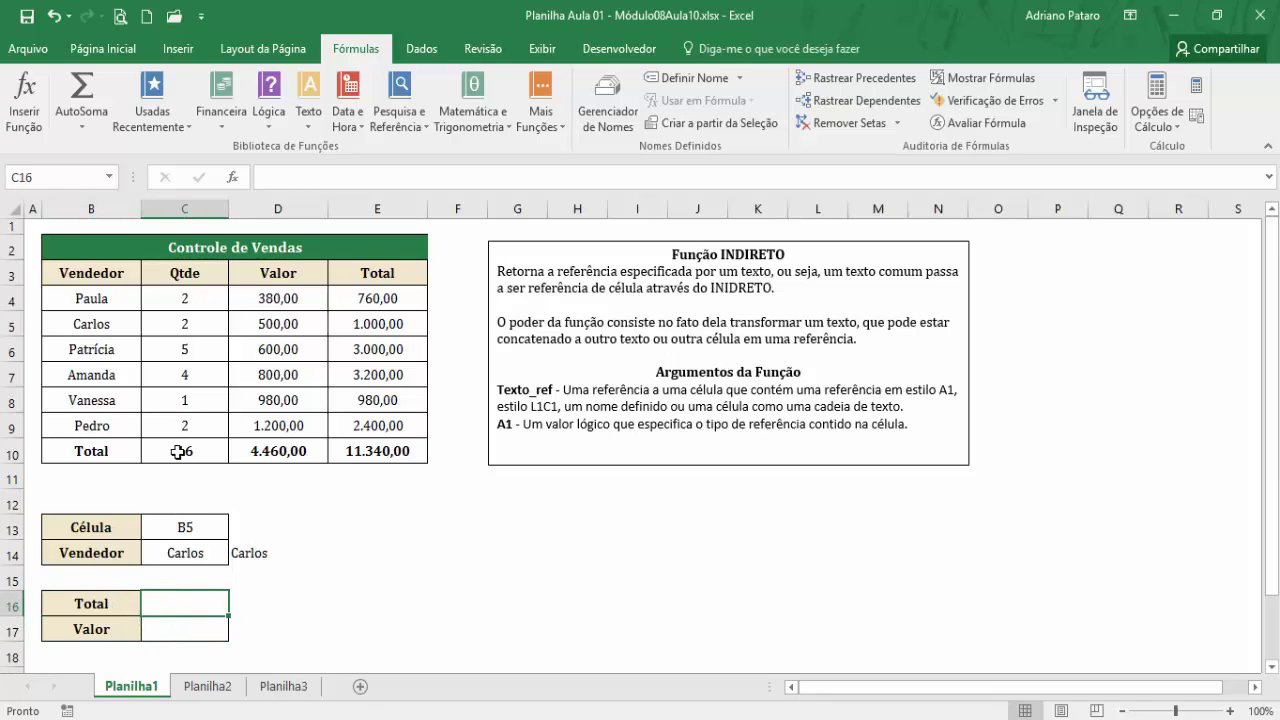
pyautogui.moveTo(177, 452); pyautogui.dragTo(346, 449)
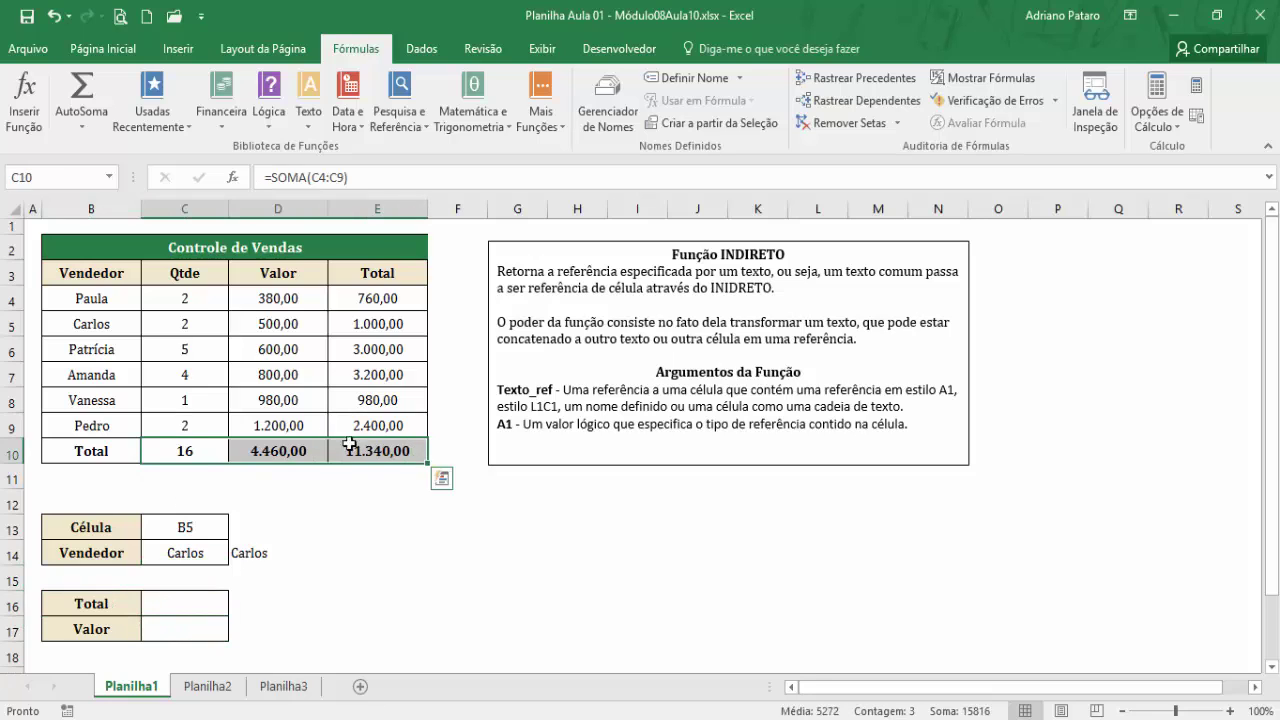
pyautogui.click(195, 278)
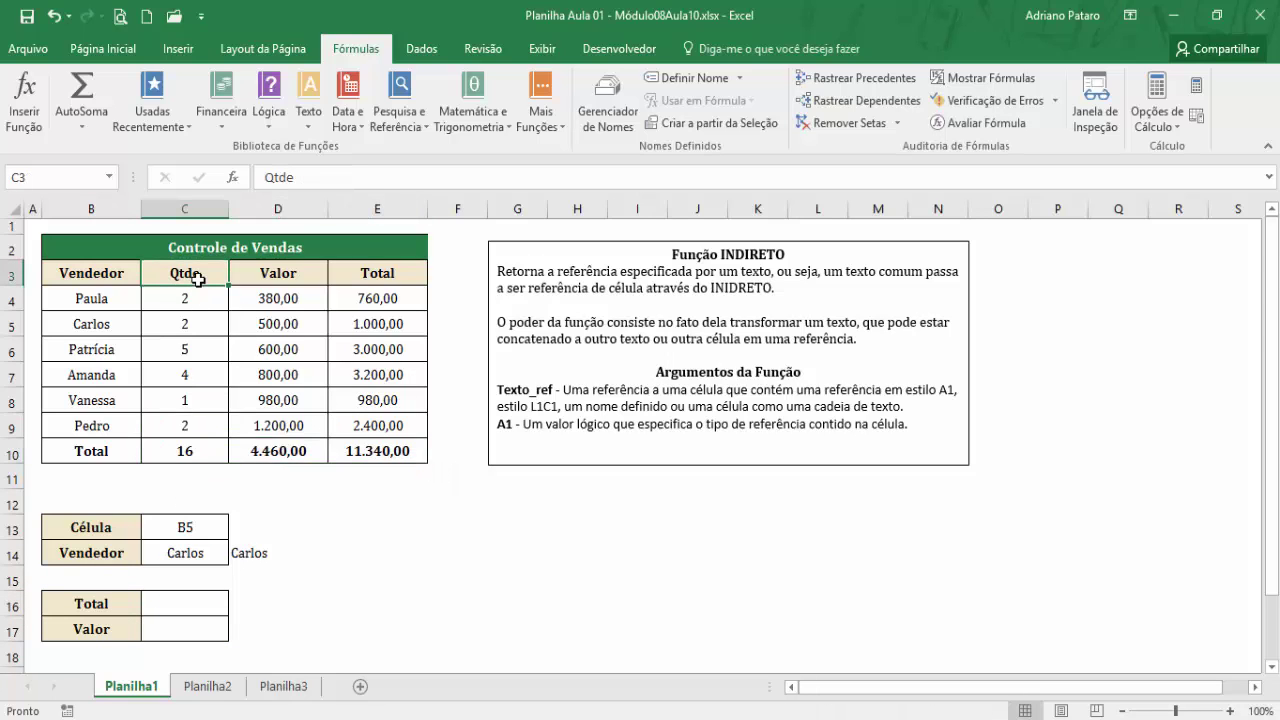
pyautogui.click(283, 276)
pyautogui.click(394, 268)
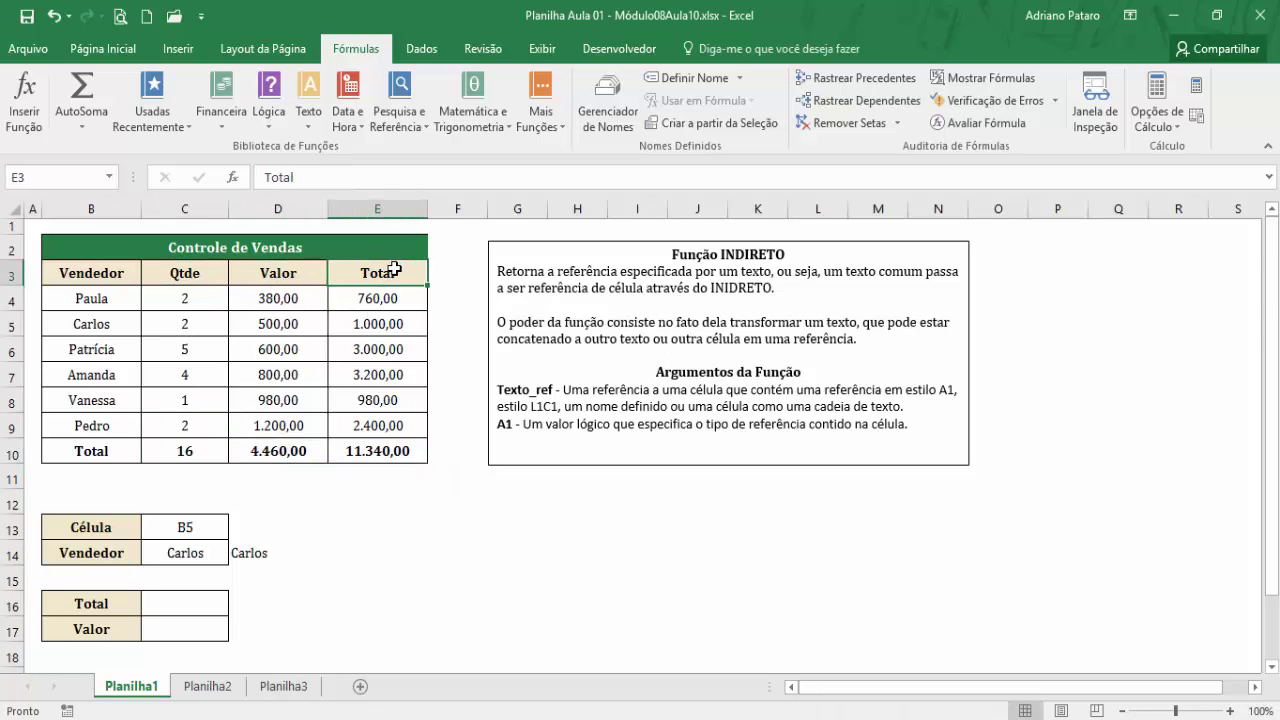
pyautogui.click(210, 451)
pyautogui.click(255, 451)
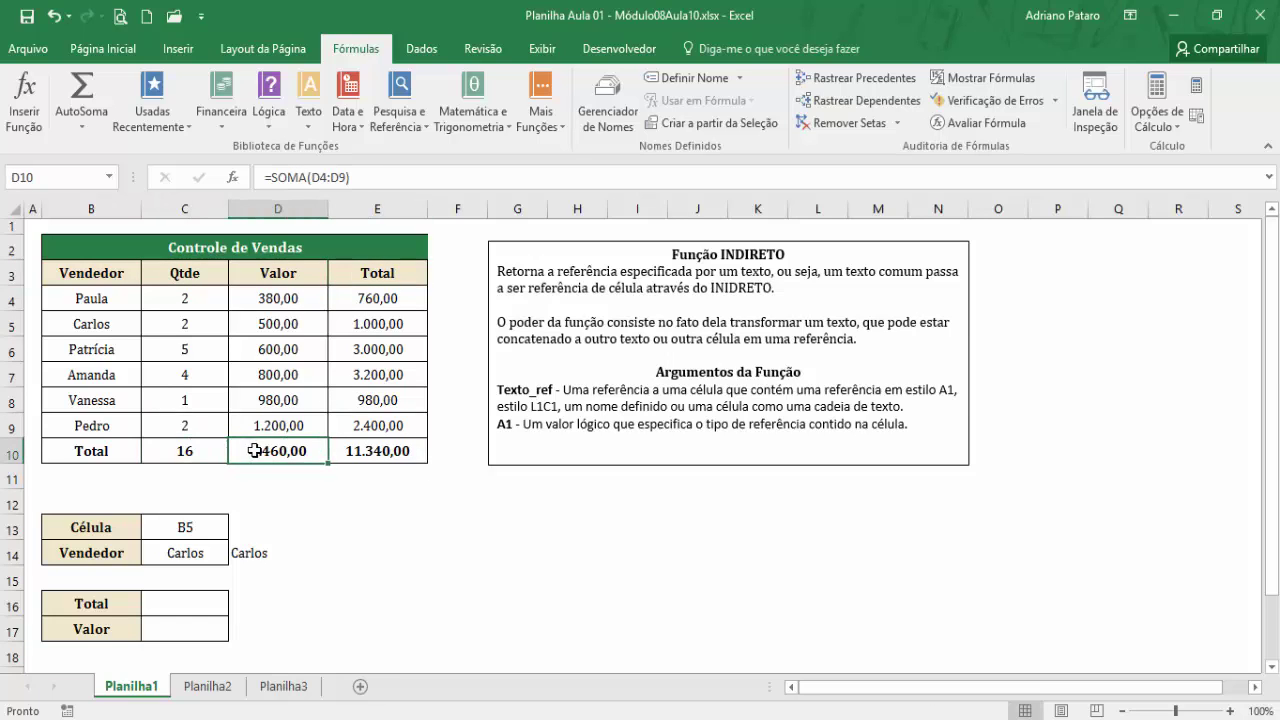
pyautogui.click(352, 451)
# Step: Define the name qtde for the quantity total in C10
pyautogui.click(200, 450)
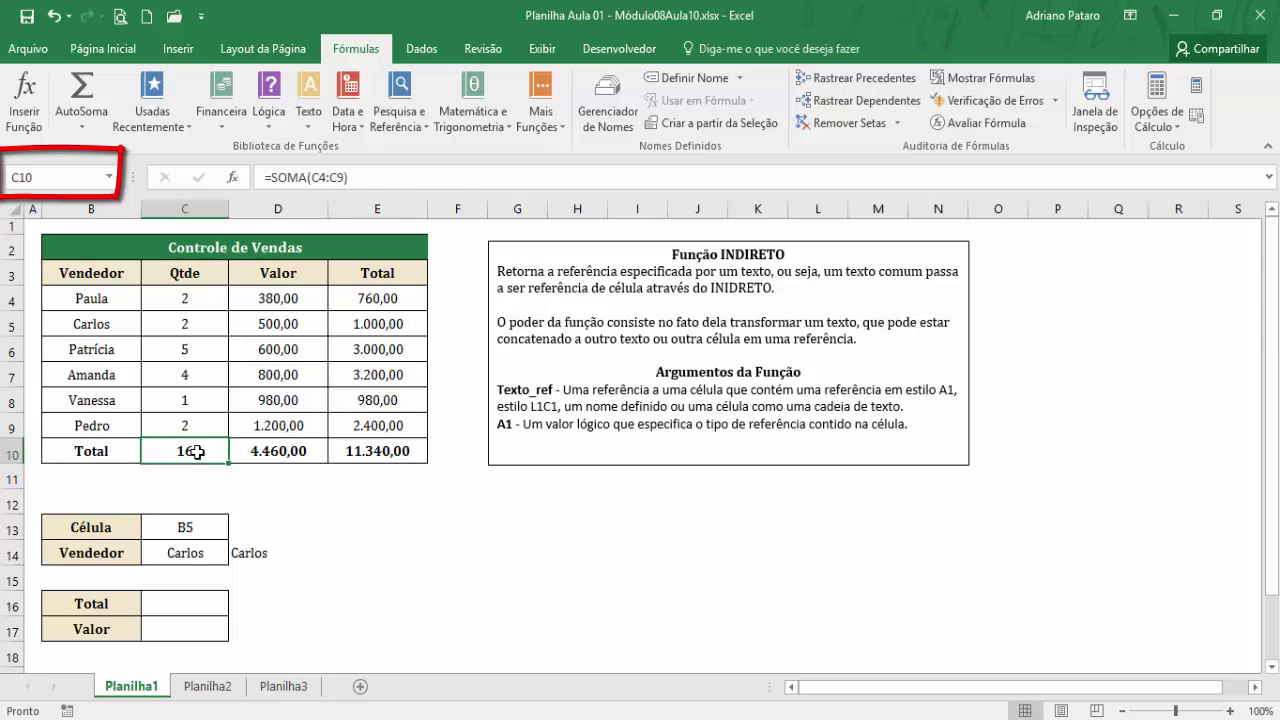
pyautogui.click(65, 178)
pyautogui.write('qtde')
pyautogui.press('Return')
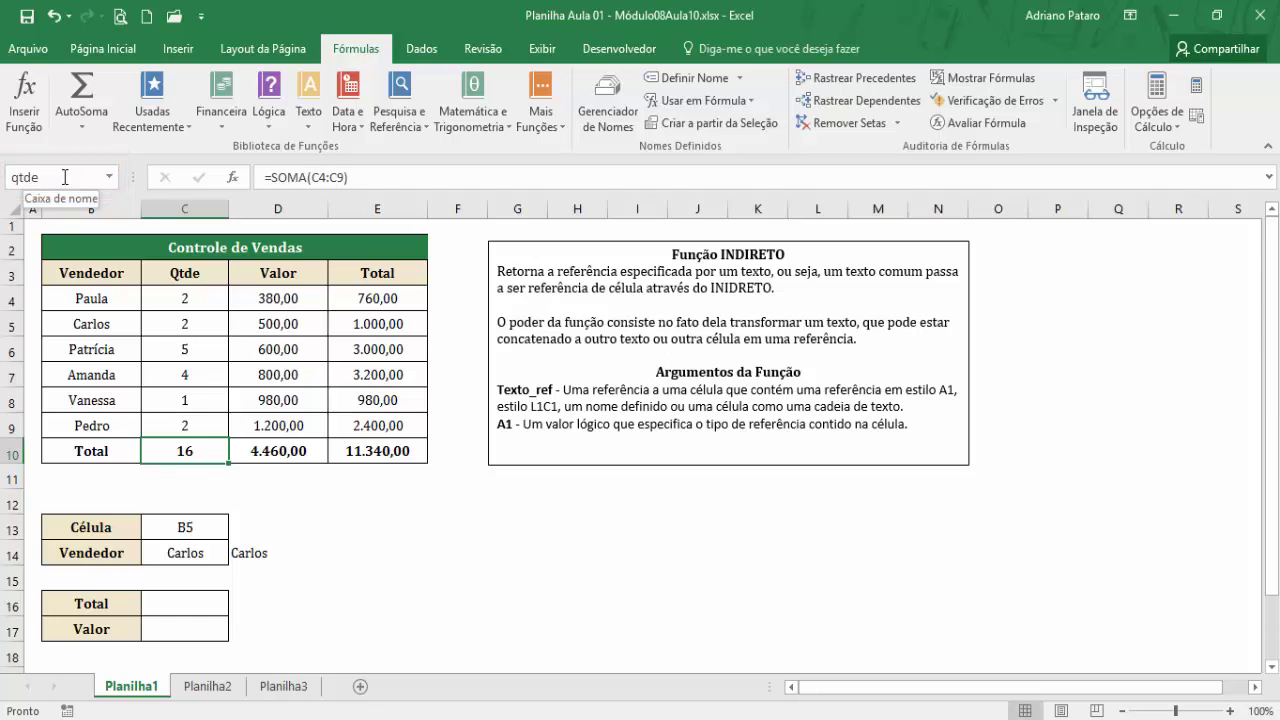
# Step: Define the name valor for cell D10 and the name total for cell E10
pyautogui.click(262, 455)
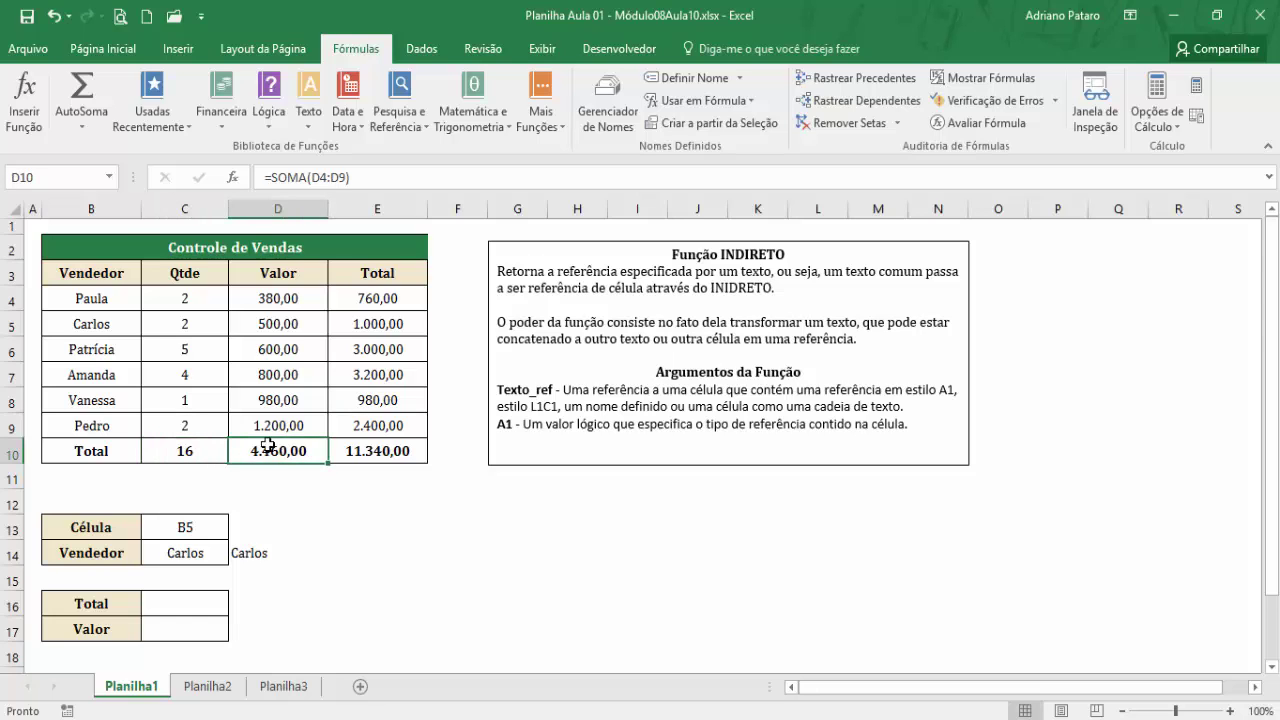
pyautogui.click(70, 176)
pyautogui.write('valor')
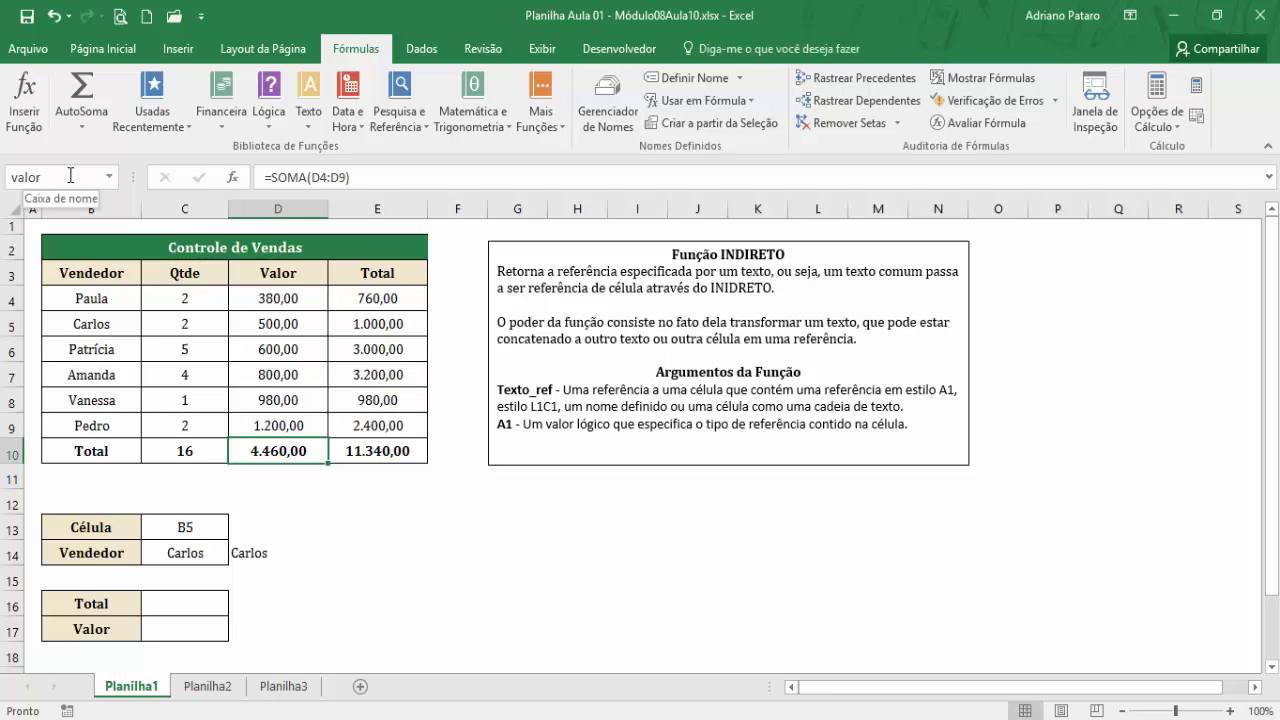
pyautogui.click(370, 449)
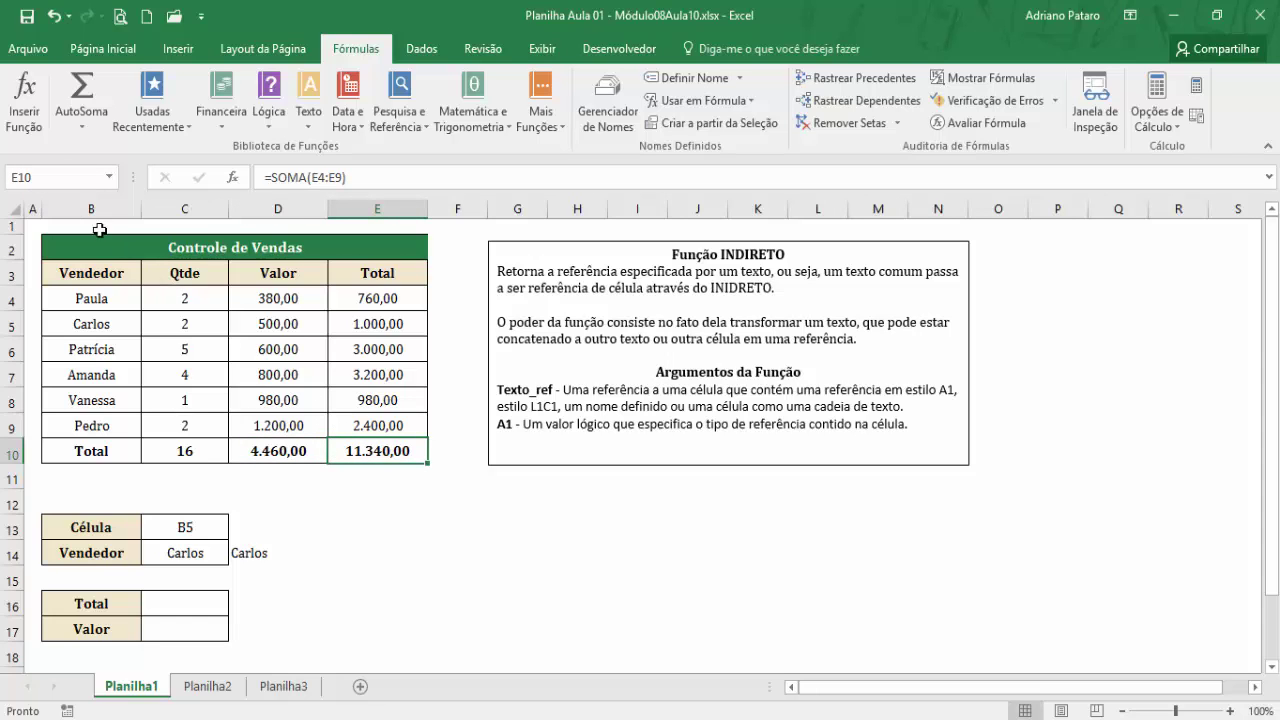
pyautogui.click(53, 179)
pyautogui.write('total')
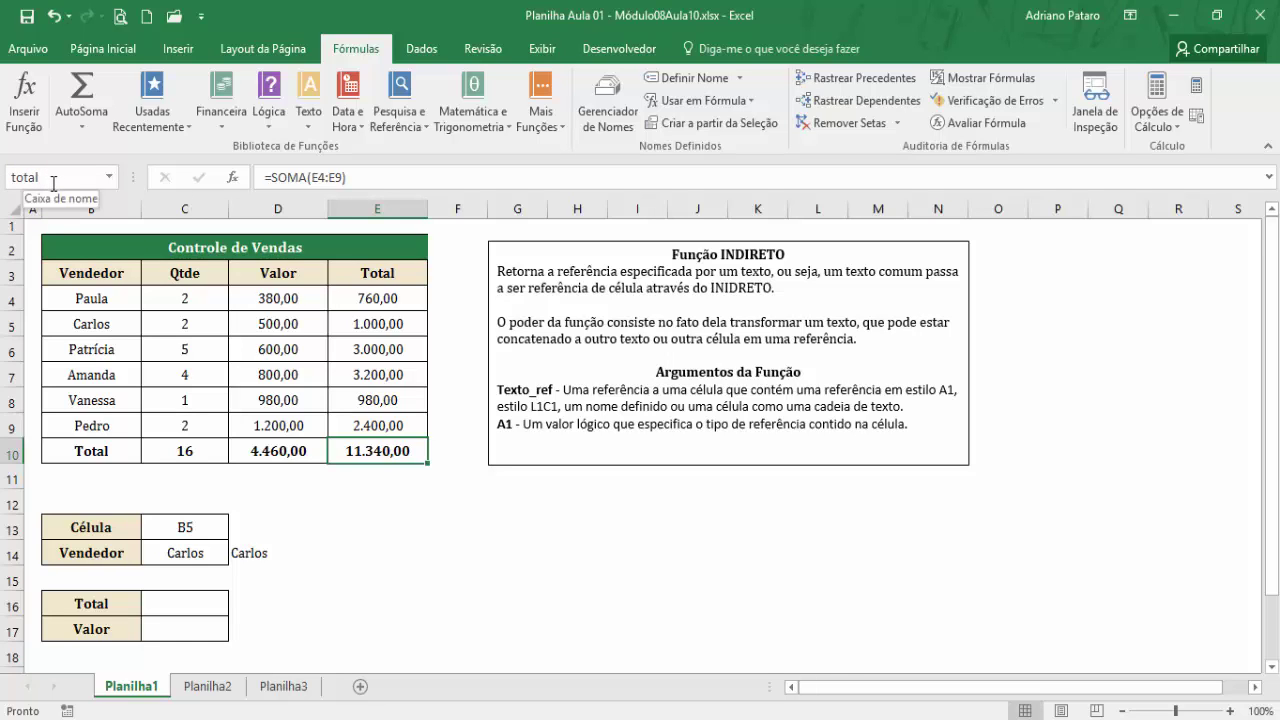
# Step: Check the result cells C16:C17 against the named totals qtde in C10 and valor in D10
pyautogui.click(176, 601)
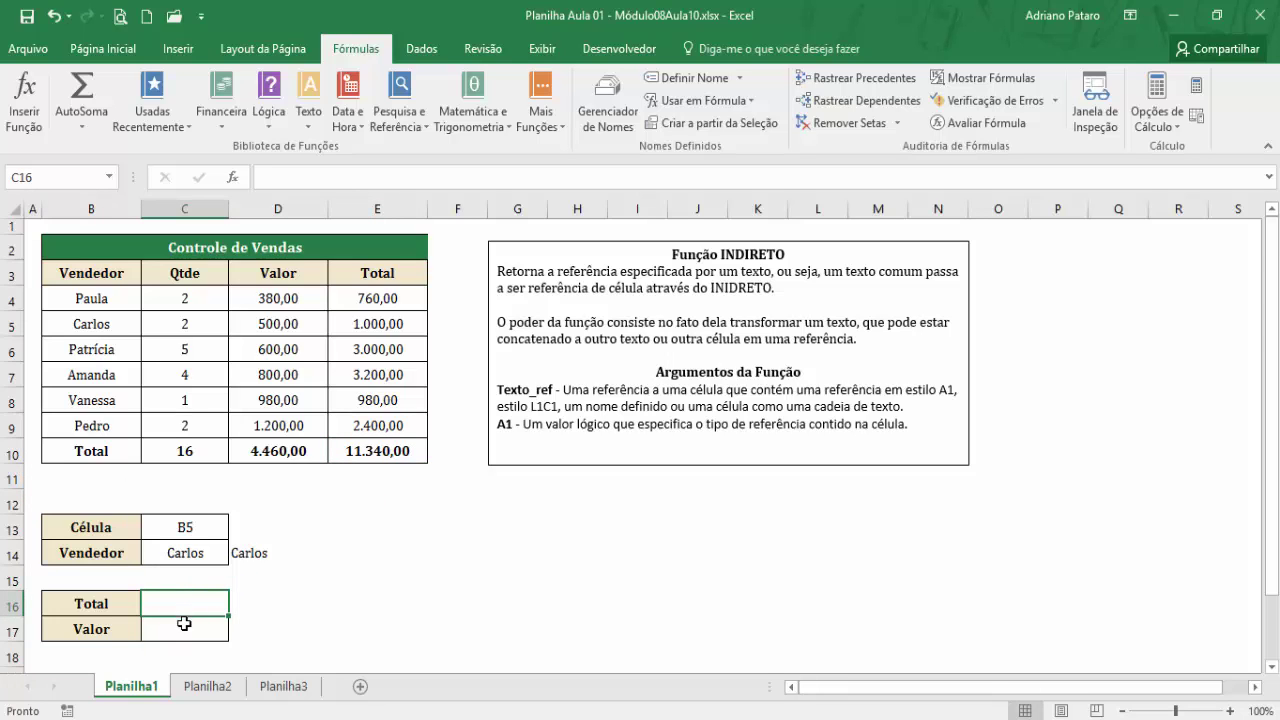
pyautogui.click(184, 625)
pyautogui.click(203, 454)
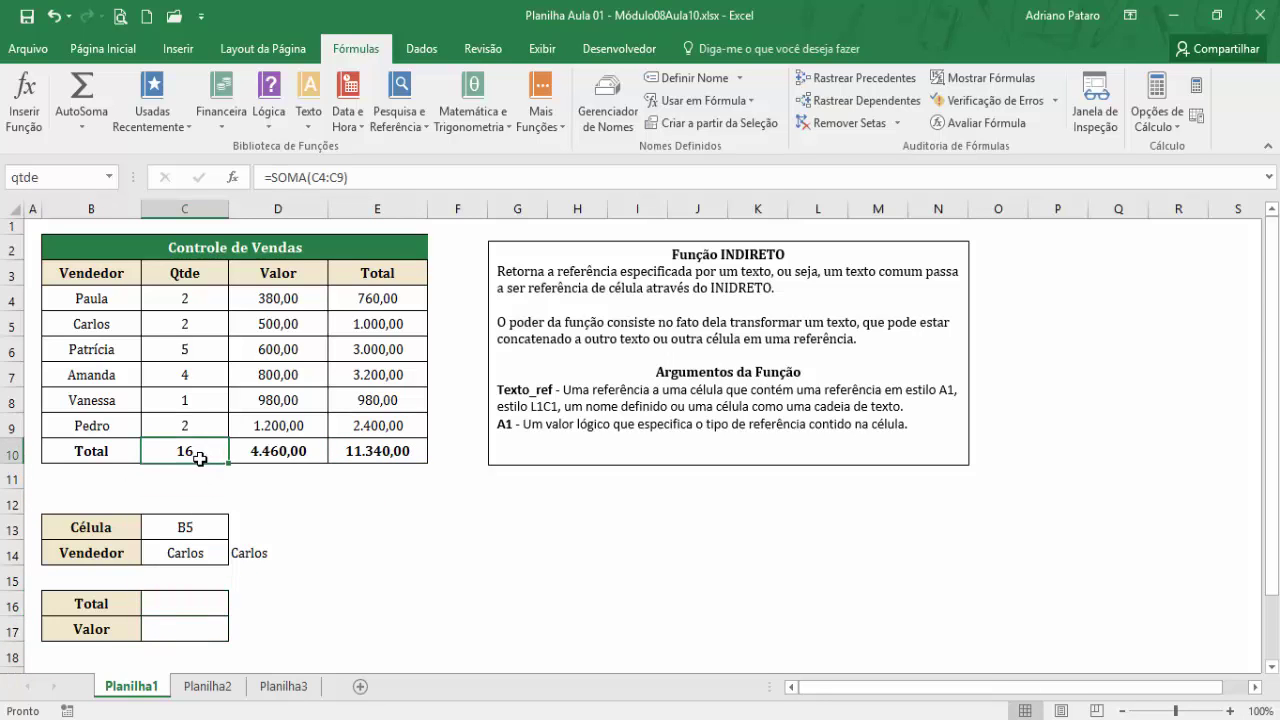
pyautogui.click(194, 603)
pyautogui.click(187, 628)
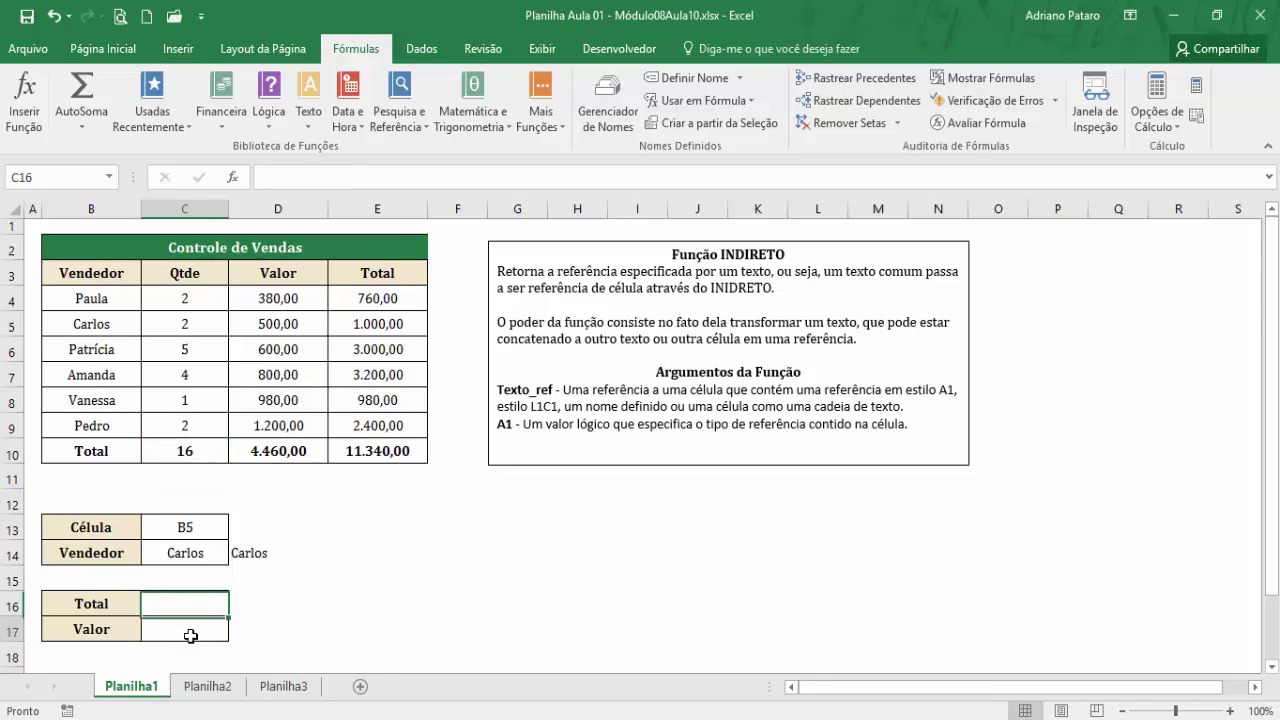
pyautogui.click(274, 450)
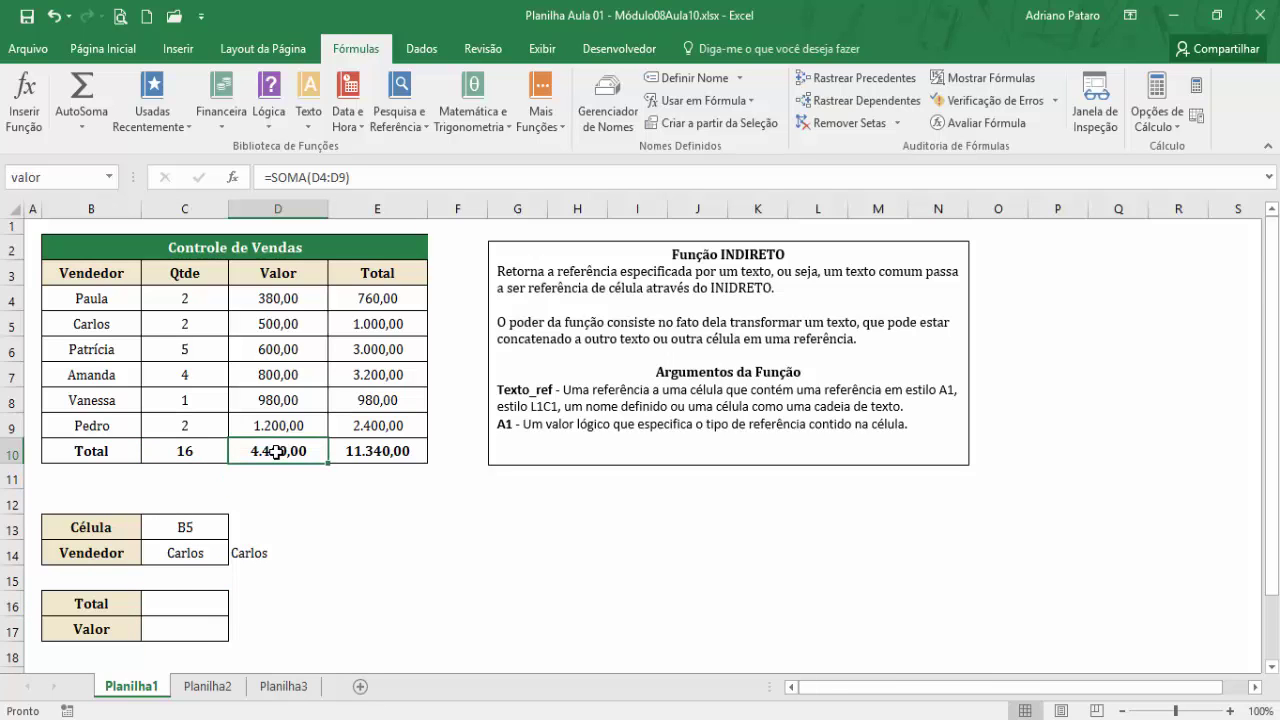
# Step: Check the name assigned to E10 and the empty Total and Valor result cells C16:C17
pyautogui.click(197, 630)
pyautogui.click(375, 451)
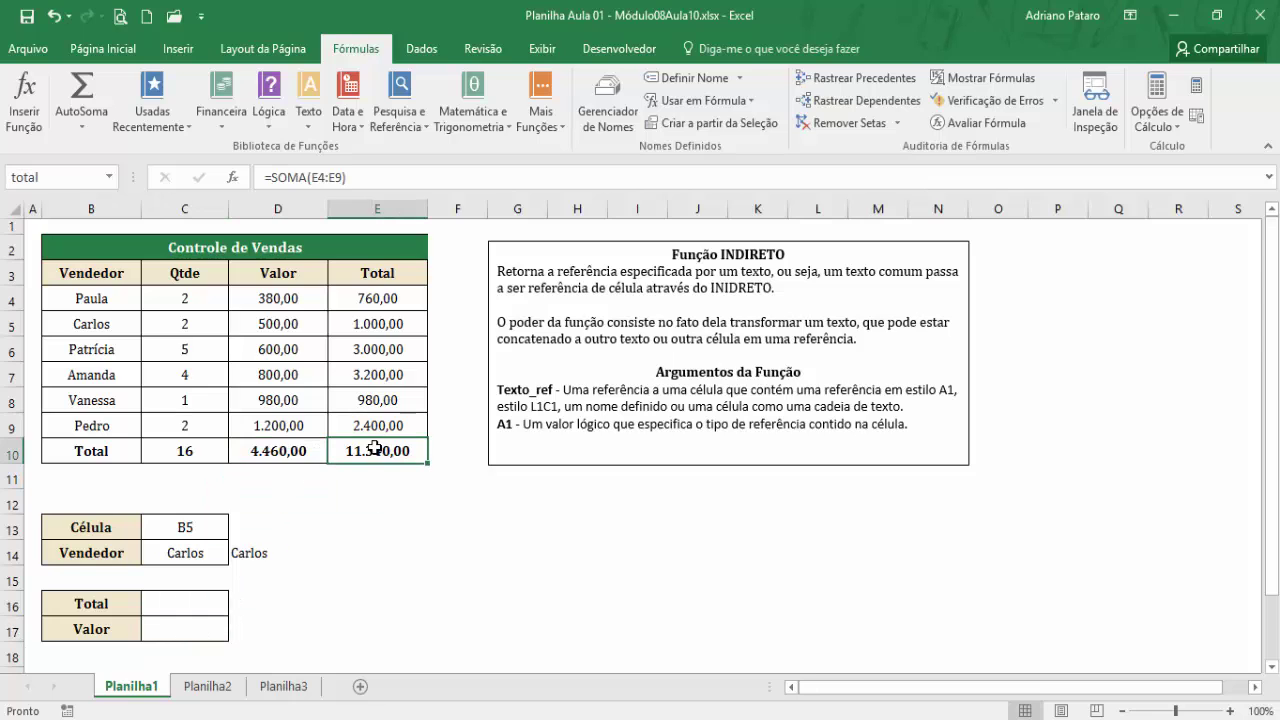
pyautogui.click(203, 628)
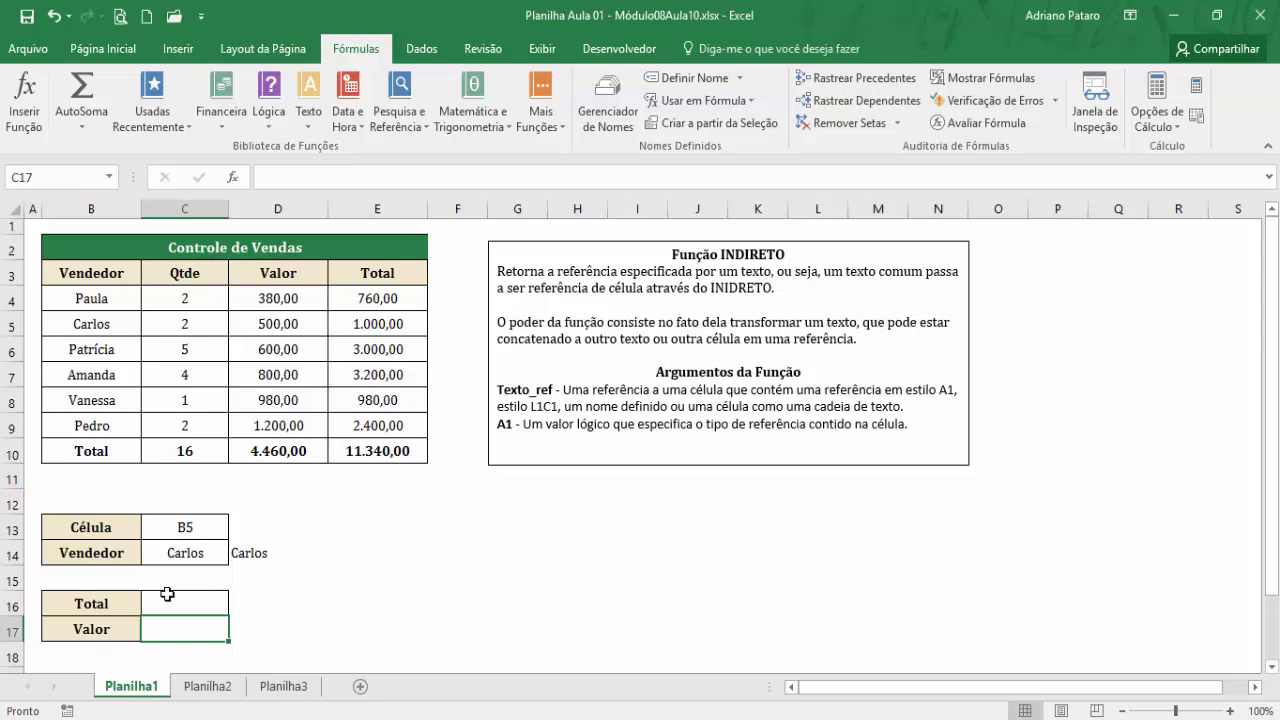
pyautogui.click(167, 594)
pyautogui.click(189, 628)
# Step: Add list data validation to C16 with the source Qtde;Valor;Total
pyautogui.click(191, 602)
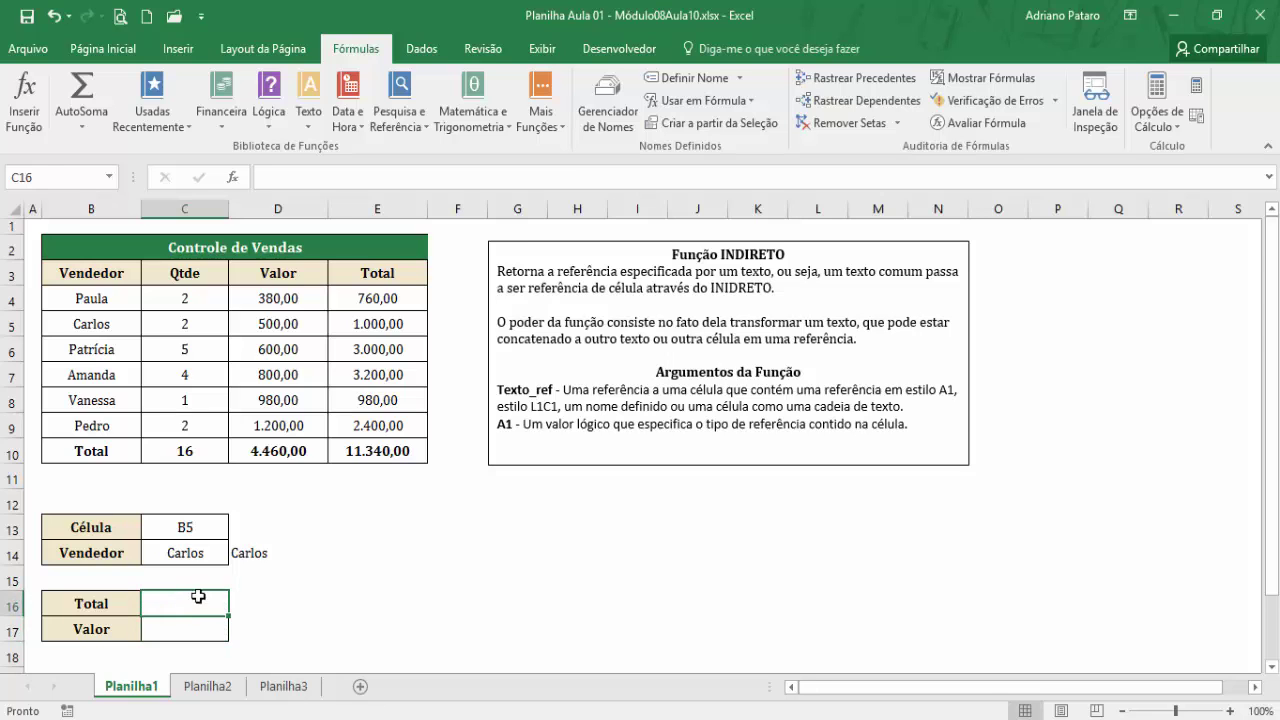
pyautogui.click(424, 50)
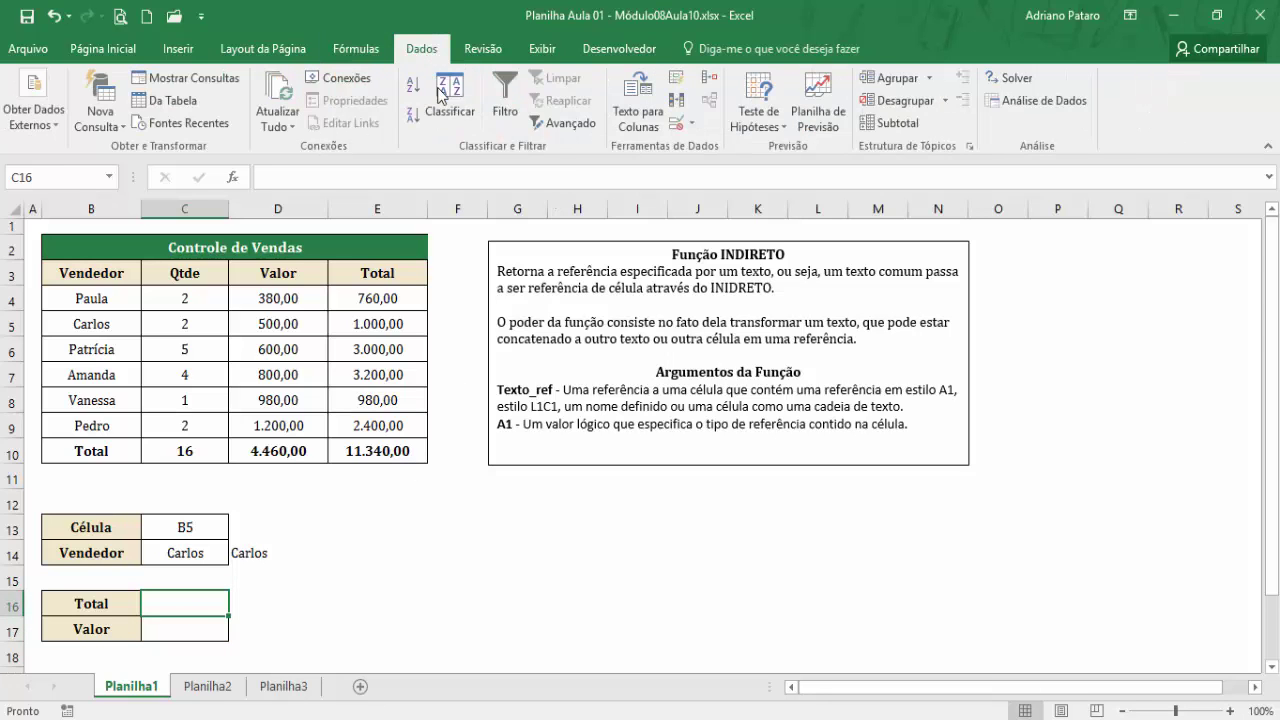
pyautogui.click(674, 122)
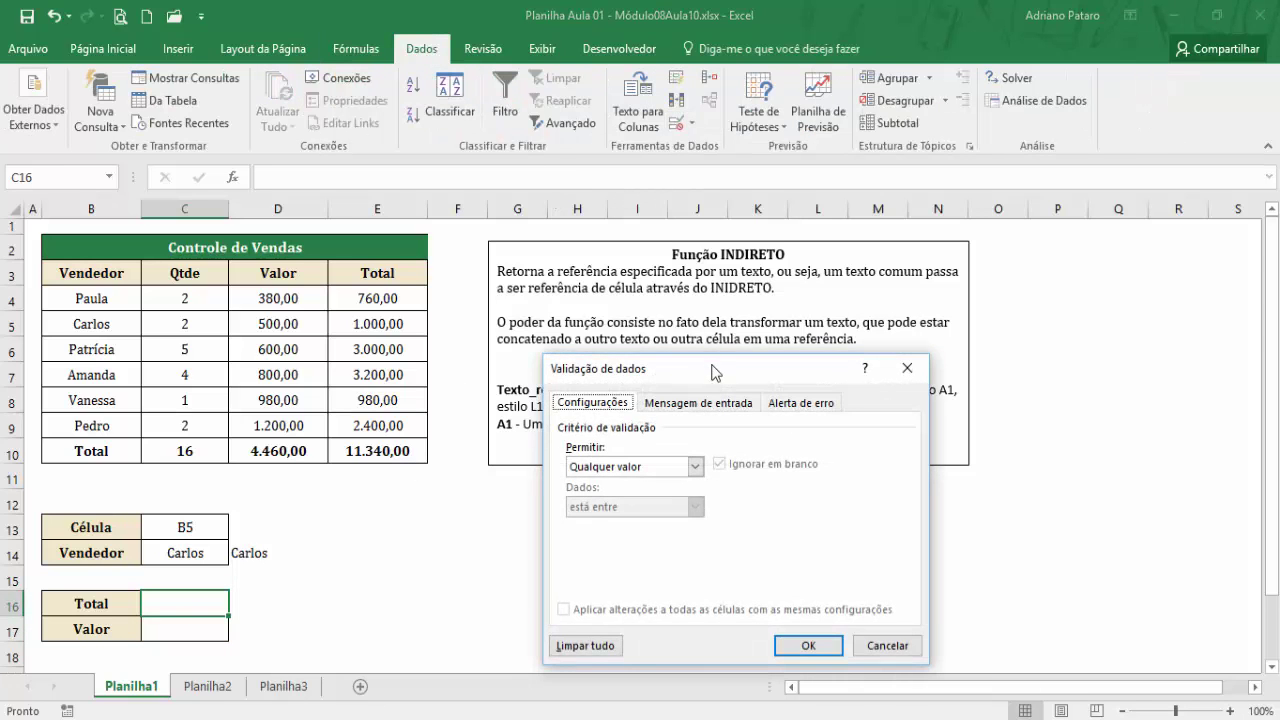
pyautogui.moveTo(709, 298); pyautogui.dragTo(652, 278)
pyautogui.click(620, 367)
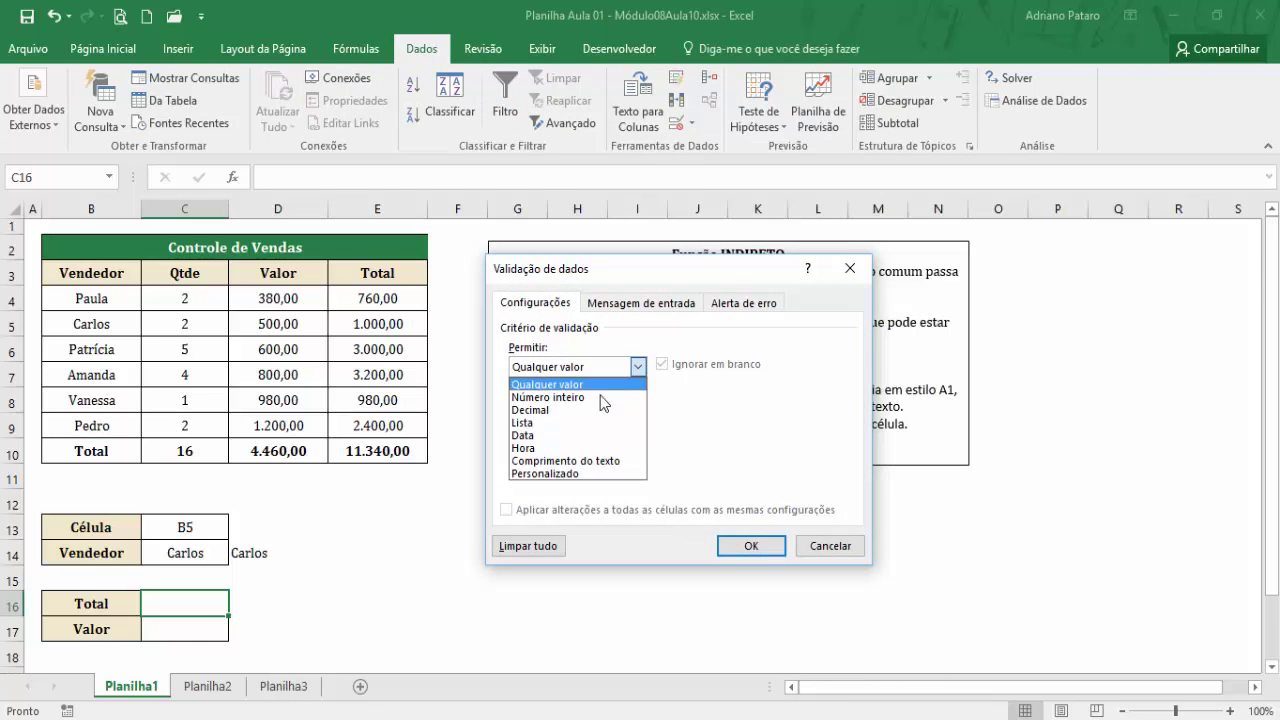
pyautogui.click(590, 422)
pyautogui.click(590, 447)
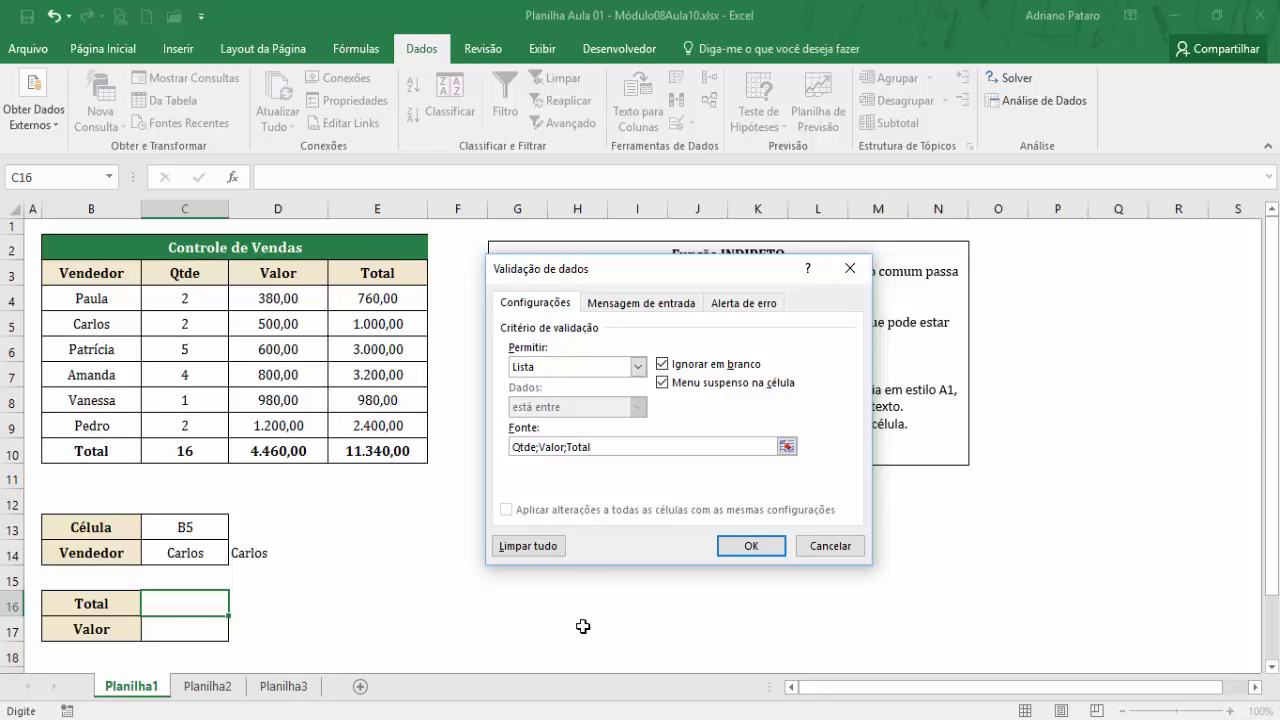
pyautogui.click(770, 549)
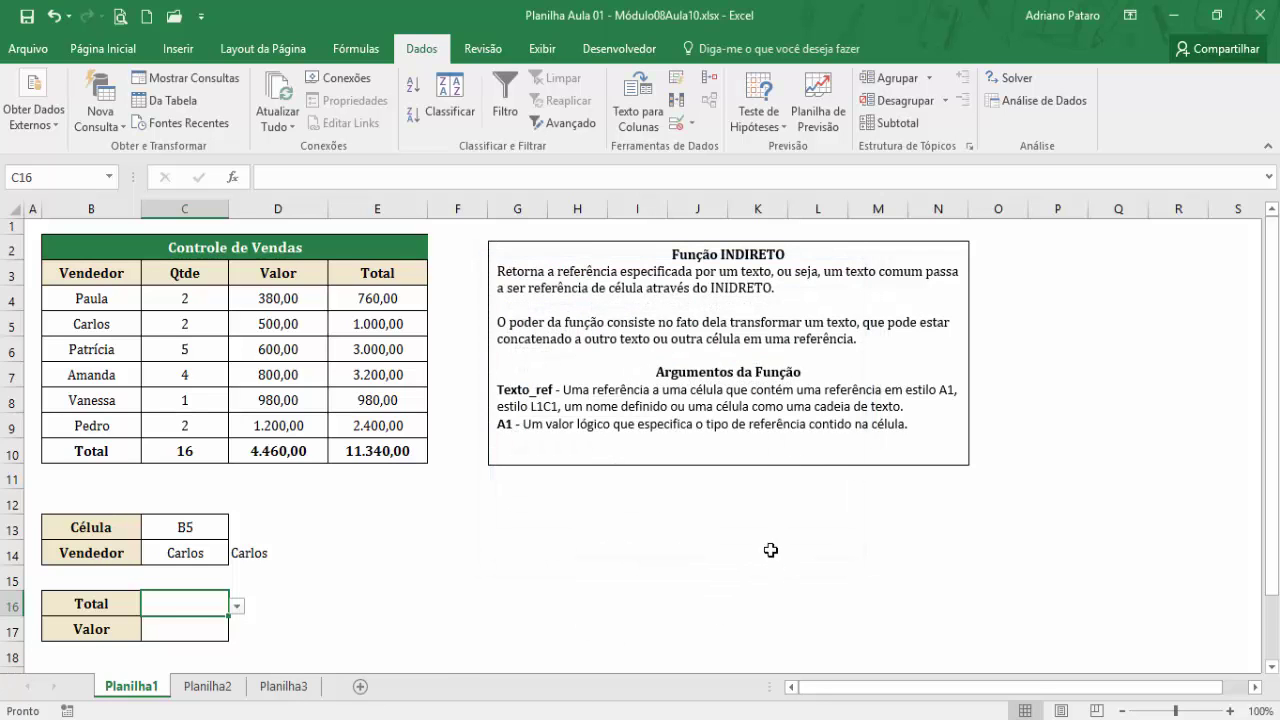
# Step: Try the list in C16 by choosing Qtde, Valor and finally Total
pyautogui.click(237, 607)
pyautogui.click(225, 623)
pyautogui.click(237, 607)
pyautogui.click(224, 635)
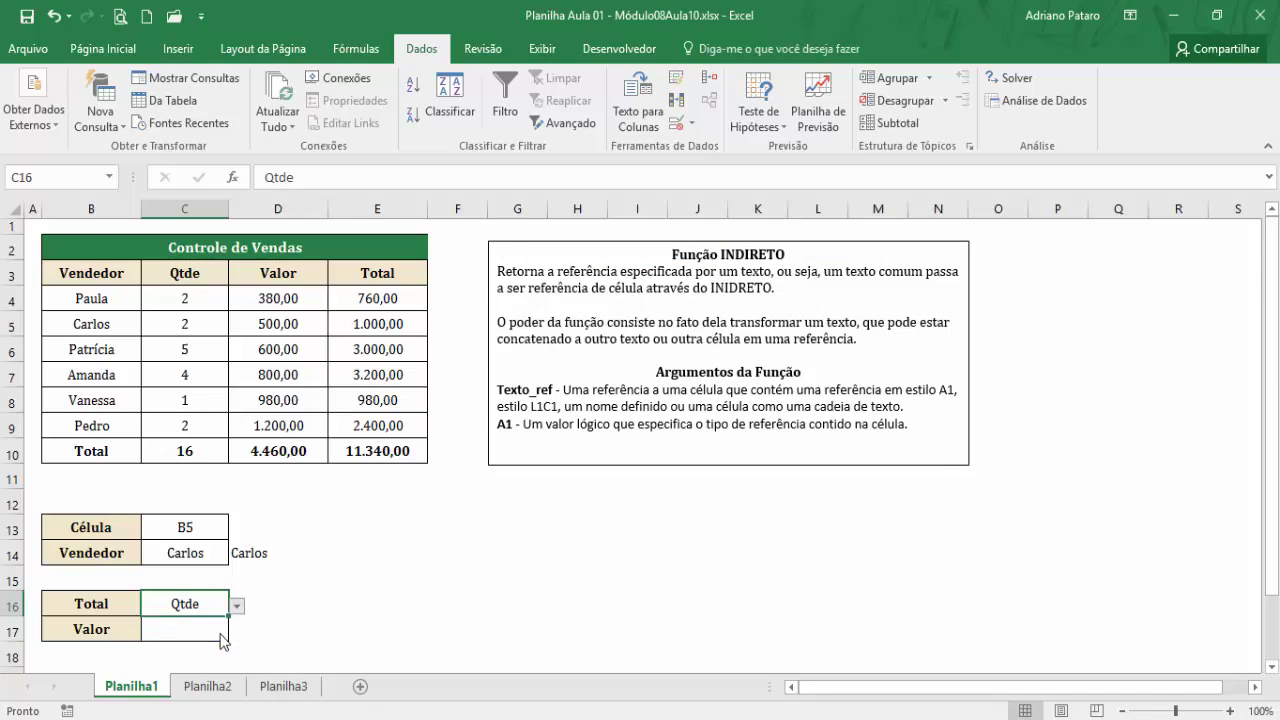
pyautogui.click(237, 607)
pyautogui.click(225, 648)
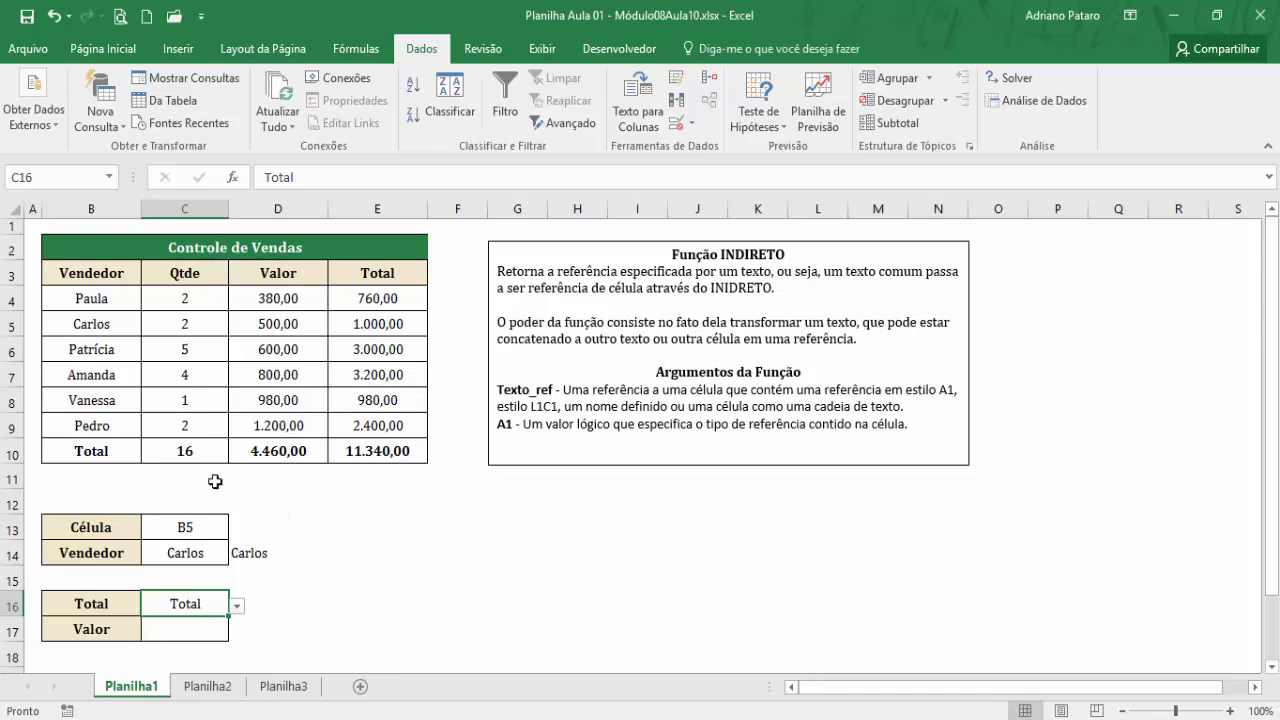
# Step: Go to each of the defined names qtde, total and valor to check which cell it refers to
pyautogui.click(111, 177)
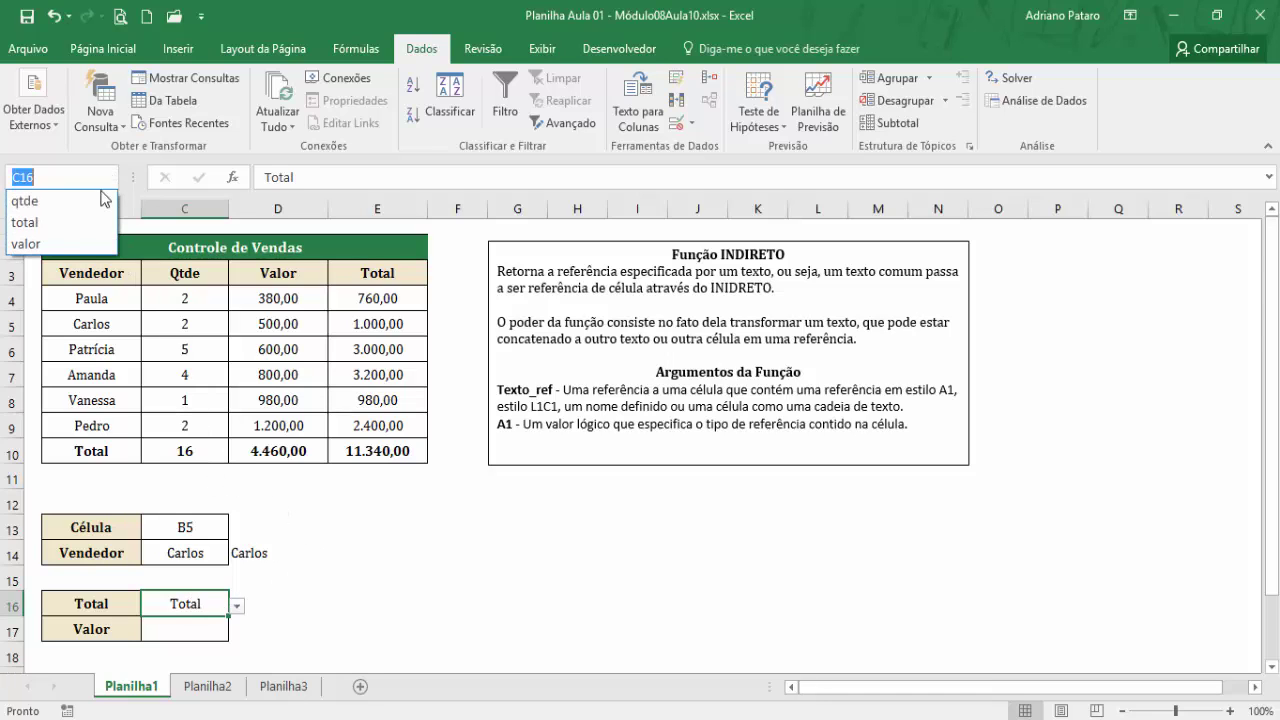
pyautogui.click(52, 201)
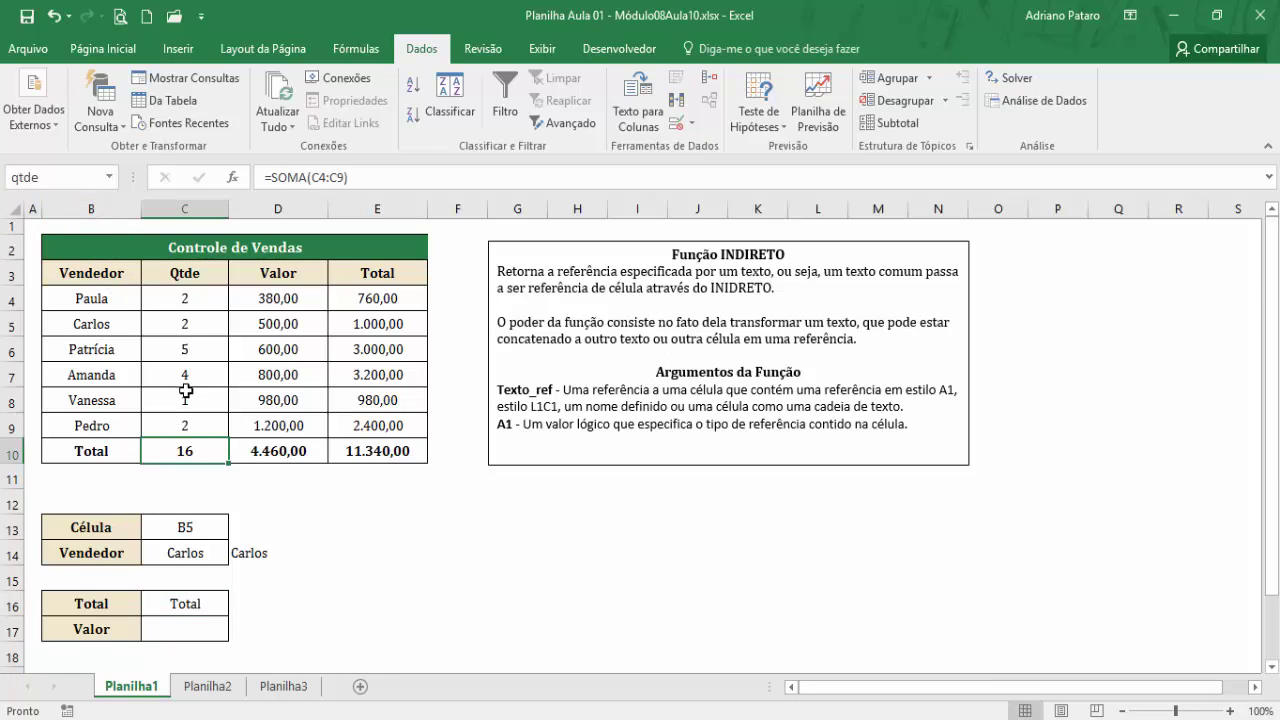
pyautogui.click(111, 177)
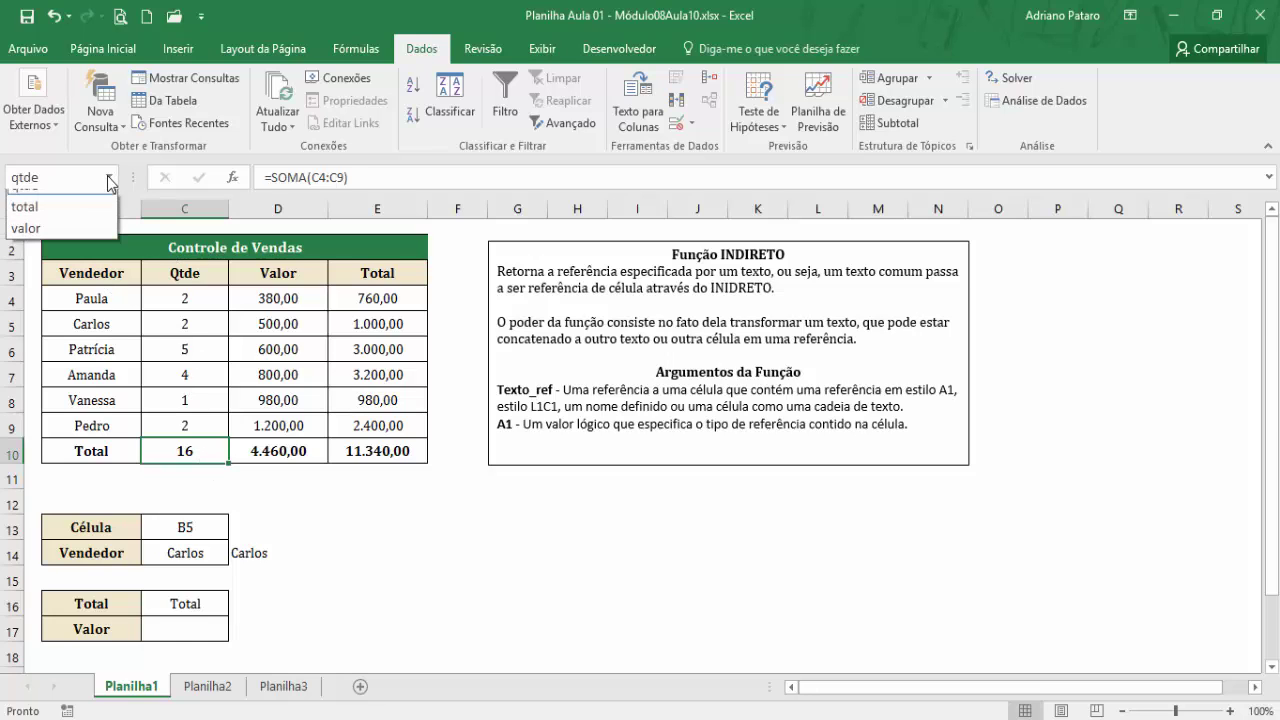
pyautogui.click(91, 223)
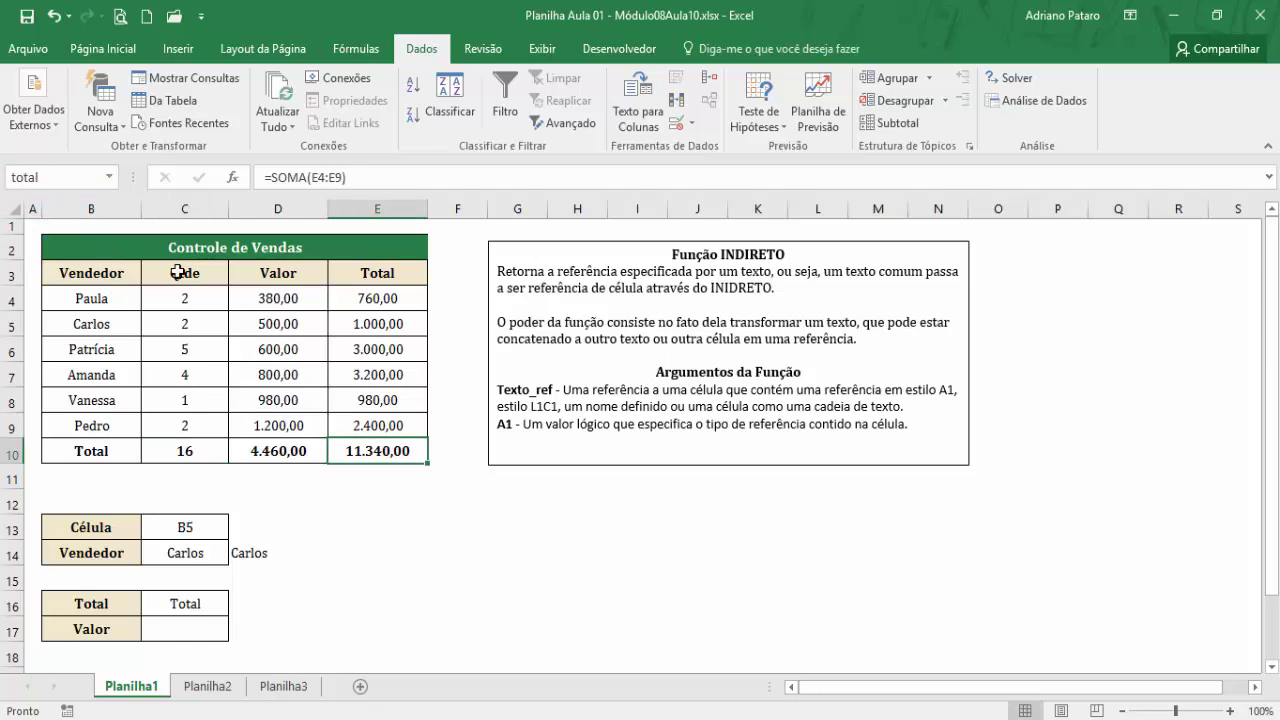
pyautogui.click(111, 177)
pyautogui.click(89, 244)
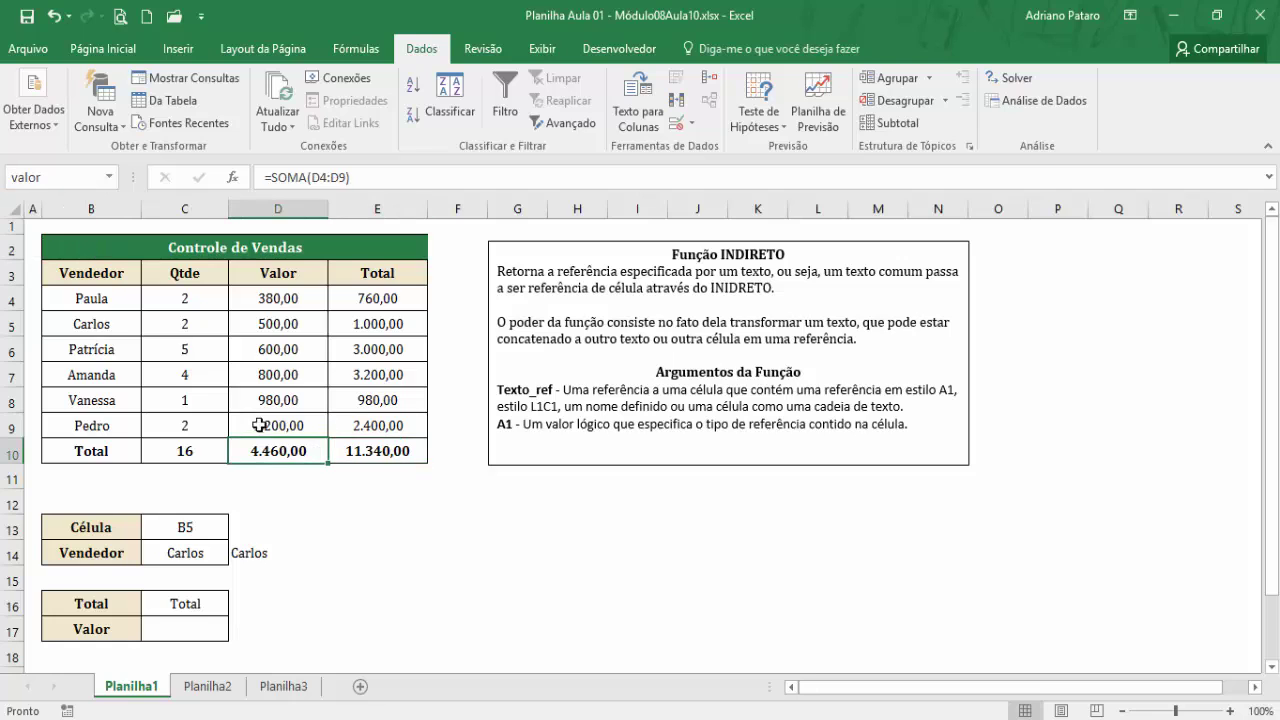
# Step: Enter the direct reference =C16 in C17 and compare it with the list choice in C16
pyautogui.click(207, 632)
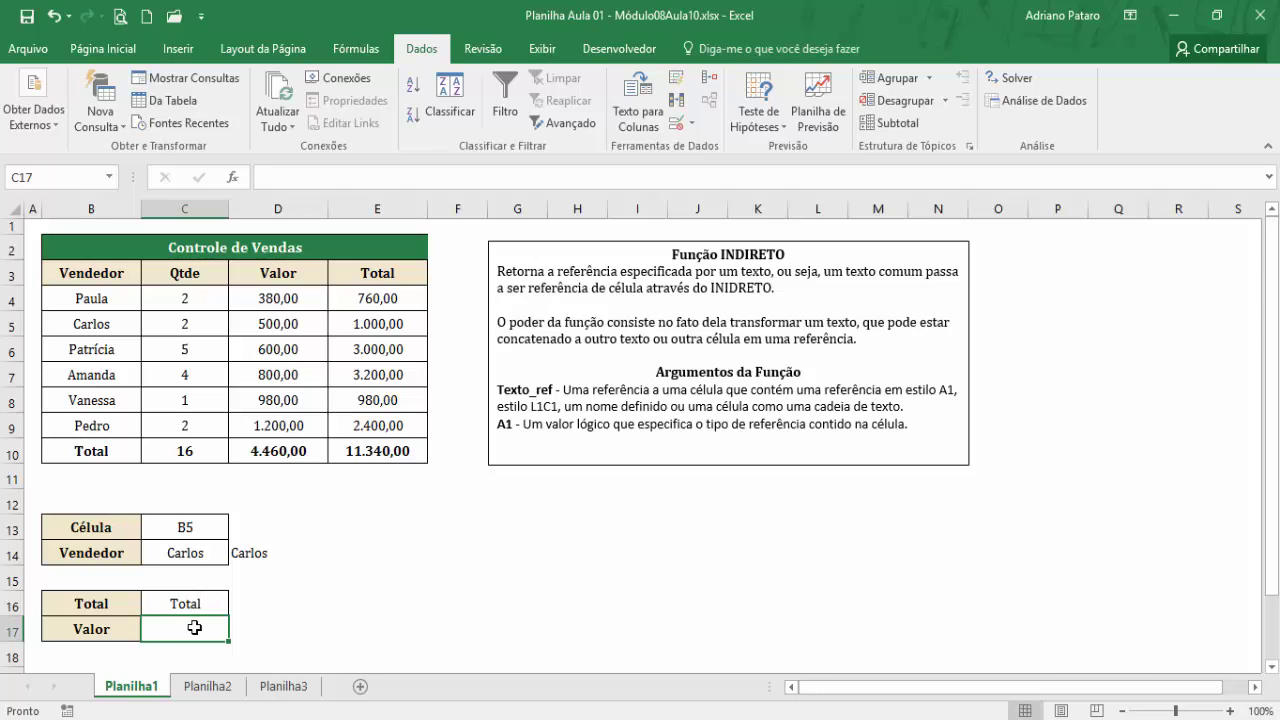
pyautogui.write('=')
pyautogui.click(195, 604)
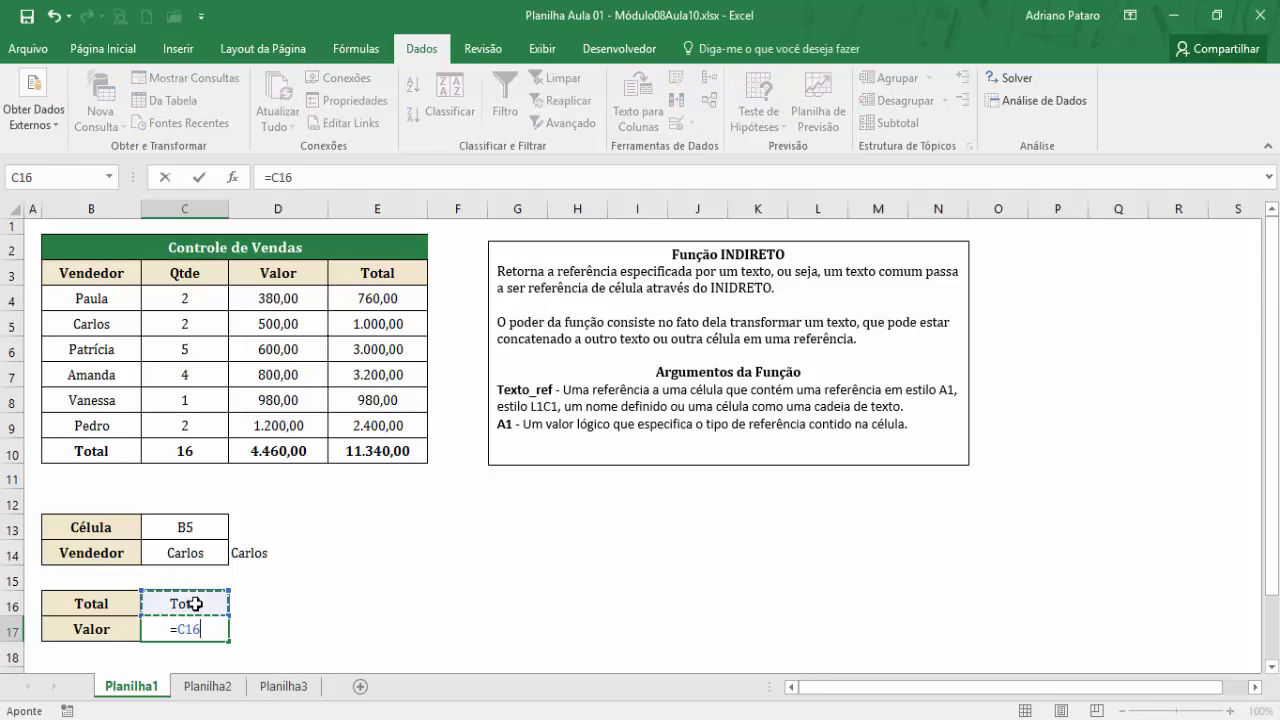
pyautogui.press('Return')
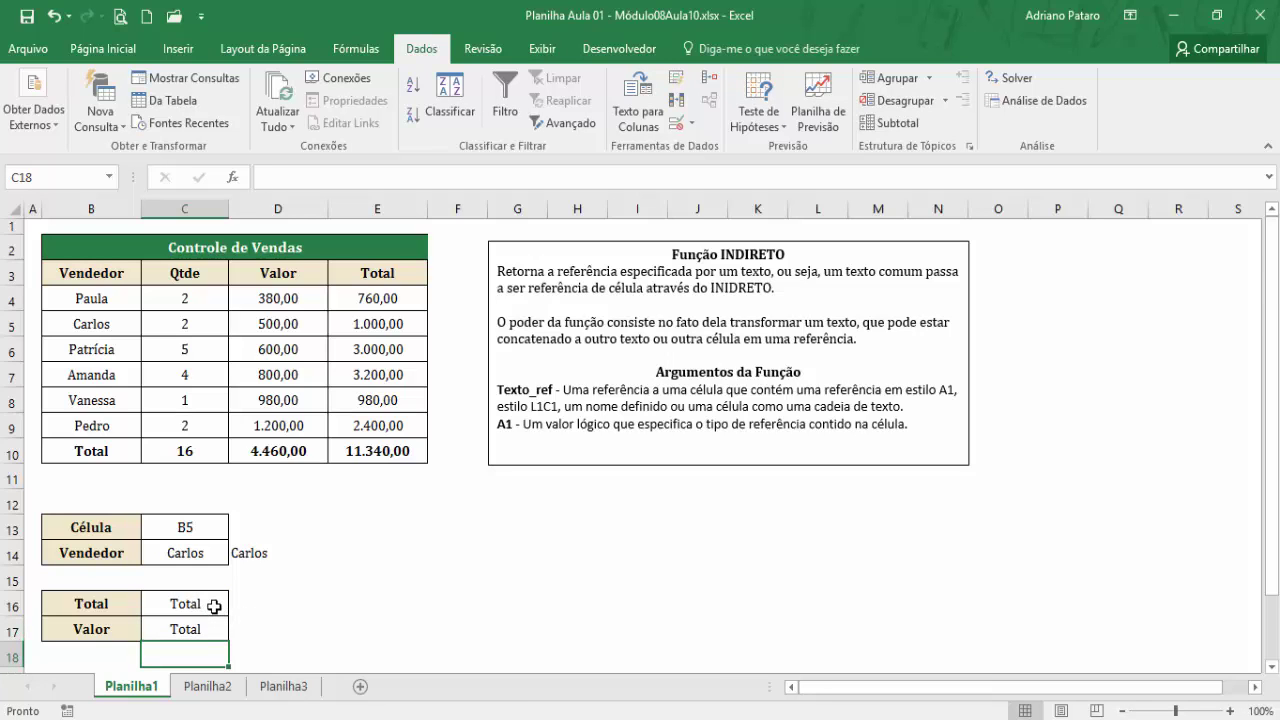
pyautogui.click(211, 606)
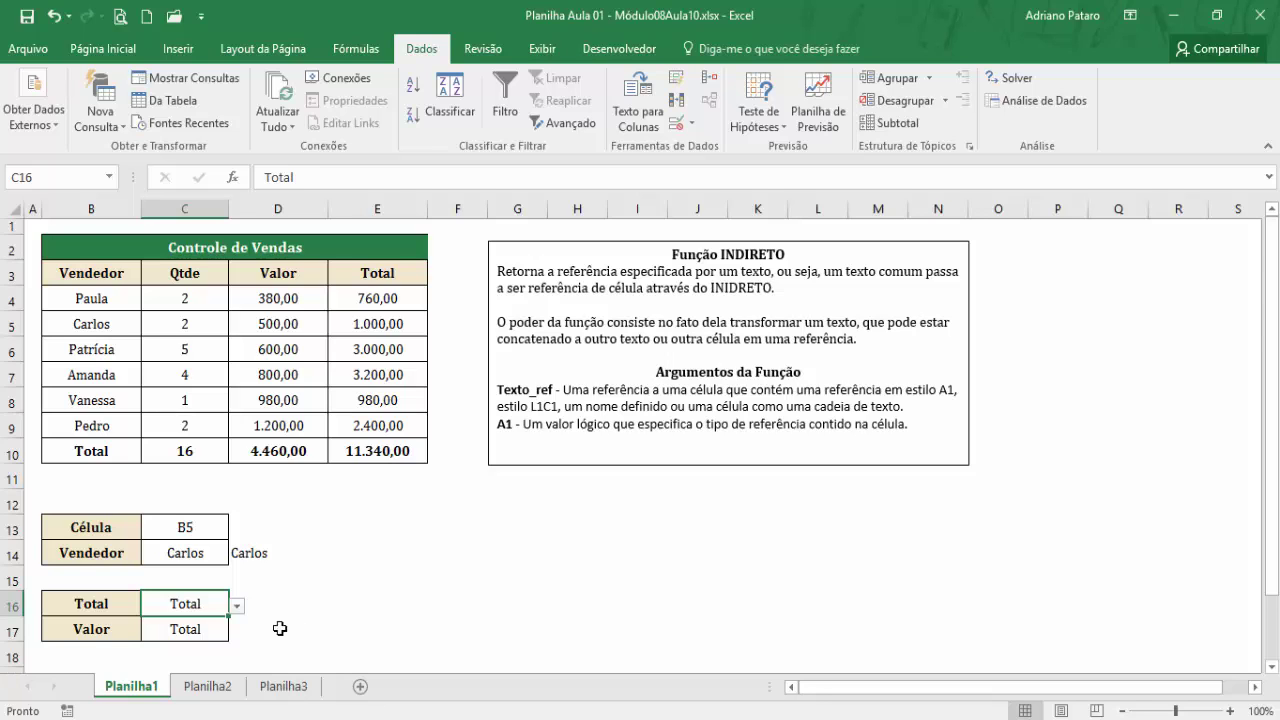
pyautogui.click(206, 627)
pyautogui.click(216, 604)
# Step: Wrap the reference in C17 in the INDIRETO function so the formula reads =INDIRETO(C16)
pyautogui.click(206, 630)
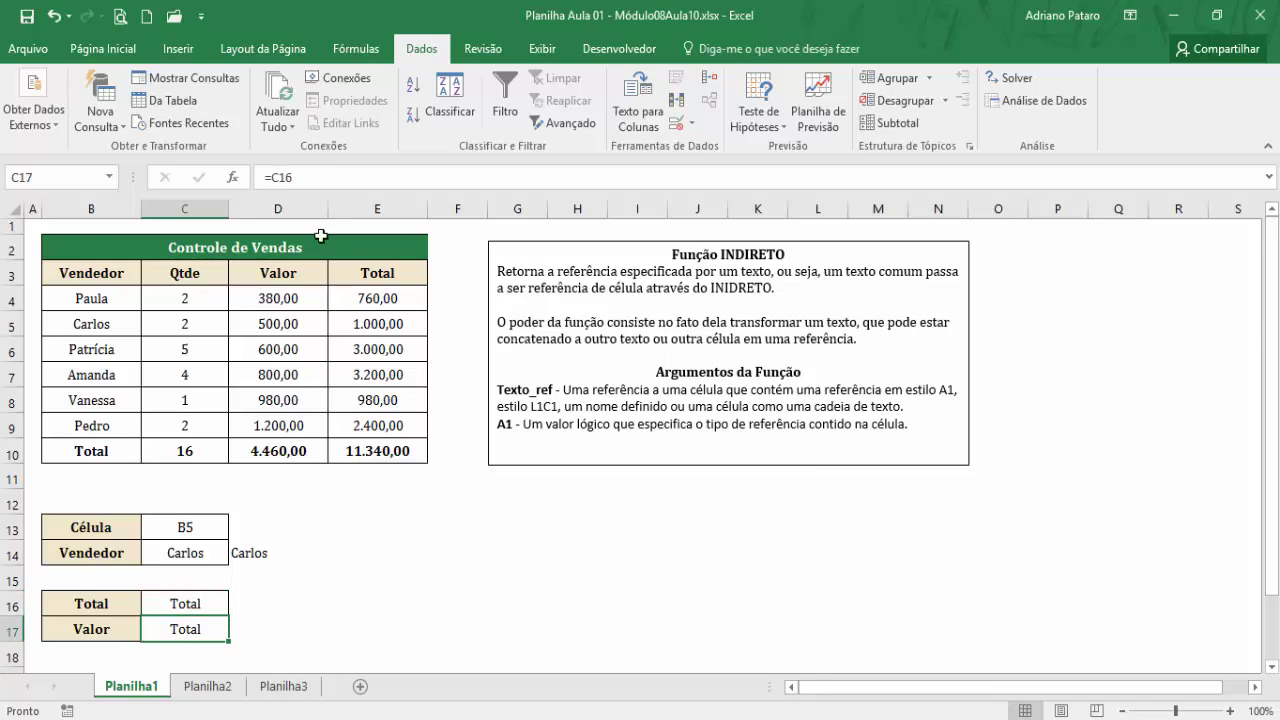
pyautogui.click(278, 178)
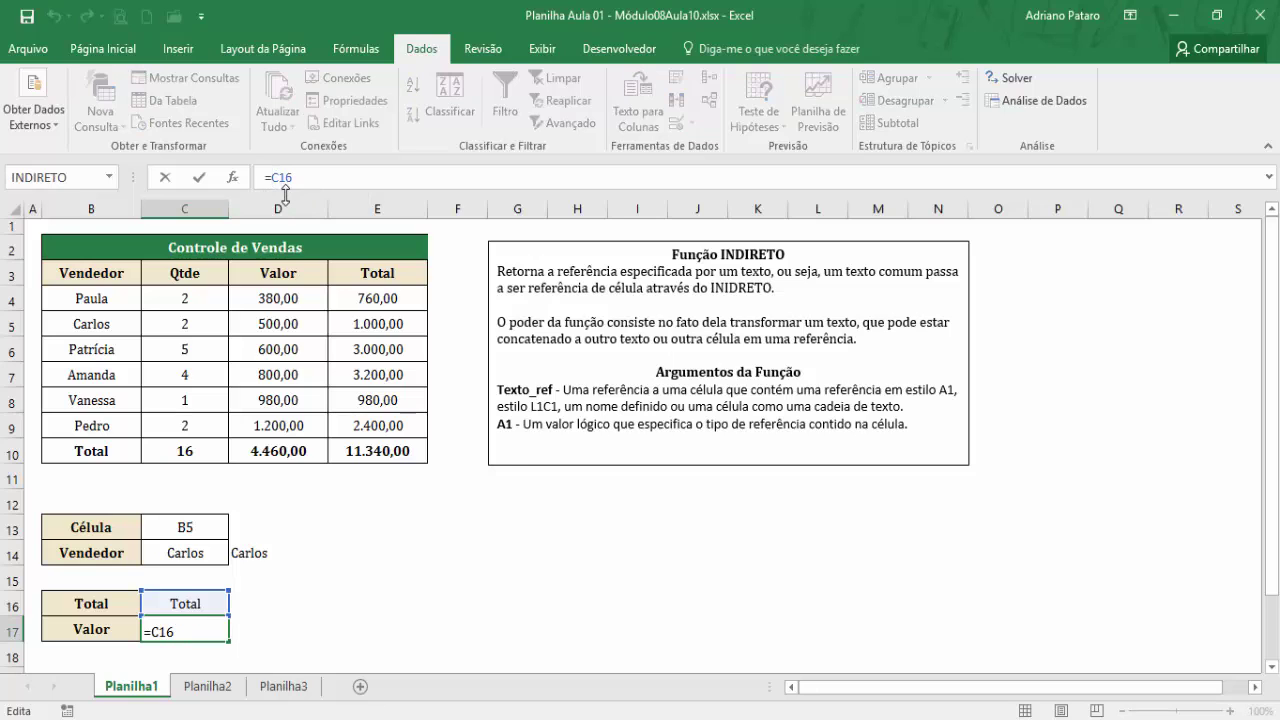
pyautogui.write('indi')
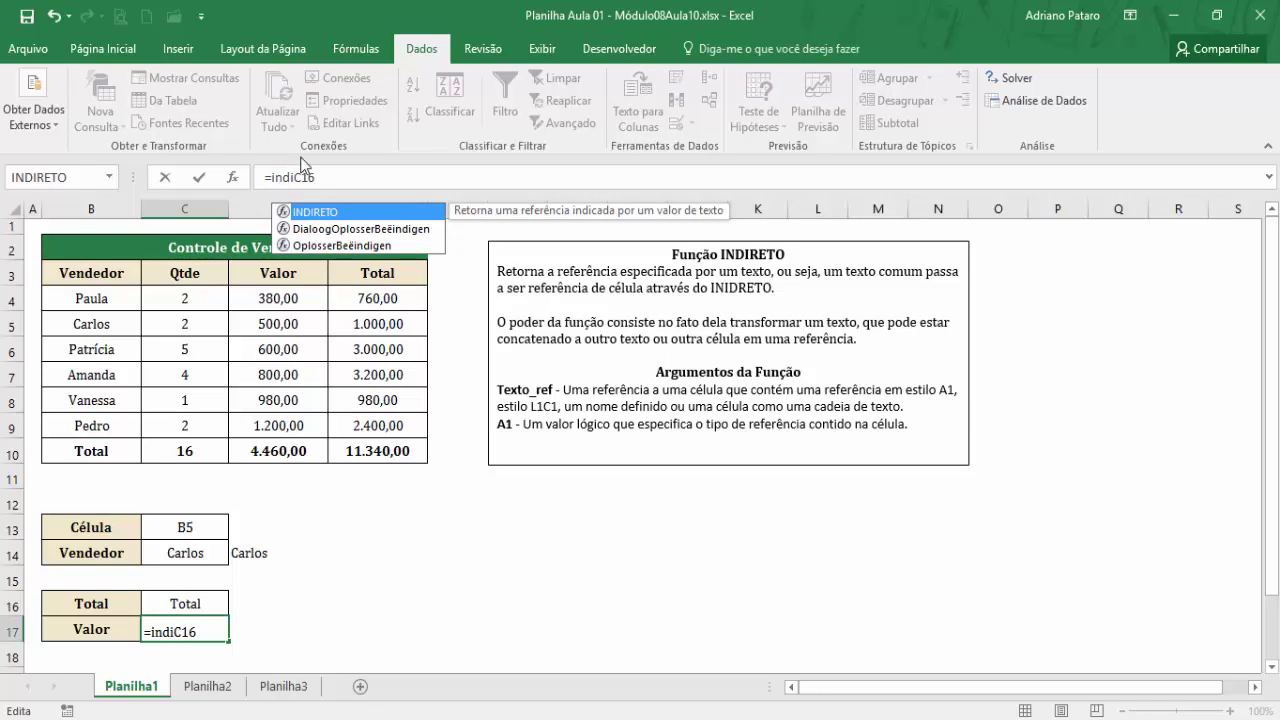
pyautogui.doubleClick(316, 213)
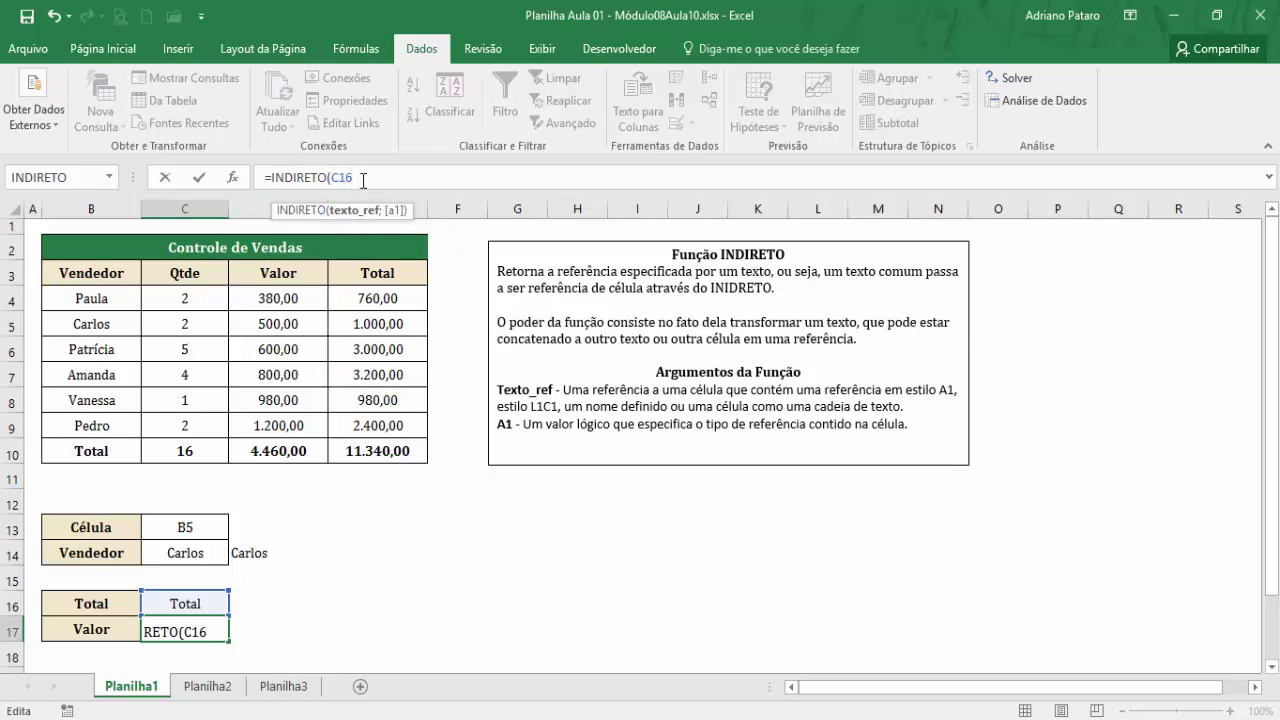
pyautogui.write(')')
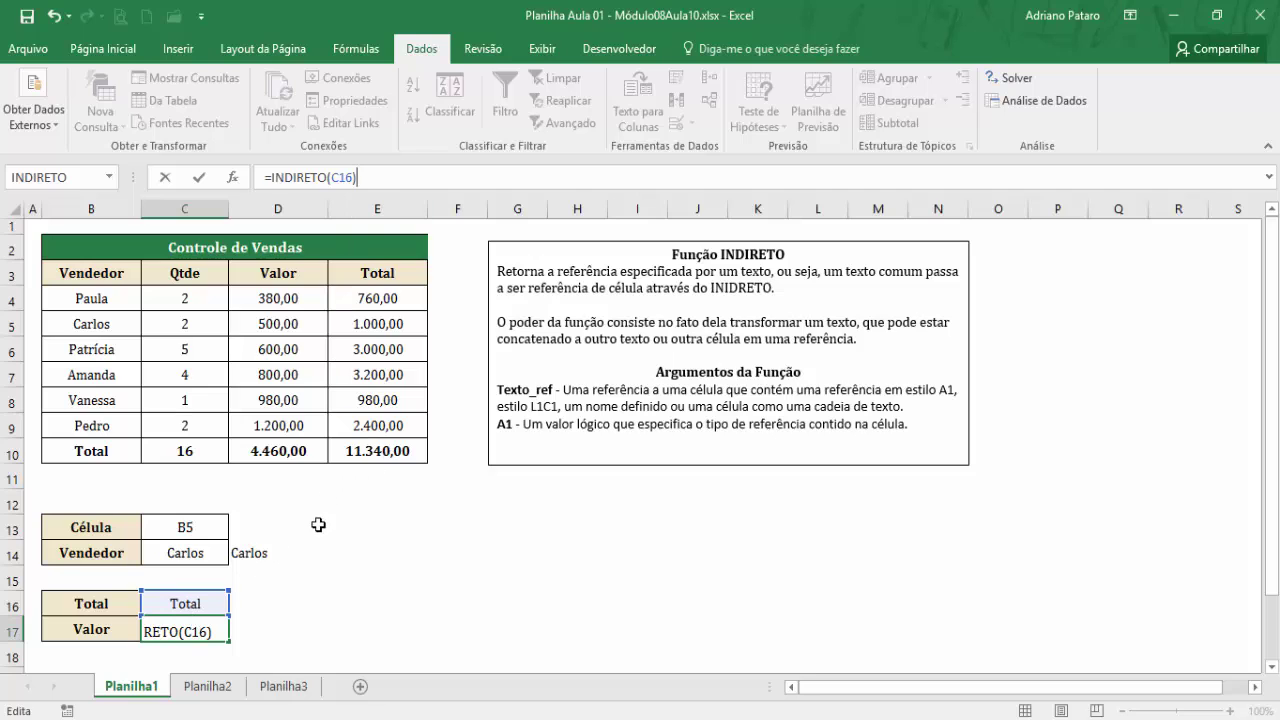
pyautogui.press('Return')
# Step: Format the INDIRETO result in C17 with the Contábil number style
pyautogui.click(203, 626)
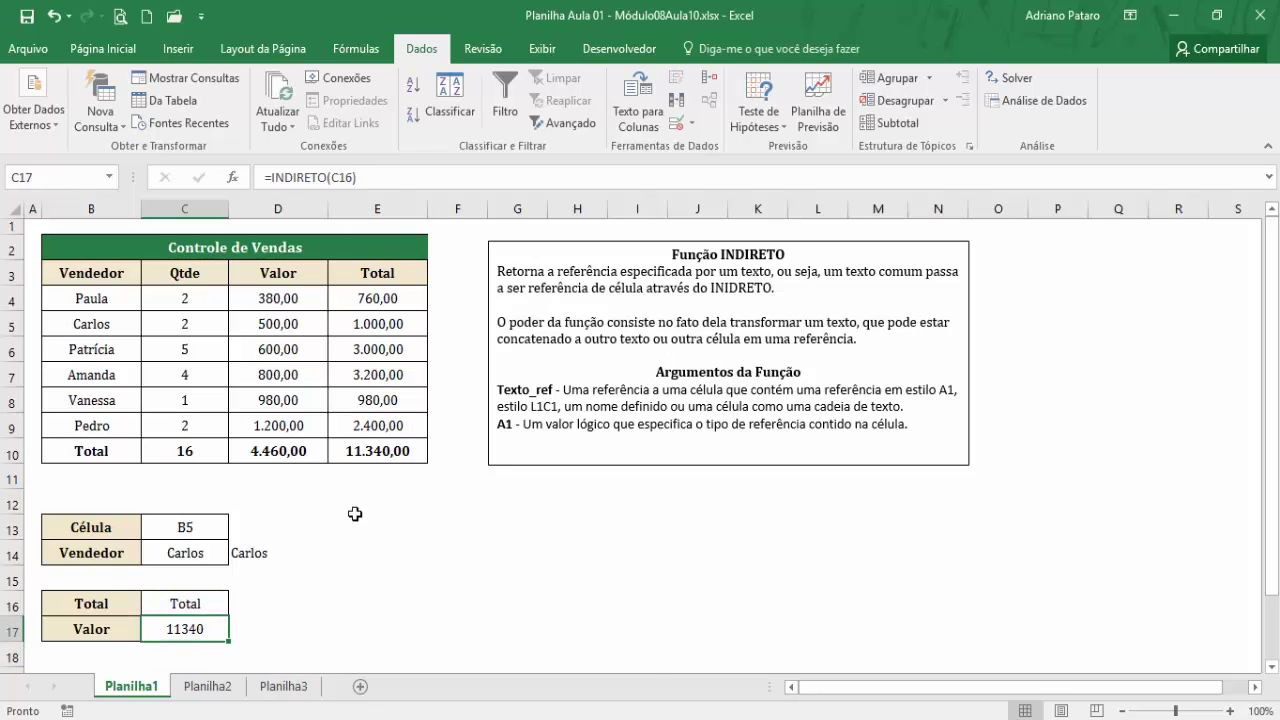
pyautogui.click(103, 48)
pyautogui.click(678, 117)
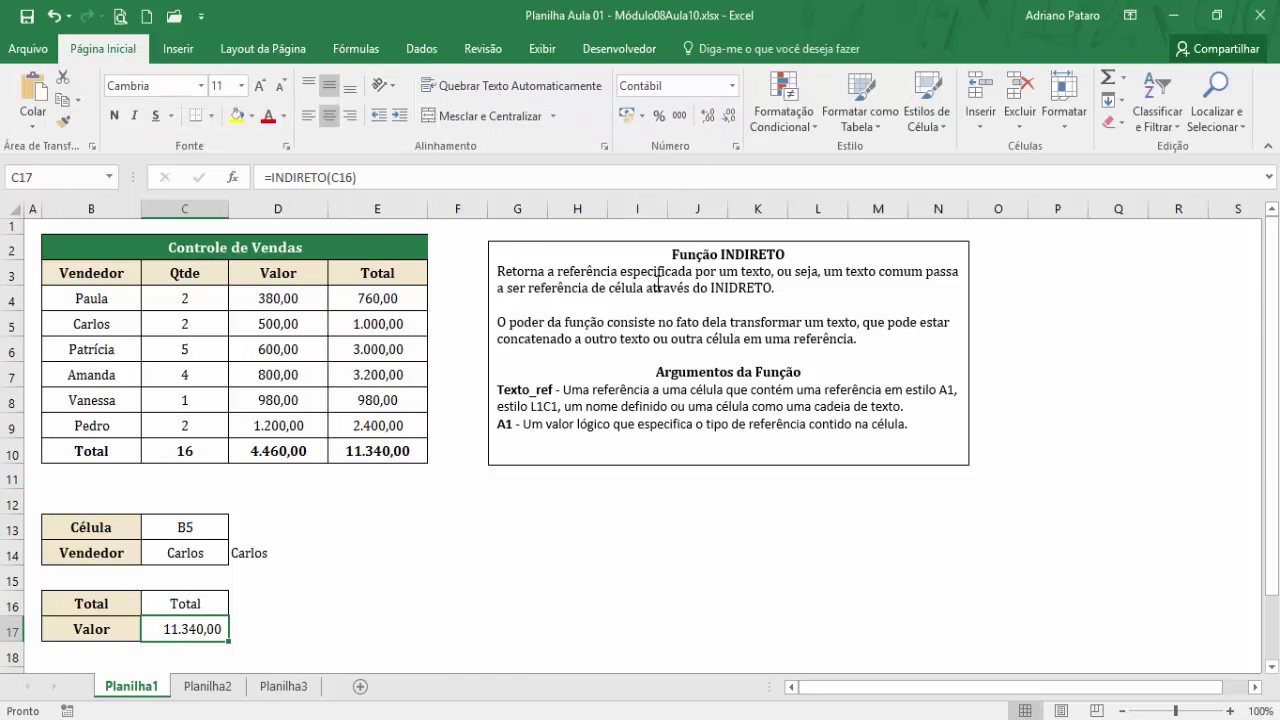
# Step: Test the INDIRETO formula in C17 by switching the list in C16 to Qtde and then to Valor
pyautogui.click(198, 603)
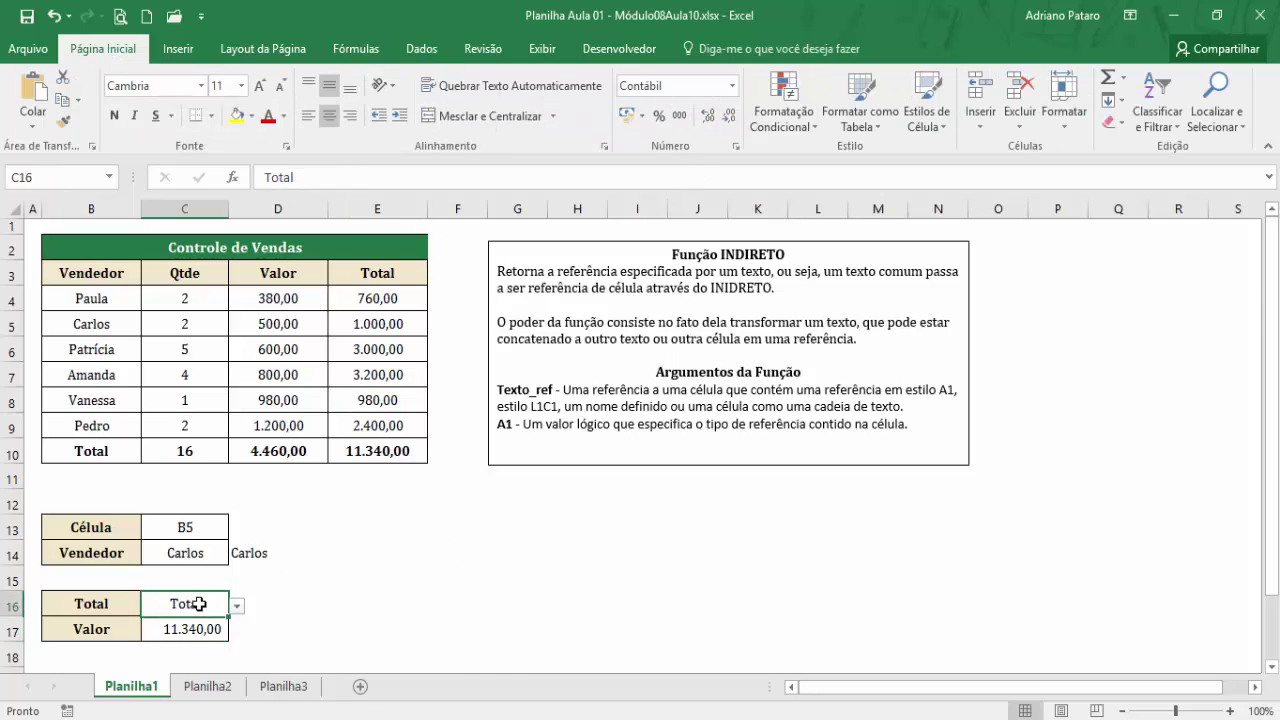
pyautogui.click(239, 618)
pyautogui.click(197, 602)
pyautogui.click(237, 607)
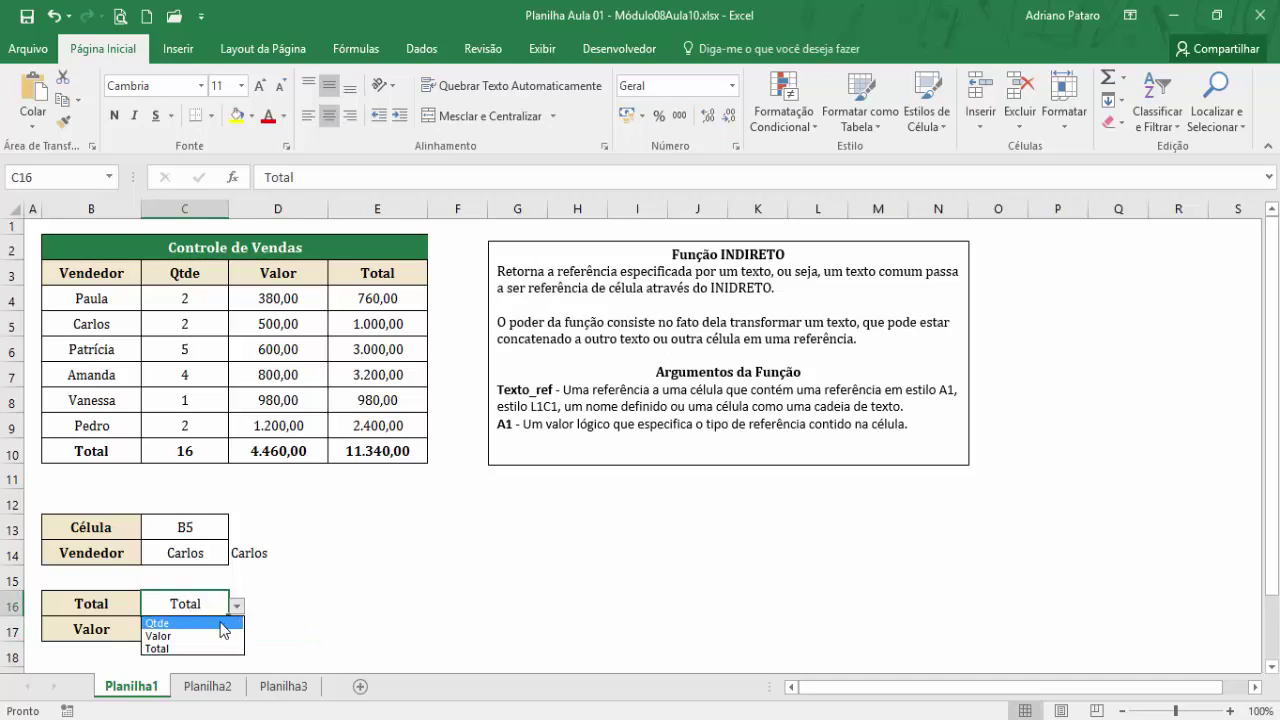
pyautogui.click(165, 619)
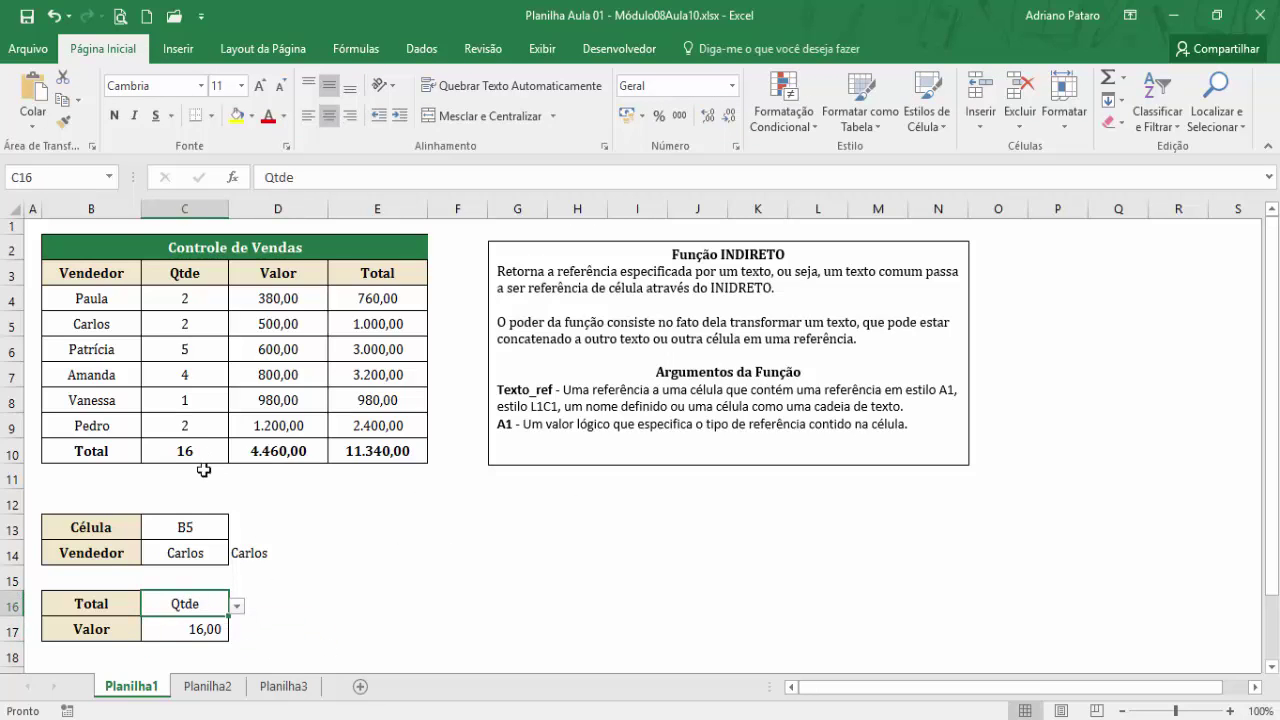
pyautogui.click(237, 607)
pyautogui.click(186, 636)
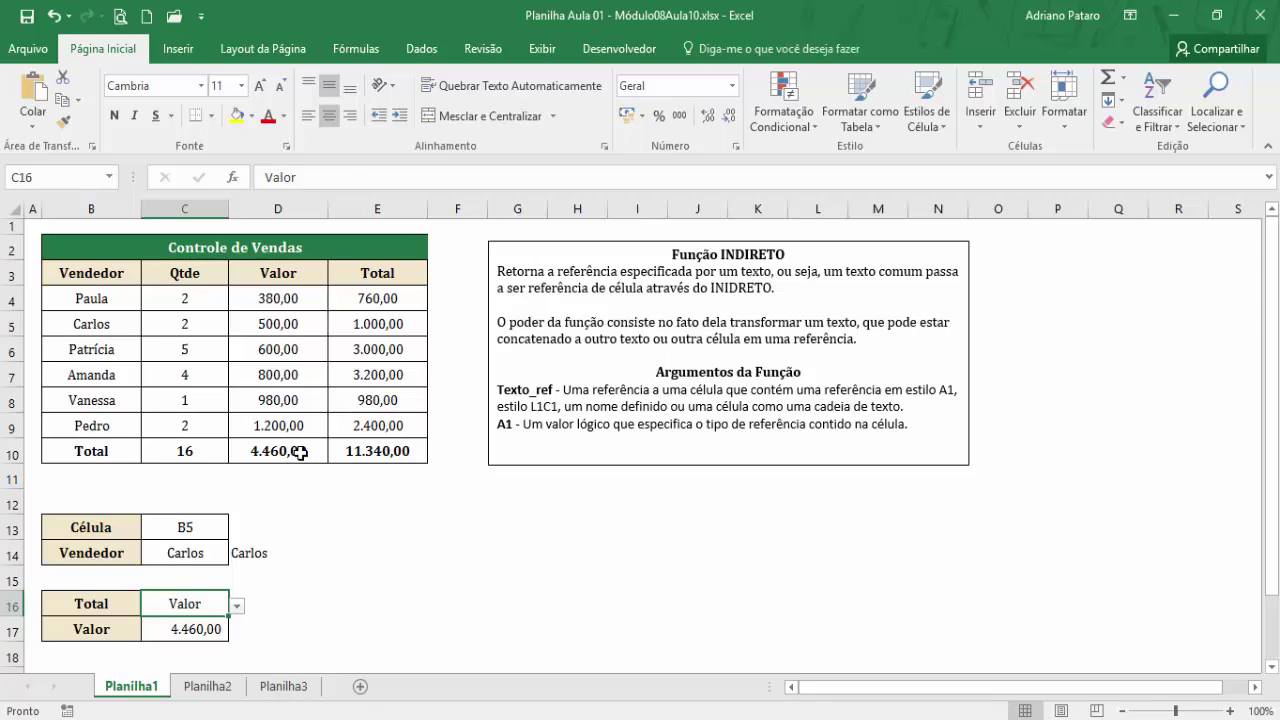
# Step: Review the INDIRETO formula in C14, set the list in C16 to Total, and check the formula in C17
pyautogui.click(214, 546)
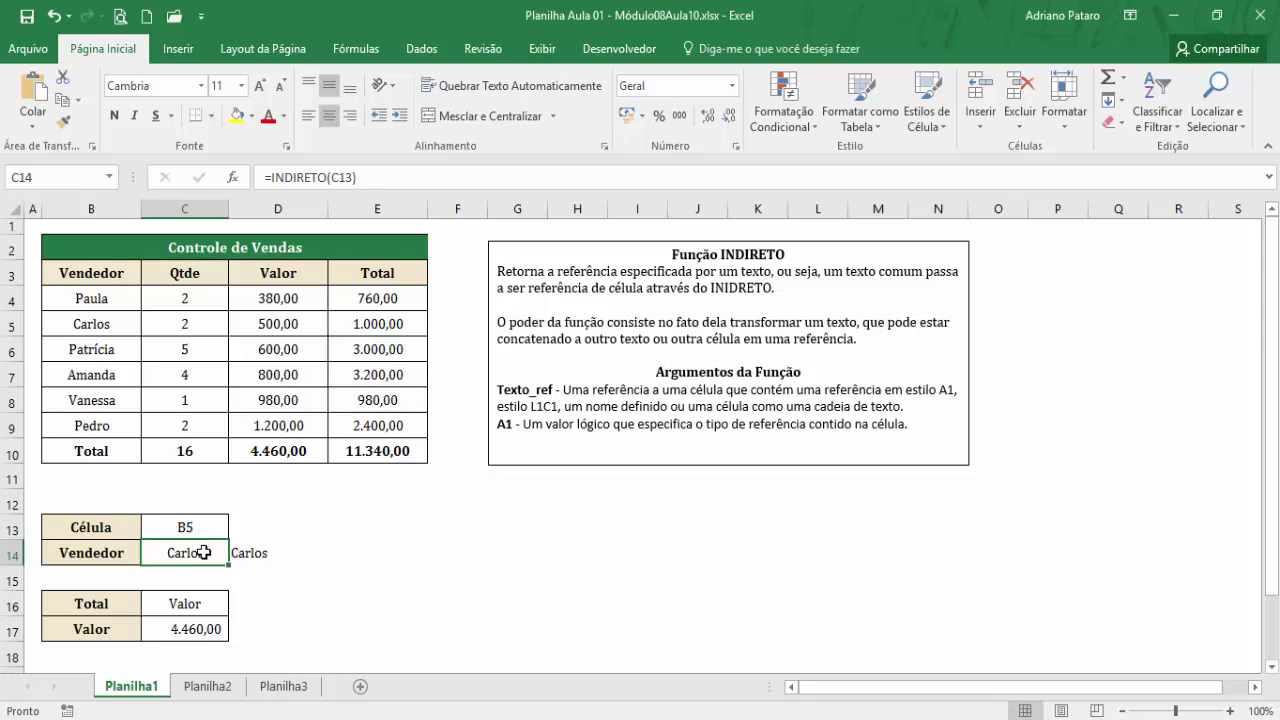
pyautogui.click(208, 600)
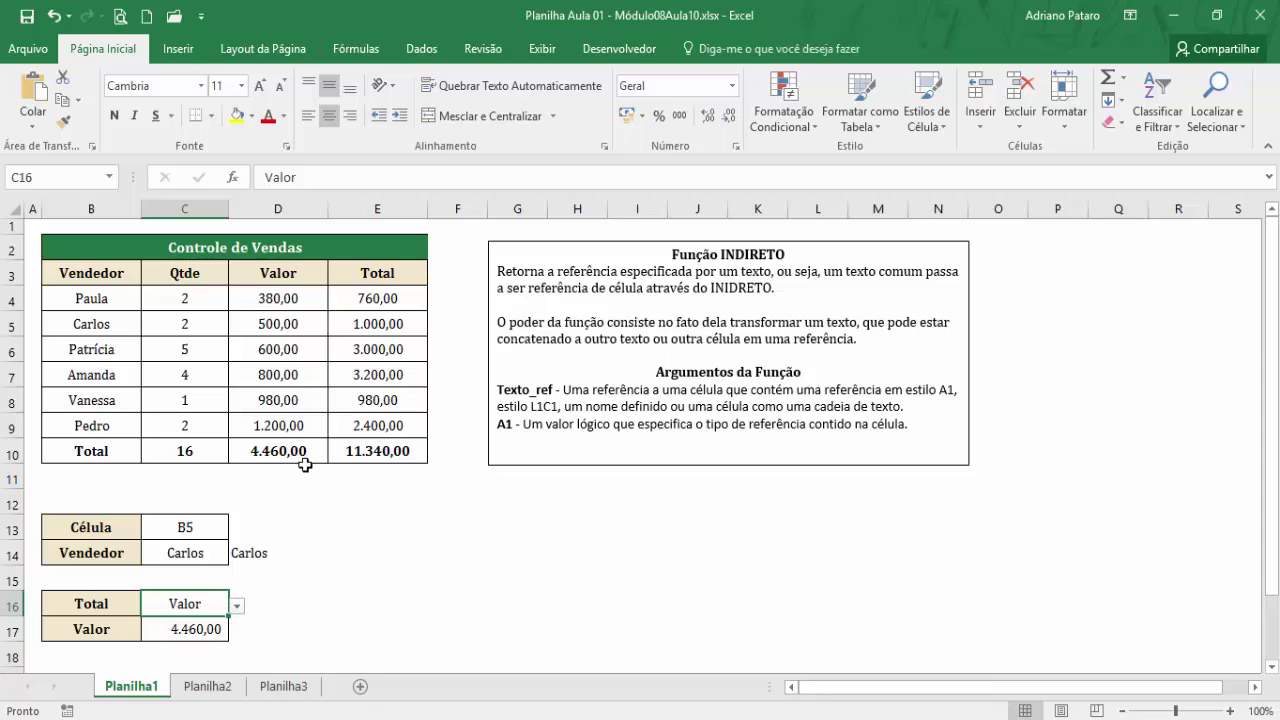
pyautogui.click(237, 606)
pyautogui.click(190, 648)
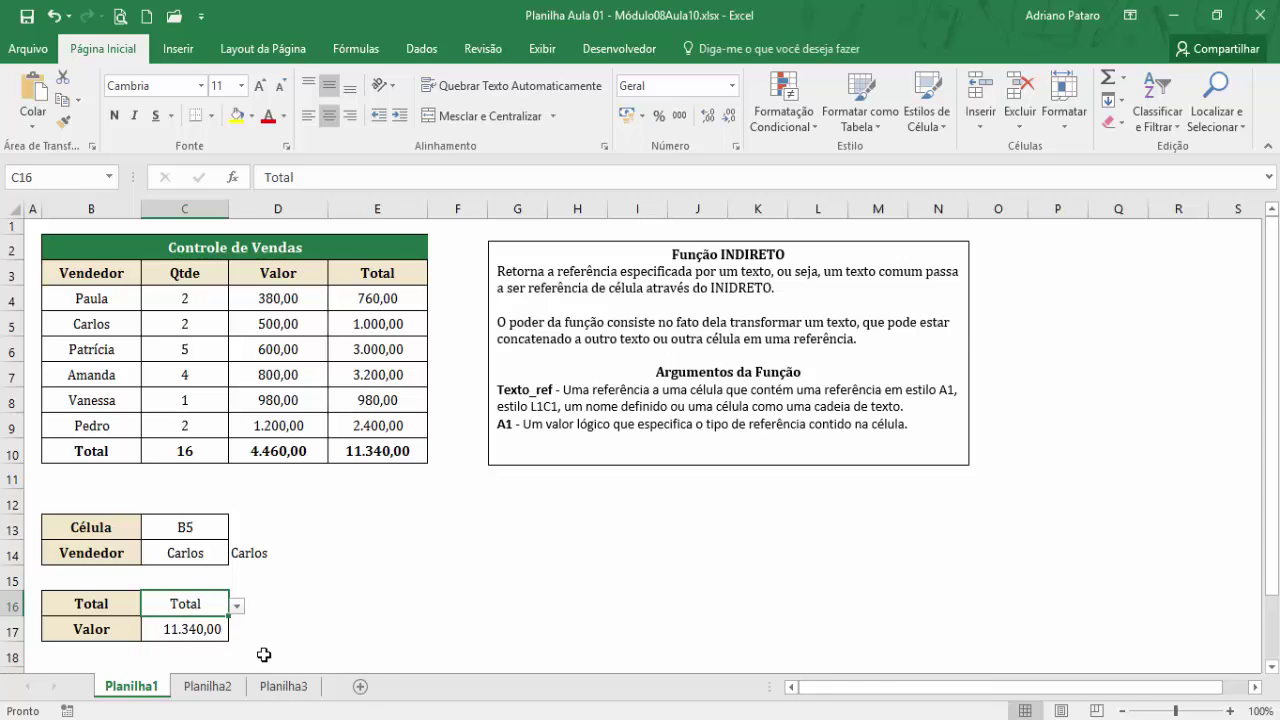
pyautogui.click(206, 628)
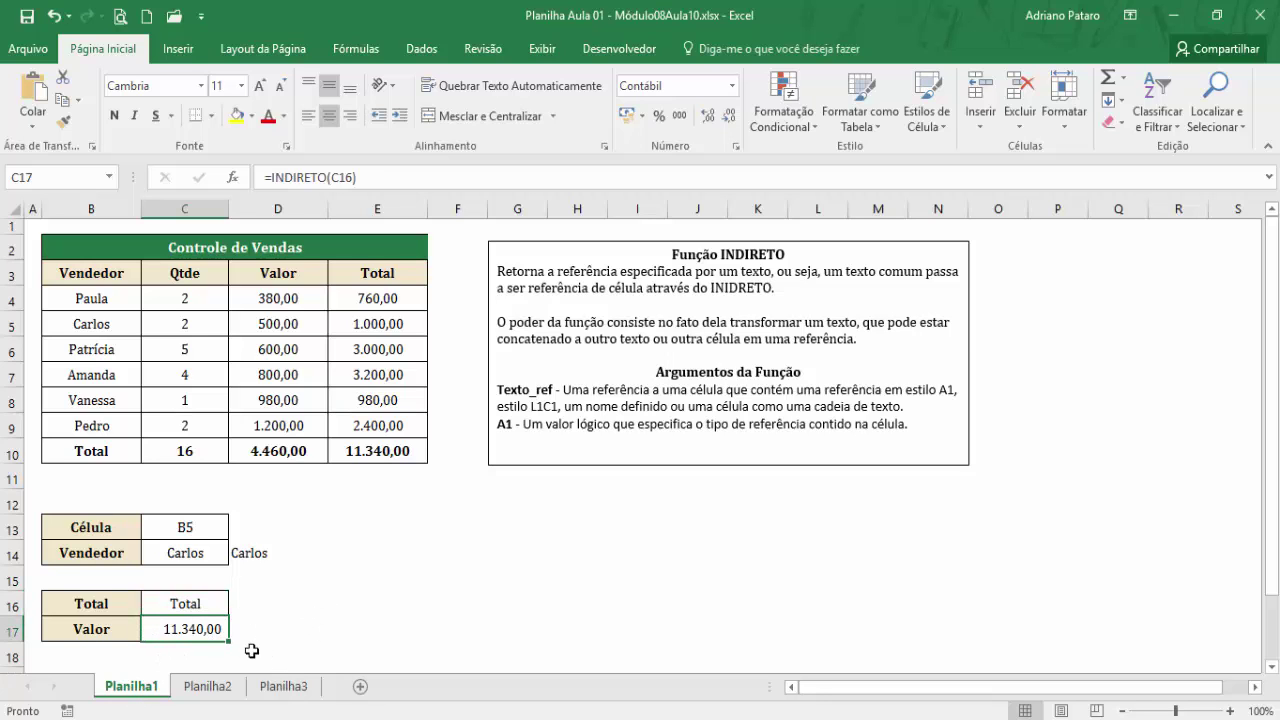
# Step: Open Planilha2 and examine the Classe and Produto columns and the blank input cells E3 and F3
pyautogui.click(207, 688)
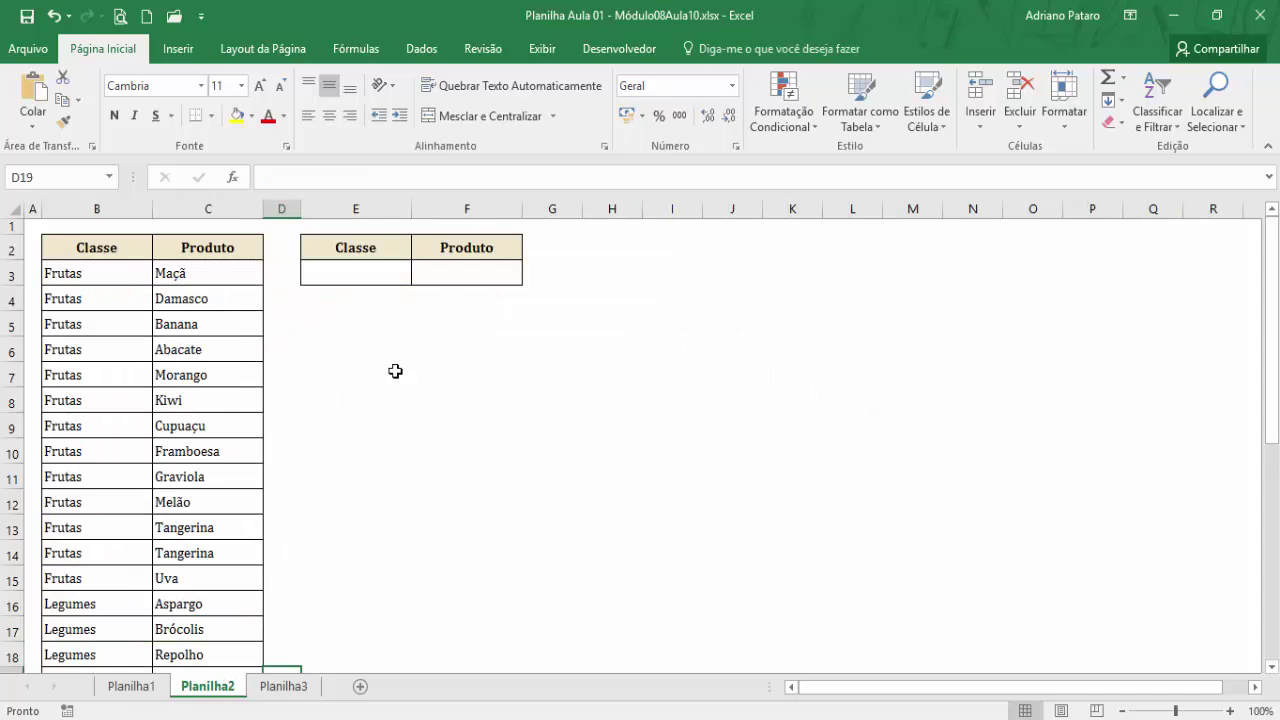
pyautogui.click(373, 275)
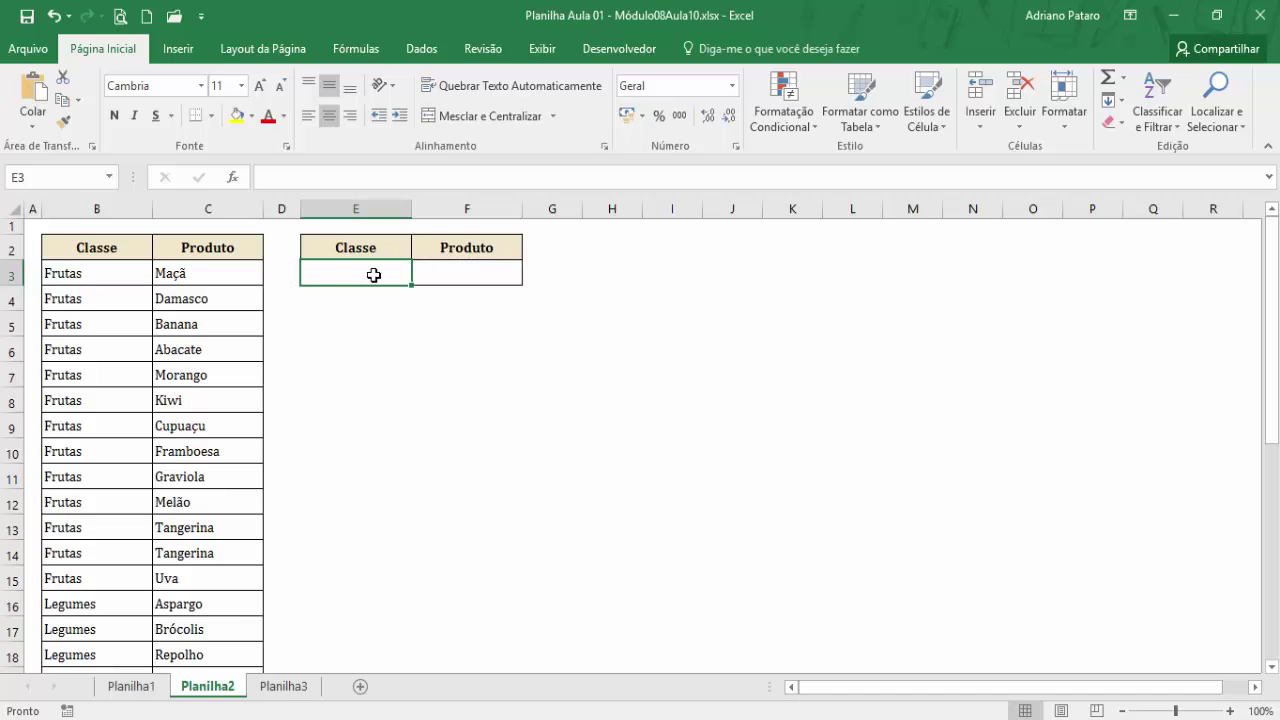
pyautogui.scroll(-2, 103, 288)
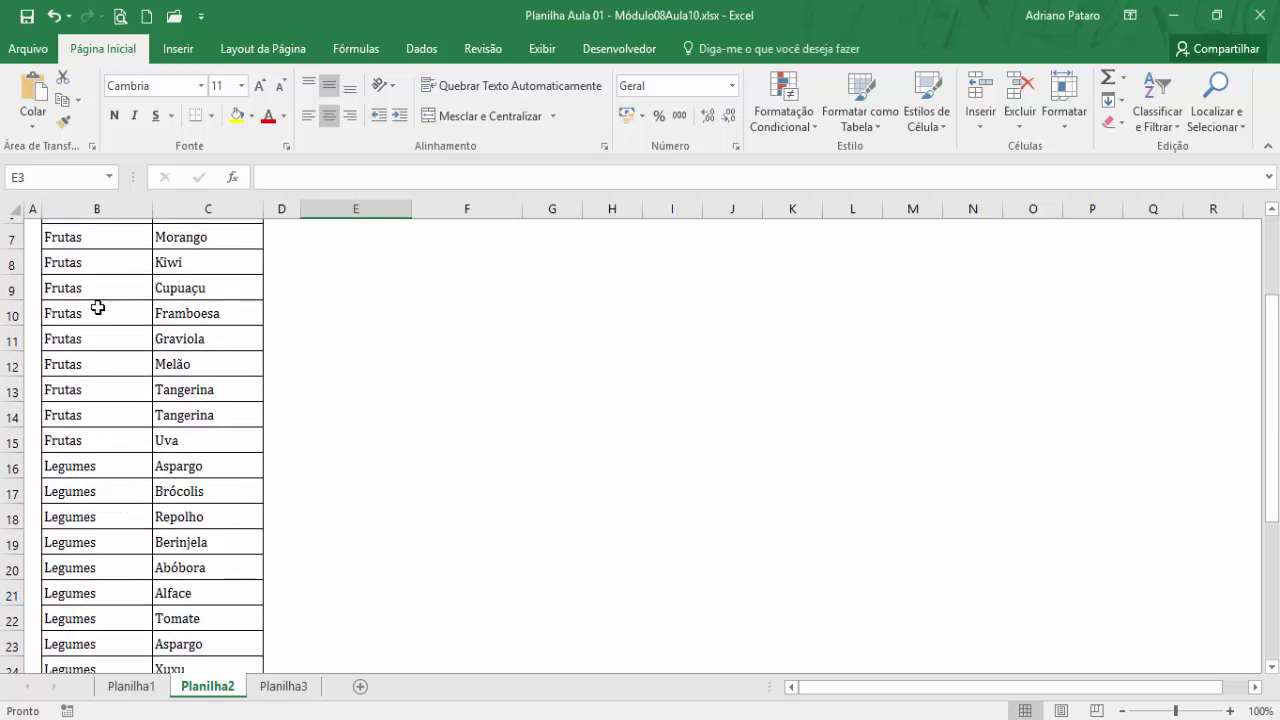
pyautogui.scroll(-5, 103, 321)
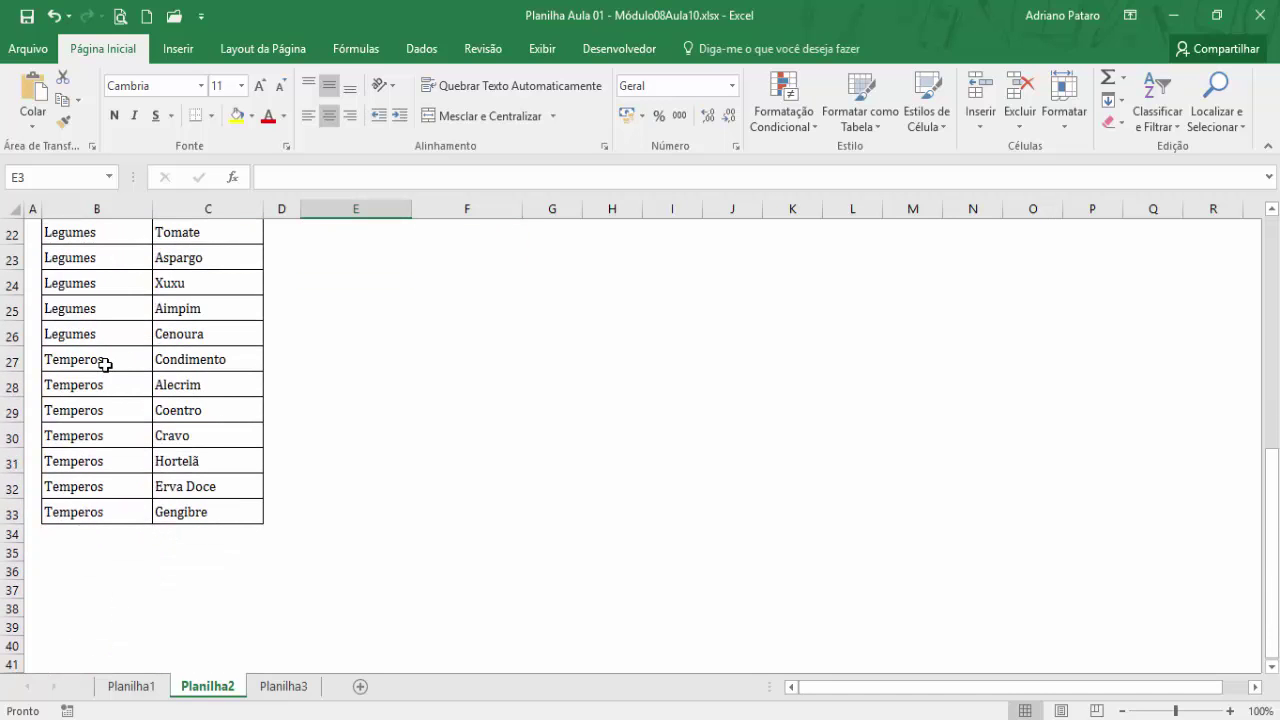
pyautogui.scroll(7, 124, 435)
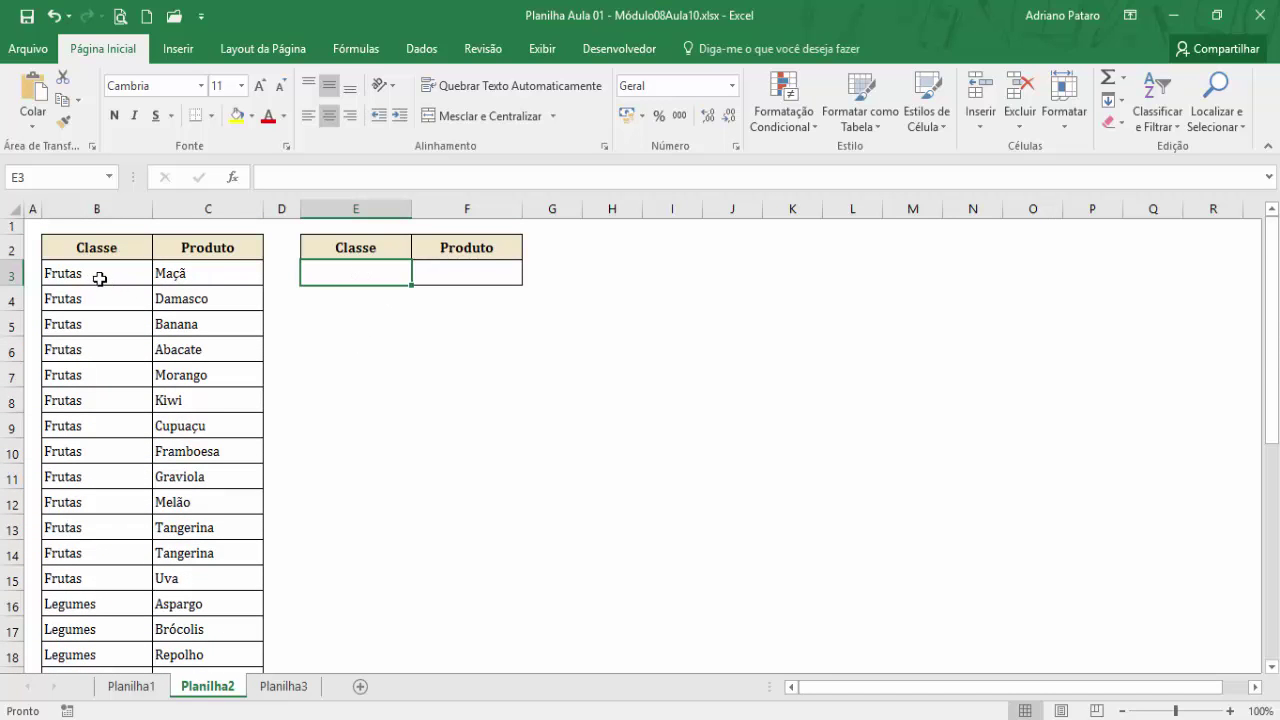
pyautogui.click(476, 266)
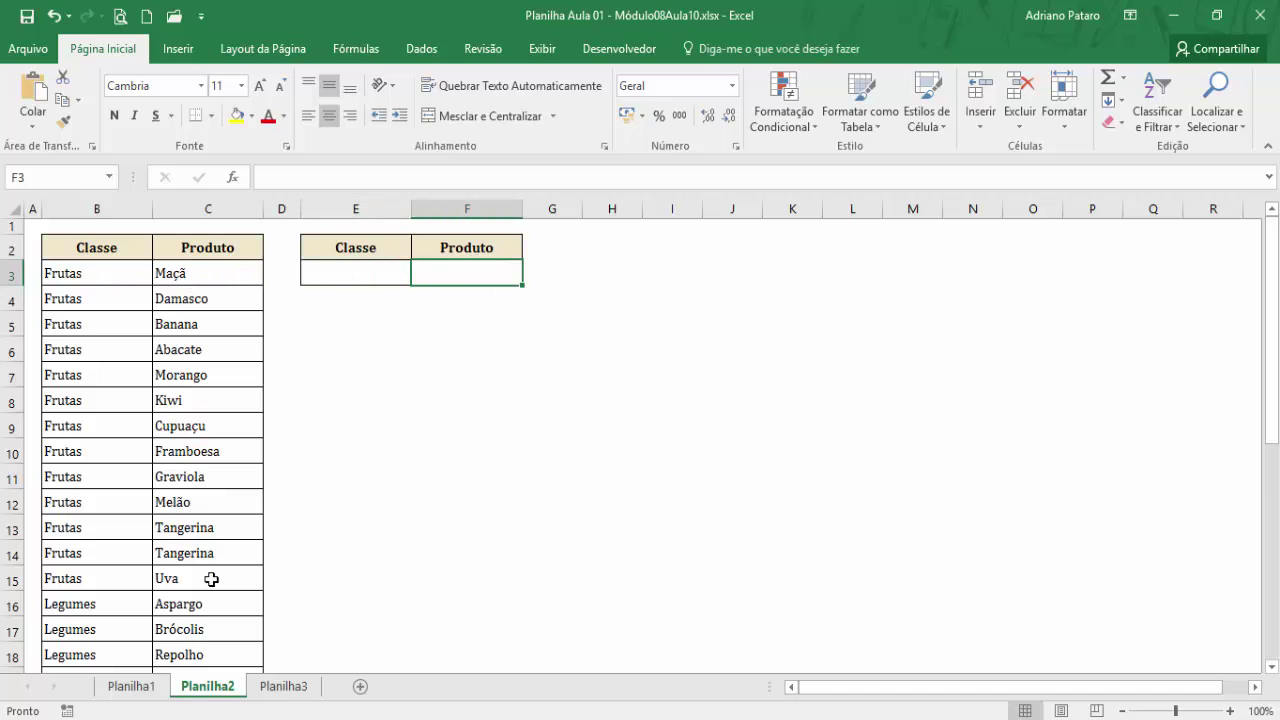
pyautogui.click(345, 275)
pyautogui.scroll(-2, 194, 471)
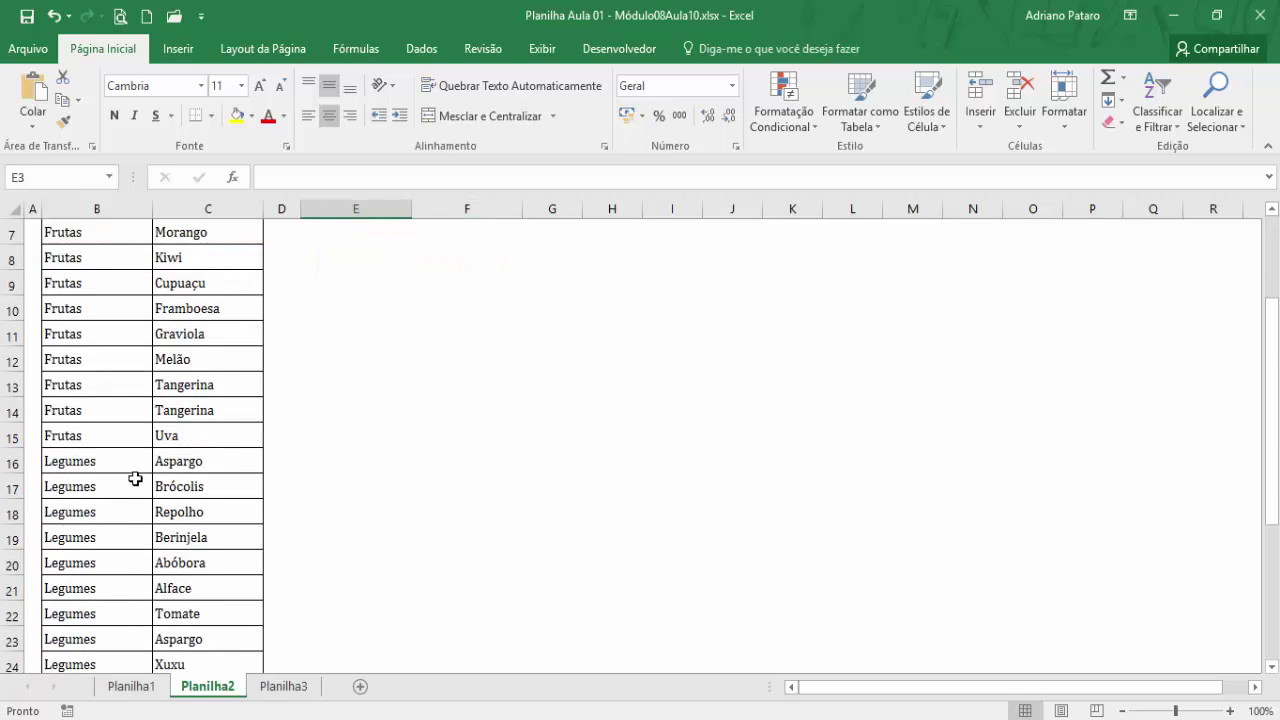
pyautogui.scroll(2, 250, 476)
pyautogui.scroll(-7, 290, 430)
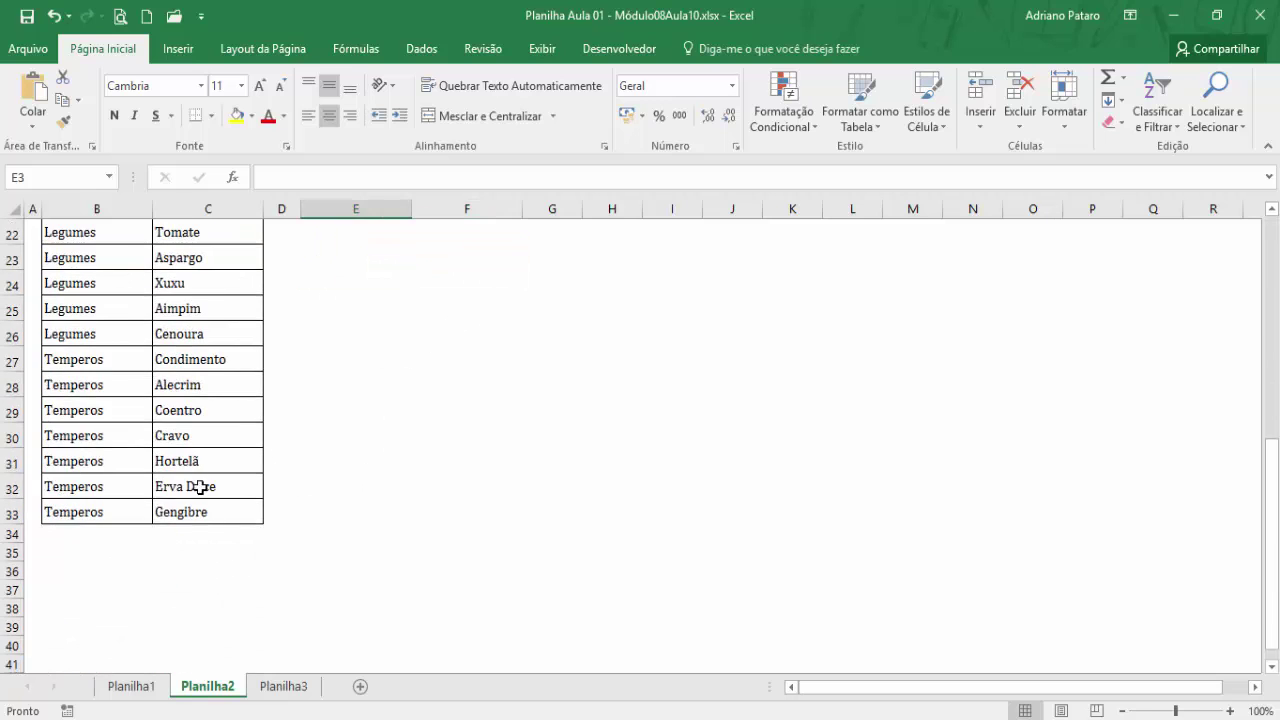
pyautogui.scroll(7, 250, 480)
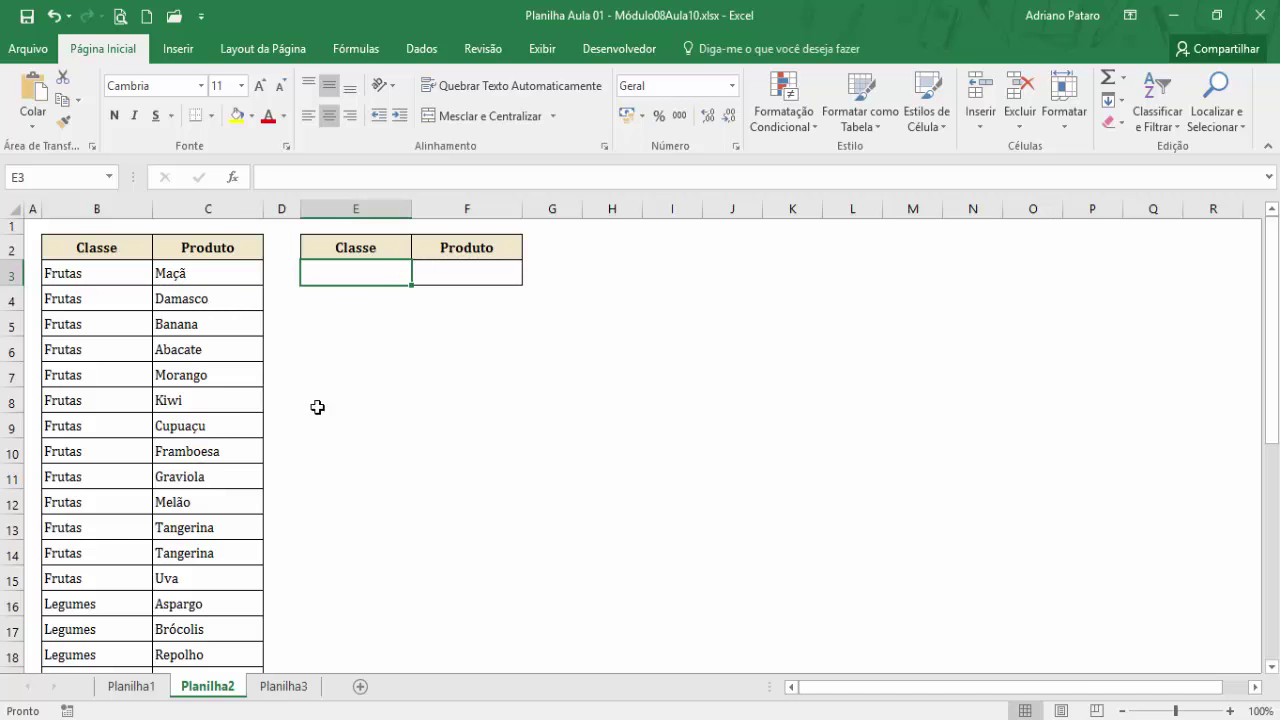
# Step: Name the fruit products in C3:C15 as Frutas
pyautogui.moveTo(226, 276); pyautogui.dragTo(210, 581)
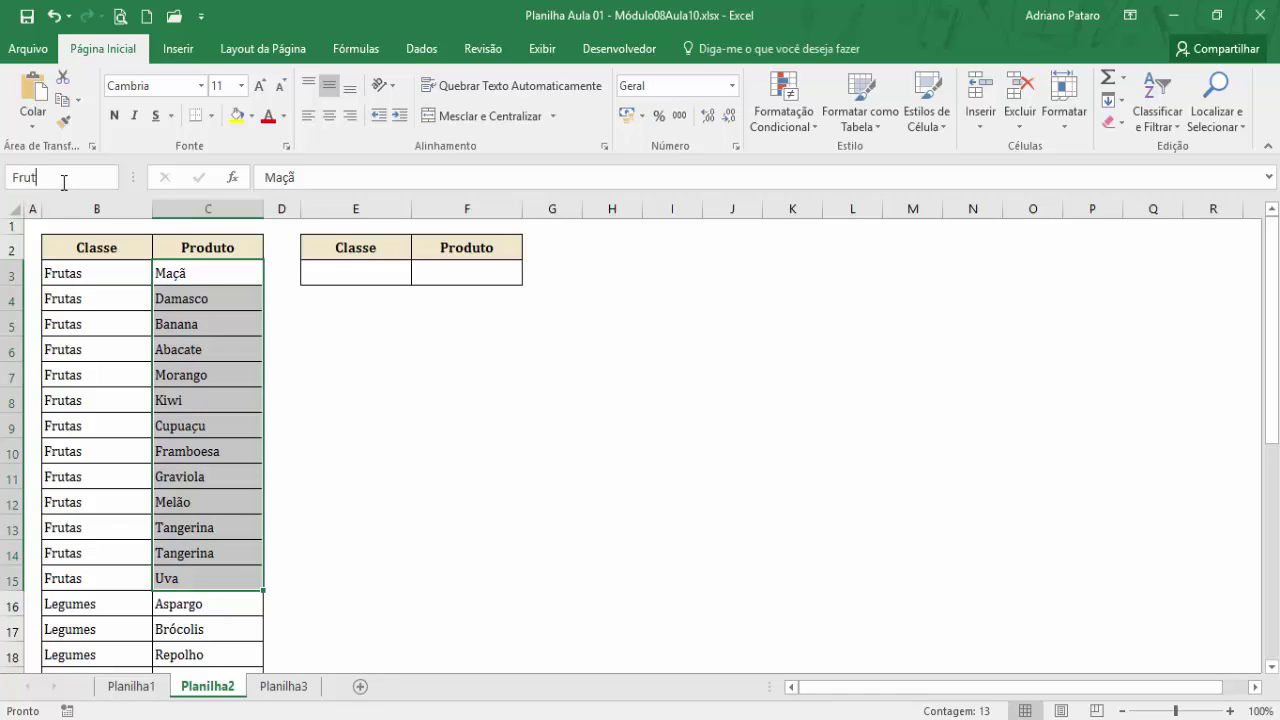
pyautogui.click(63, 182)
pyautogui.write('Frutas')
pyautogui.press('Return')
# Step: Name the vegetable products in C16:C26 as Legumes
pyautogui.scroll(-2, 178, 447)
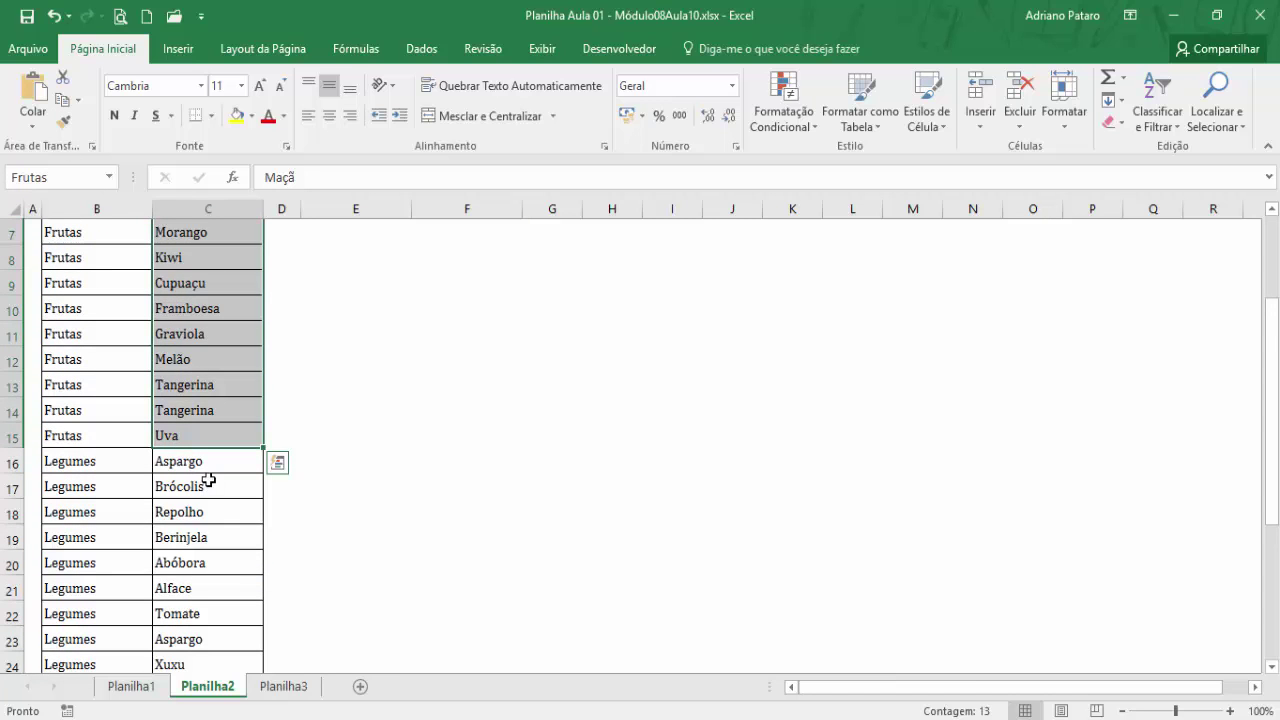
pyautogui.moveTo(206, 461); pyautogui.dragTo(203, 566)
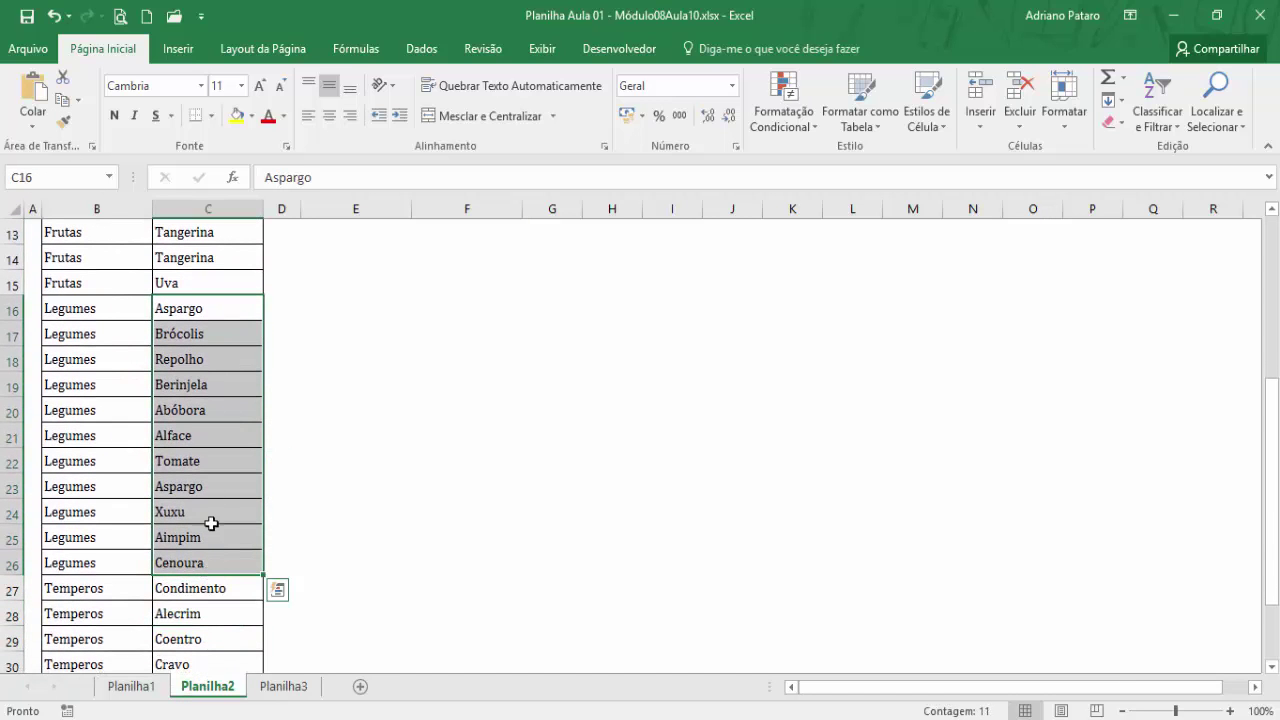
pyautogui.click(60, 178)
pyautogui.write('C')
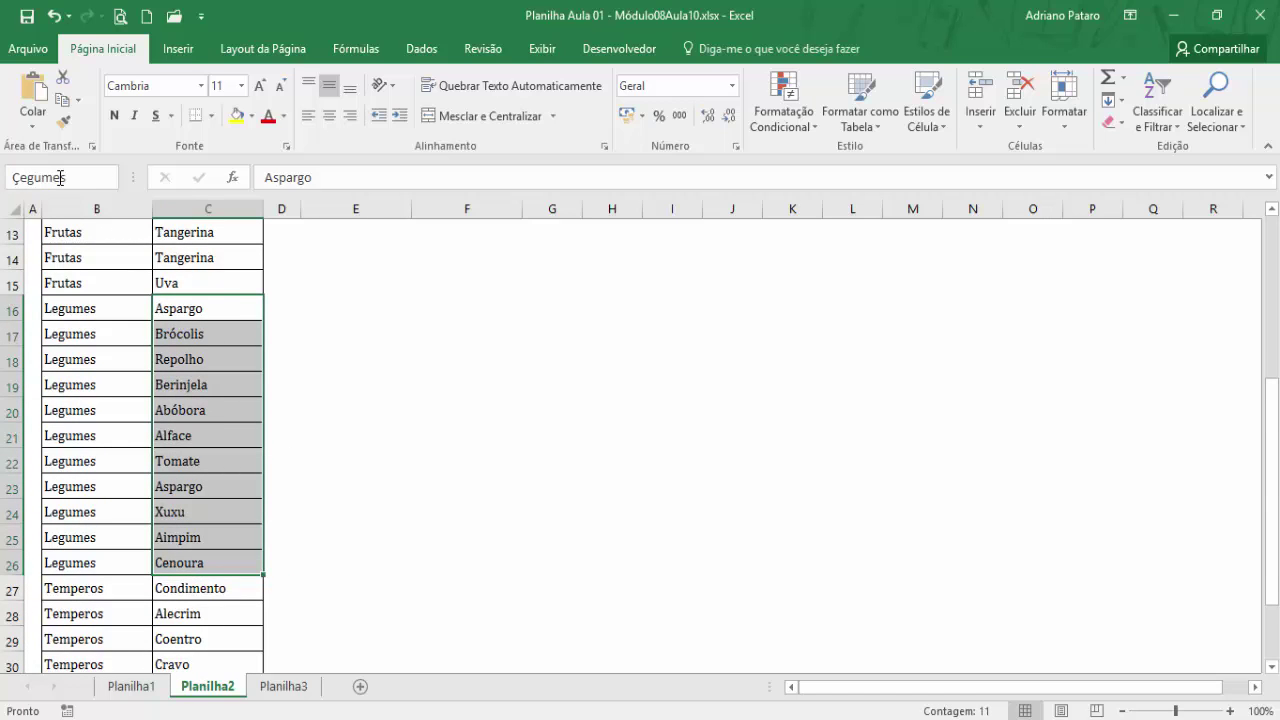
pyautogui.press('BackSpace')
pyautogui.write('Legumes')
pyautogui.press('Return')
# Step: Name the seasoning products in C27:C33 as Temperos
pyautogui.scroll(-3, 249, 449)
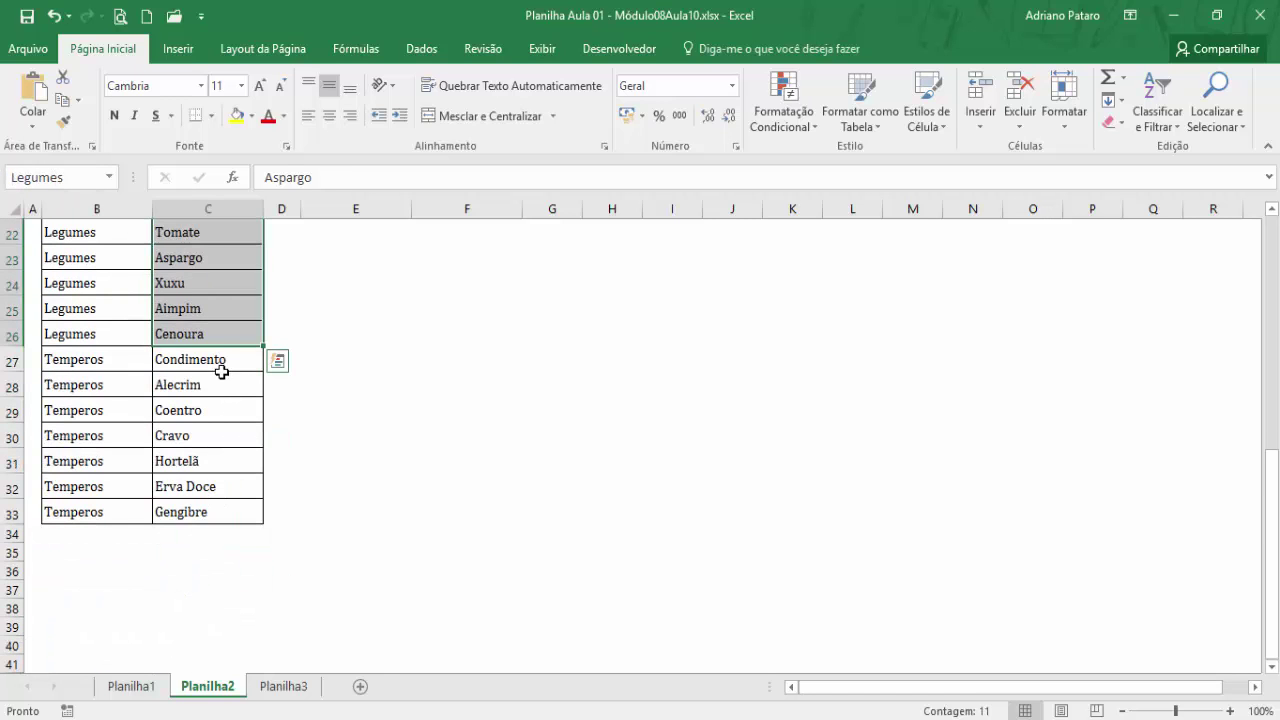
pyautogui.moveTo(225, 360); pyautogui.dragTo(223, 506)
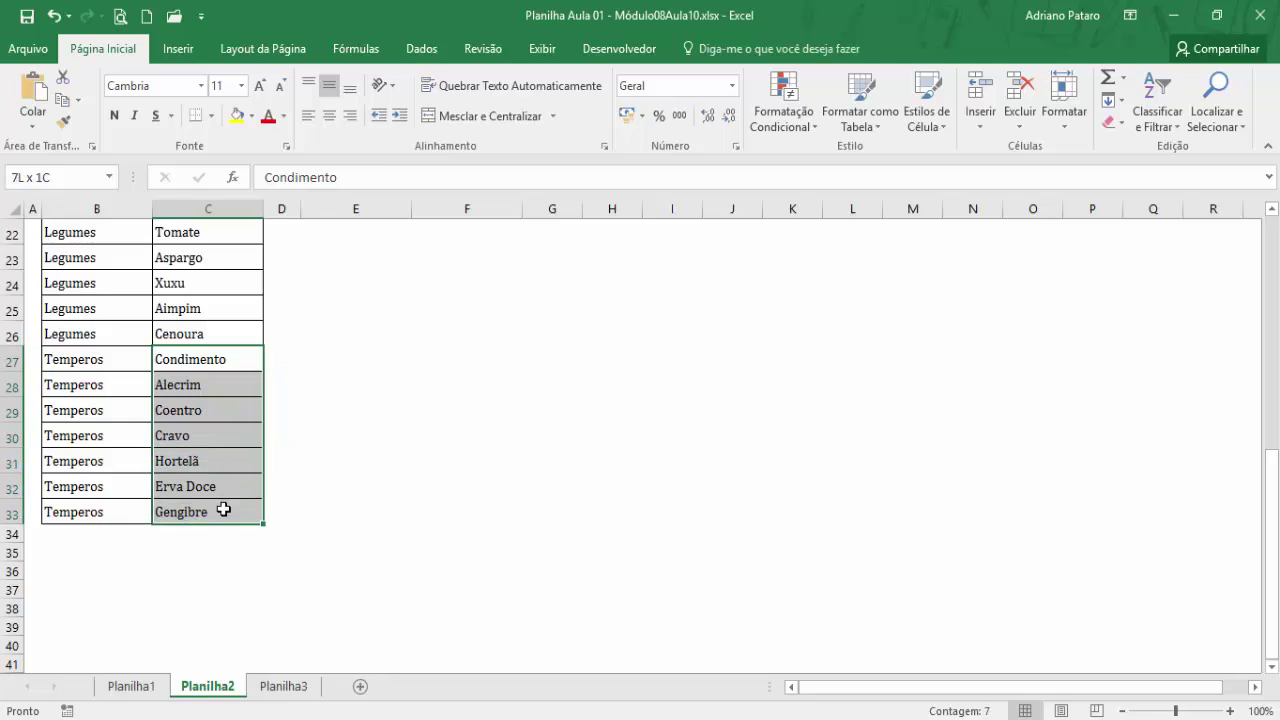
pyautogui.click(71, 184)
pyautogui.write('Temperos')
pyautogui.press('Return')
# Step: Check the name assigned to C3:C15 and review the product groups against the Classe column
pyautogui.scroll(7, 491, 551)
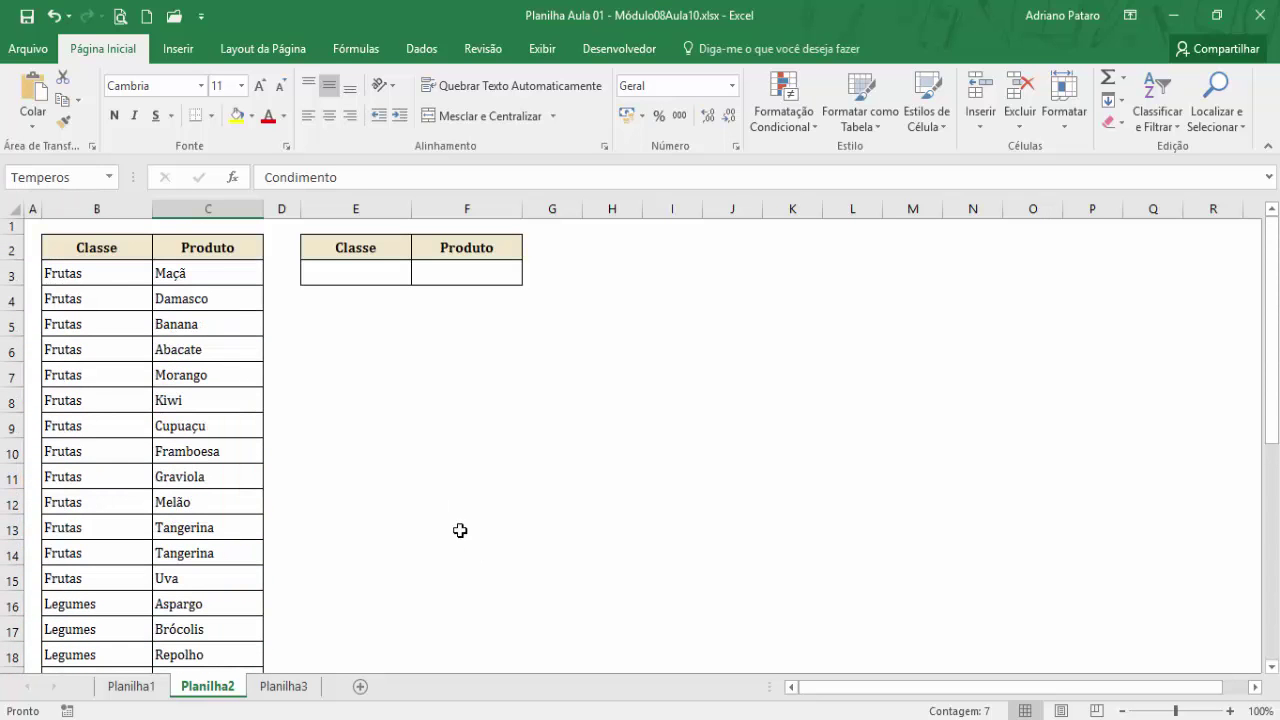
pyautogui.click(223, 351)
pyautogui.click(229, 405)
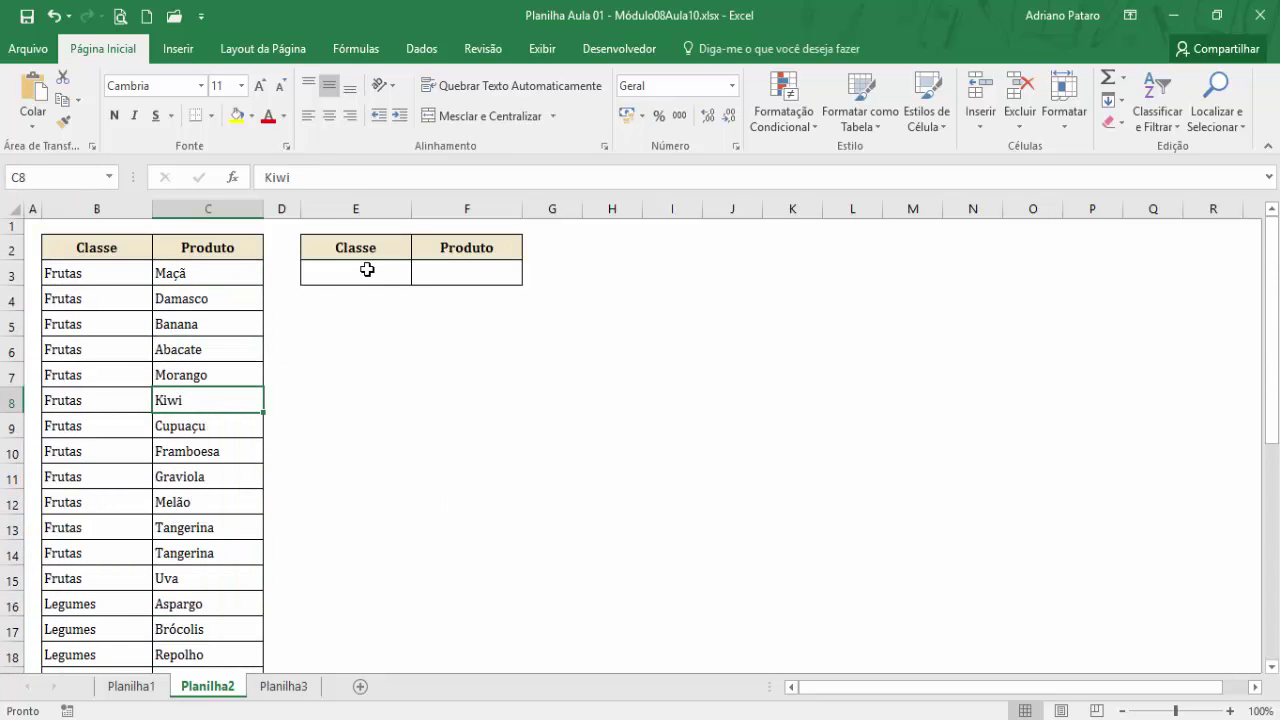
pyautogui.click(328, 268)
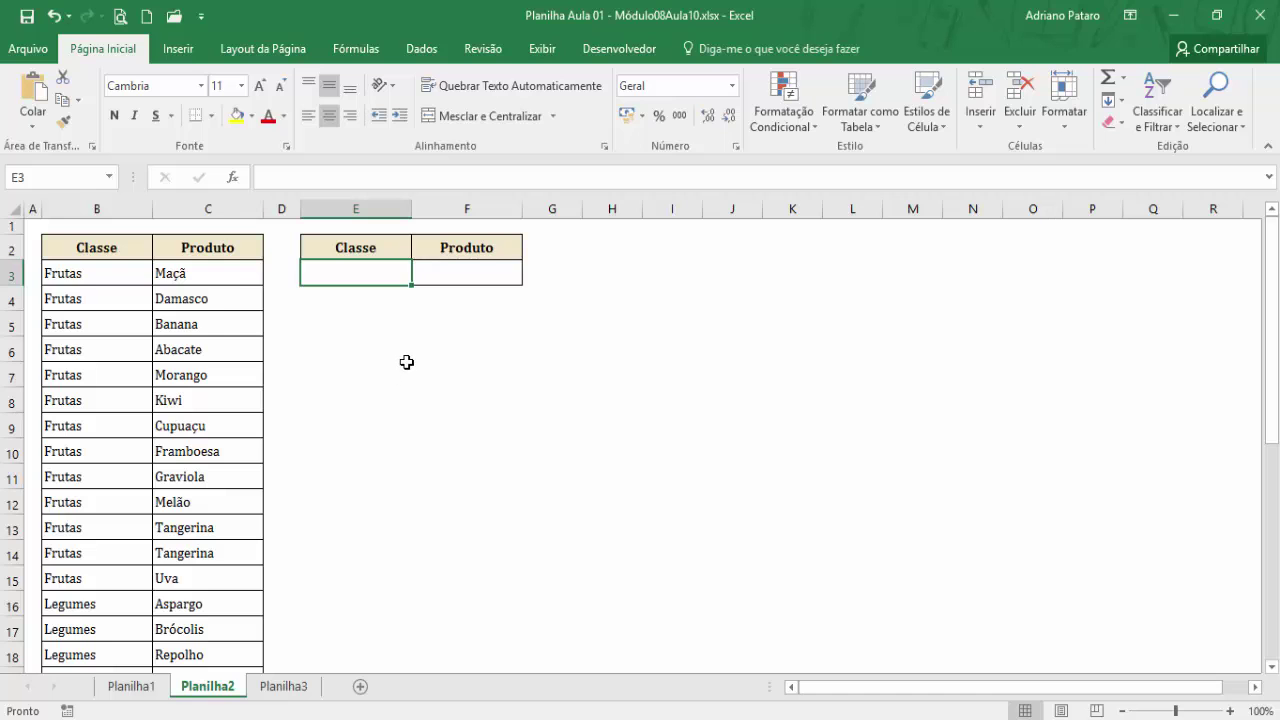
pyautogui.moveTo(216, 278); pyautogui.dragTo(196, 574)
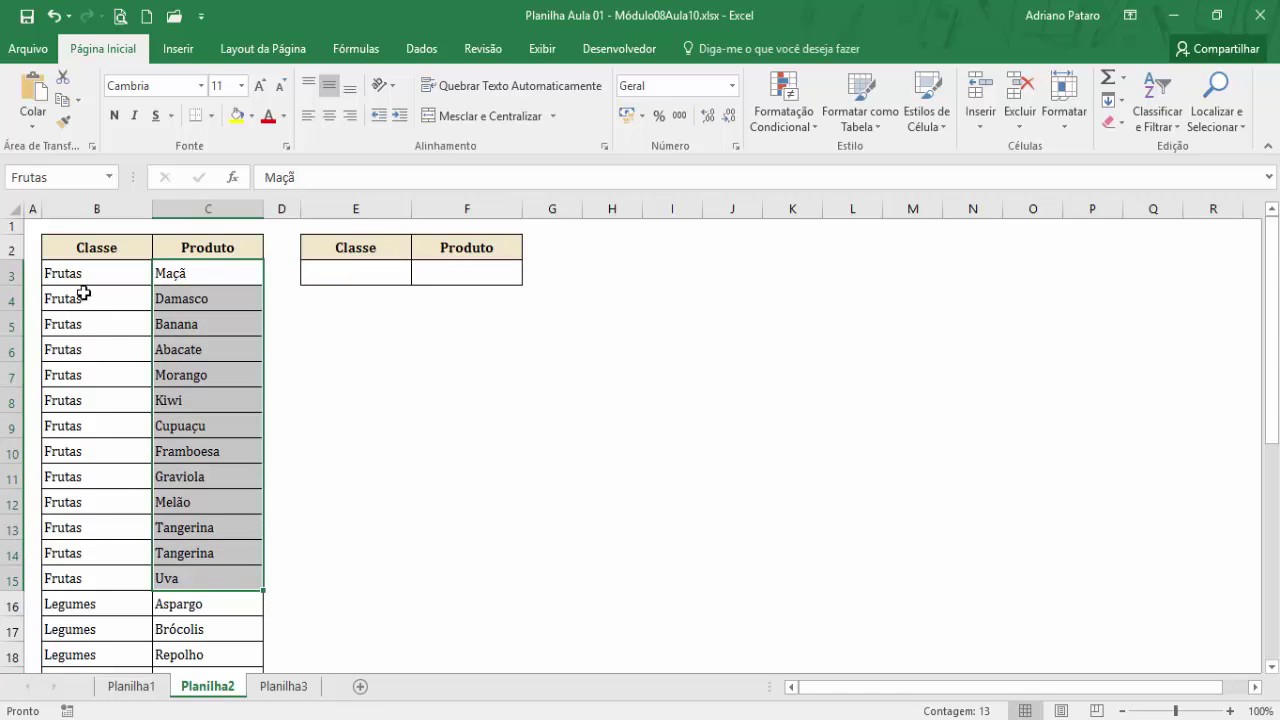
pyautogui.scroll(-3, 83, 447)
pyautogui.scroll(-4, 83, 447)
pyautogui.scroll(7, 86, 443)
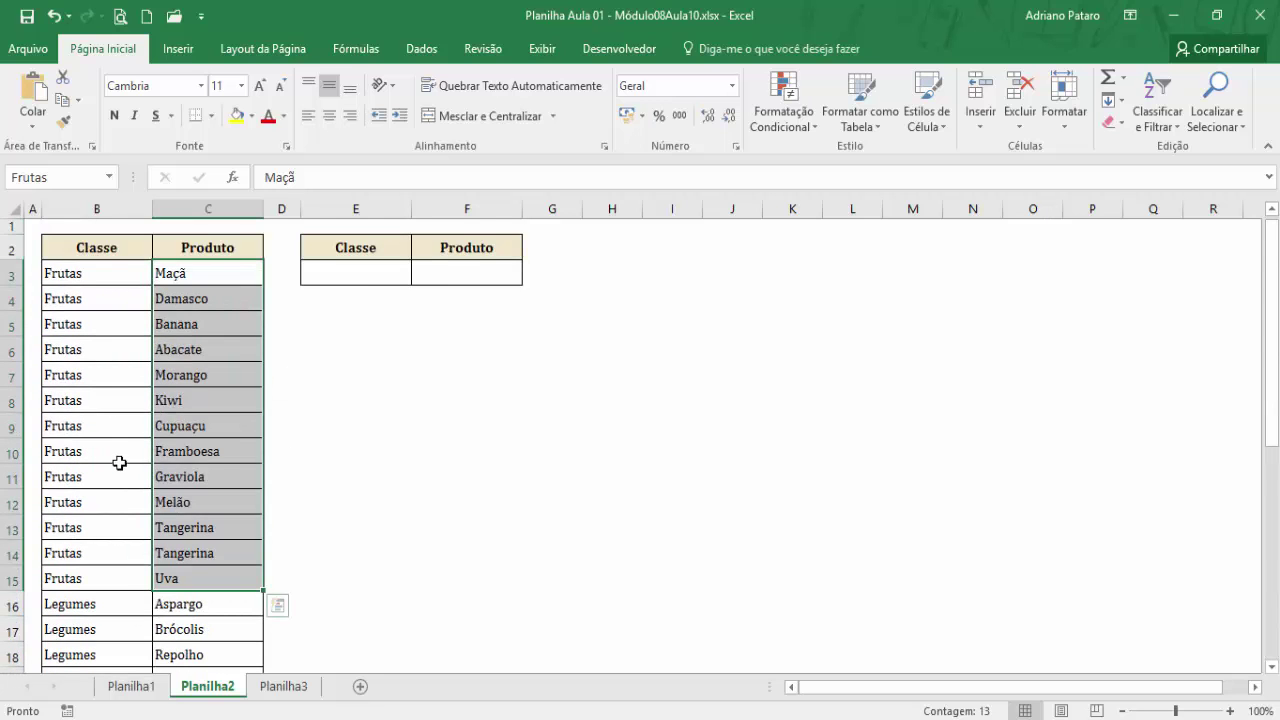
# Step: Add a Lista data validation to the Classe cell E3 with the source Frutas;Legumes;Temperos
pyautogui.click(409, 272)
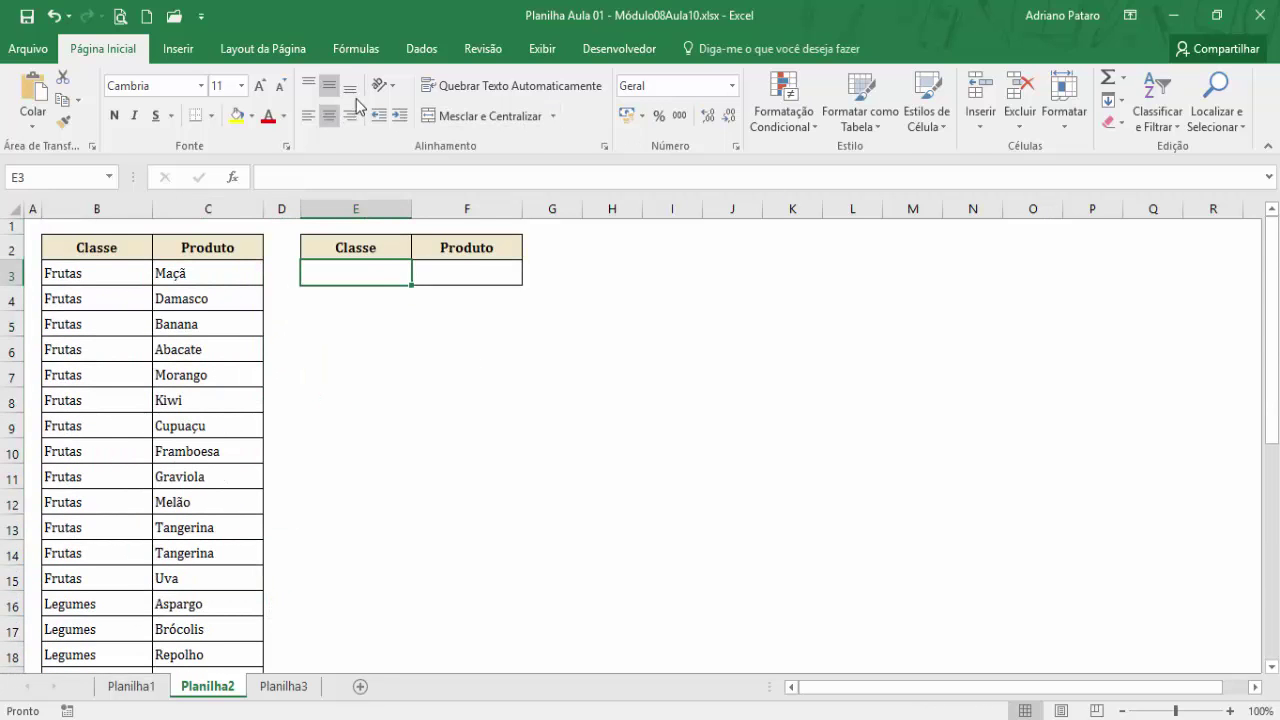
pyautogui.click(420, 49)
pyautogui.click(676, 126)
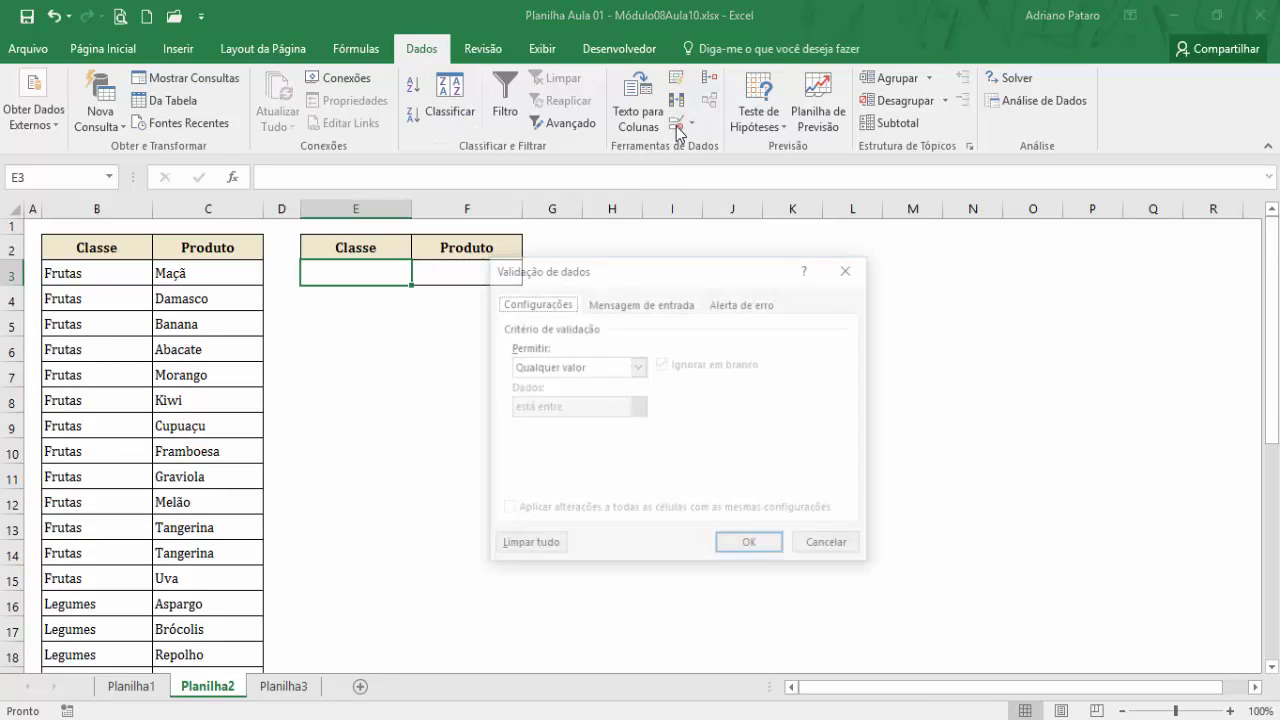
pyautogui.click(637, 366)
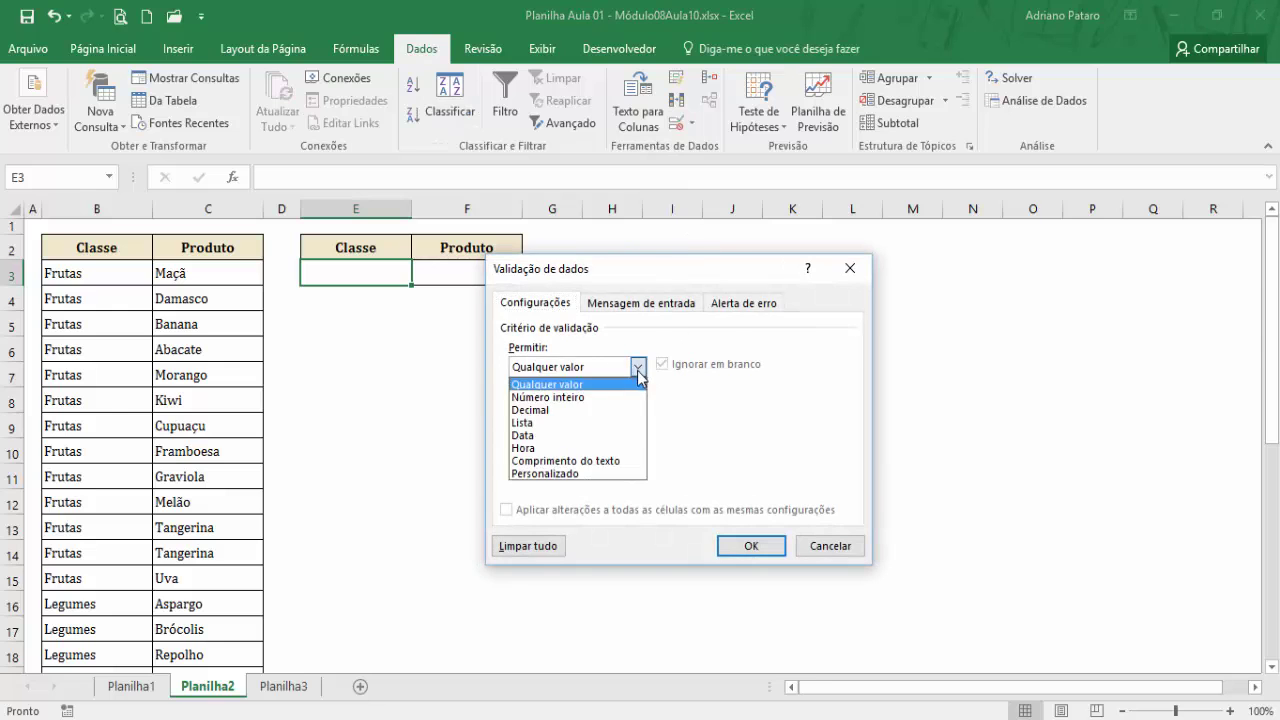
pyautogui.click(592, 423)
pyautogui.click(593, 447)
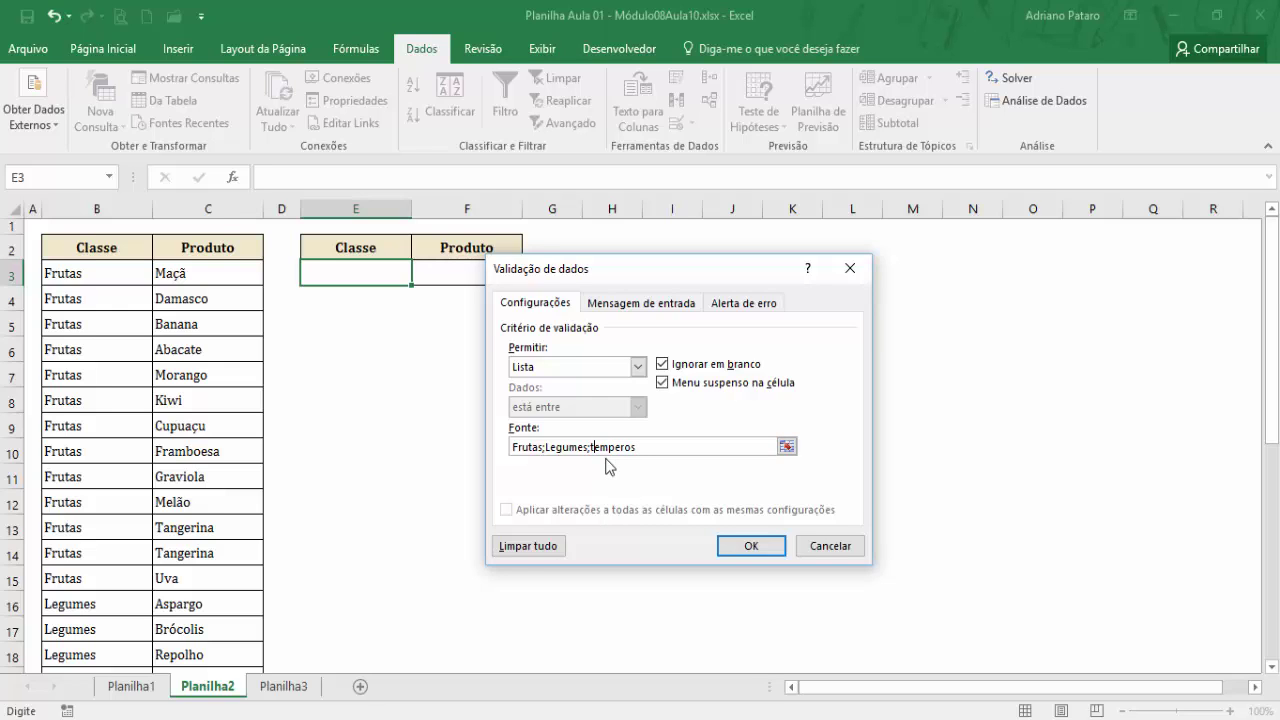
pyautogui.press('BackSpace')
pyautogui.write('T')
pyautogui.press('BackSpace')
pyautogui.write('T')
pyautogui.click(745, 546)
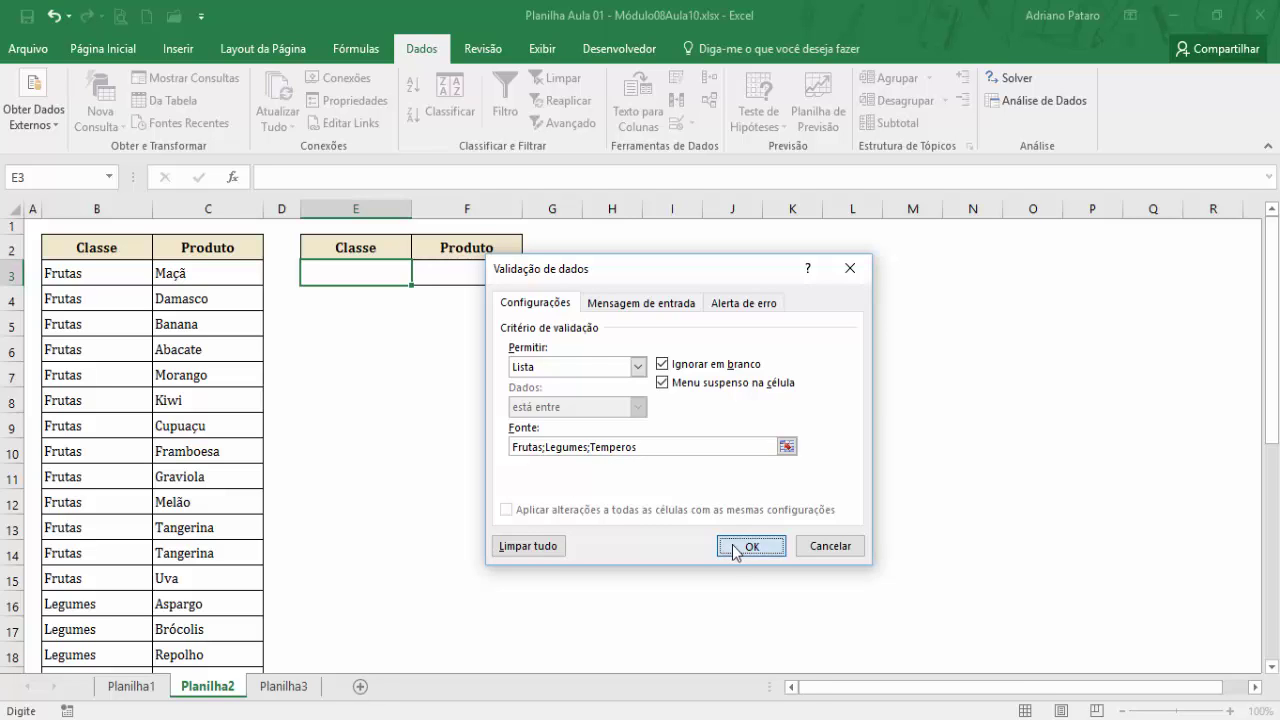
# Step: Check the workbook's defined names and the options offered by the validation list in E3
pyautogui.click(111, 176)
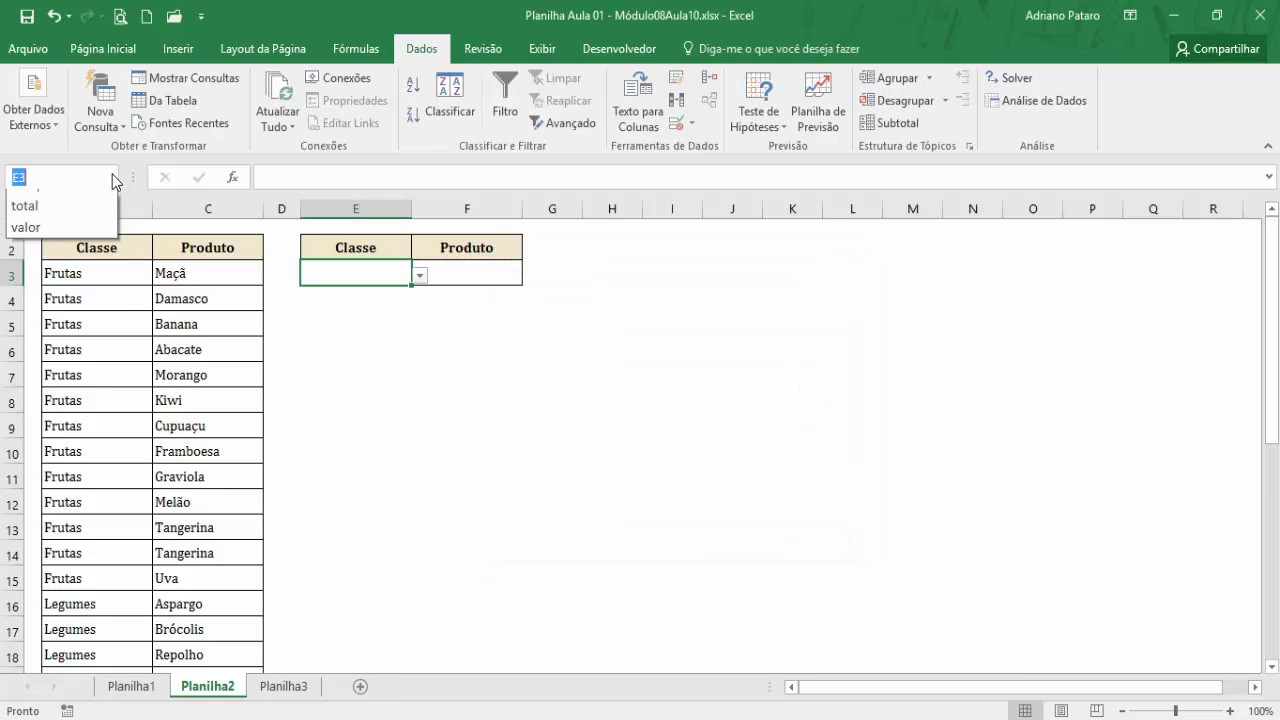
pyautogui.click(216, 318)
pyautogui.click(421, 276)
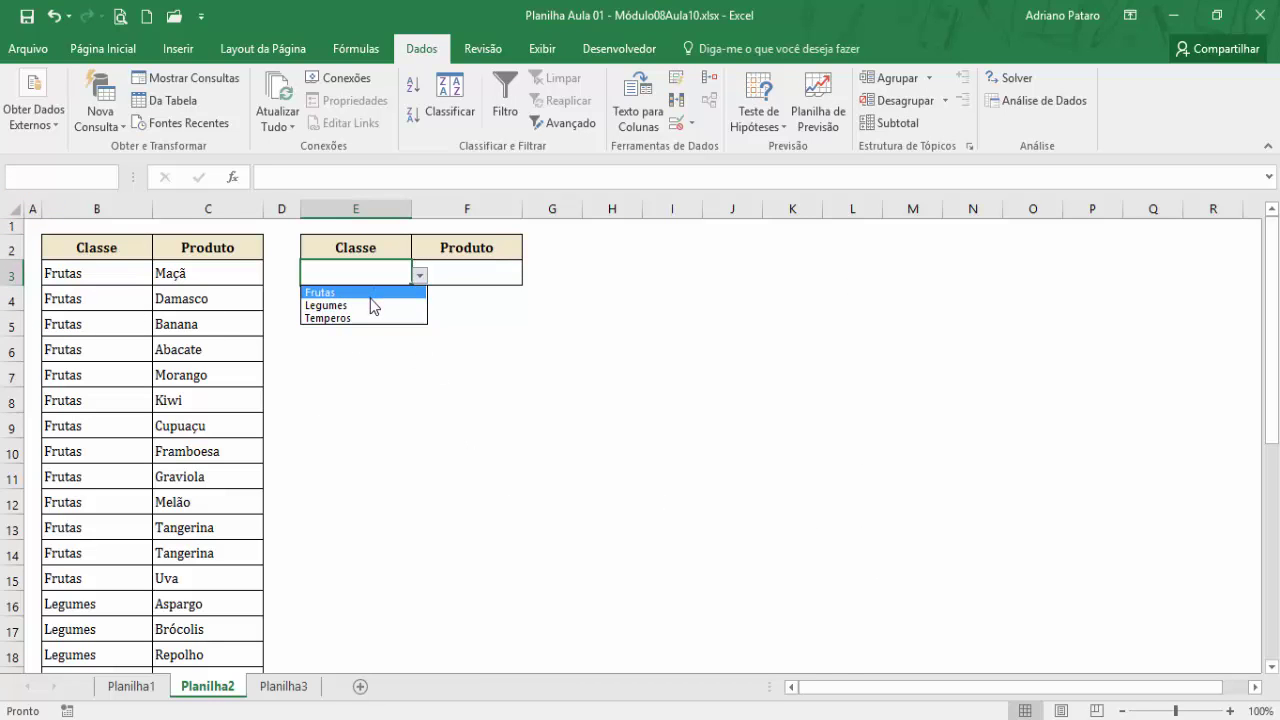
pyautogui.press('Escape')
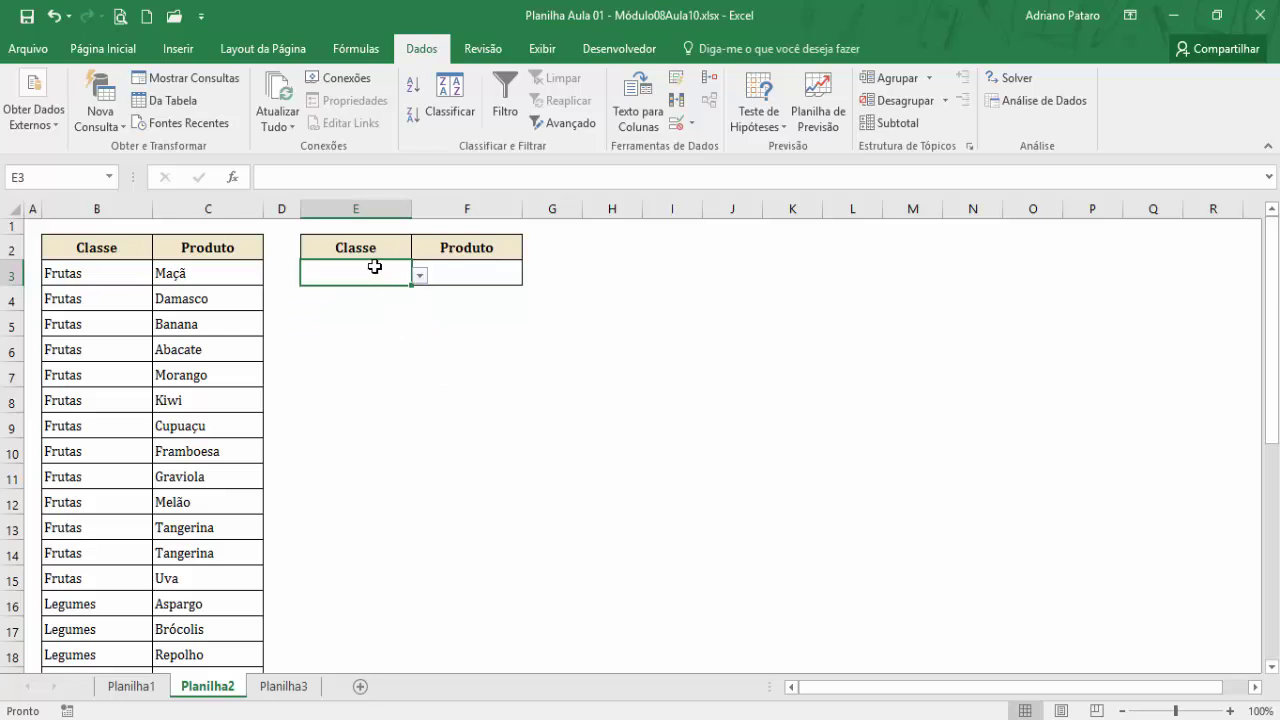
# Step: Review the validation list cell C16 on Planilha1 and return to Planilha2
pyautogui.click(135, 686)
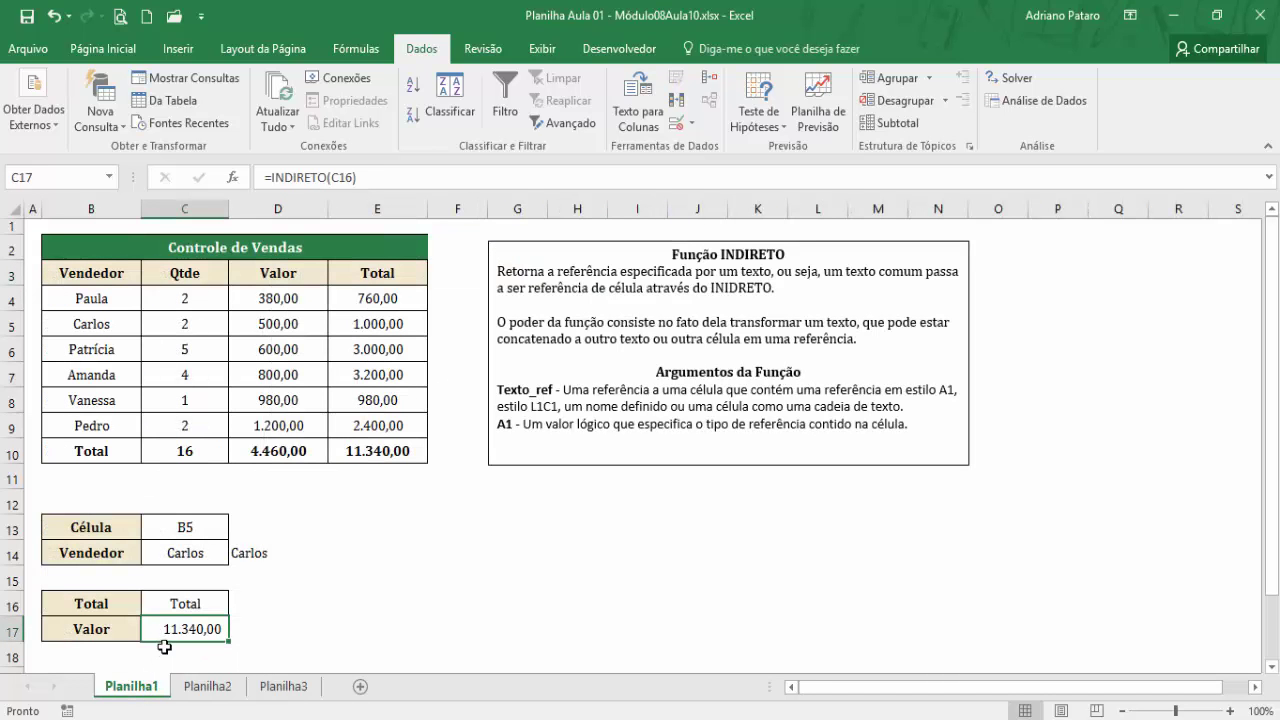
pyautogui.click(200, 601)
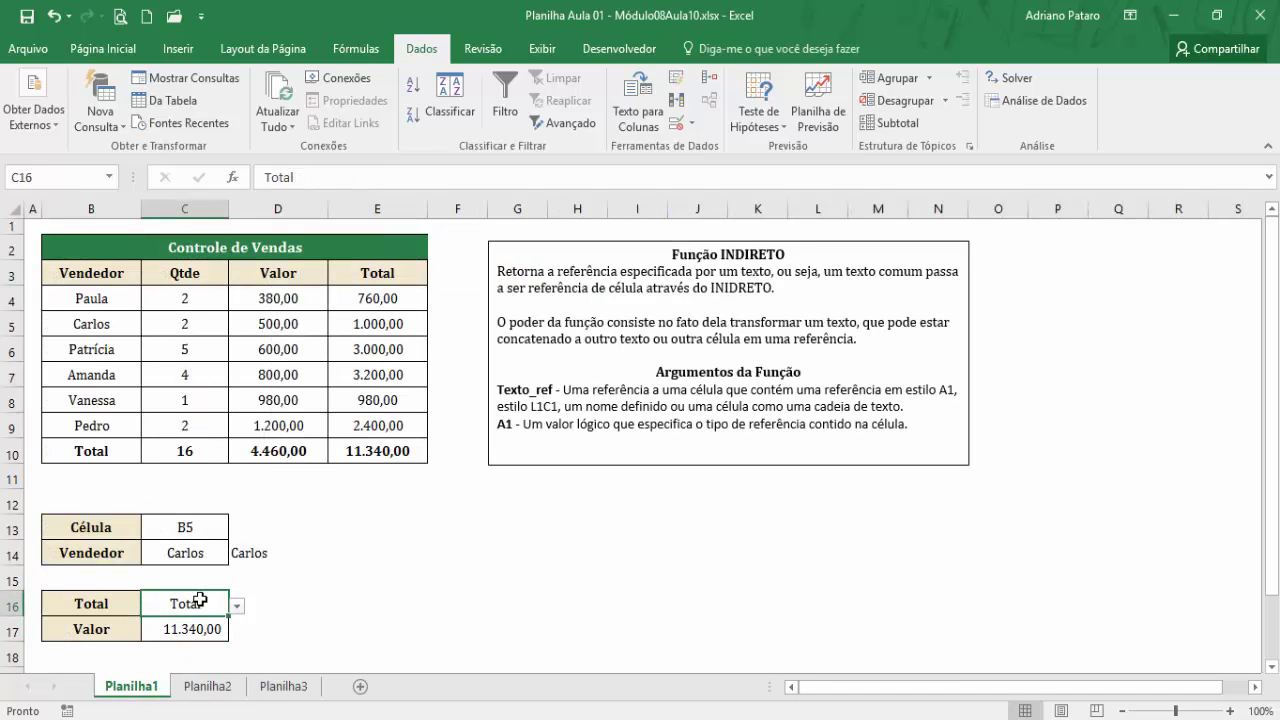
pyautogui.click(205, 686)
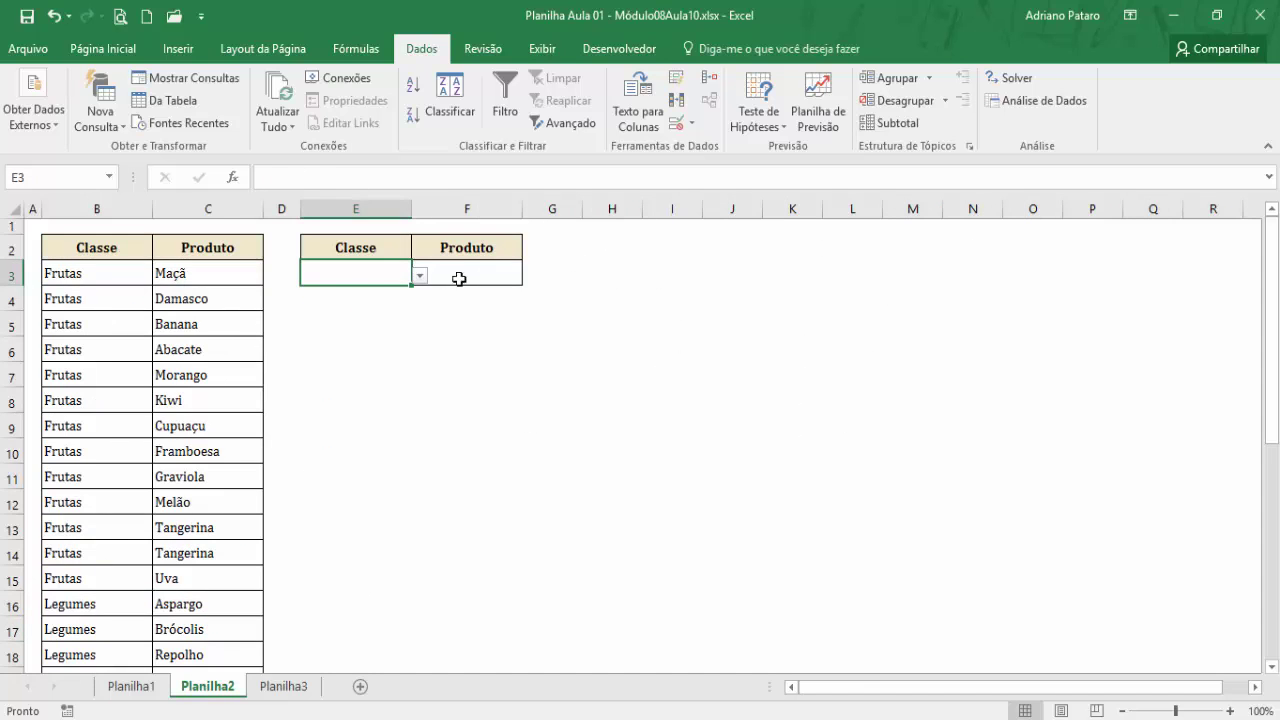
# Step: Add a Lista data validation to the Produto cell F3 with the source =INDIRETO($E$3), accepting the source as it is
pyautogui.click(461, 277)
pyautogui.click(359, 269)
pyautogui.click(470, 270)
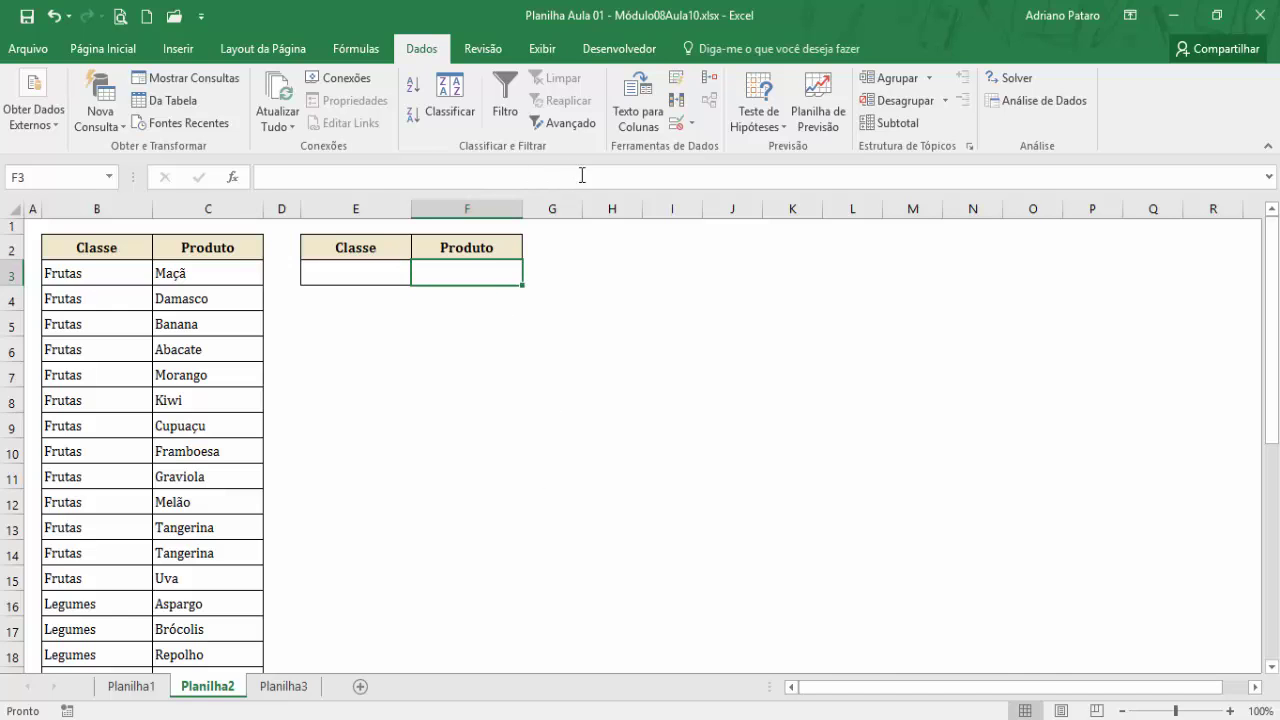
pyautogui.click(678, 123)
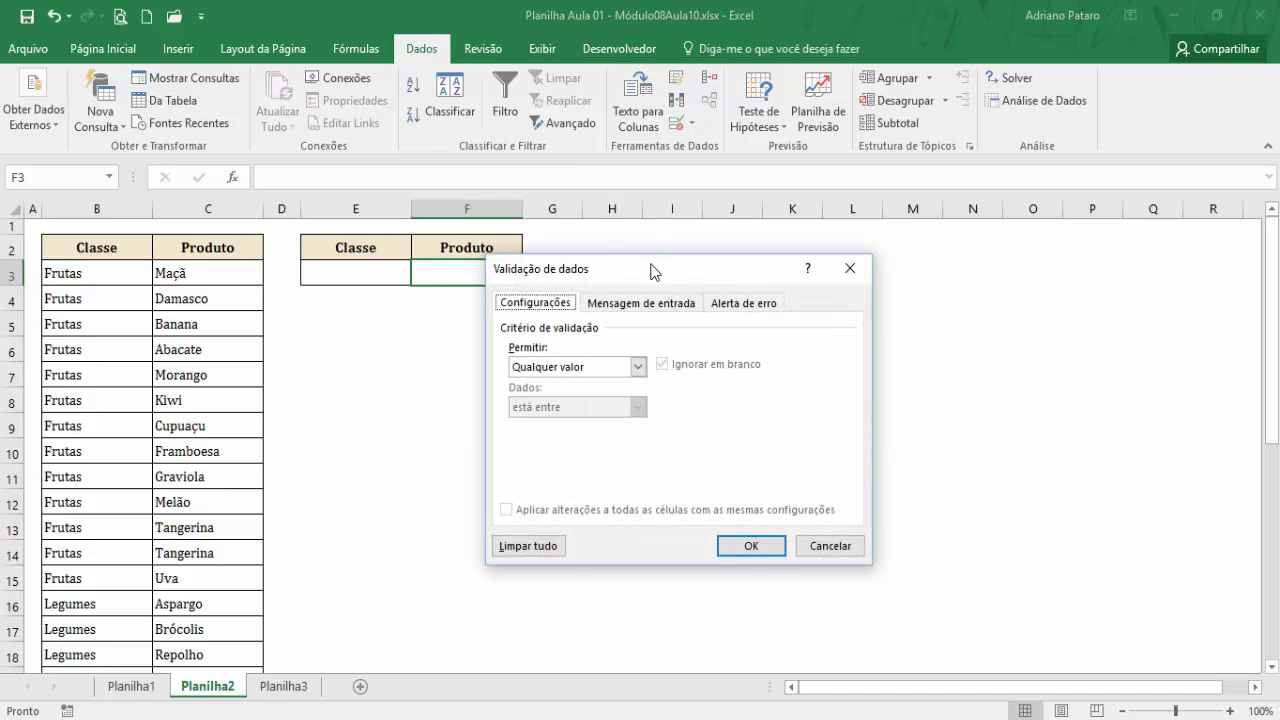
pyautogui.moveTo(651, 272); pyautogui.dragTo(747, 279)
pyautogui.click(733, 374)
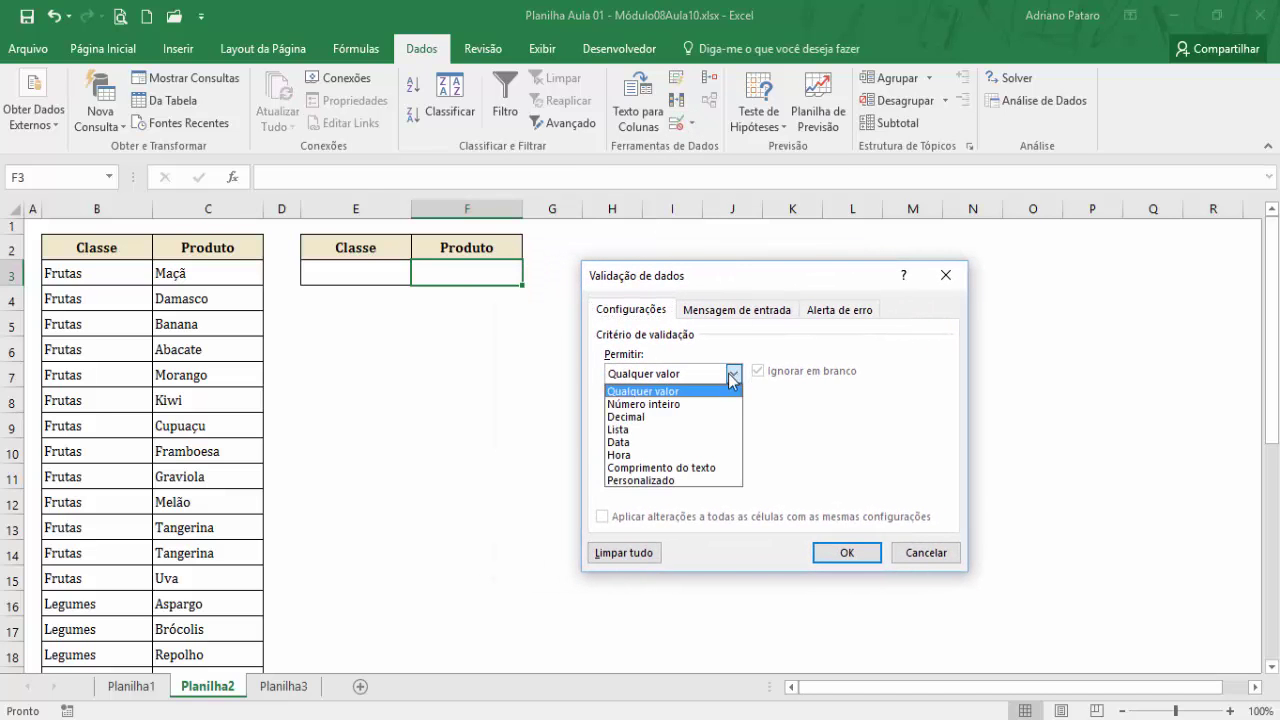
pyautogui.click(658, 428)
pyautogui.click(660, 456)
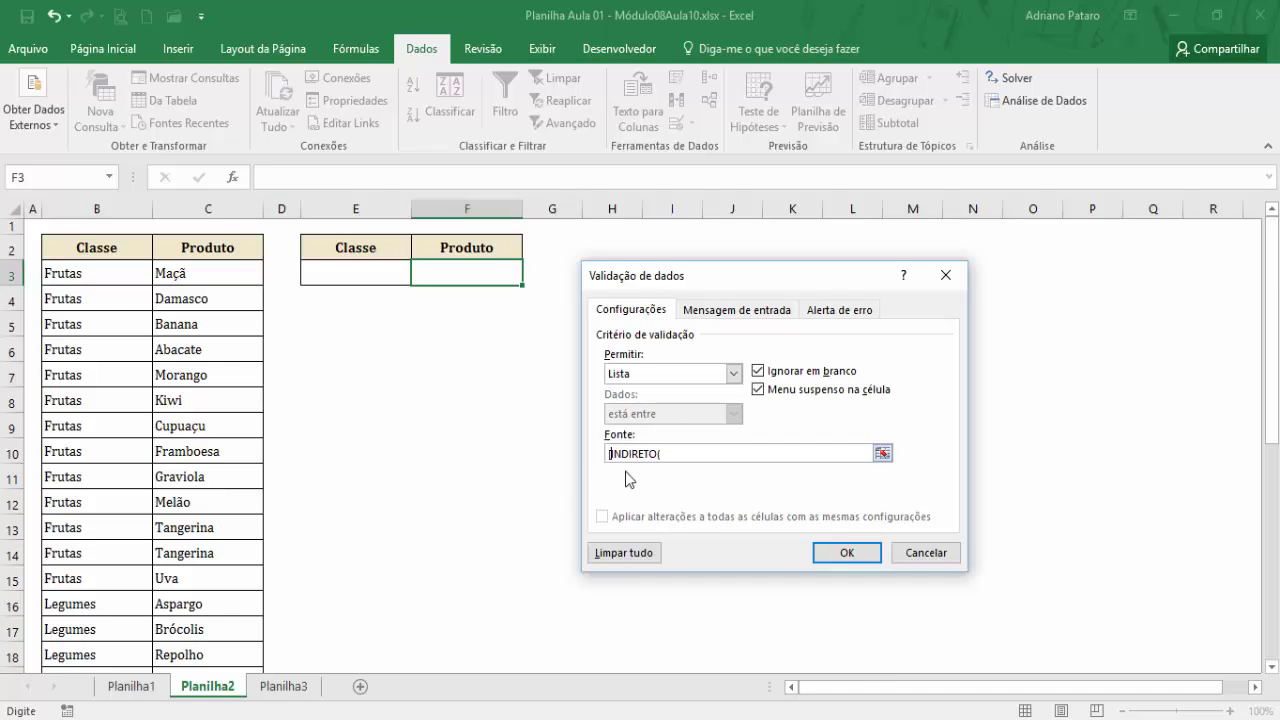
pyautogui.write('=')
pyautogui.click(357, 274)
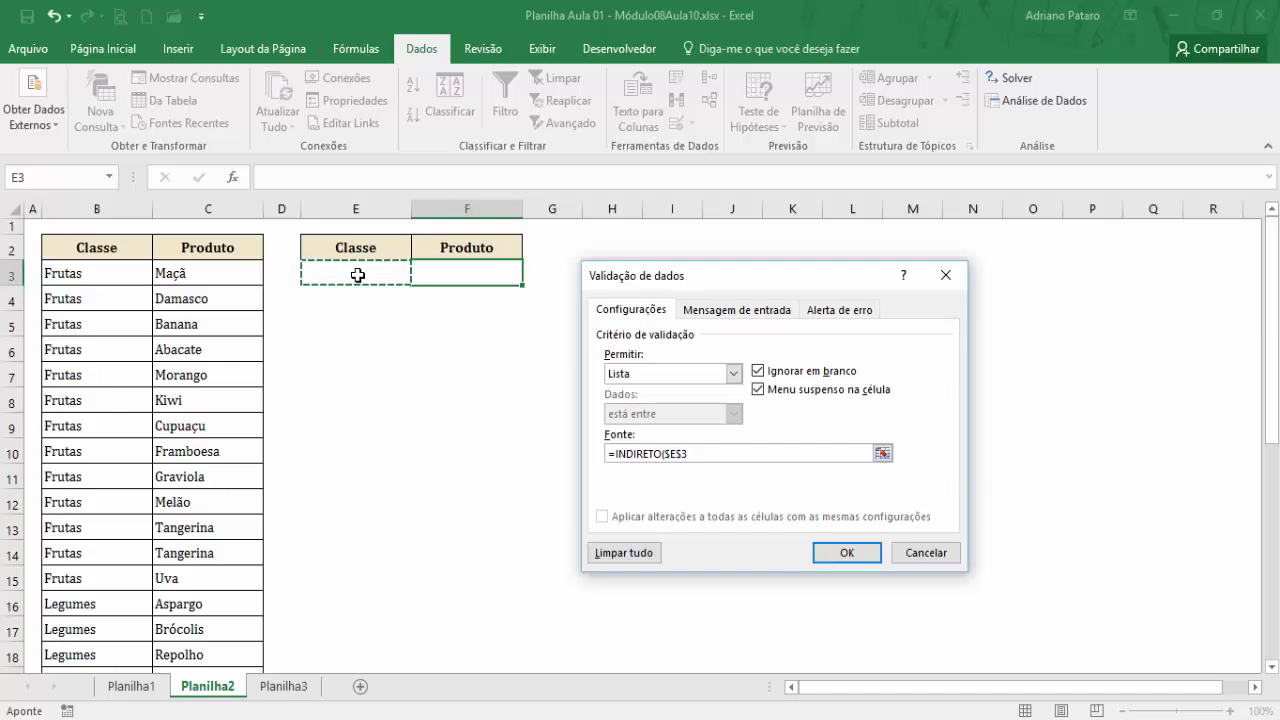
pyautogui.write(')')
pyautogui.click(859, 554)
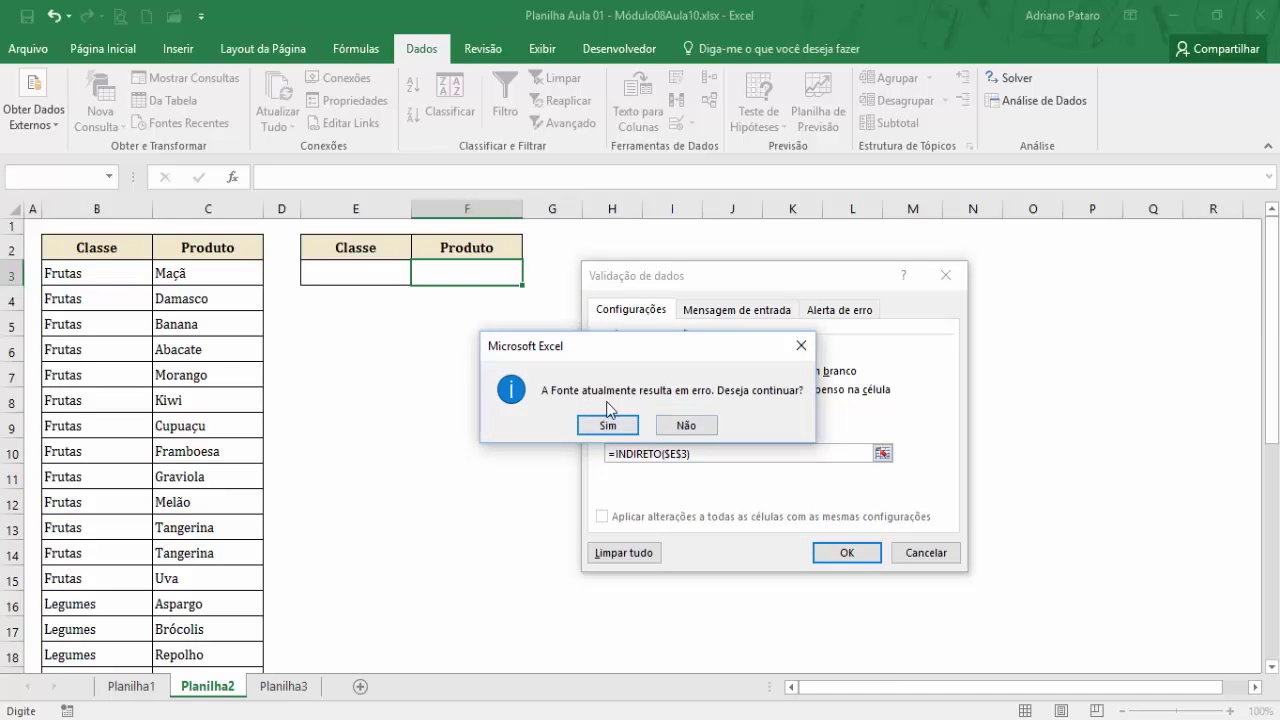
pyautogui.click(608, 426)
# Step: Test the dependent lists by choosing Frutas in the Classe cell E3 and Maçã in the Produto cell F3
pyautogui.click(358, 276)
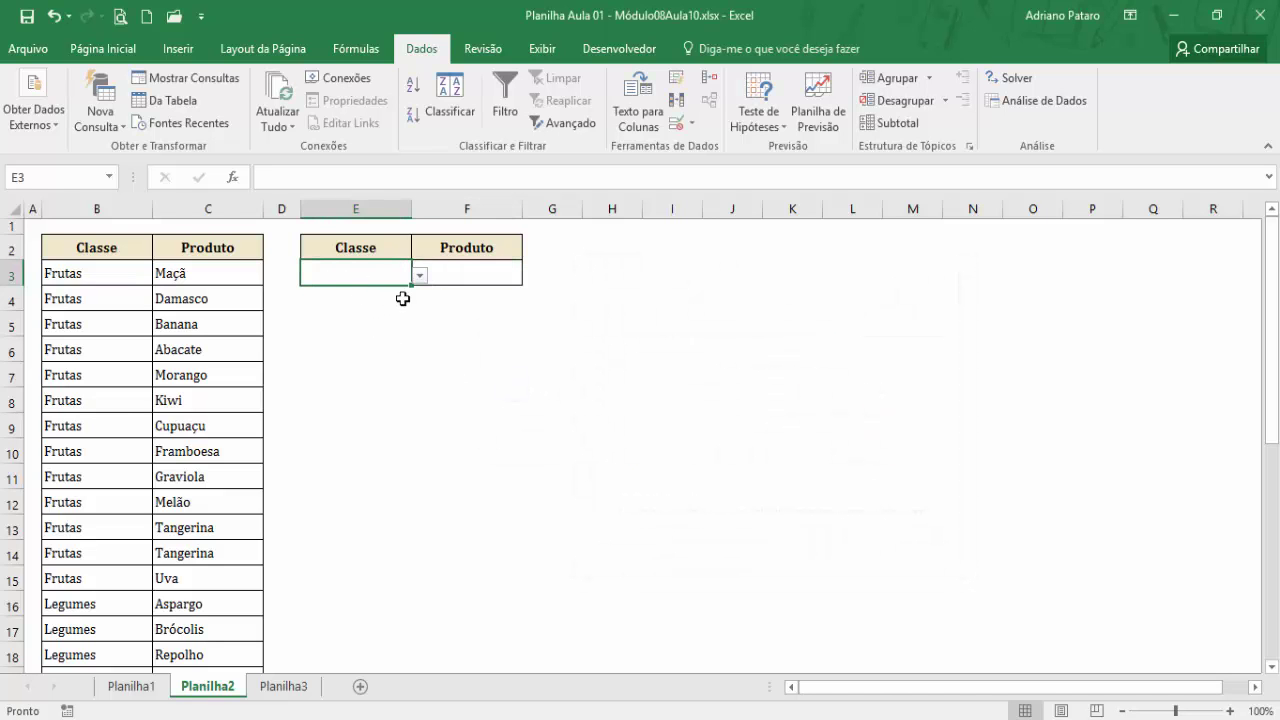
pyautogui.click(420, 278)
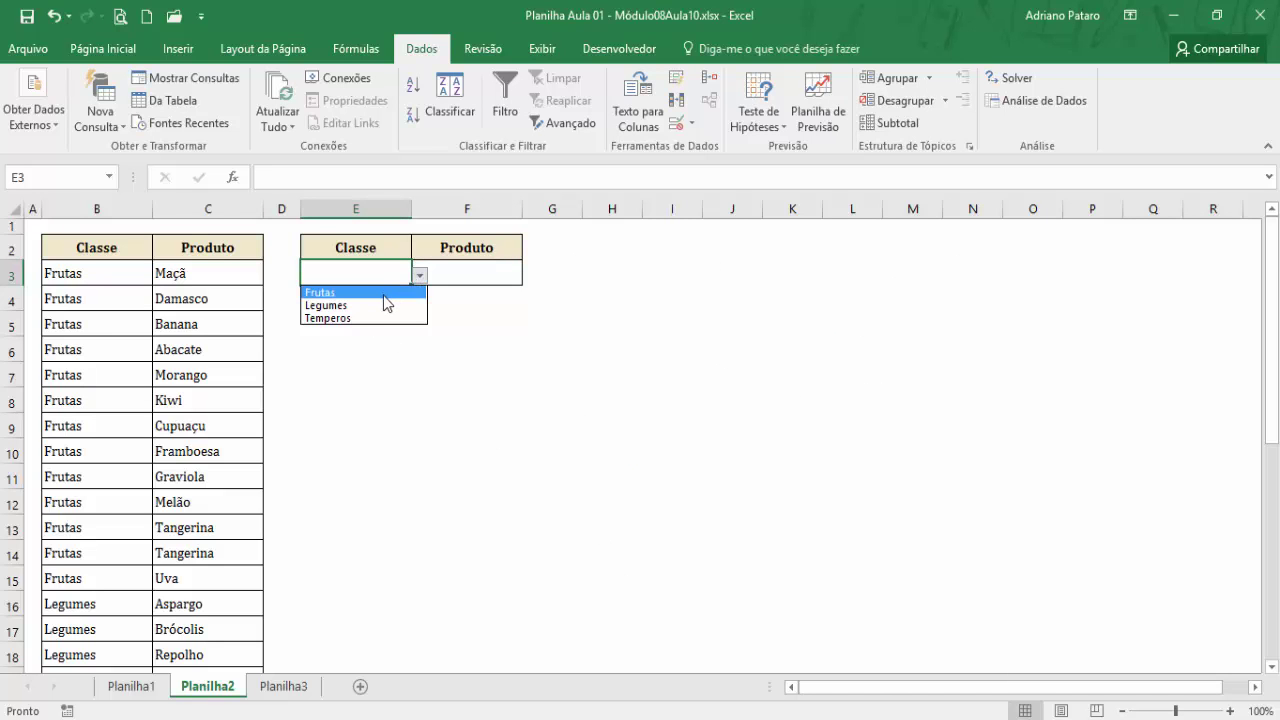
pyautogui.click(383, 295)
pyautogui.click(474, 272)
pyautogui.click(530, 275)
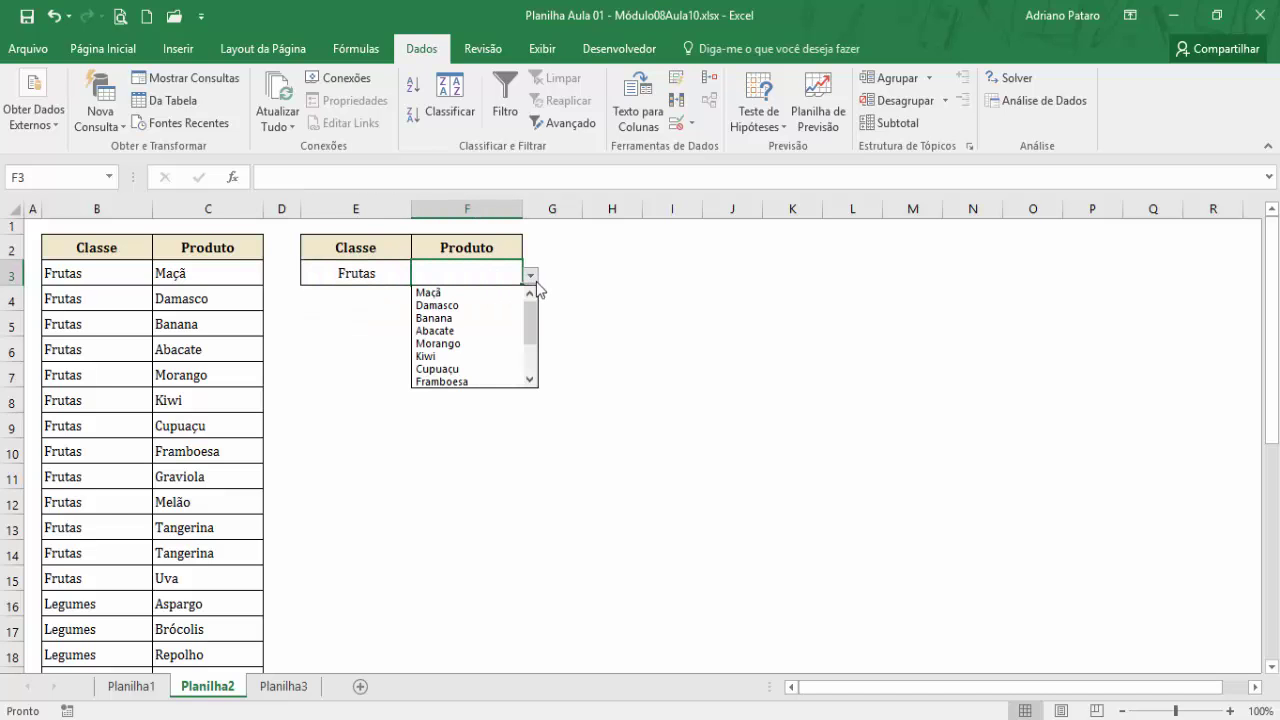
pyautogui.moveTo(531, 329); pyautogui.dragTo(535, 362)
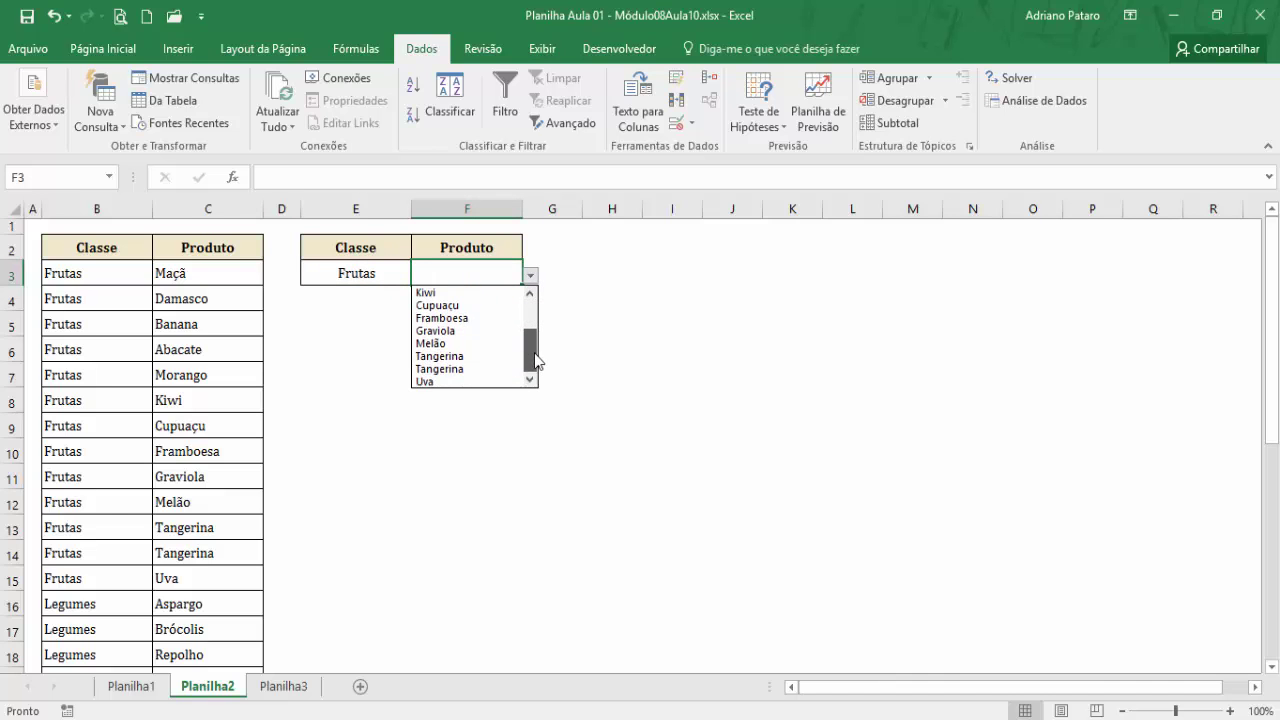
pyautogui.scroll(2, 500, 320)
pyautogui.click(450, 292)
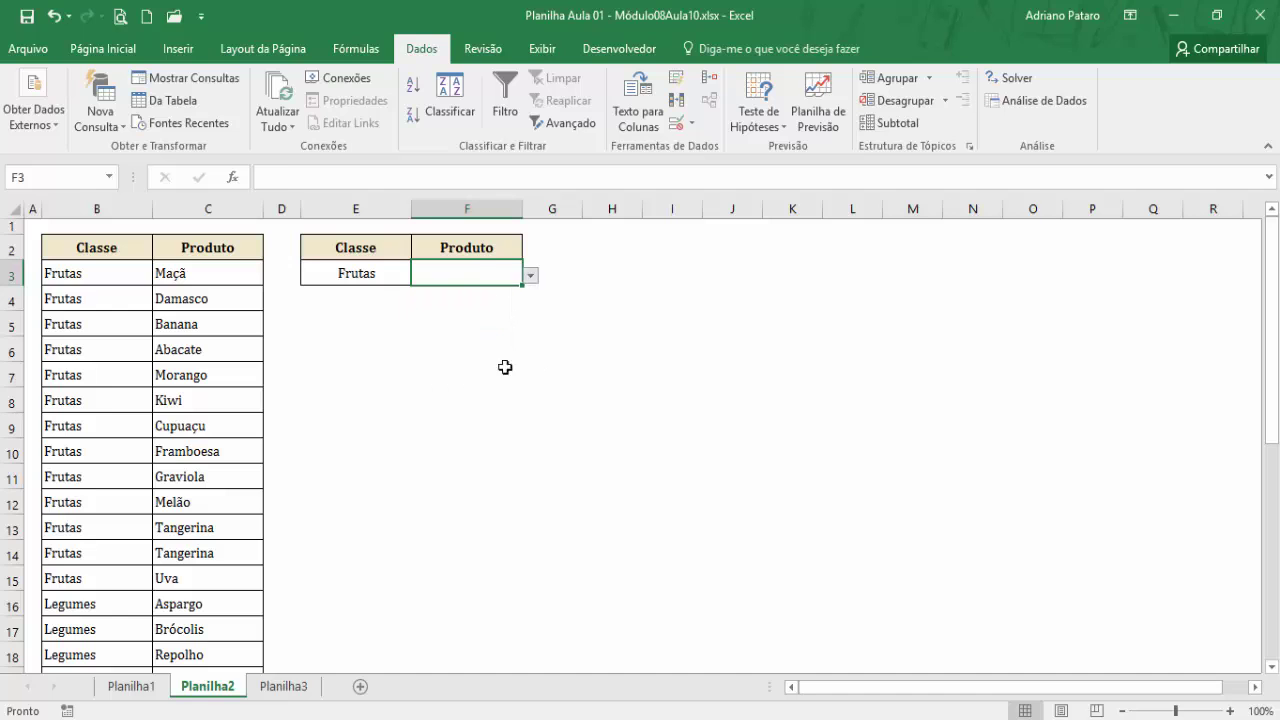
# Step: Switch the Classe in E3 to Legumes and pick Aspargo from the Produto list in F3
pyautogui.click(380, 277)
pyautogui.click(420, 277)
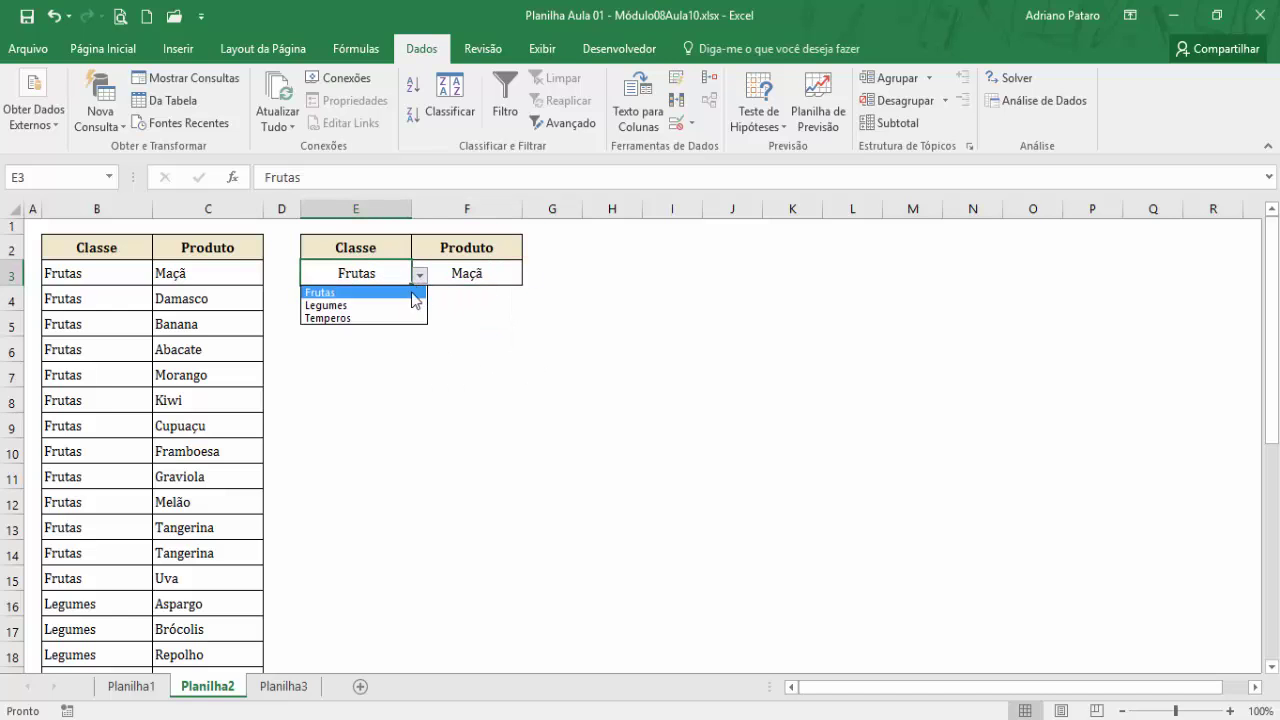
pyautogui.click(400, 290)
pyautogui.click(494, 281)
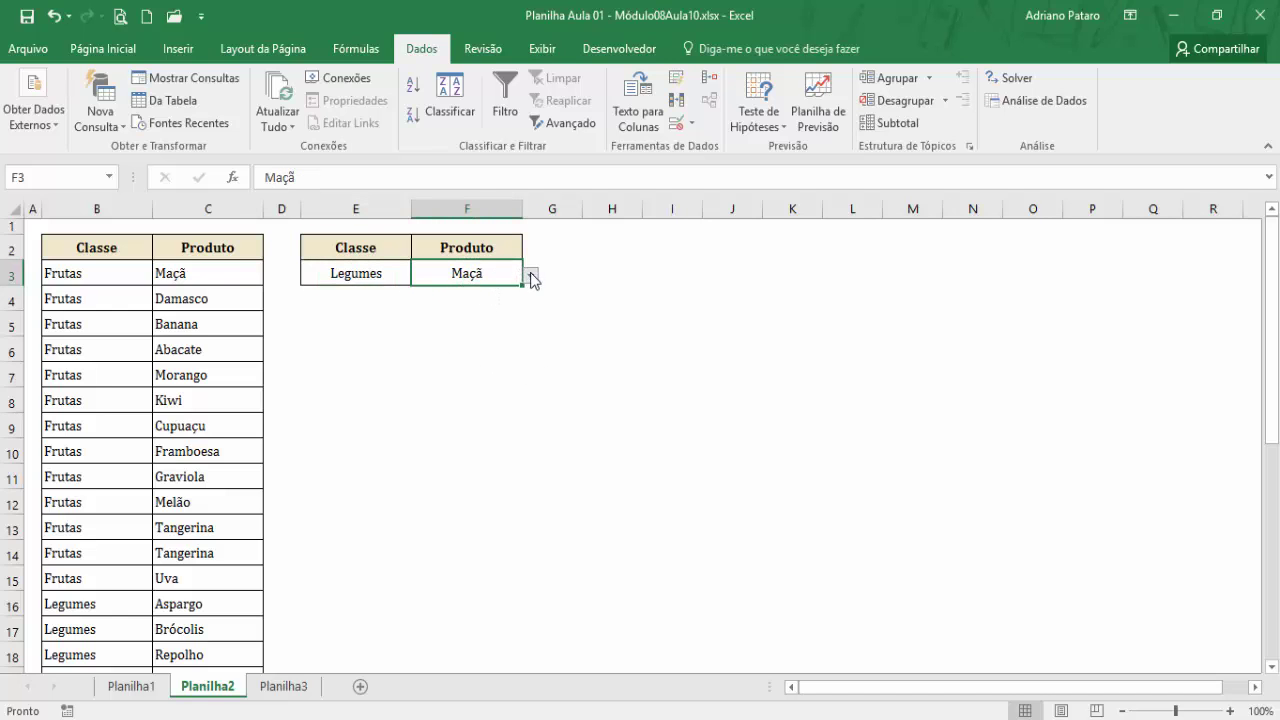
pyautogui.click(530, 275)
pyautogui.moveTo(530, 322); pyautogui.dragTo(530, 355)
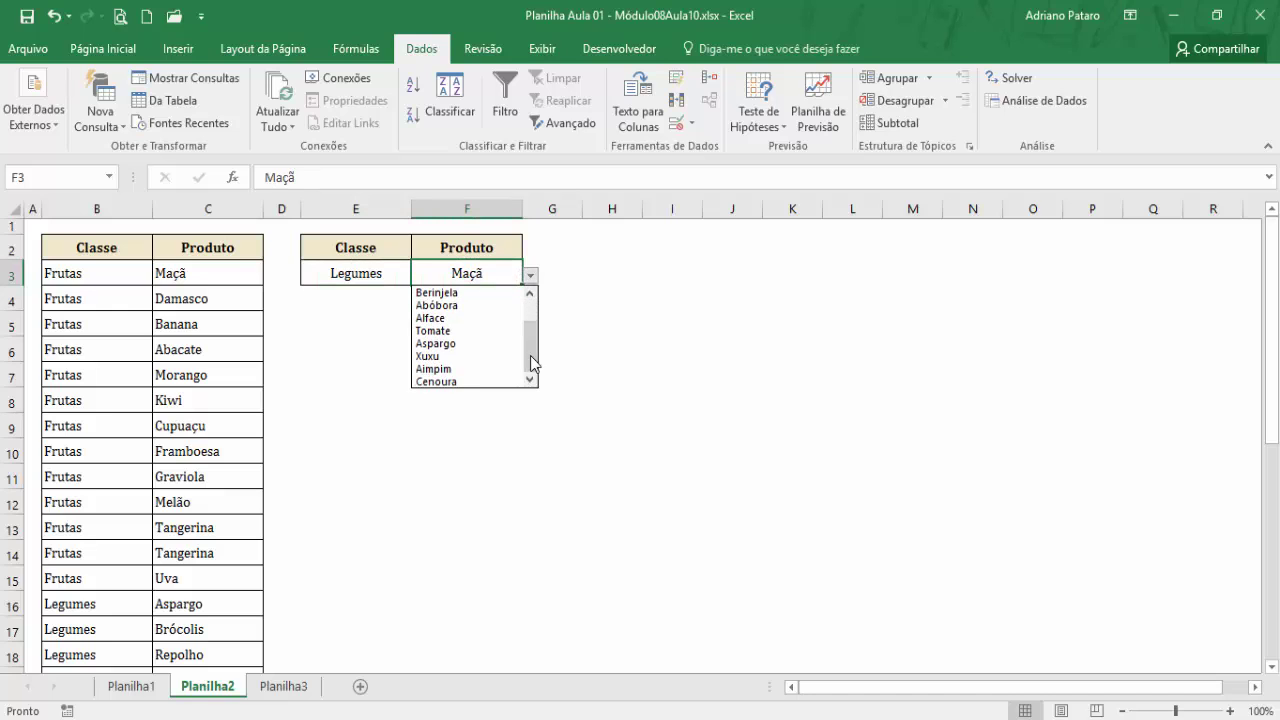
pyautogui.click(484, 352)
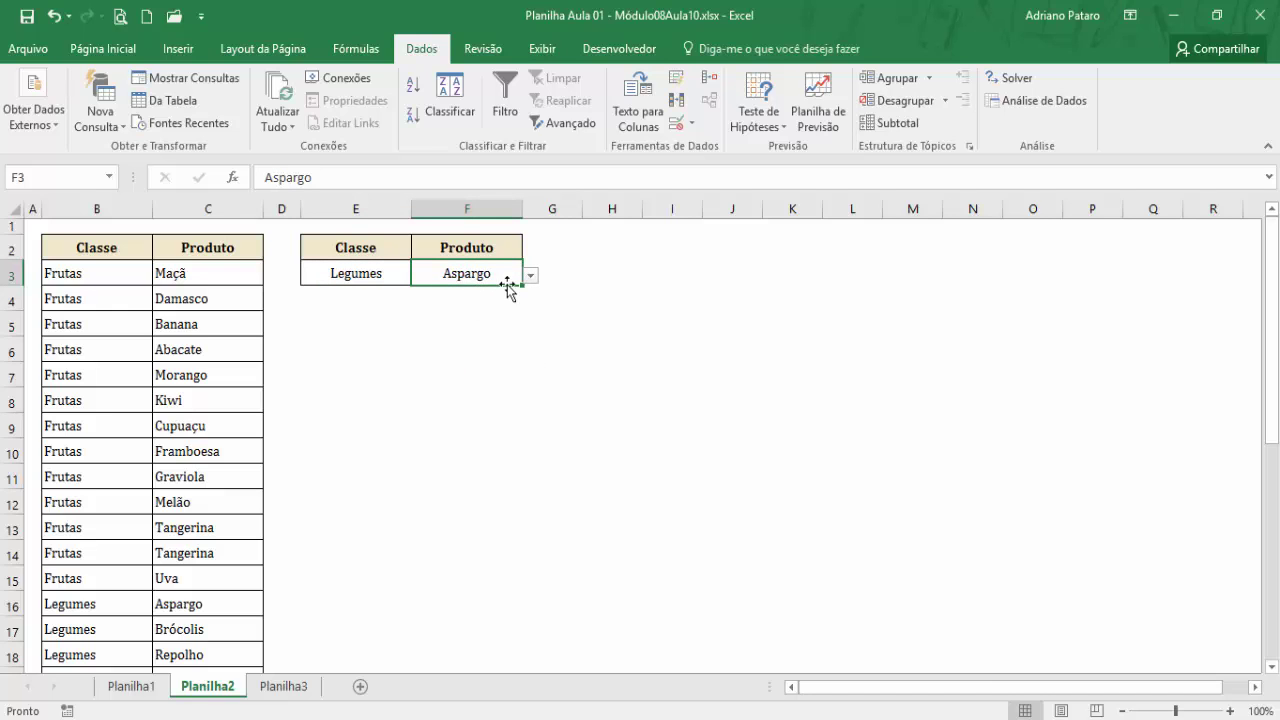
# Step: Check which Produto cells the defined name Legumes covers and compare them with the choice in E3
pyautogui.click(386, 273)
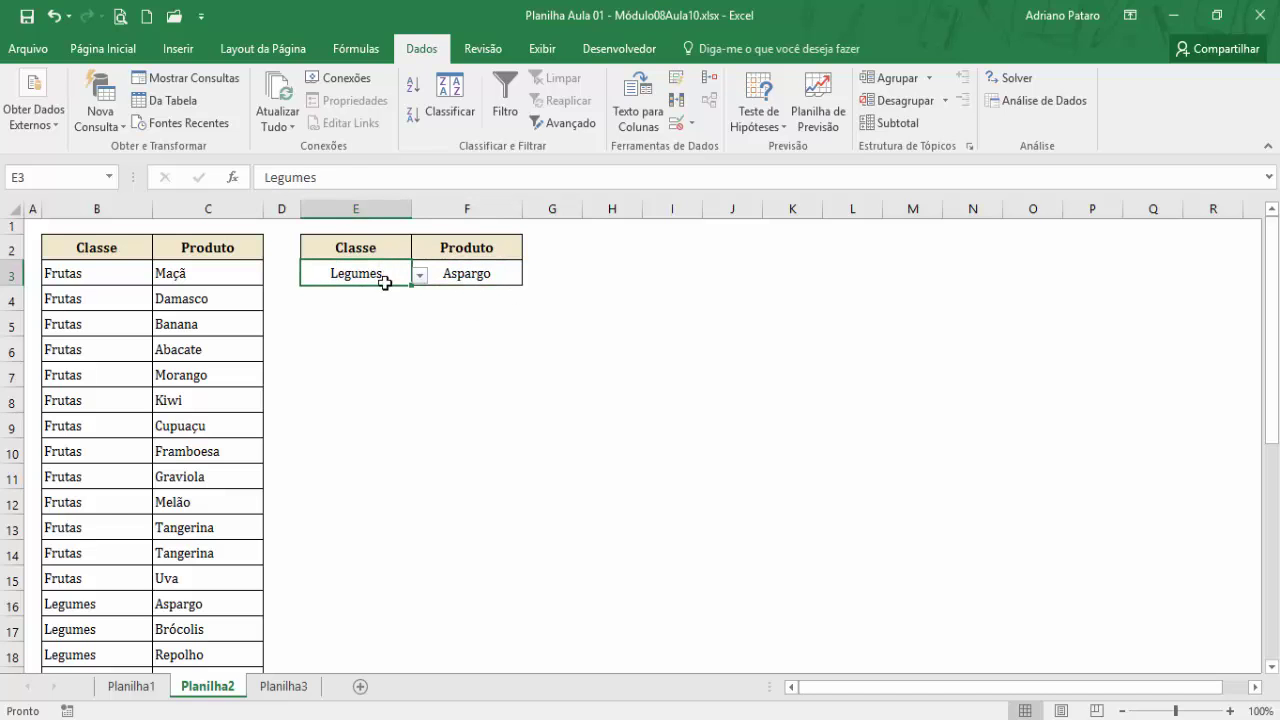
pyautogui.click(110, 177)
pyautogui.scroll(1, 60, 240)
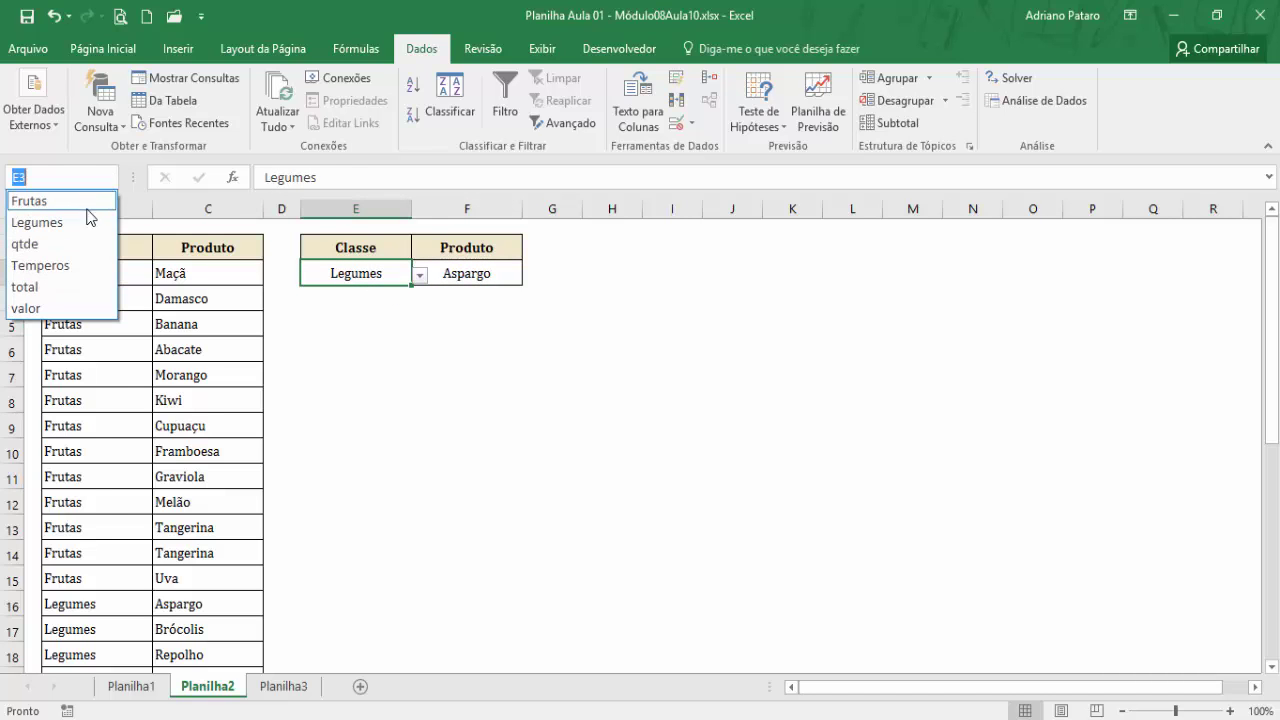
pyautogui.click(40, 220)
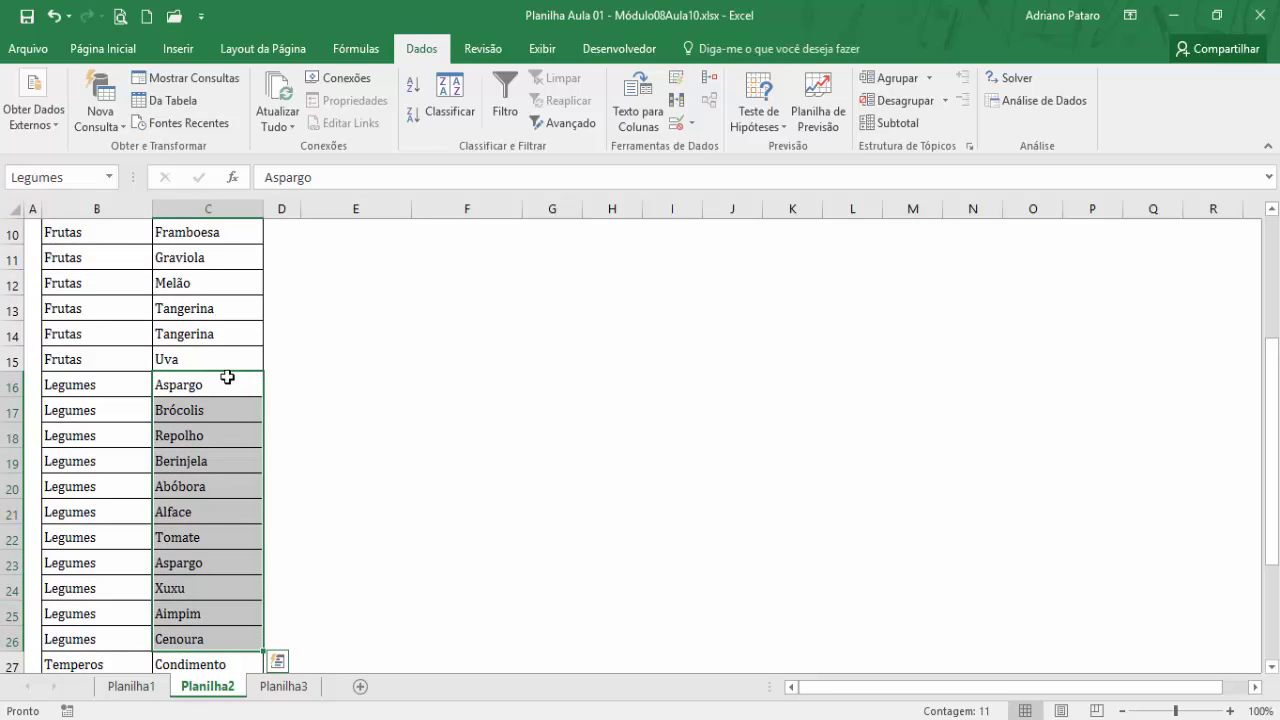
pyautogui.scroll(3, 400, 470)
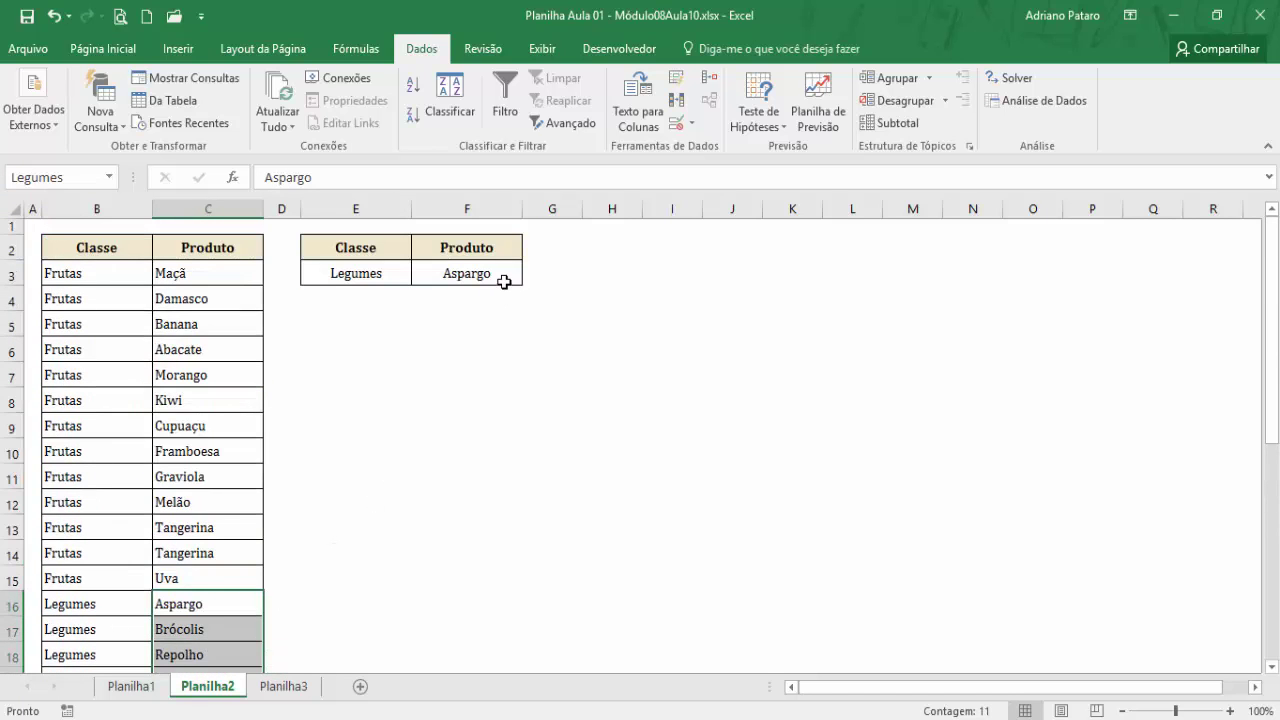
# Step: Set the Classe in E3 to Frutas and check which Produto cells the defined name Frutas covers
pyautogui.click(355, 274)
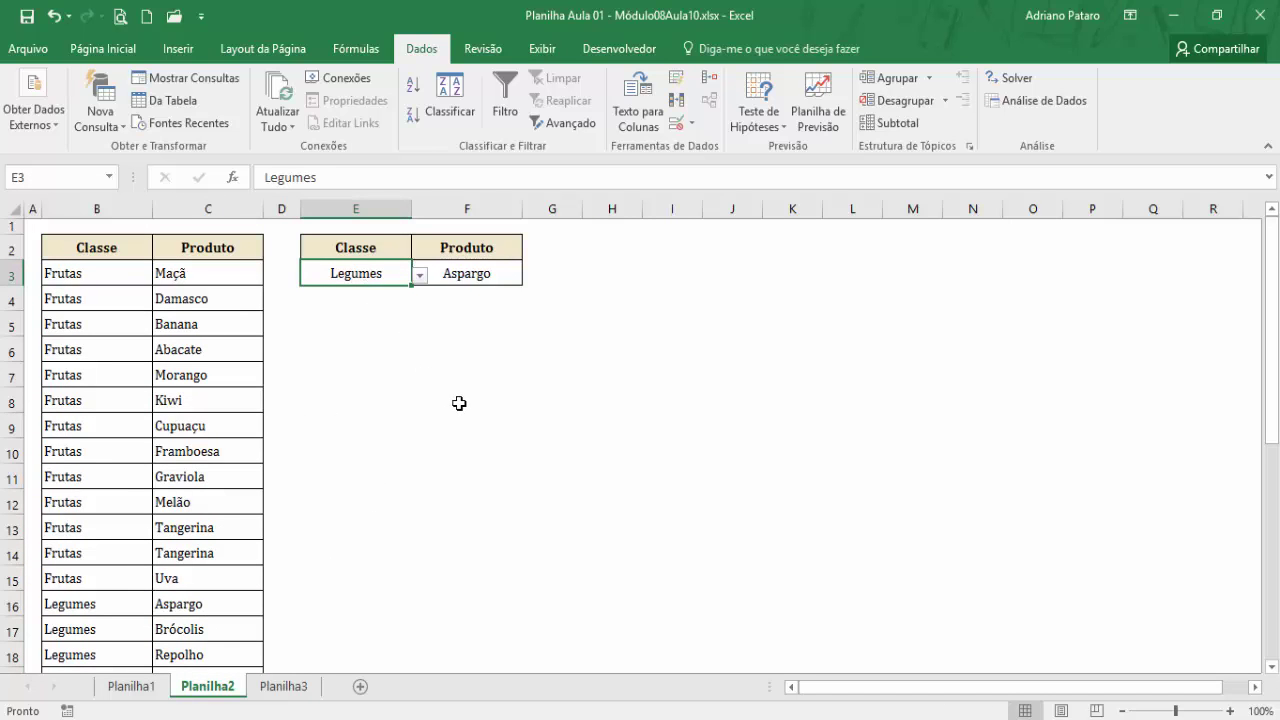
pyautogui.click(420, 274)
pyautogui.click(394, 293)
pyautogui.click(466, 272)
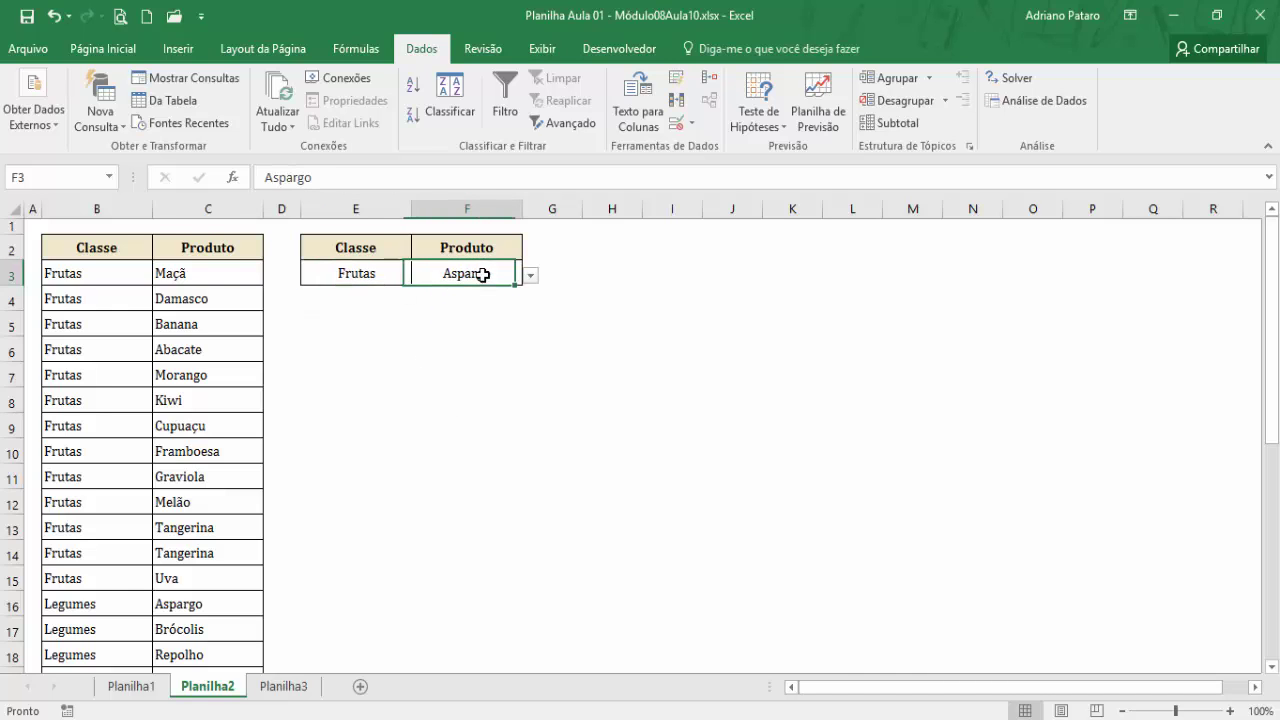
pyautogui.click(108, 177)
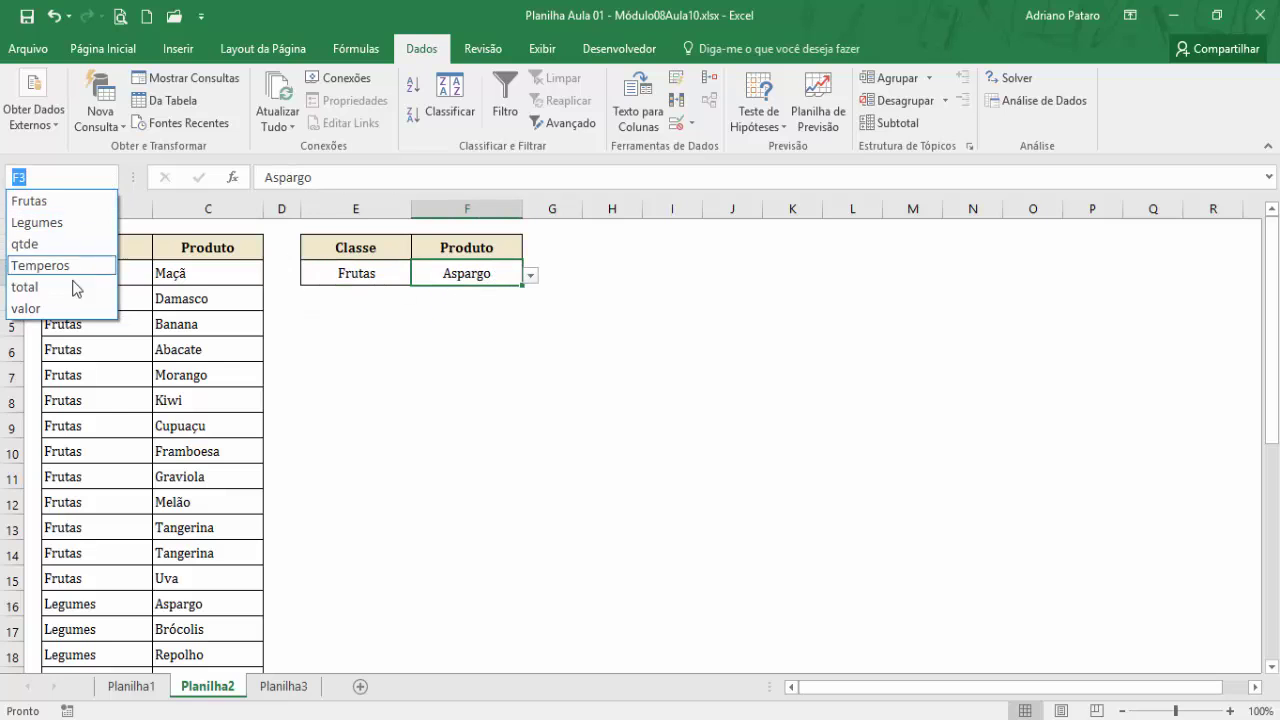
pyautogui.click(76, 206)
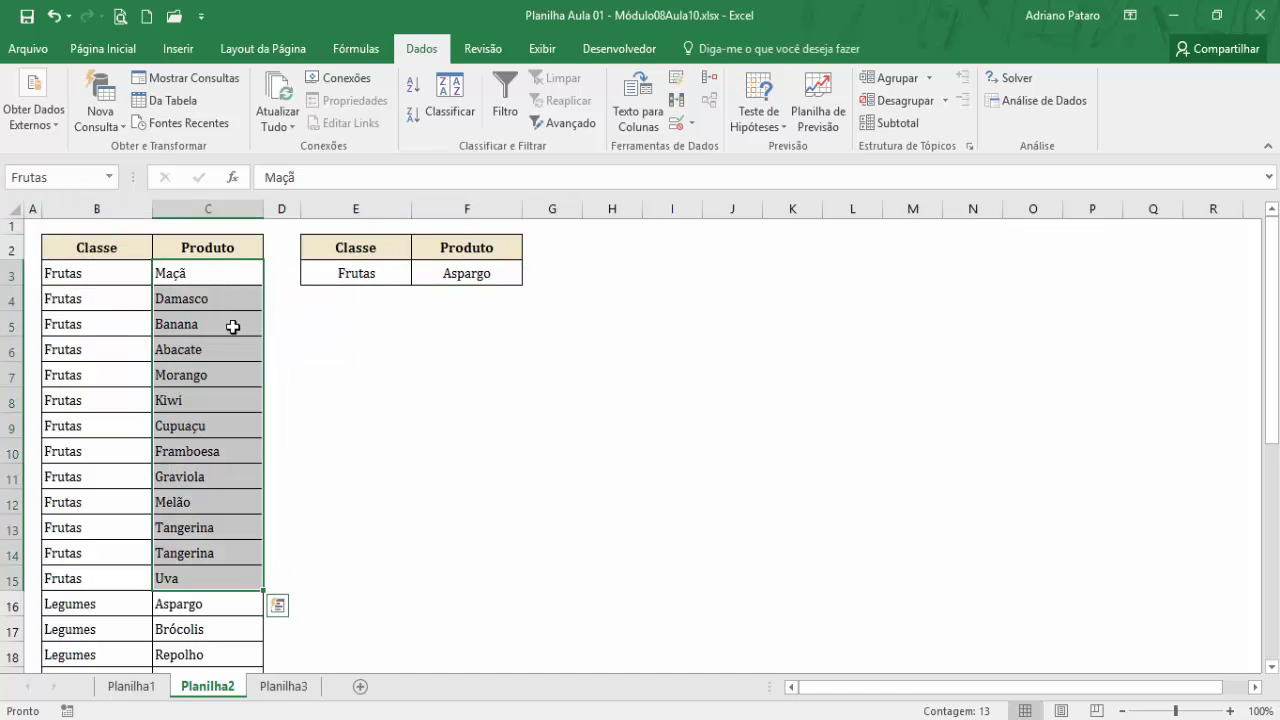
# Step: Pick Maçã from the dependent Produto list in F3
pyautogui.click(469, 268)
pyautogui.click(532, 275)
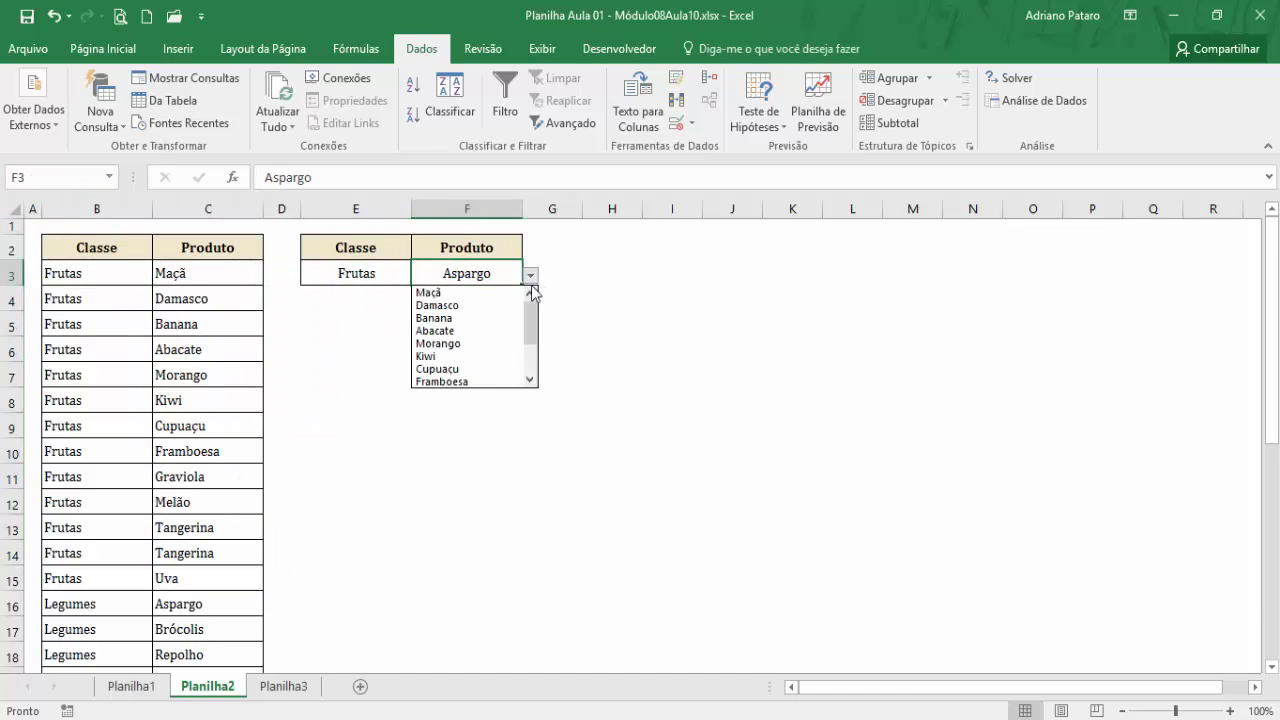
pyautogui.click(519, 293)
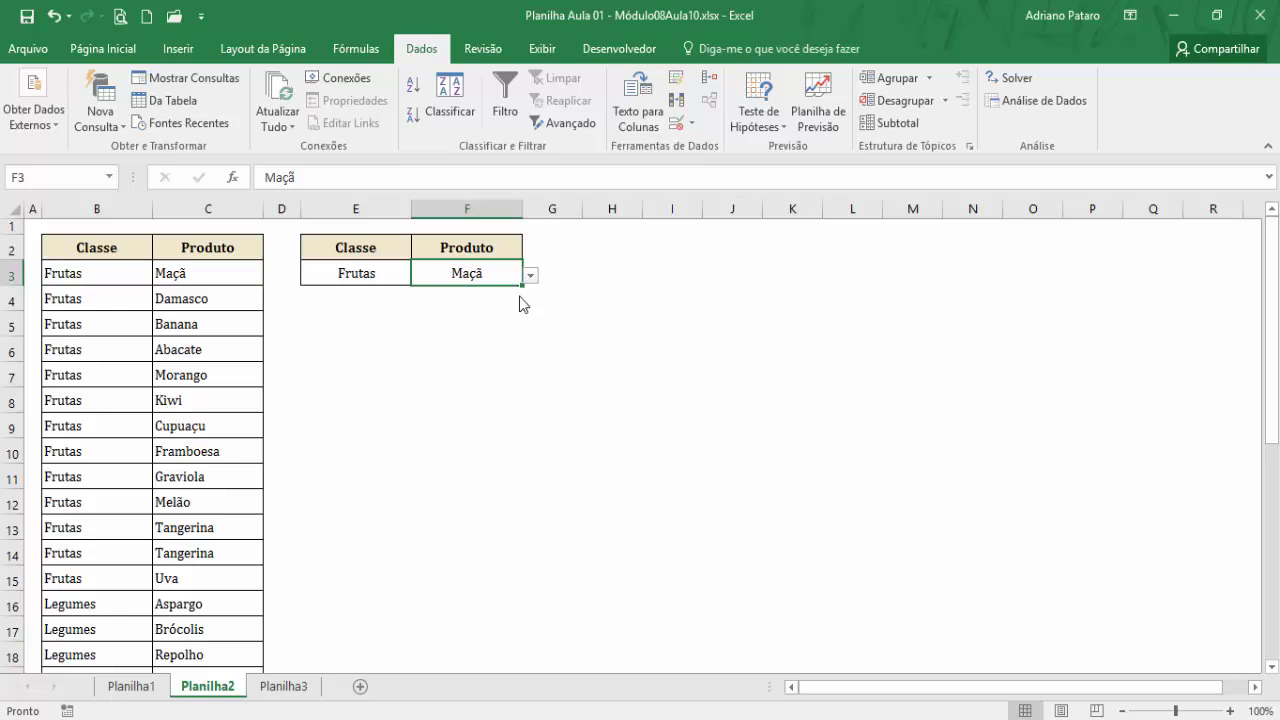
# Step: Change the Classe in E3 to Legumes and select Xuxu as the Produto in F3
pyautogui.click(396, 276)
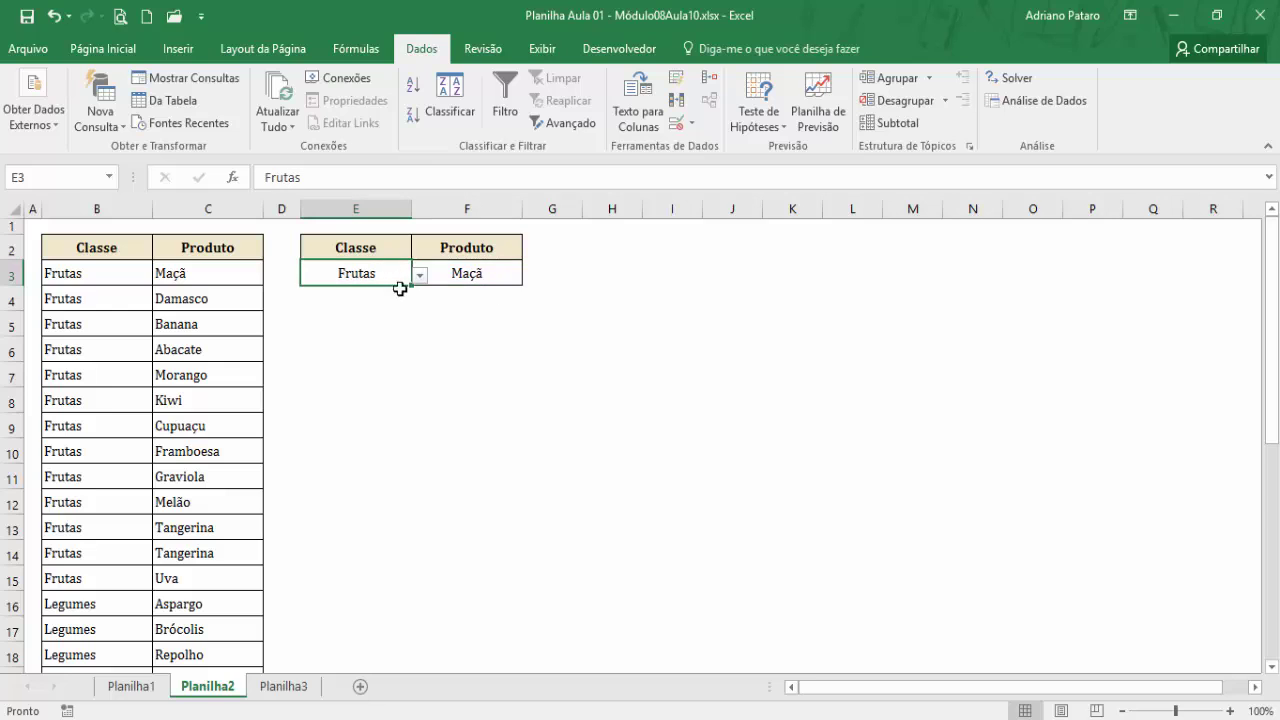
pyautogui.click(420, 275)
pyautogui.click(400, 303)
pyautogui.click(505, 280)
pyautogui.click(531, 276)
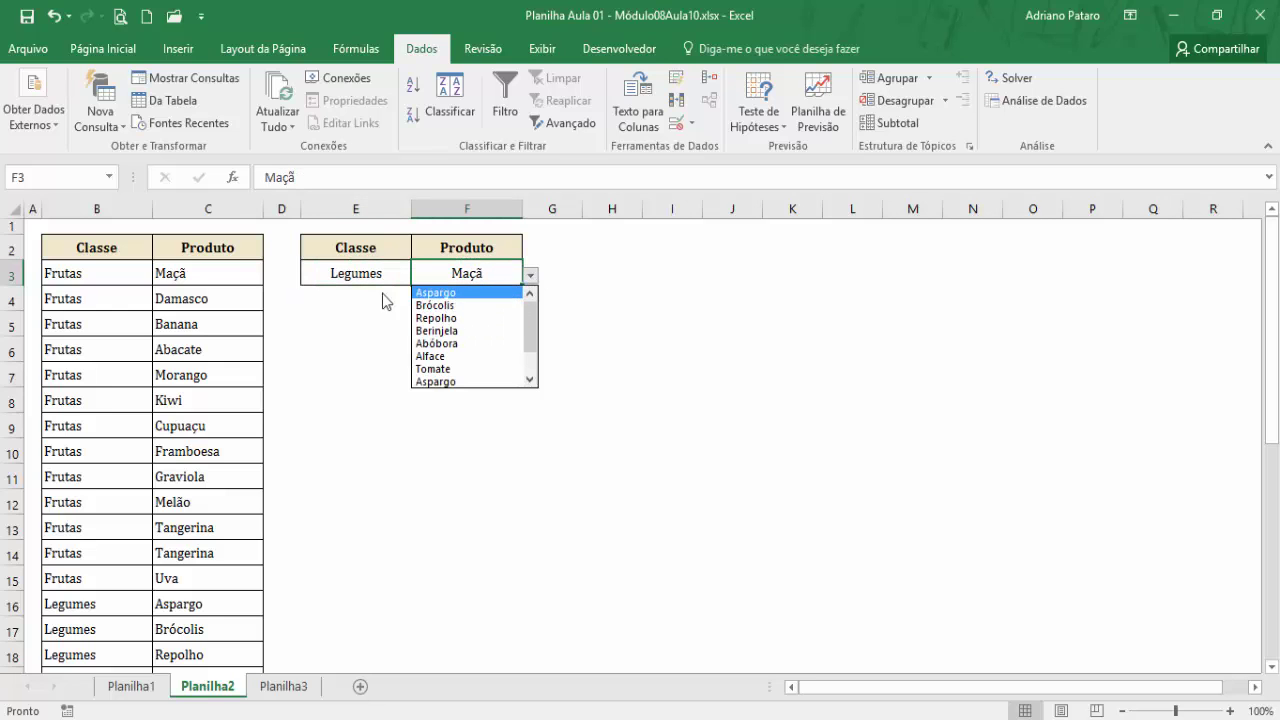
pyautogui.moveTo(530, 325); pyautogui.dragTo(530, 362)
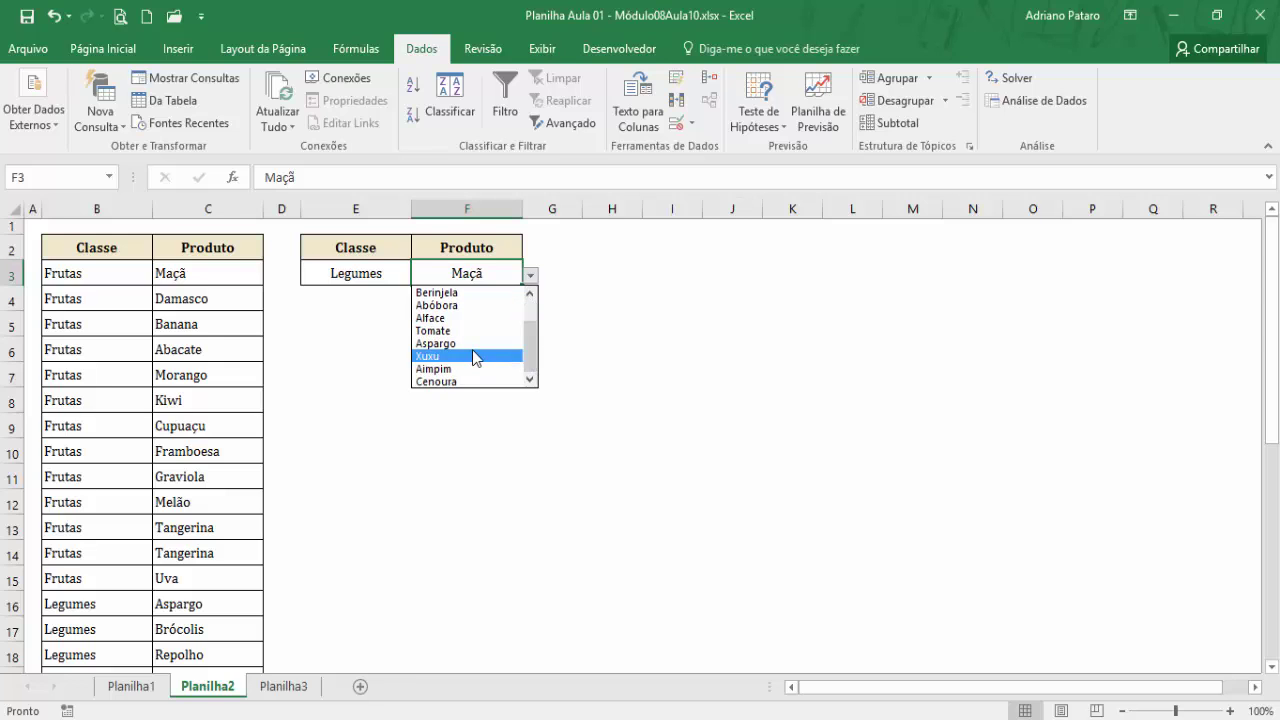
pyautogui.click(450, 356)
# Step: Set the Classe in E3 to Temperos and the Produto in F3 to Erva Doce
pyautogui.click(388, 277)
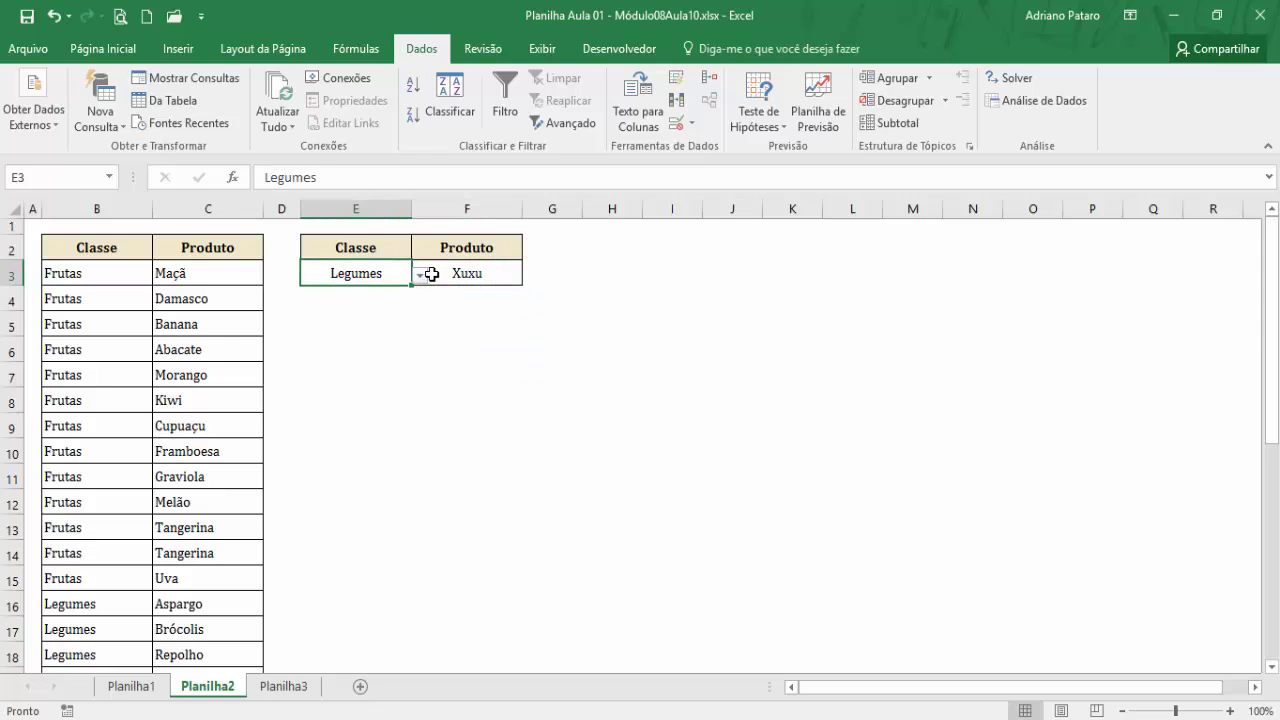
pyautogui.click(430, 275)
pyautogui.click(397, 275)
pyautogui.click(420, 276)
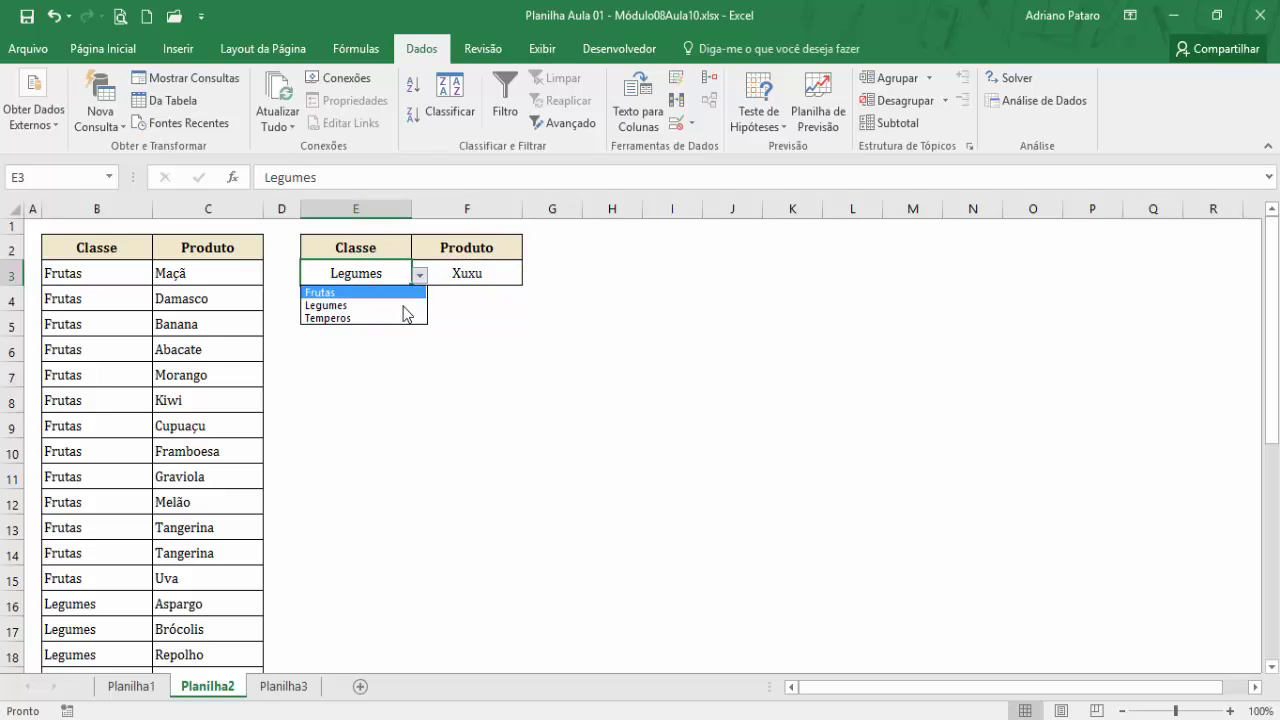
pyautogui.click(396, 318)
pyautogui.click(492, 274)
pyautogui.click(529, 276)
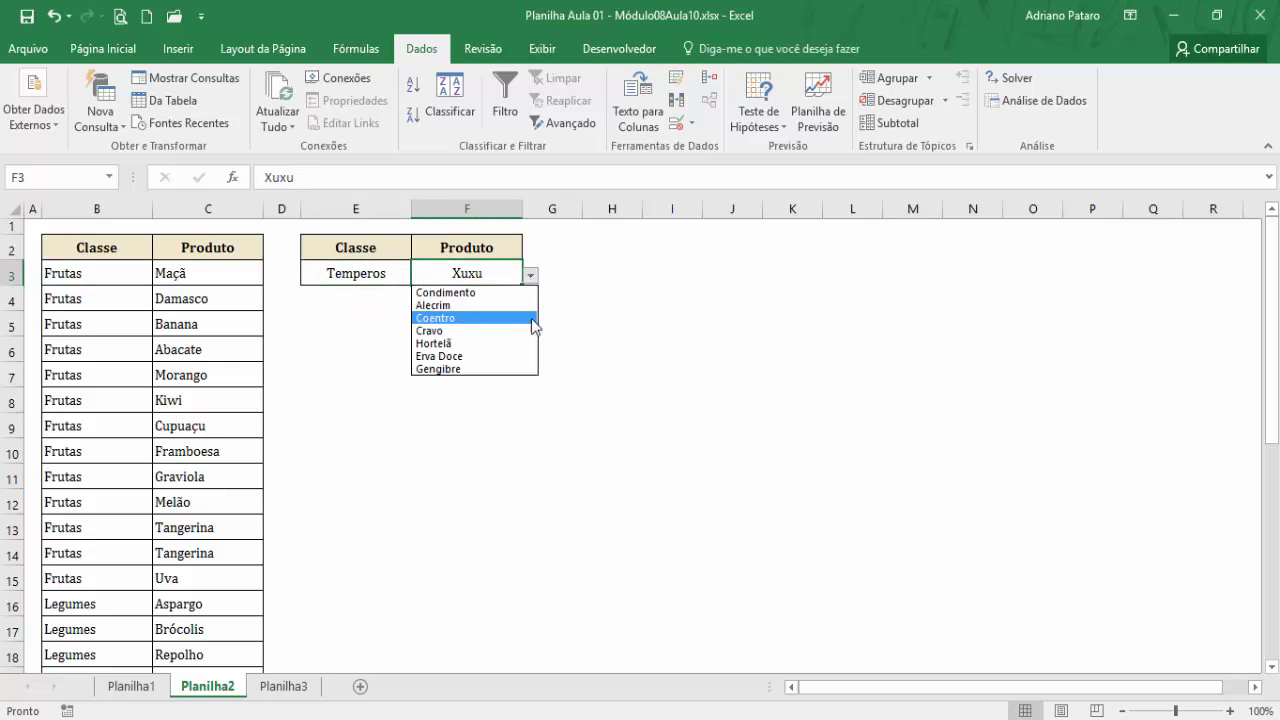
pyautogui.click(469, 357)
pyautogui.click(533, 437)
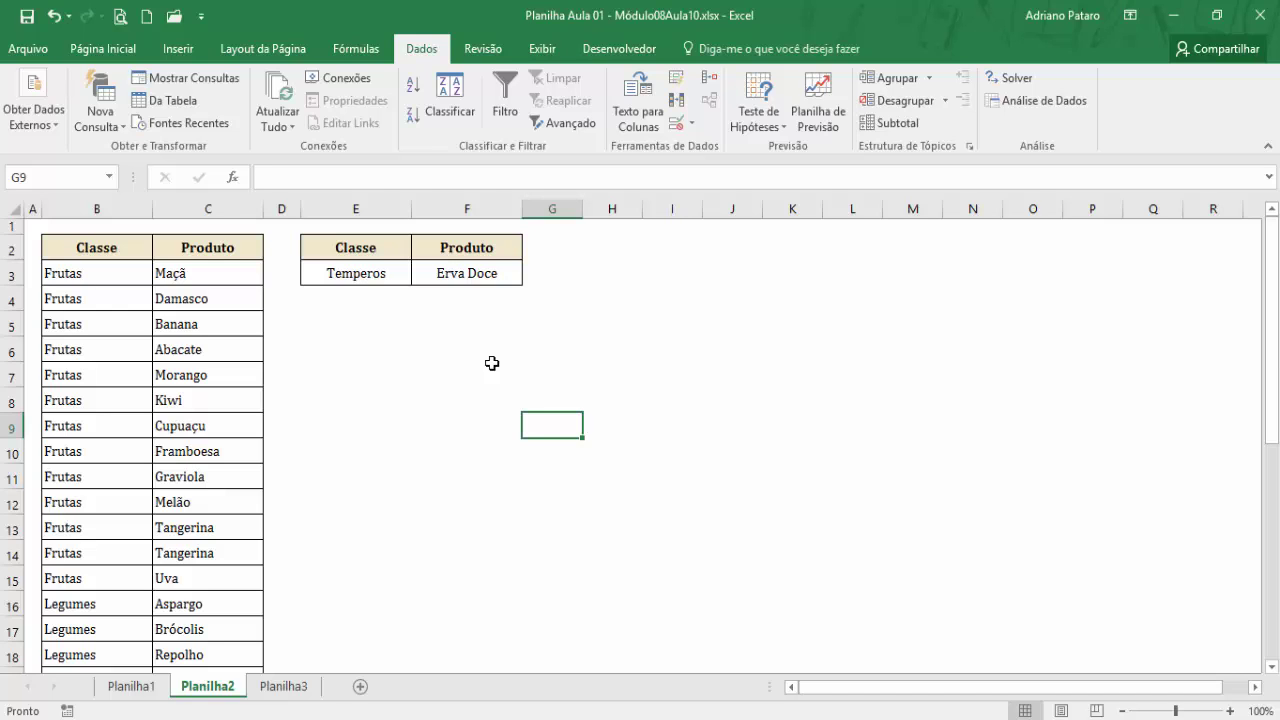
# Step: Open Planilha3 and review the monthly table's header row and the empty Vendedor and Mês lookup cells
pyautogui.click(287, 686)
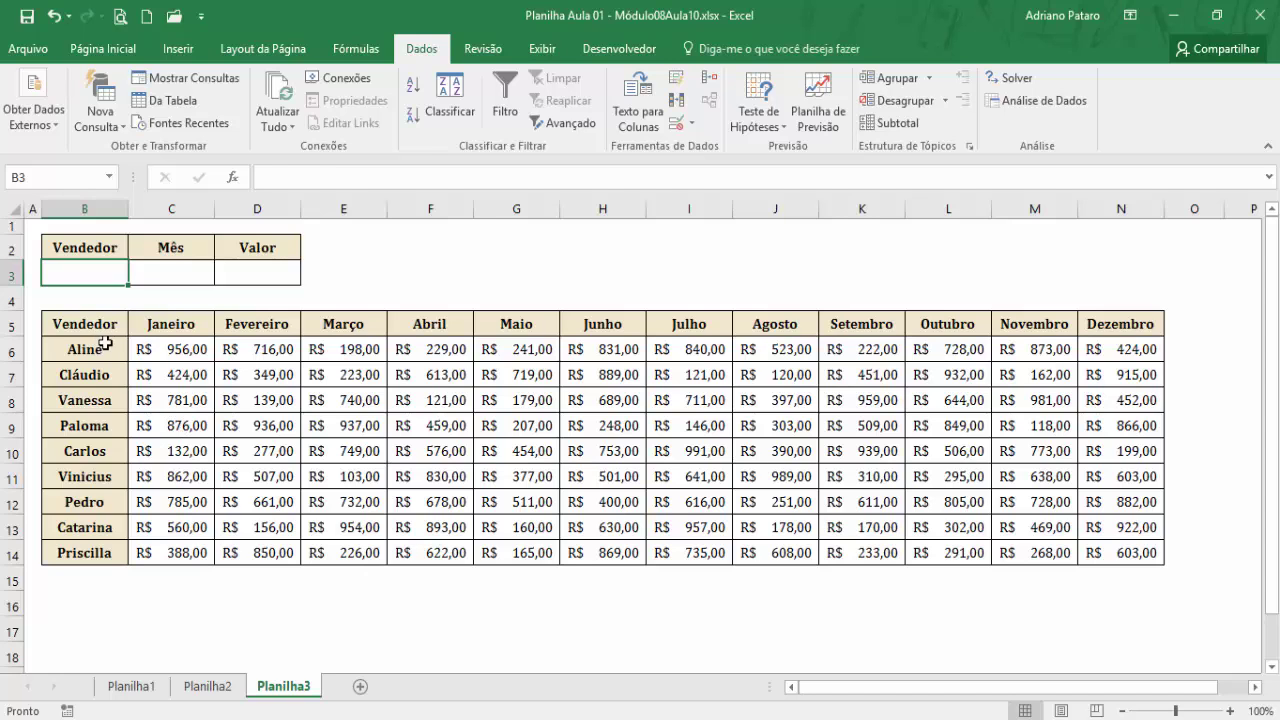
pyautogui.moveTo(104, 326); pyautogui.dragTo(1088, 320)
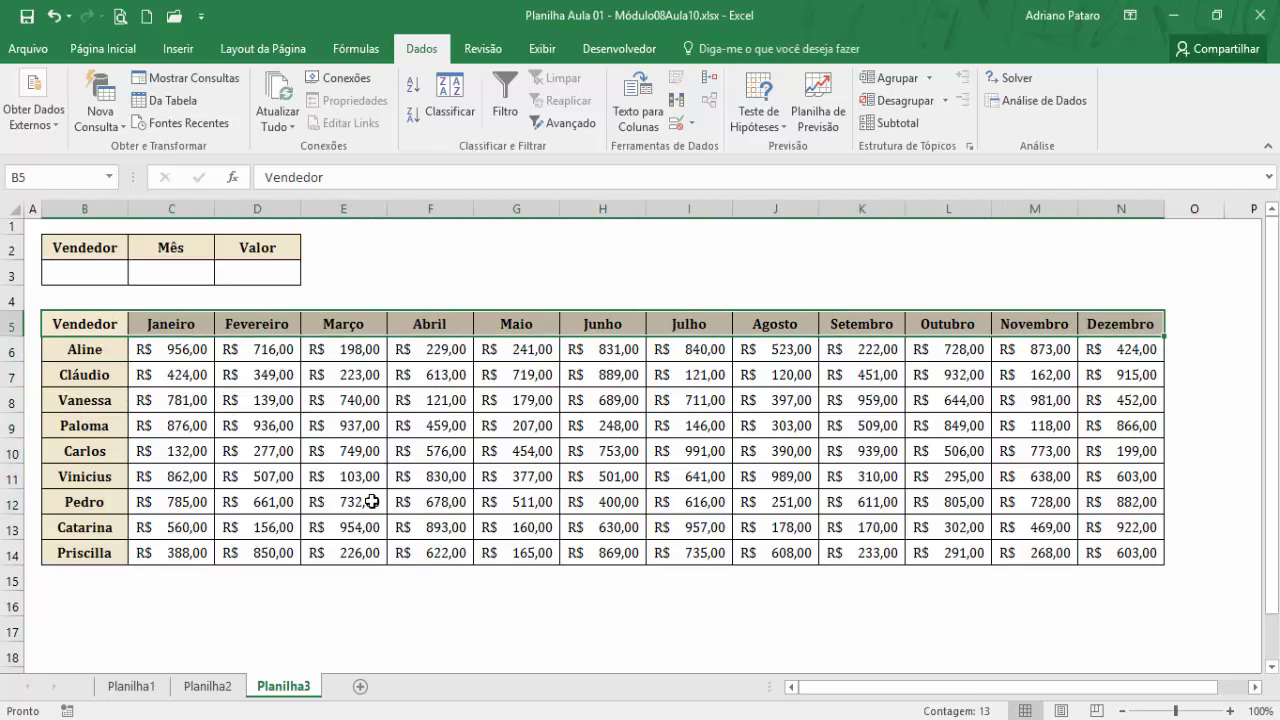
pyautogui.click(96, 273)
pyautogui.click(188, 270)
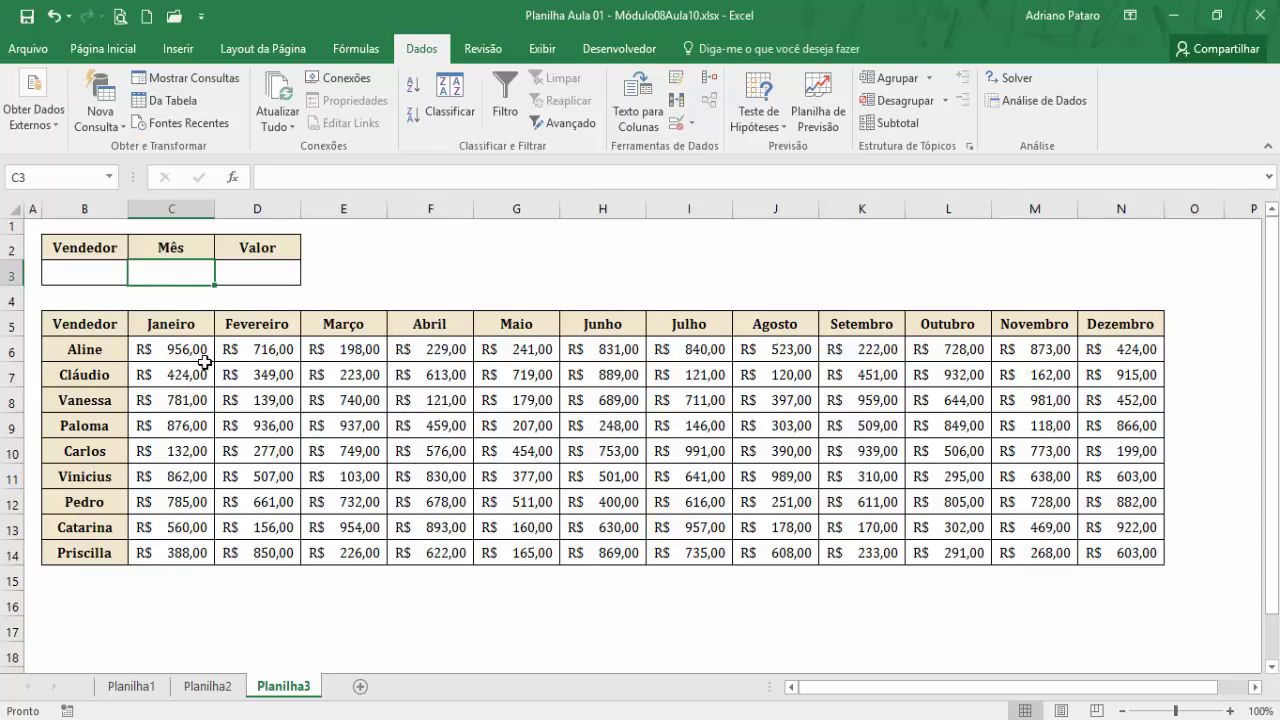
# Step: Enter the row 8 seller's name in B3 and Maio in C3, and trace their intersection in the monthly table
pyautogui.click(108, 277)
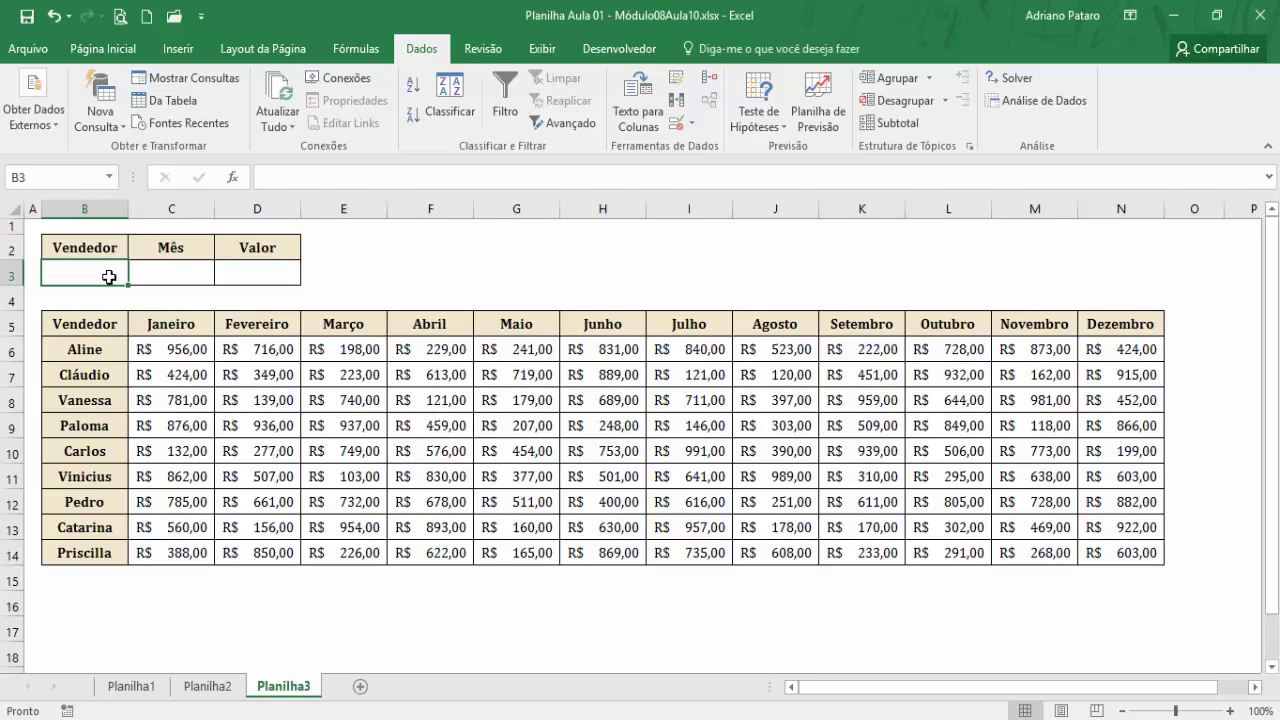
pyautogui.write('Vanessa')
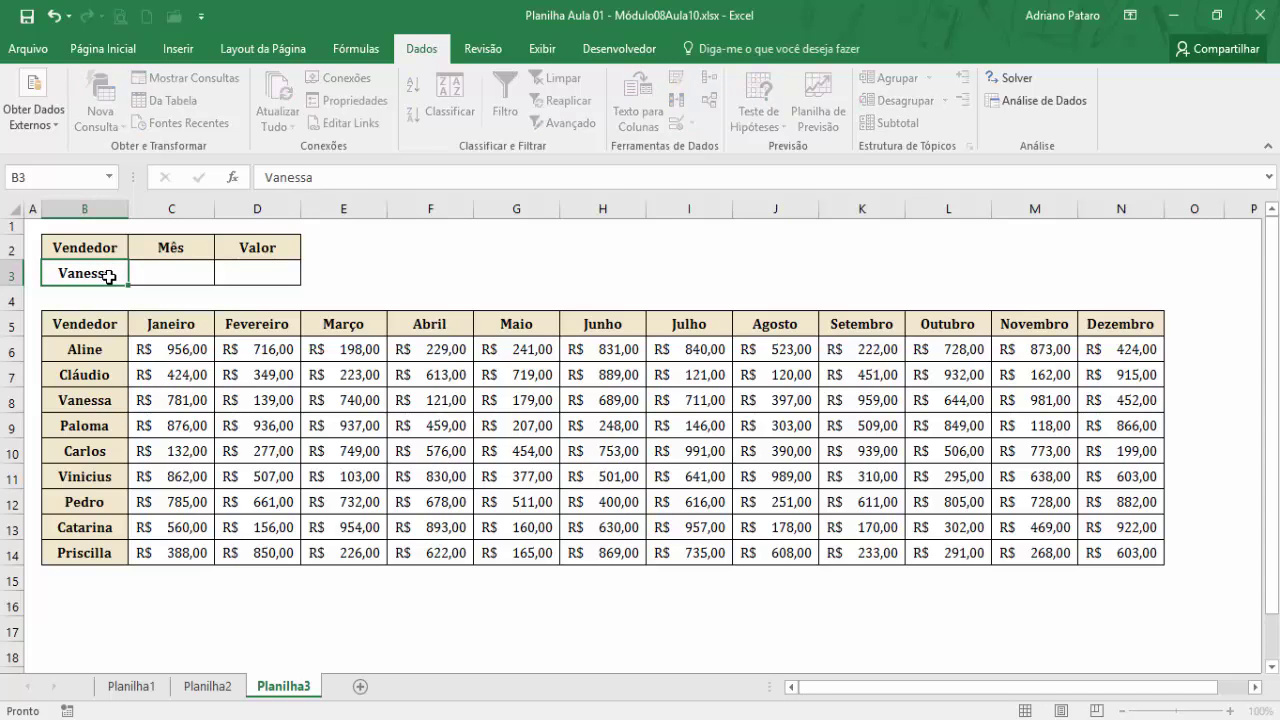
pyautogui.press('Tab')
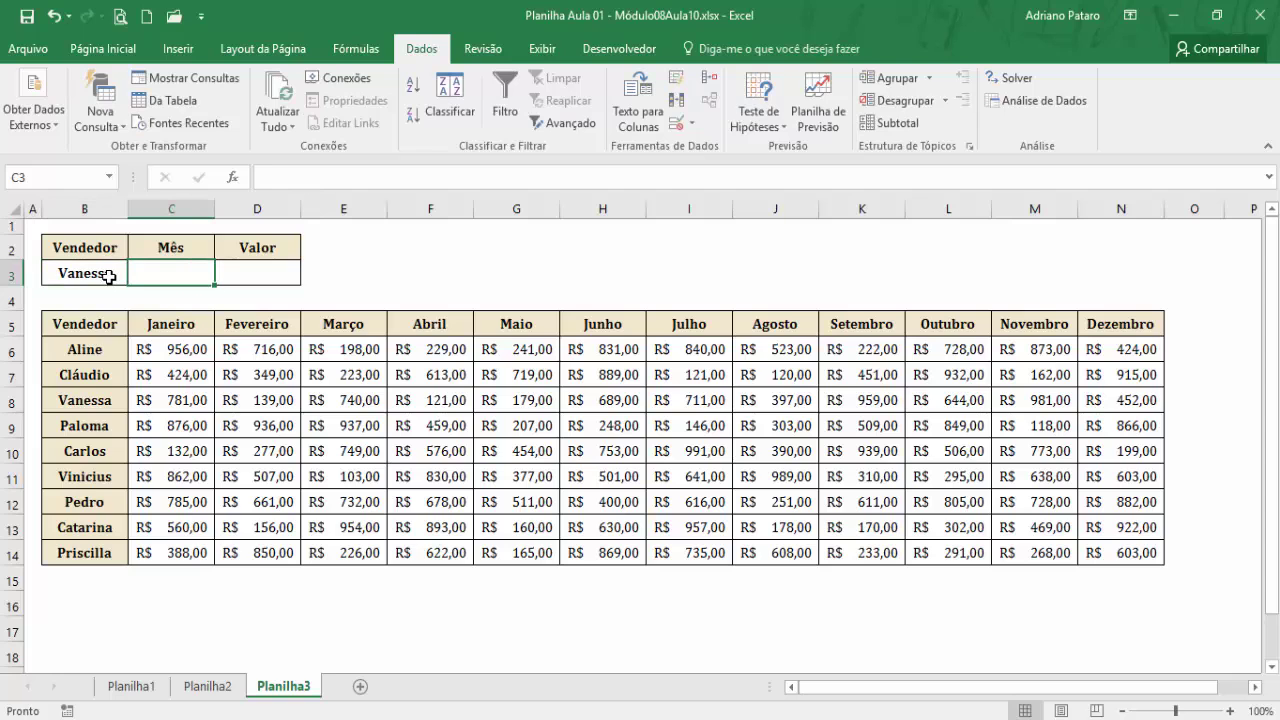
pyautogui.write('Maio')
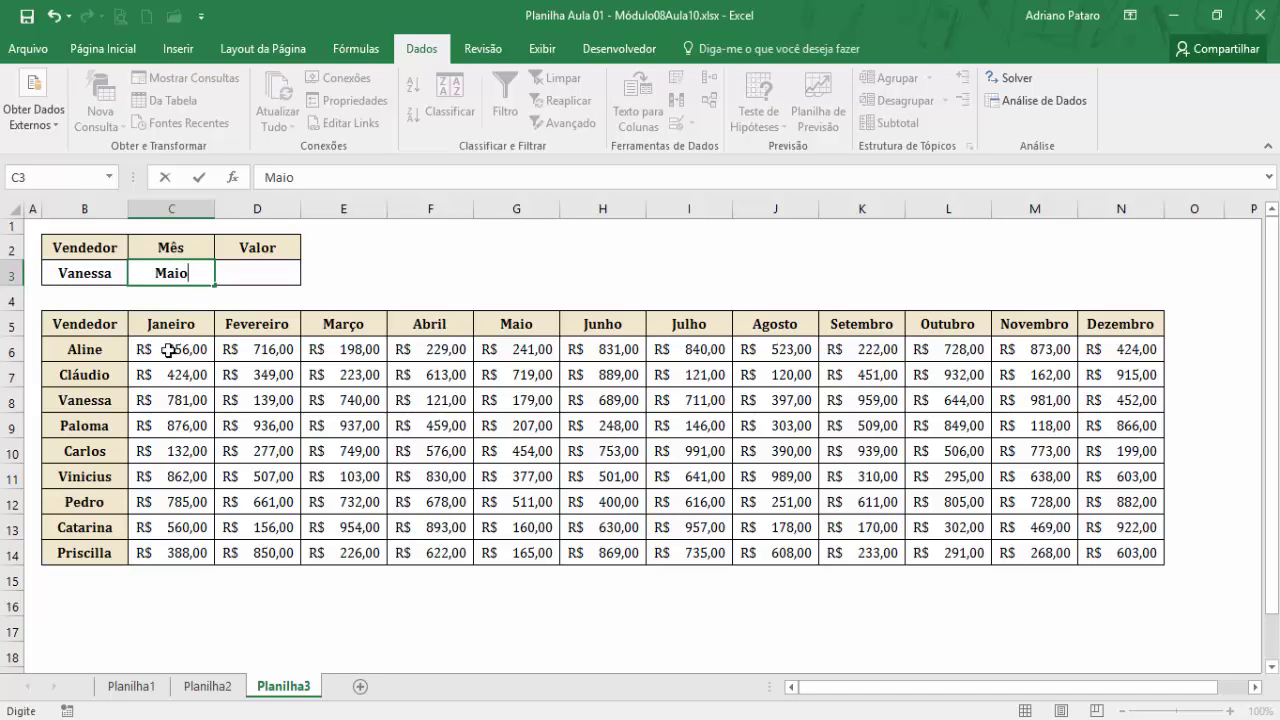
pyautogui.click(280, 264)
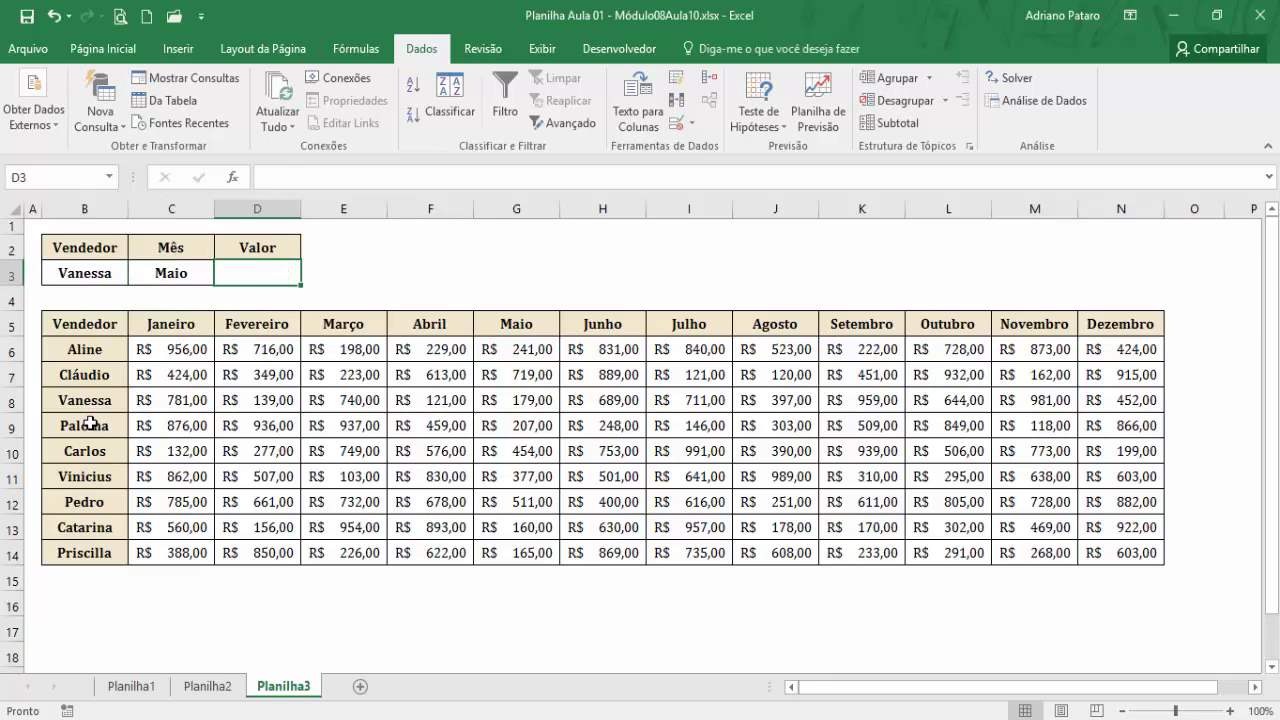
pyautogui.moveTo(100, 400); pyautogui.dragTo(511, 398)
pyautogui.moveTo(549, 324); pyautogui.dragTo(533, 549)
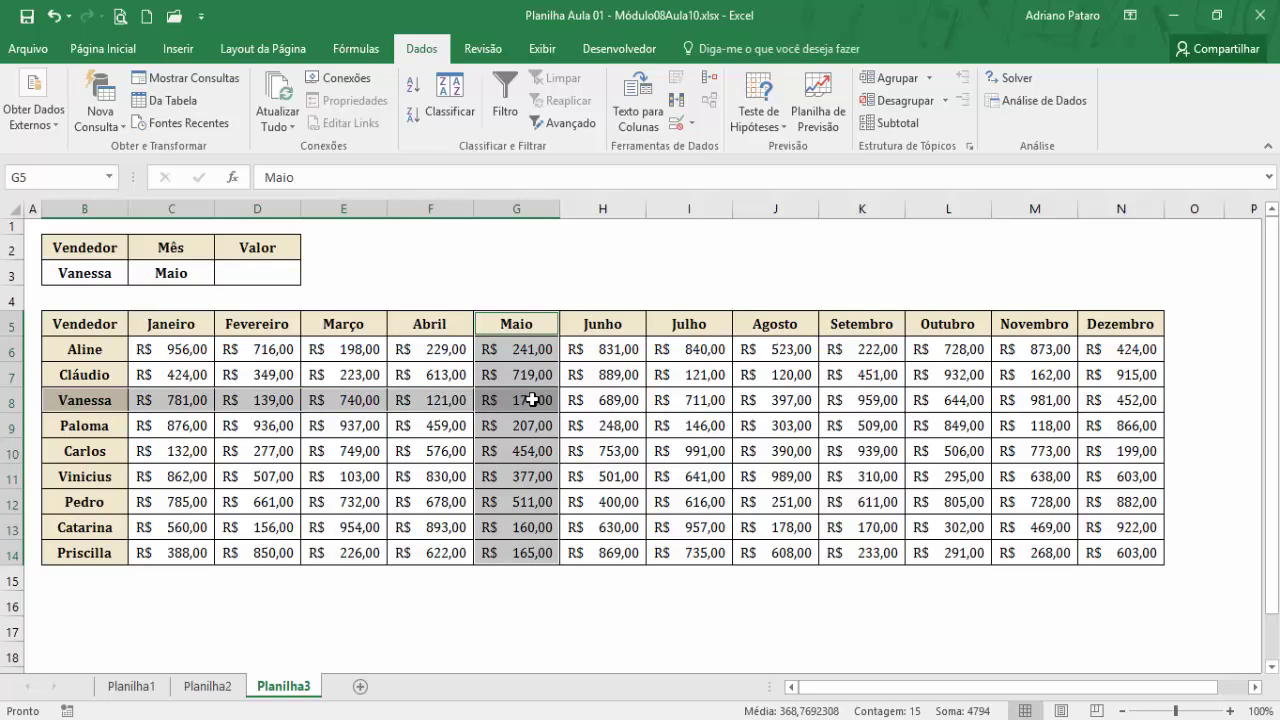
# Step: Change the Mês in C3 to Dezembro
pyautogui.click(172, 270)
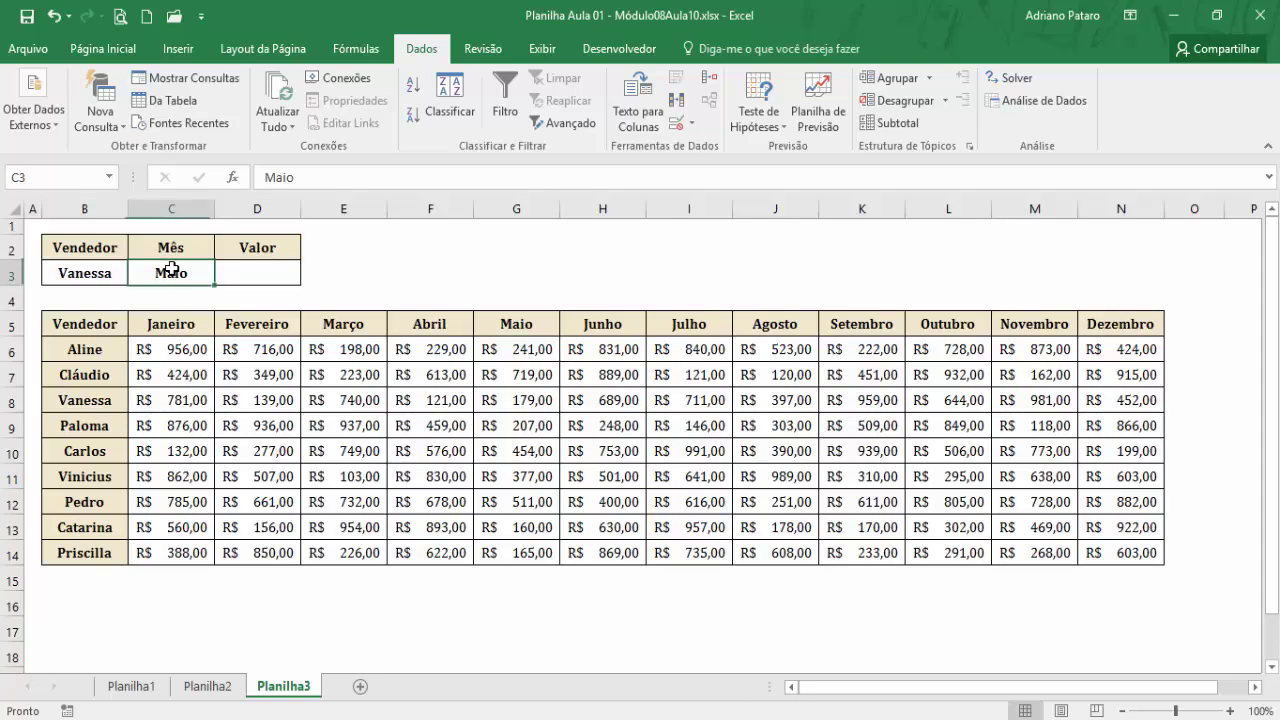
pyautogui.write('Deze')
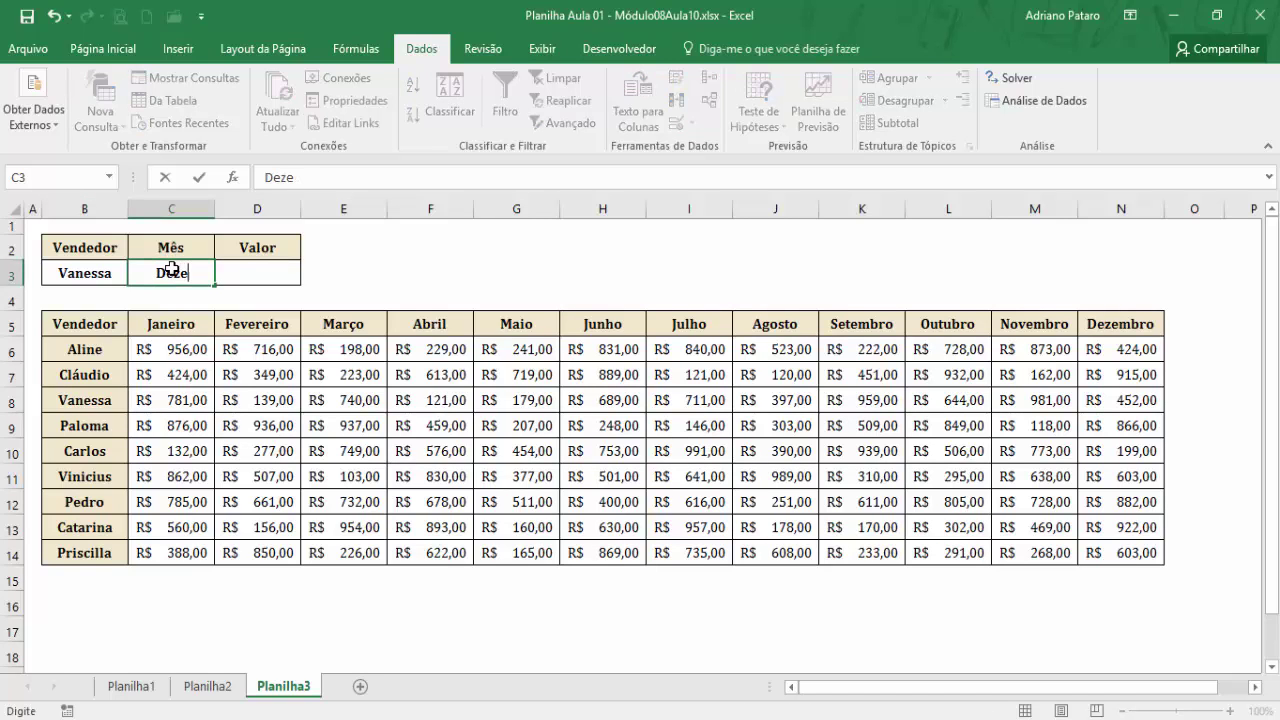
pyautogui.write('mbro')
pyautogui.click(245, 476)
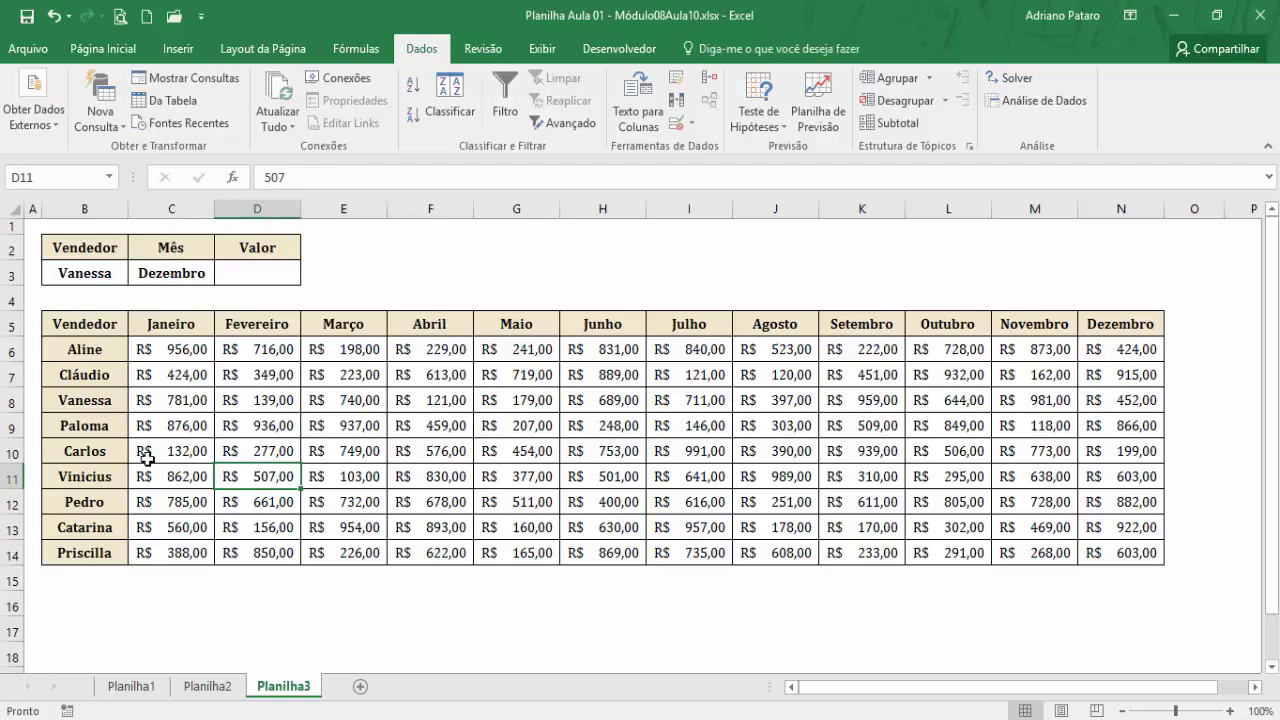
# Step: Trace the chosen seller's row 8 and the Dezembro column to their intersection in N8, then return to the Valor cell D3
pyautogui.click(80, 404)
pyautogui.moveTo(235, 407); pyautogui.dragTo(1118, 388)
pyautogui.moveTo(1137, 323); pyautogui.dragTo(1137, 535)
pyautogui.click(1136, 400)
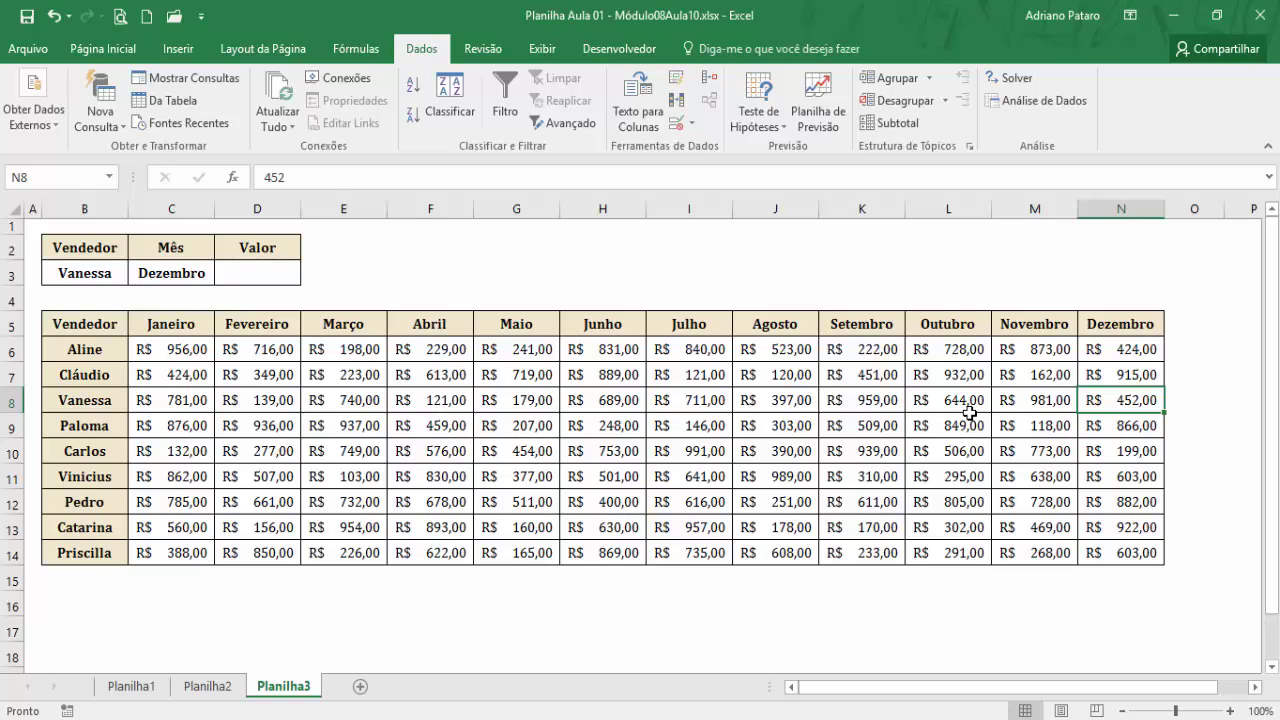
pyautogui.click(278, 280)
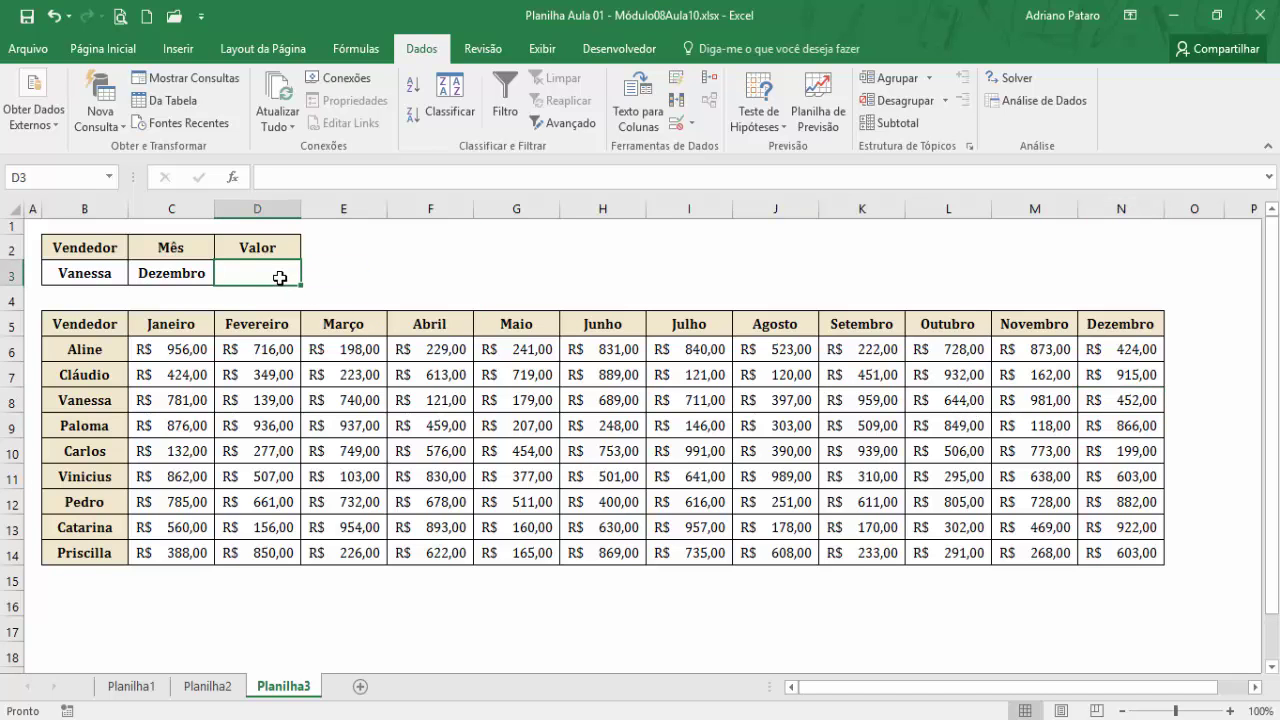
# Step: Check the list of defined names from Planilha1 and Planilha2, and return to Planilha3
pyautogui.click(152, 686)
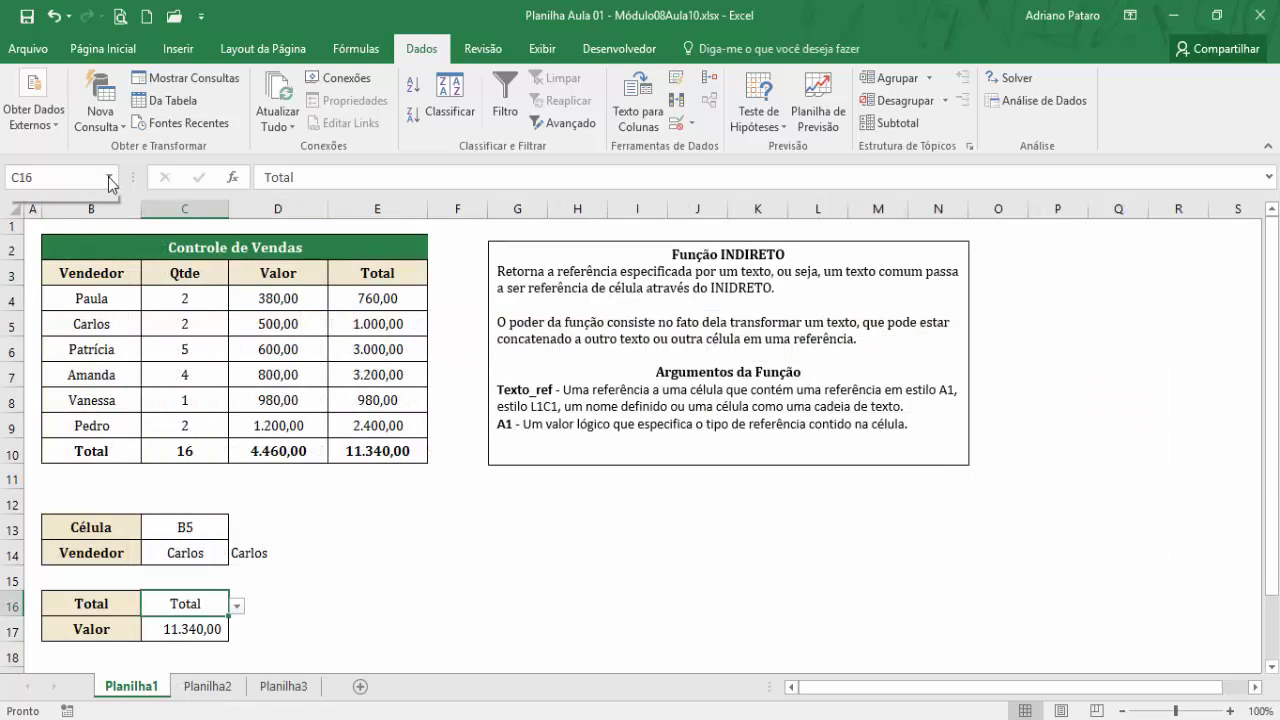
pyautogui.click(109, 177)
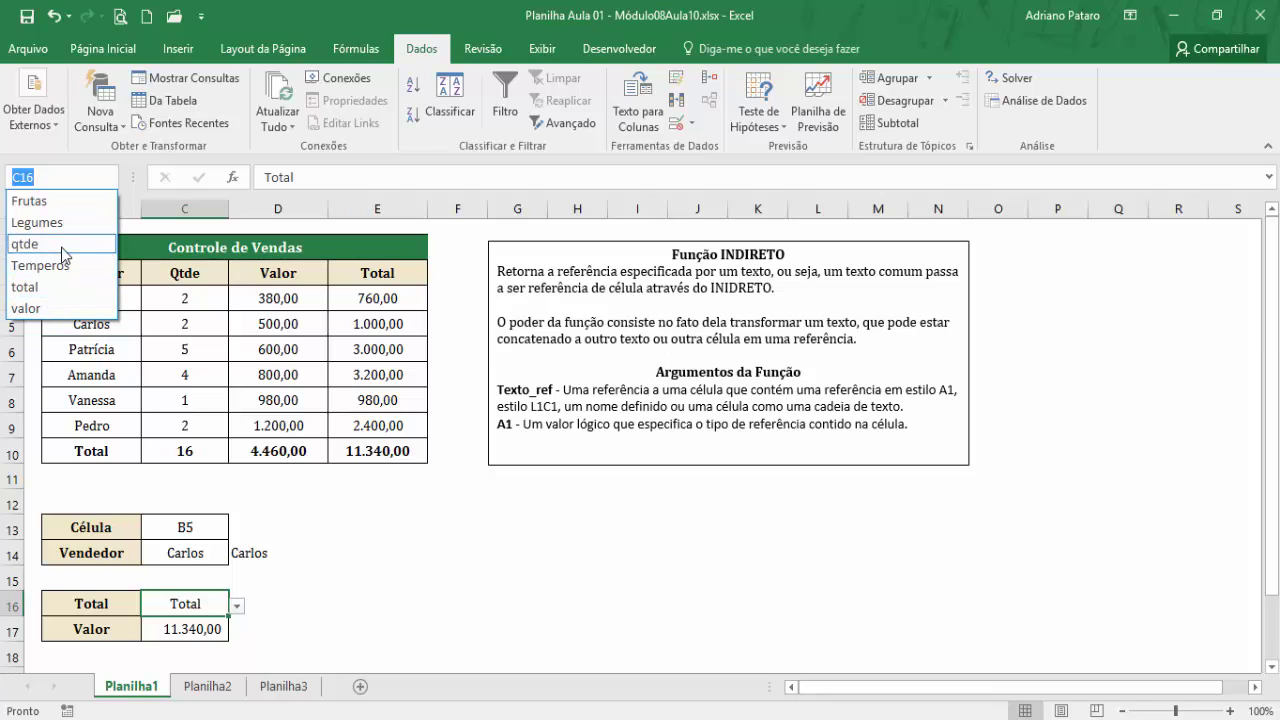
pyautogui.click(205, 686)
pyautogui.click(205, 686)
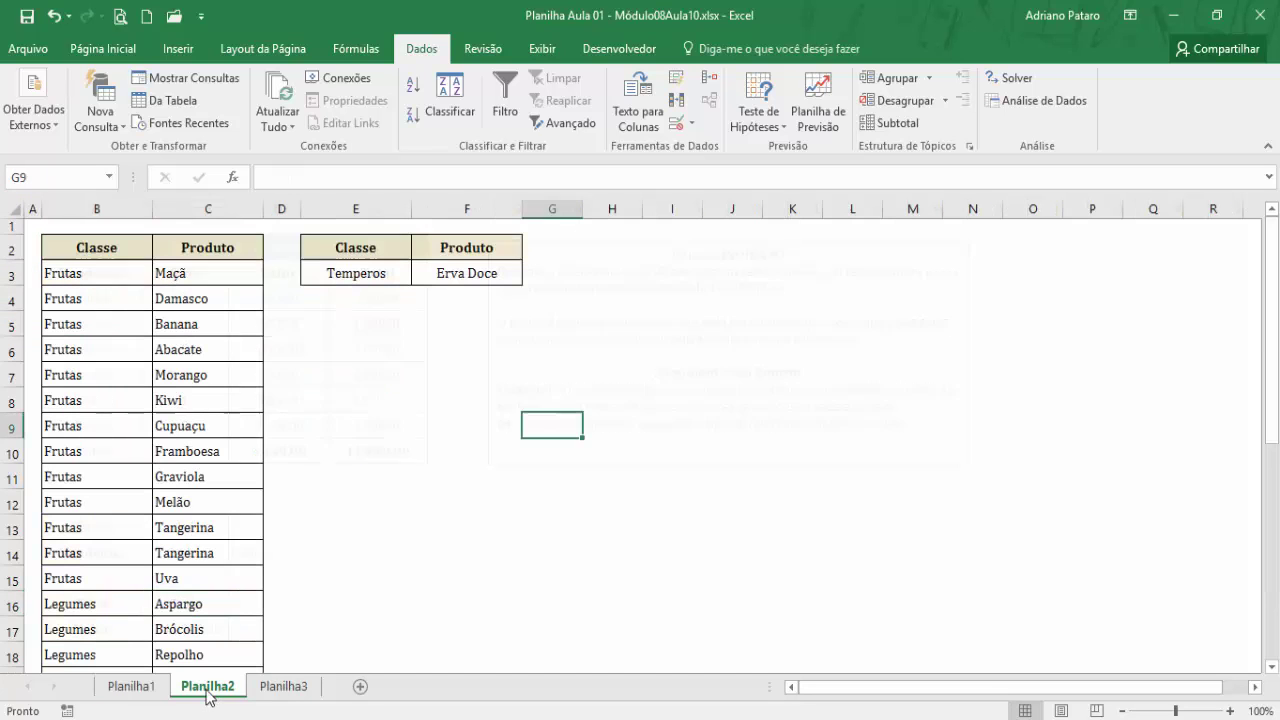
pyautogui.click(109, 178)
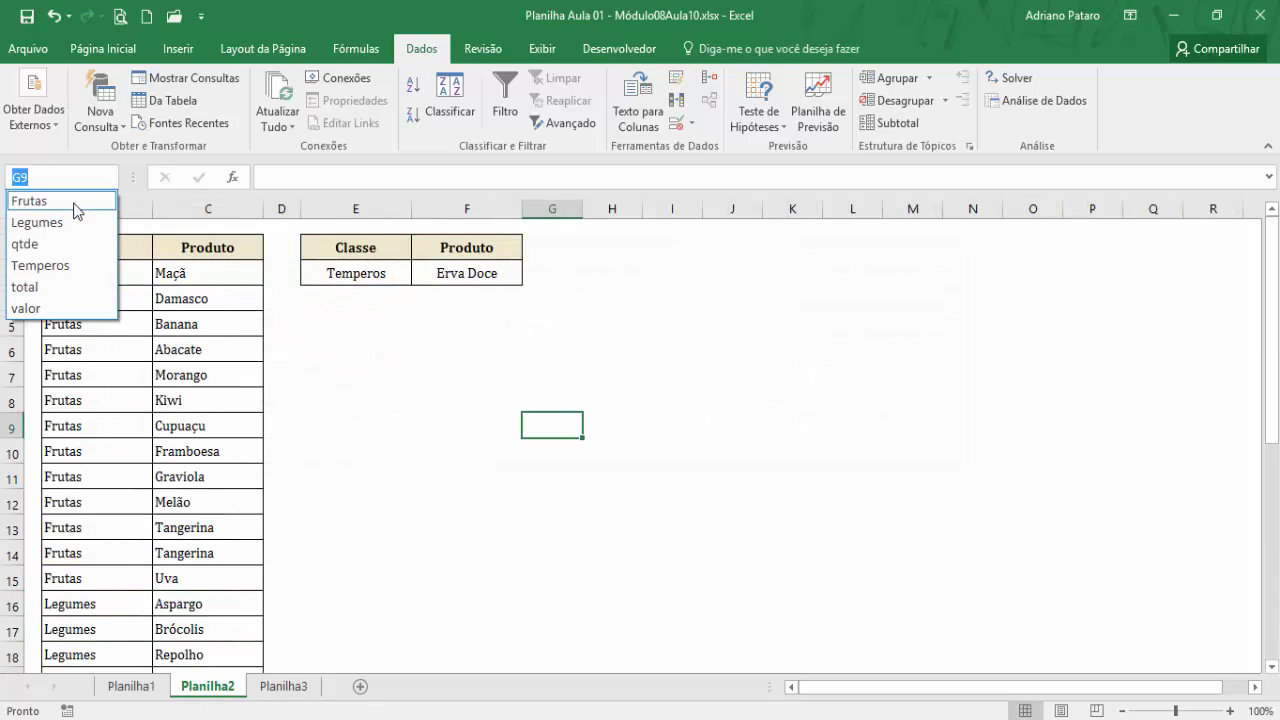
pyautogui.click(284, 686)
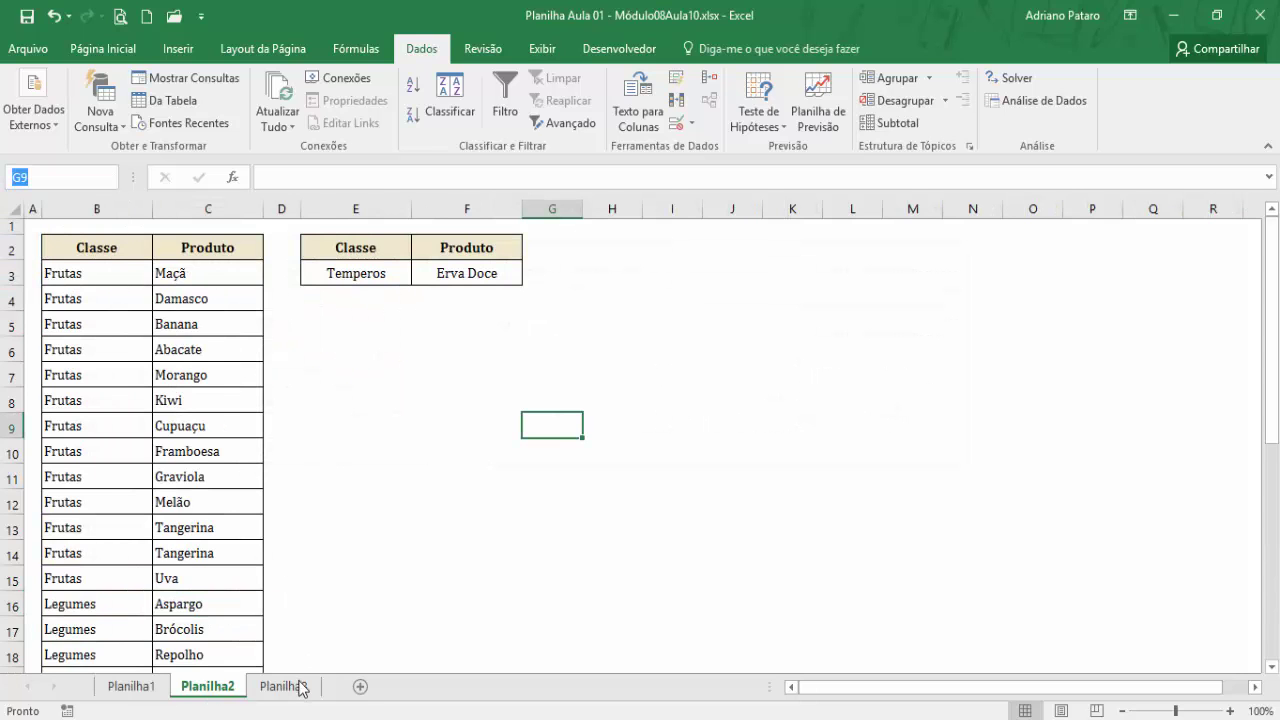
pyautogui.click(284, 686)
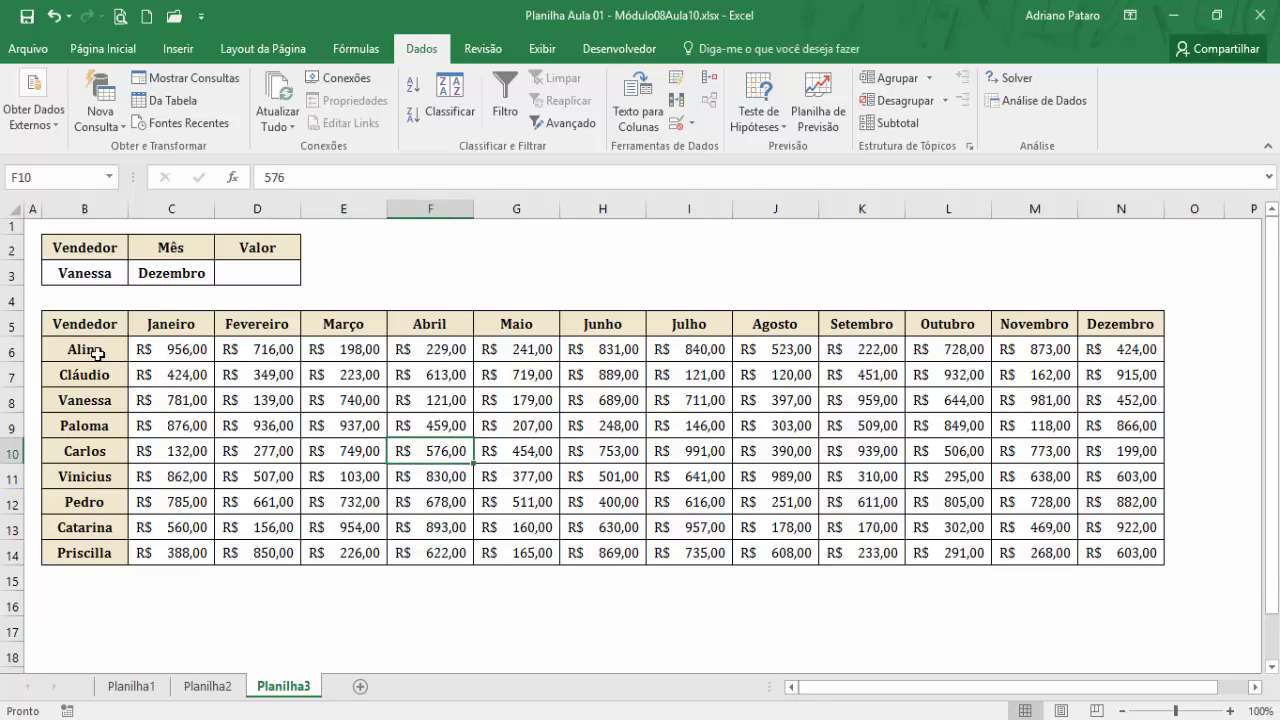
# Step: Highlight the seller rows 6 and 7 and the Janeiro and Fevereiro columns as example ranges for naming
pyautogui.moveTo(97, 352); pyautogui.dragTo(1100, 350)
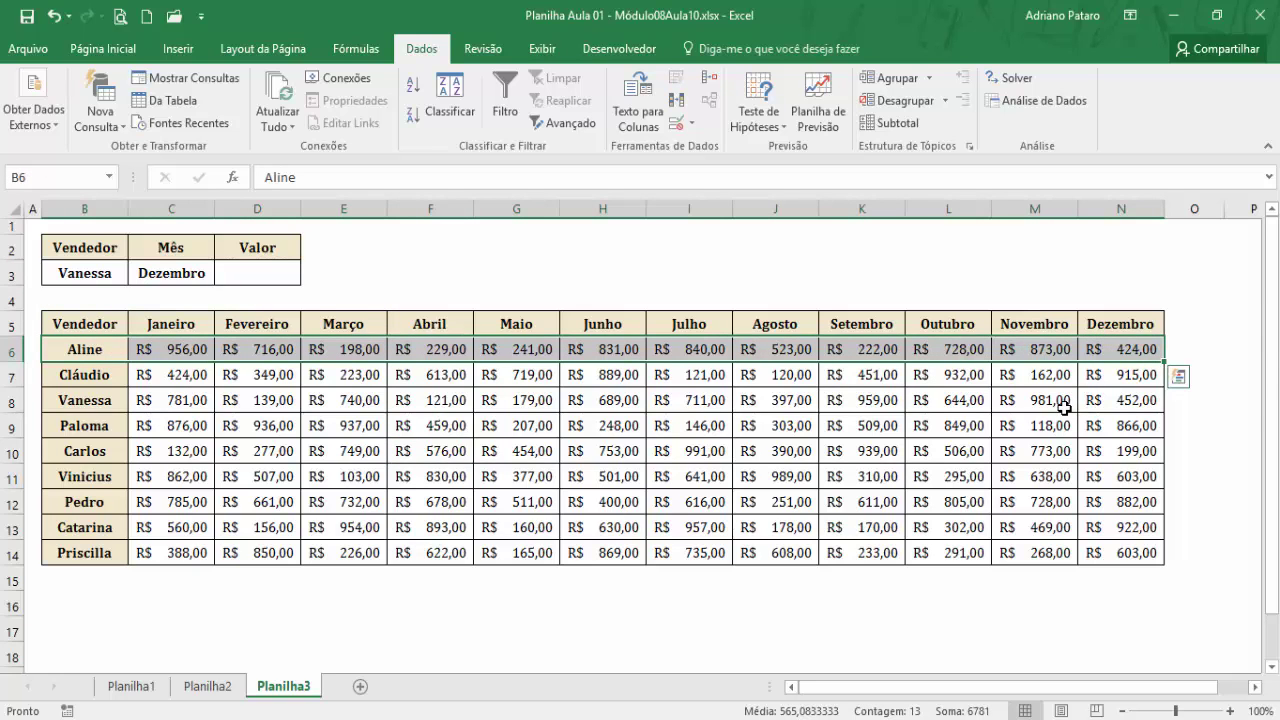
pyautogui.moveTo(92, 374); pyautogui.dragTo(1092, 375)
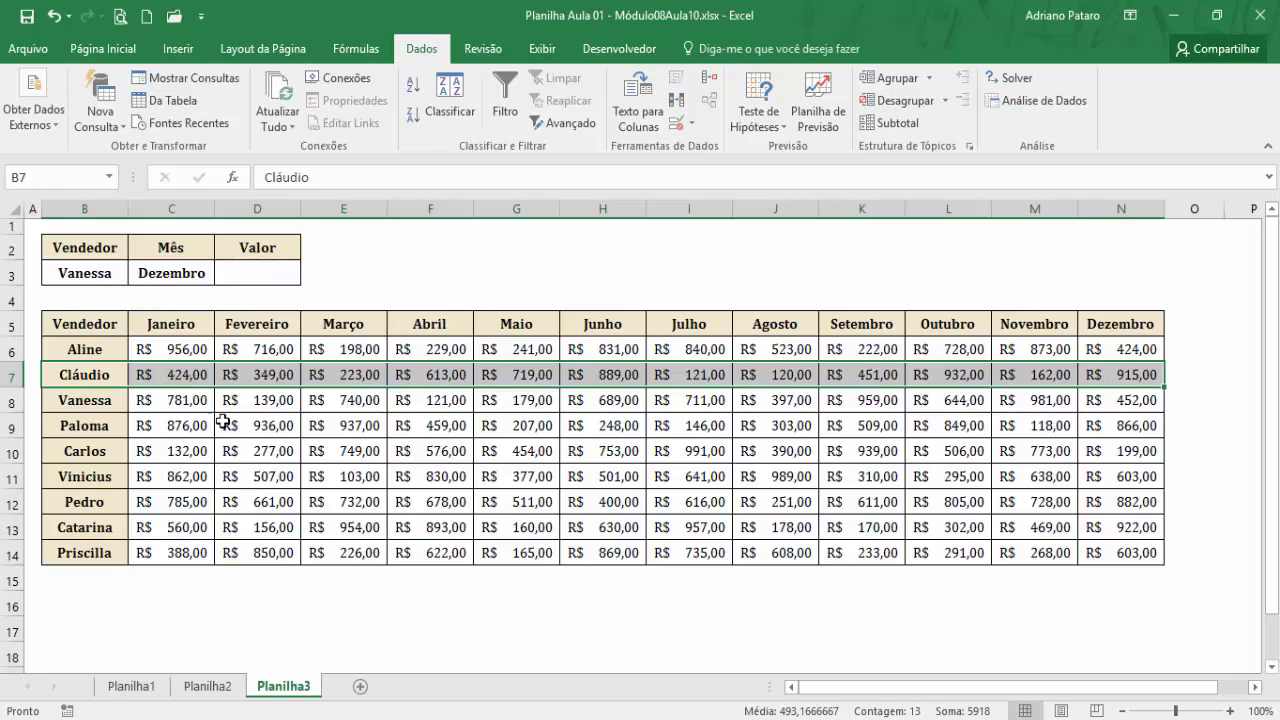
pyautogui.moveTo(183, 326); pyautogui.dragTo(188, 543)
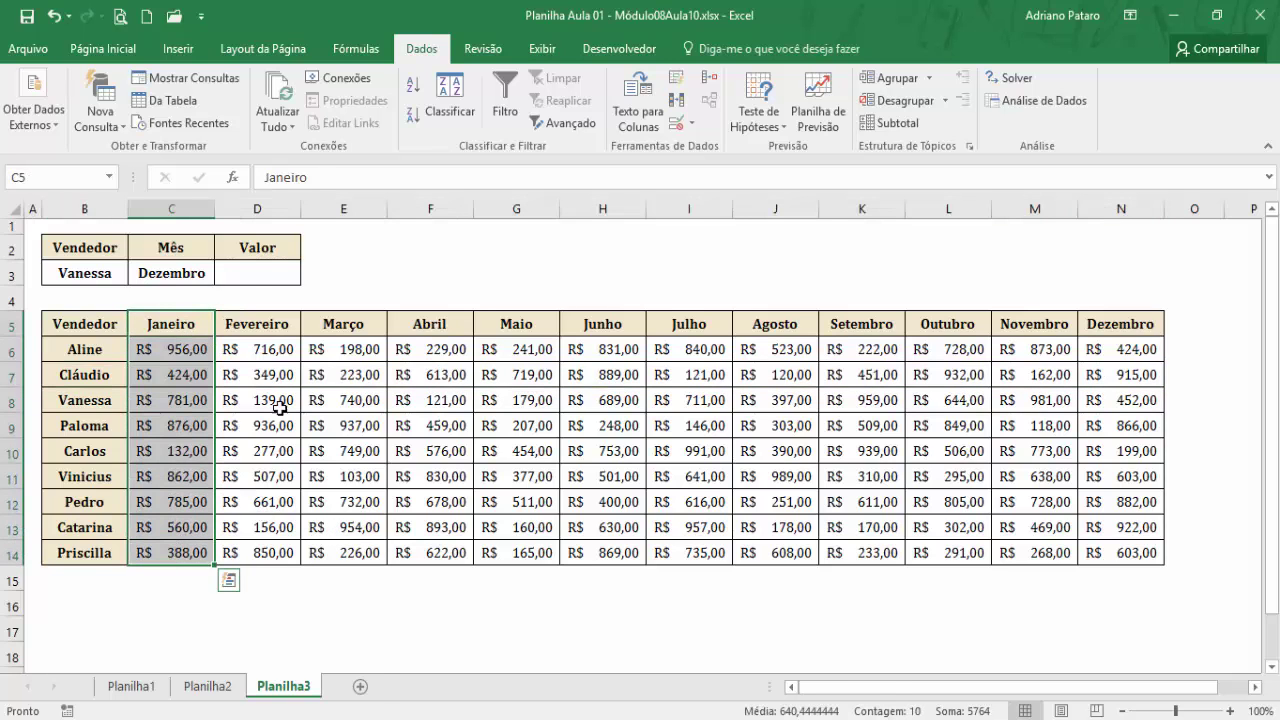
pyautogui.moveTo(277, 327); pyautogui.dragTo(257, 543)
pyautogui.click(276, 493)
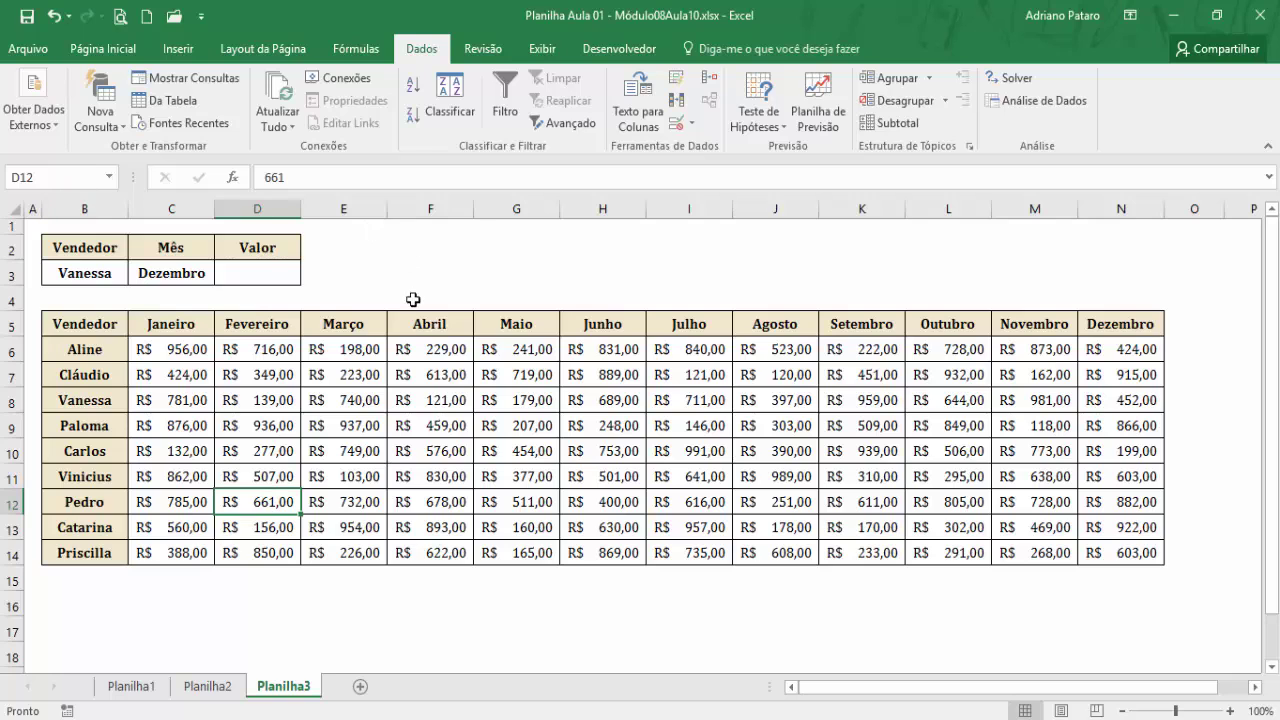
# Step: Inspect the ranges referenced by the names total and Temperos in the Name Manager, and close it
pyautogui.click(358, 50)
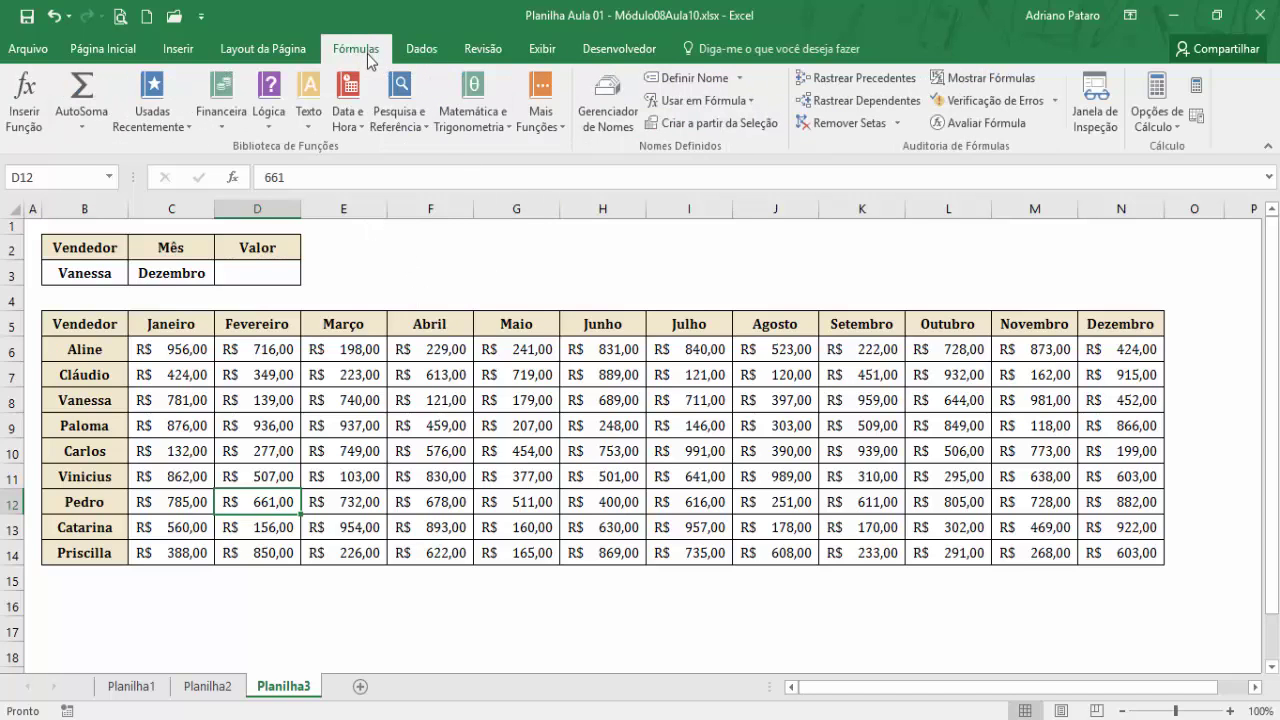
pyautogui.click(610, 111)
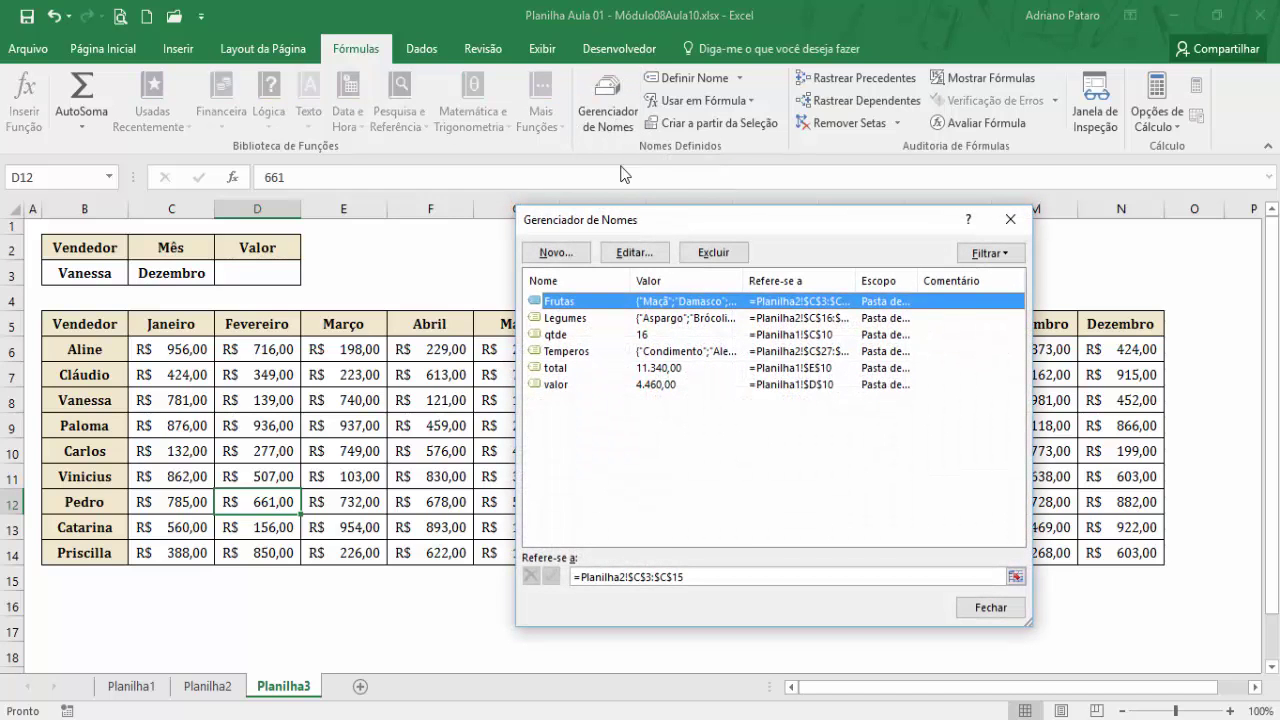
pyautogui.click(586, 320)
pyautogui.click(581, 352)
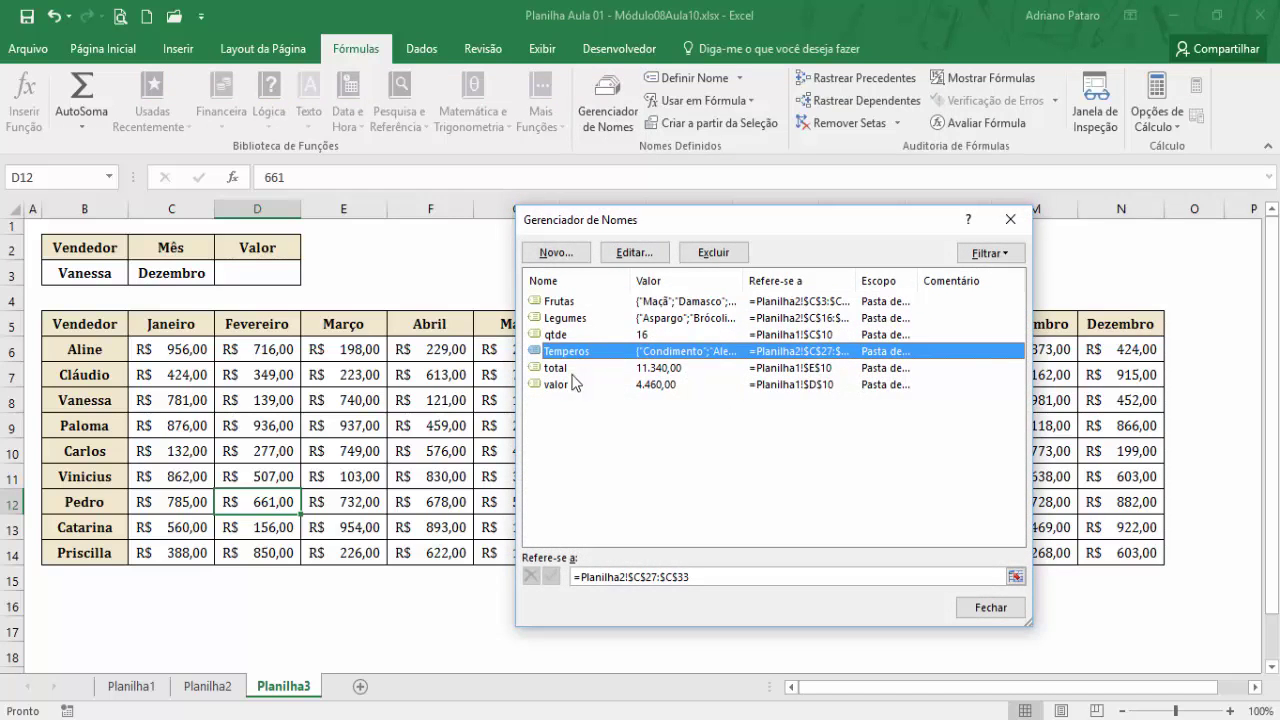
pyautogui.click(573, 369)
pyautogui.click(676, 578)
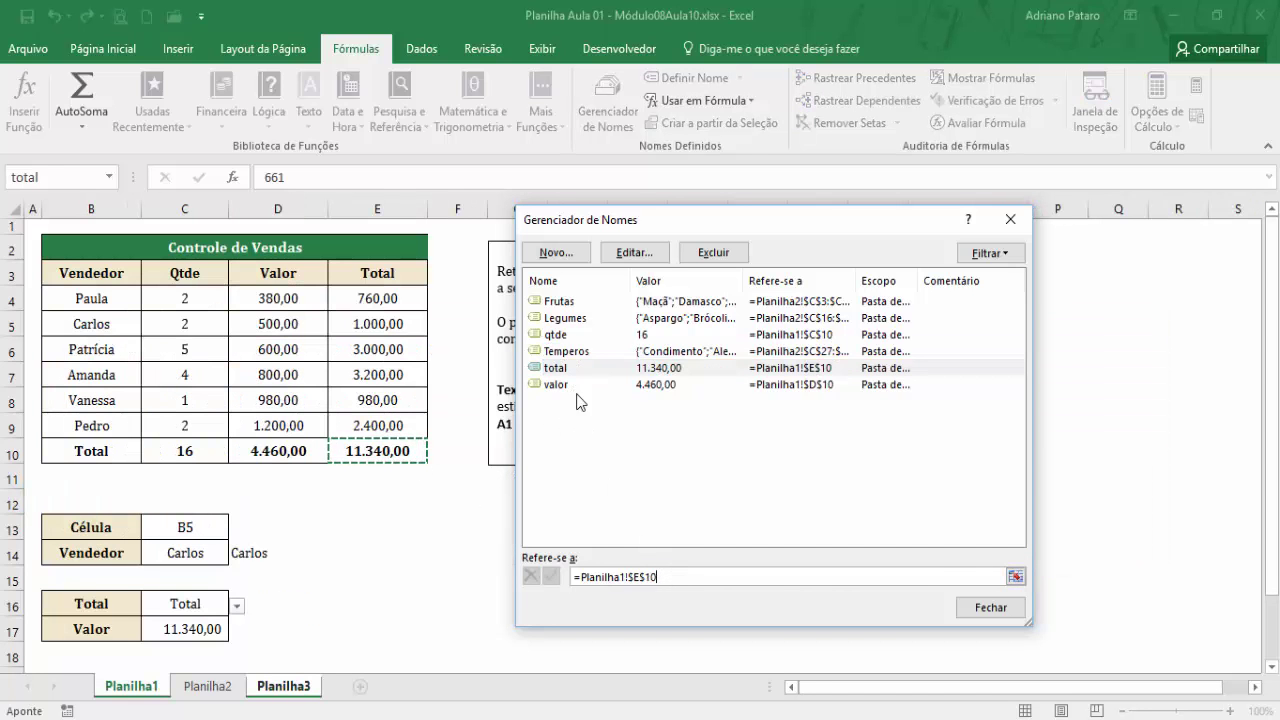
pyautogui.click(585, 352)
pyautogui.click(705, 576)
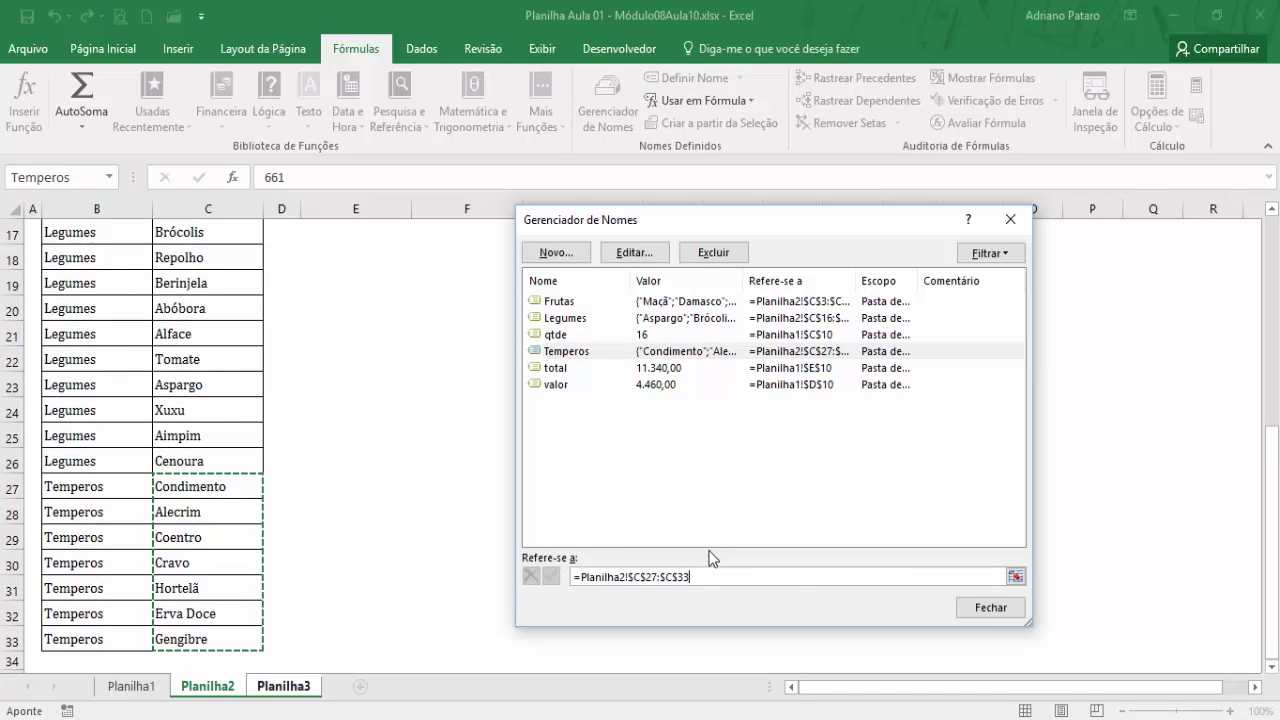
pyautogui.click(993, 612)
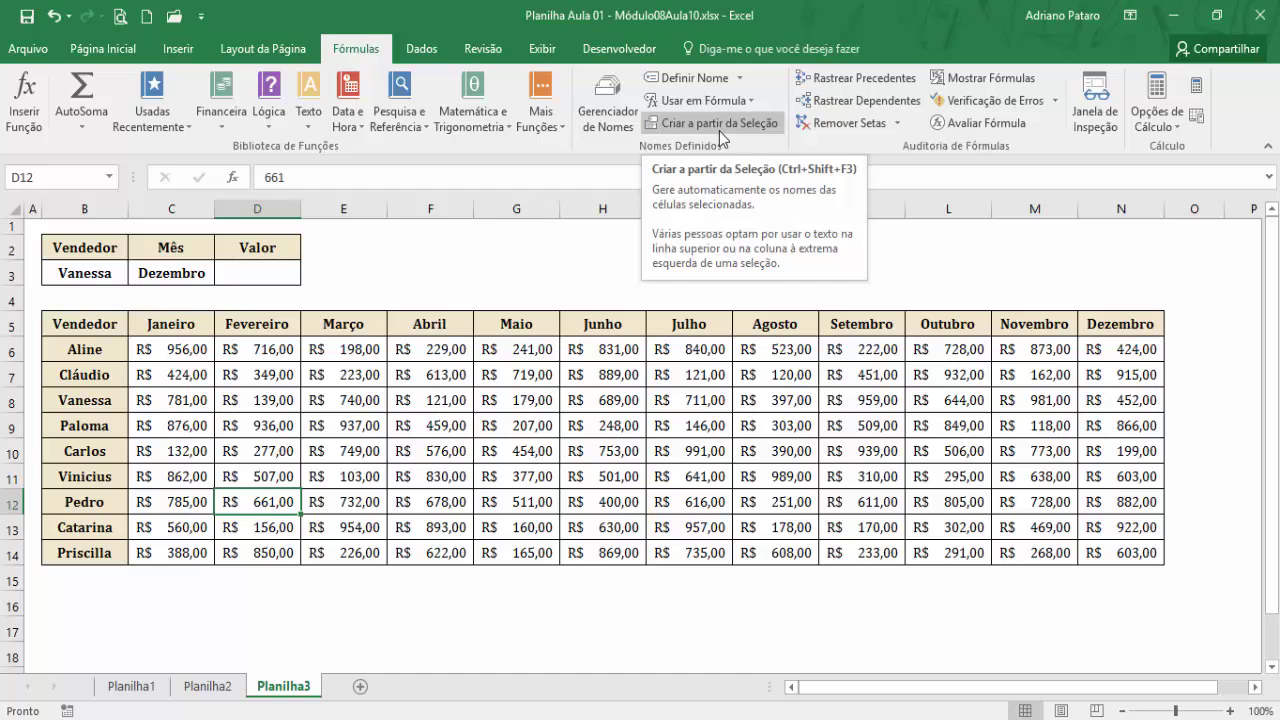
# Step: Create names from the table range B5:N14 based on its top row (Linha superior) and left column (Coluna esquerda)
pyautogui.moveTo(104, 325); pyautogui.dragTo(1121, 551)
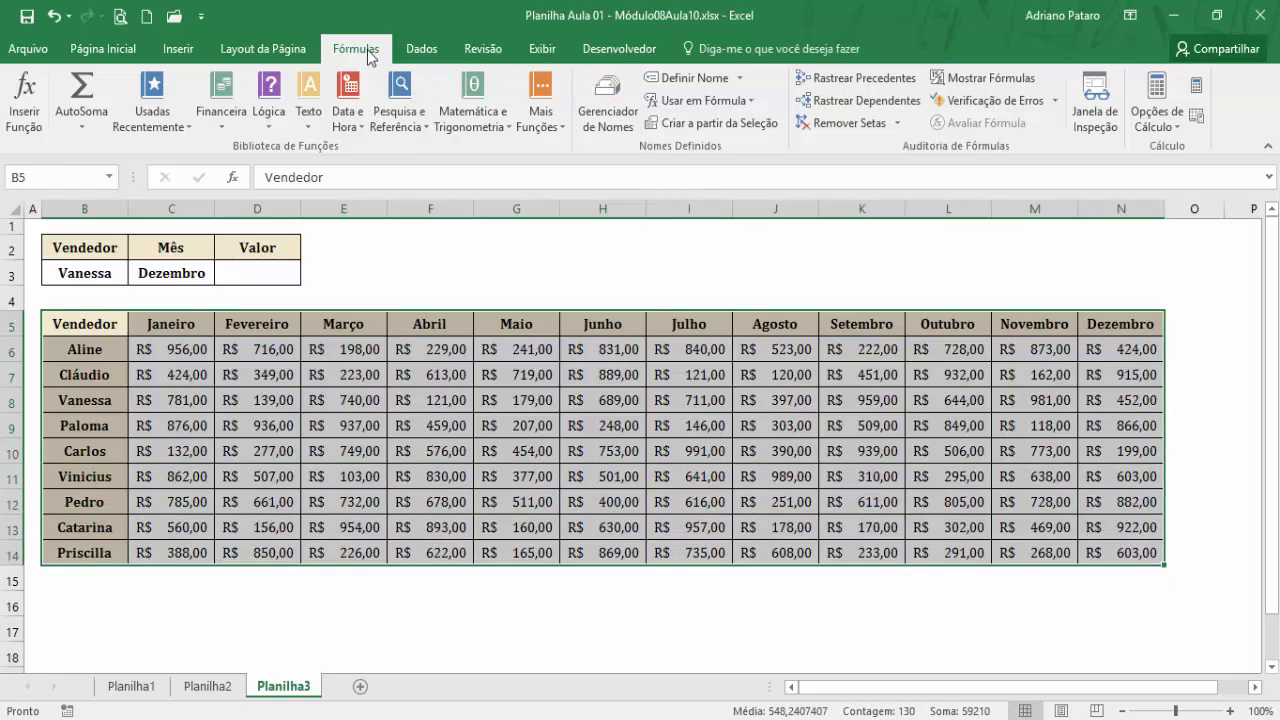
pyautogui.click(733, 130)
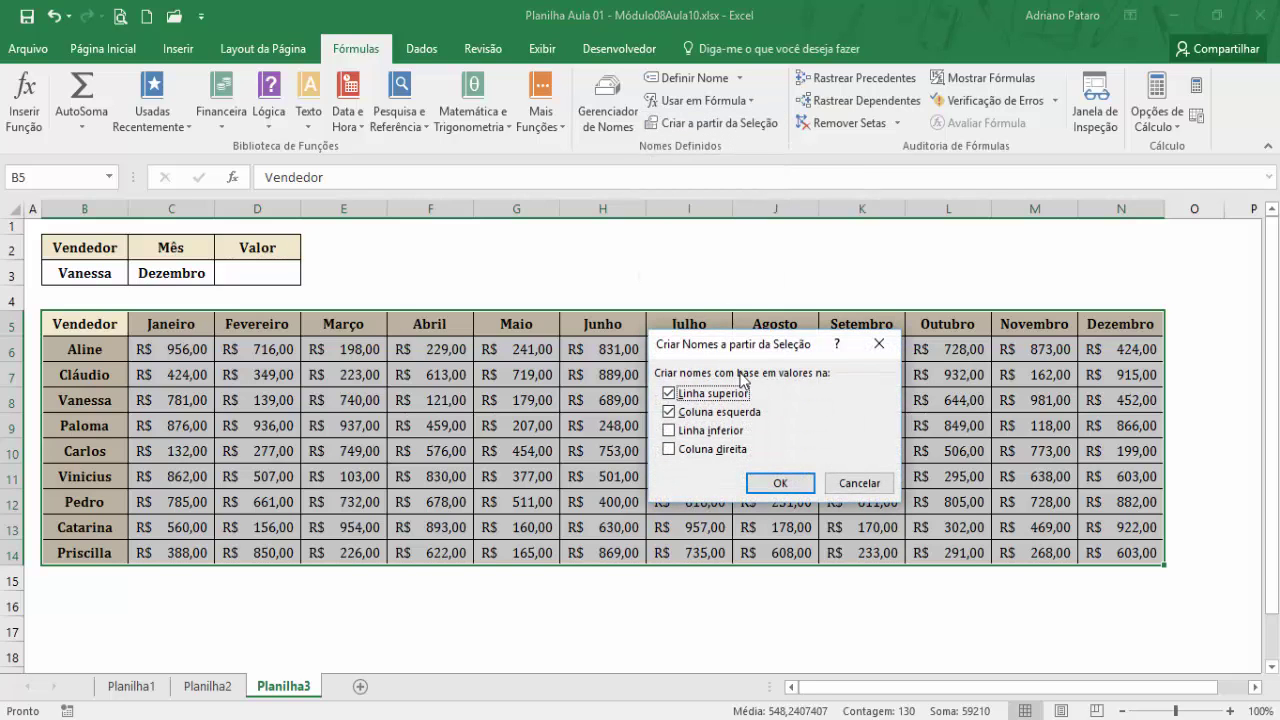
pyautogui.moveTo(760, 345); pyautogui.dragTo(782, 244)
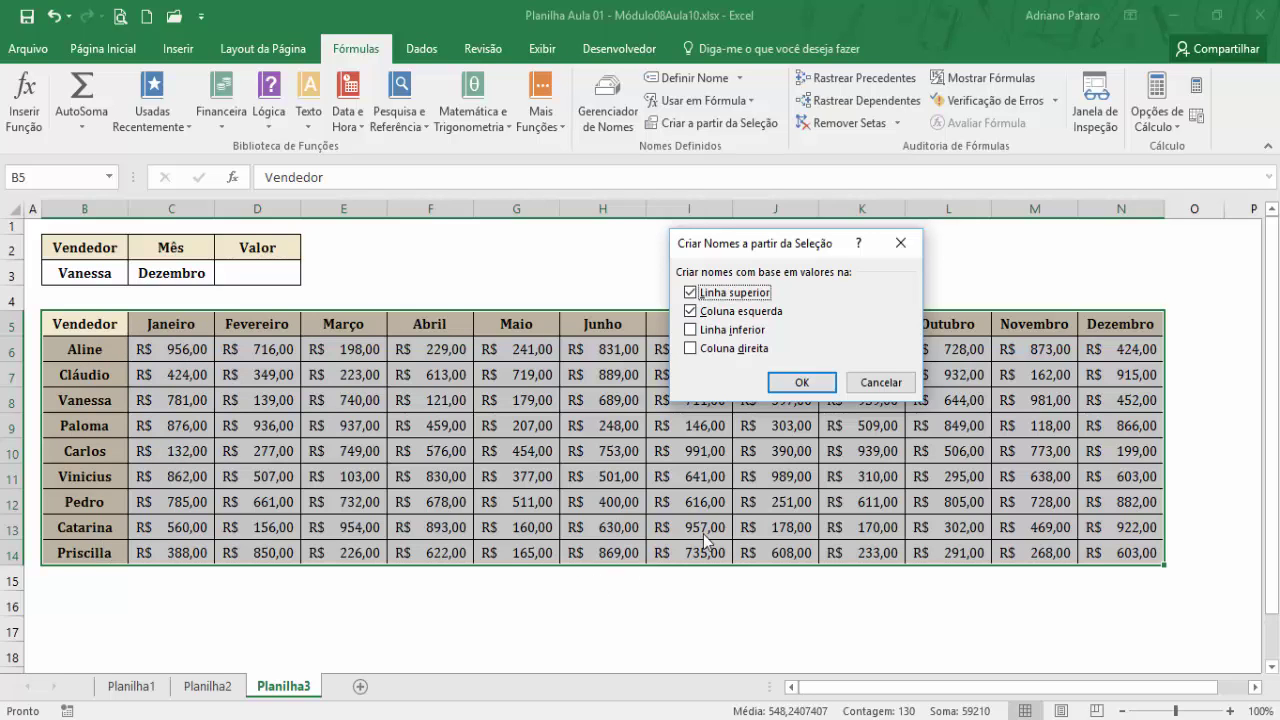
pyautogui.click(805, 384)
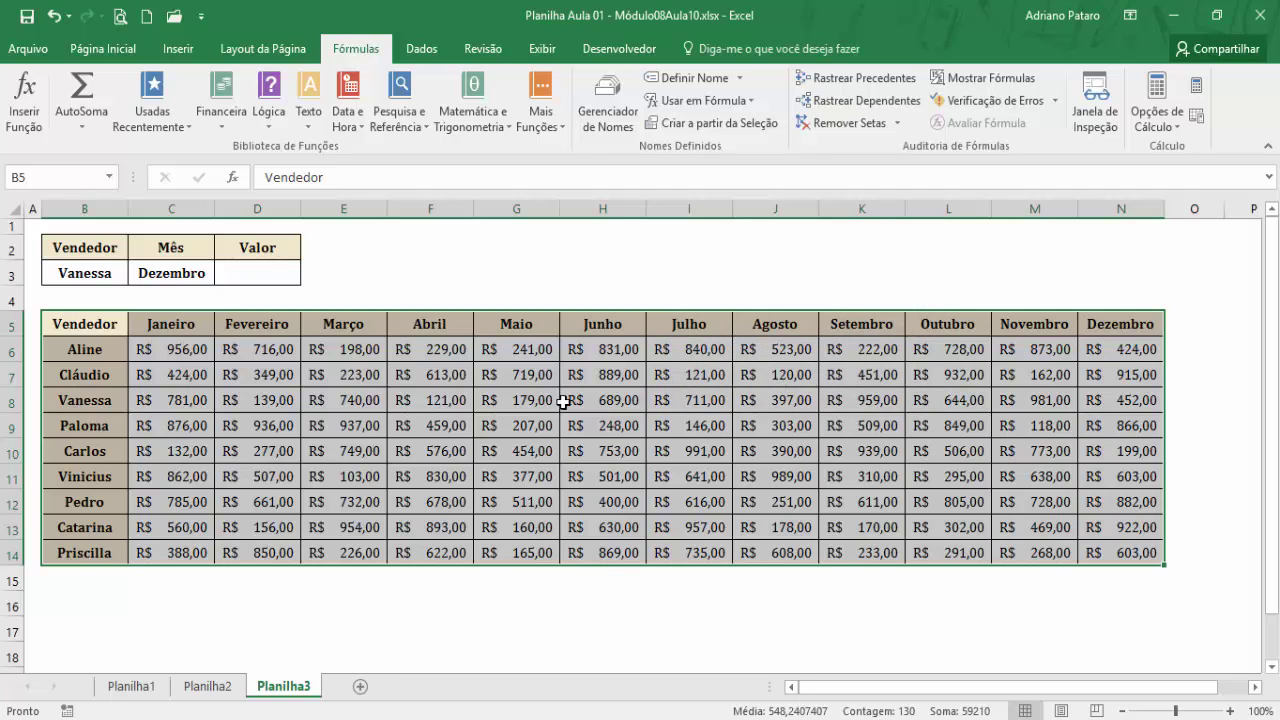
# Step: Inspect the range referenced by the name Agosto in the Name Manager
pyautogui.click(432, 396)
pyautogui.click(629, 117)
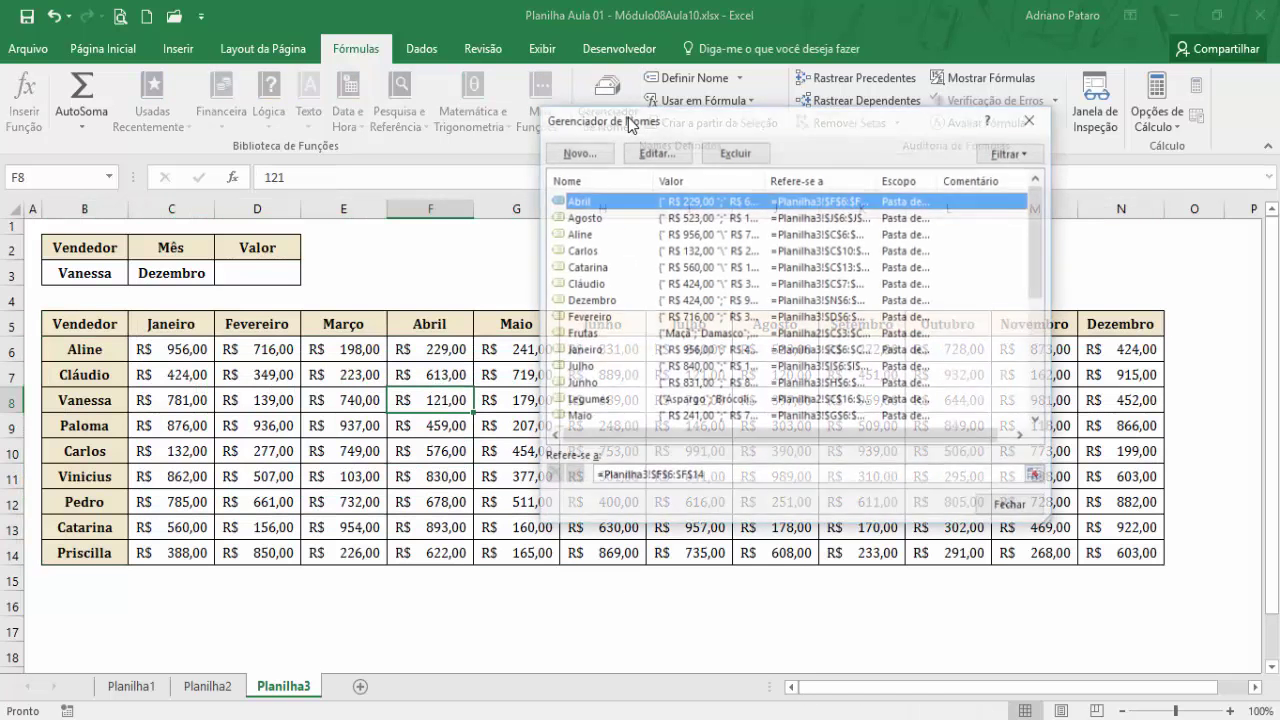
pyautogui.click(600, 220)
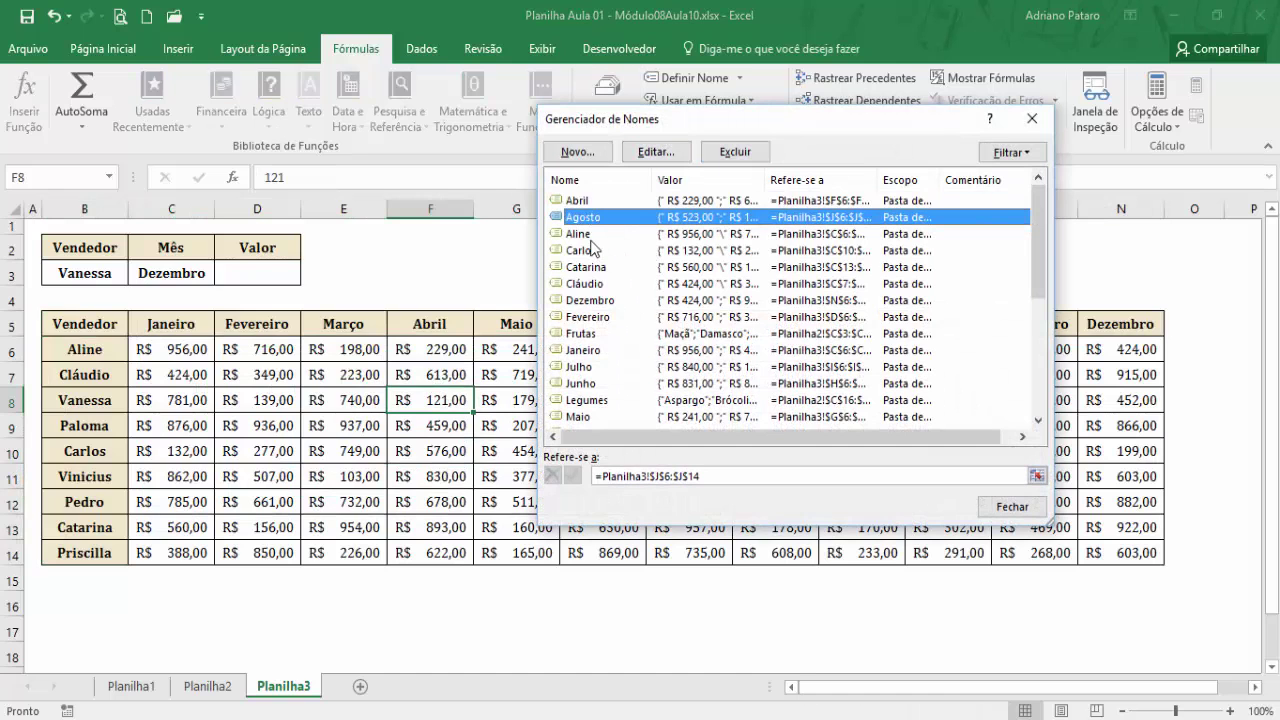
pyautogui.click(700, 478)
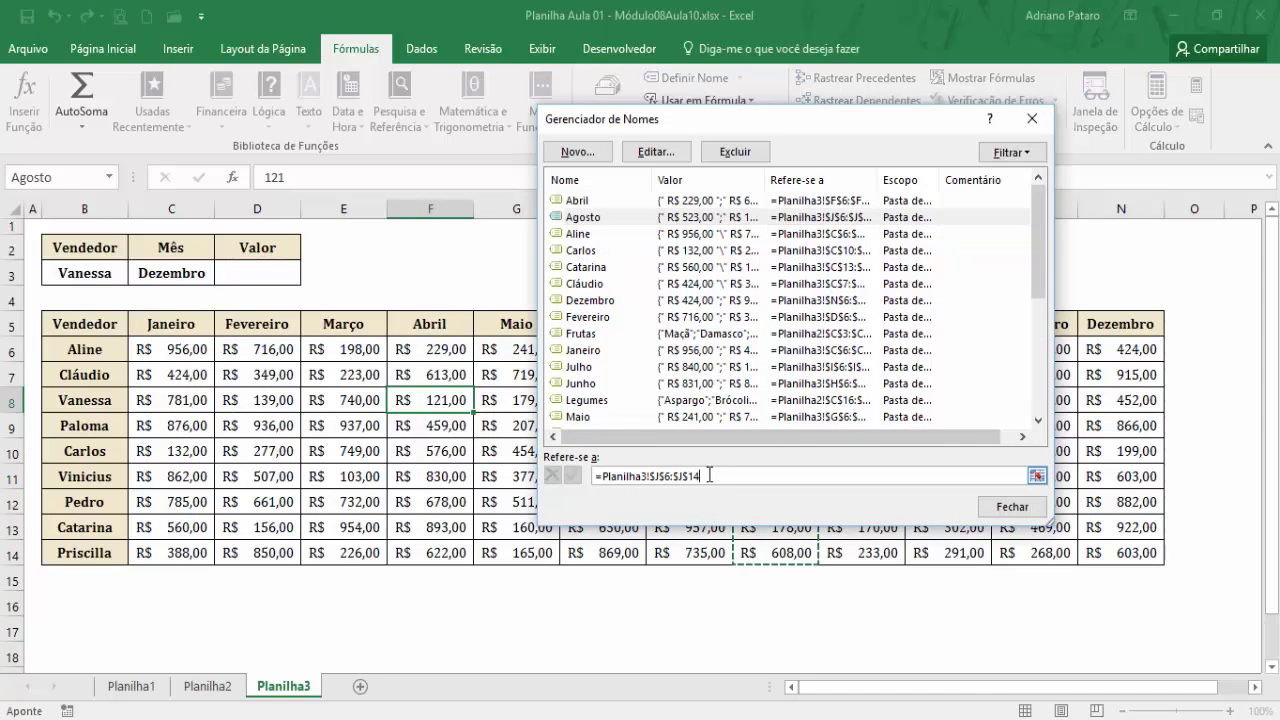
# Step: Inspect the range referenced by the name of the first seller in the table
pyautogui.moveTo(705, 125); pyautogui.dragTo(295, 297)
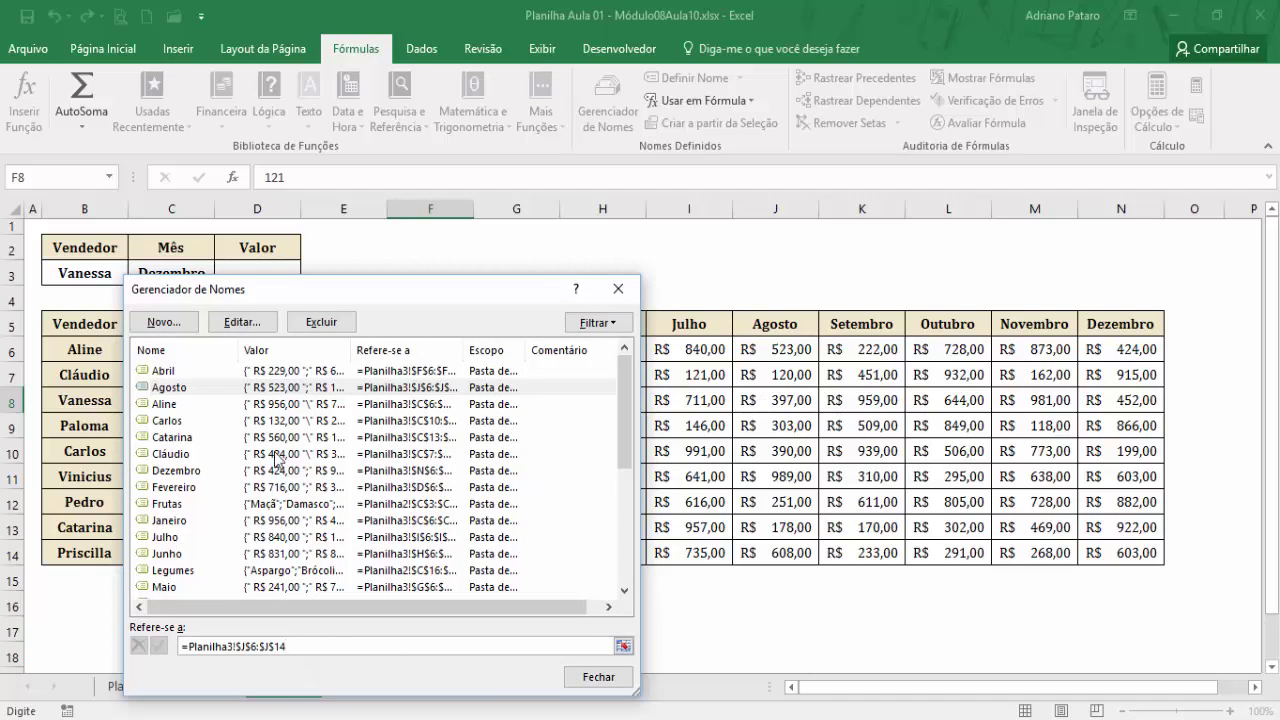
pyautogui.click(172, 404)
pyautogui.click(309, 646)
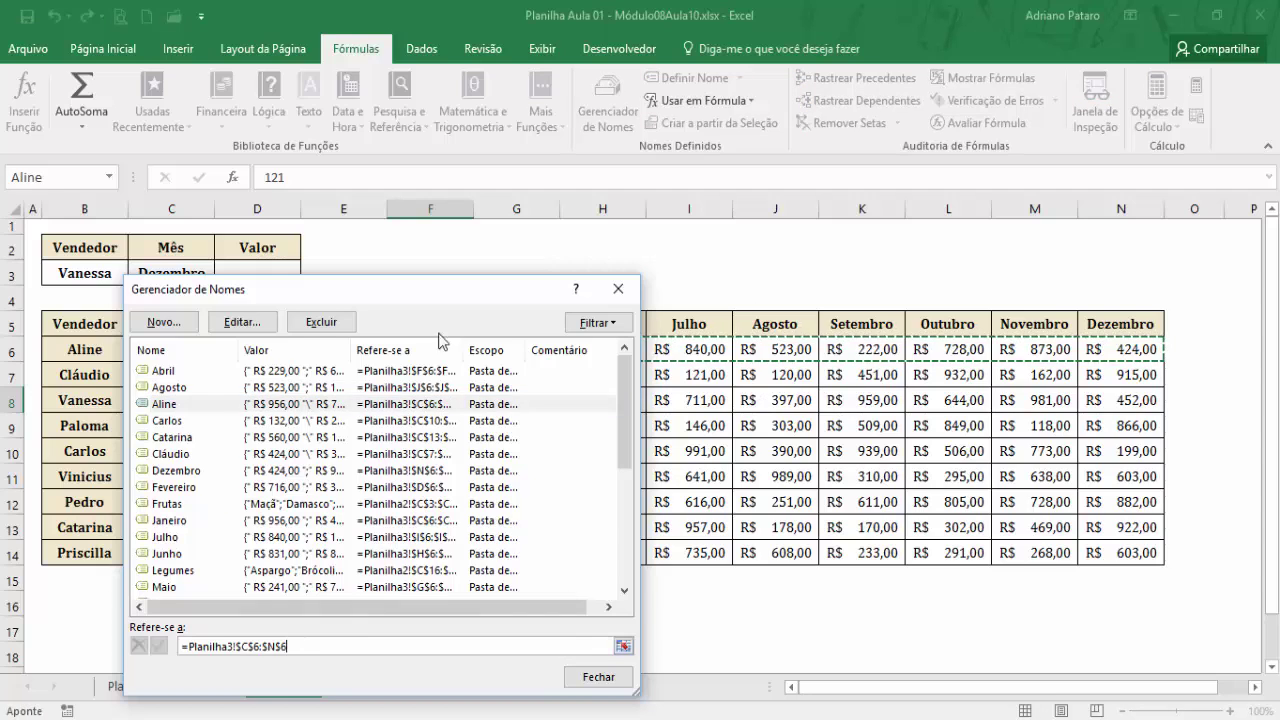
pyautogui.moveTo(420, 299); pyautogui.dragTo(453, 481)
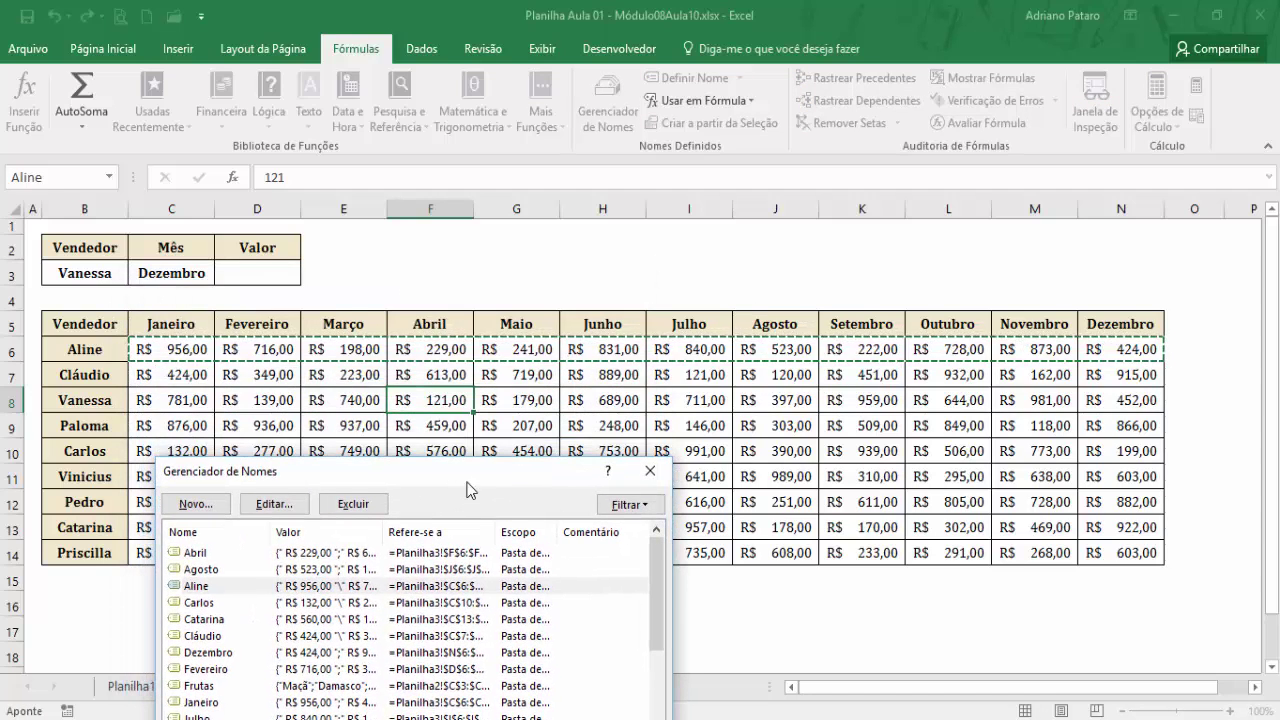
pyautogui.moveTo(455, 477); pyautogui.dragTo(974, 220)
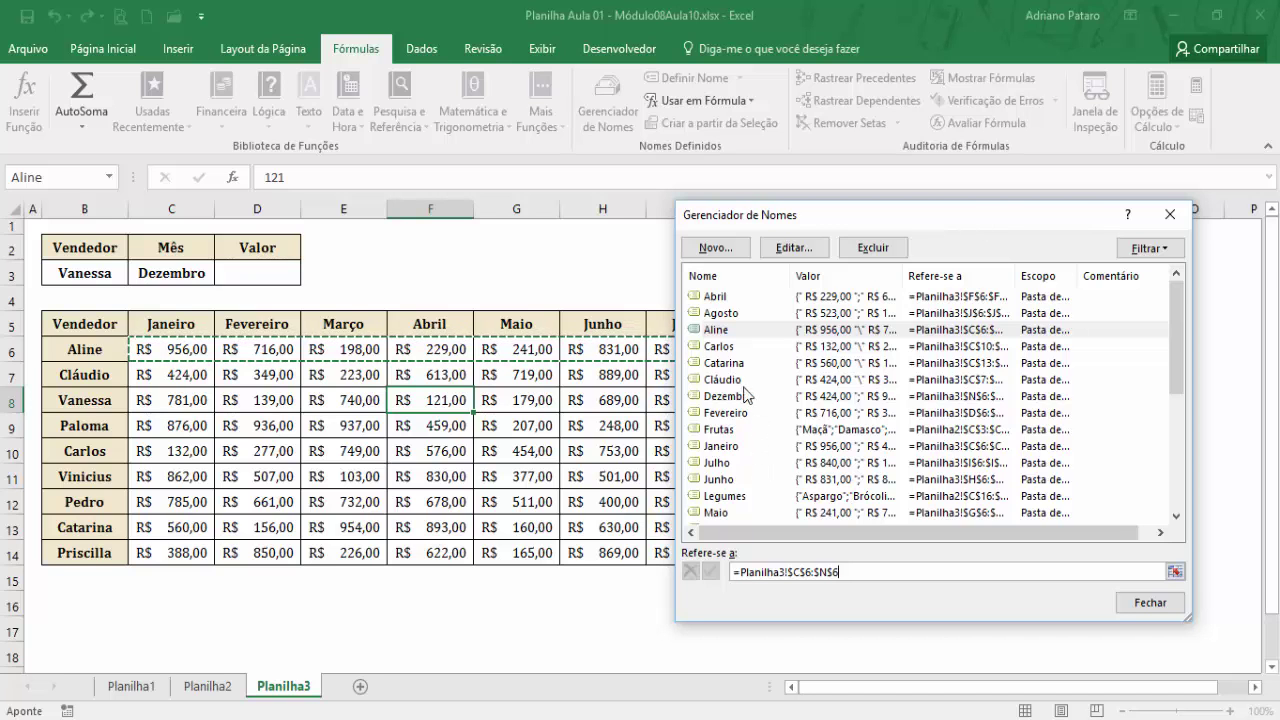
# Step: Inspect the range referenced by the name of the seller in row 10, and close the Name Manager
pyautogui.scroll(-1, 741, 390)
pyautogui.click(719, 346)
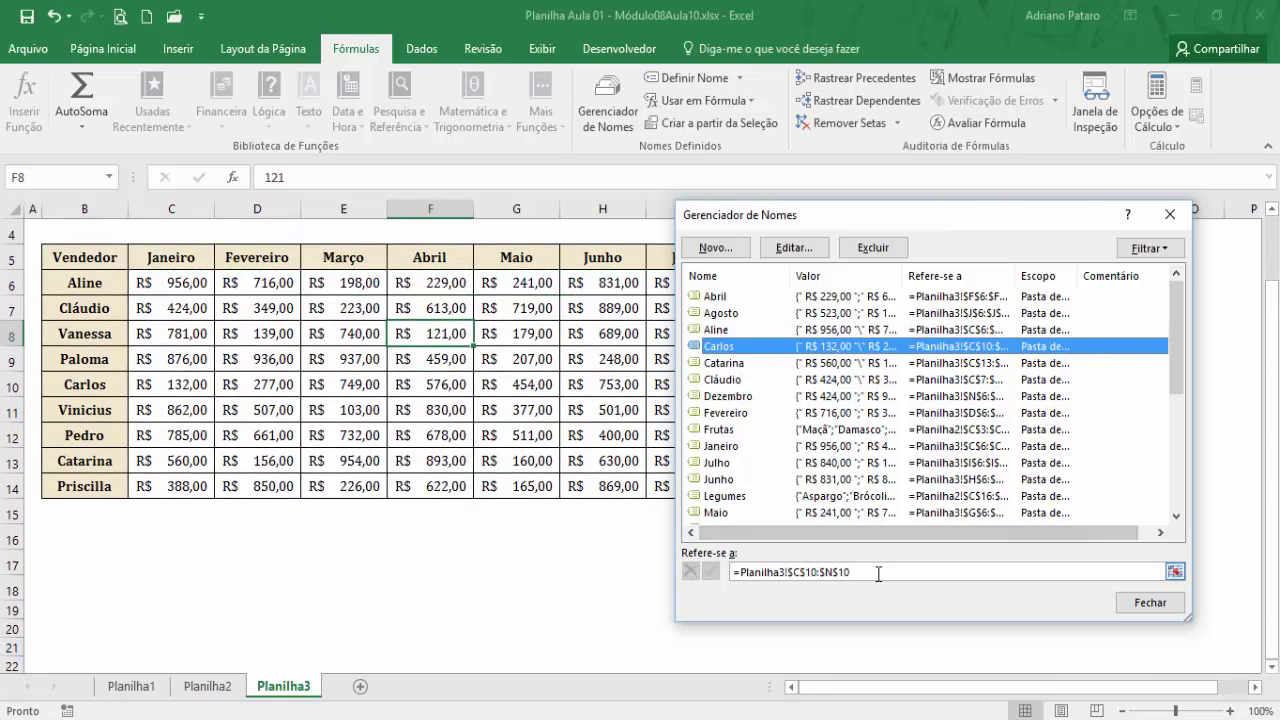
pyautogui.click(878, 573)
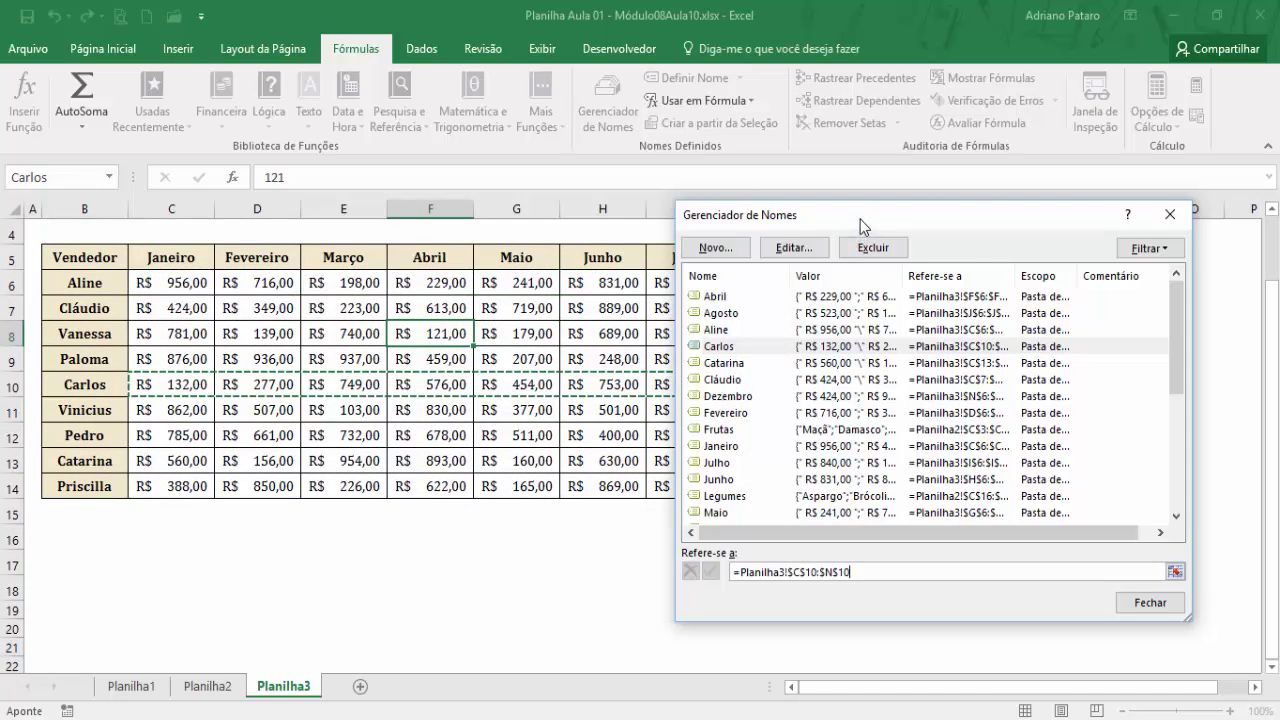
pyautogui.moveTo(860, 219); pyautogui.dragTo(565, 225)
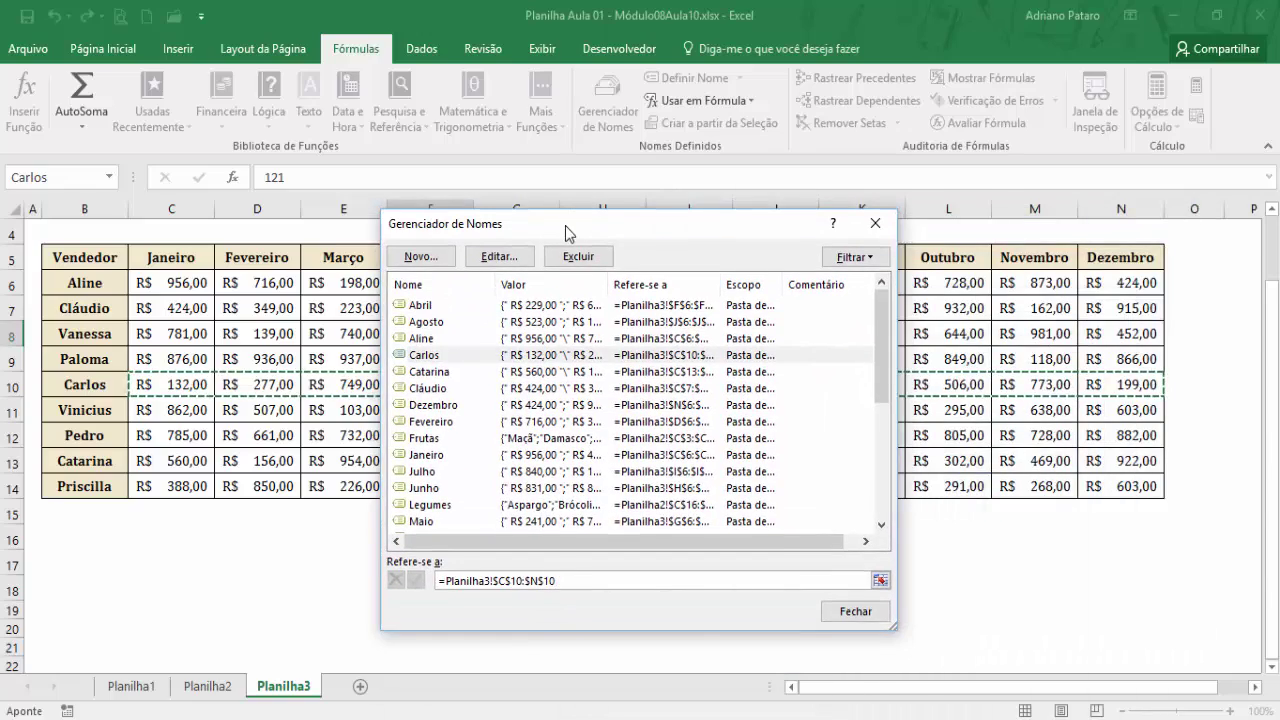
pyautogui.click(855, 611)
pyautogui.scroll(1, 720, 563)
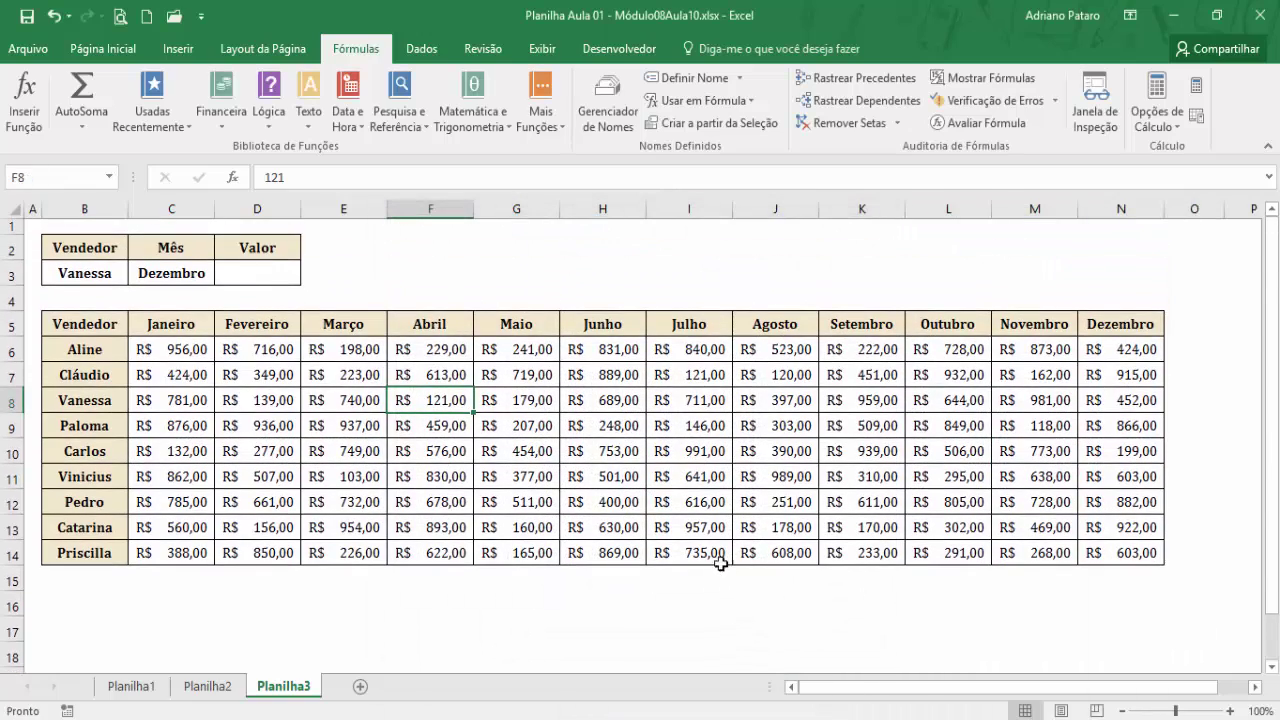
# Step: Start an INDIRETO formula in the Valor cell D3 with B3 as Texto_ref and 1 as the A1 argument
pyautogui.click(285, 277)
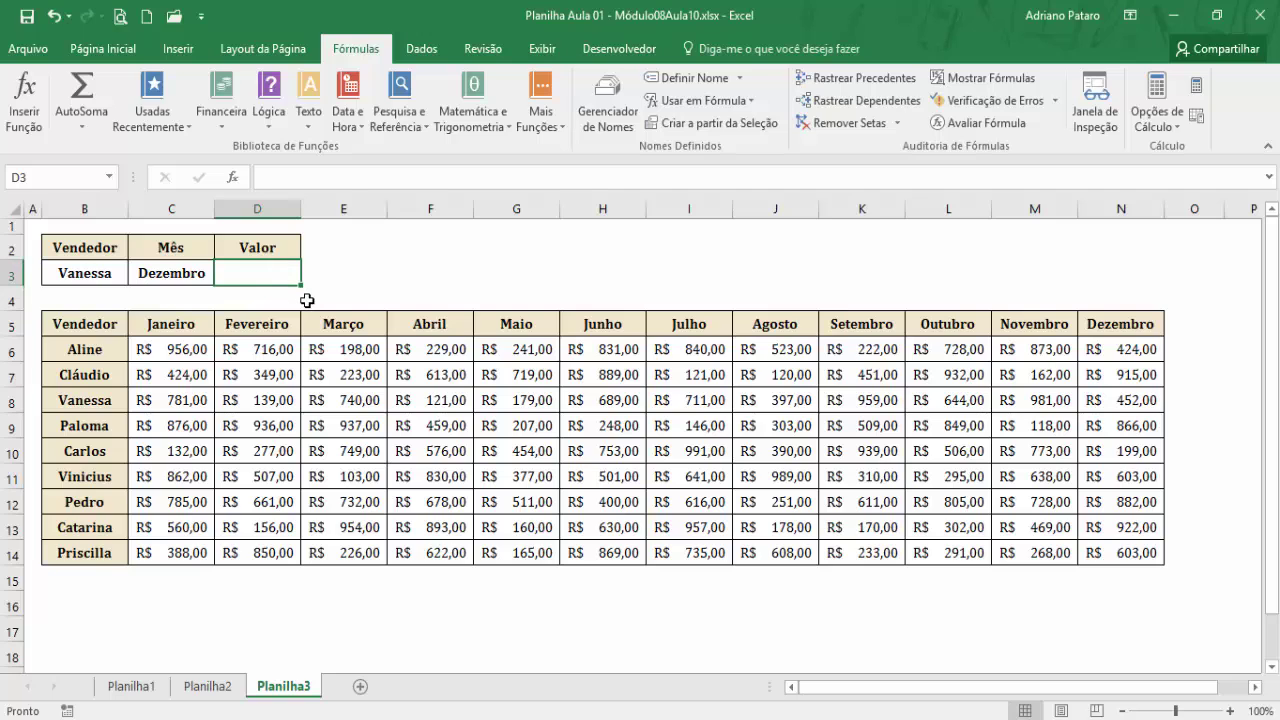
pyautogui.click(110, 278)
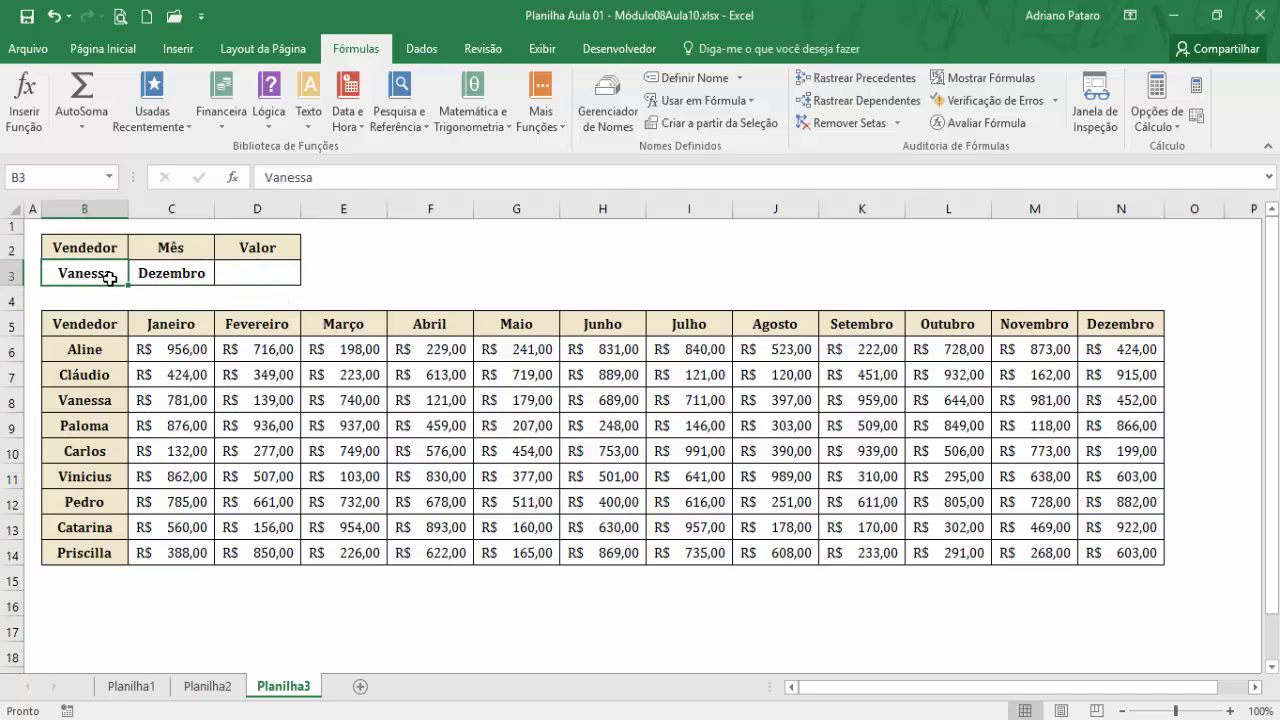
pyautogui.click(178, 278)
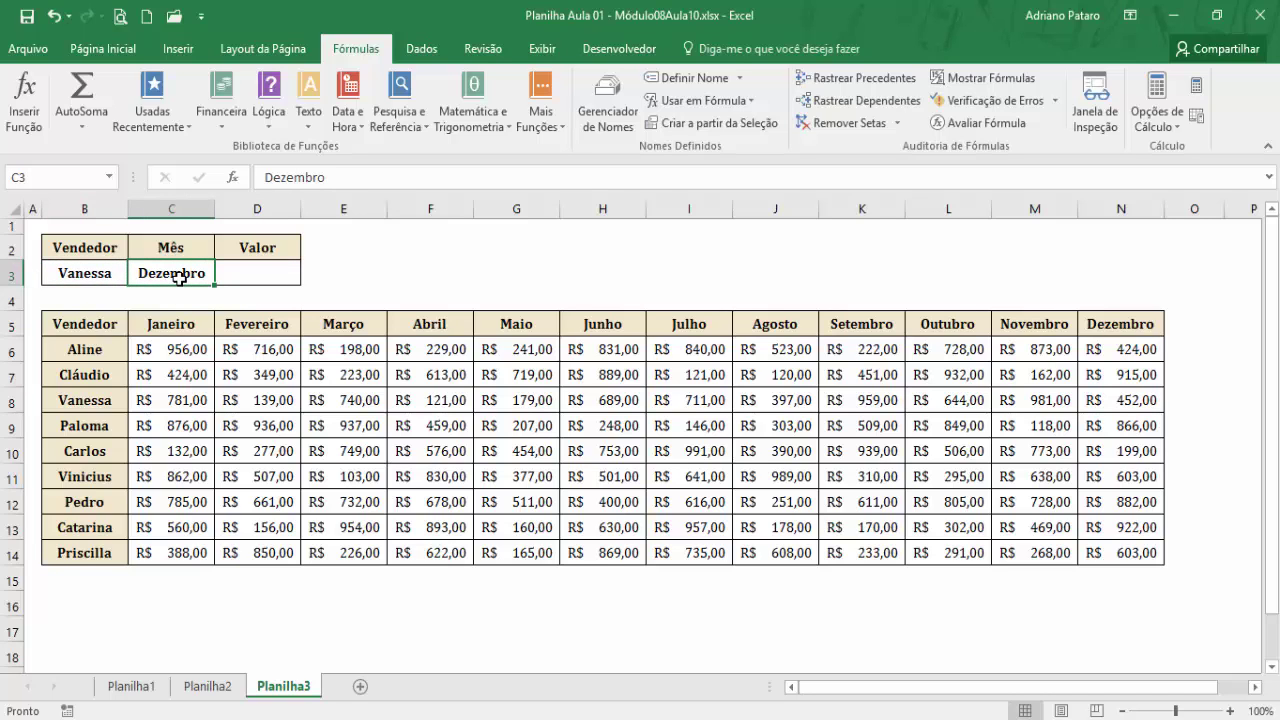
pyautogui.click(263, 279)
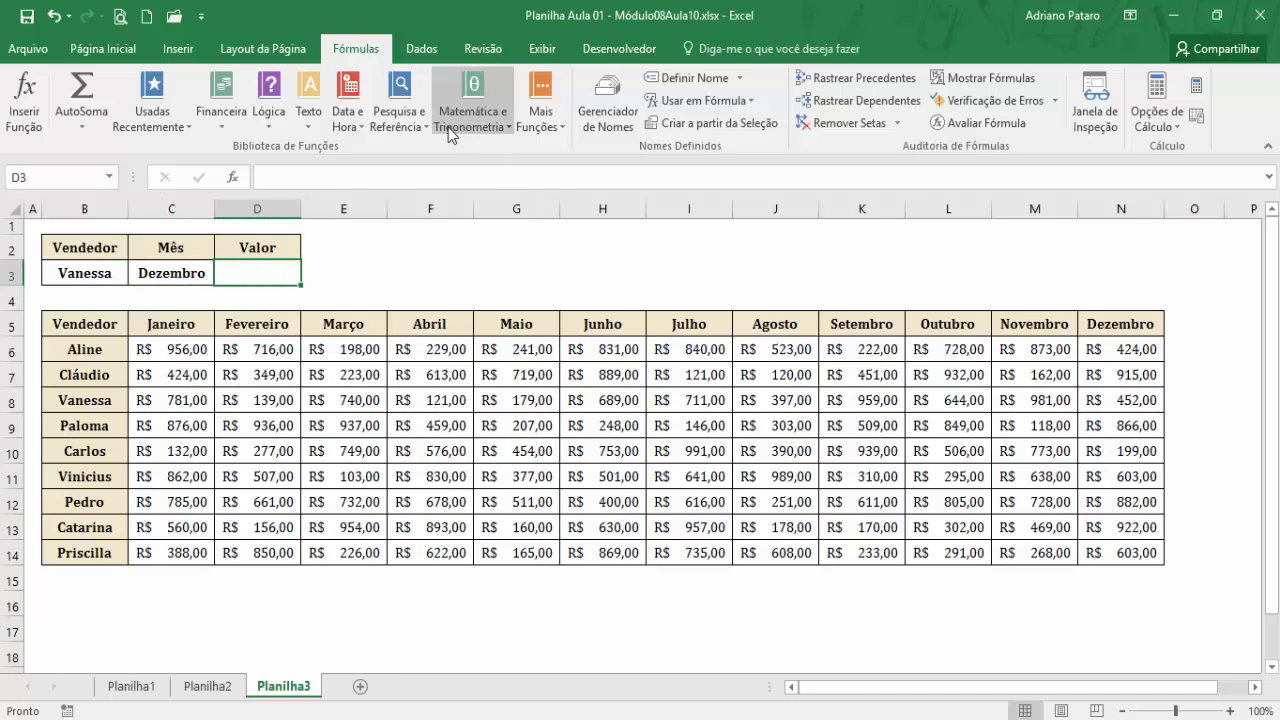
pyautogui.click(413, 127)
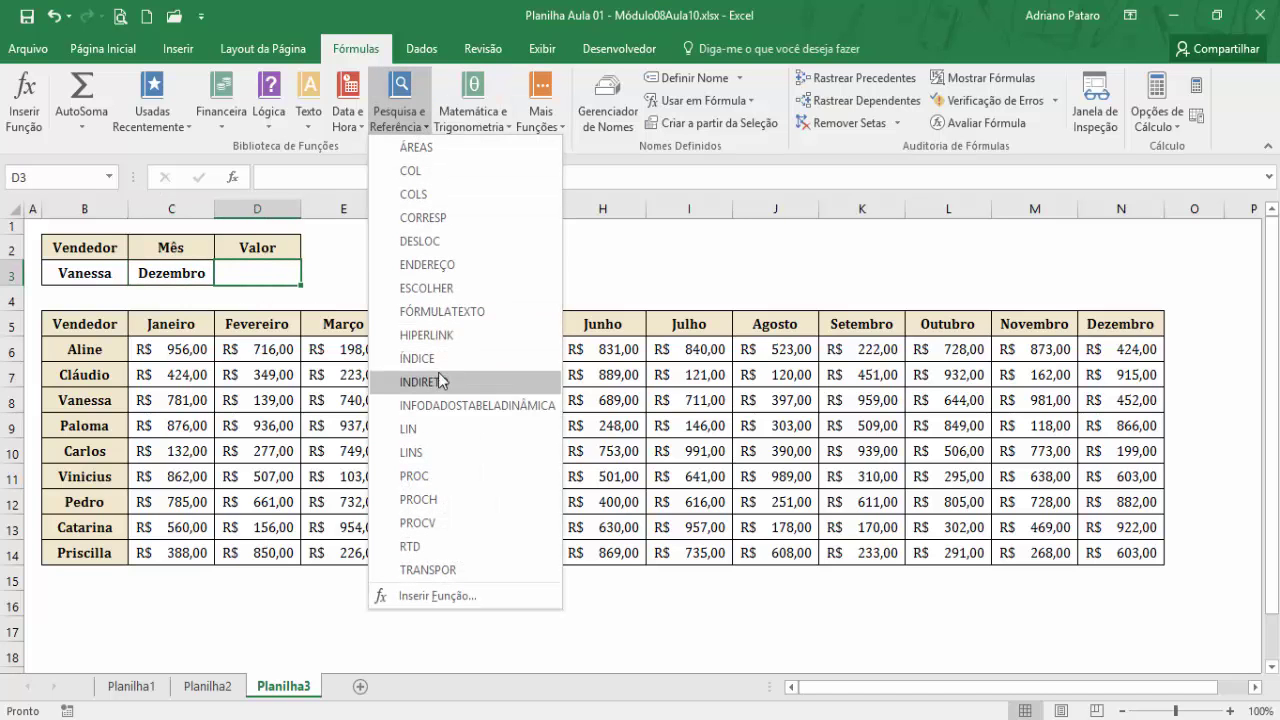
pyautogui.click(424, 382)
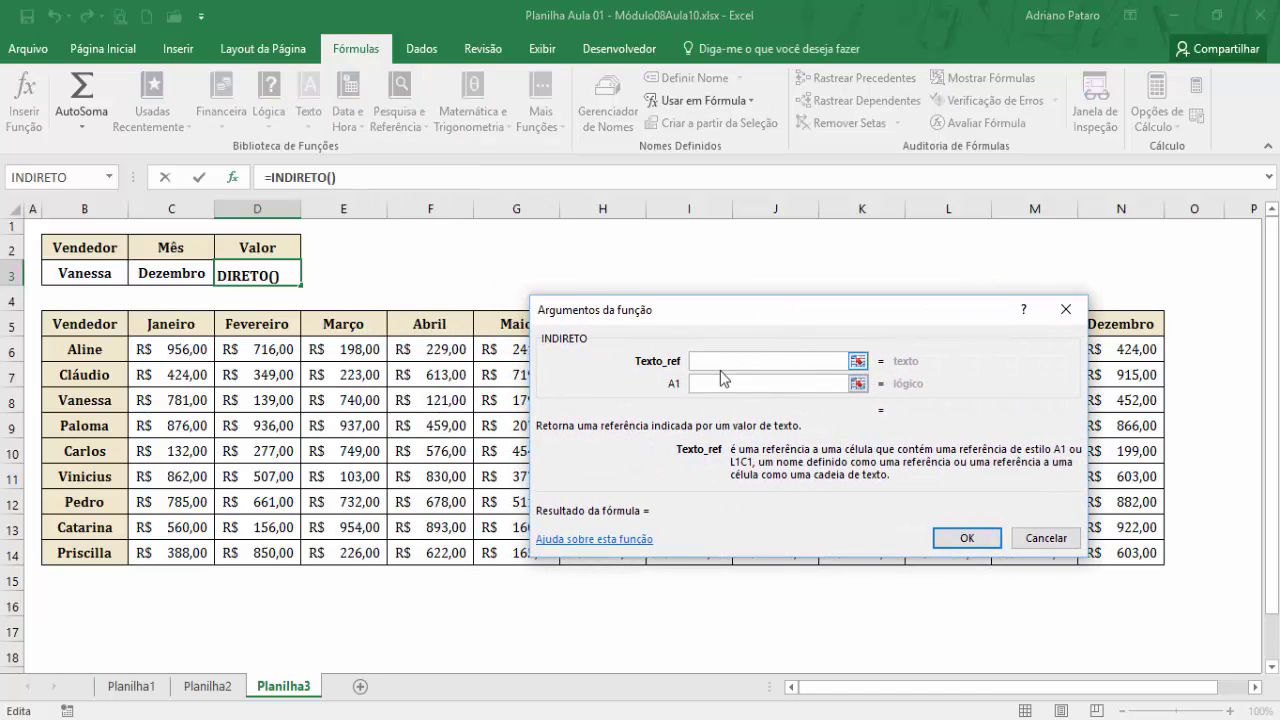
pyautogui.click(94, 277)
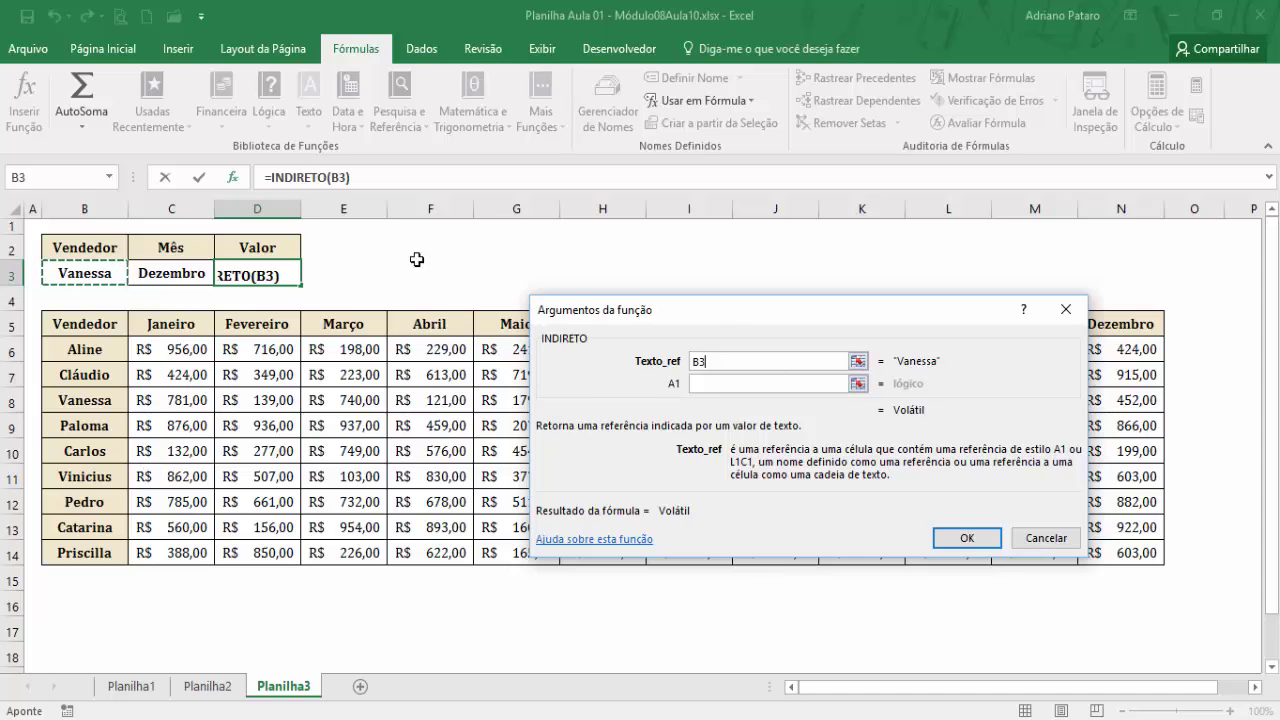
pyautogui.moveTo(700, 317); pyautogui.dragTo(581, 397)
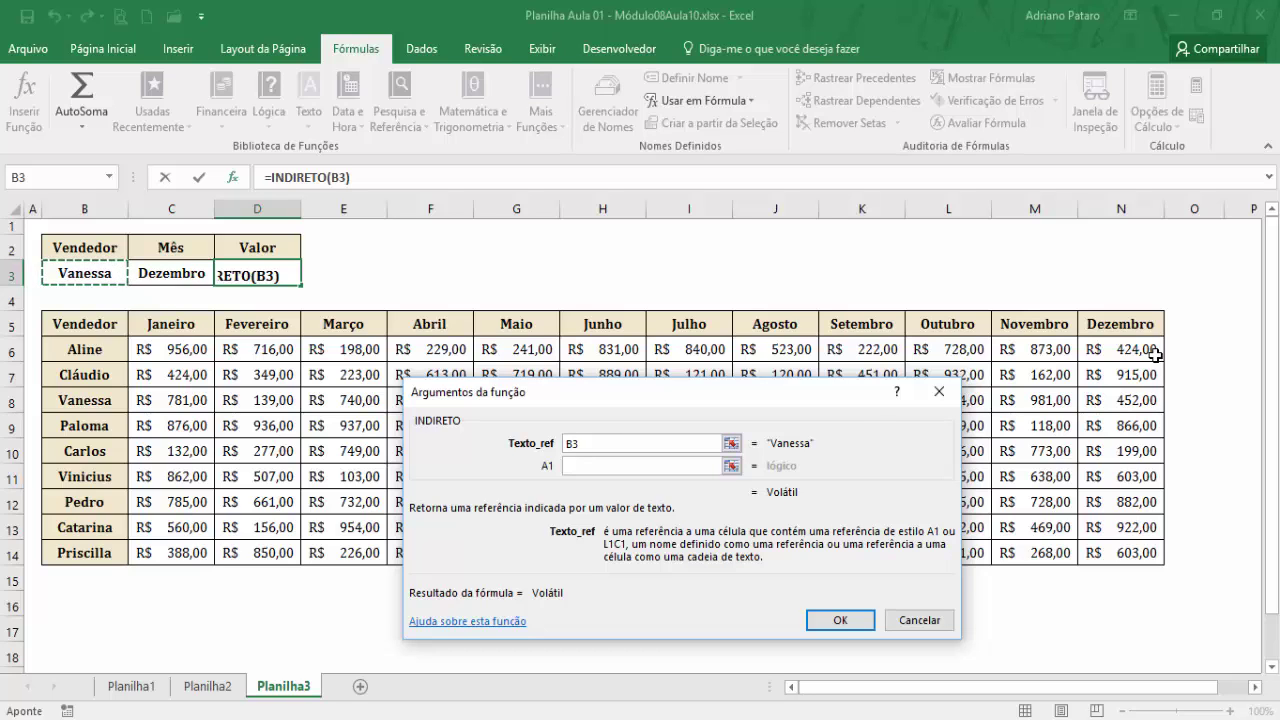
pyautogui.click(641, 466)
pyautogui.write('1')
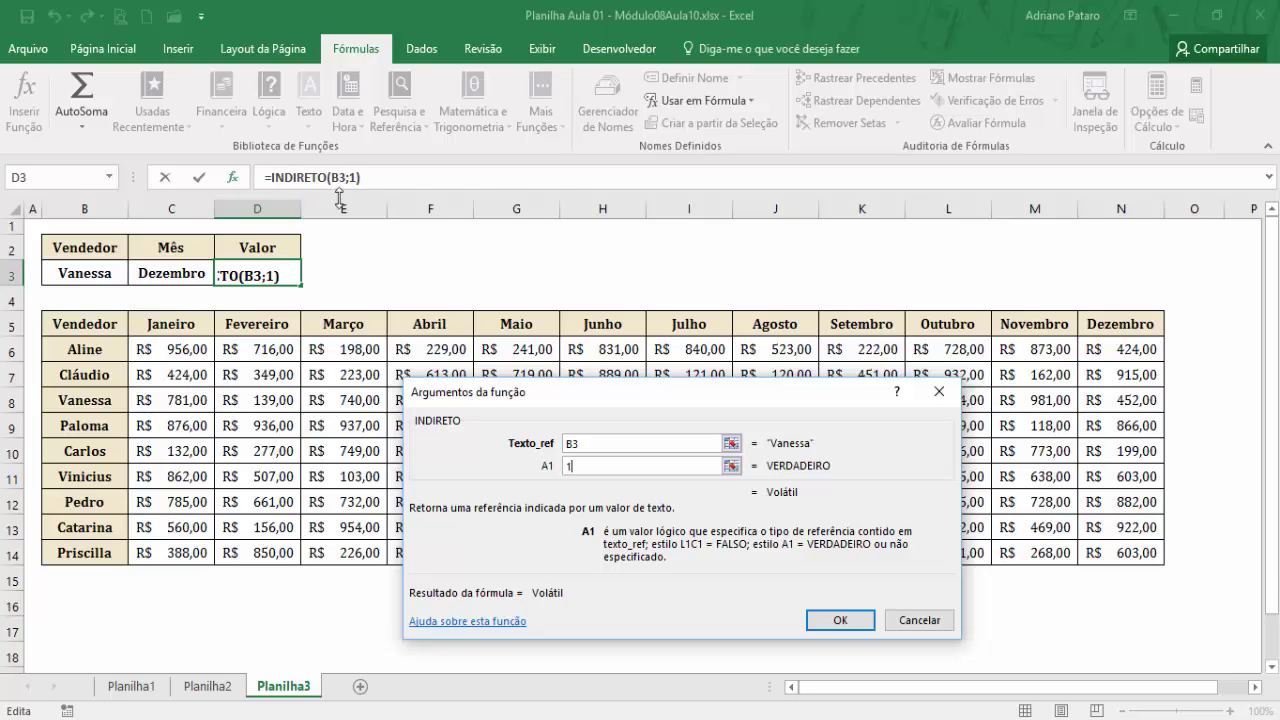
# Step: Append a space and a second INDIRETO function after INDIRETO(B3;1) in the D3 formula
pyautogui.click(374, 177)
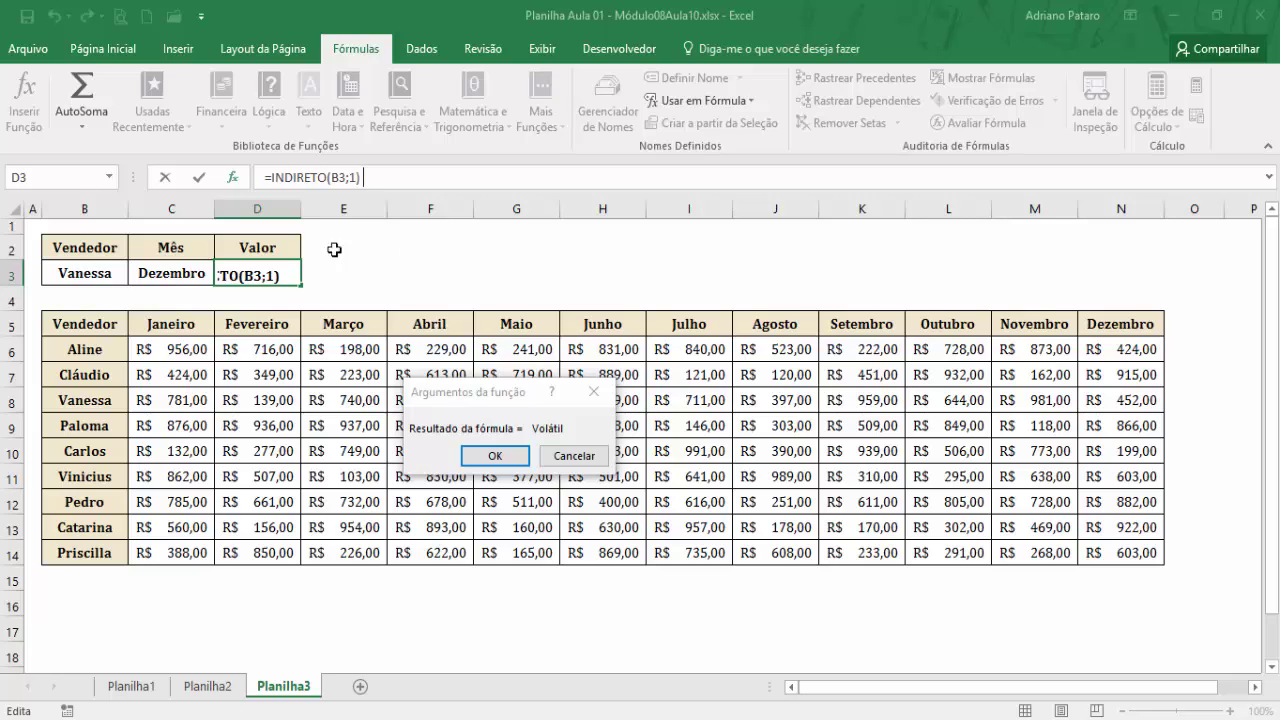
pyautogui.click(111, 178)
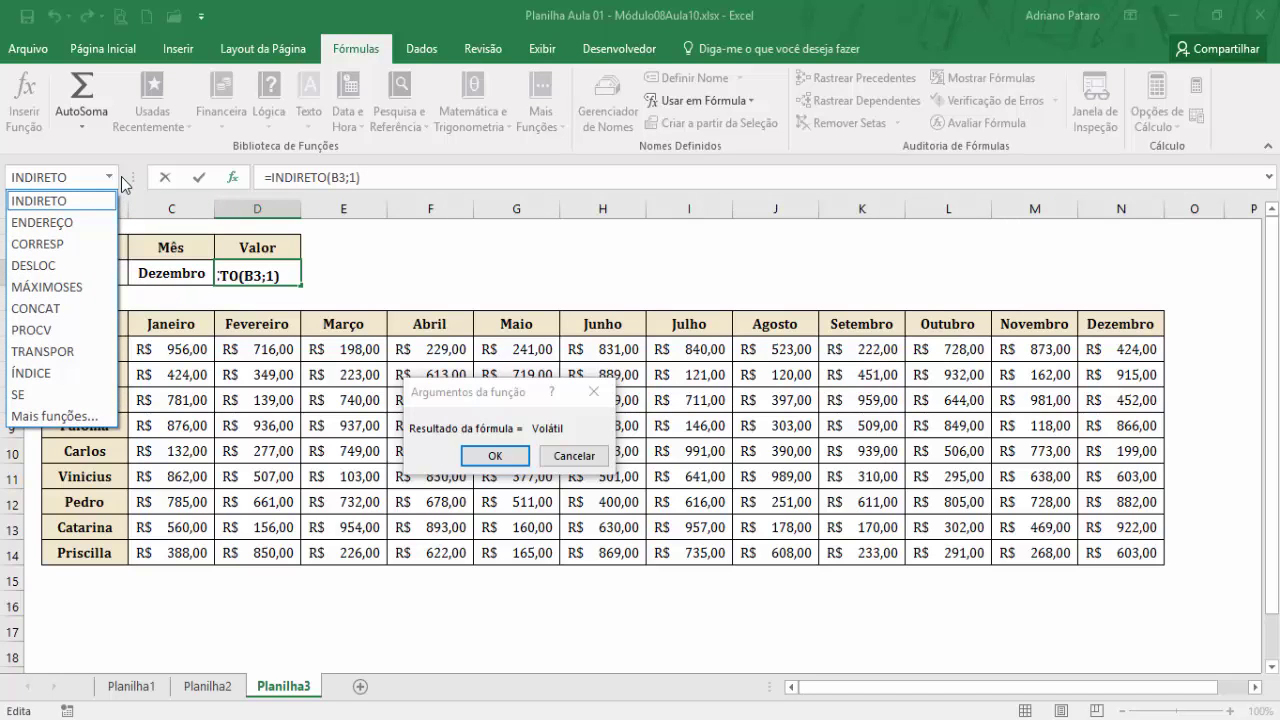
pyautogui.click(62, 204)
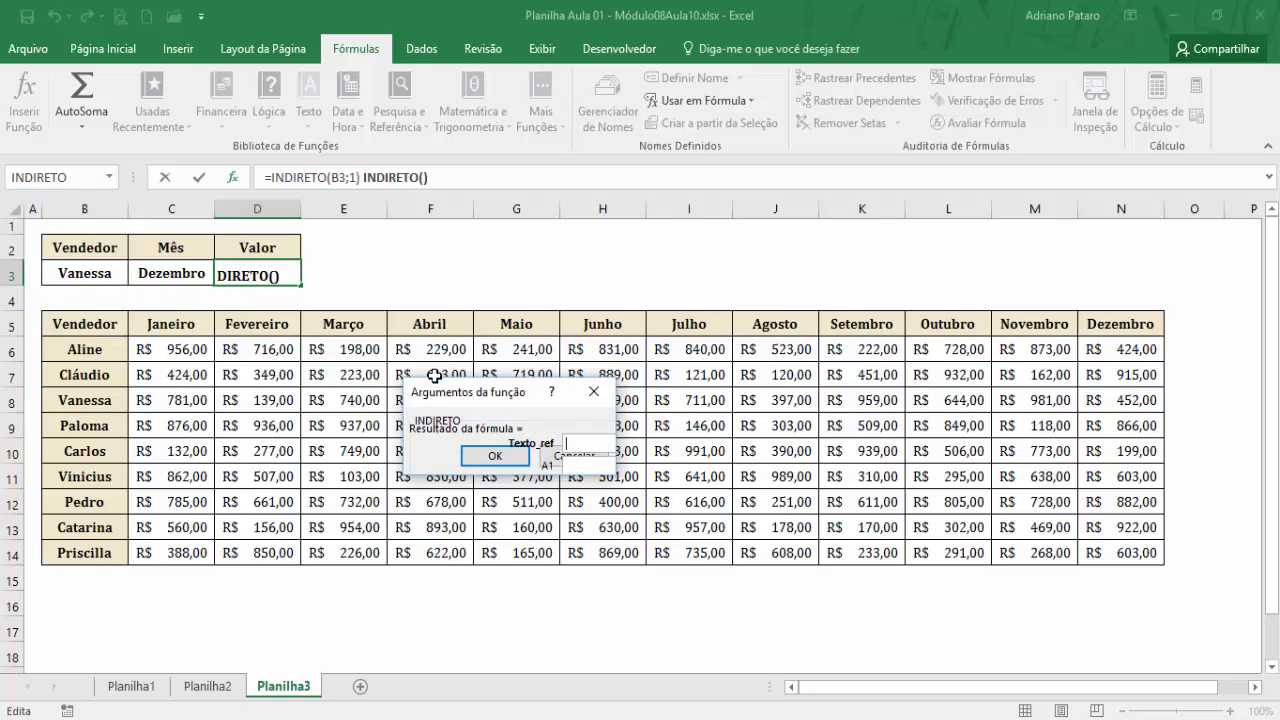
pyautogui.moveTo(461, 390); pyautogui.dragTo(706, 216)
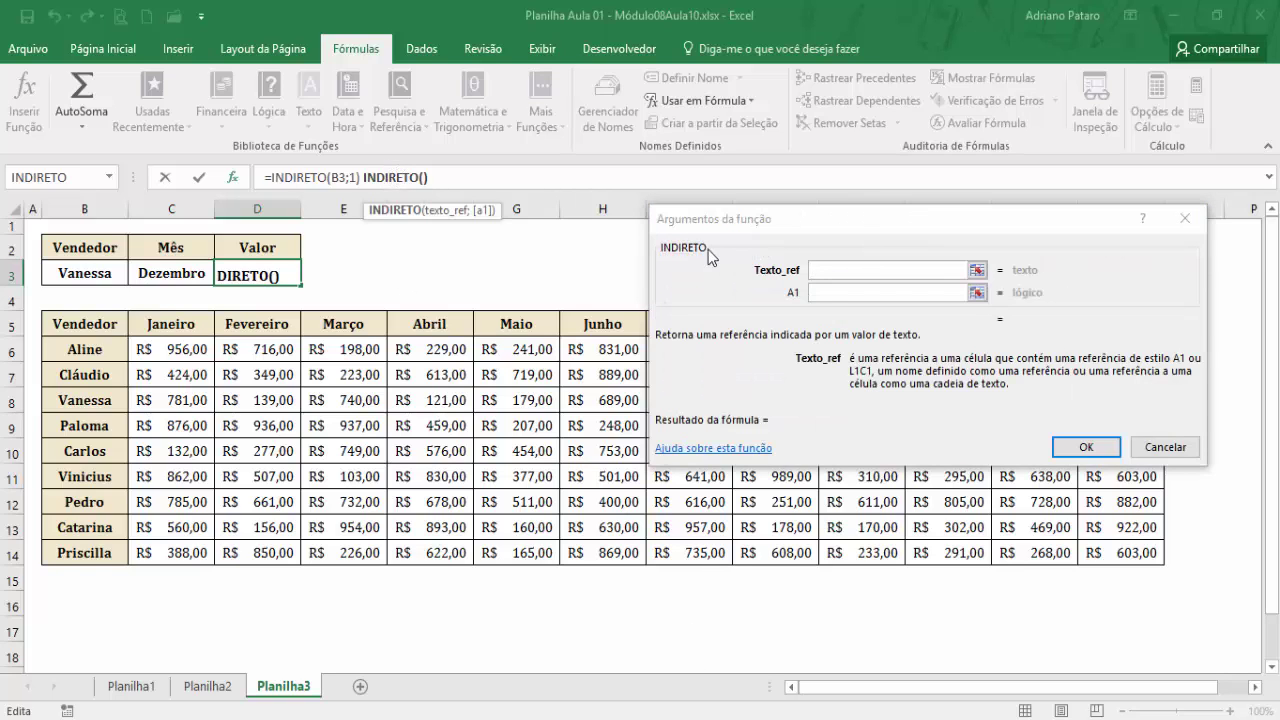
# Step: Compare the arguments of the first and second INDIRETO functions in the D3 formula
pyautogui.click(293, 183)
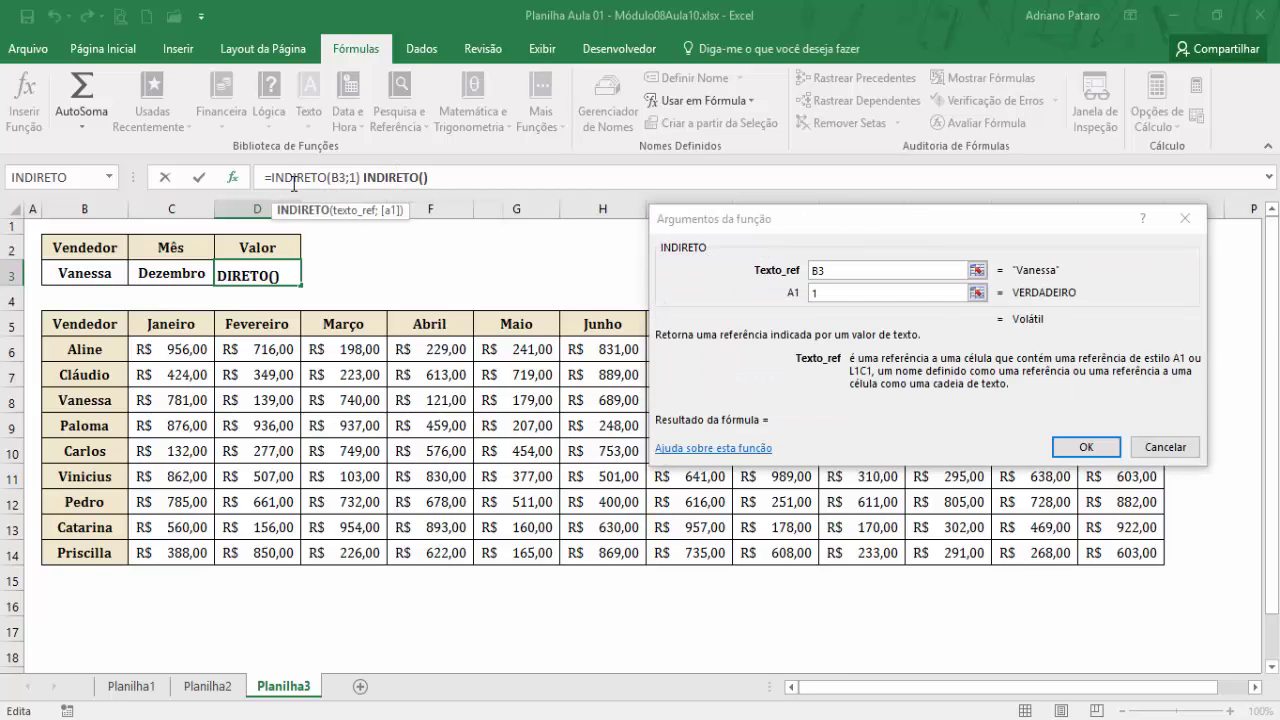
pyautogui.click(410, 178)
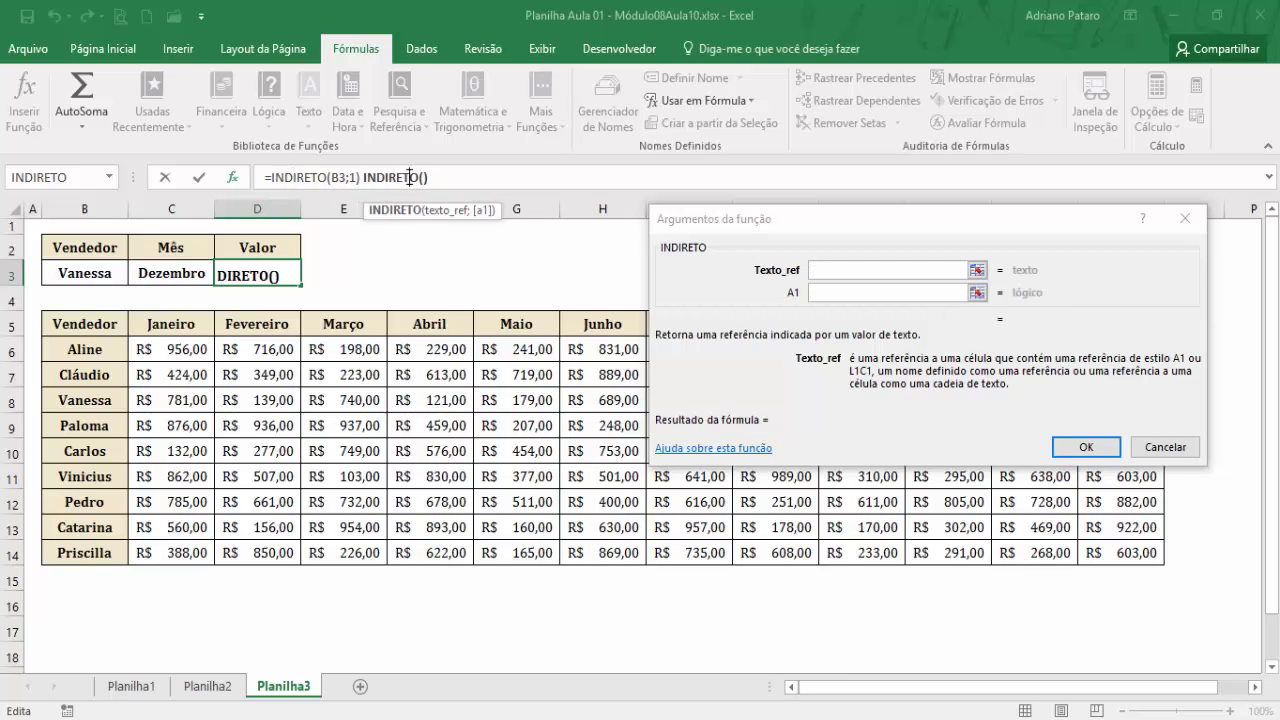
pyautogui.click(300, 179)
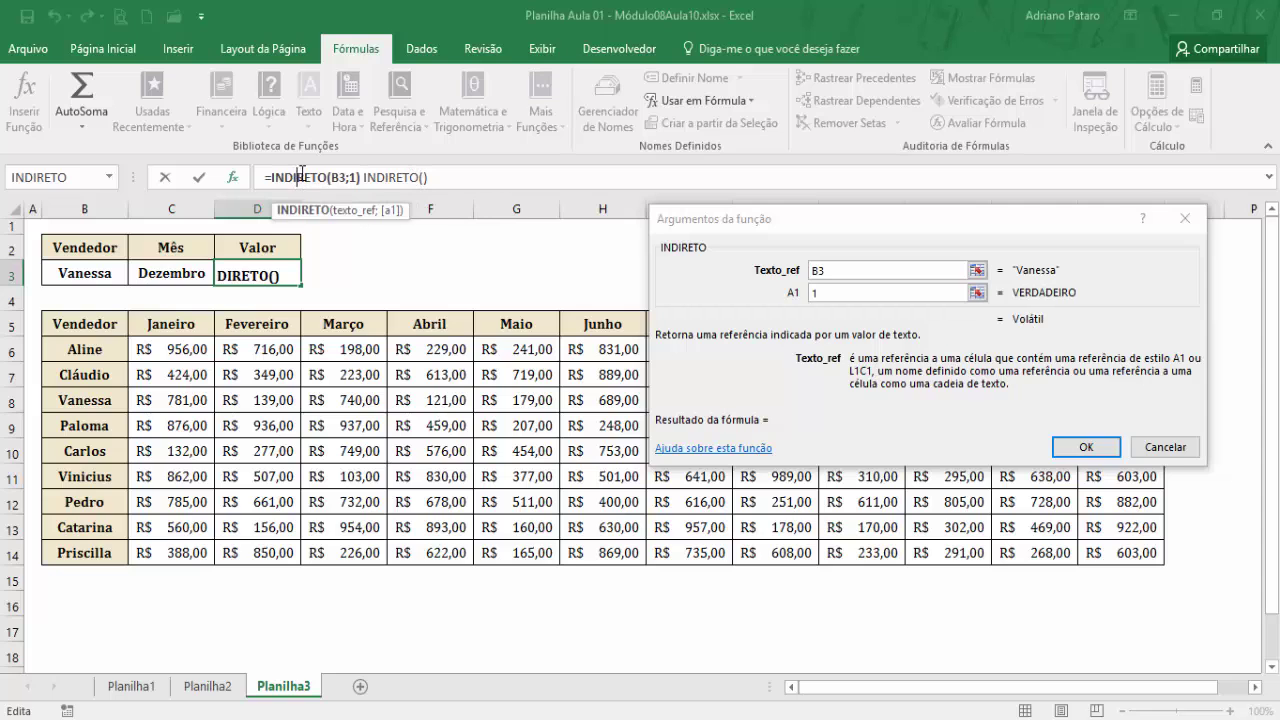
pyautogui.click(399, 178)
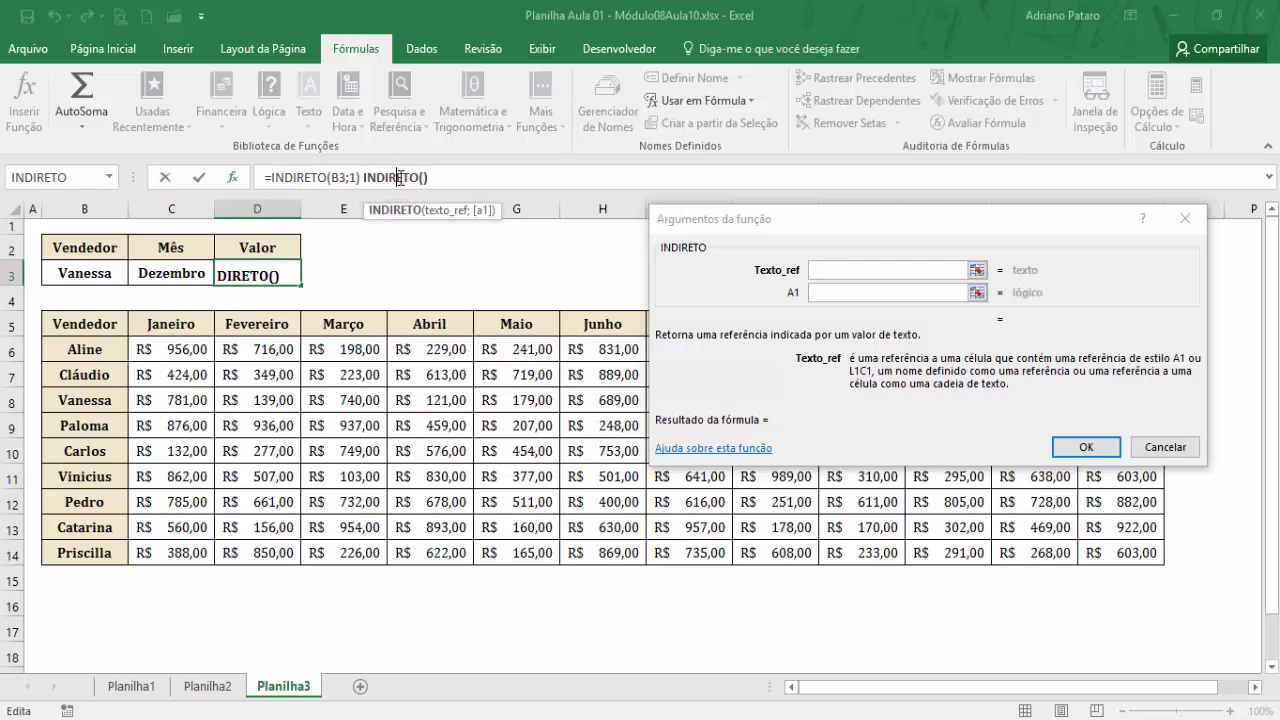
pyautogui.click(300, 180)
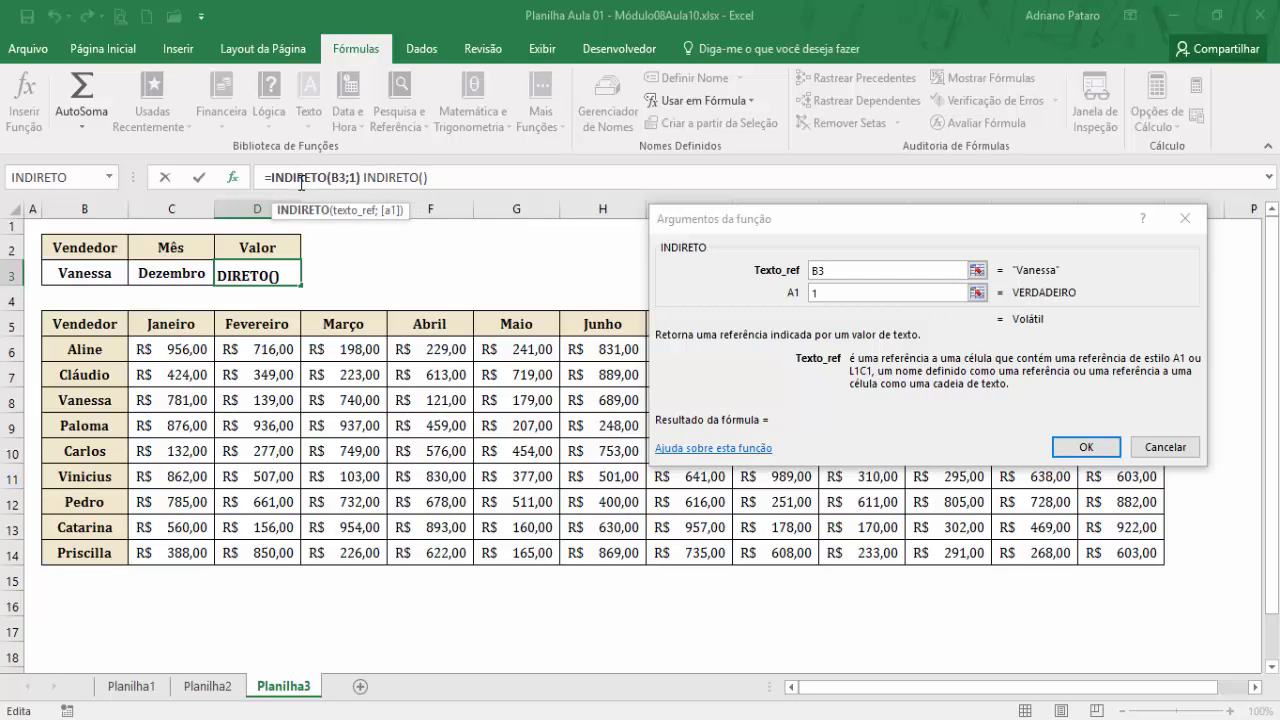
pyautogui.moveTo(704, 228); pyautogui.dragTo(442, 377)
pyautogui.click(277, 186)
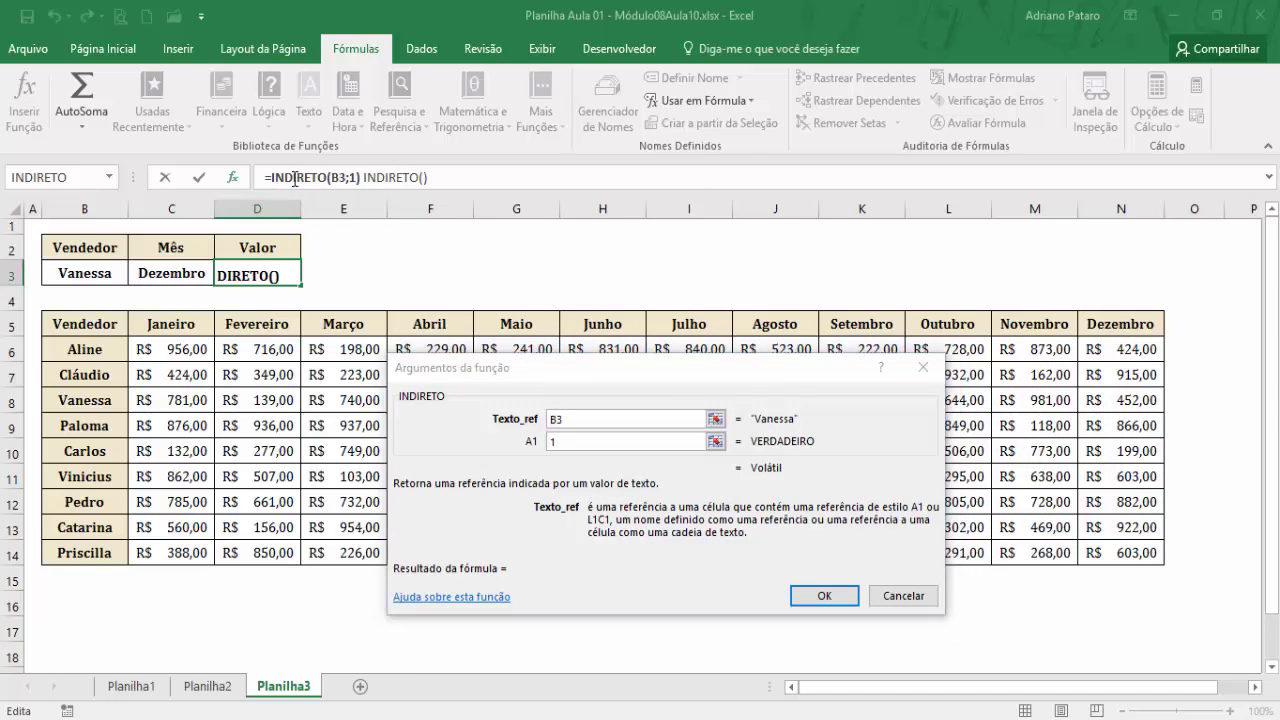
pyautogui.click(400, 178)
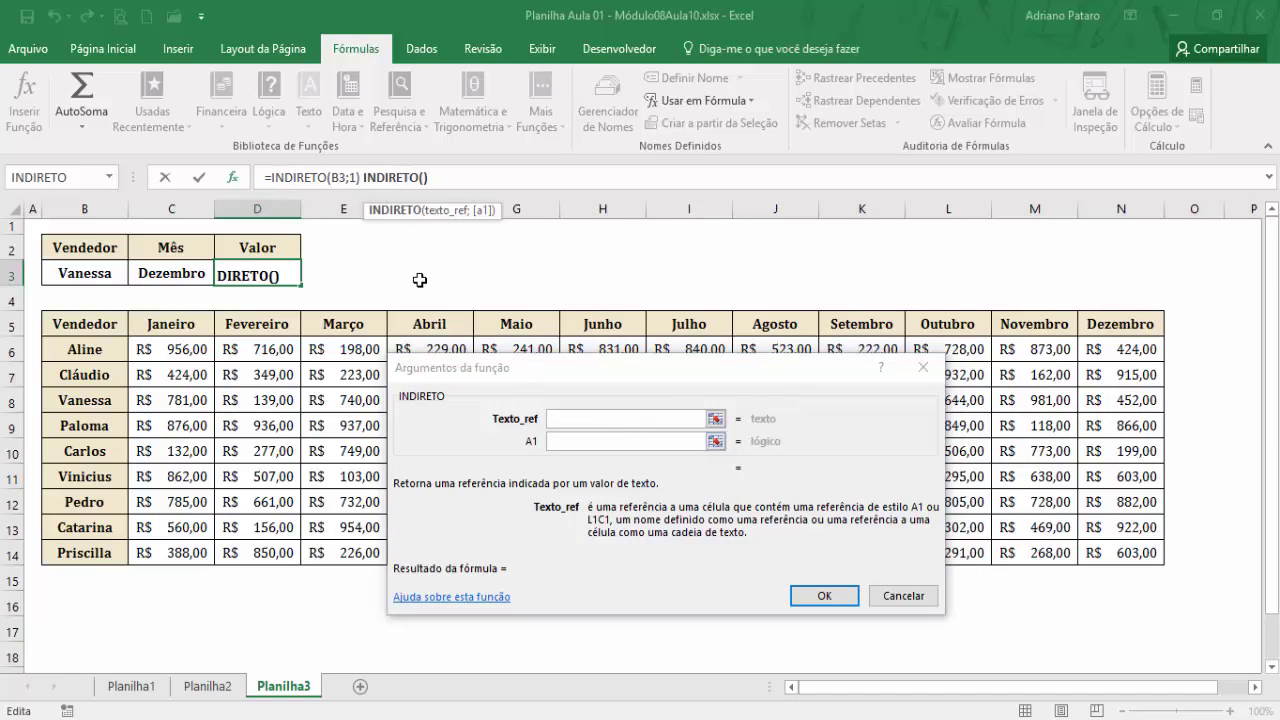
pyautogui.click(310, 178)
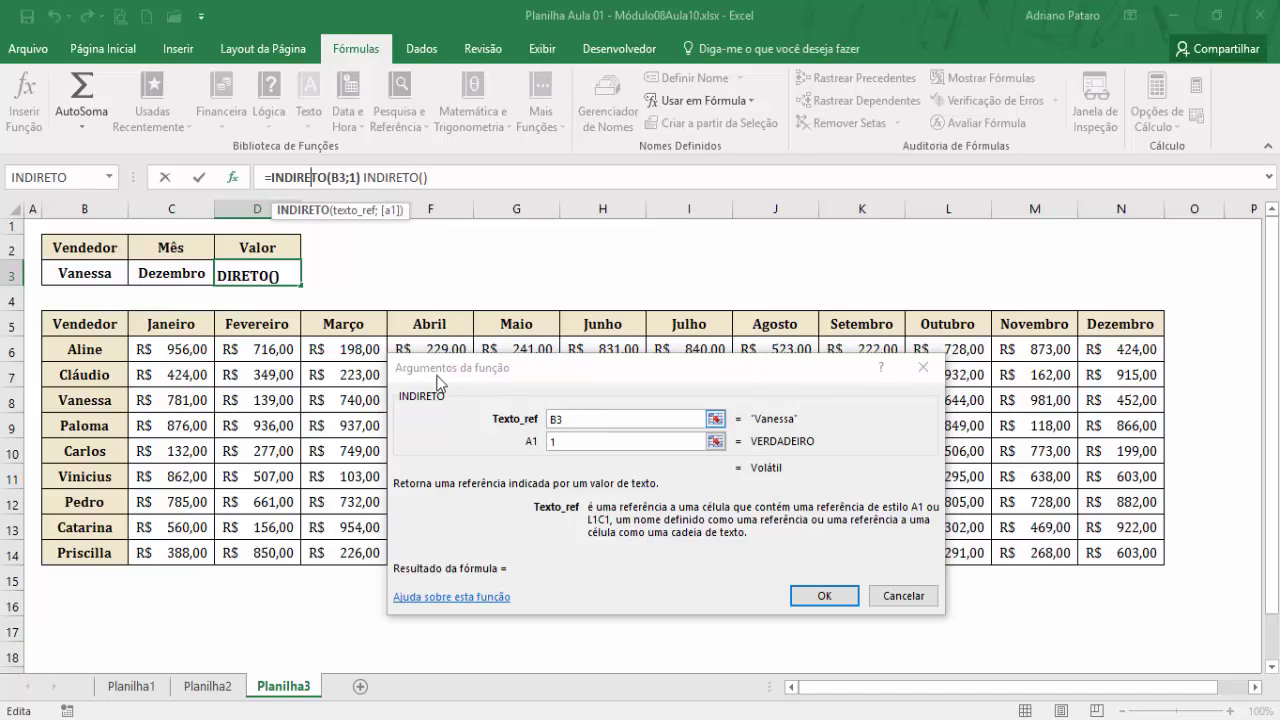
# Step: Complete the second INDIRETO in the D3 formula with C3 as Texto_ref and 1 as the A1 argument
pyautogui.click(384, 177)
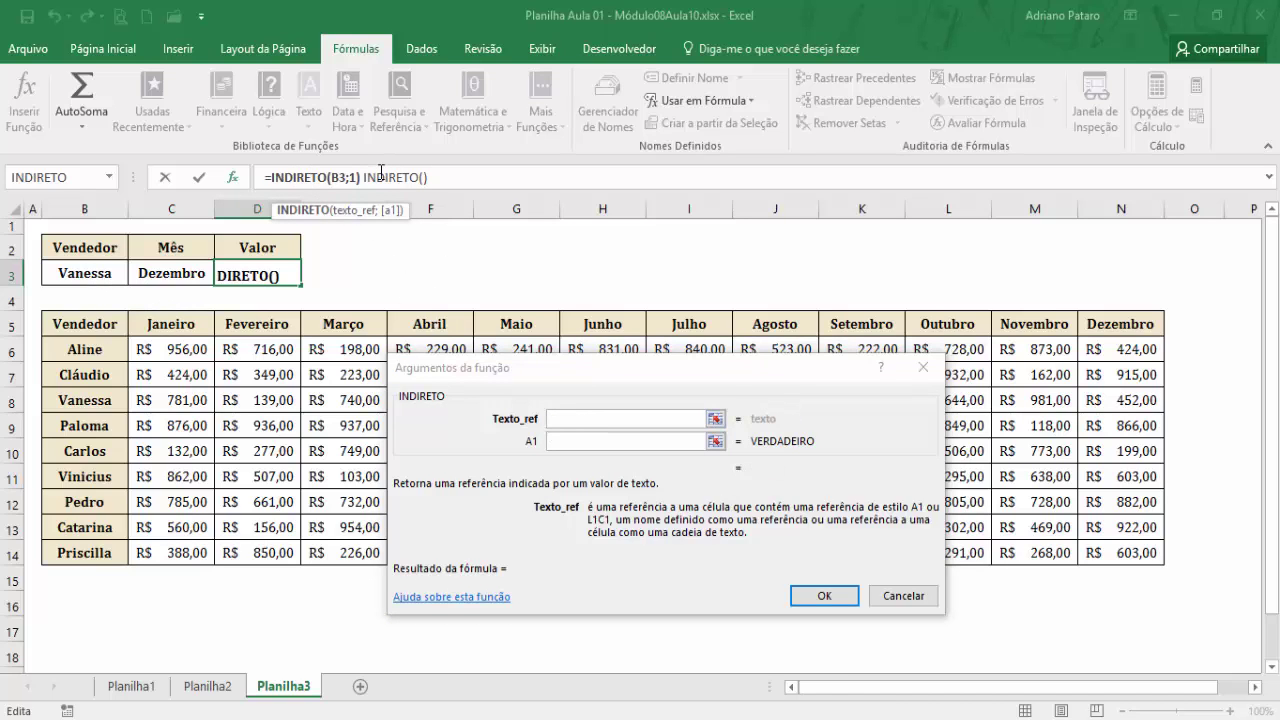
pyautogui.click(579, 419)
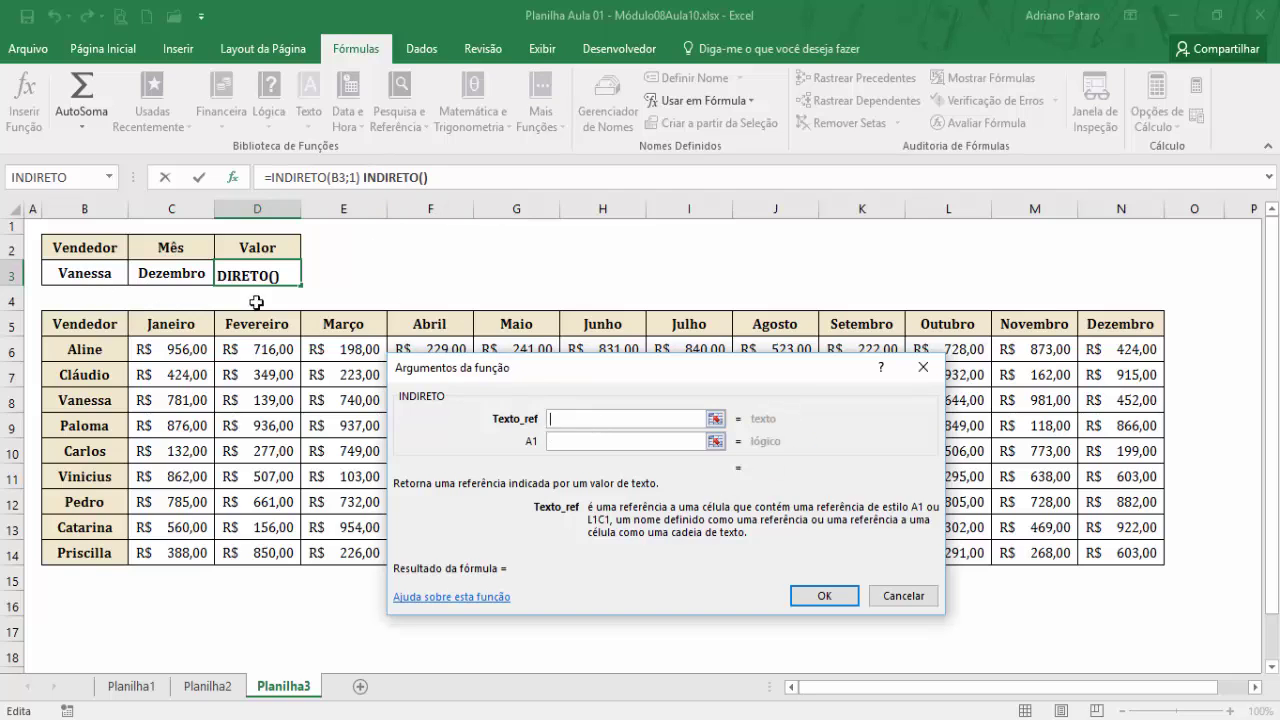
pyautogui.click(177, 276)
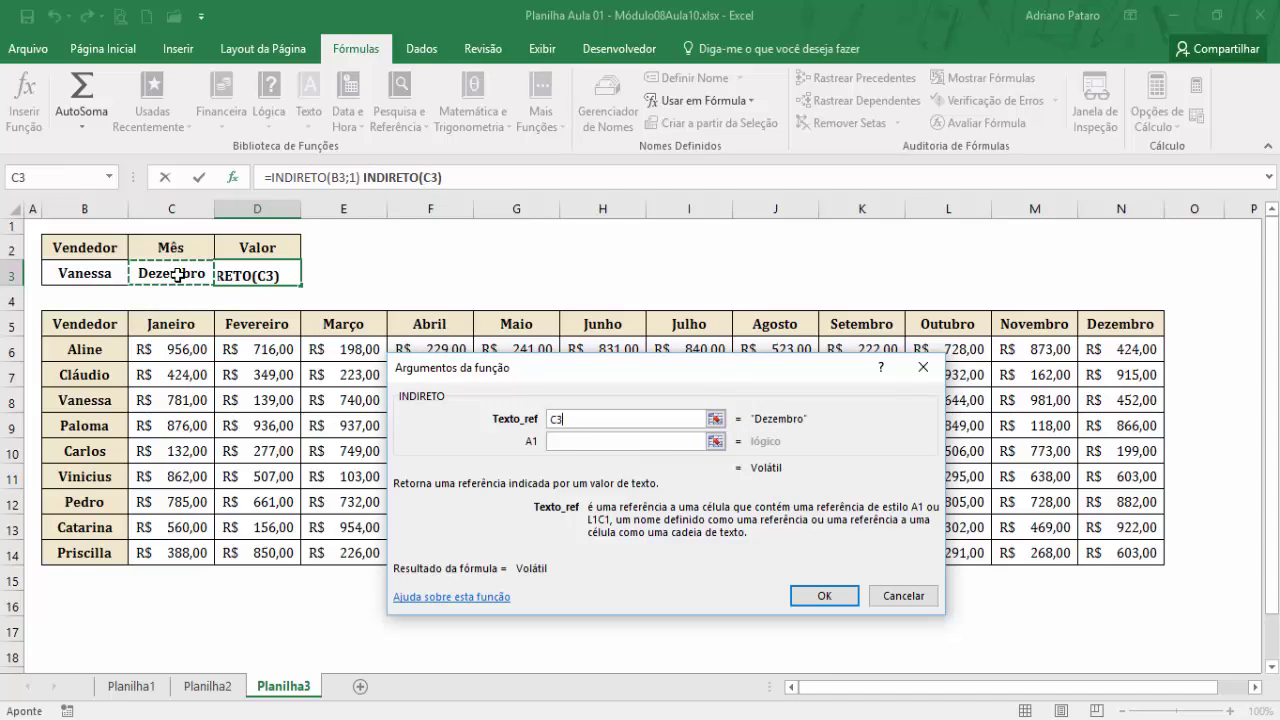
pyautogui.click(592, 447)
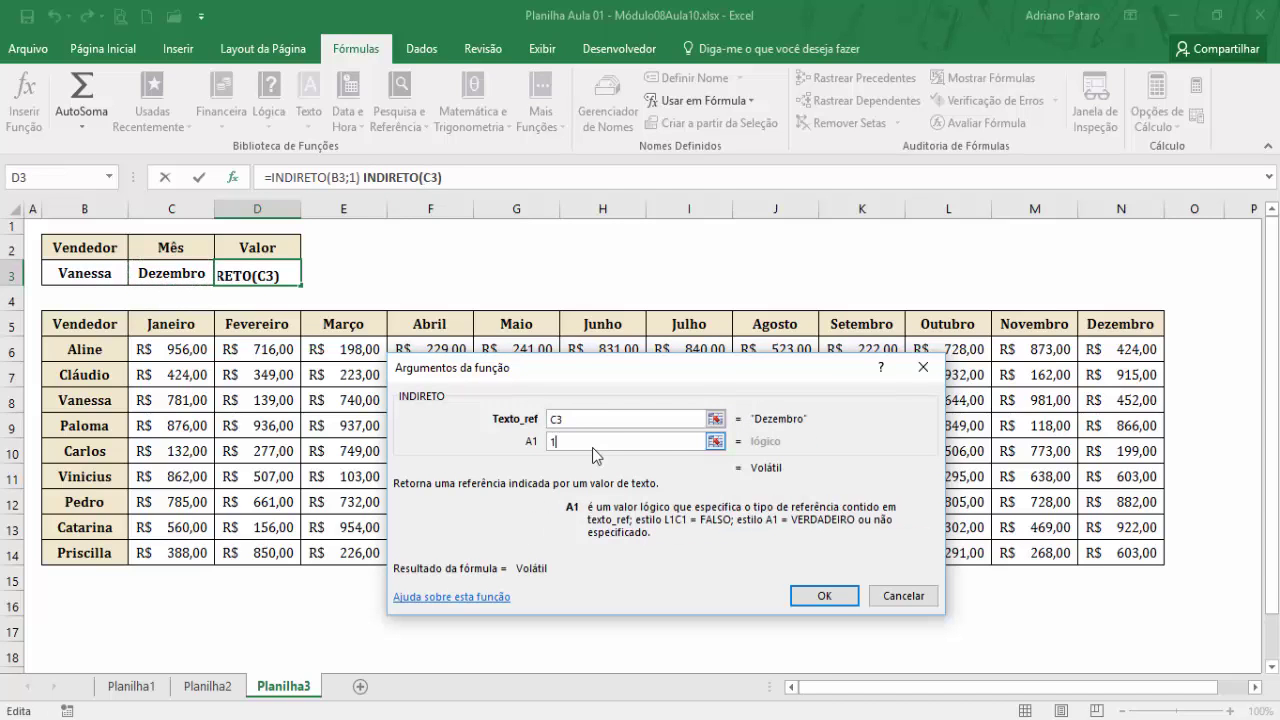
pyautogui.write('1')
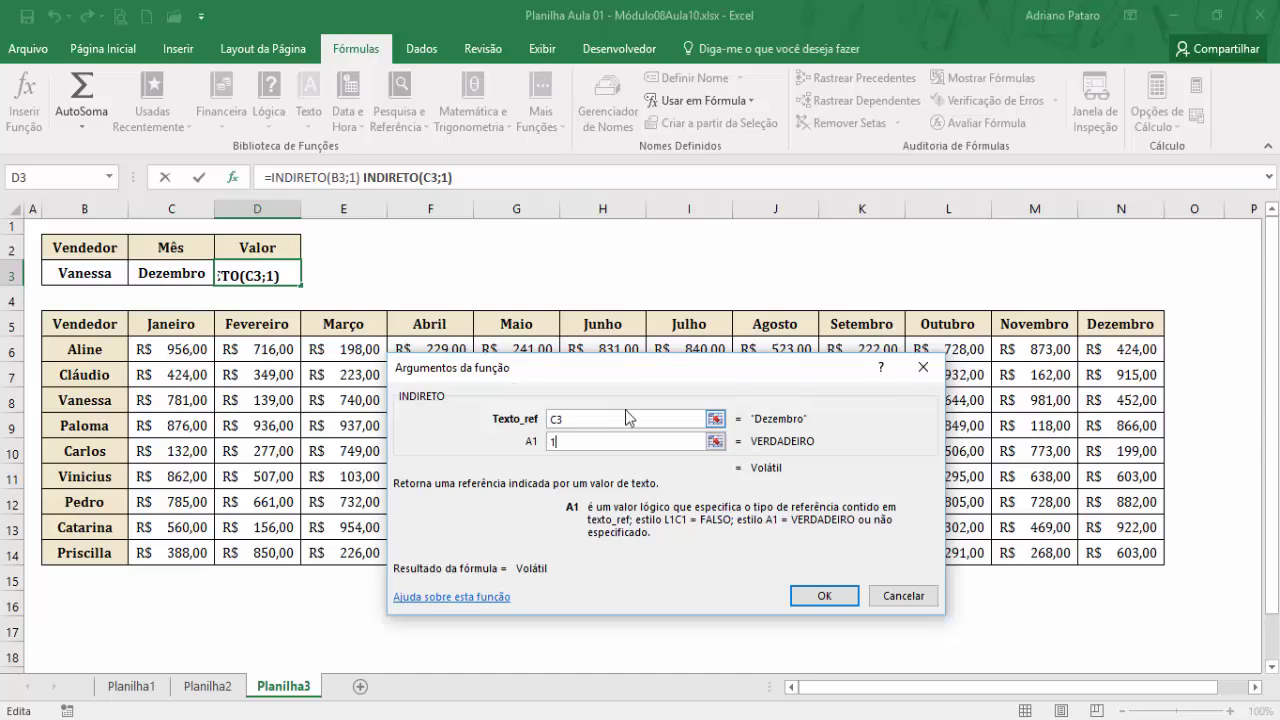
pyautogui.moveTo(631, 375); pyautogui.dragTo(683, 393)
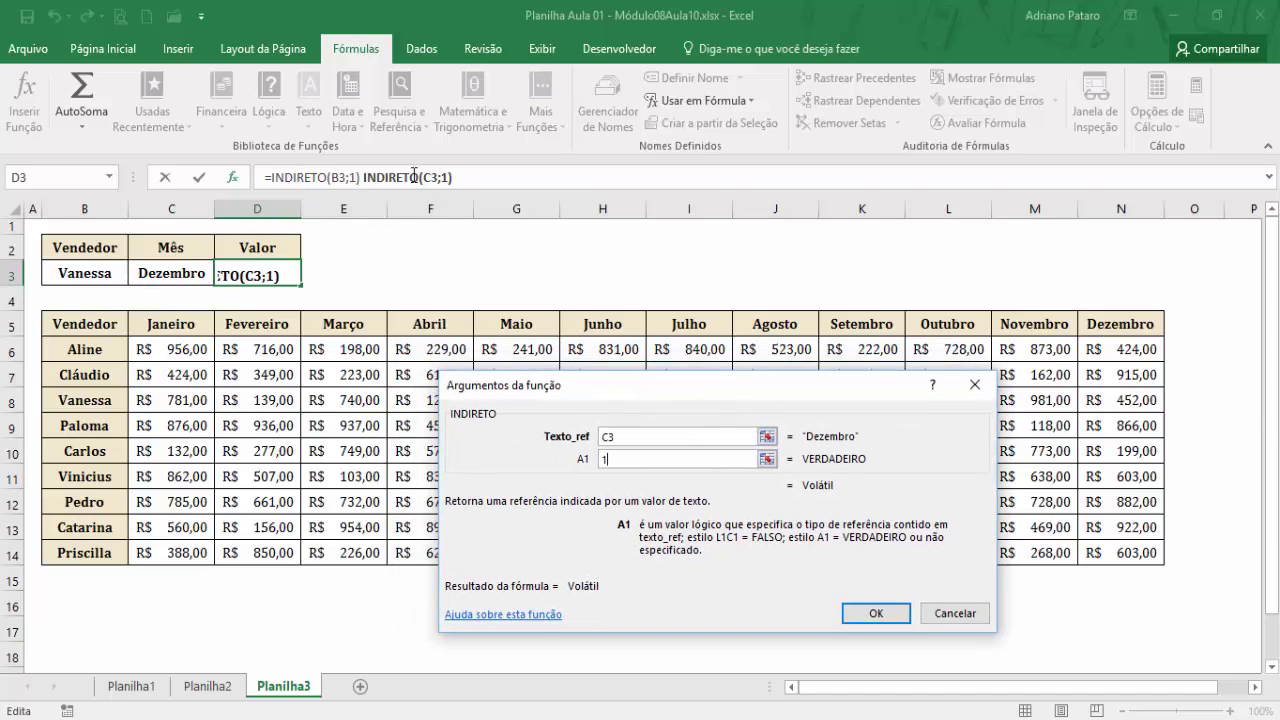
pyautogui.click(877, 614)
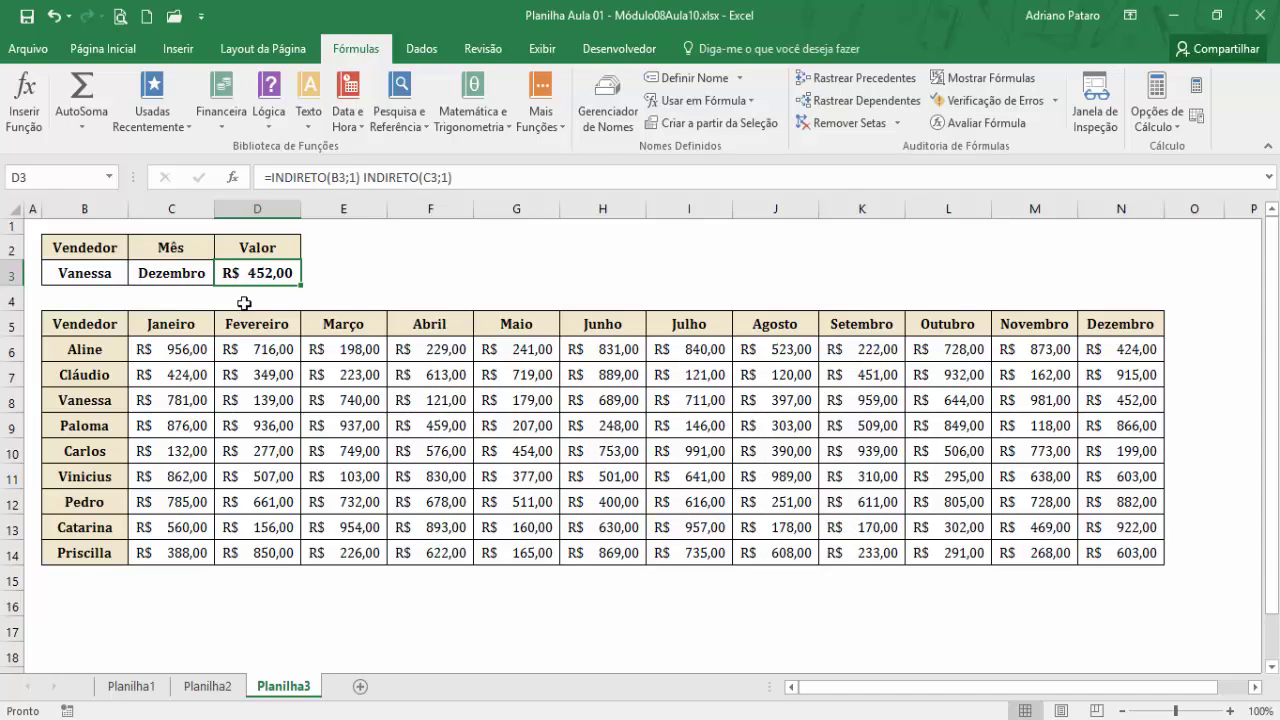
# Step: Select the seller's row 8 together with the Dezembro column to check where they intersect
pyautogui.moveTo(90, 401); pyautogui.dragTo(1137, 403)
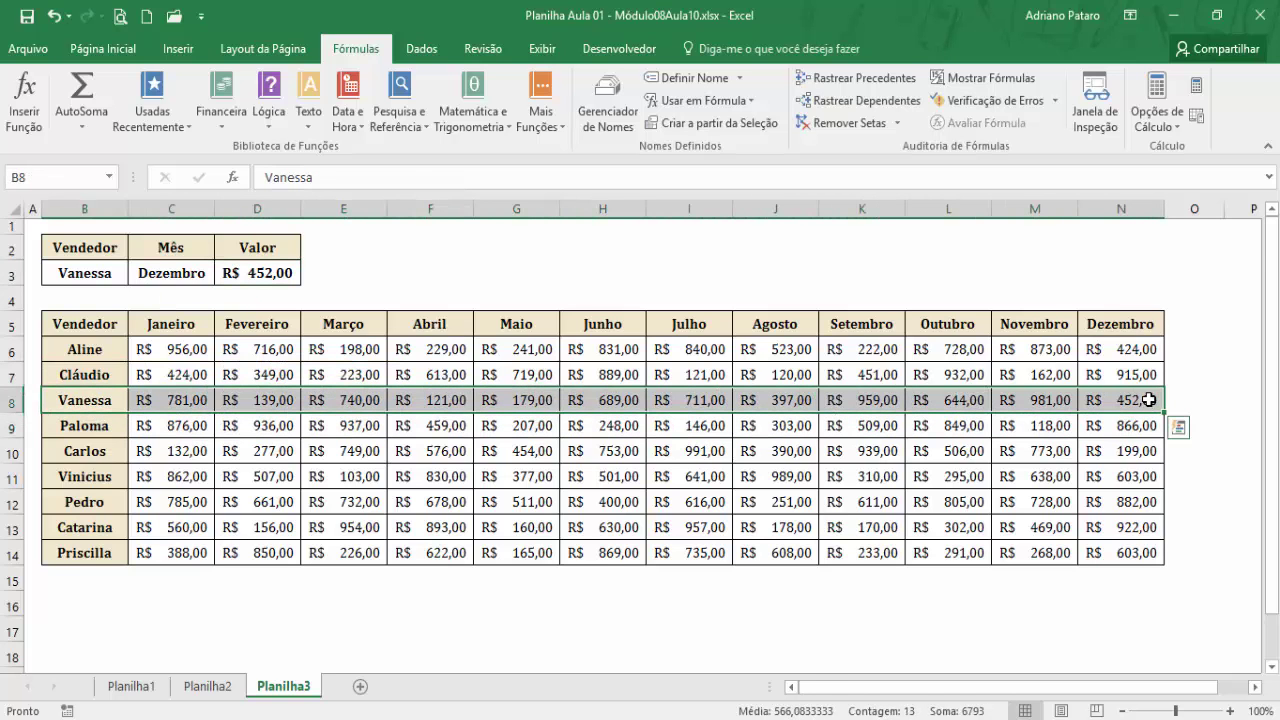
pyautogui.moveTo(1131, 326); pyautogui.dragTo(1142, 545)
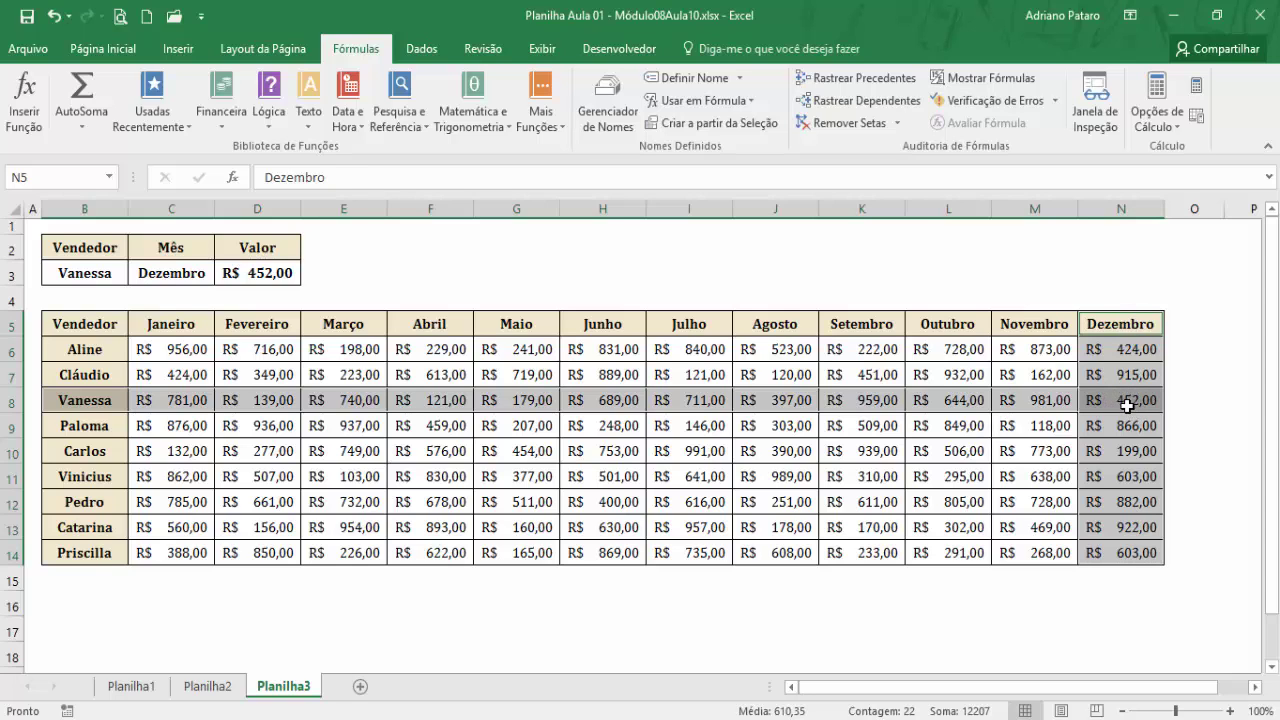
# Step: Set the Mês lookup cell C3 to Julho
pyautogui.click(172, 276)
pyautogui.write('Ju')
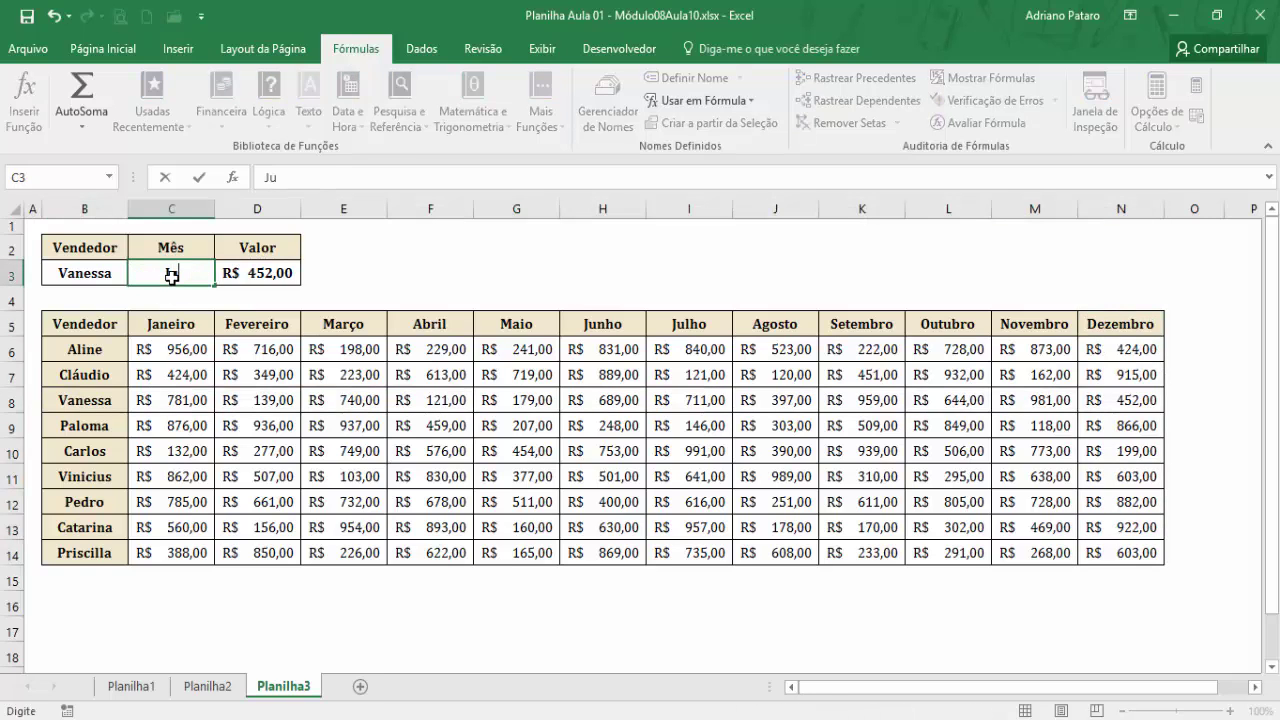
pyautogui.write('lho')
pyautogui.press('Return')
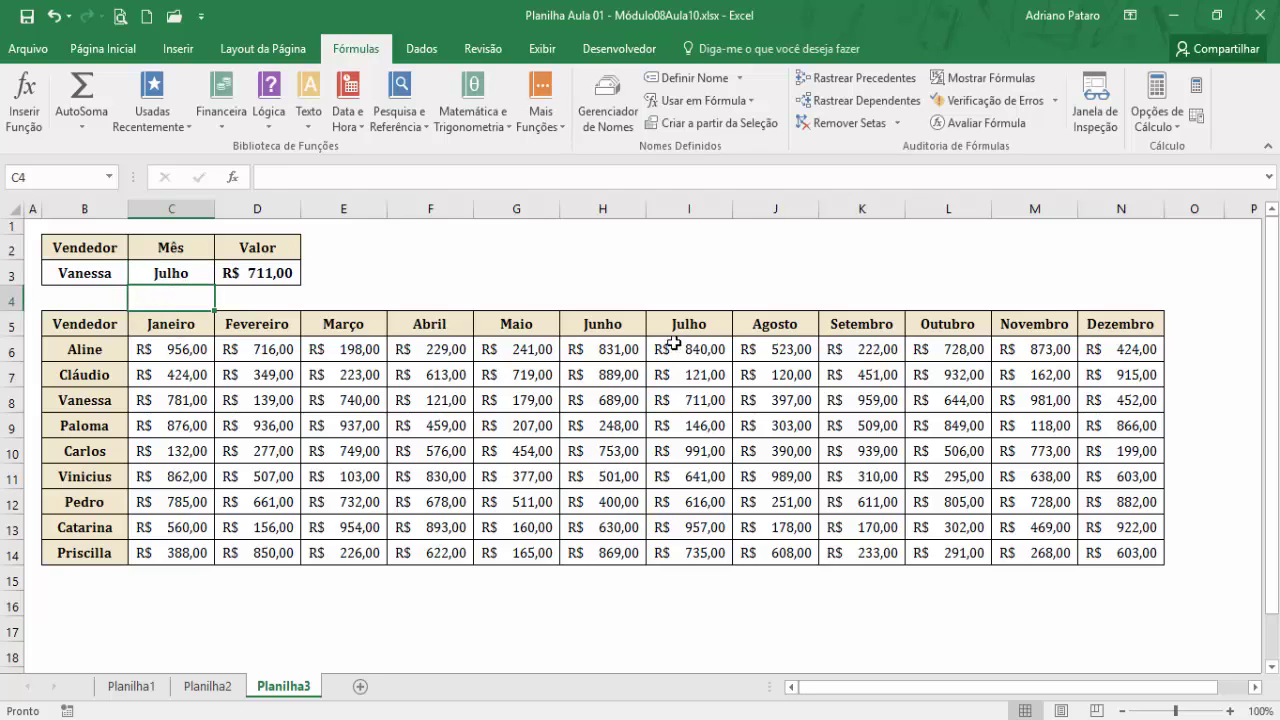
# Step: Check the intersection of the Julho column and the seller's row 8 against the Valor cell D3
pyautogui.moveTo(694, 323); pyautogui.dragTo(703, 550)
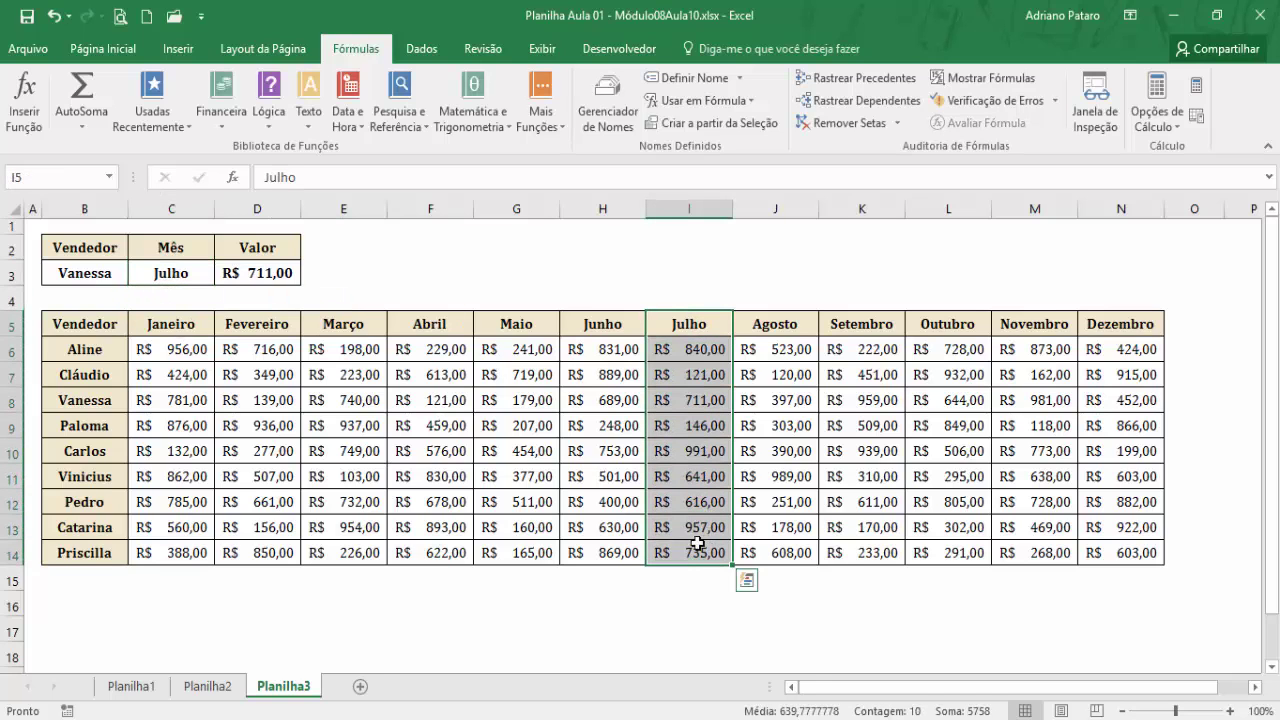
pyautogui.keyDown('ctrl'); pyautogui.moveTo(84, 412); pyautogui.dragTo(1110, 398); pyautogui.keyUp('ctrl')
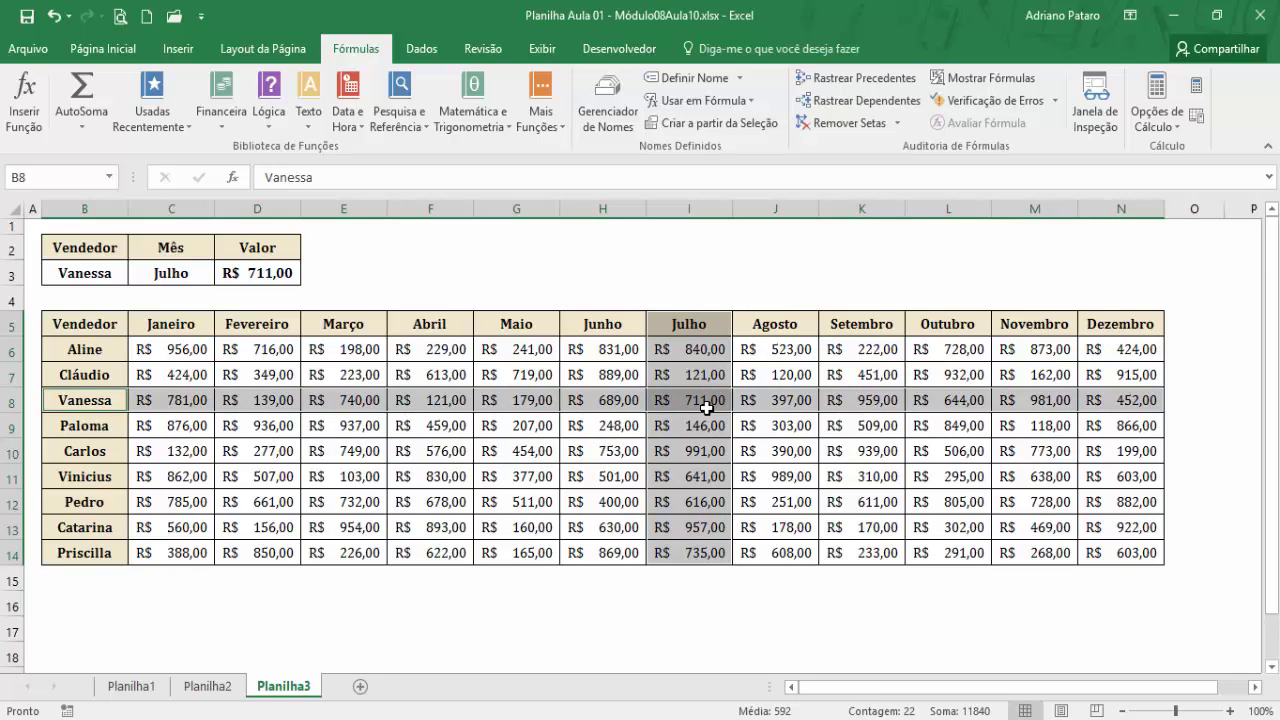
pyautogui.click(252, 272)
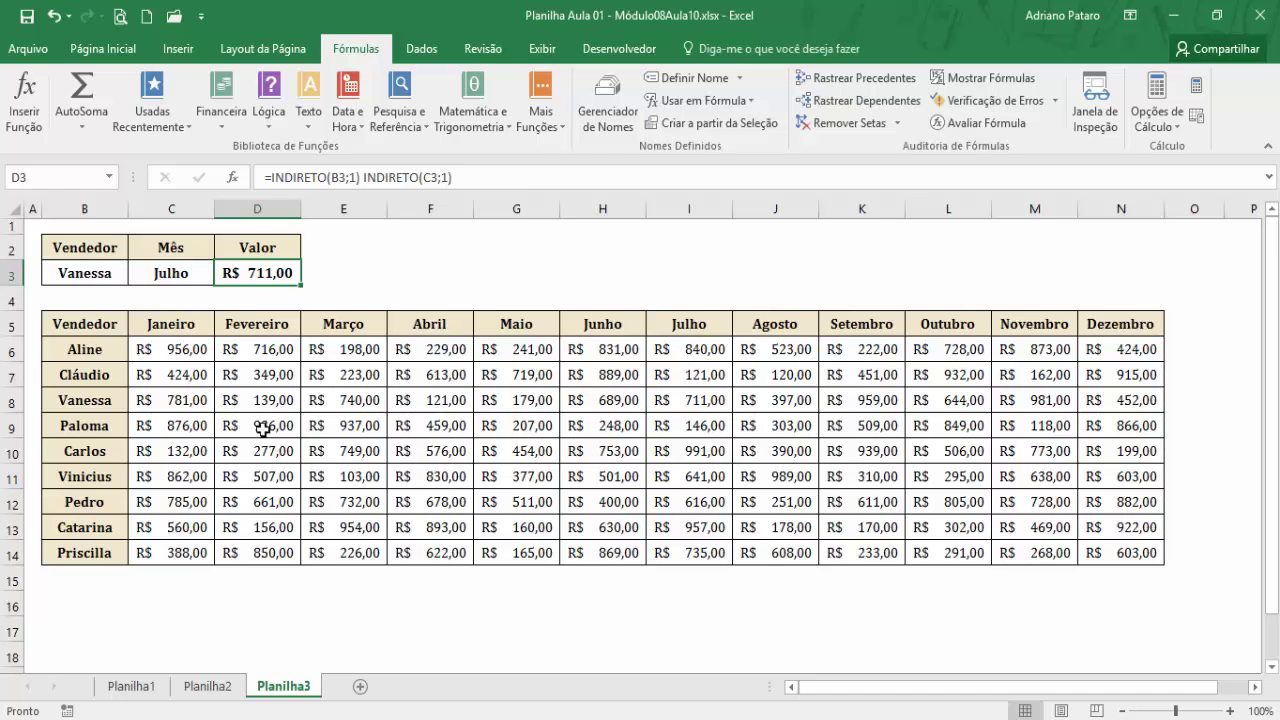
# Step: Switch to File Explorer and open the workbook Planilha Aula 02 - Módulo08Aula10.xlsx from the Função INDIRETO folder
pyautogui.hotkey('alt', 'Tab')
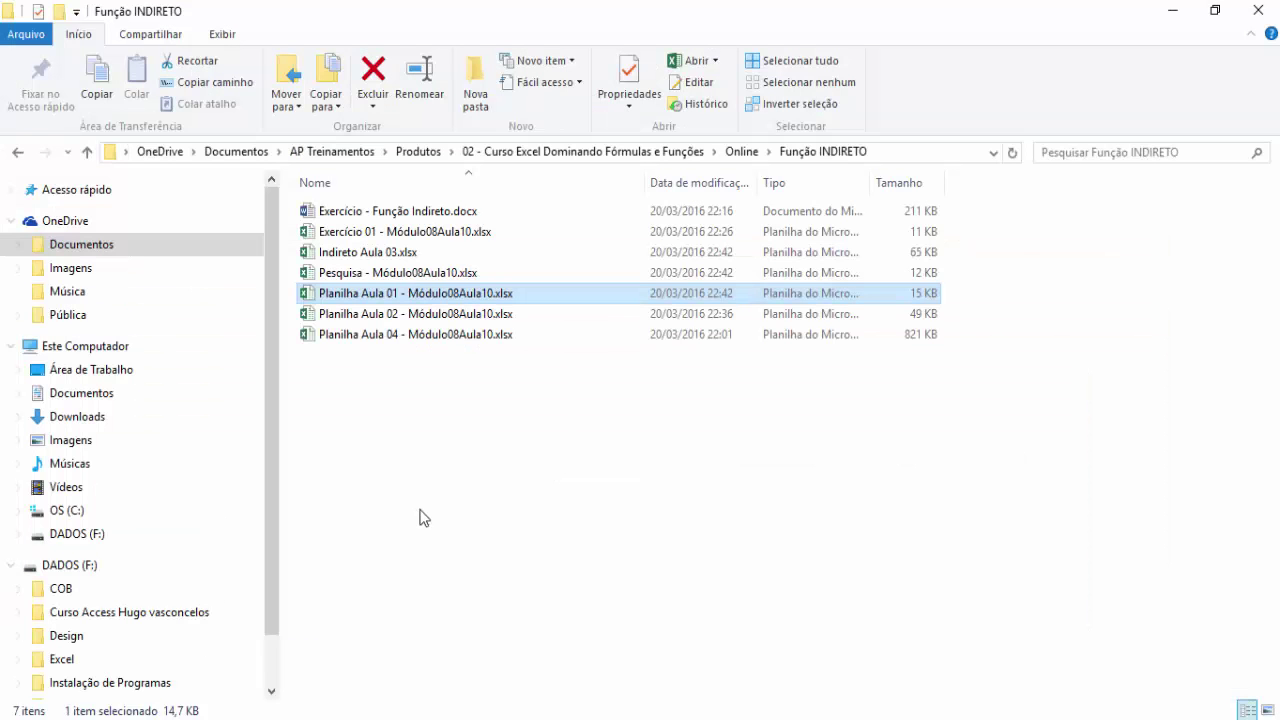
pyautogui.click(425, 314)
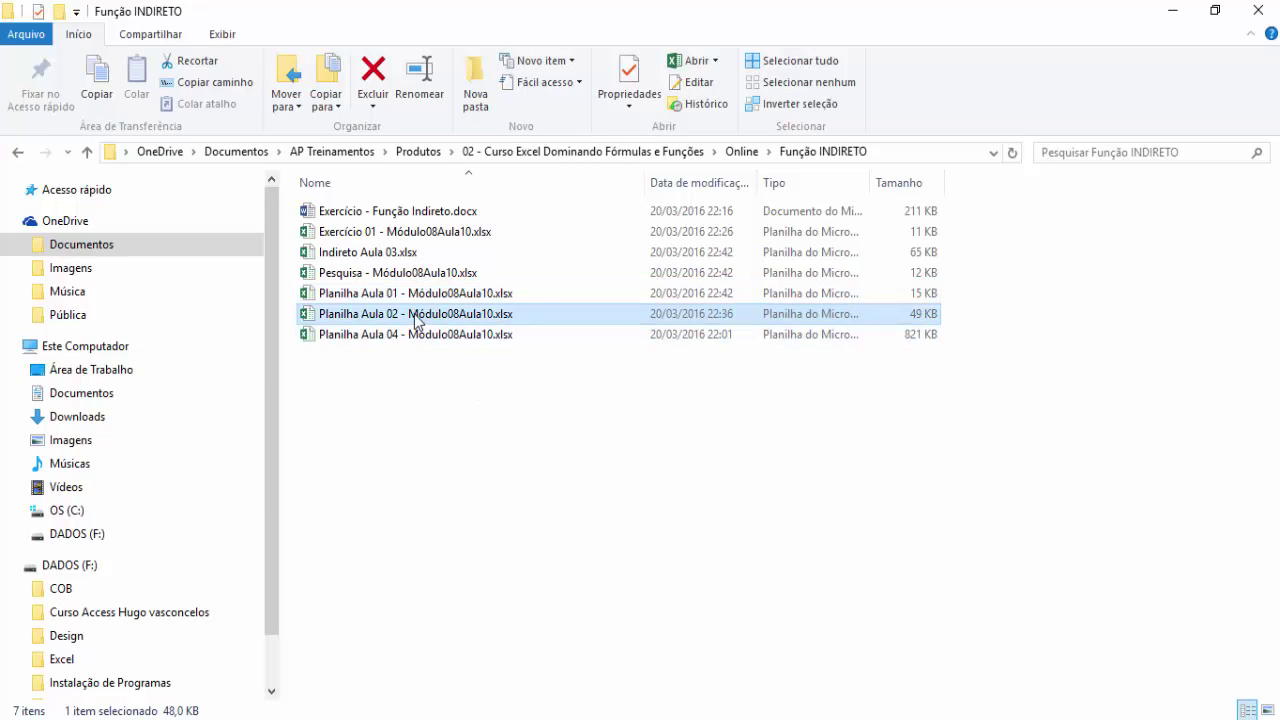
pyautogui.doubleClick(418, 318)
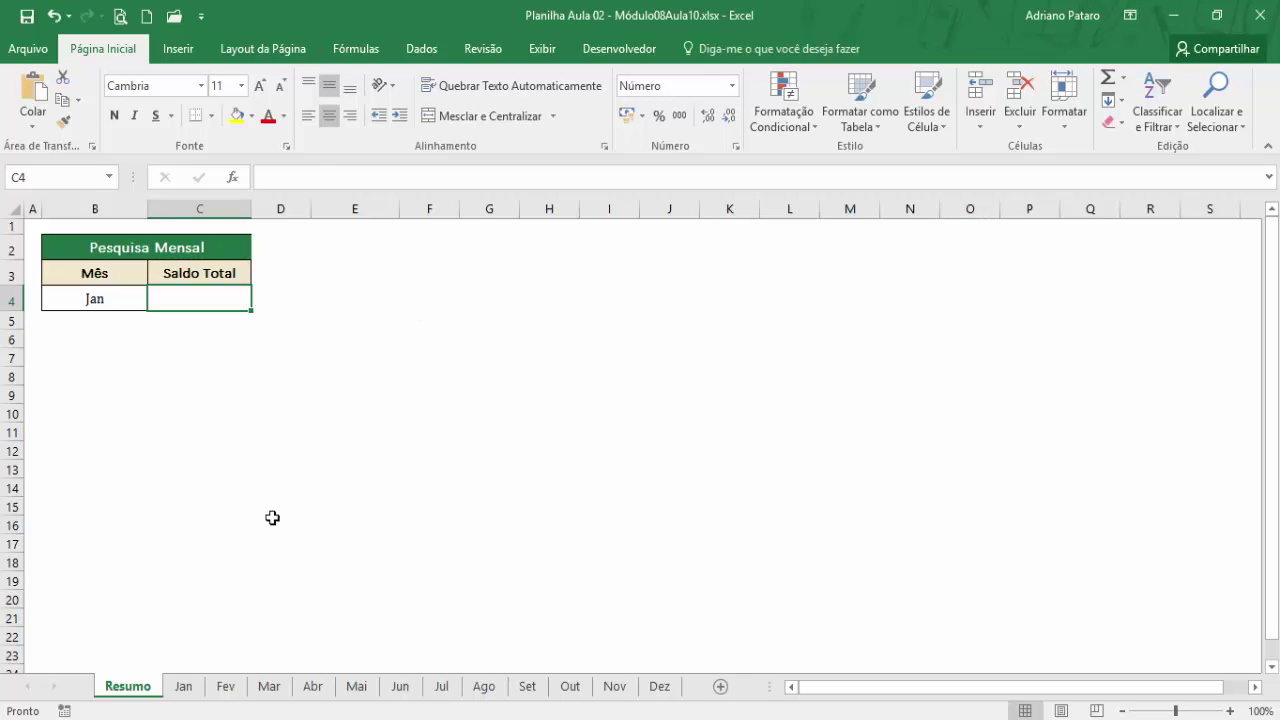
# Step: Look through the monthly LIVRO CAIXA sheets from Jan to Dez, and return to Jan
pyautogui.click(184, 688)
pyautogui.click(224, 687)
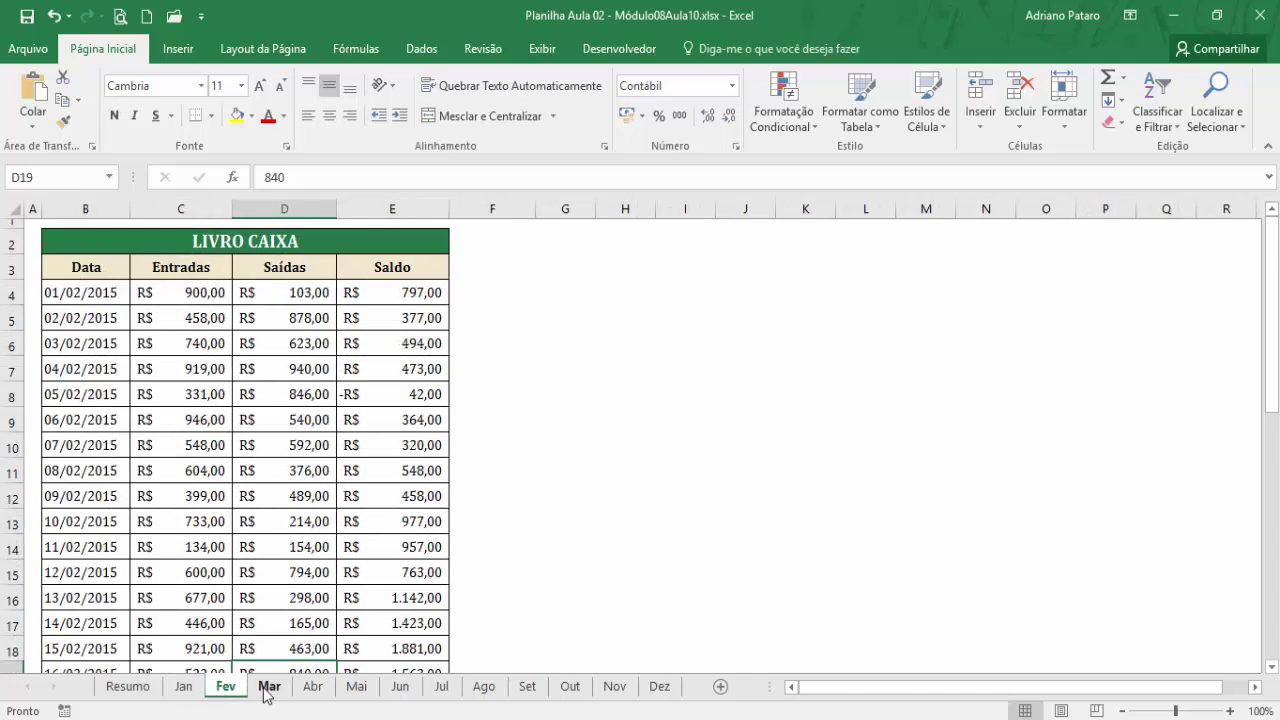
pyautogui.click(268, 687)
pyautogui.click(312, 687)
pyautogui.click(356, 687)
pyautogui.scroll(6, 829, 479)
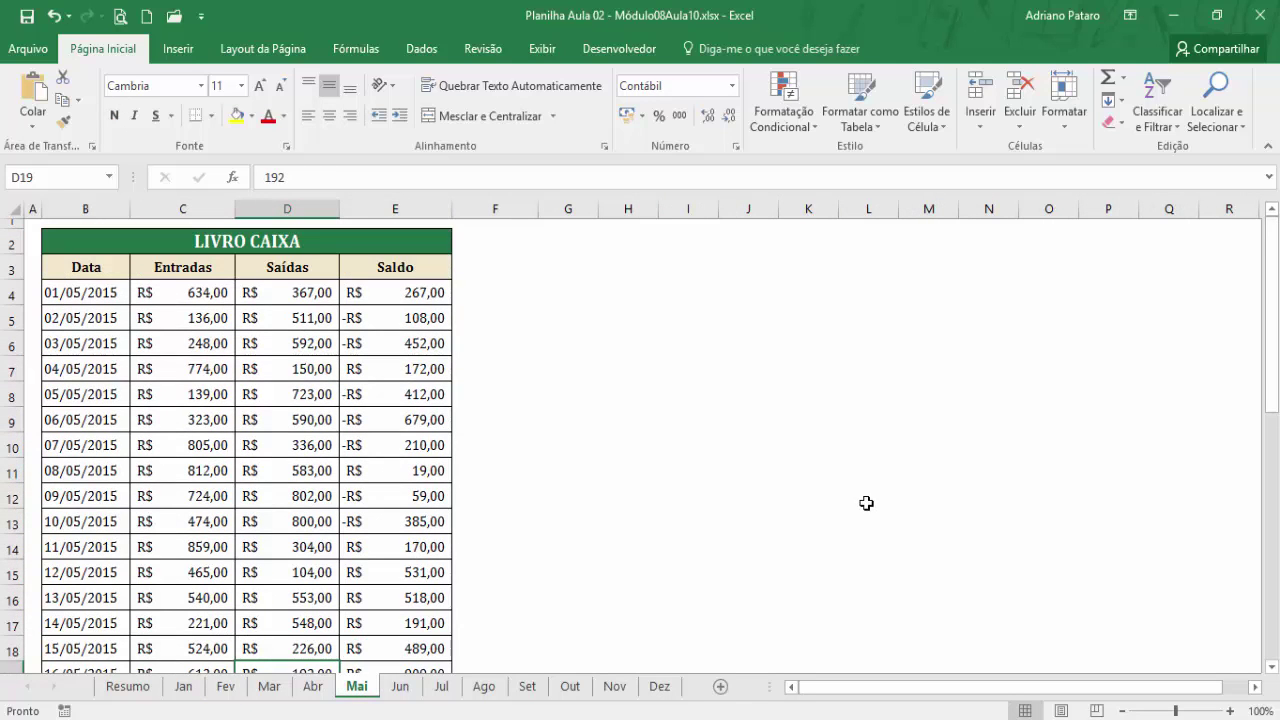
pyautogui.click(400, 686)
pyautogui.click(441, 686)
pyautogui.click(484, 686)
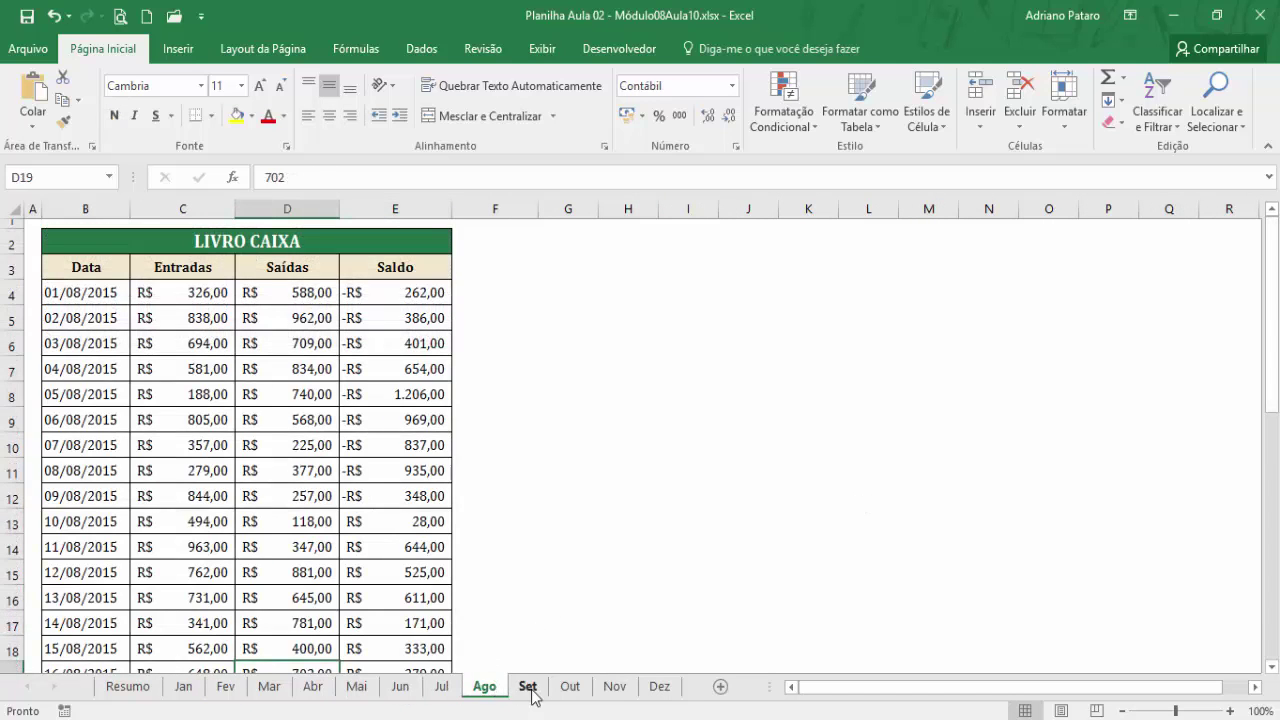
pyautogui.click(527, 686)
pyautogui.click(570, 686)
pyautogui.click(614, 686)
pyautogui.click(660, 686)
pyautogui.click(194, 689)
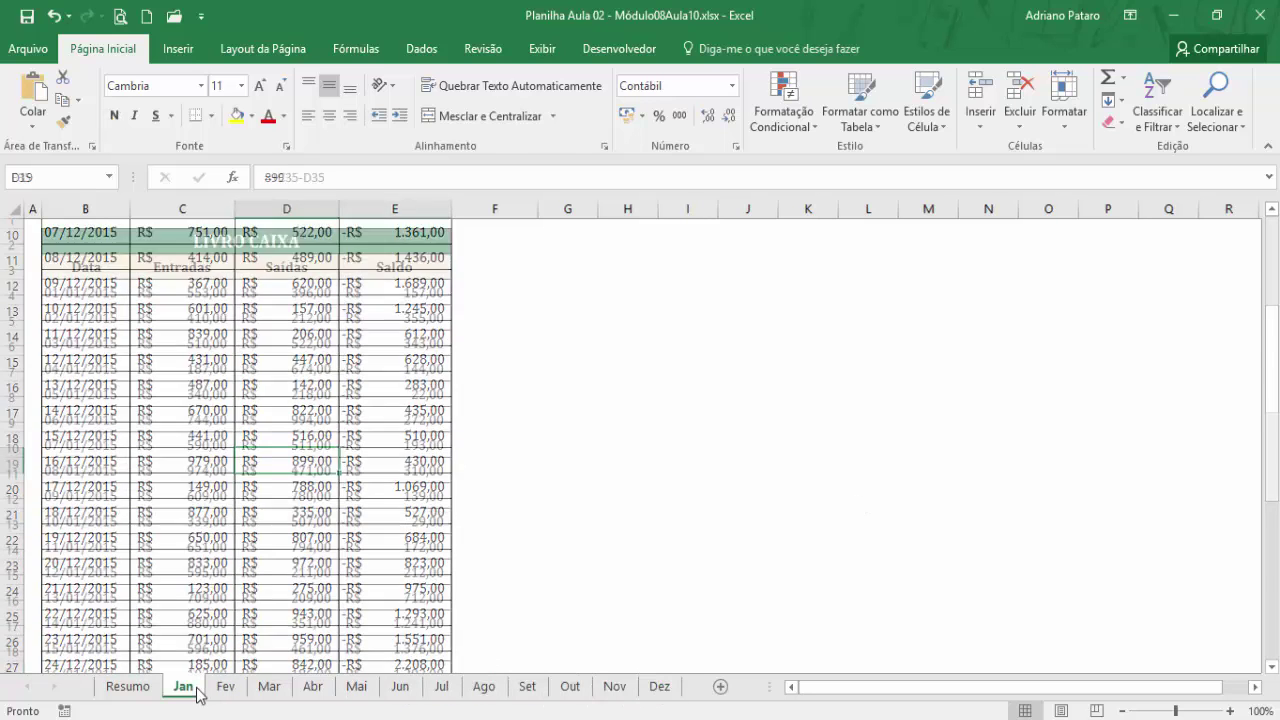
# Step: Examine the Mês cell B4 and the Saldo Total cell C4 on the Resumo sheet
pyautogui.click(145, 691)
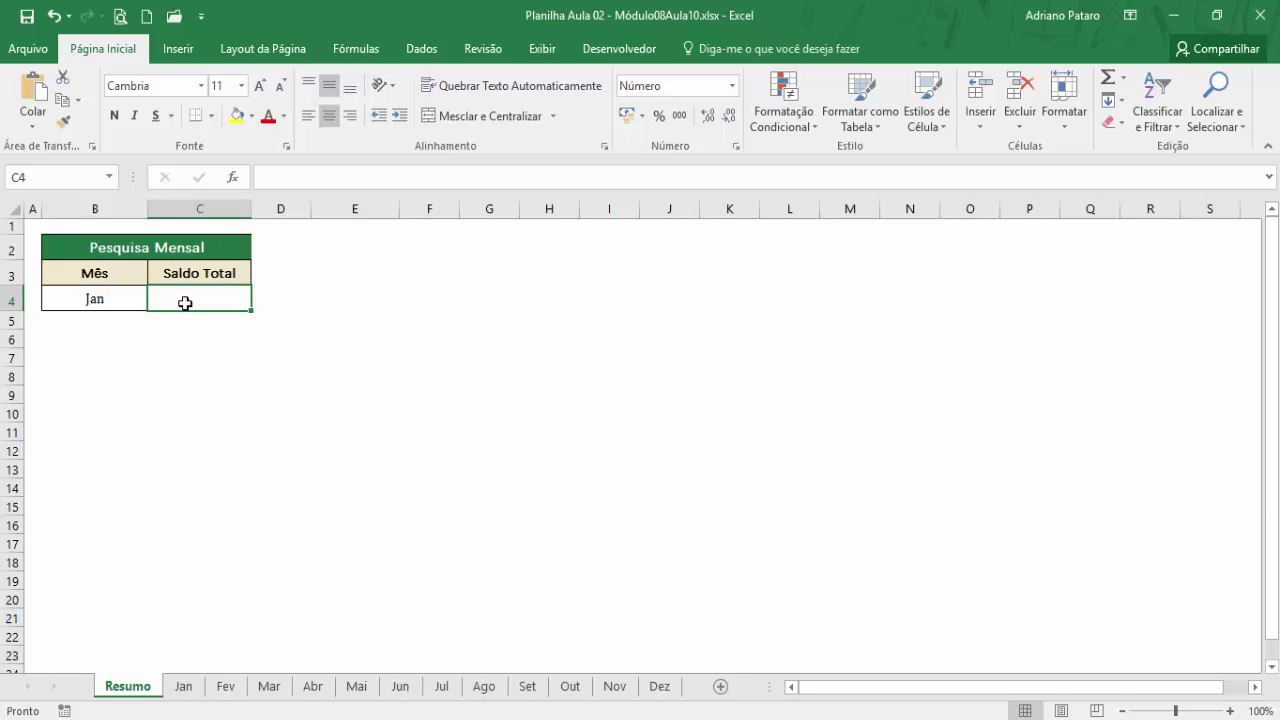
pyautogui.click(116, 298)
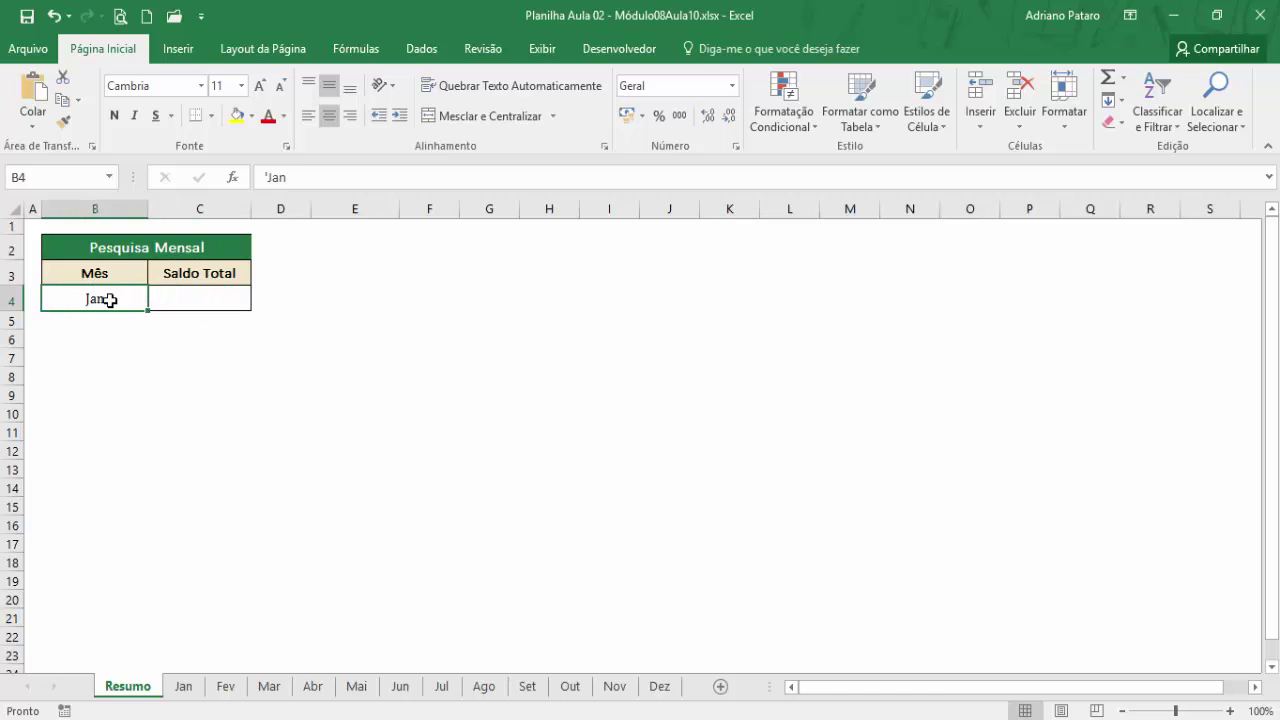
pyautogui.click(195, 291)
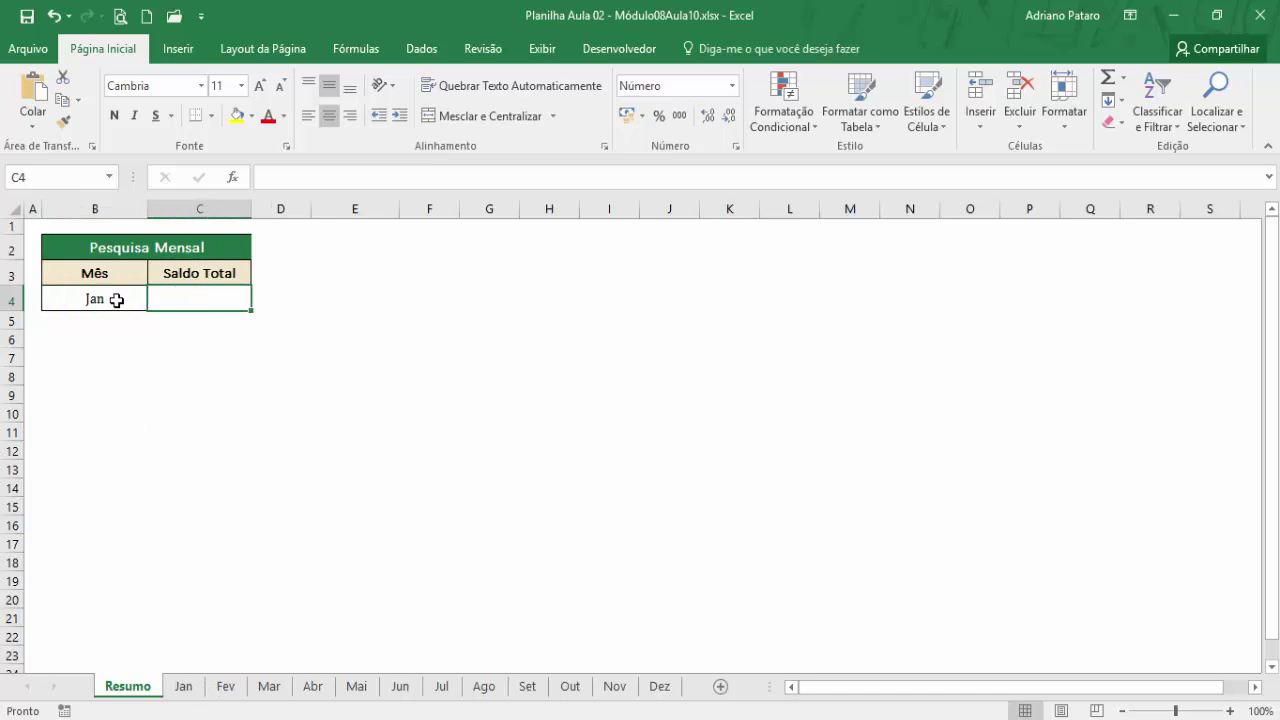
# Step: Examine the column headings and the Saldo Total row on the Jan sheet, ending on the balance cell E35
pyautogui.click(182, 686)
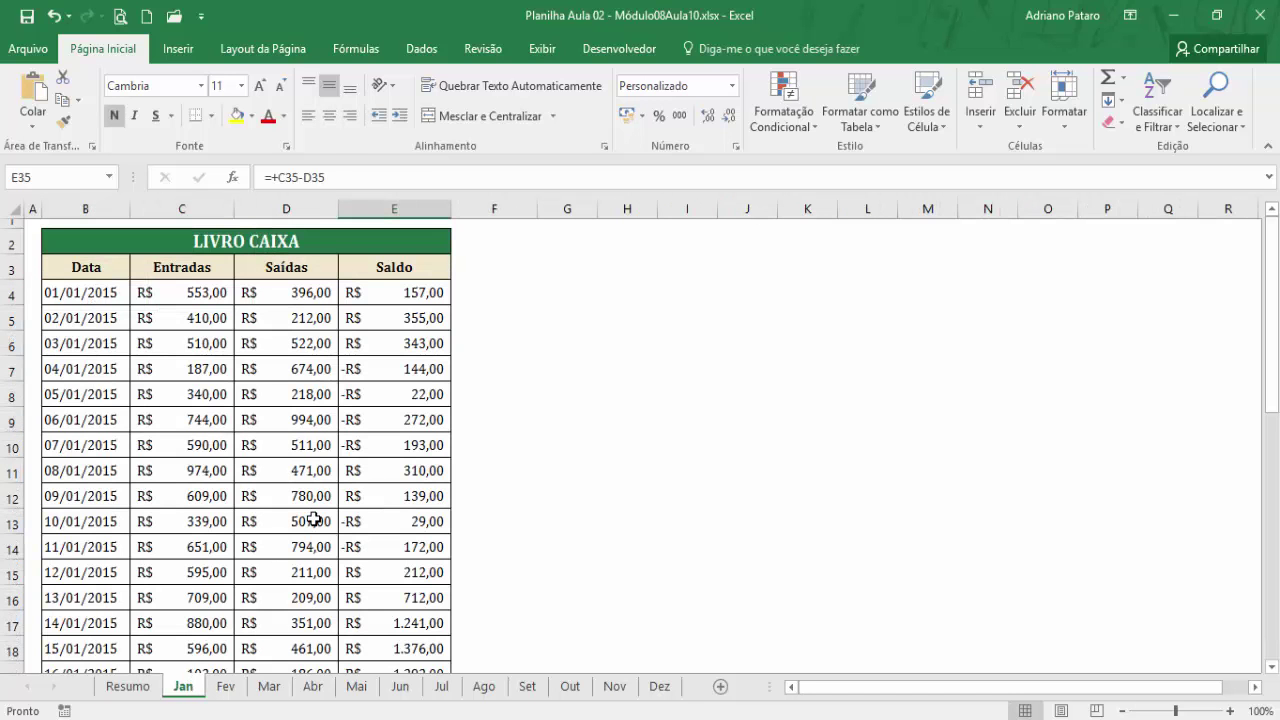
pyautogui.scroll(-8, 269, 505)
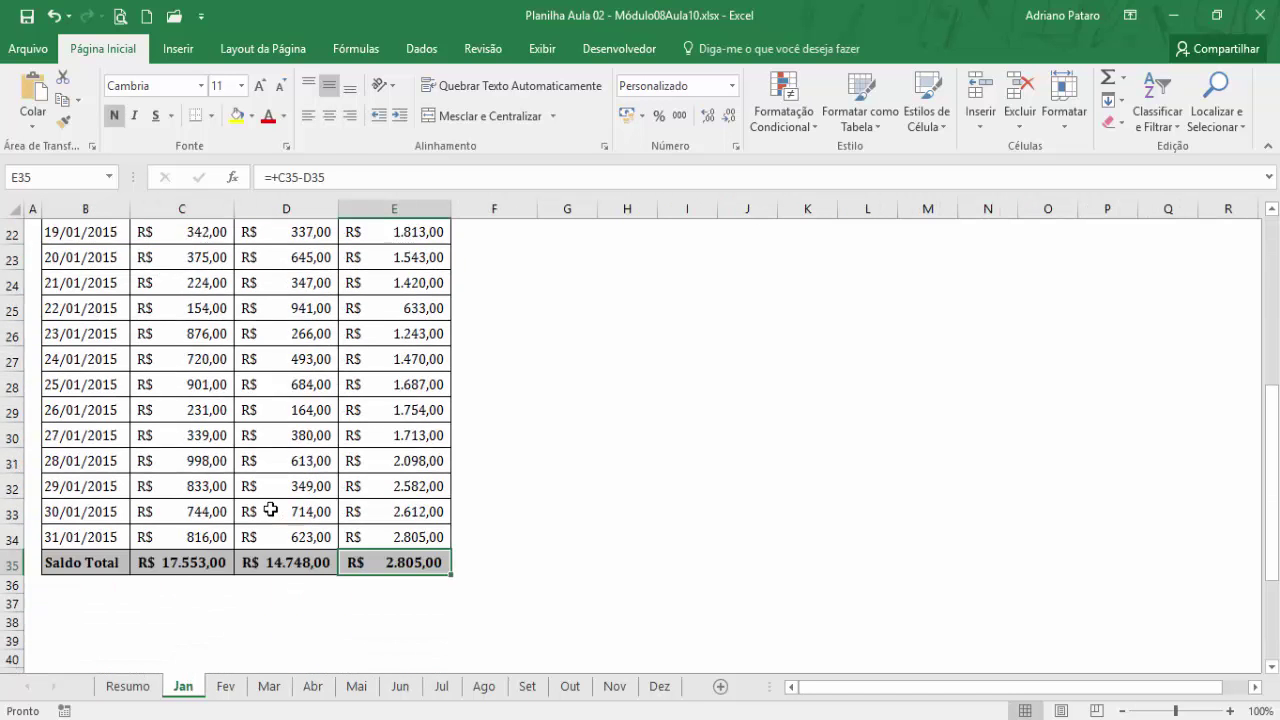
pyautogui.click(89, 490)
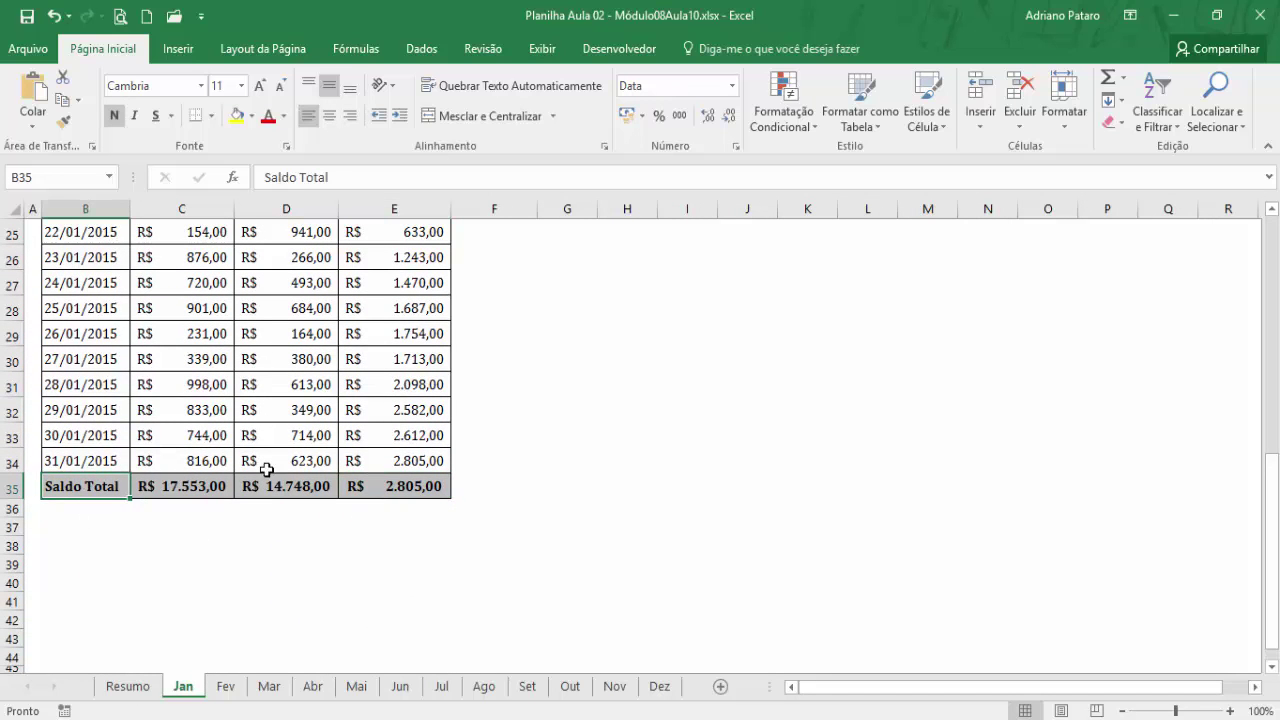
pyautogui.click(425, 484)
pyautogui.scroll(8, 425, 484)
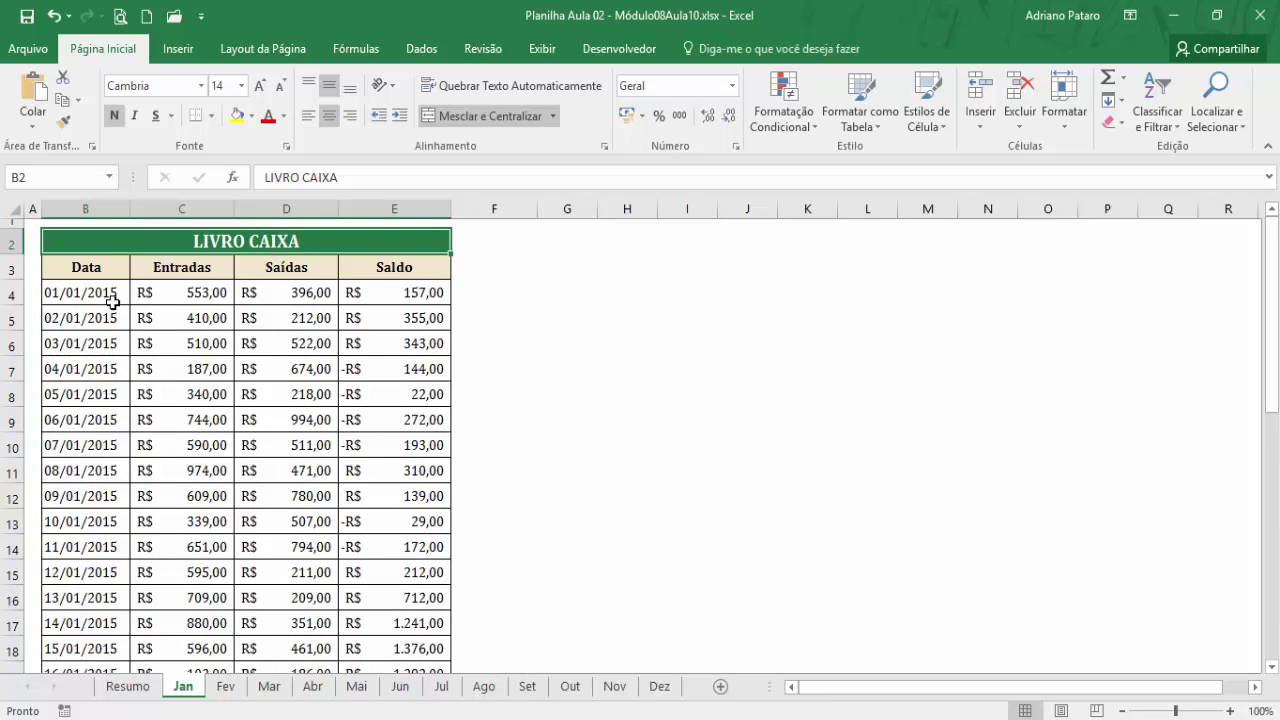
pyautogui.click(97, 272)
pyautogui.click(186, 275)
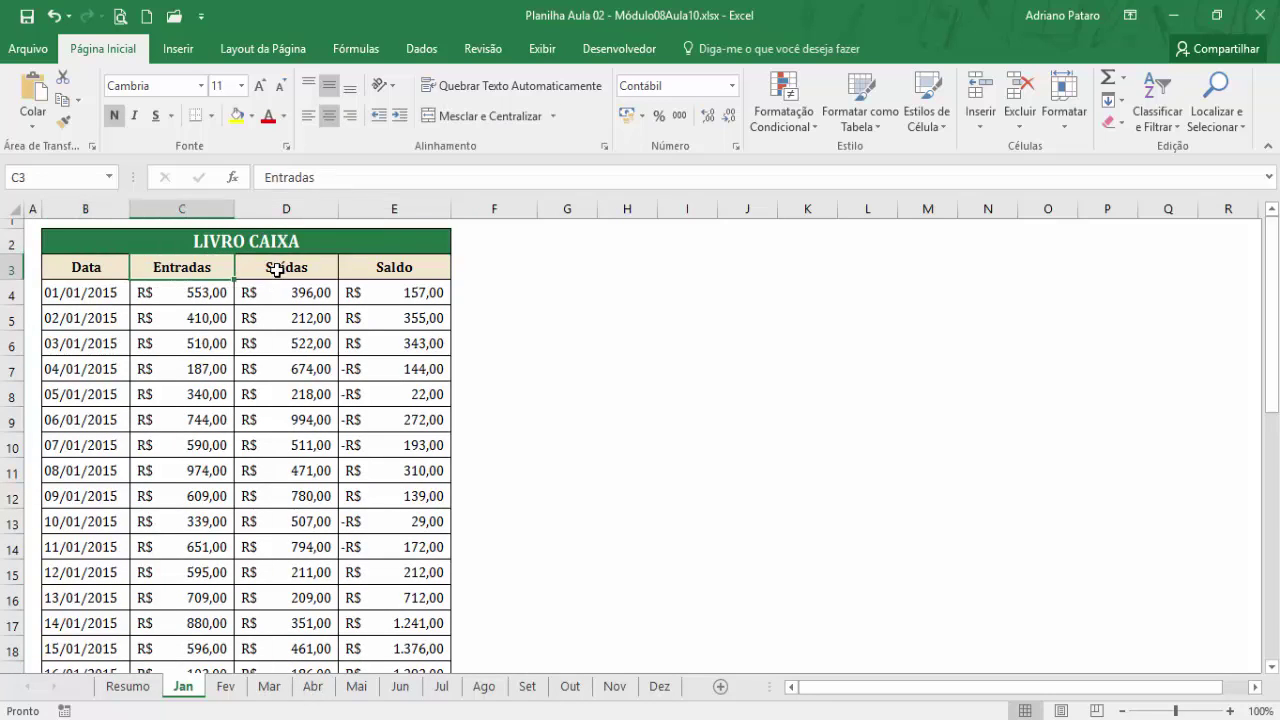
pyautogui.click(391, 266)
pyautogui.scroll(-7, 408, 500)
pyautogui.click(437, 566)
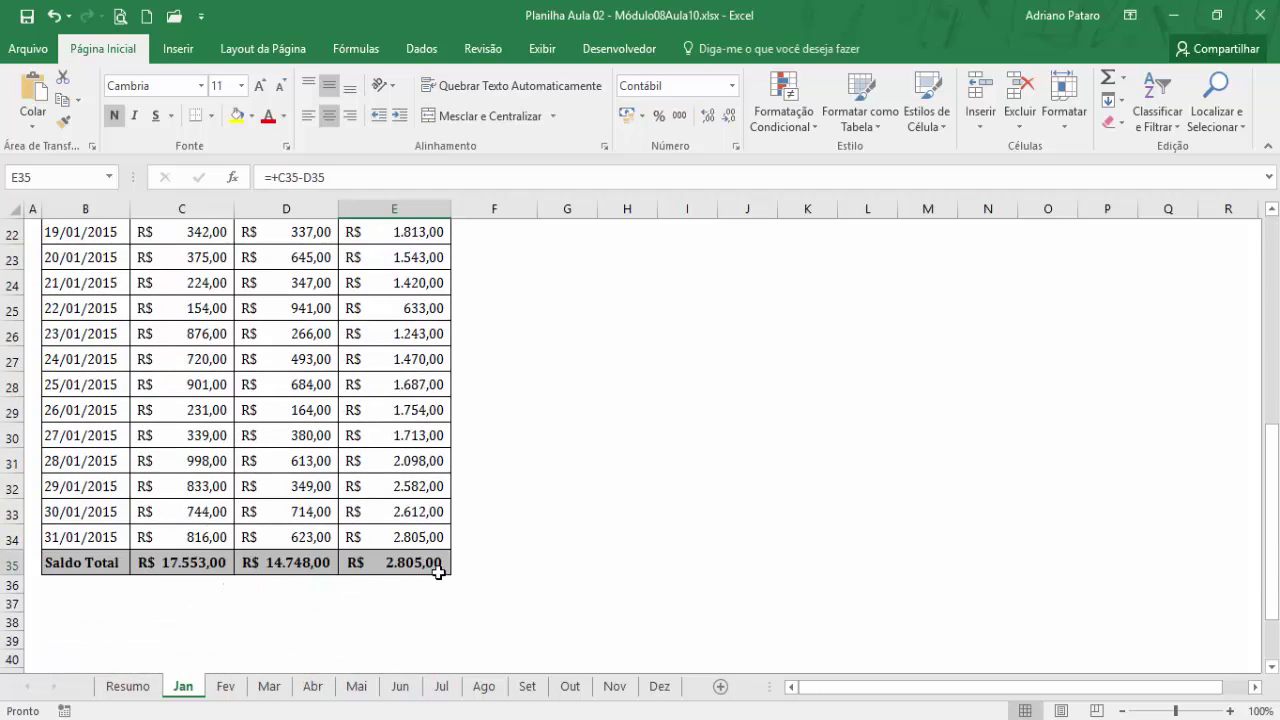
# Step: Compare the position of the Saldo Total row on the Fev, Mar and Abr sheets, and view the Mai sheet
pyautogui.click(228, 688)
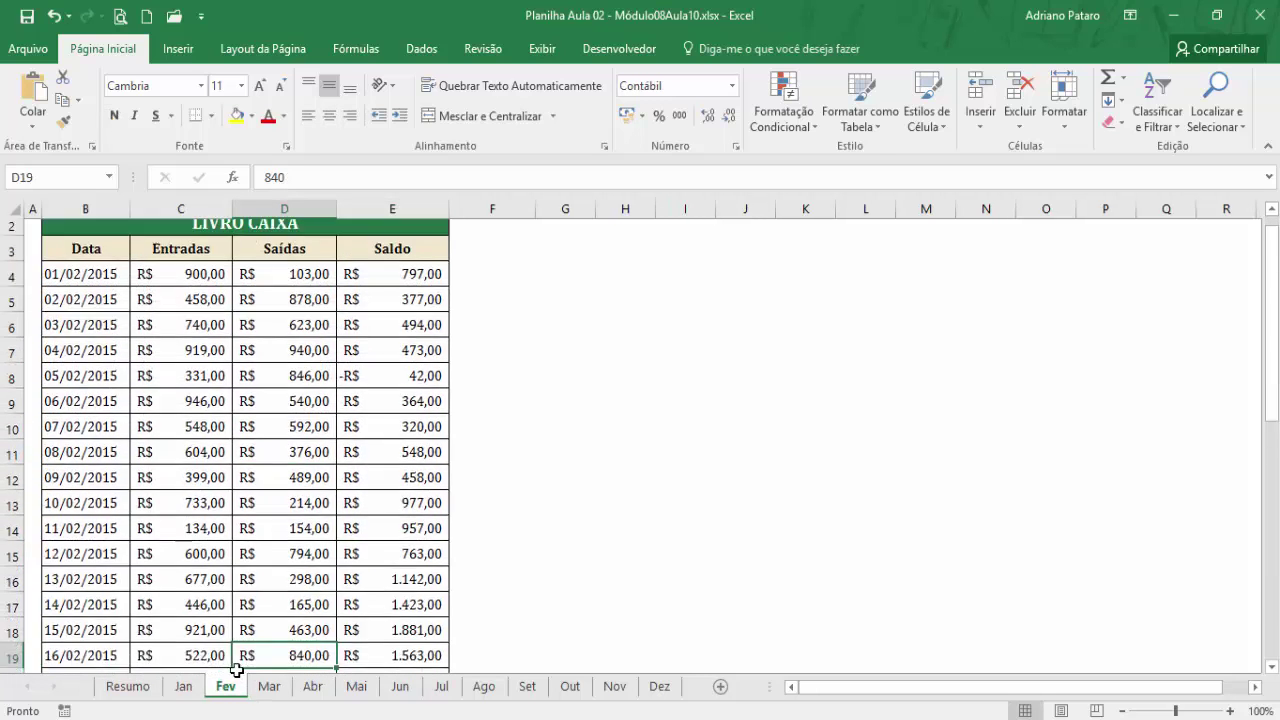
pyautogui.scroll(-9, 171, 609)
pyautogui.click(72, 410)
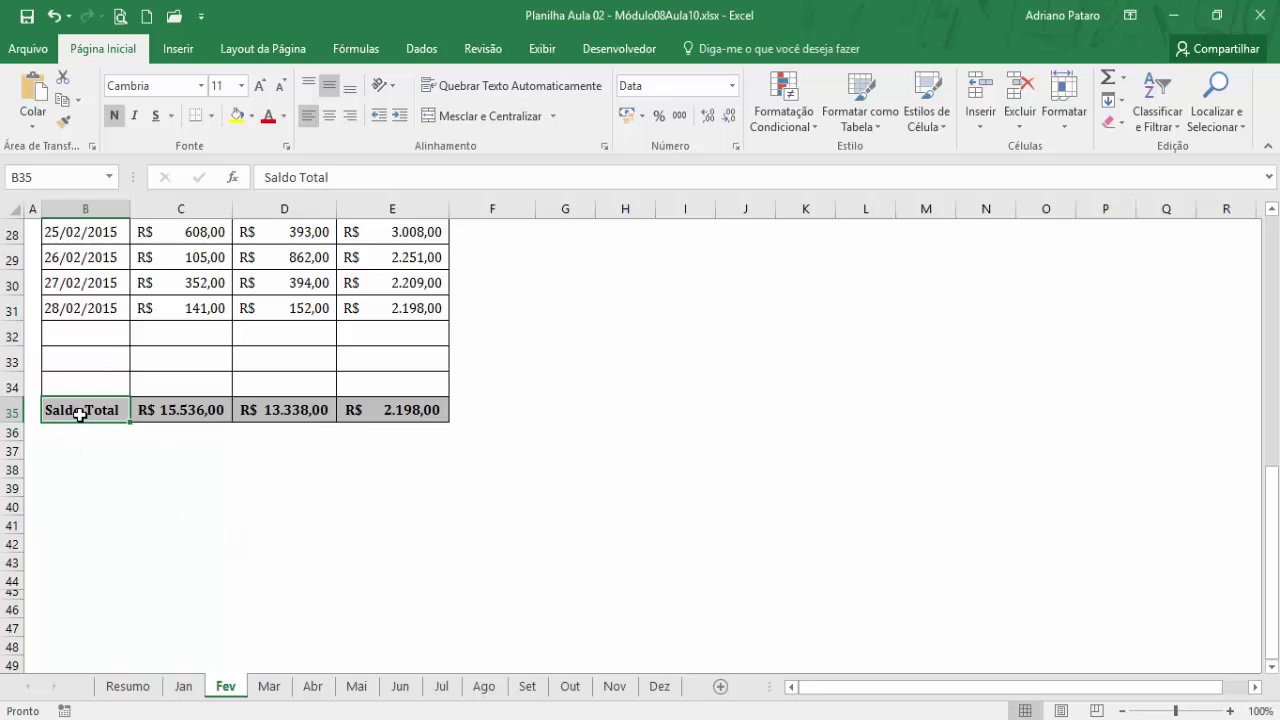
pyautogui.click(277, 690)
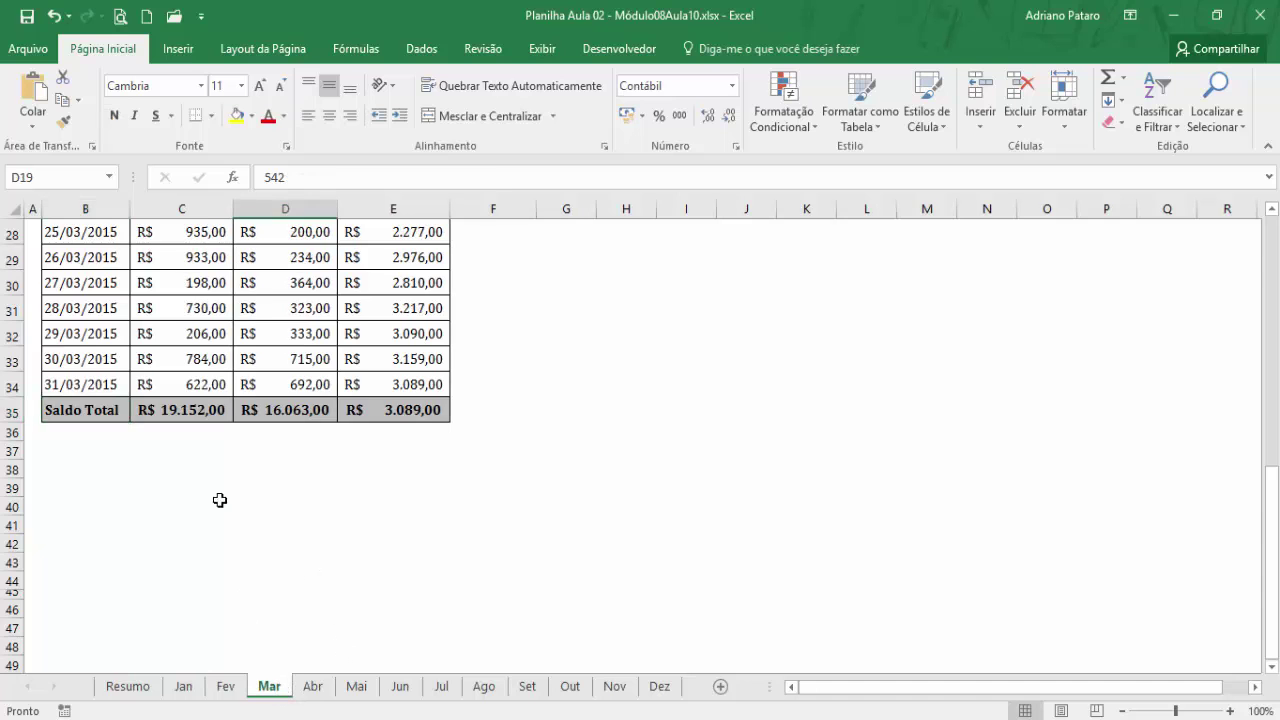
pyautogui.click(324, 689)
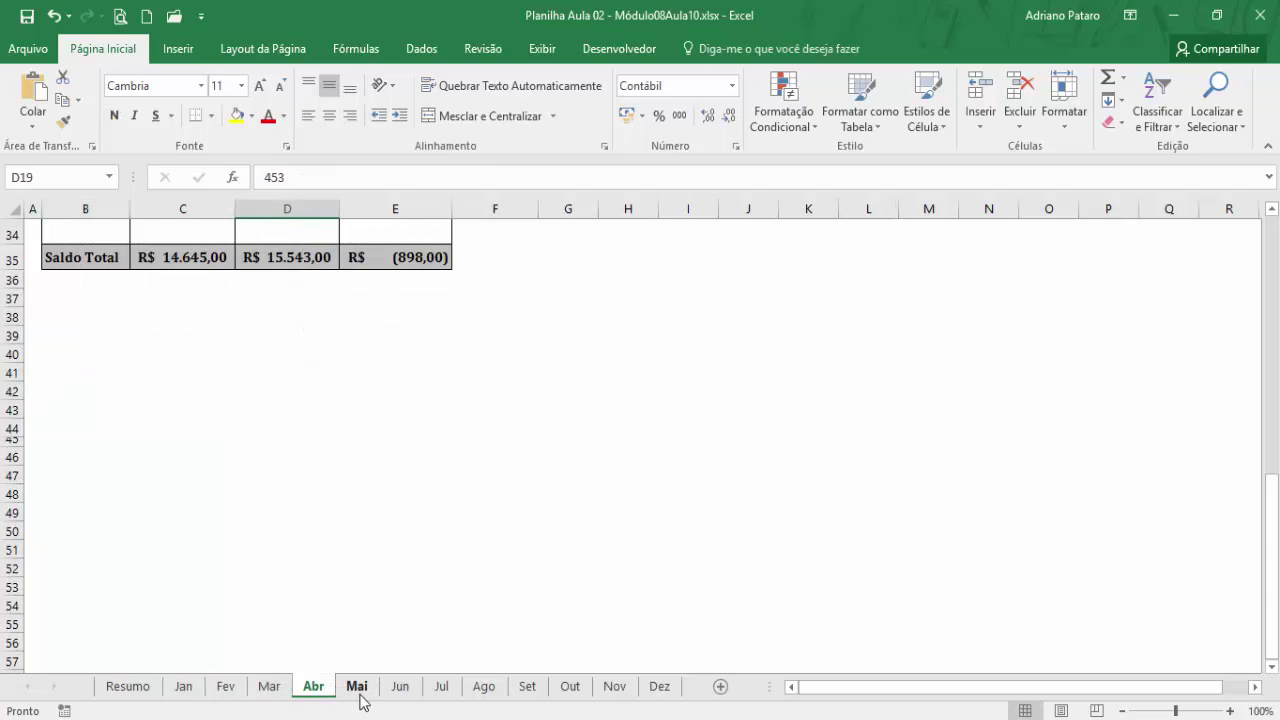
pyautogui.click(359, 692)
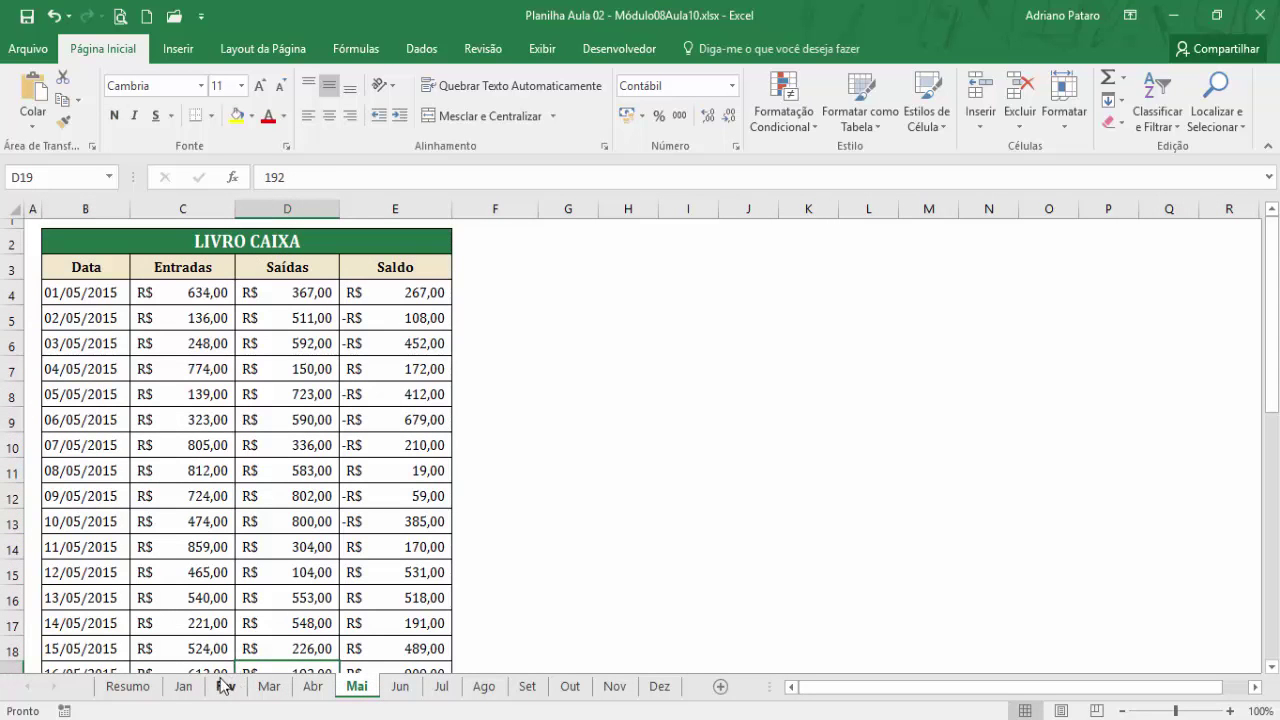
# Step: Compare the Saldo Total label B35 and balance E35 on the Jan sheet with the Mês and Saldo Total cells on Resumo
pyautogui.click(183, 687)
pyautogui.click(86, 489)
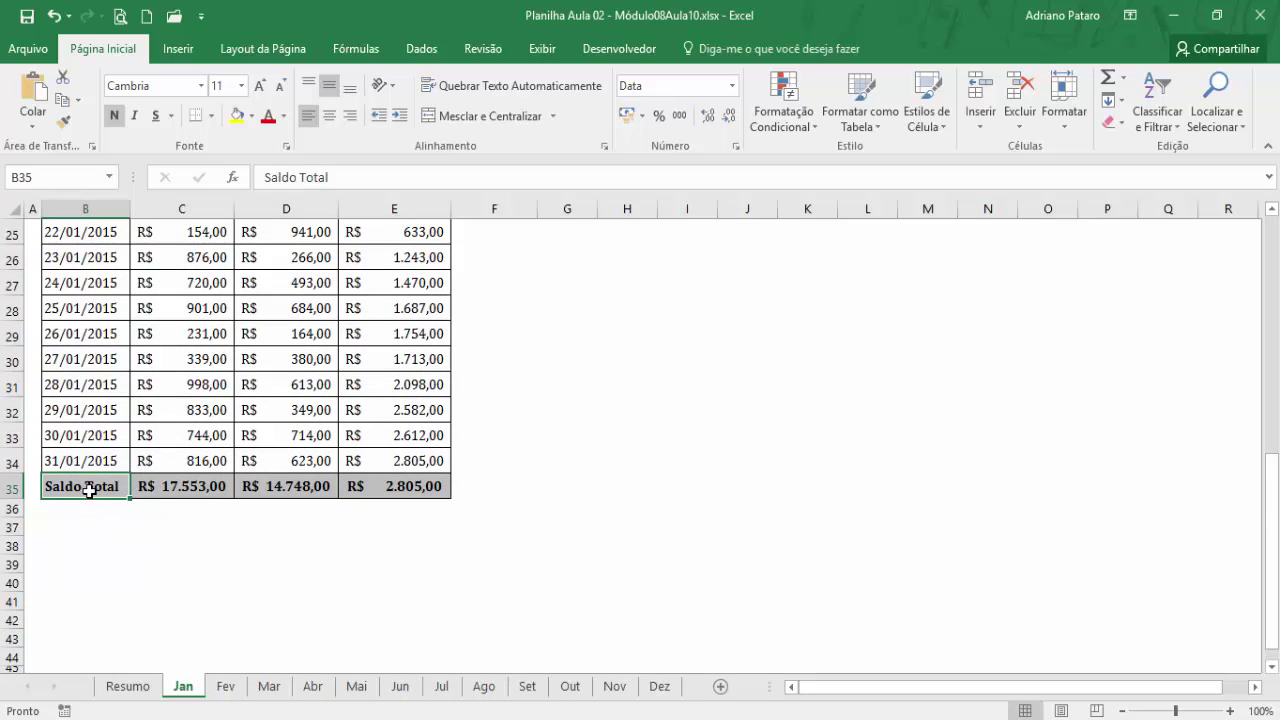
pyautogui.click(421, 486)
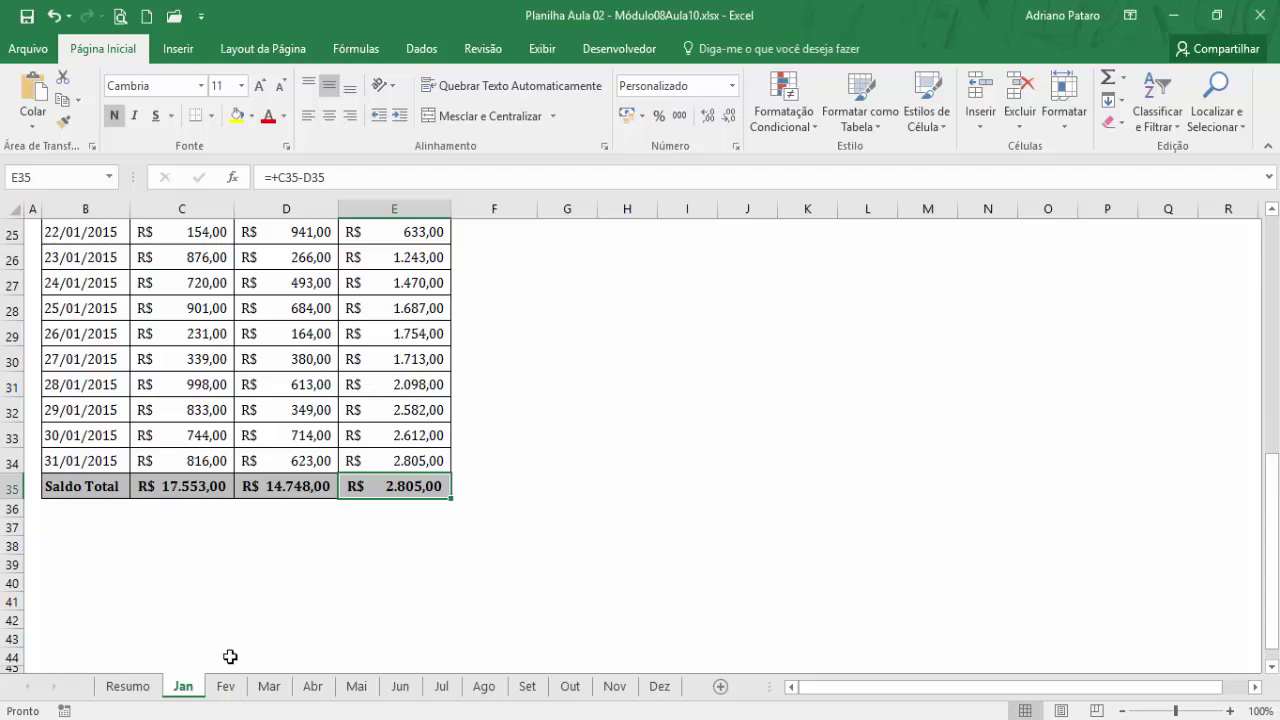
pyautogui.click(124, 687)
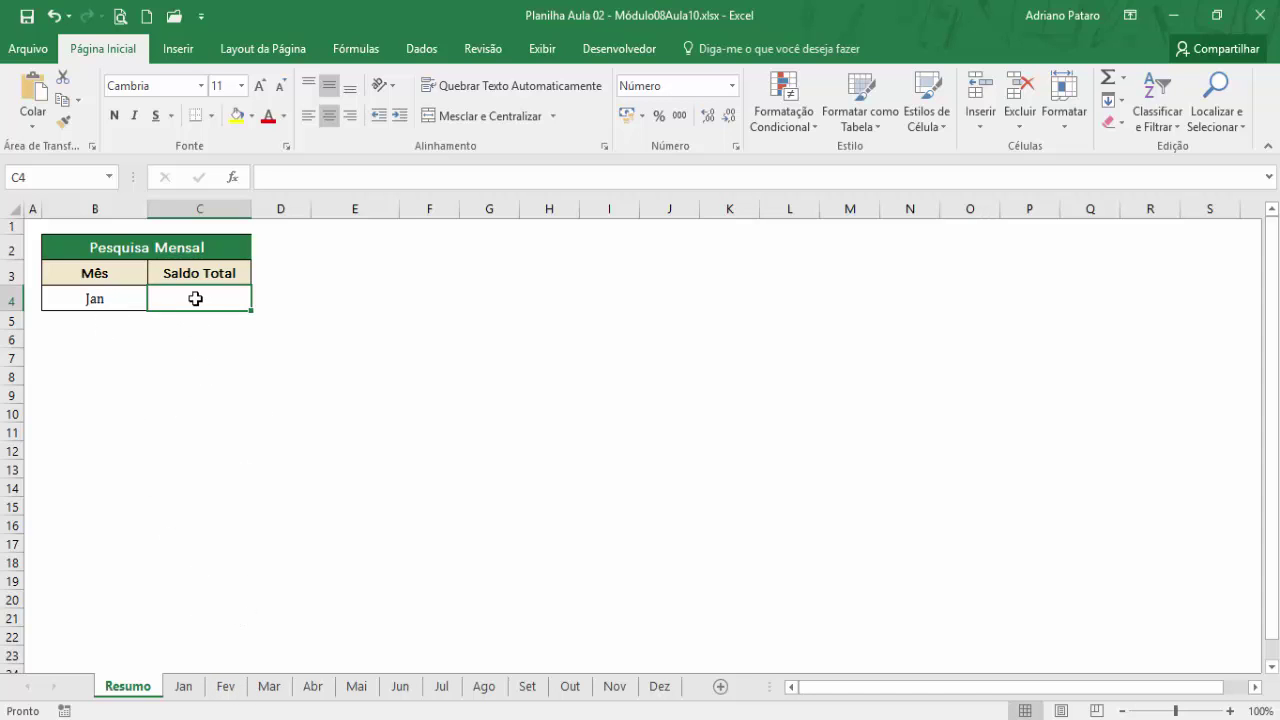
pyautogui.click(124, 293)
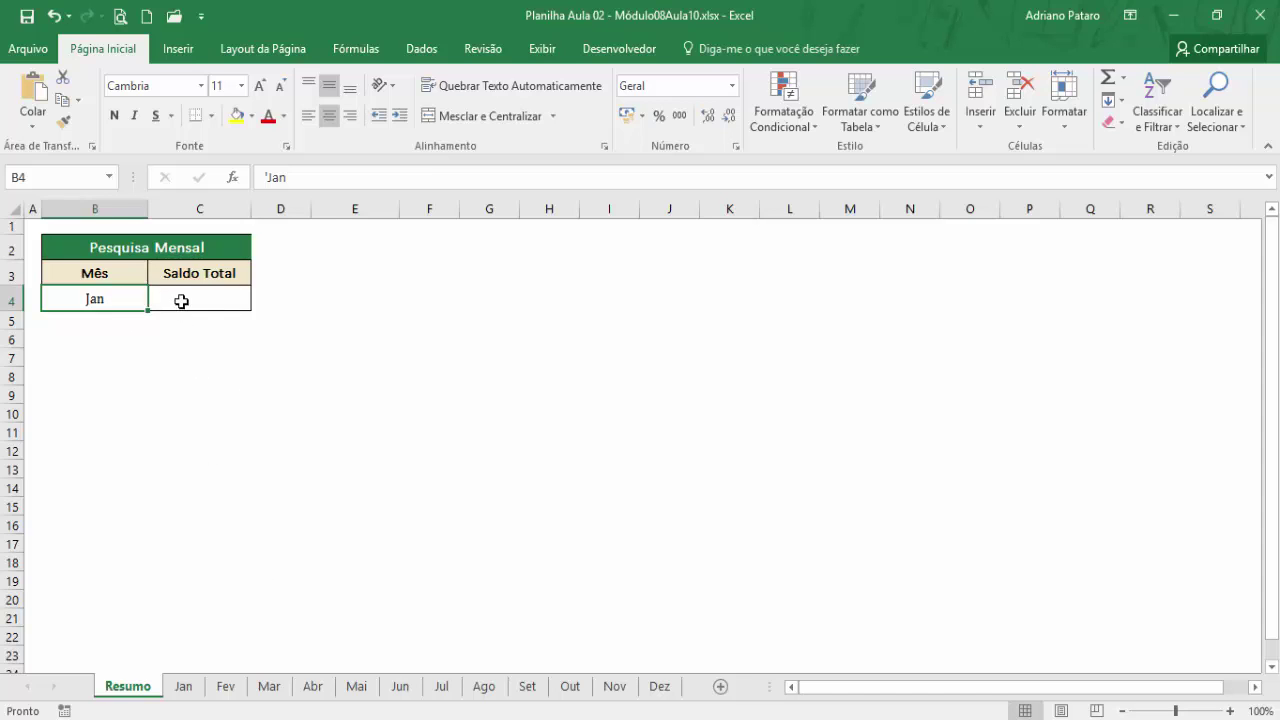
pyautogui.click(181, 301)
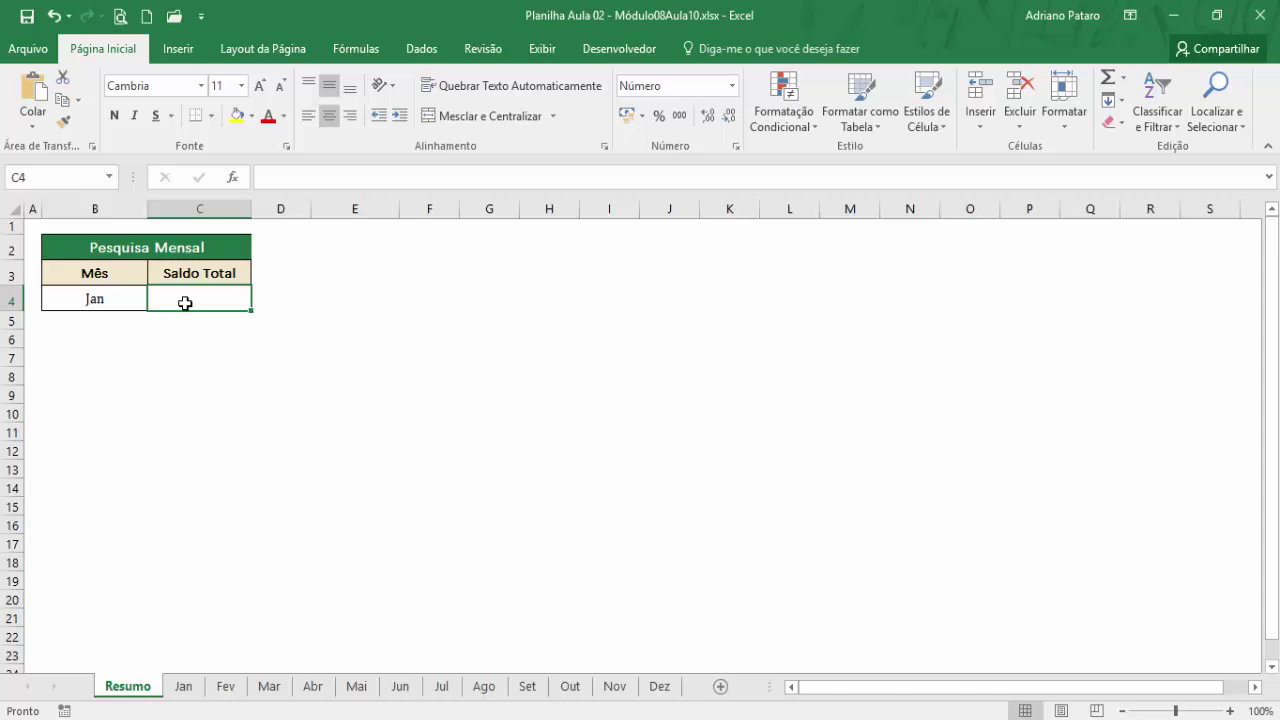
pyautogui.click(183, 686)
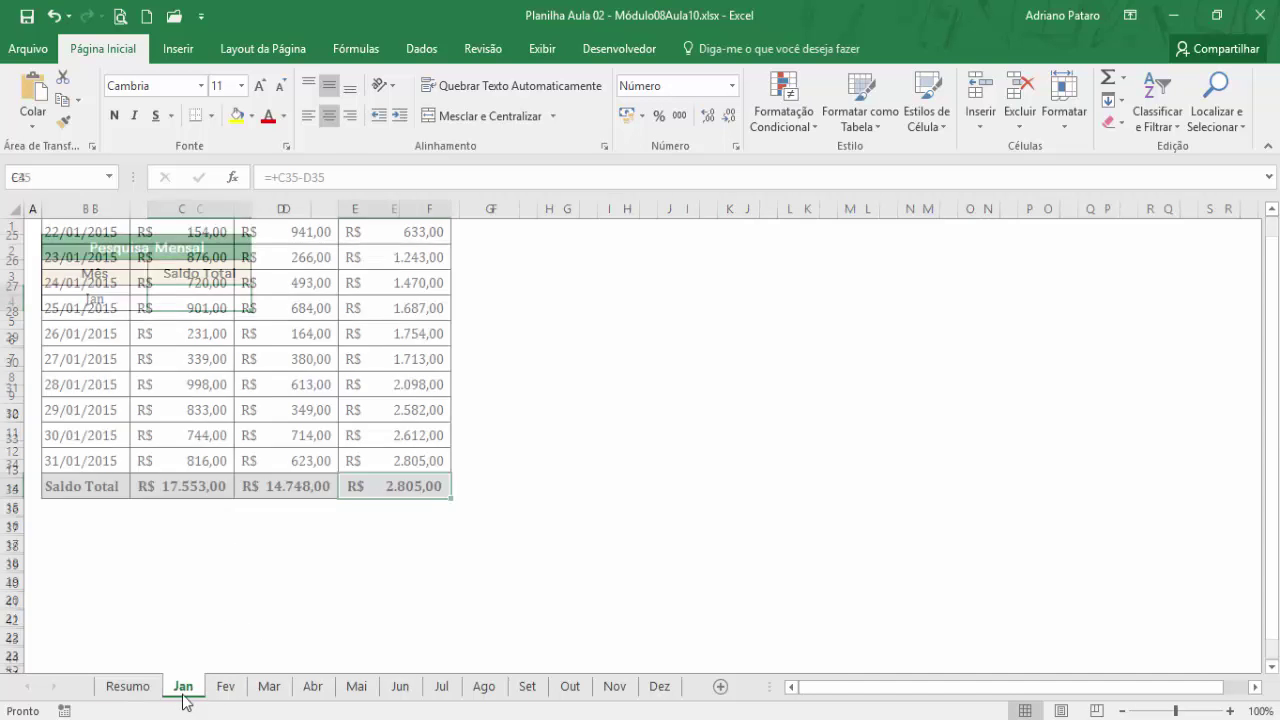
pyautogui.scroll(-4, 308, 482)
pyautogui.scroll(11, 308, 482)
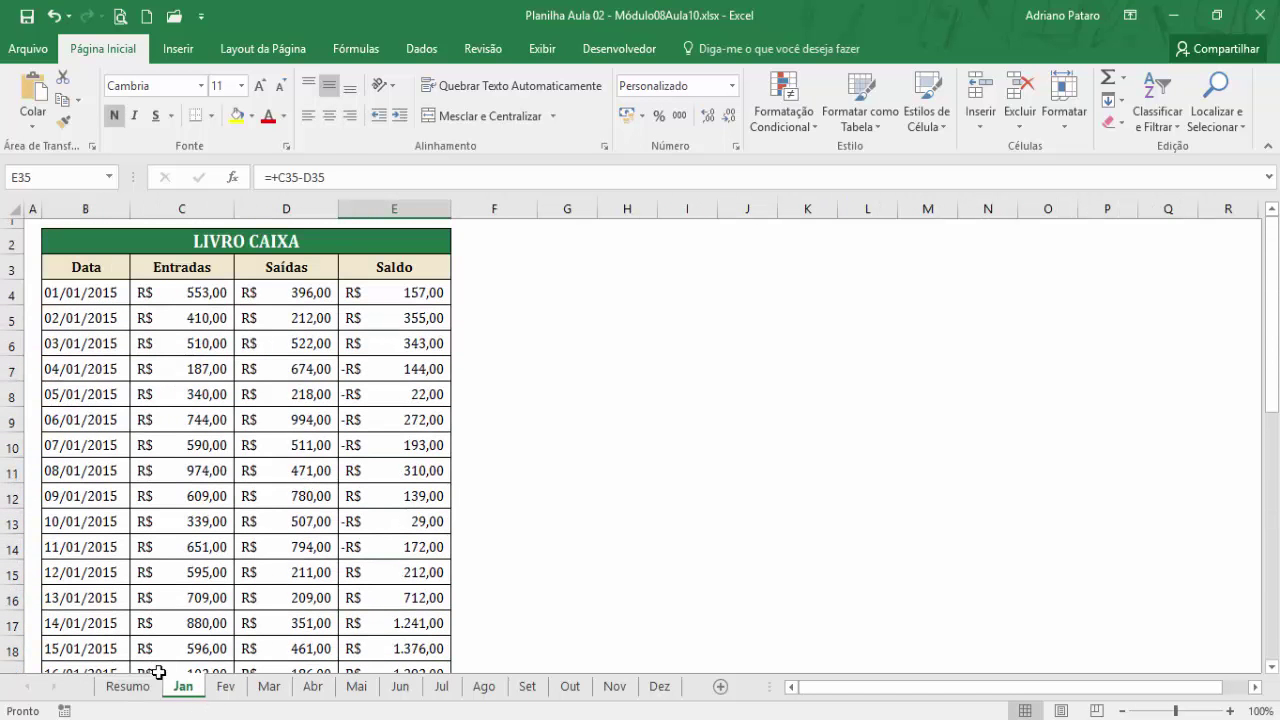
# Step: Begin a PROCV function in the Saldo Total cell C4 on the Resumo sheet
pyautogui.click(128, 687)
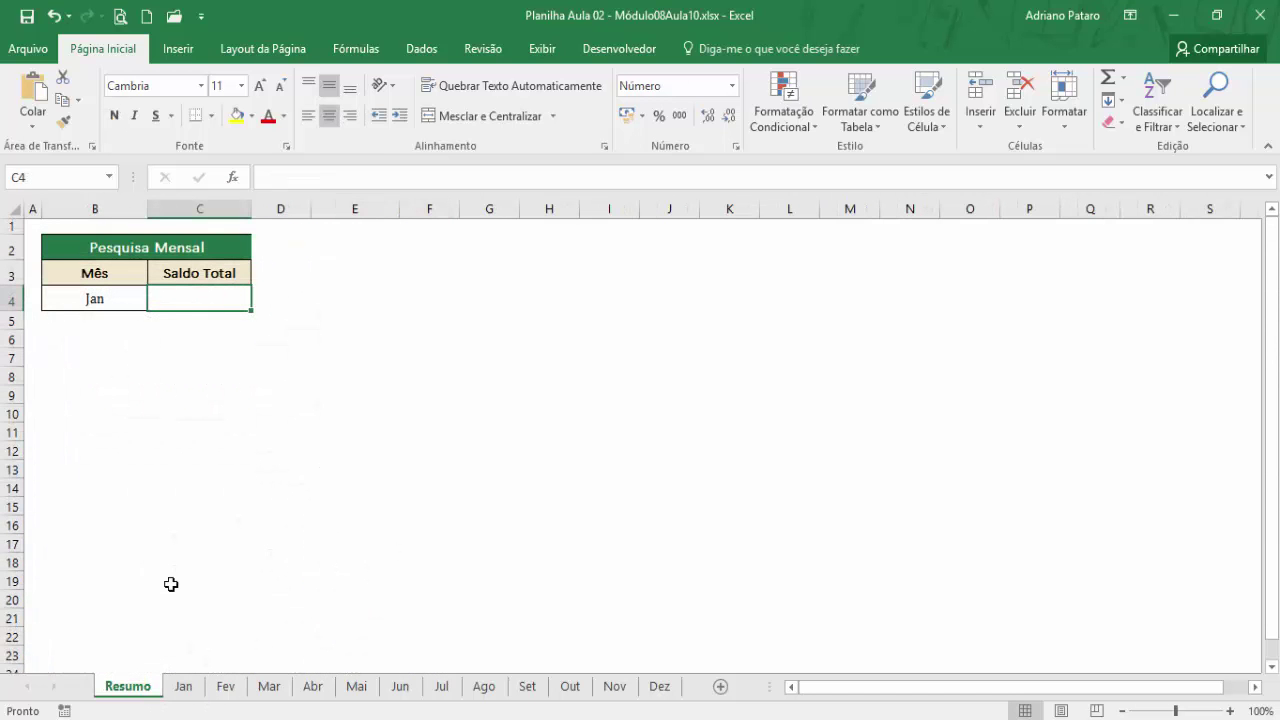
pyautogui.click(365, 52)
pyautogui.click(418, 134)
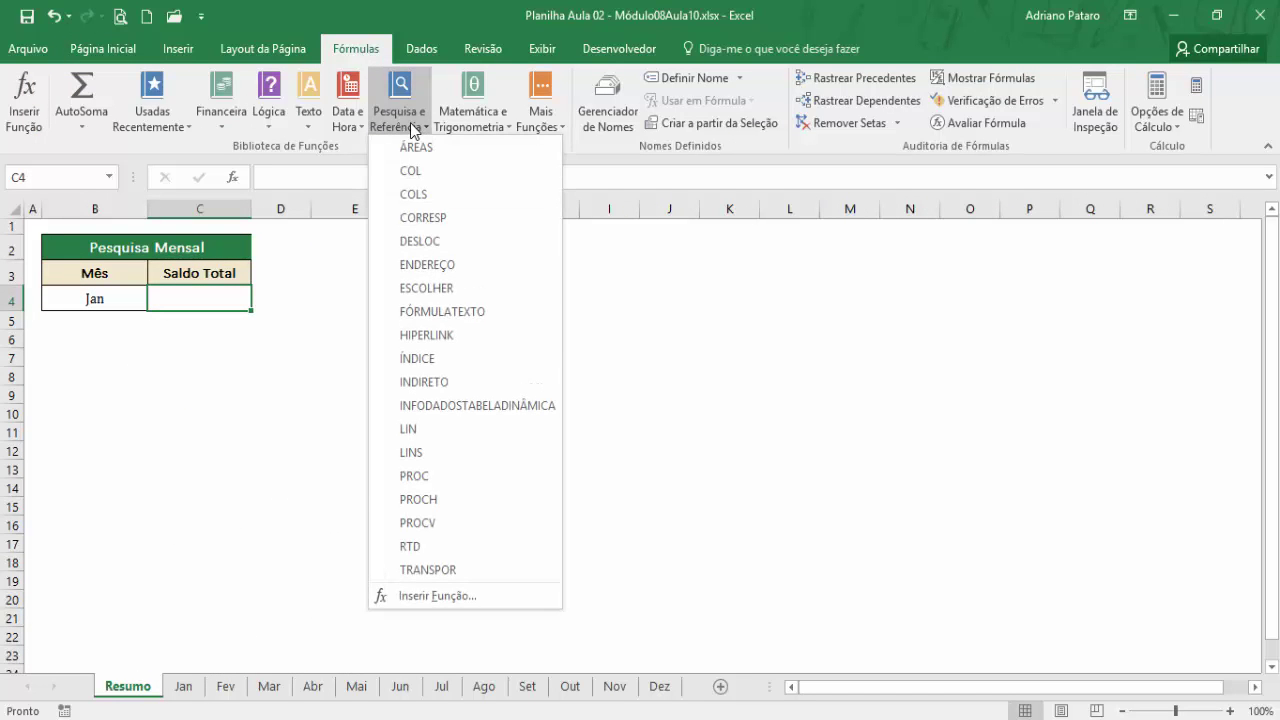
pyautogui.click(442, 526)
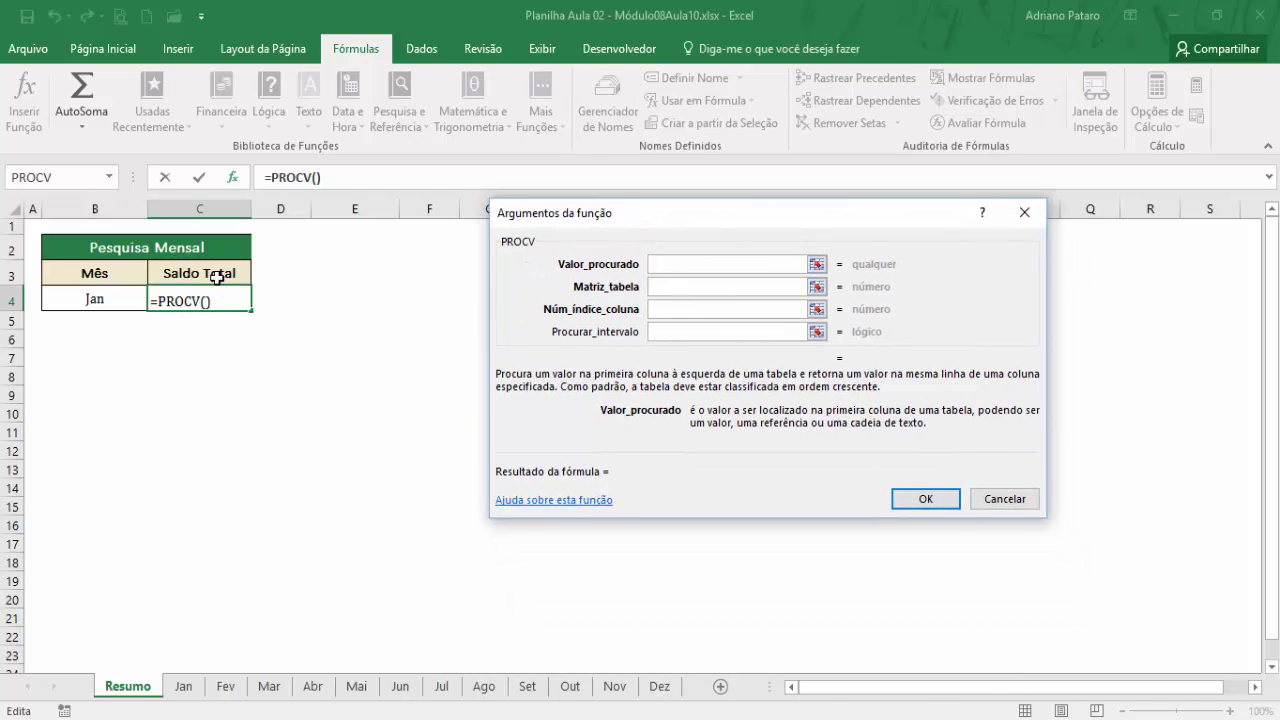
# Step: Set the PROCV lookup value to "Saldo Total" and its table array to Jan!B4:E35
pyautogui.write('Saldo Total')
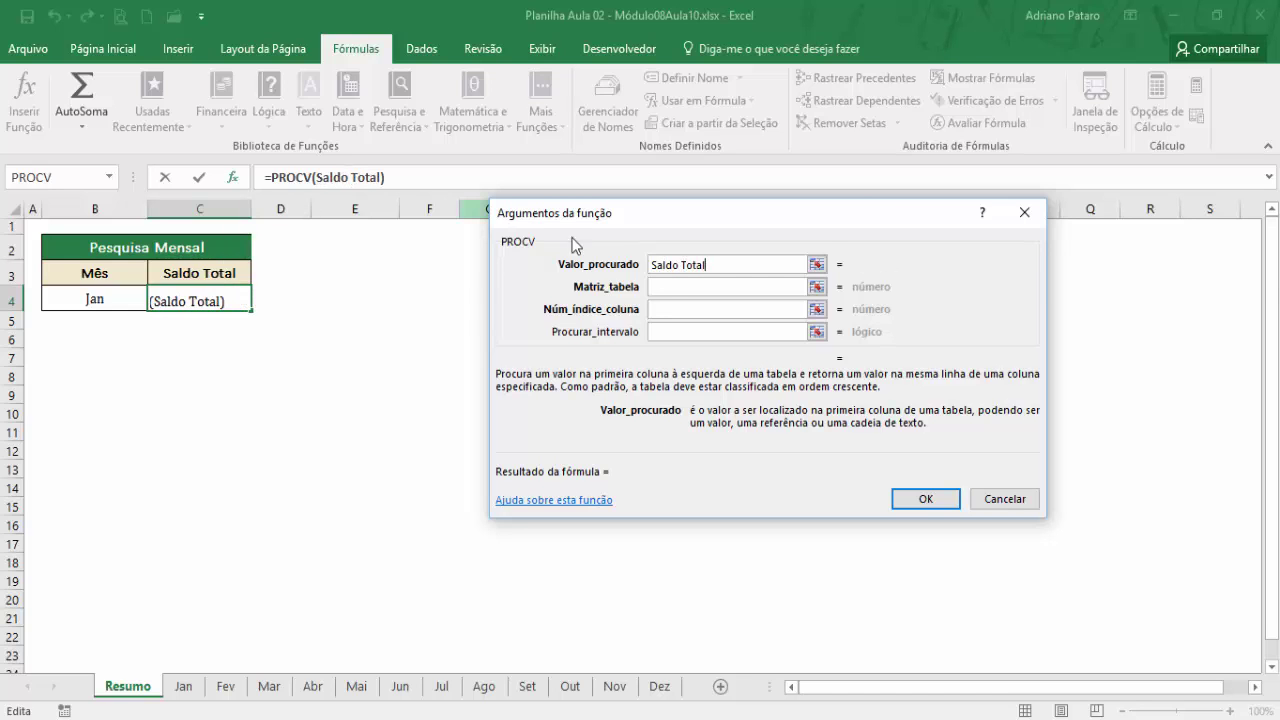
pyautogui.click(665, 286)
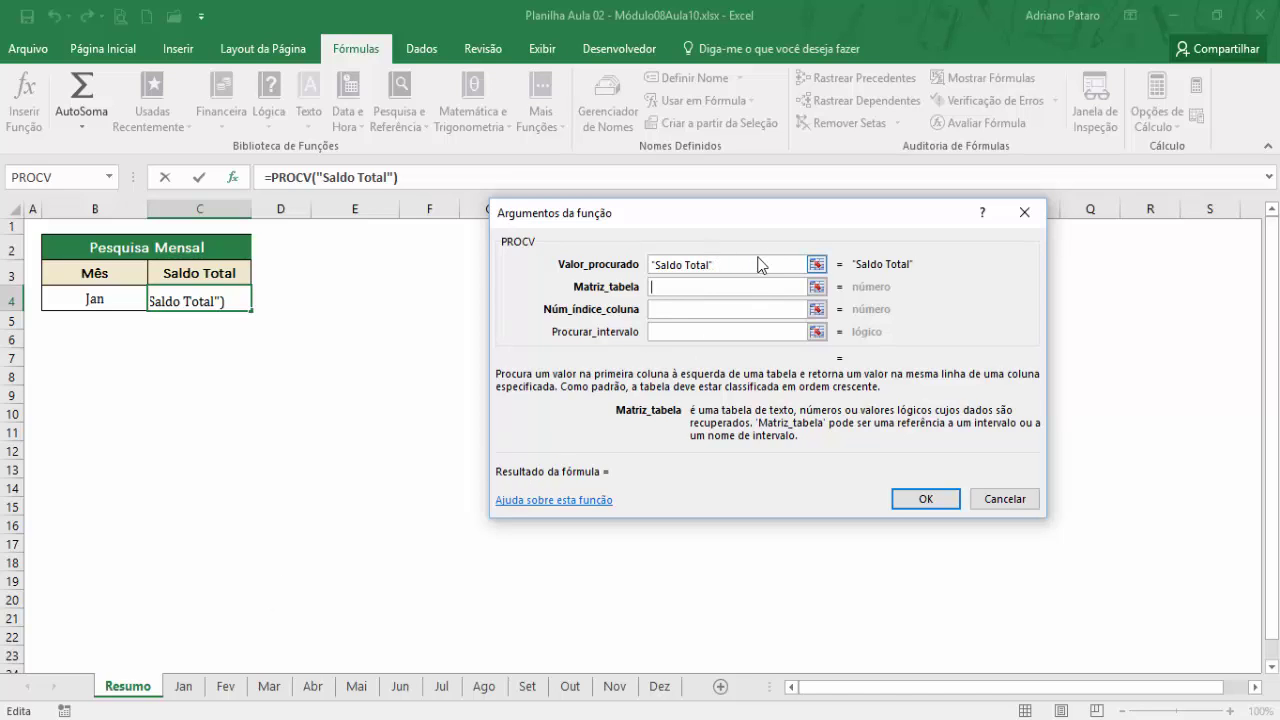
pyautogui.click(697, 286)
pyautogui.click(183, 686)
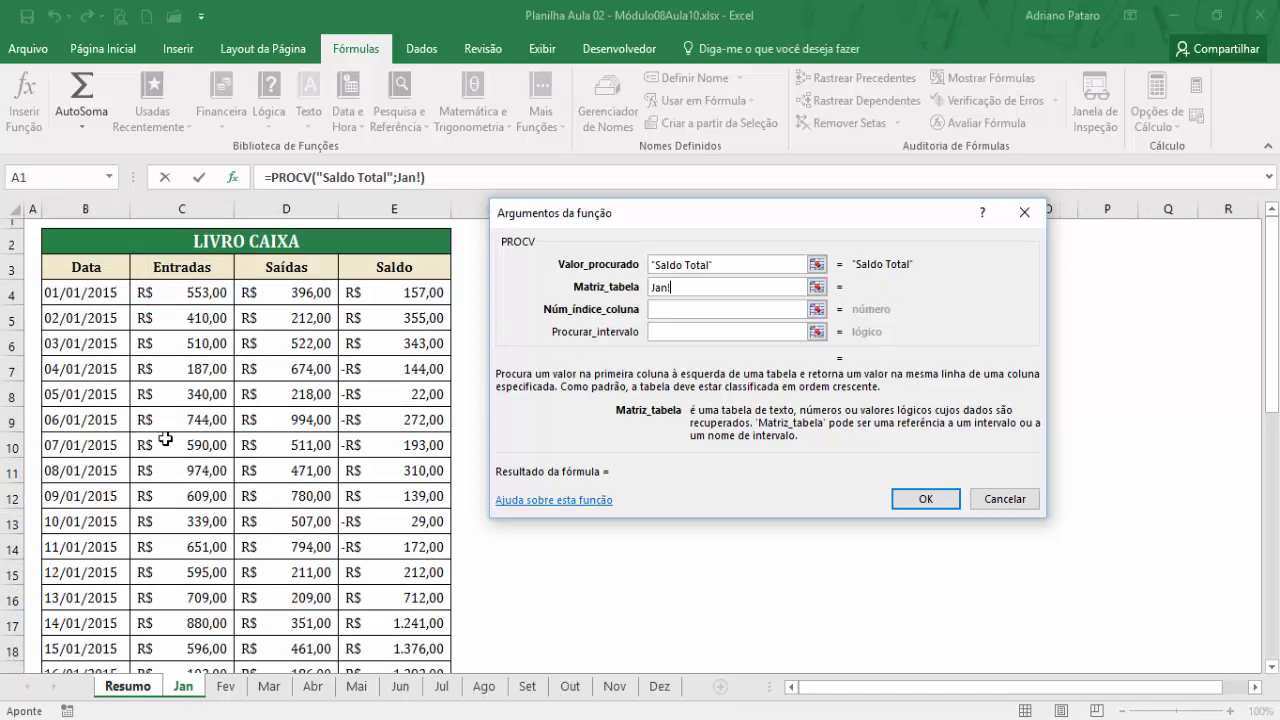
pyautogui.moveTo(75, 295); pyautogui.dragTo(387, 648)
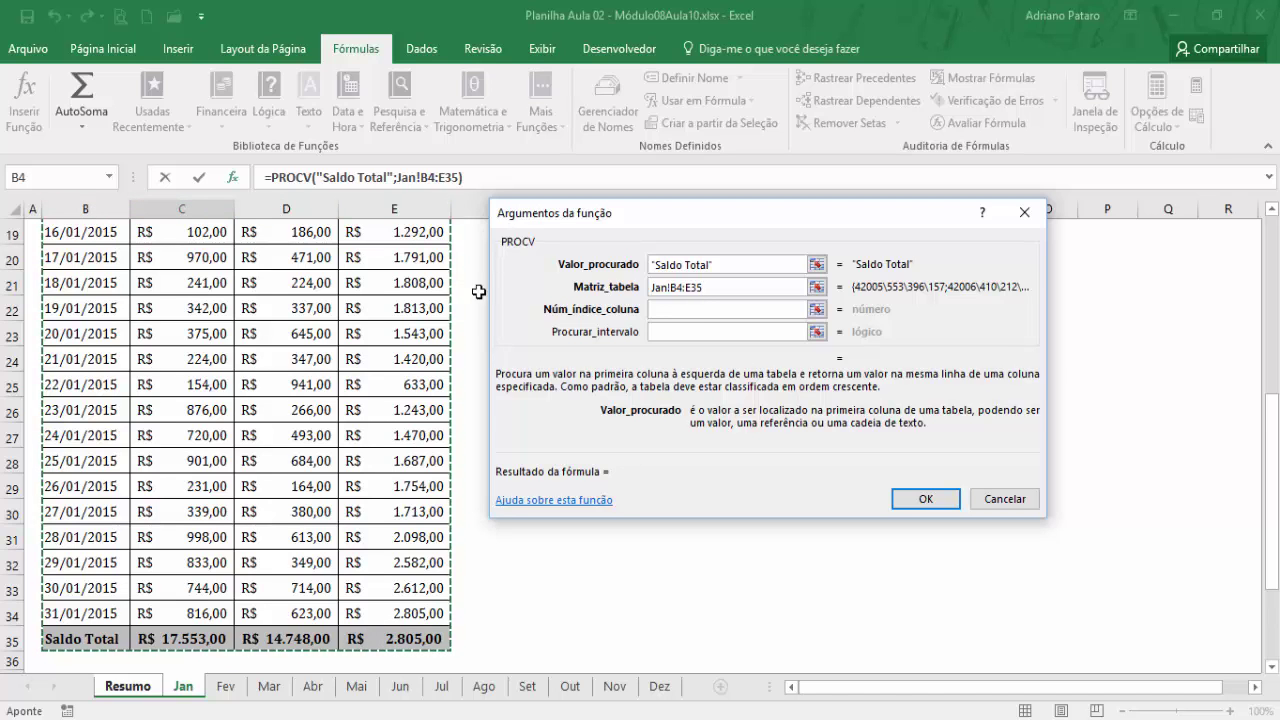
# Step: Set the column index to 4 and the range lookup to 0, and insert the PROCV formula in C4
pyautogui.click(685, 308)
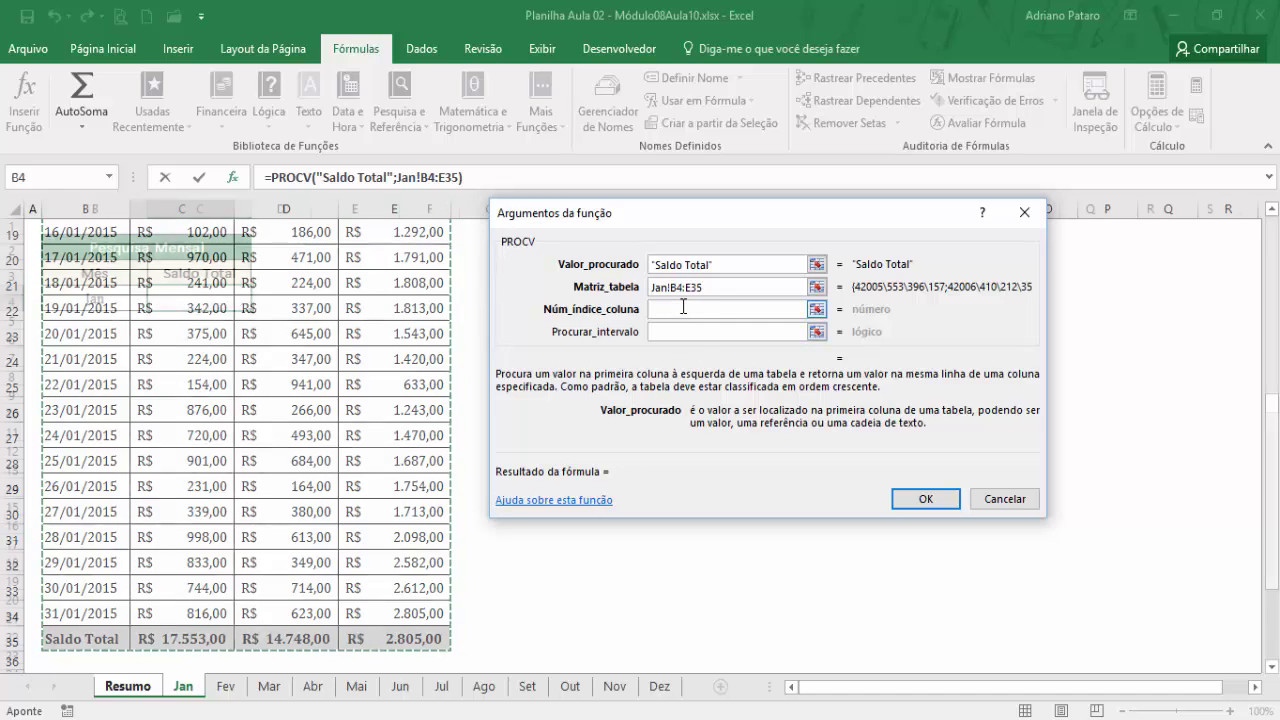
pyautogui.write('4')
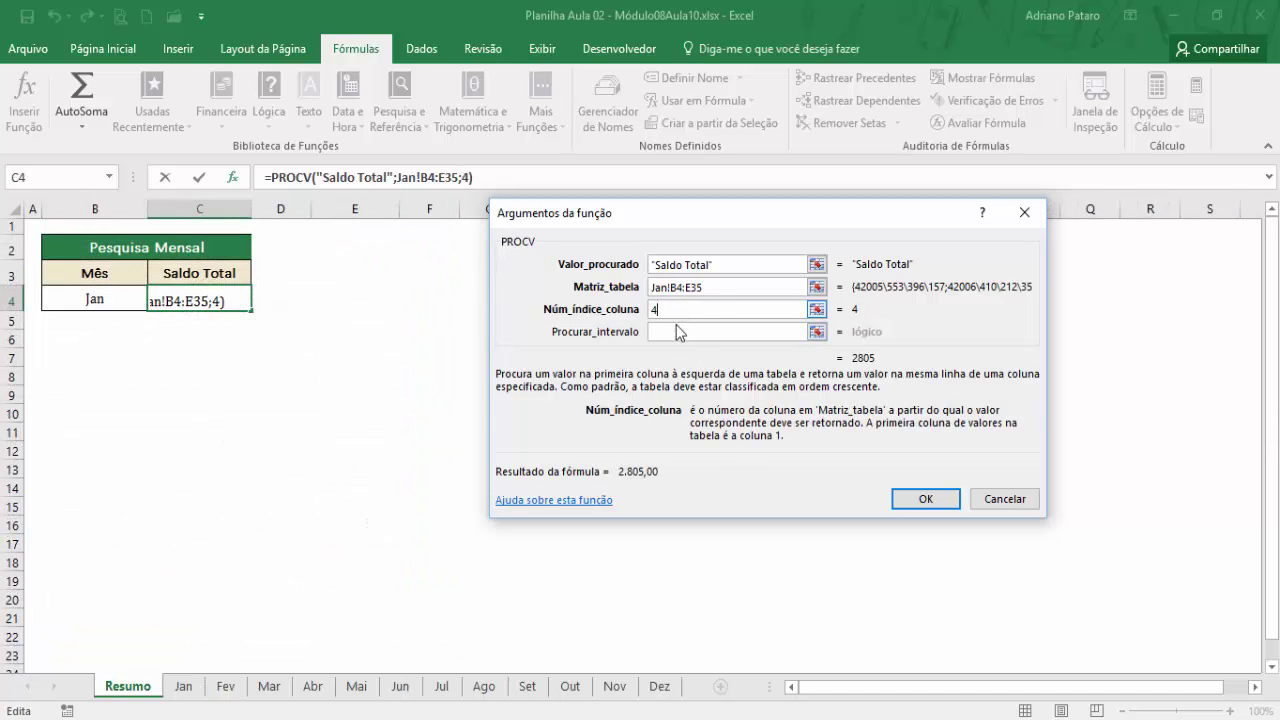
pyautogui.click(676, 331)
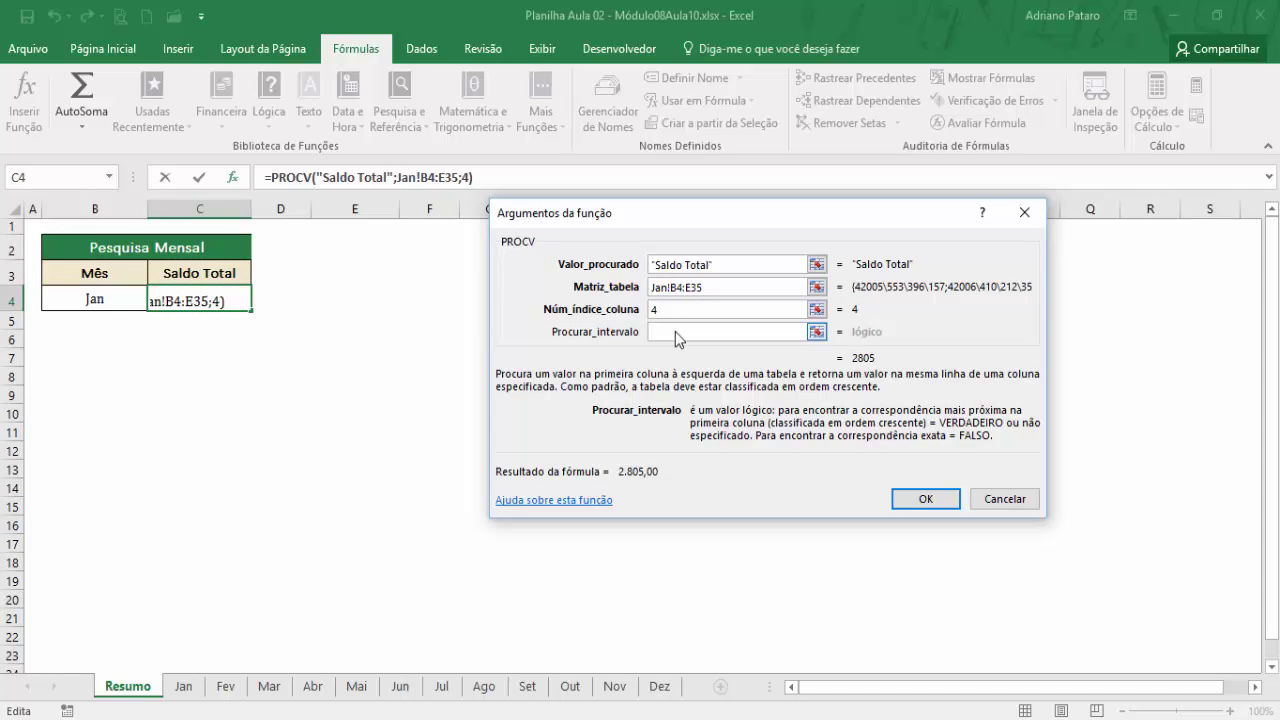
pyautogui.write('0')
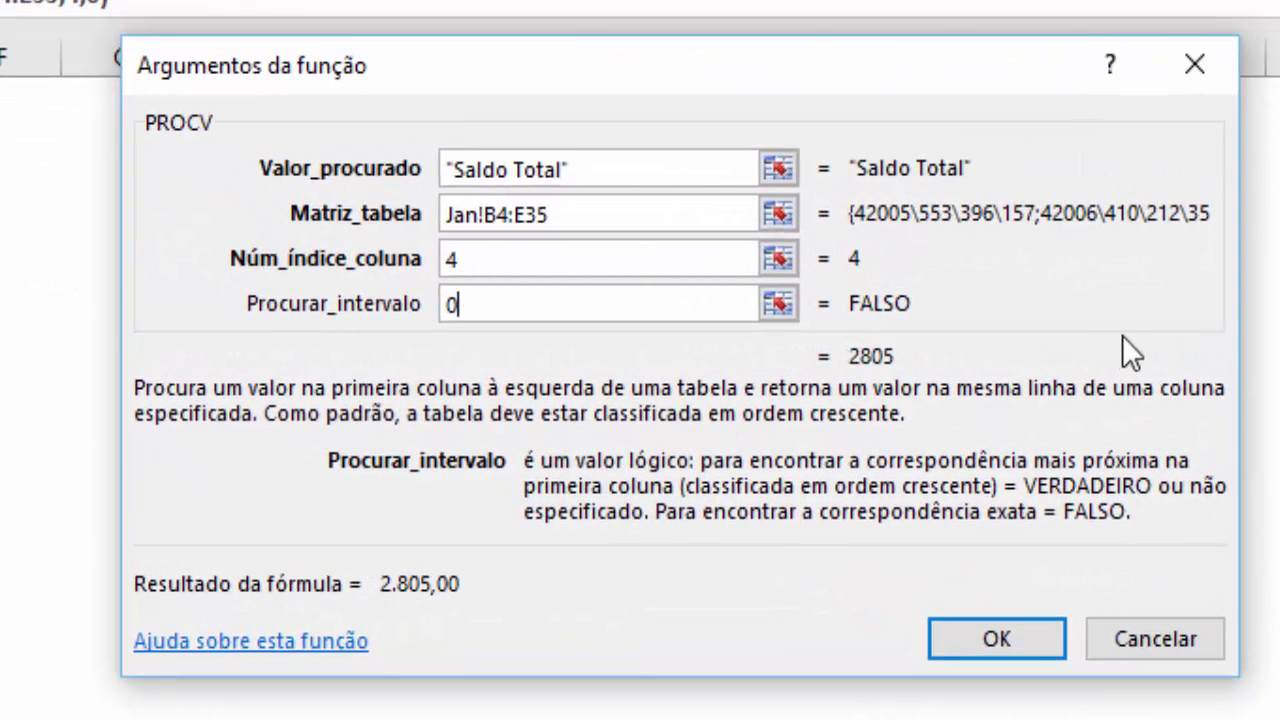
pyautogui.moveTo(840, 97); pyautogui.dragTo(877, 212)
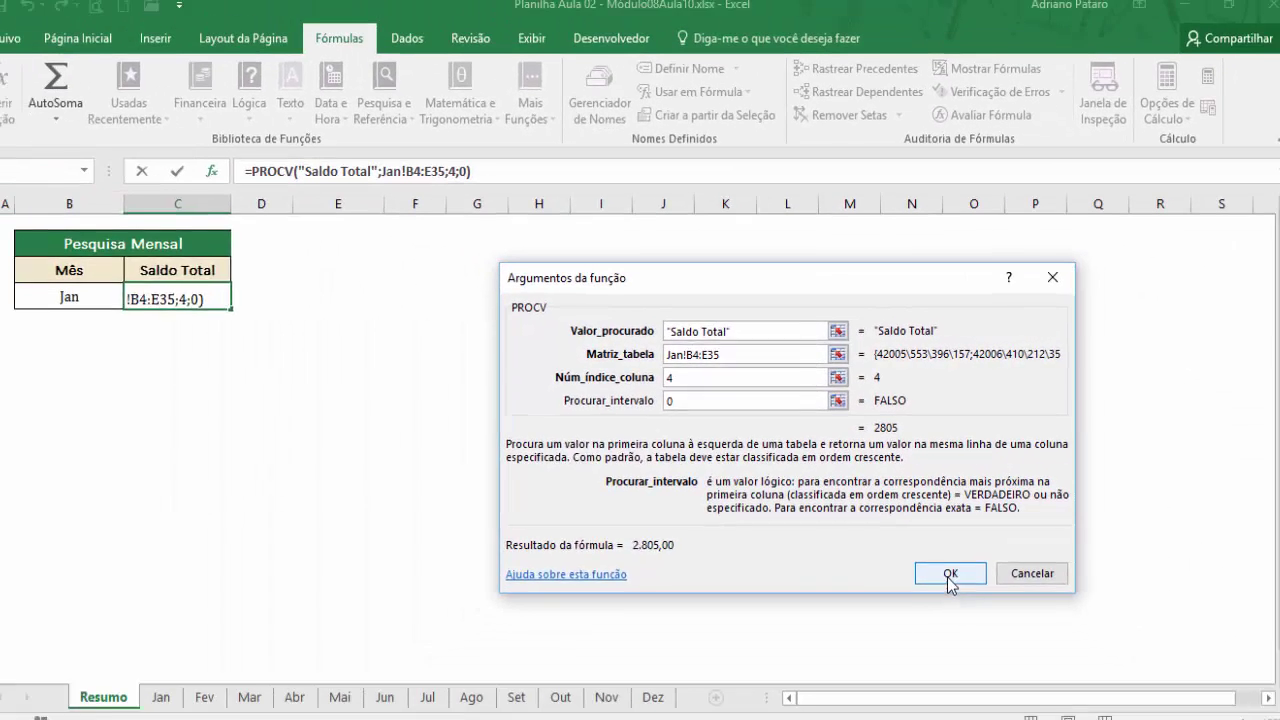
pyautogui.click(947, 567)
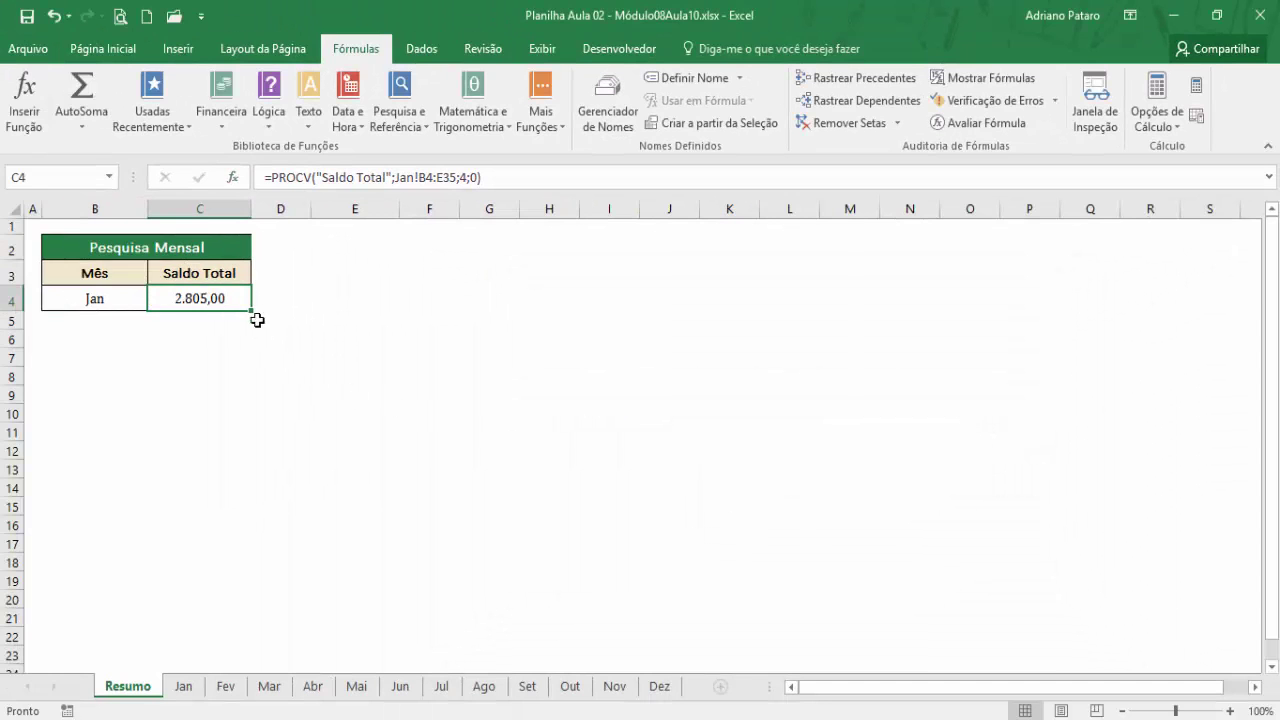
# Step: Compare the PROCV result in C4 with the Saldo Total row on the Jan sheet and the month in B4
pyautogui.click(185, 687)
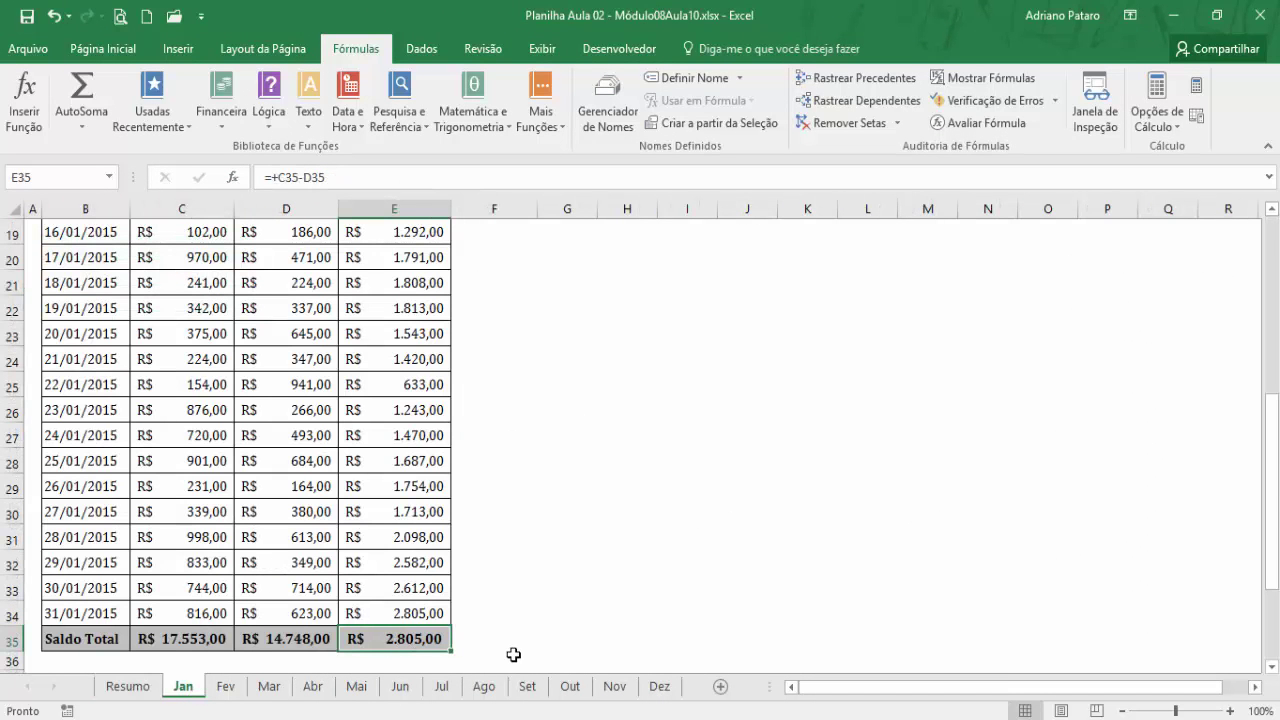
pyautogui.click(126, 687)
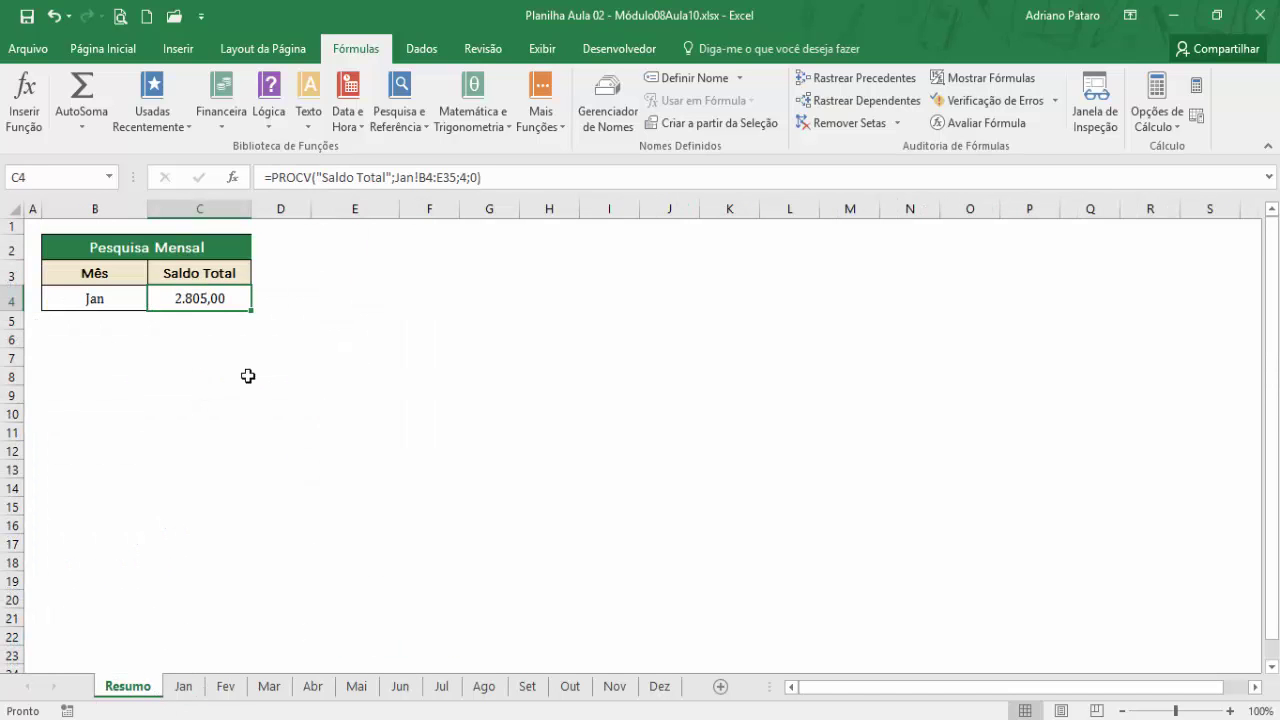
pyautogui.click(118, 300)
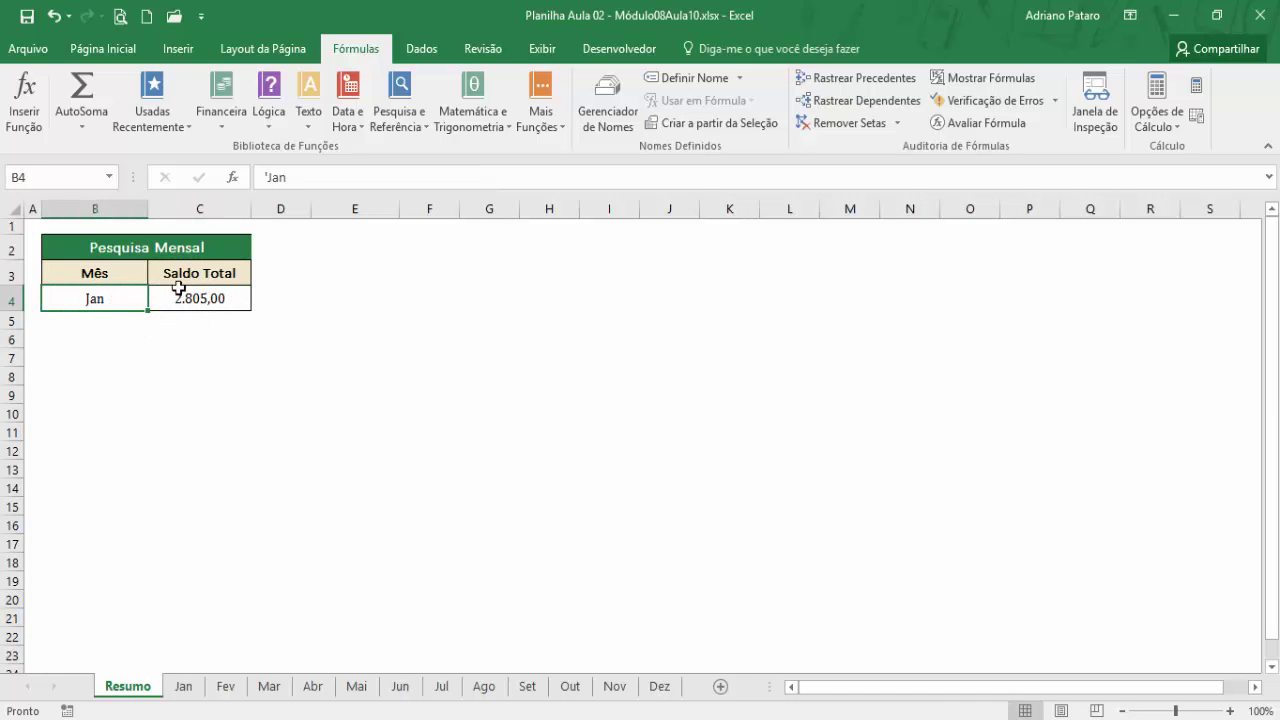
pyautogui.click(180, 292)
pyautogui.click(116, 299)
pyautogui.click(178, 296)
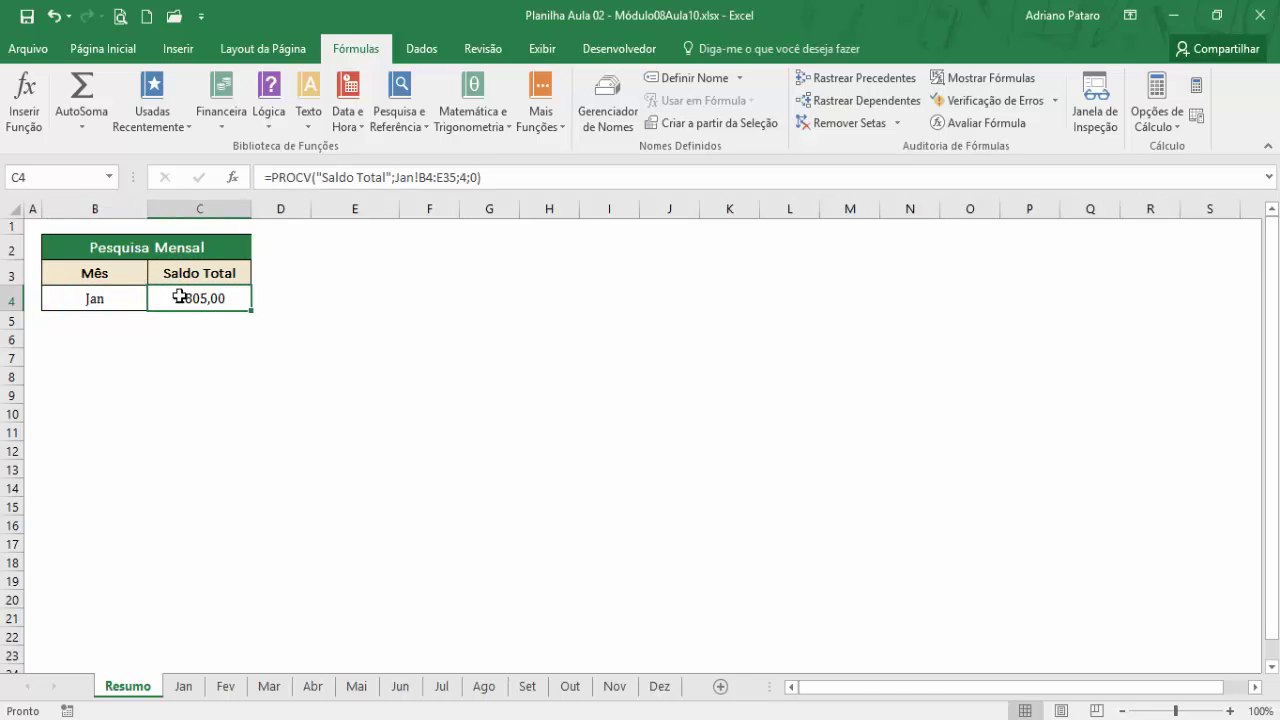
pyautogui.click(140, 297)
pyautogui.click(195, 296)
pyautogui.click(108, 300)
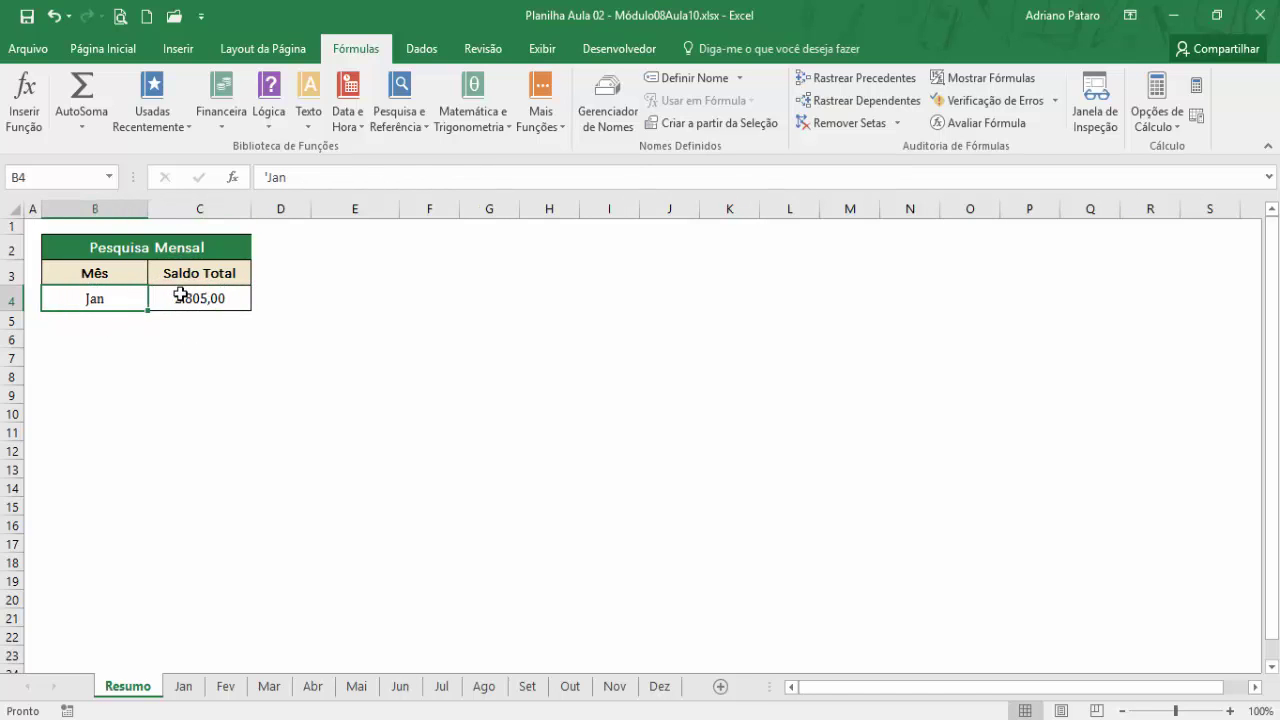
# Step: Copy the PROCV formula from C4 without its equals sign and paste it as text into F3
pyautogui.click(178, 292)
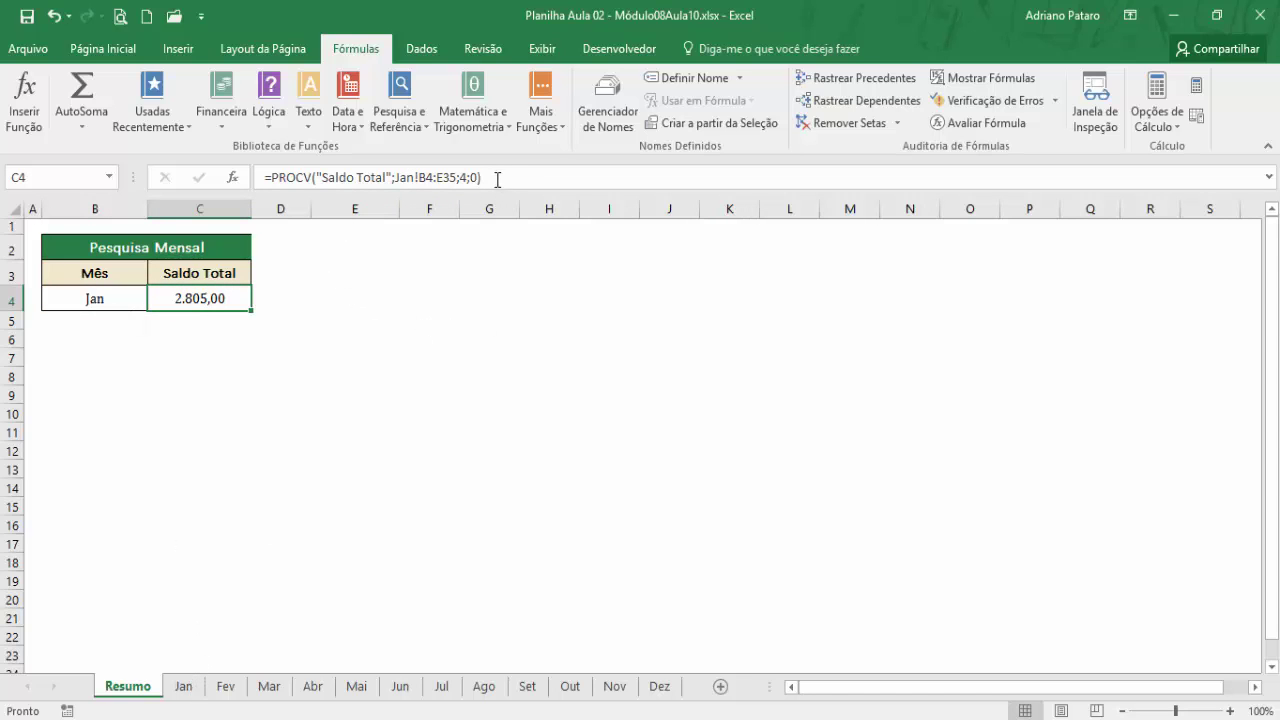
pyautogui.moveTo(490, 177); pyautogui.dragTo(274, 172)
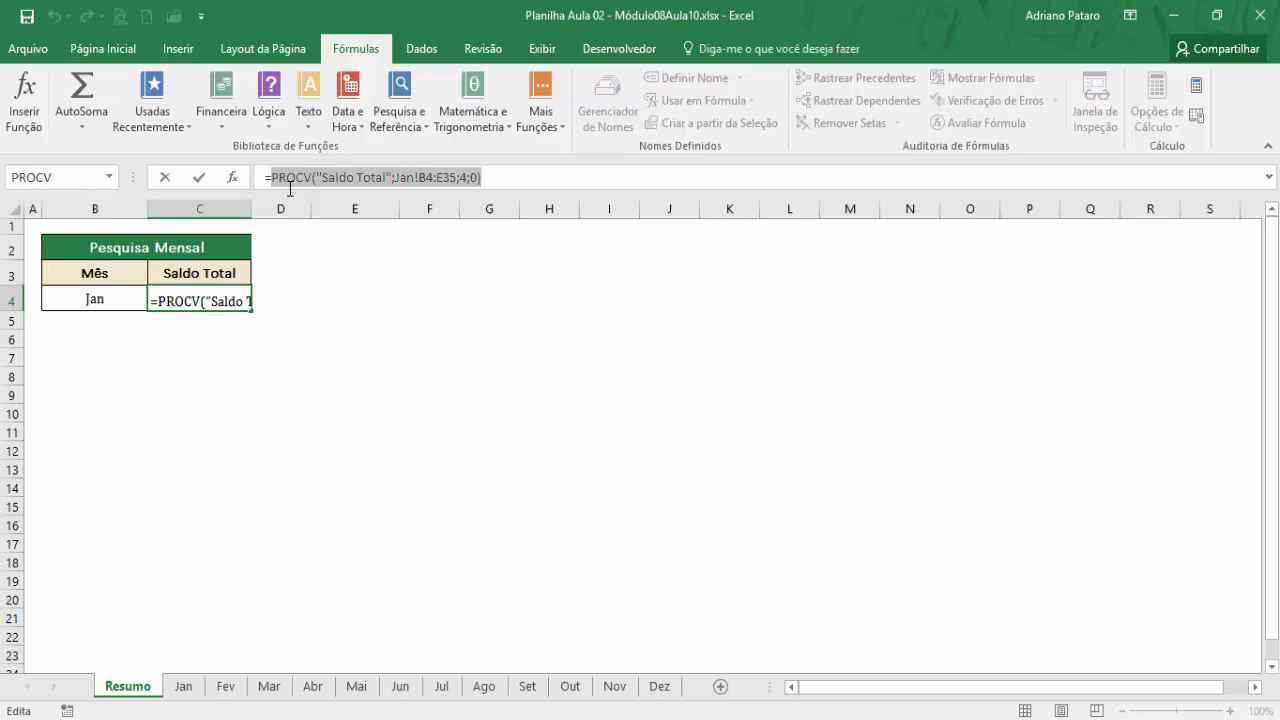
pyautogui.hotkey('ctrl', 'c')
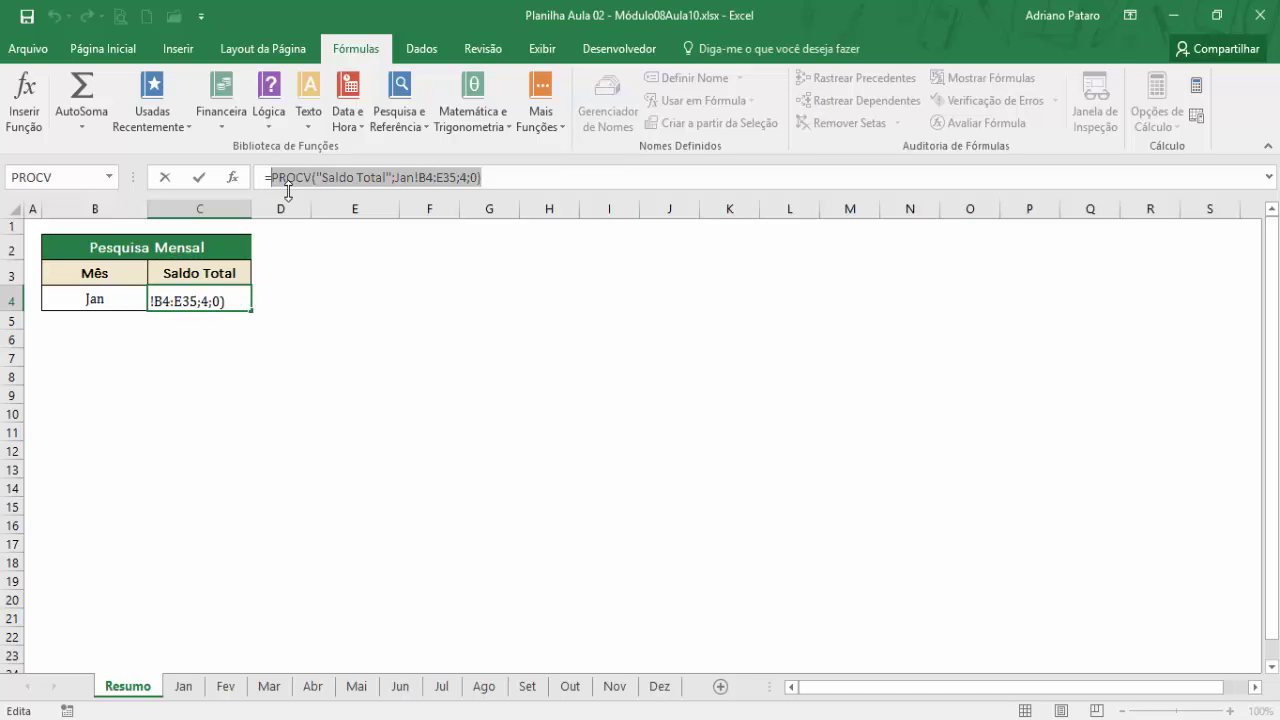
pyautogui.press('Escape')
pyautogui.click(403, 282)
pyautogui.doubleClick(407, 272)
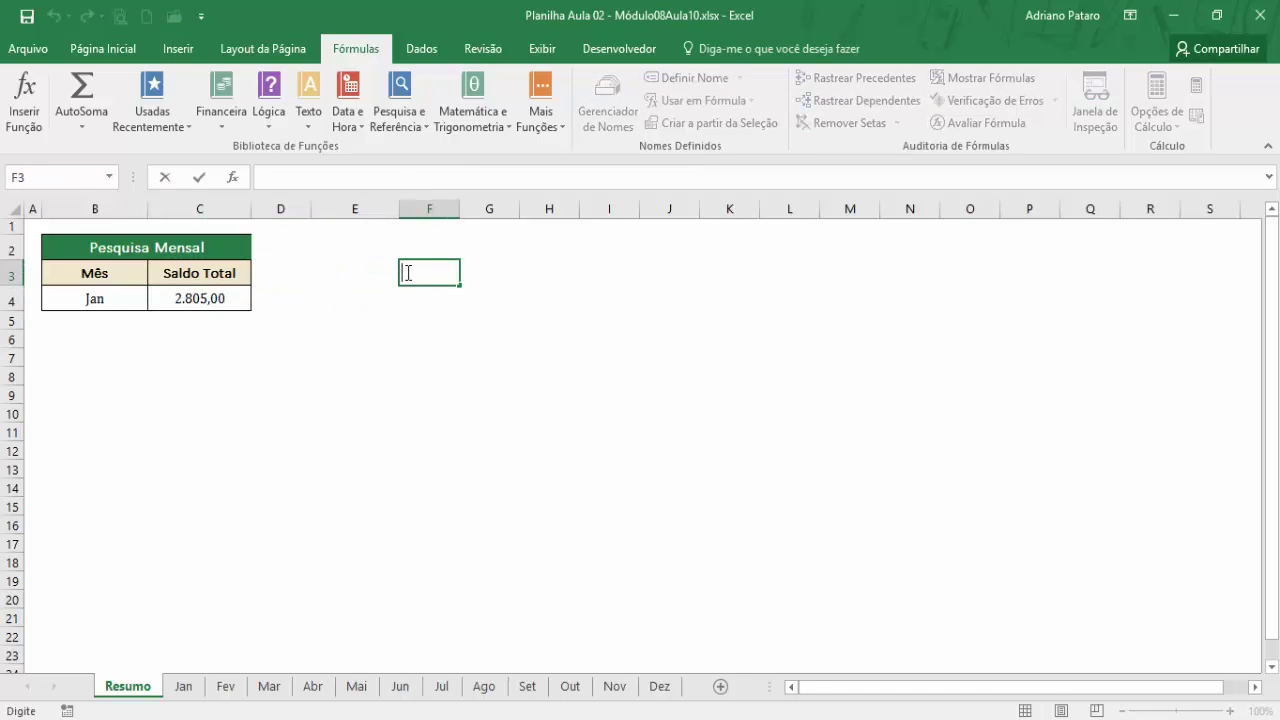
pyautogui.hotkey('ctrl', 'v')
pyautogui.press('Return')
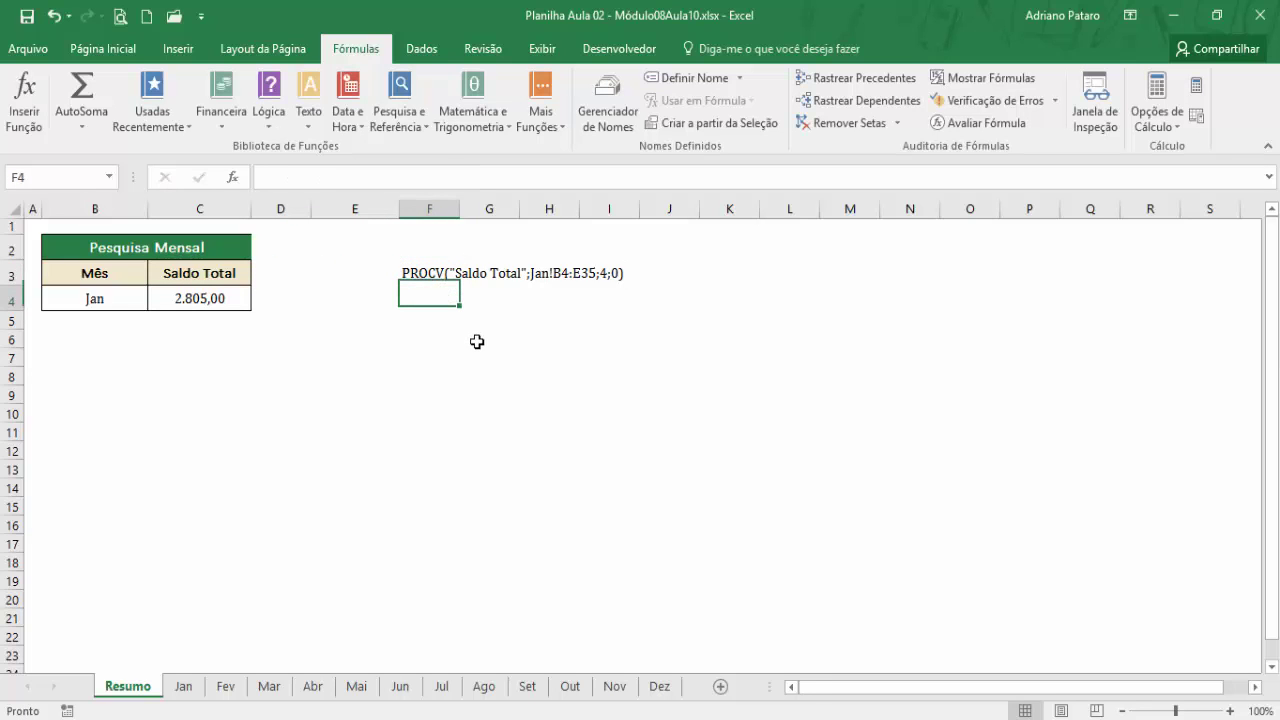
# Step: Examine the Jan sheet reference within the PROCV text in F3
pyautogui.click(416, 281)
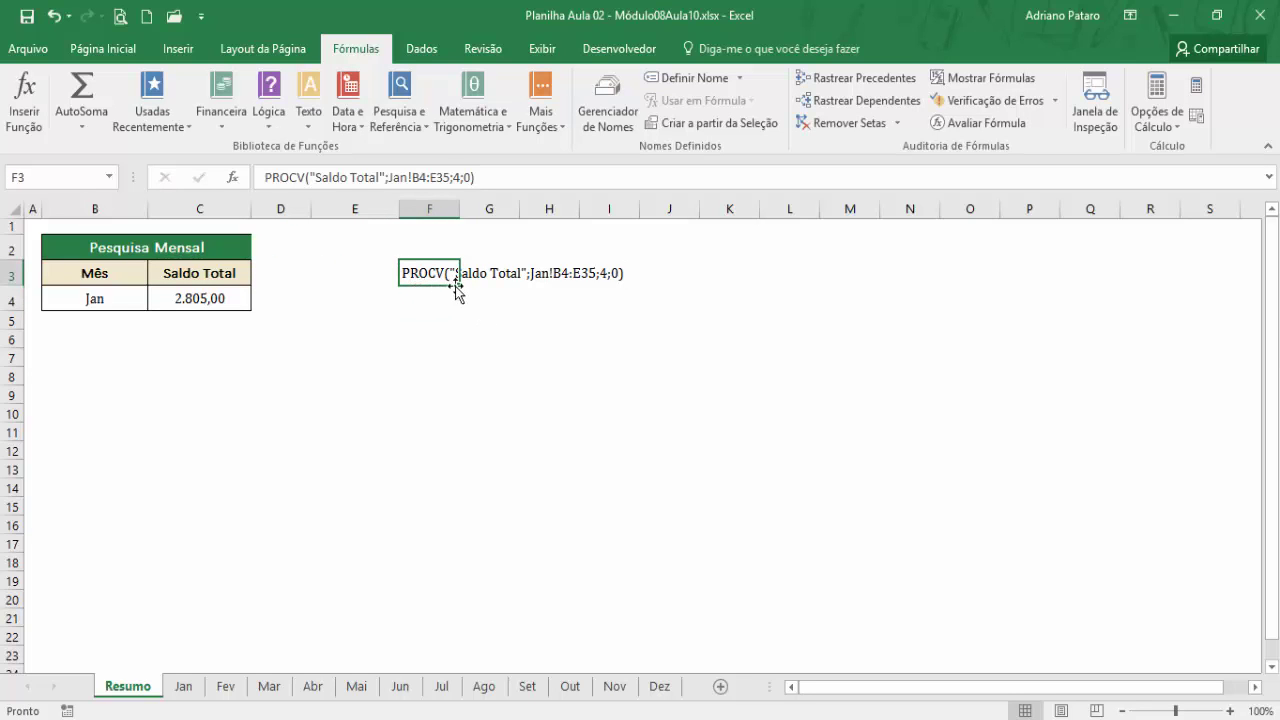
pyautogui.click(548, 276)
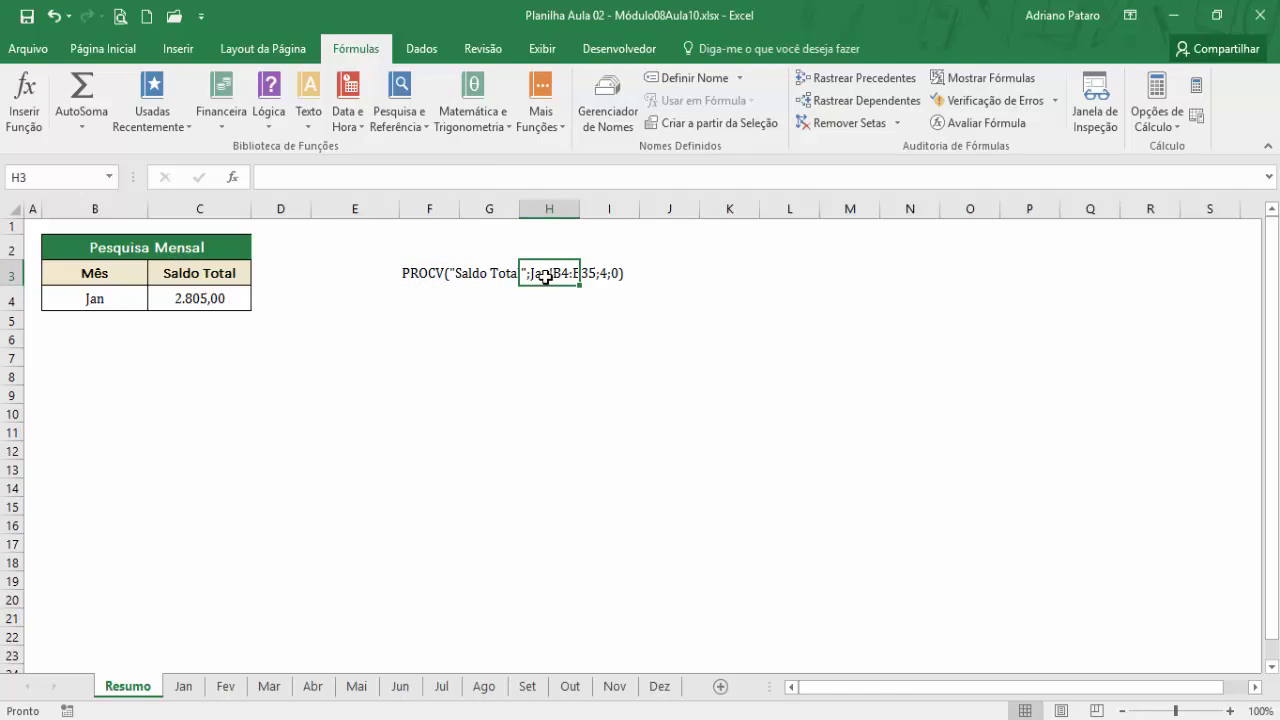
pyautogui.click(414, 271)
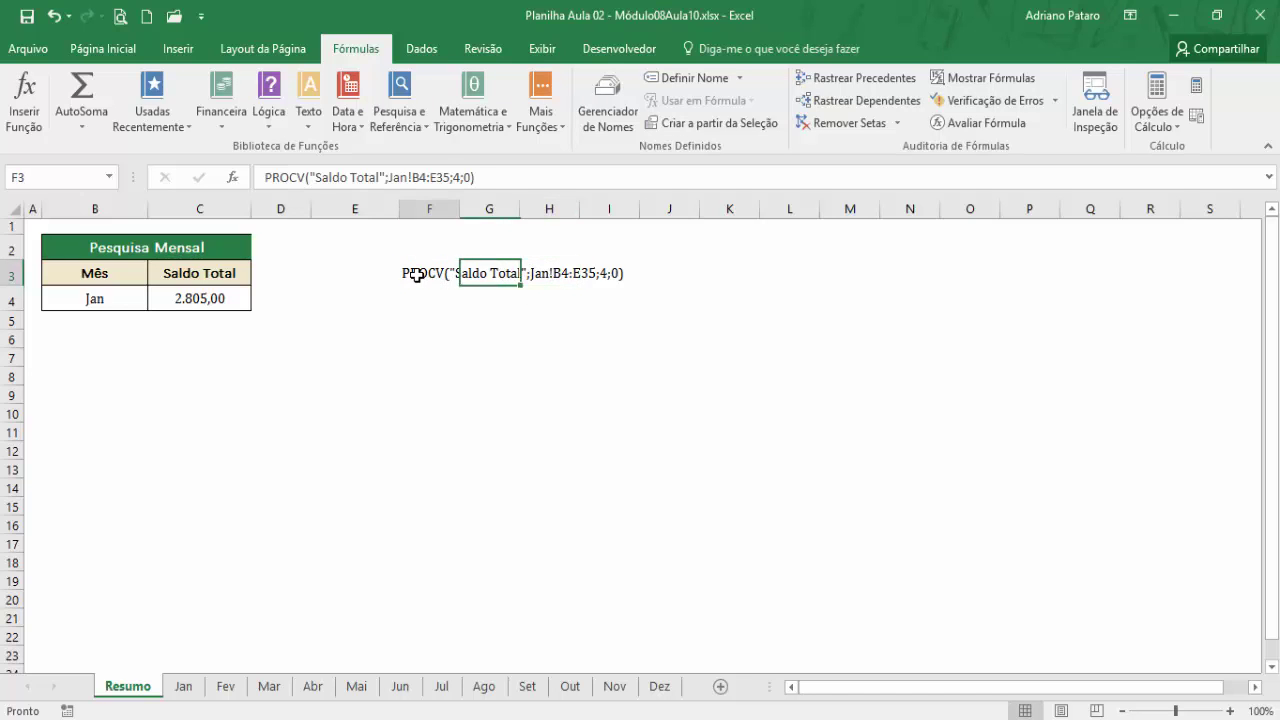
pyautogui.click(393, 177)
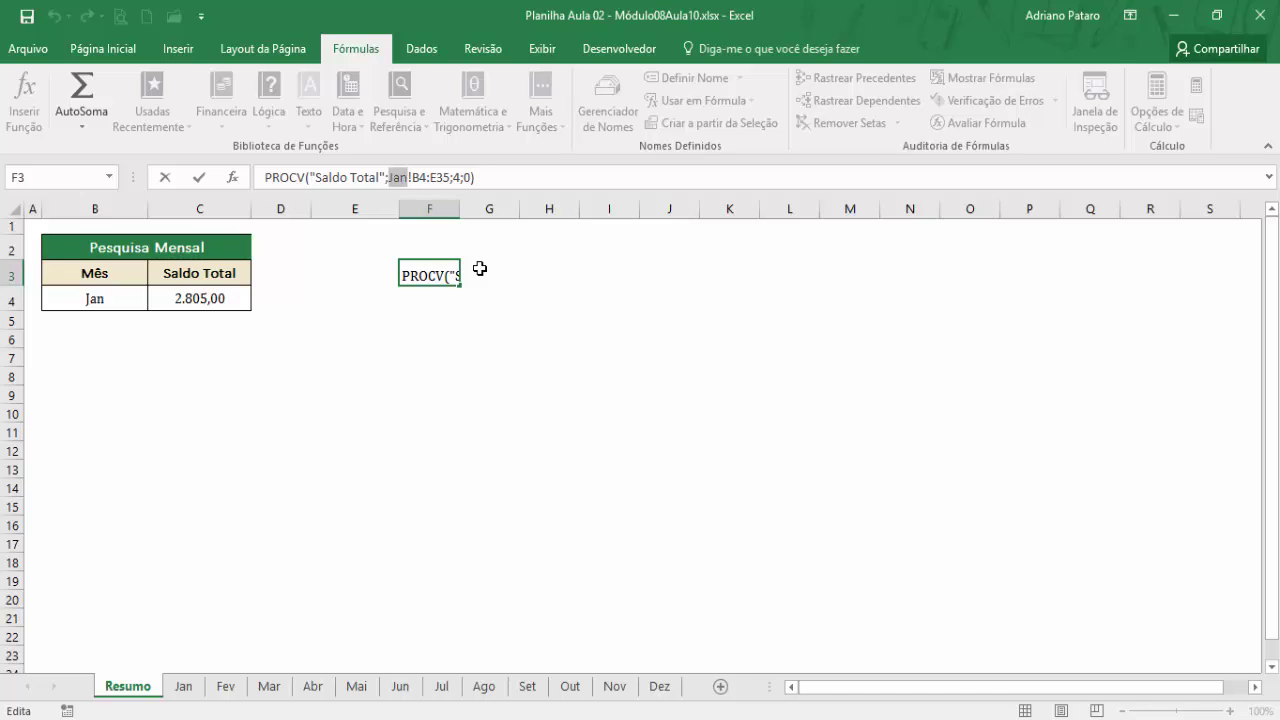
pyautogui.hotkey('ctrl', 'Return')
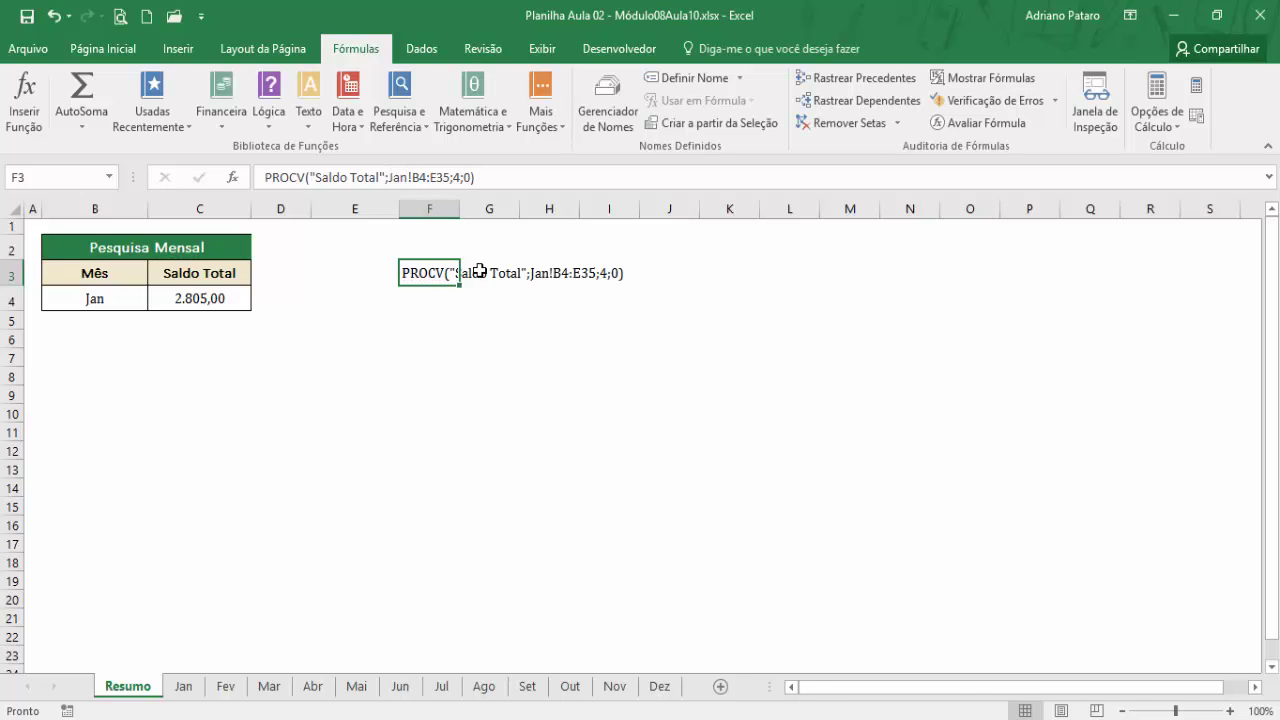
pyautogui.click(431, 304)
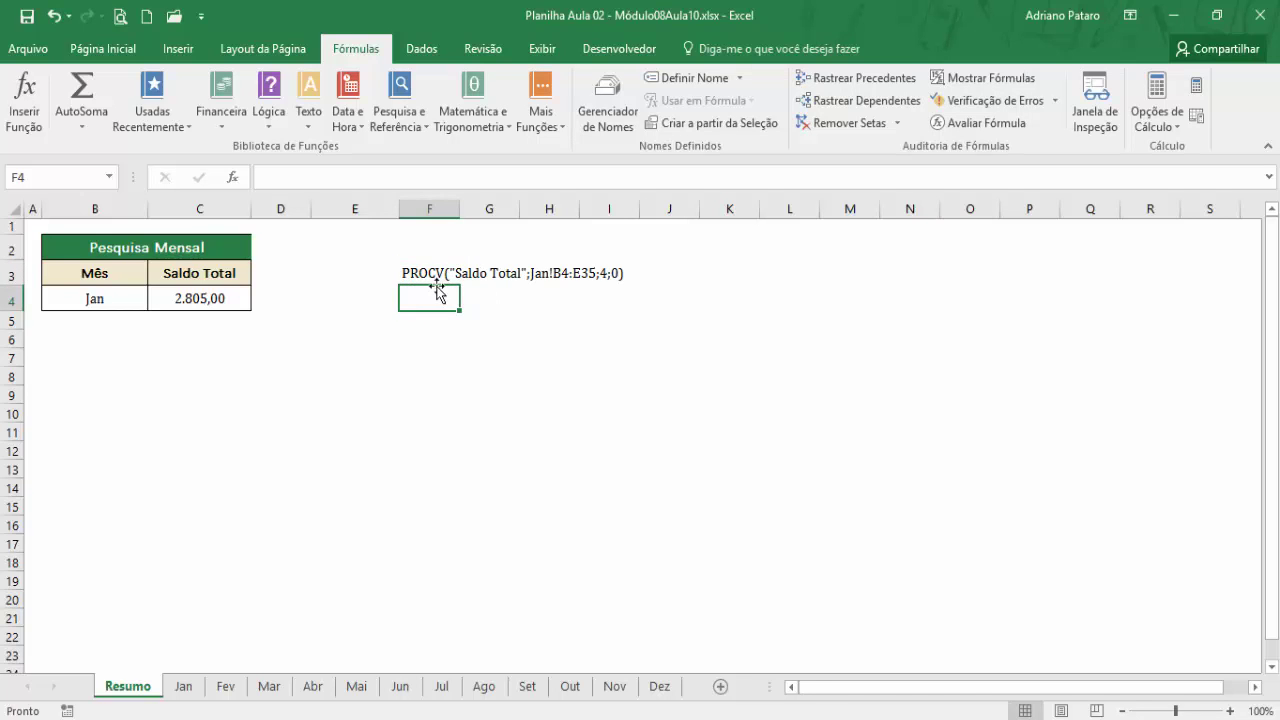
pyautogui.click(423, 276)
# Step: Start a CONCAT function in F4 with month cell B4 as its first text argument
pyautogui.click(428, 302)
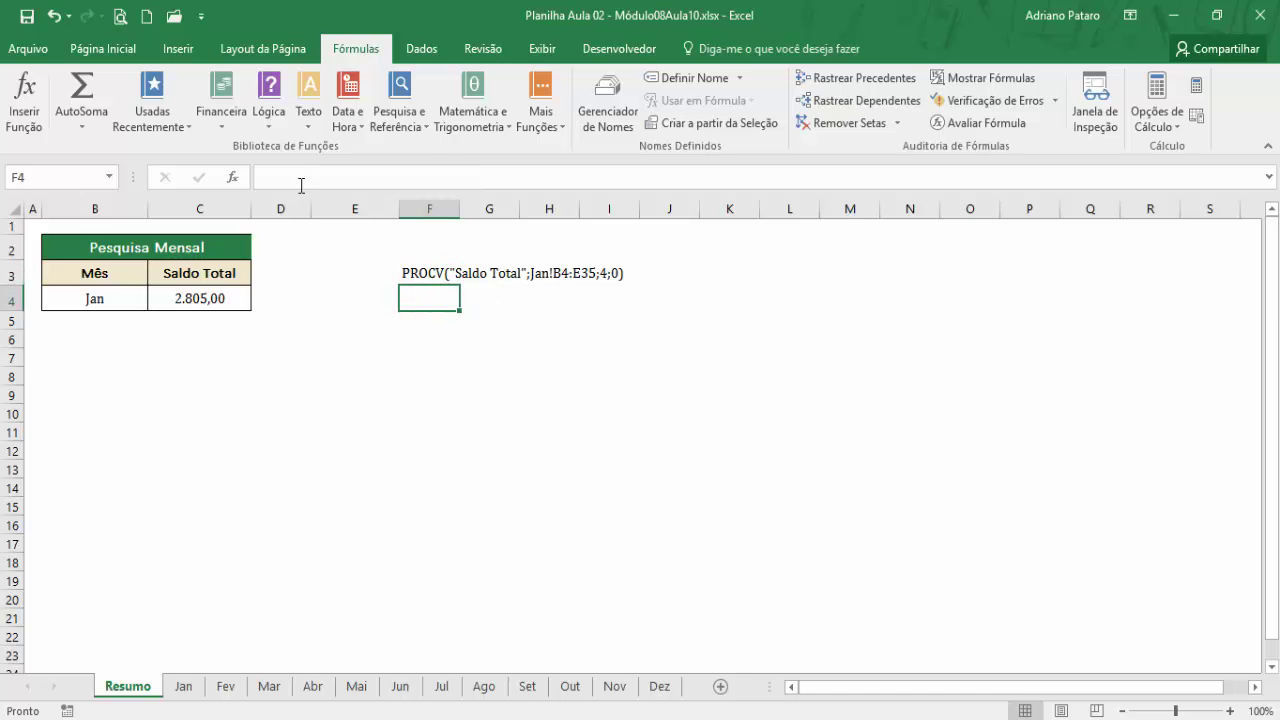
pyautogui.click(309, 112)
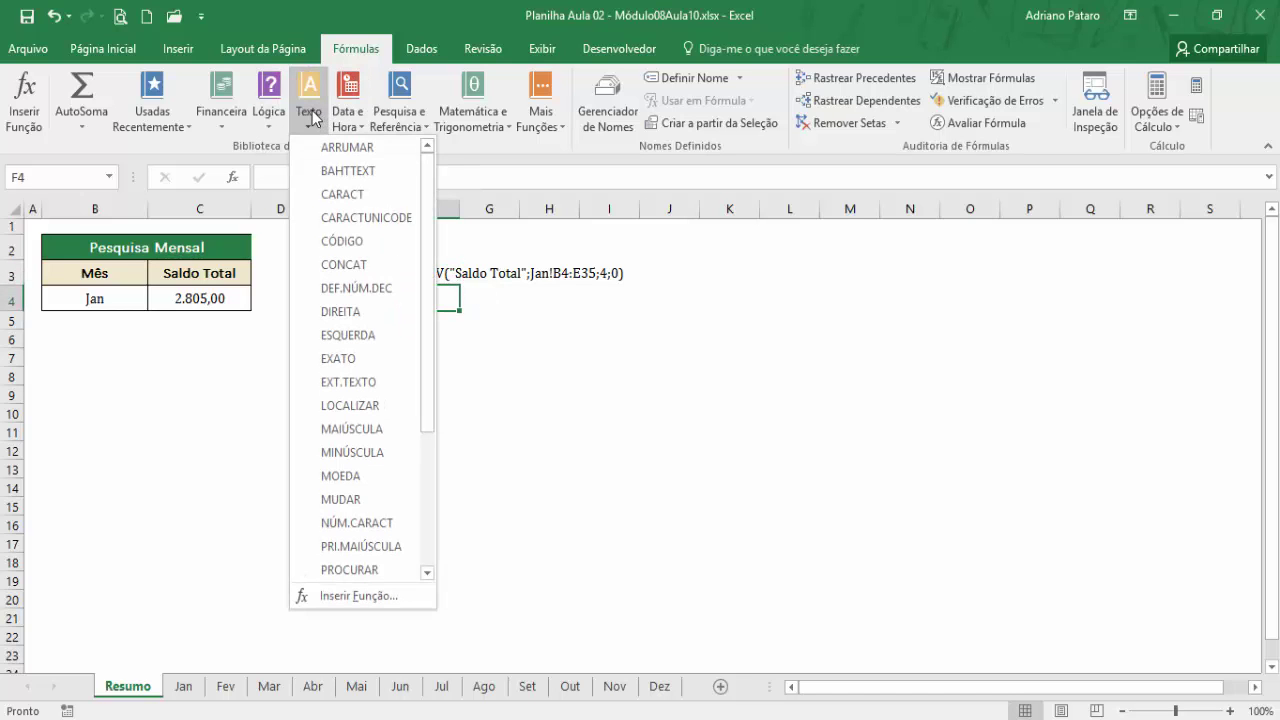
pyautogui.click(347, 266)
pyautogui.moveTo(672, 285); pyautogui.dragTo(798, 327)
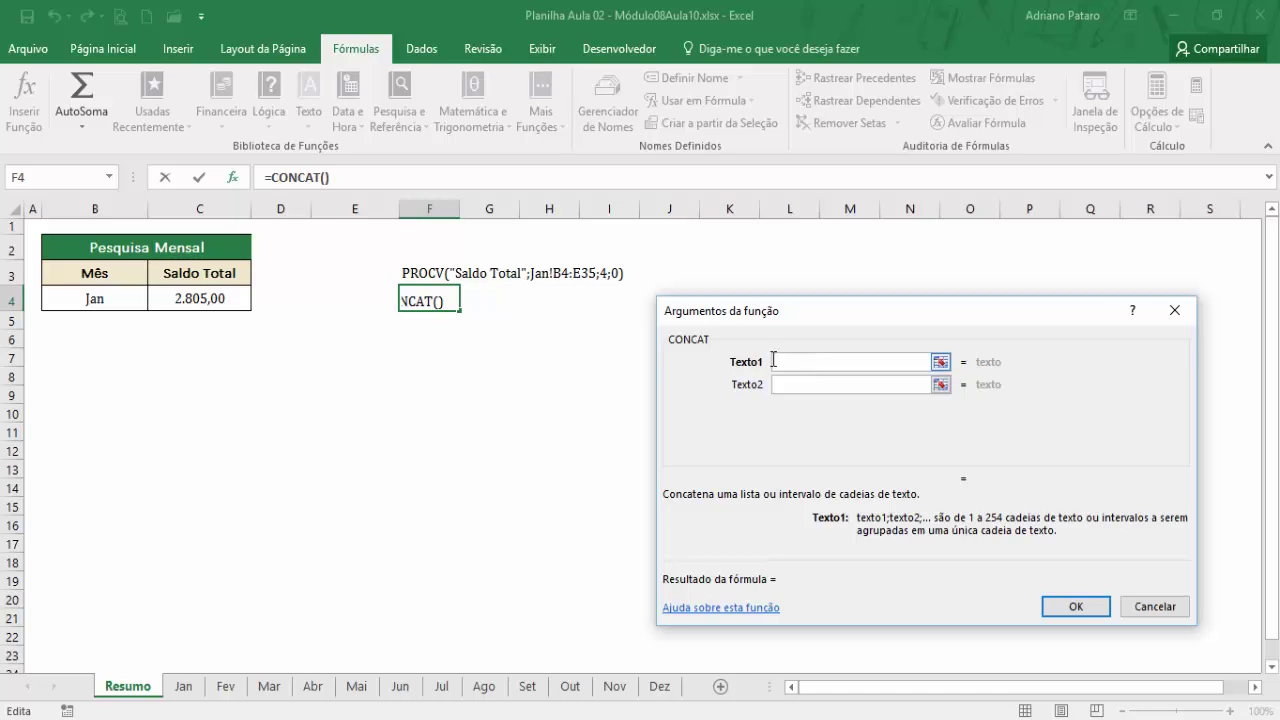
pyautogui.click(131, 301)
# Step: Set the second CONCAT text argument to "!B4:E35"
pyautogui.click(802, 383)
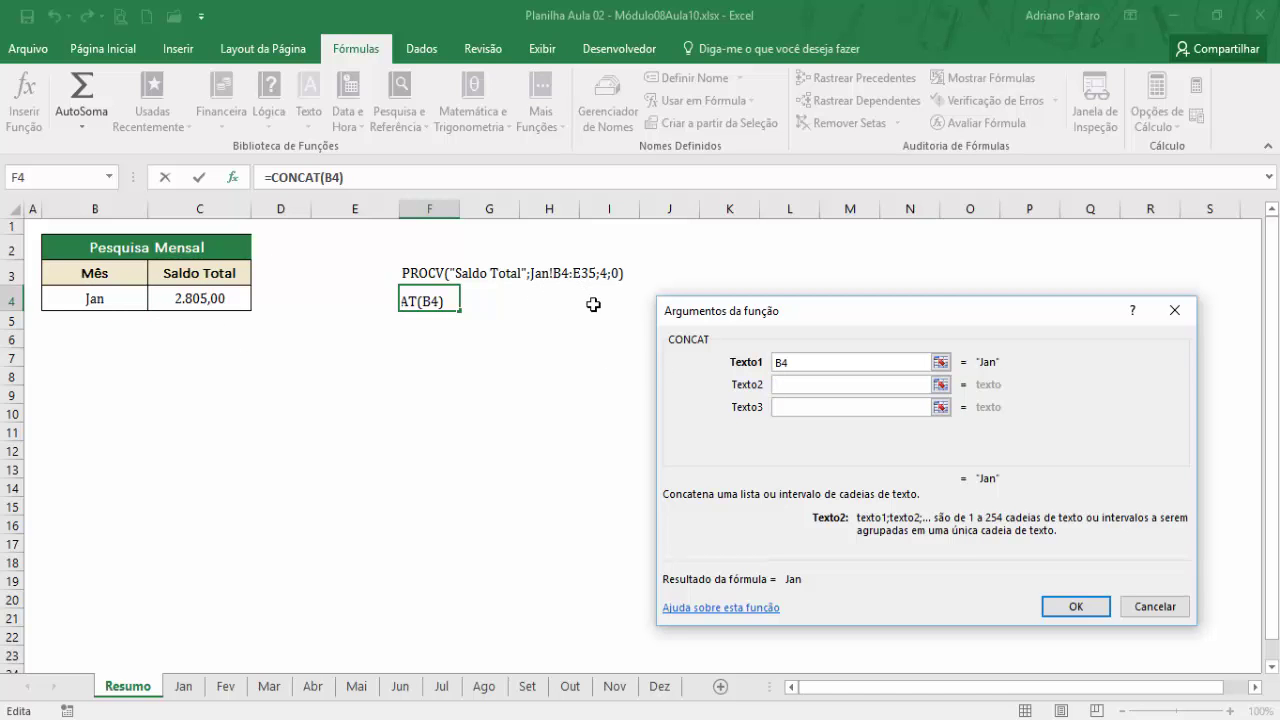
pyautogui.write('!b')
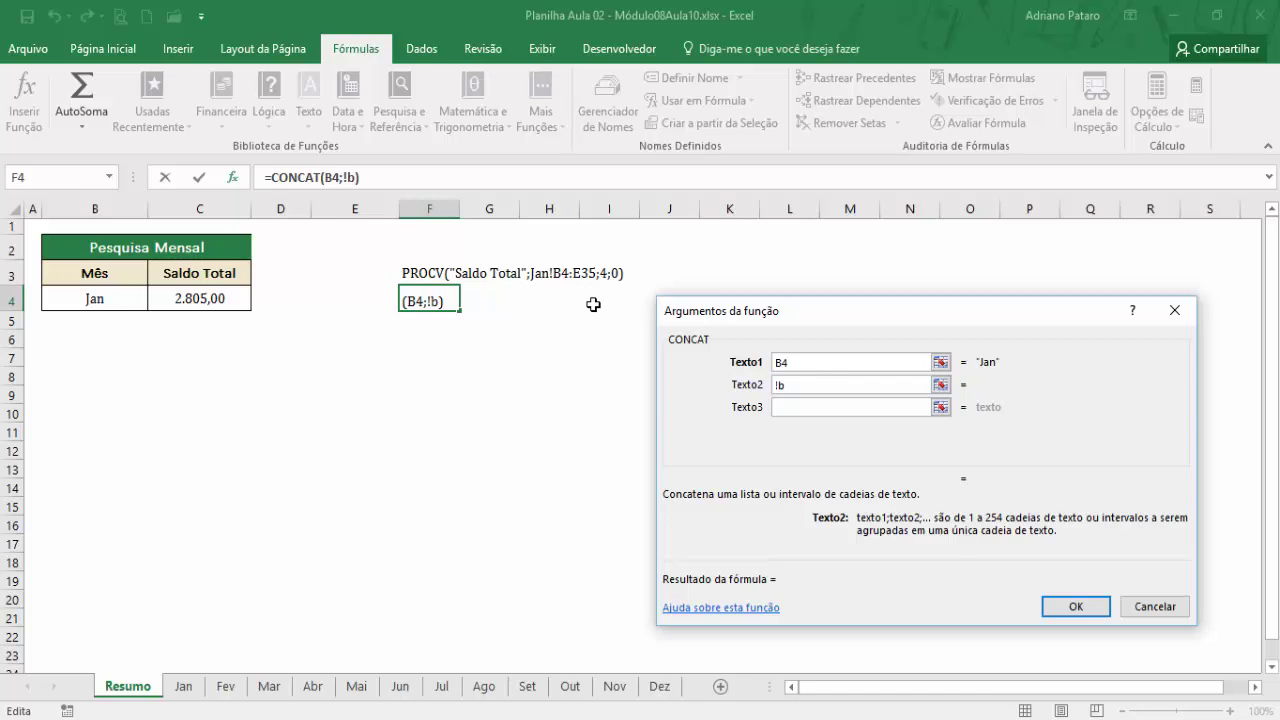
pyautogui.write('4:E36')
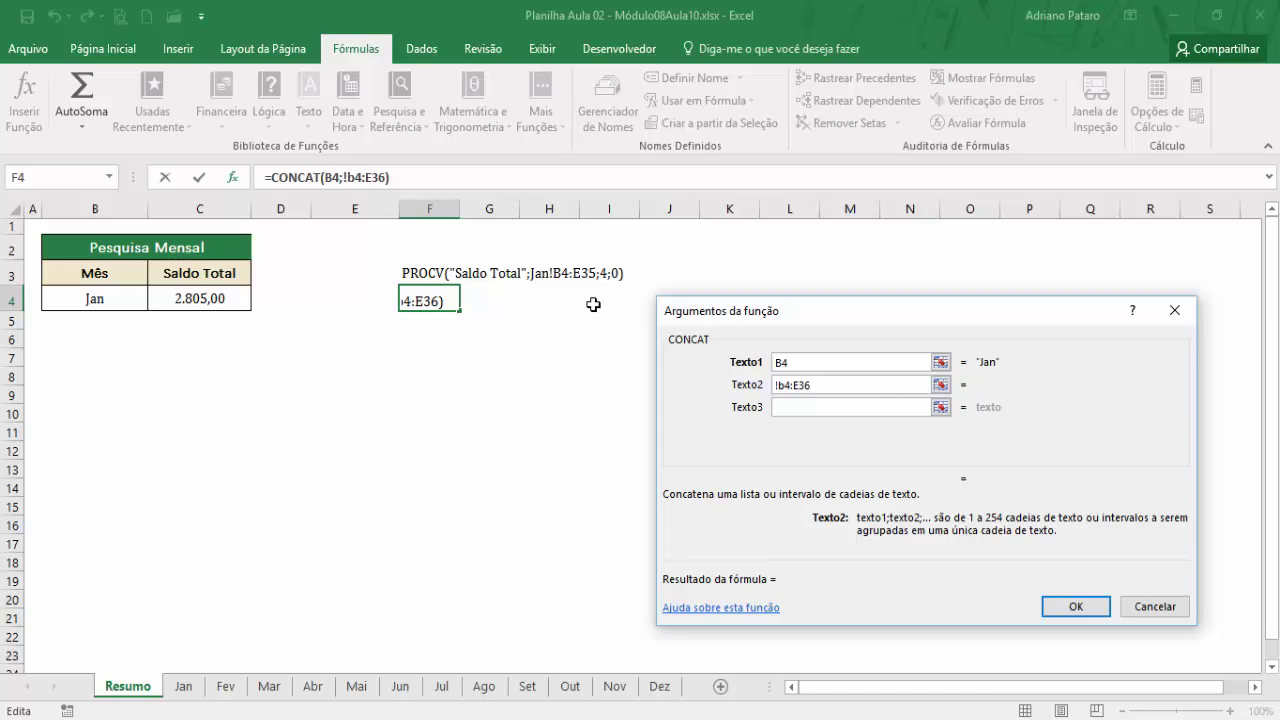
pyautogui.click(777, 386)
pyautogui.write('B')
pyautogui.click(843, 389)
pyautogui.press('BackSpace')
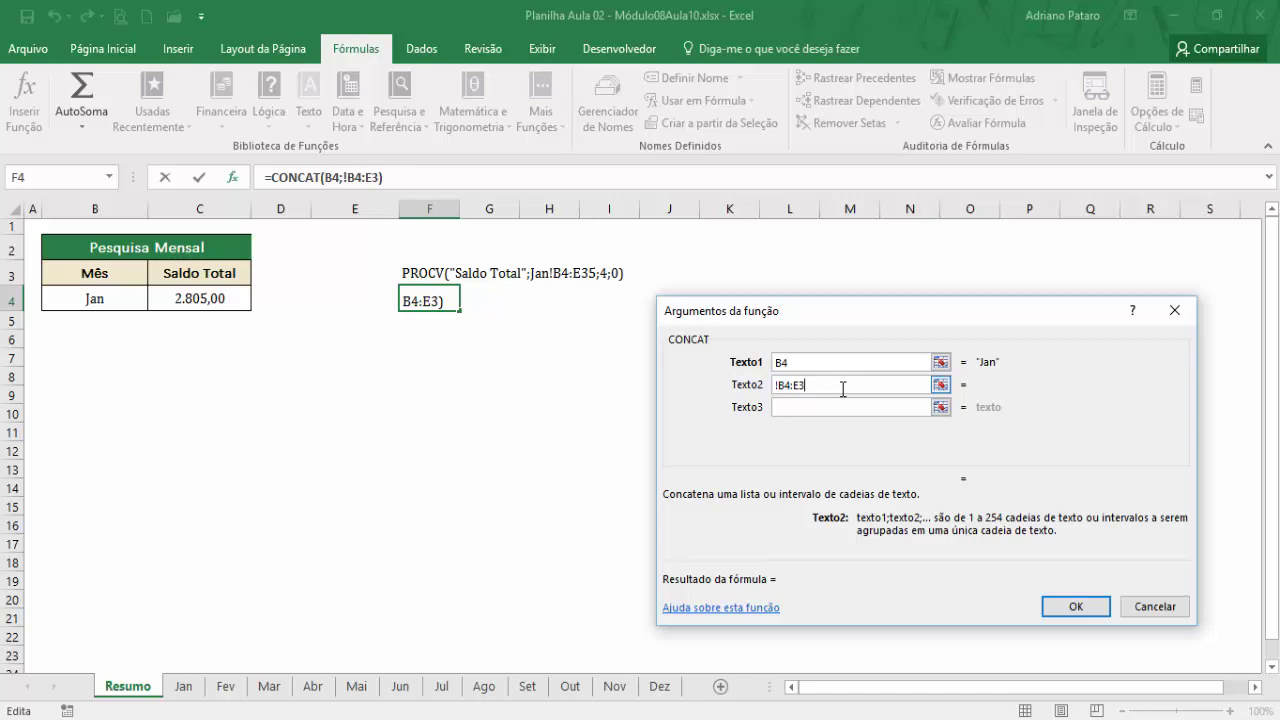
pyautogui.write('5')
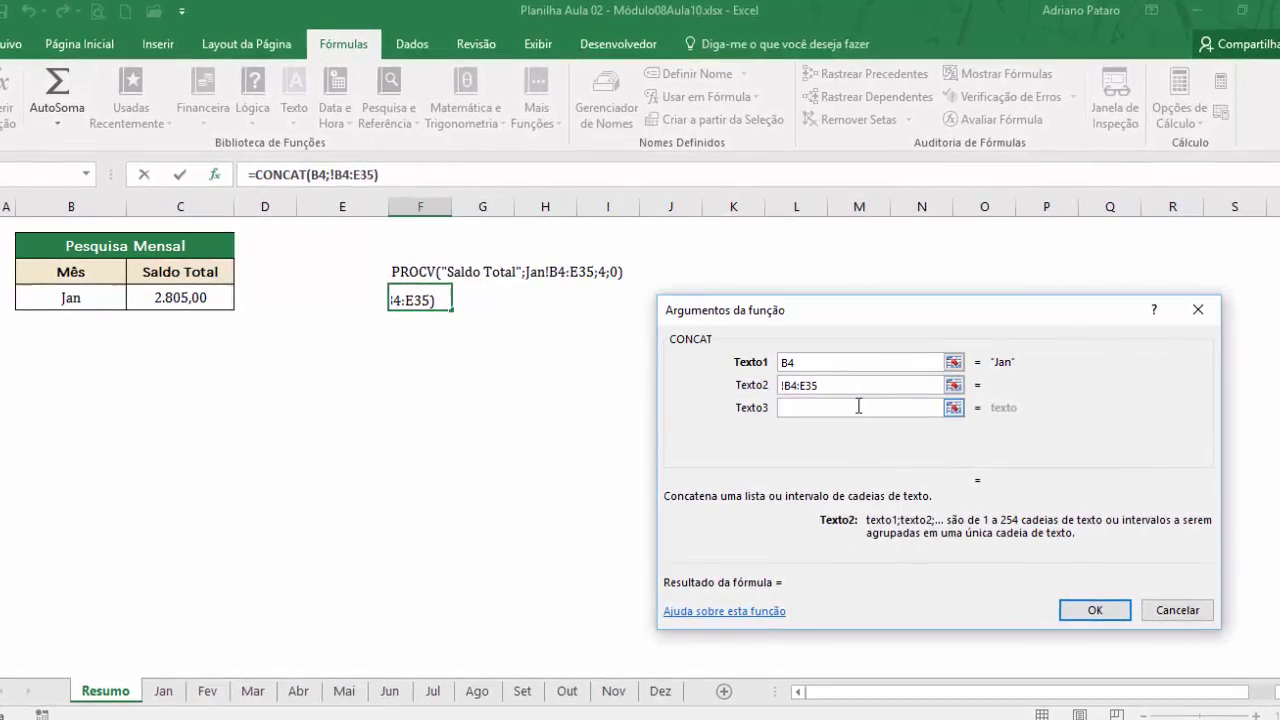
pyautogui.click(858, 406)
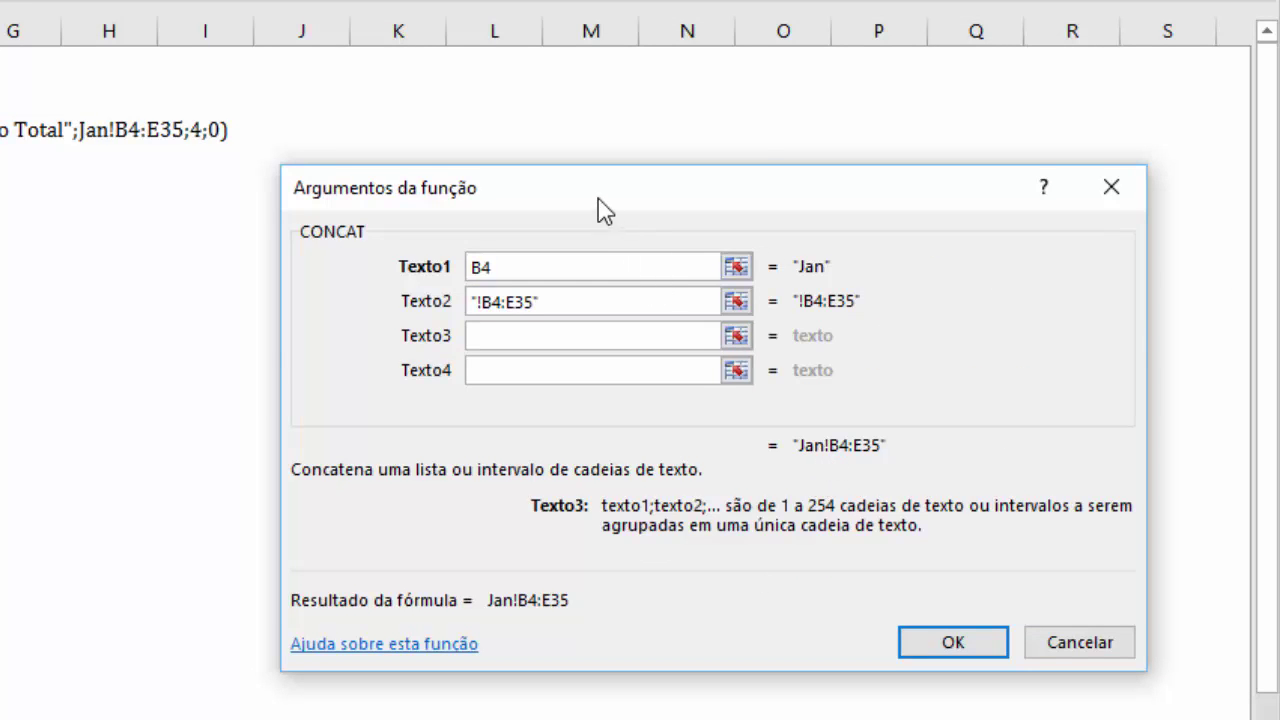
# Step: Confirm the CONCAT formula in F4 that joins B4 with "!B4:E35"
pyautogui.moveTo(575, 190); pyautogui.dragTo(314, 189)
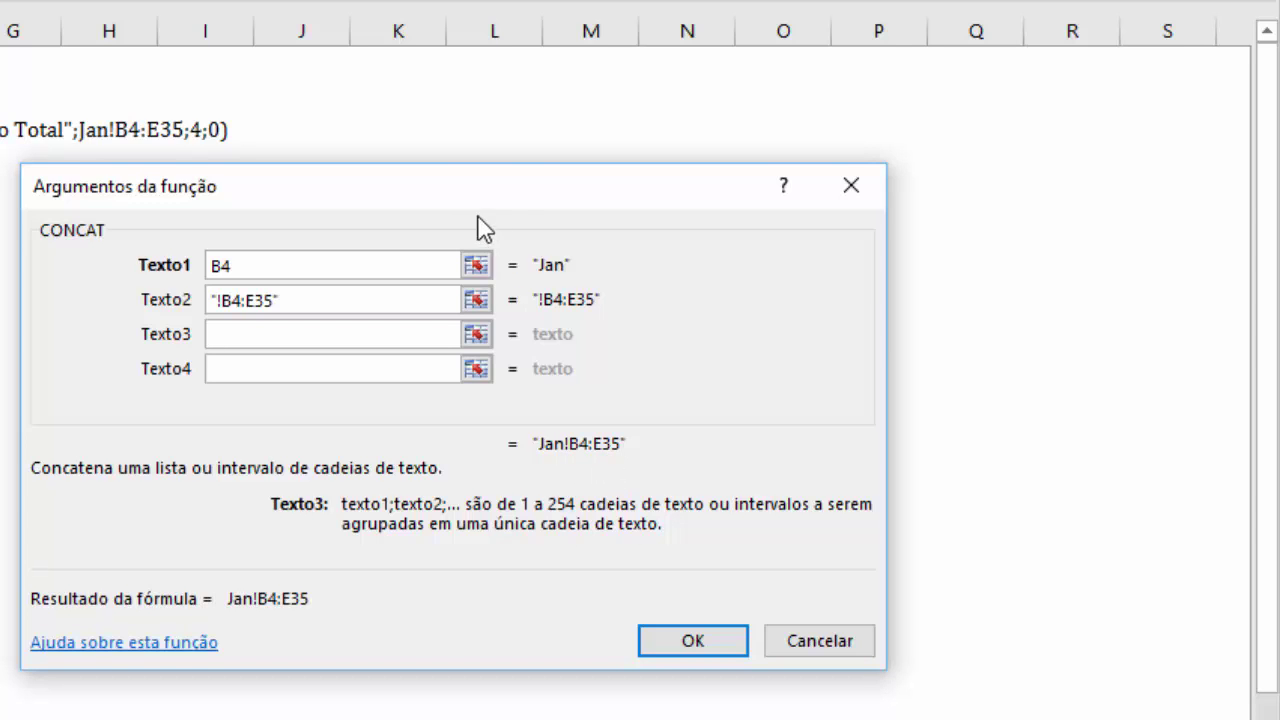
pyautogui.moveTo(299, 198); pyautogui.dragTo(449, 203)
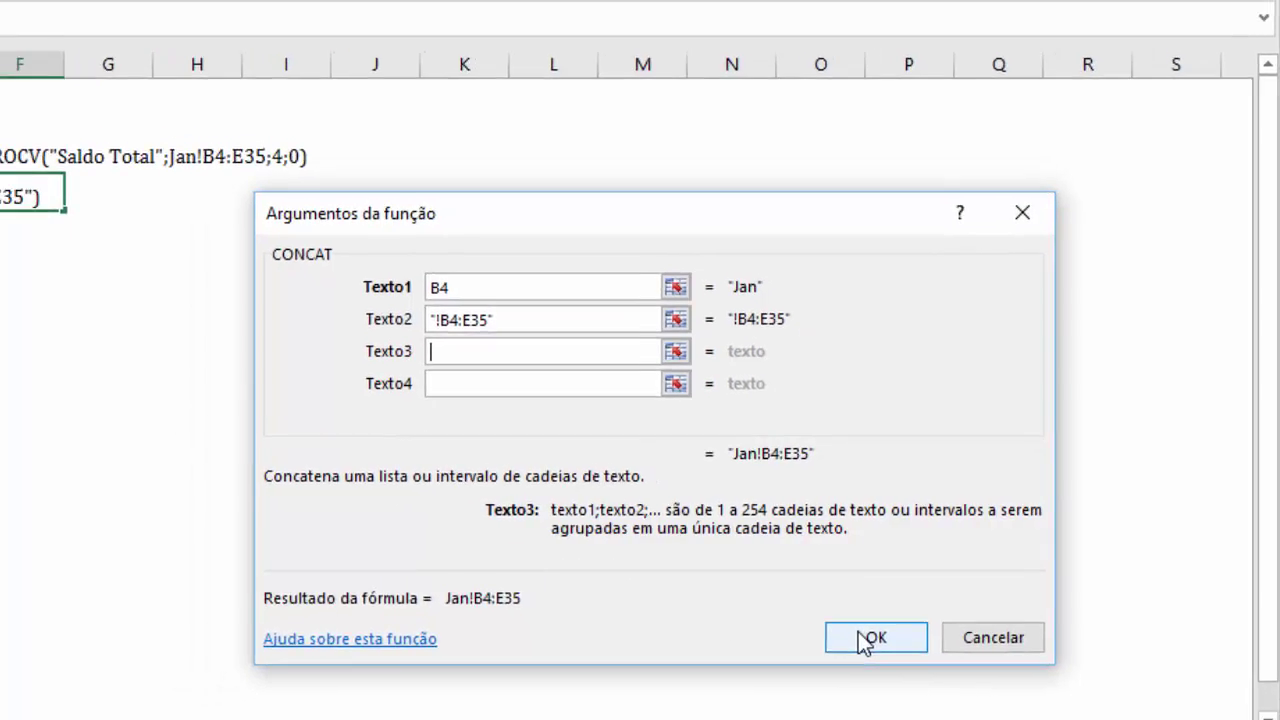
pyautogui.click(820, 643)
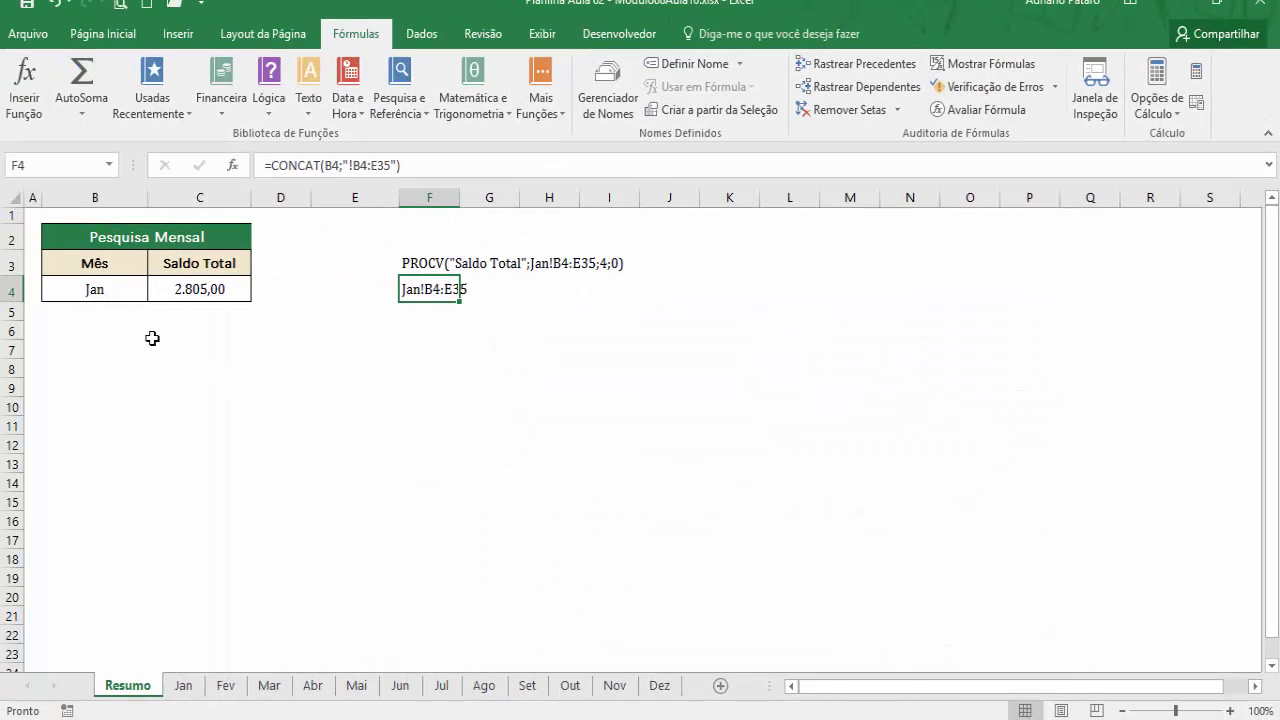
# Step: Test the concatenated reference by changing the month in B4 to Fev and to Mar
pyautogui.click(108, 290)
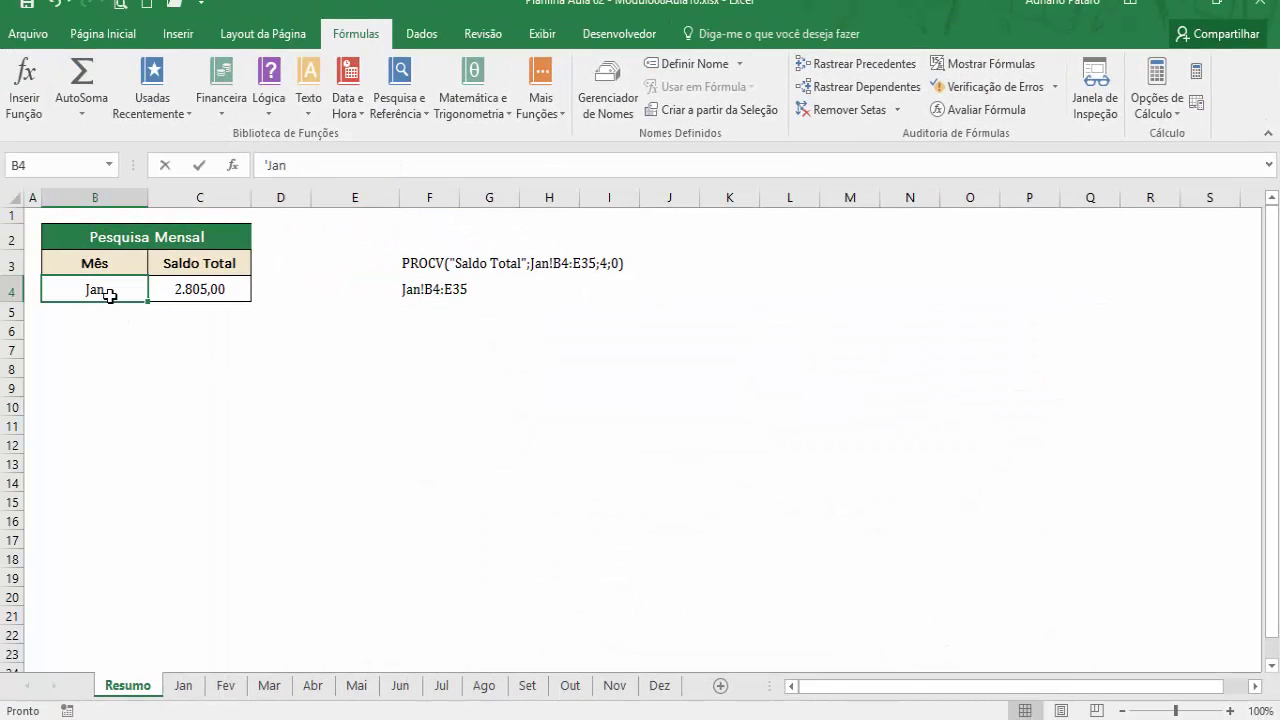
pyautogui.write('Fev')
pyautogui.press('Return')
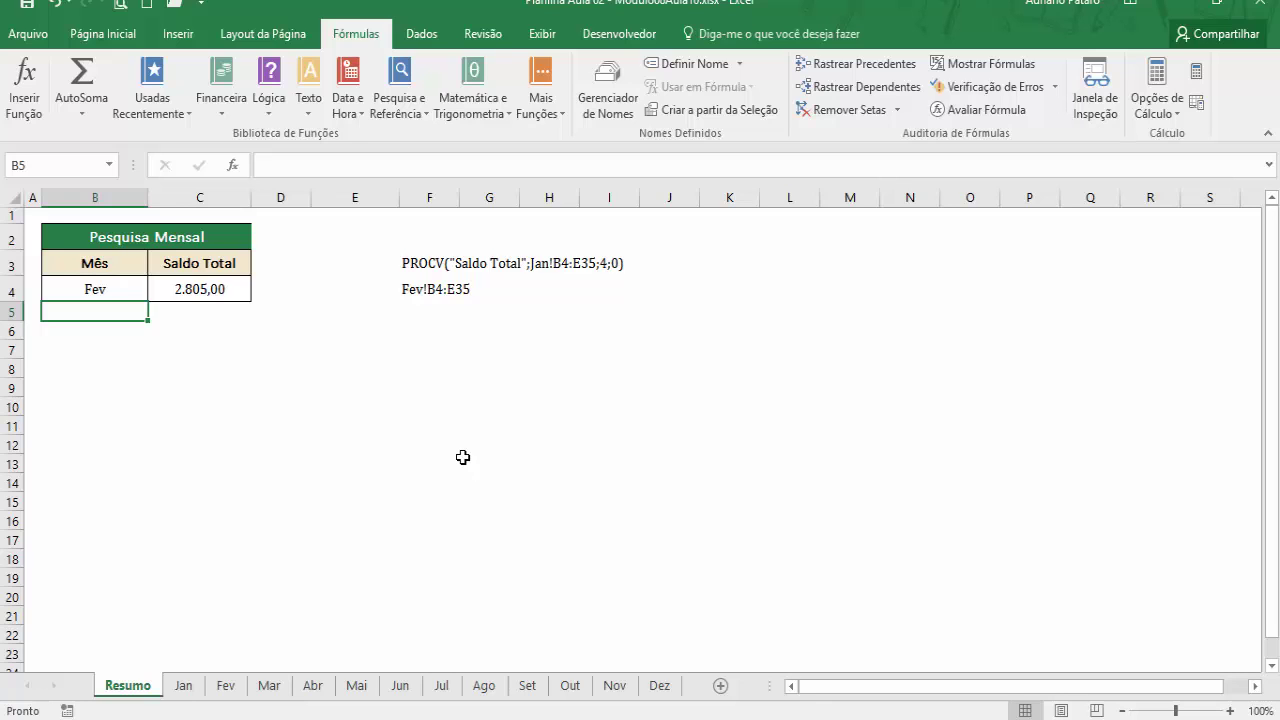
pyautogui.click(115, 284)
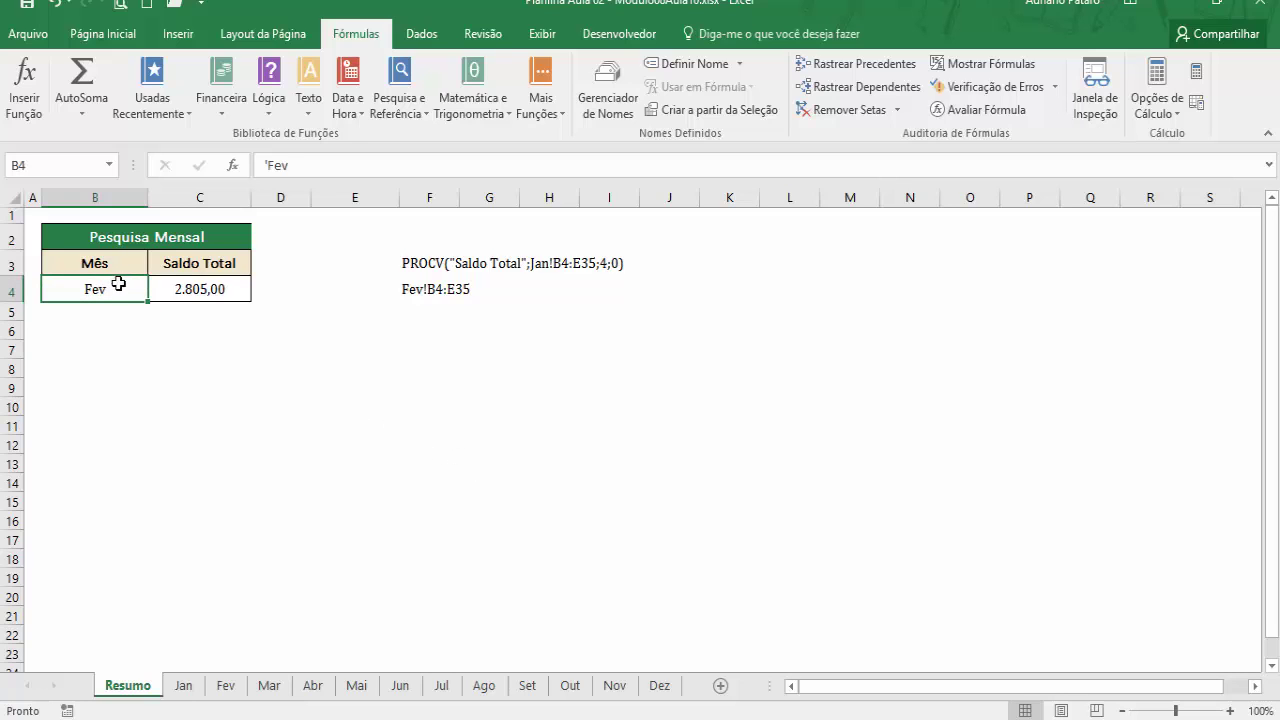
pyautogui.write('Mar')
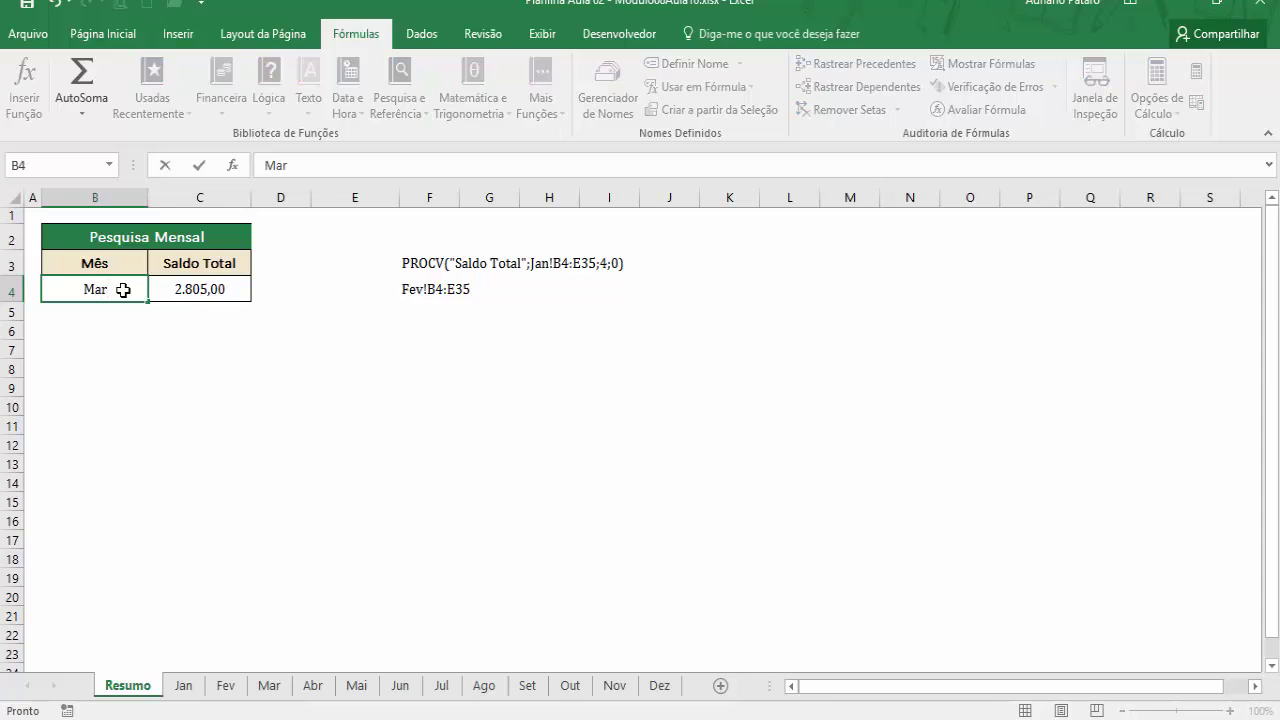
pyautogui.press('Return')
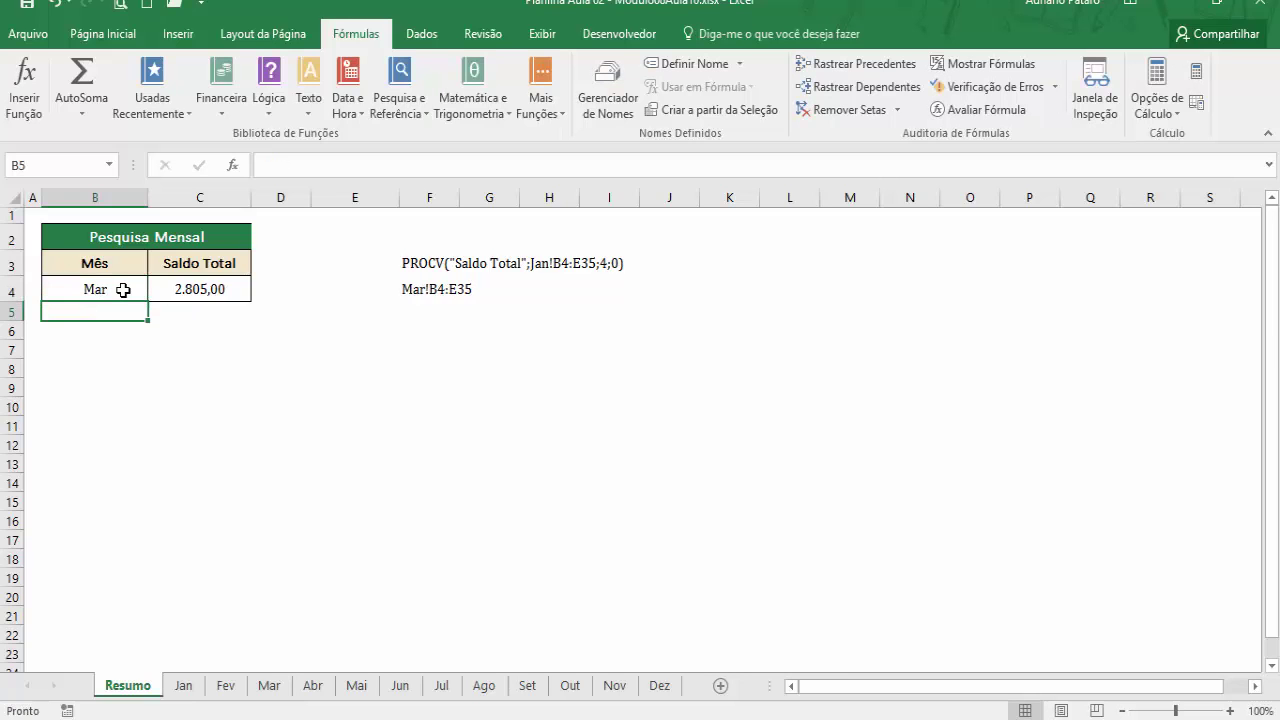
# Step: Wrap the CONCAT formula in F4 in INDIRETO, giving =INDIRETO(CONCAT(B4;"!B4:E35"))
pyautogui.click(425, 292)
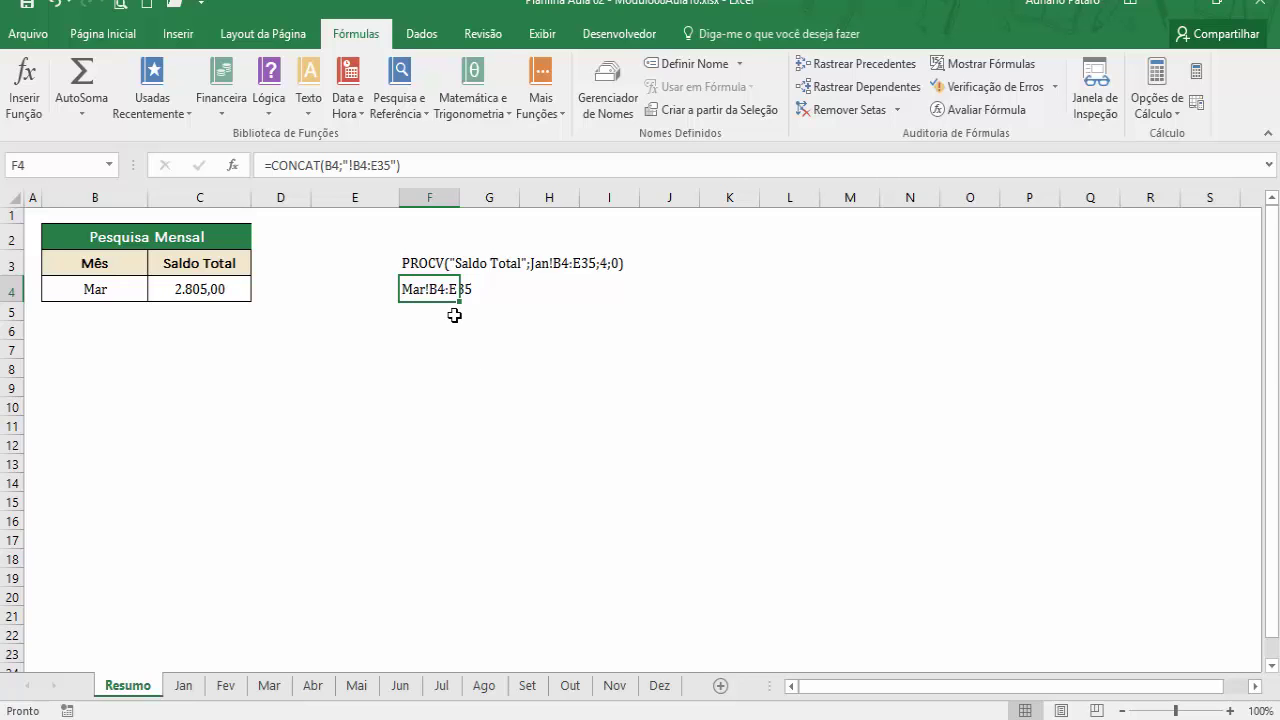
pyautogui.click(501, 448)
pyautogui.click(442, 288)
pyautogui.click(273, 167)
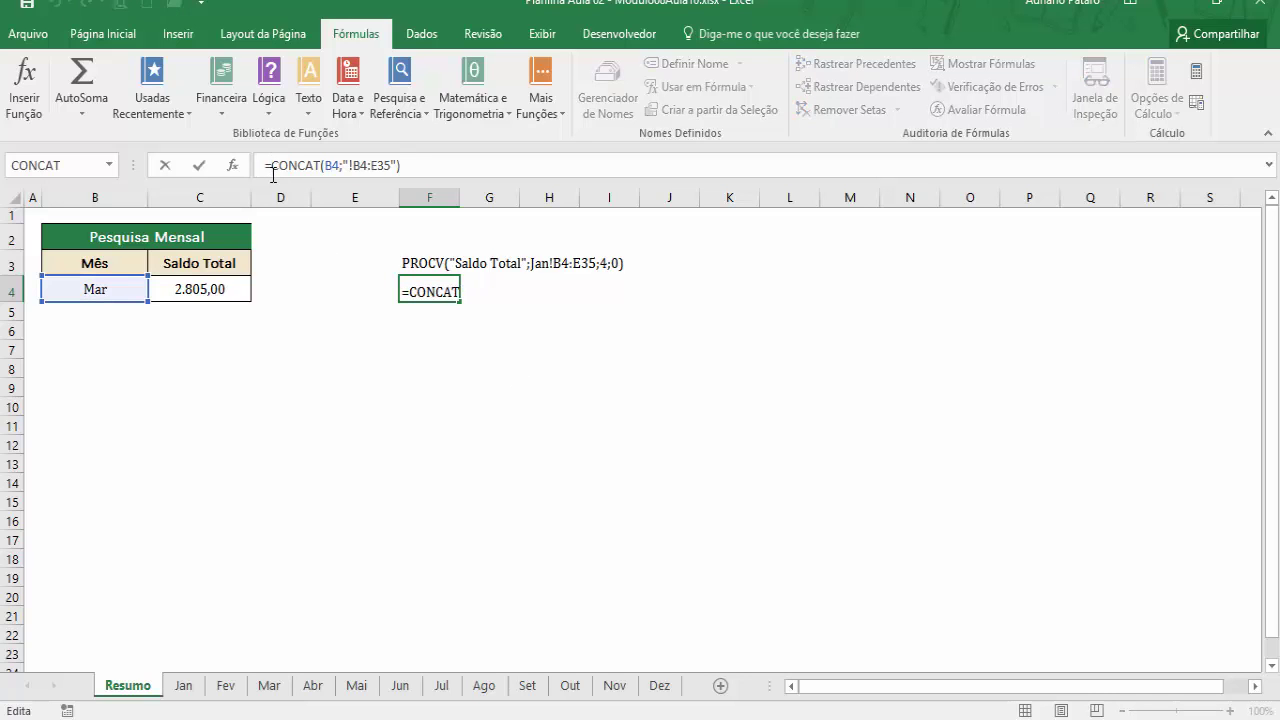
pyautogui.write('indi')
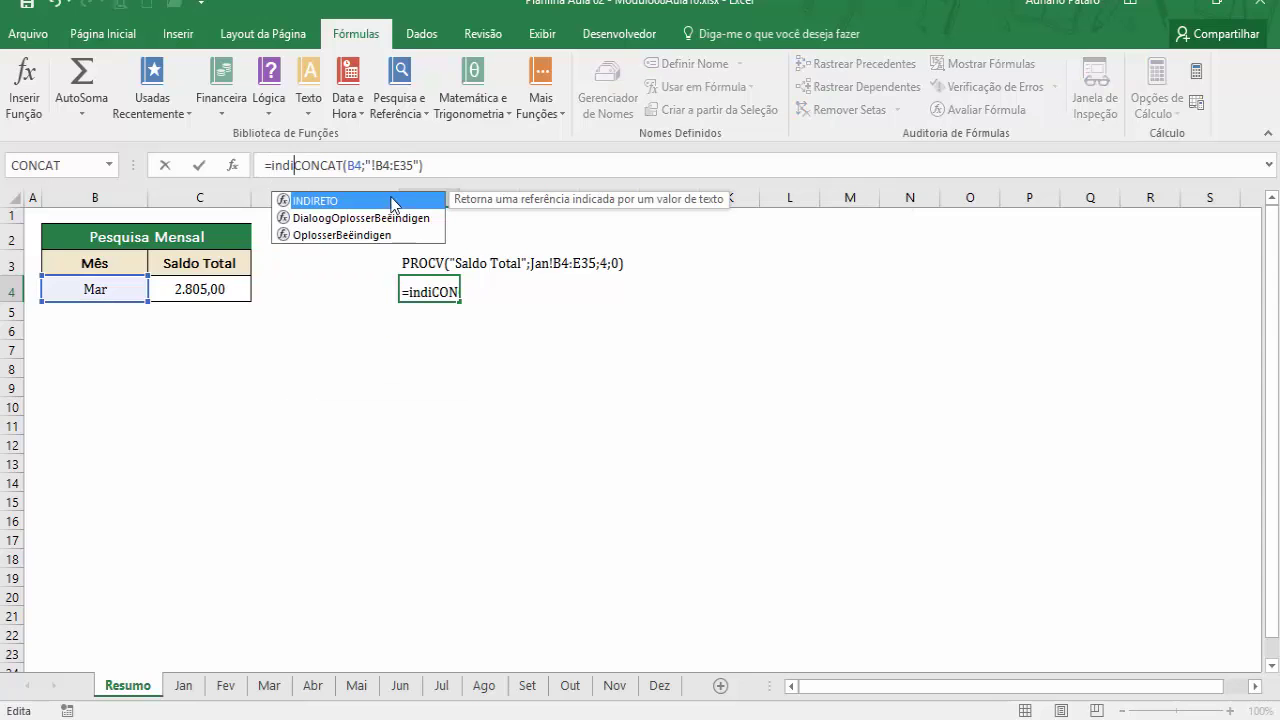
pyautogui.doubleClick(392, 203)
pyautogui.click(482, 172)
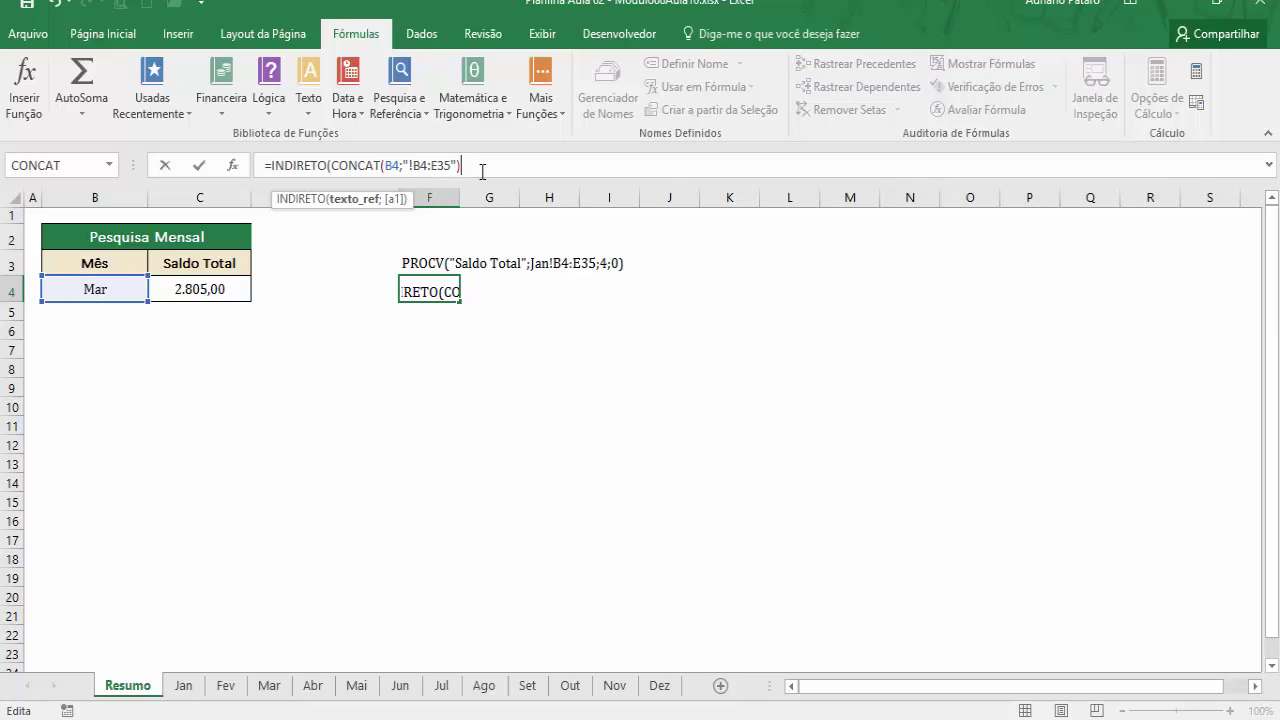
pyautogui.write(')')
pyautogui.press('Return')
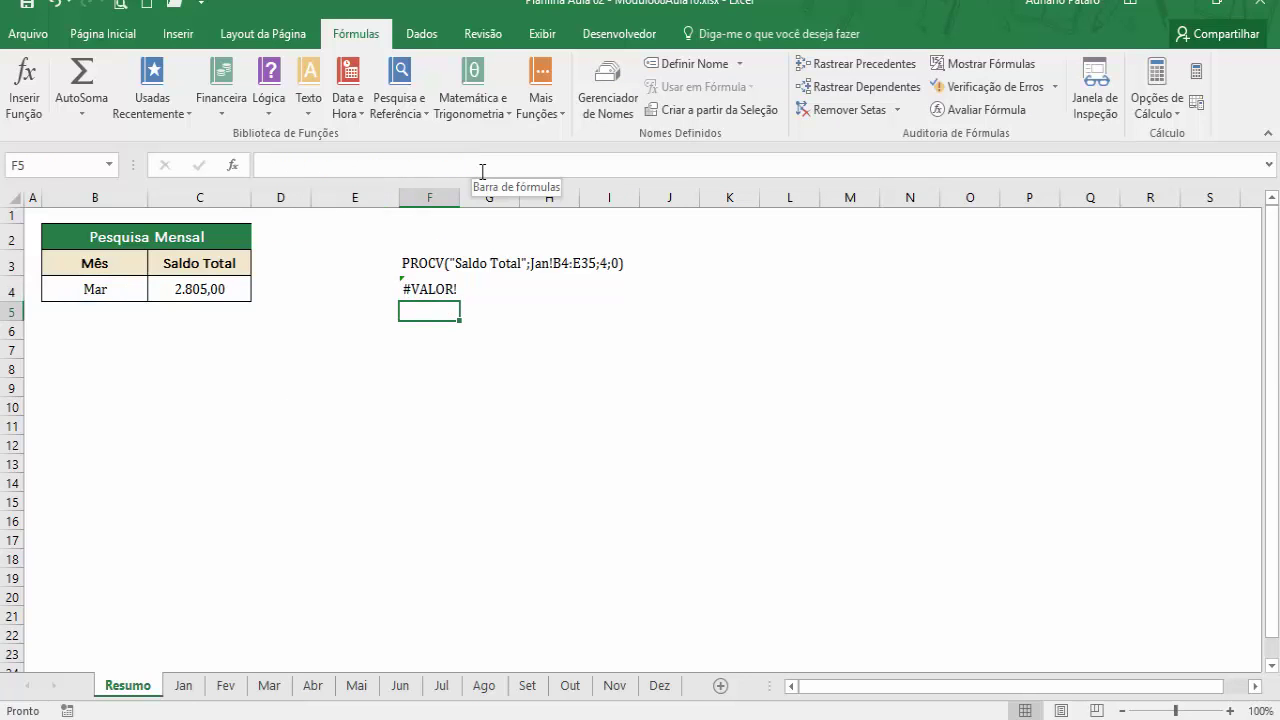
# Step: Copy the INDIRETO(CONCAT(B4;"!B4:E35")) expression from F4 without its equals sign
pyautogui.click(441, 291)
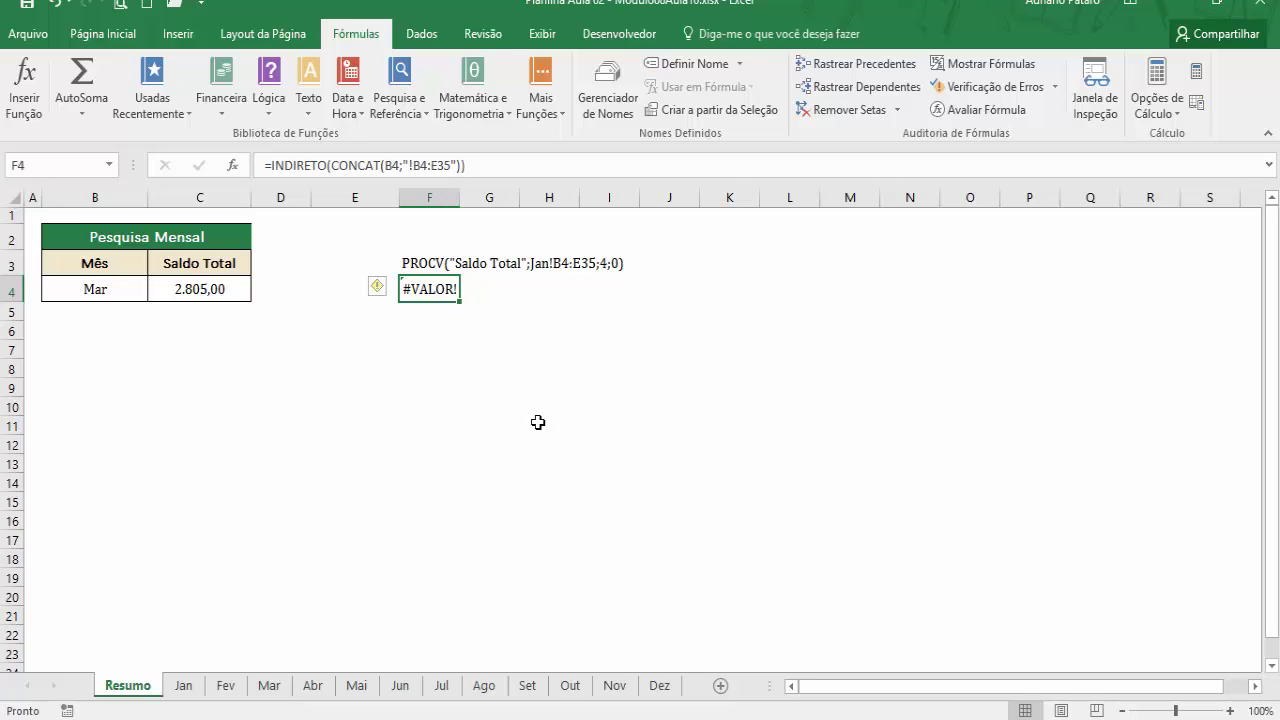
pyautogui.moveTo(468, 166); pyautogui.dragTo(278, 172)
pyautogui.hotkey('ctrl', 'c')
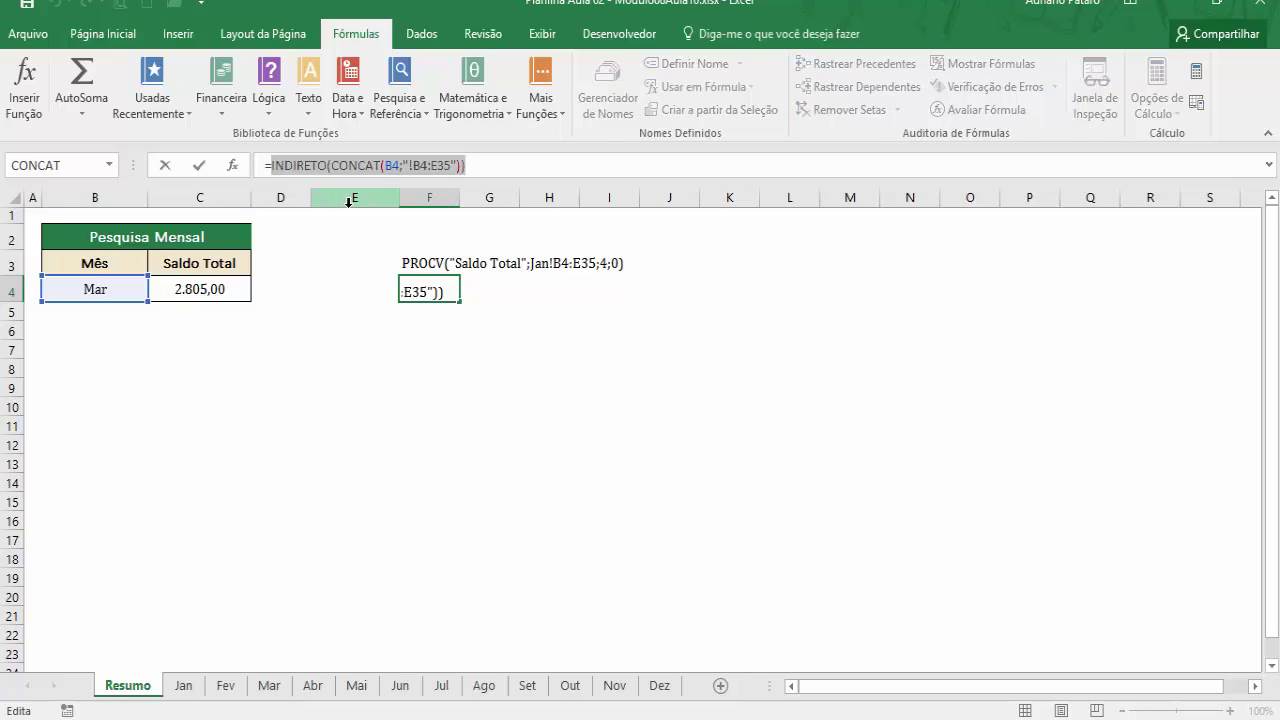
pyautogui.write("'")
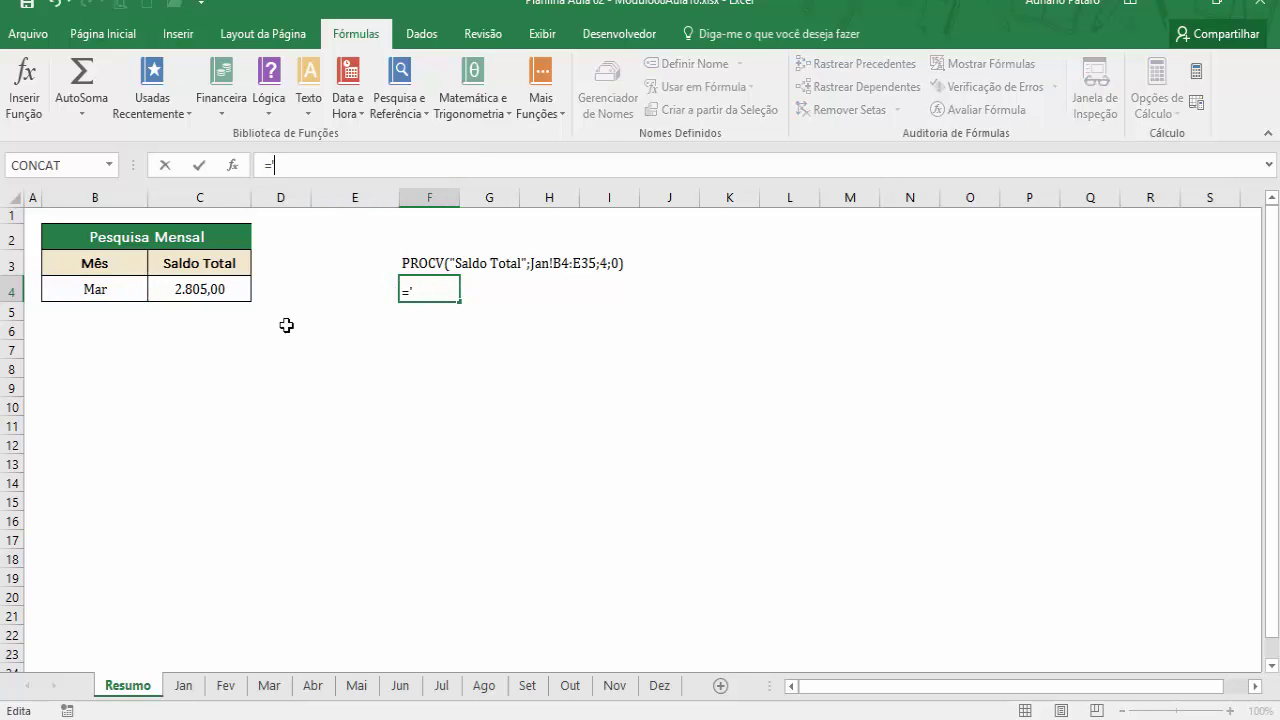
pyautogui.press('Return')
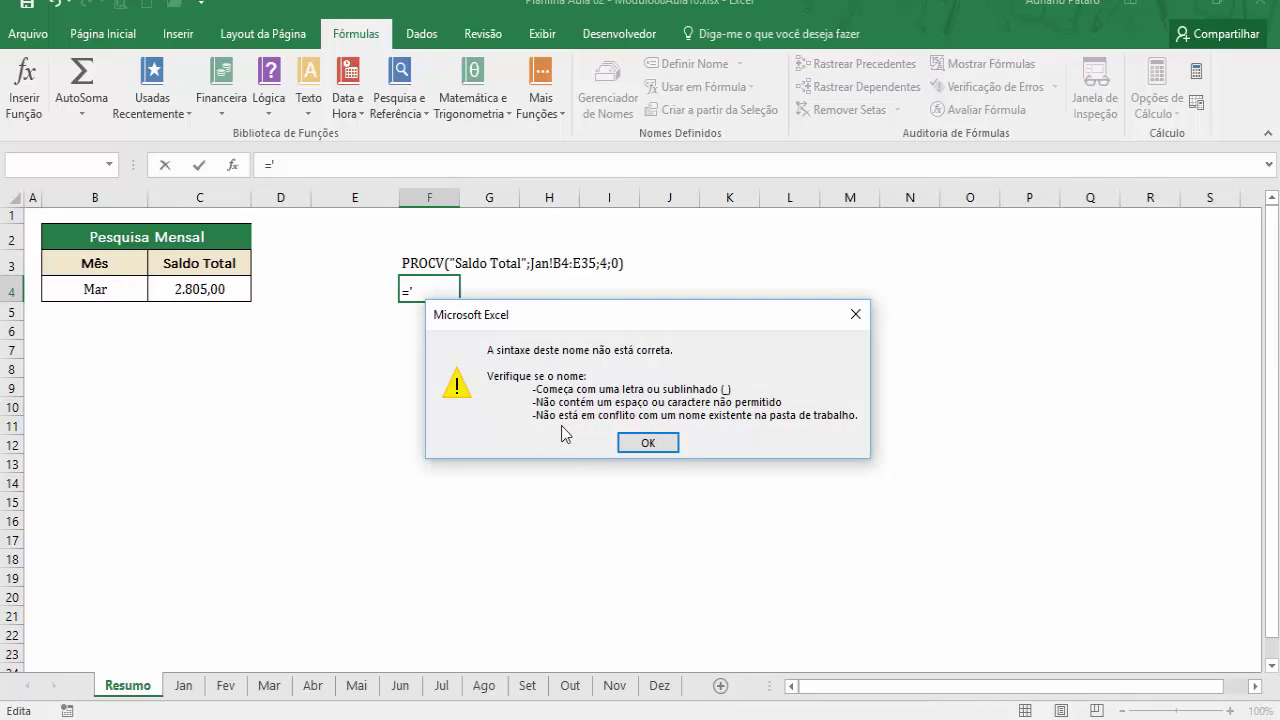
pyautogui.press('Return')
pyautogui.press('Escape')
# Step: Replace the Matriz_tabela argument of the PROCV in C4 with the copied INDIRETO(CONCAT(B4;"!B4:E35")) expression
pyautogui.click(232, 292)
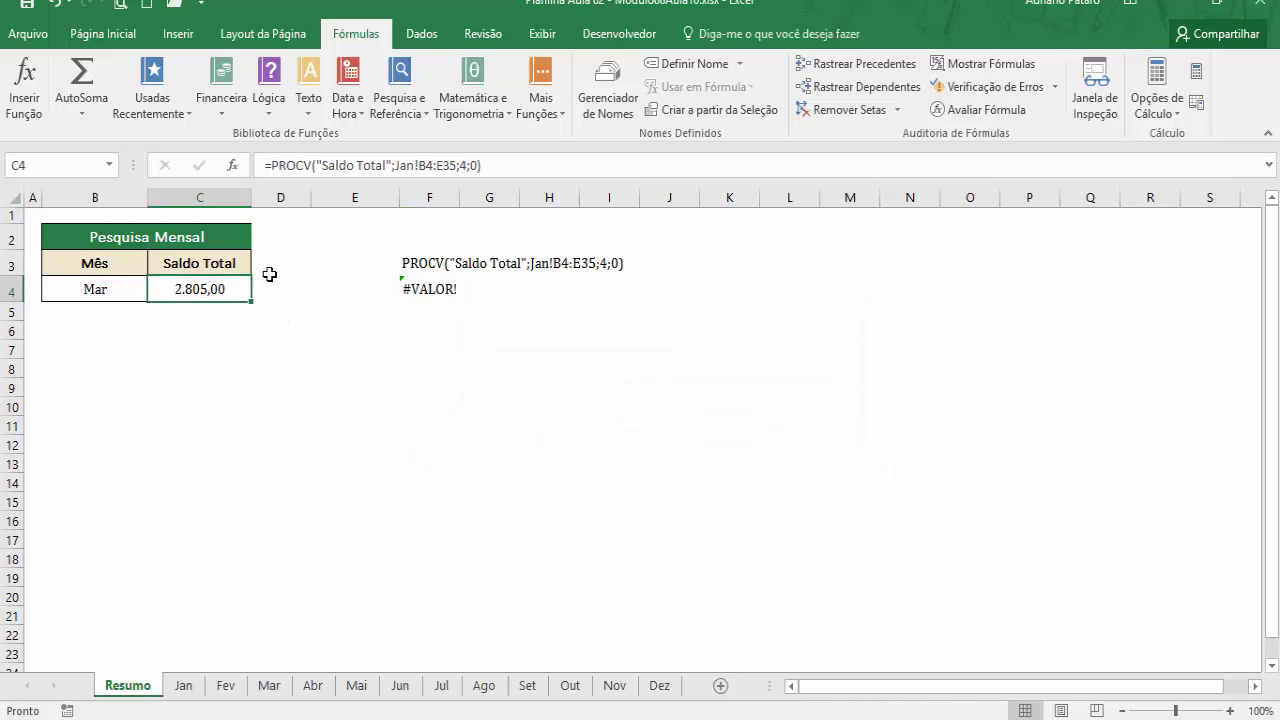
pyautogui.click(234, 166)
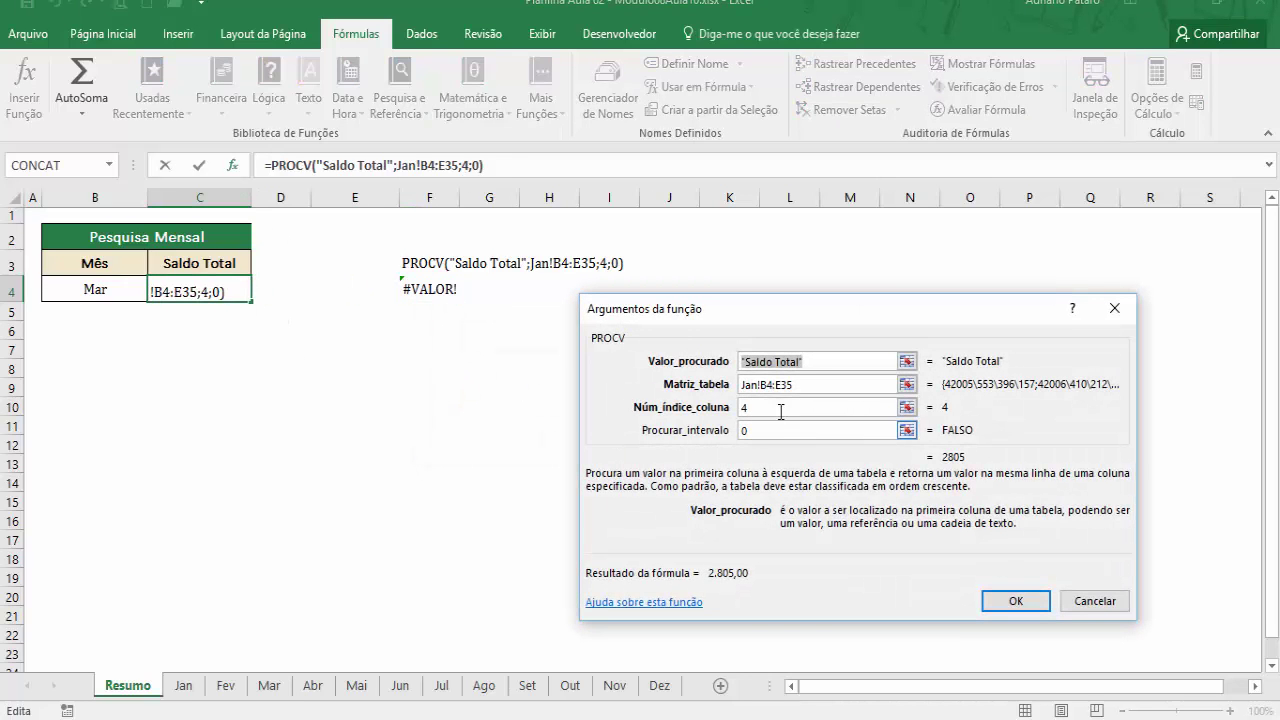
pyautogui.click(794, 384)
pyautogui.moveTo(794, 384); pyautogui.dragTo(741, 386)
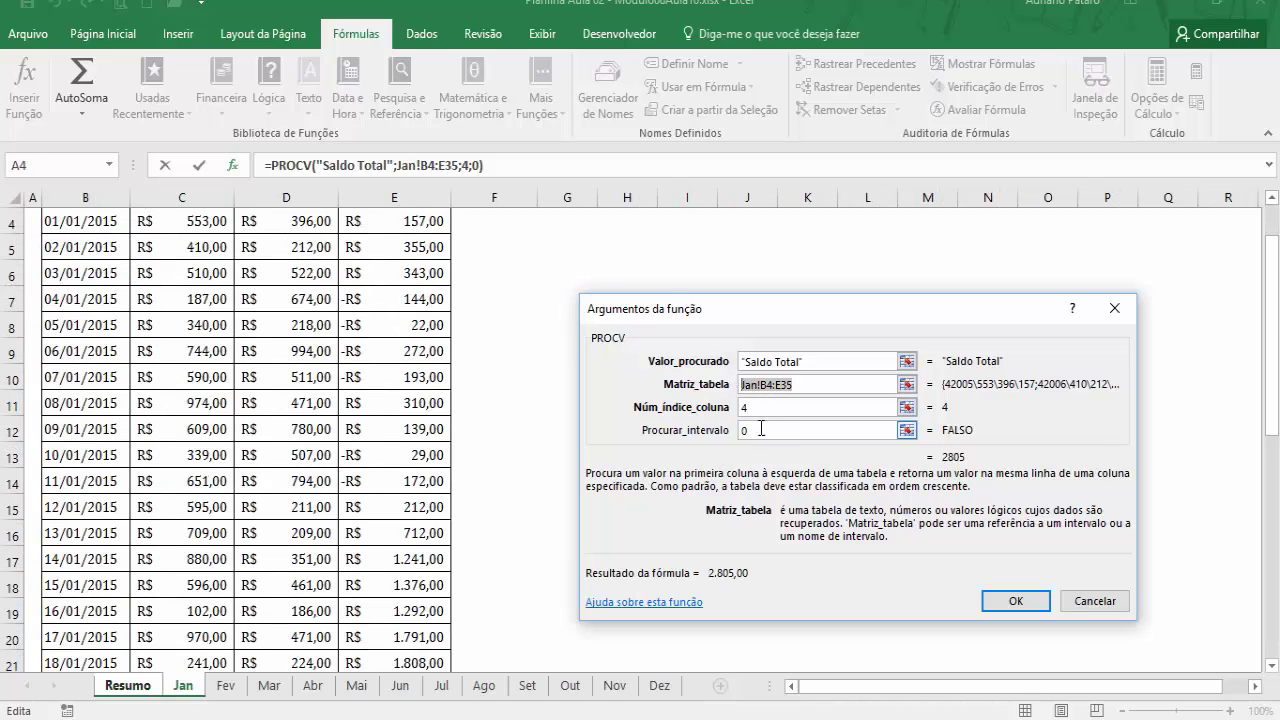
pyautogui.press('BackSpace')
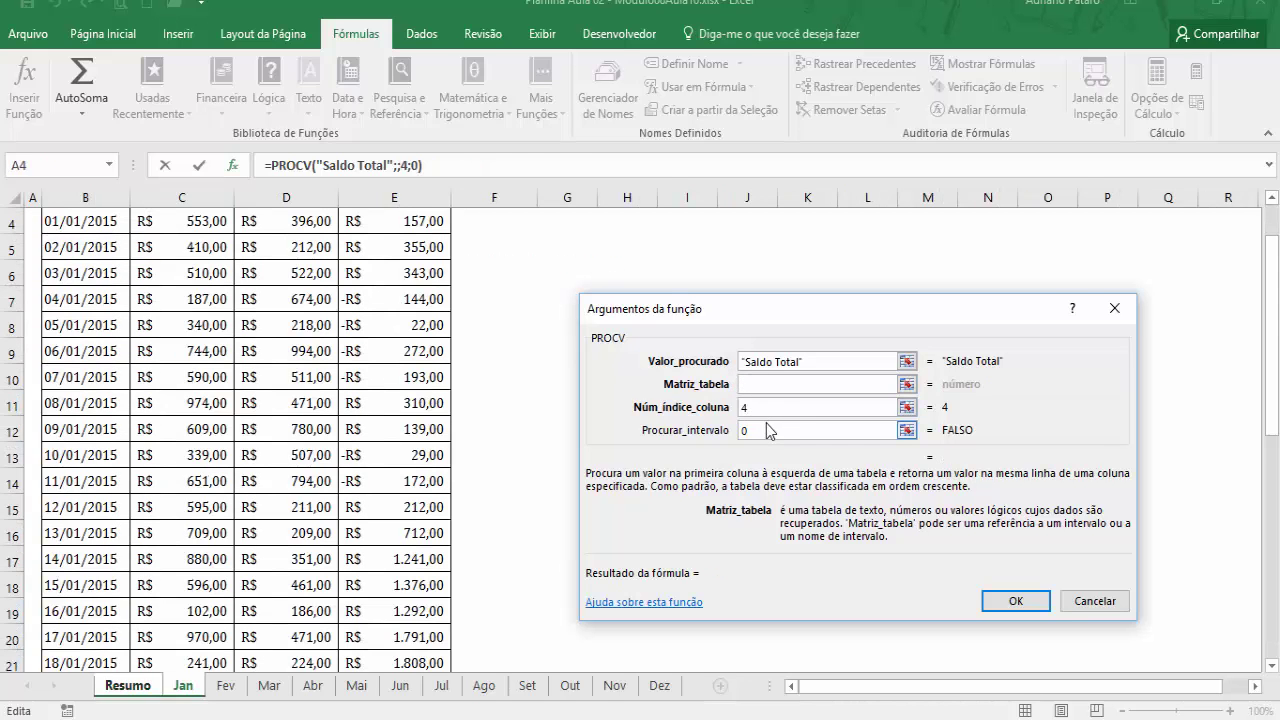
pyautogui.hotkey('ctrl', 'v')
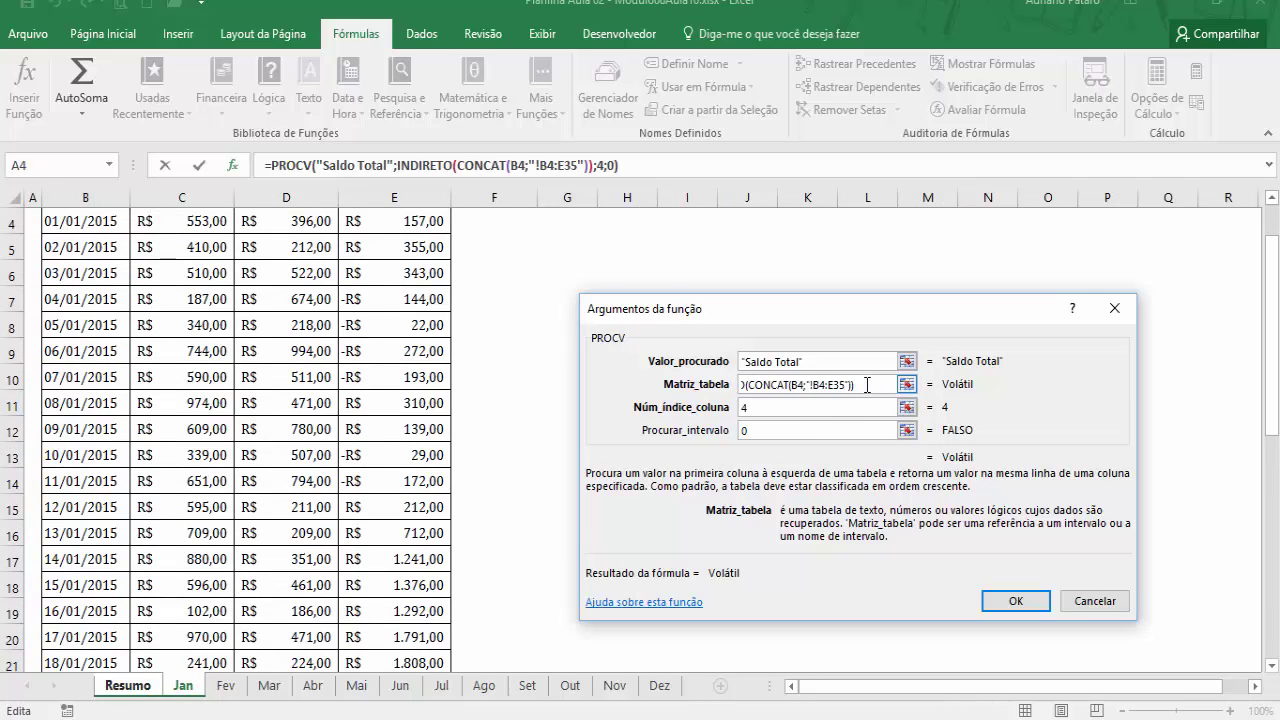
pyautogui.moveTo(869, 385); pyautogui.dragTo(661, 384)
pyautogui.click(786, 386)
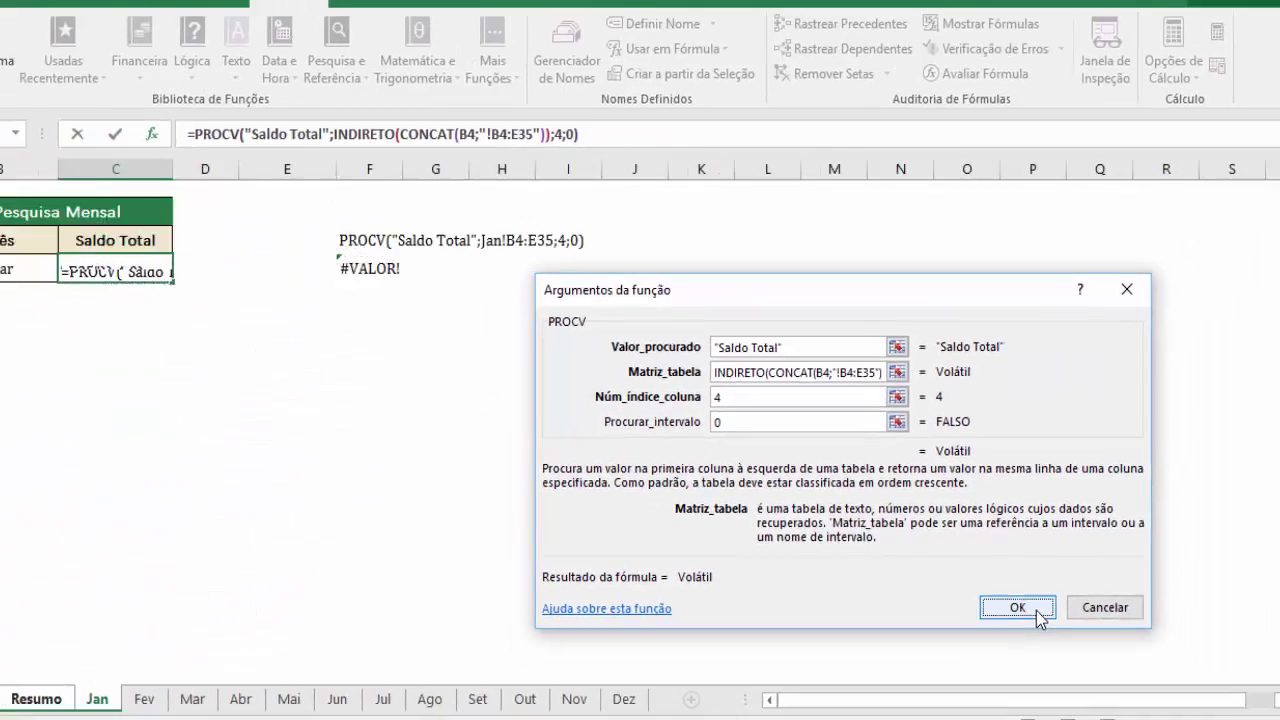
pyautogui.click(1036, 610)
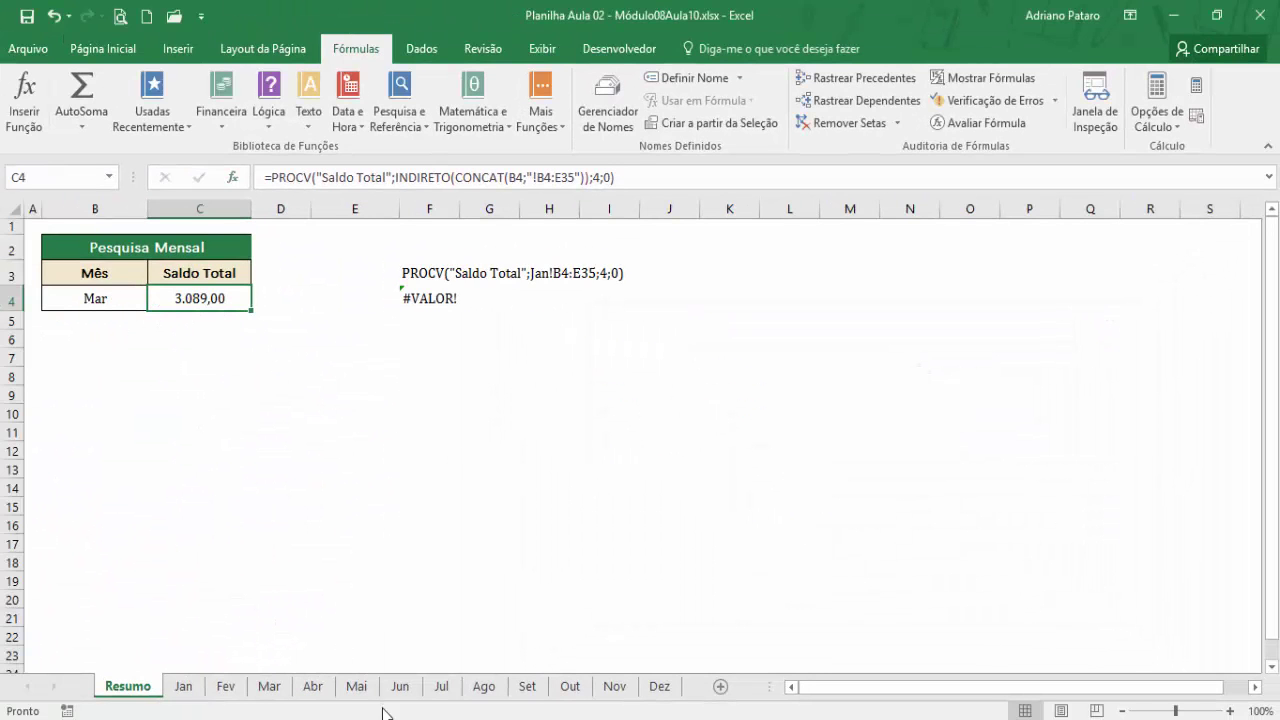
# Step: Check the Saldo Total in E35 on the Mar sheet against the lookup result
pyautogui.click(270, 686)
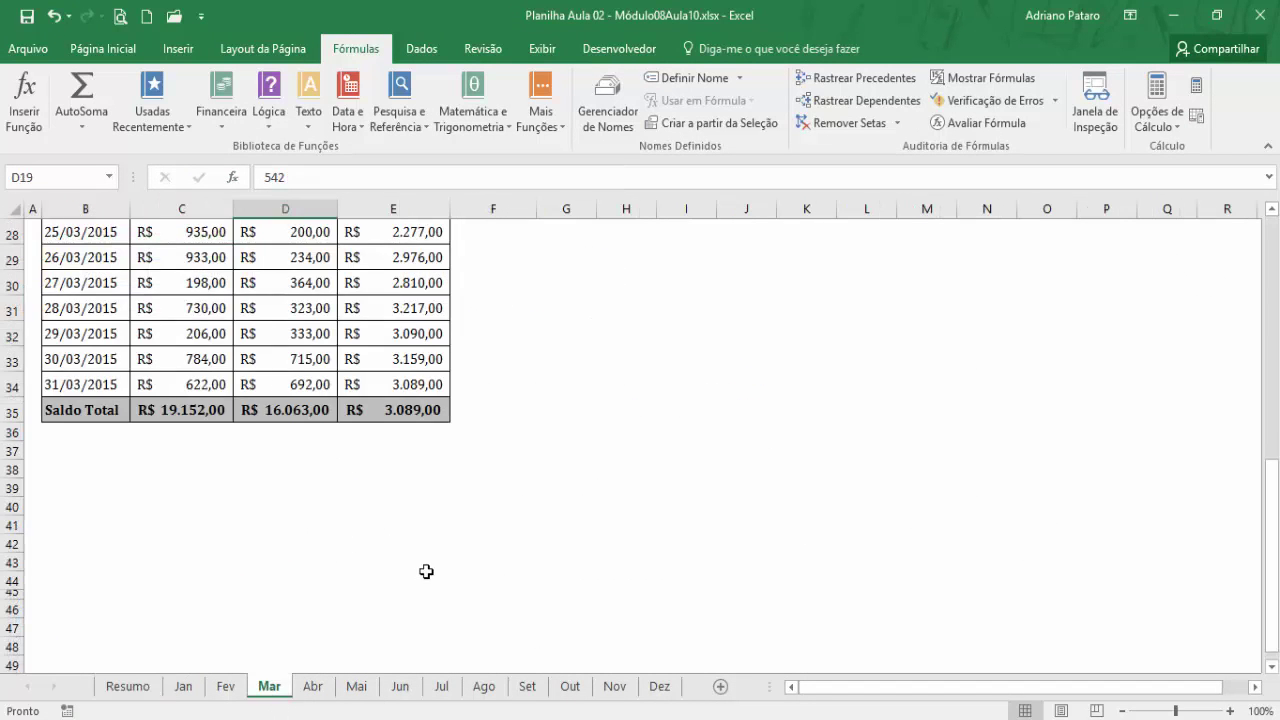
pyautogui.scroll(-2, 425, 540)
pyautogui.scroll(1, 422, 500)
pyautogui.click(420, 333)
pyautogui.scroll(10, 497, 509)
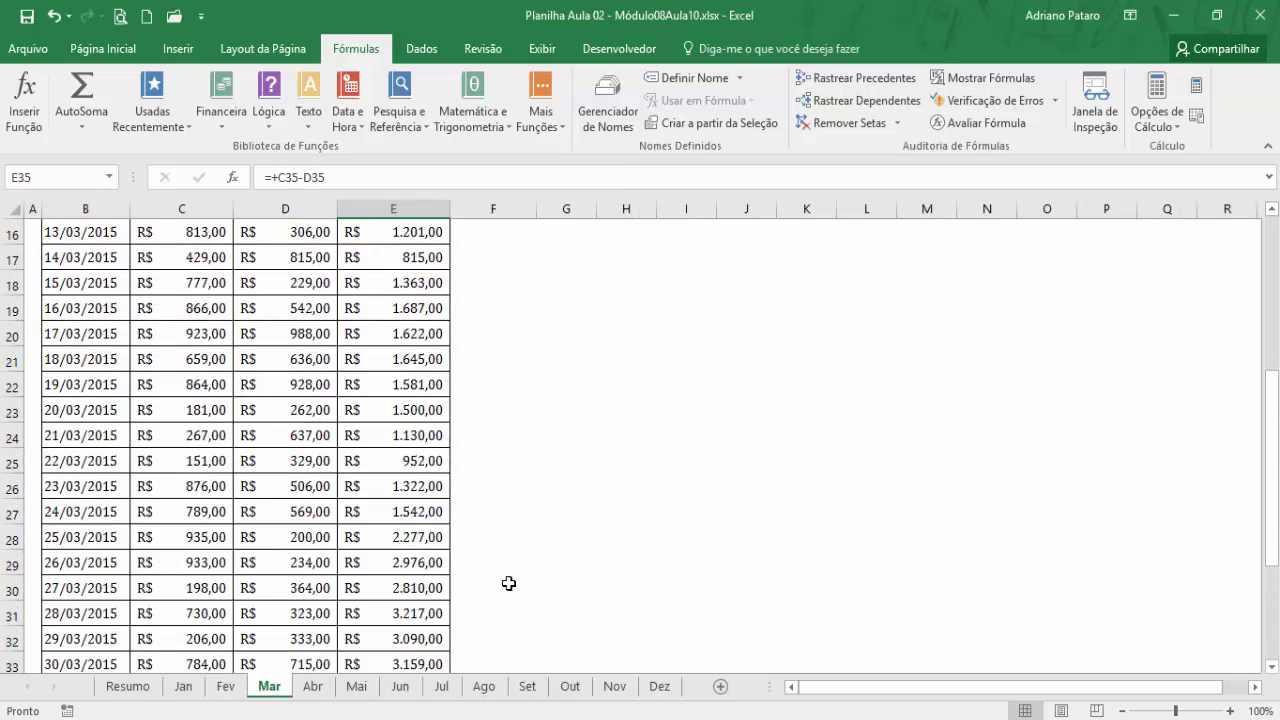
# Step: Set the month in B4 on the Resumo sheet to Nov and inspect the lookup in C4
pyautogui.click(120, 686)
pyautogui.click(118, 294)
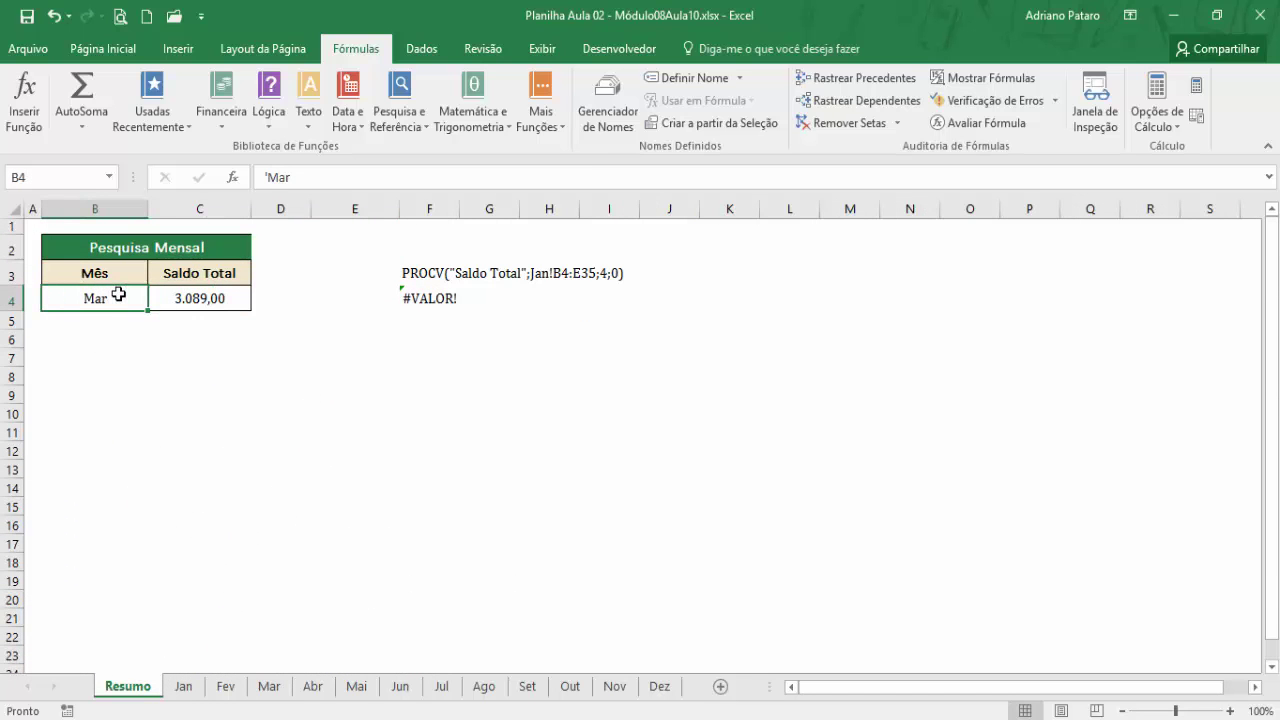
pyautogui.write('Nov')
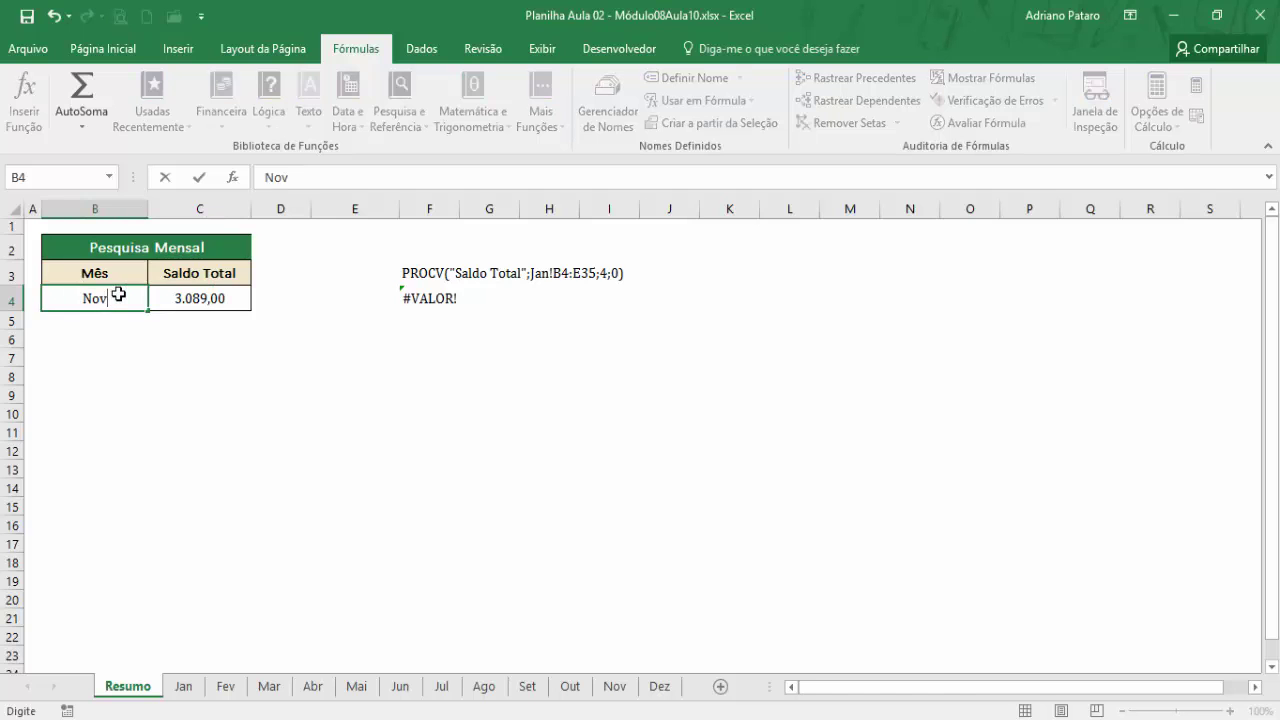
pyautogui.press('Return')
pyautogui.click(162, 298)
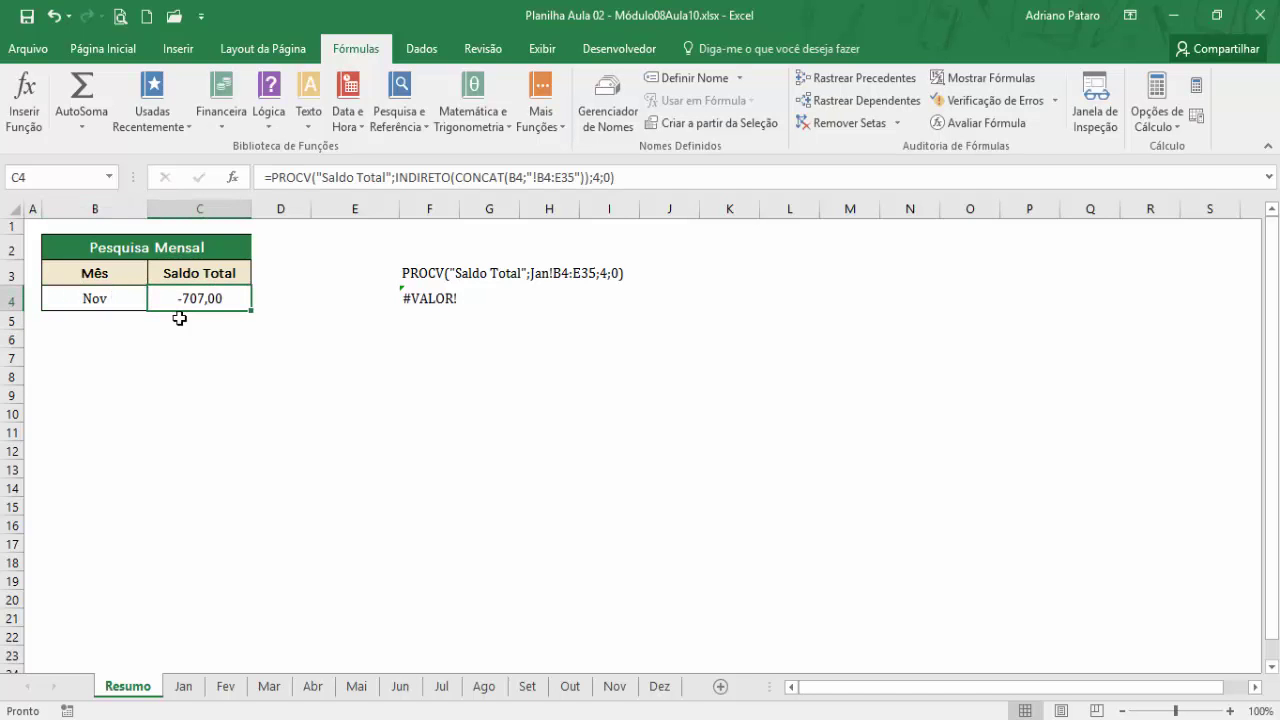
# Step: Check the Saldo Total in E35 on the Nov sheet and its number format
pyautogui.click(613, 688)
pyautogui.scroll(-9, 557, 551)
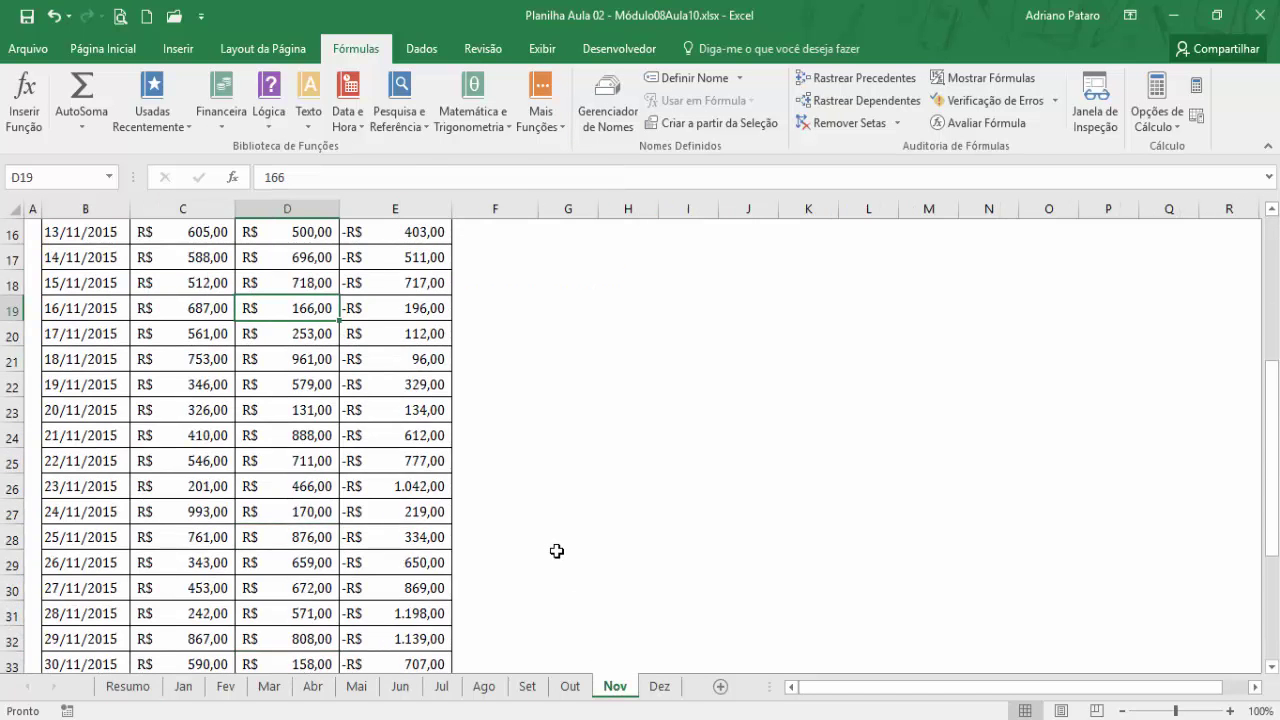
pyautogui.click(432, 417)
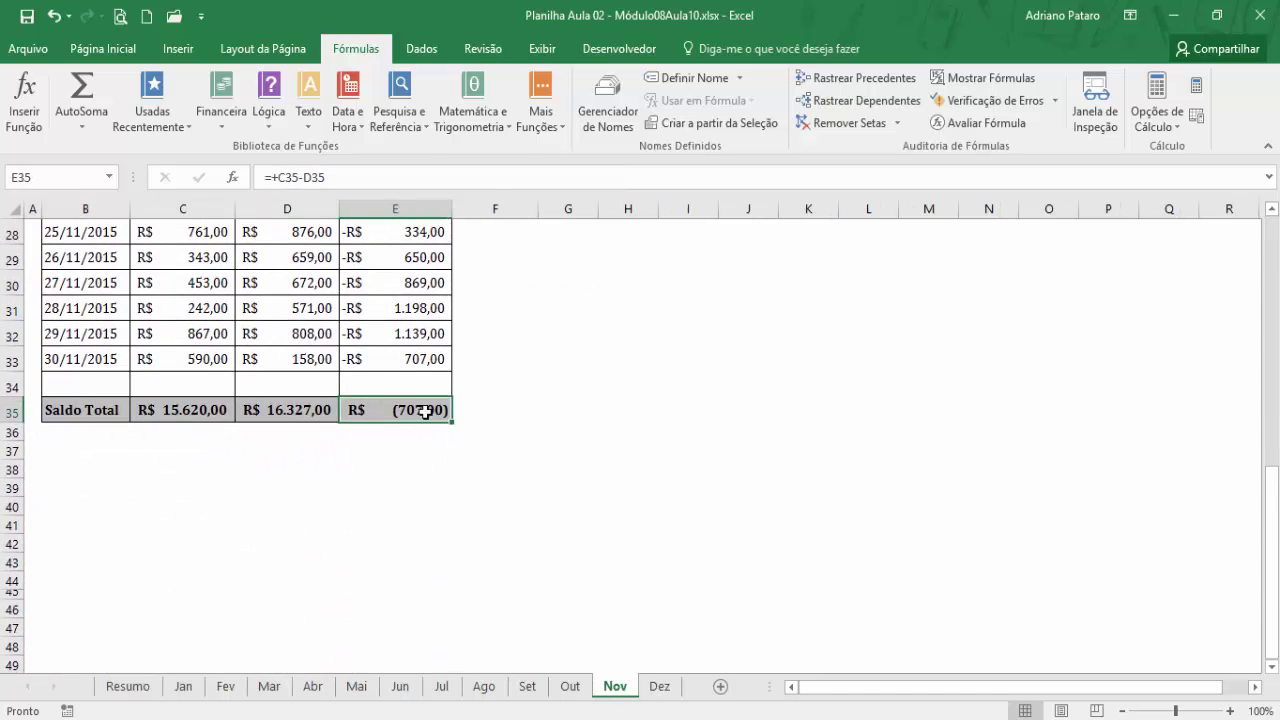
pyautogui.click(120, 49)
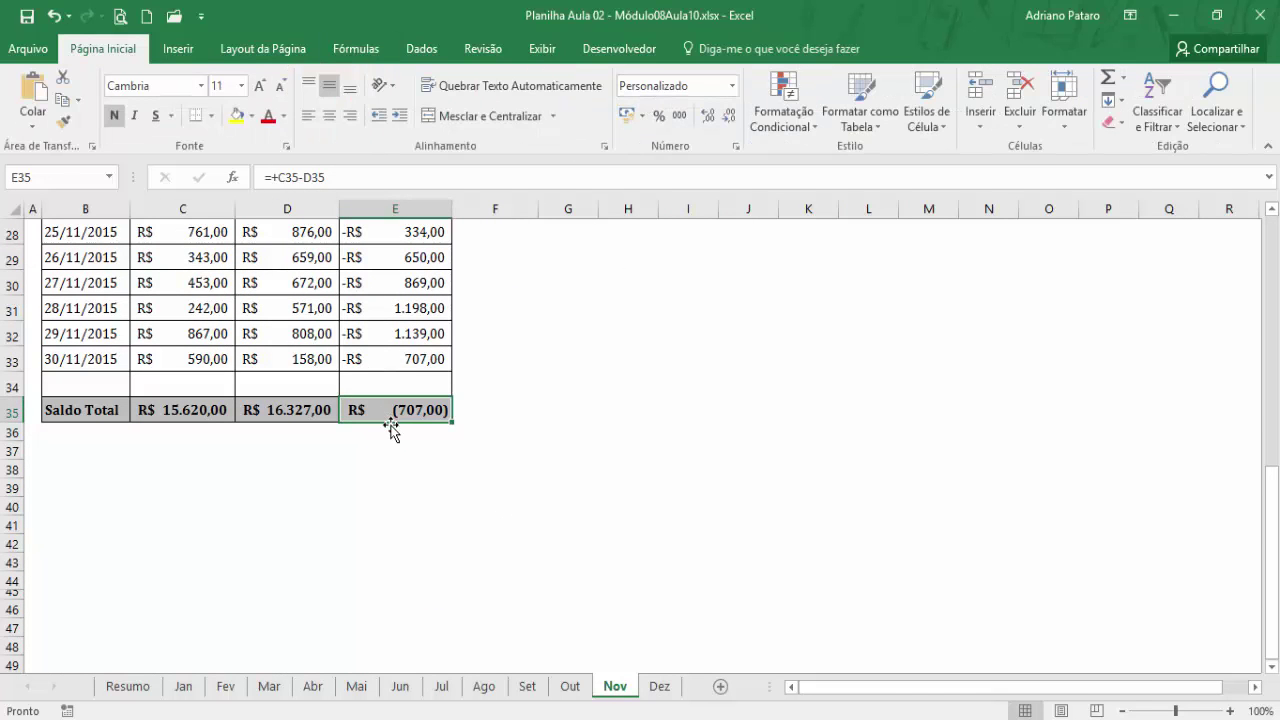
# Step: Remove the INDIRETO wrapper from the formula in F4 on the Resumo sheet, leaving =CONCAT(B4;"!B4:E35")
pyautogui.click(128, 687)
pyautogui.click(450, 300)
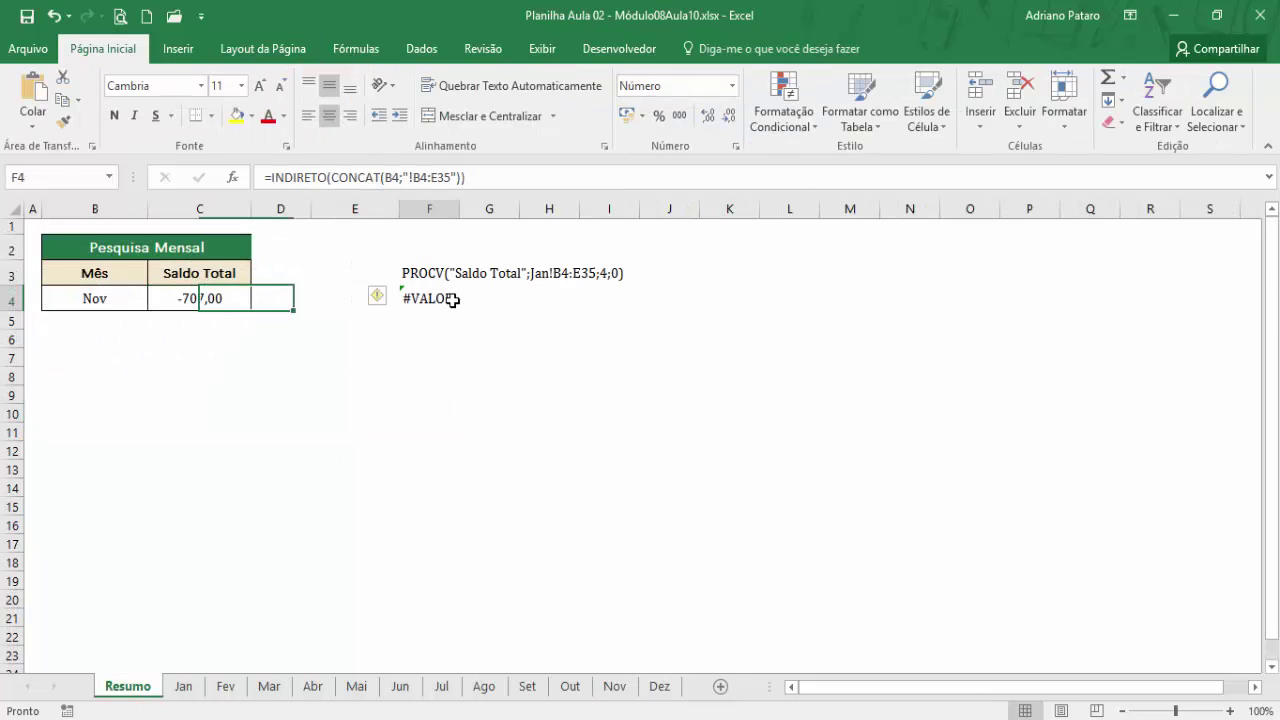
pyautogui.click(333, 177)
pyautogui.press('BackSpace')
pyautogui.press('BackSpace')
pyautogui.press('BackSpace')
pyautogui.press('BackSpace')
pyautogui.press('BackSpace')
pyautogui.press('BackSpace')
pyautogui.press('BackSpace')
pyautogui.press('BackSpace')
pyautogui.press('BackSpace')
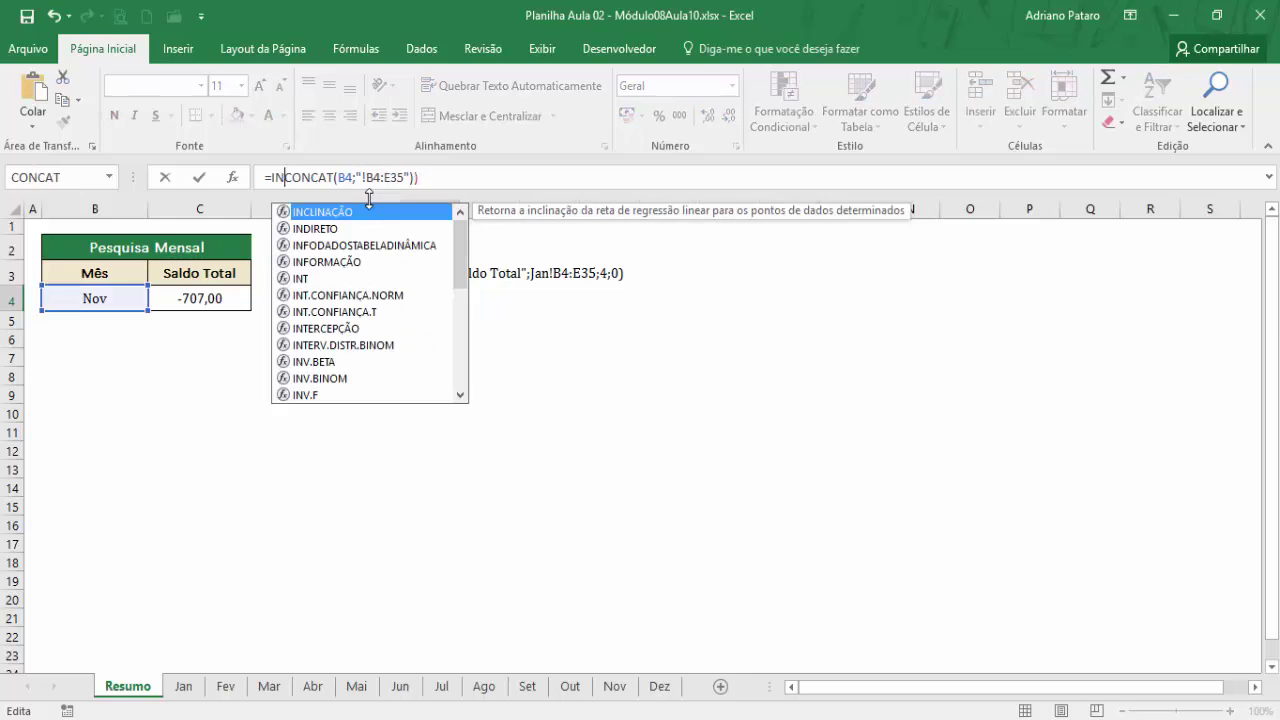
pyautogui.press('BackSpace')
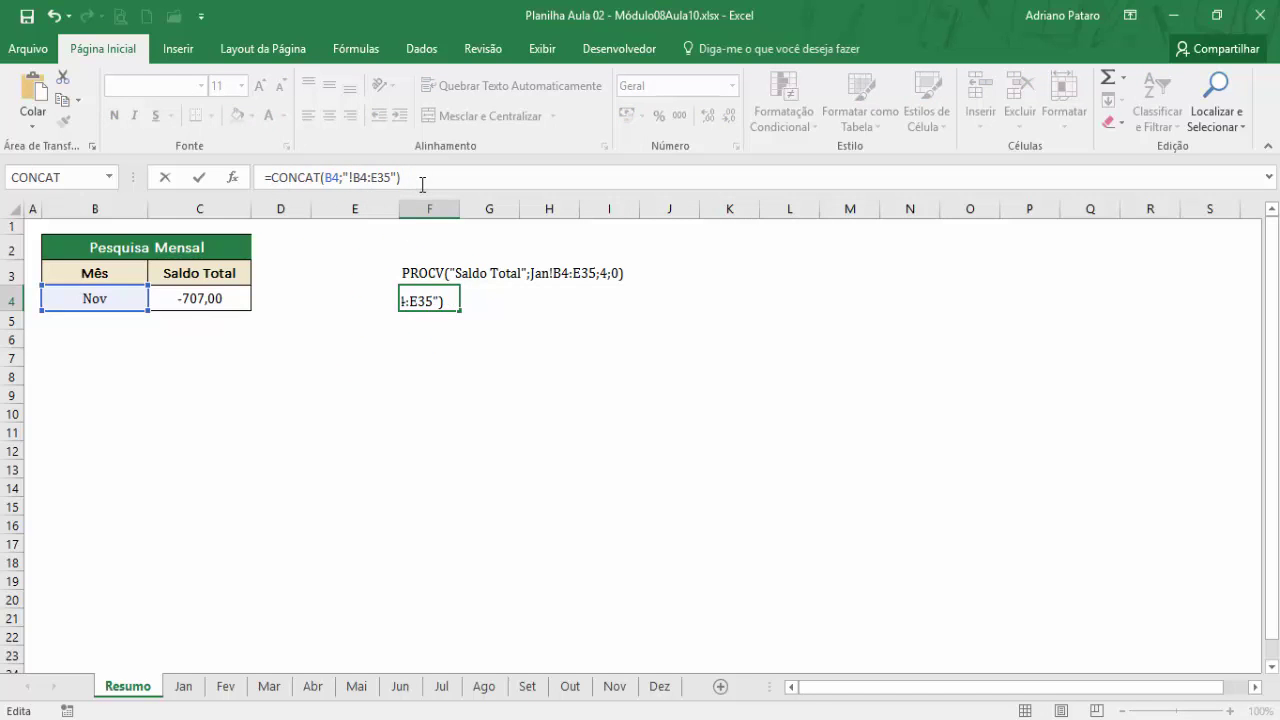
pyautogui.press('Return')
# Step: Set the month in B4 to Abr and check the sheet reference built by CONCAT in F4
pyautogui.click(427, 302)
pyautogui.click(135, 299)
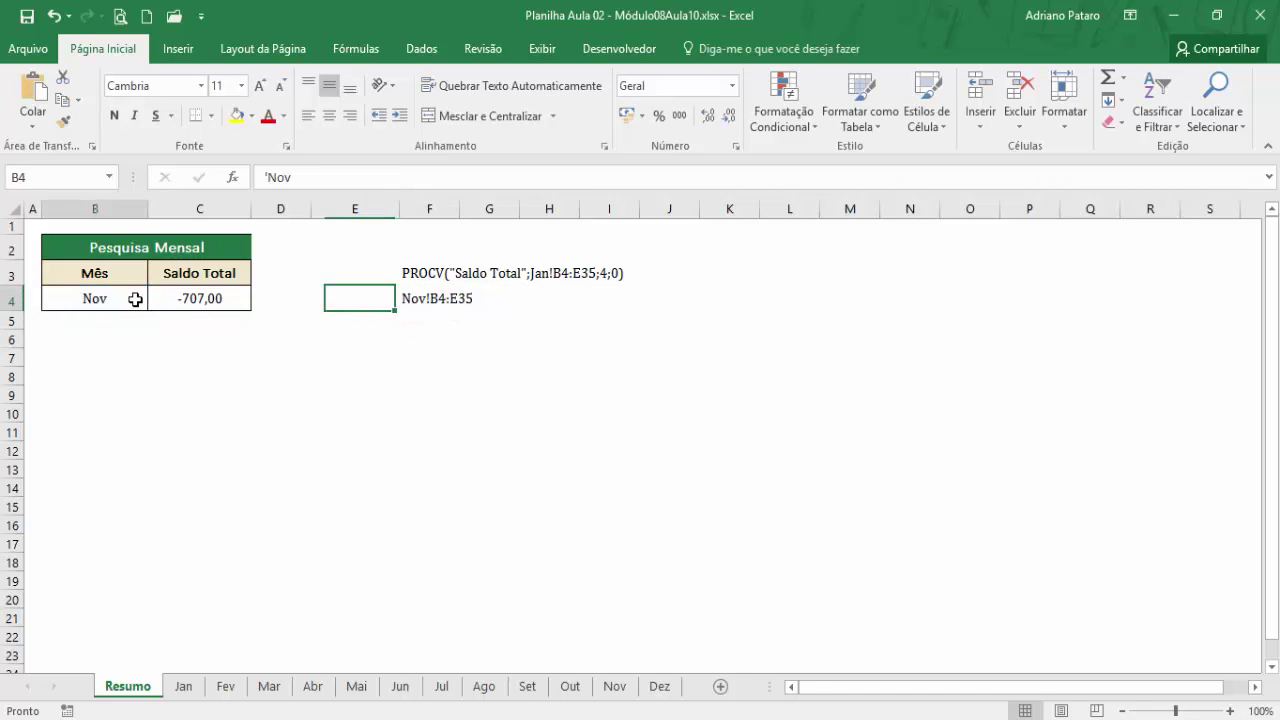
pyautogui.write('Abr')
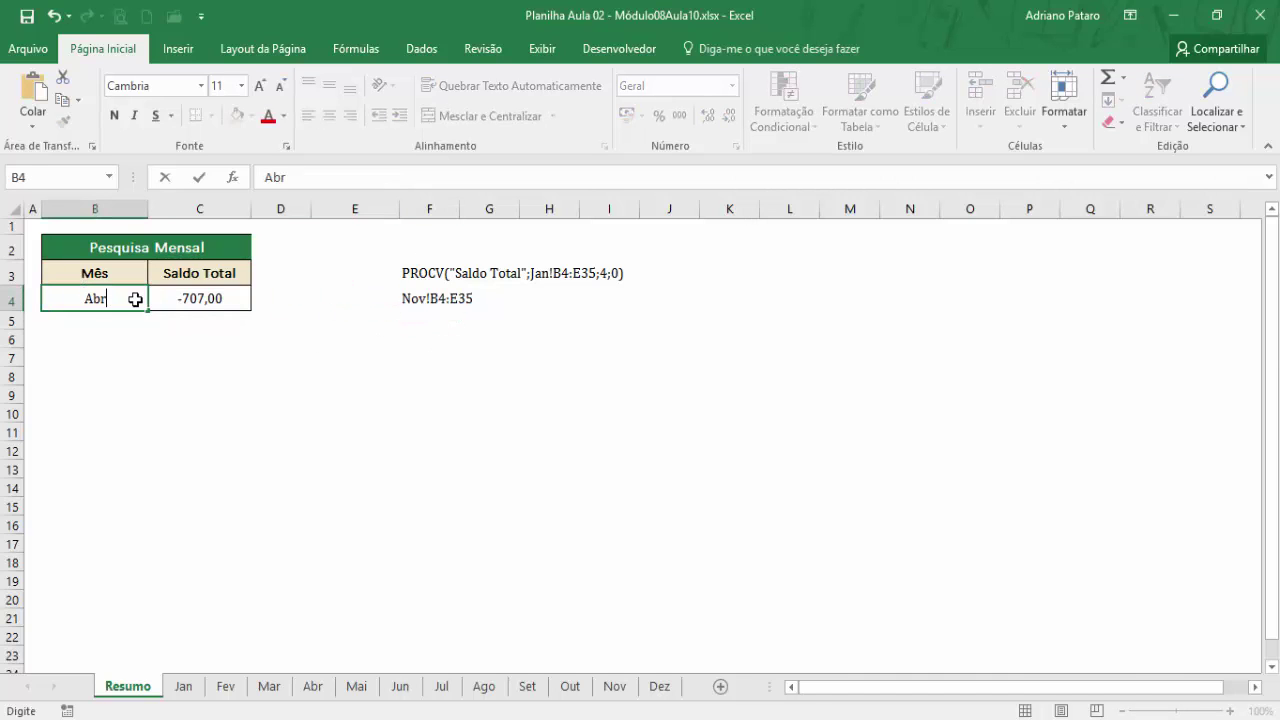
pyautogui.press('Return')
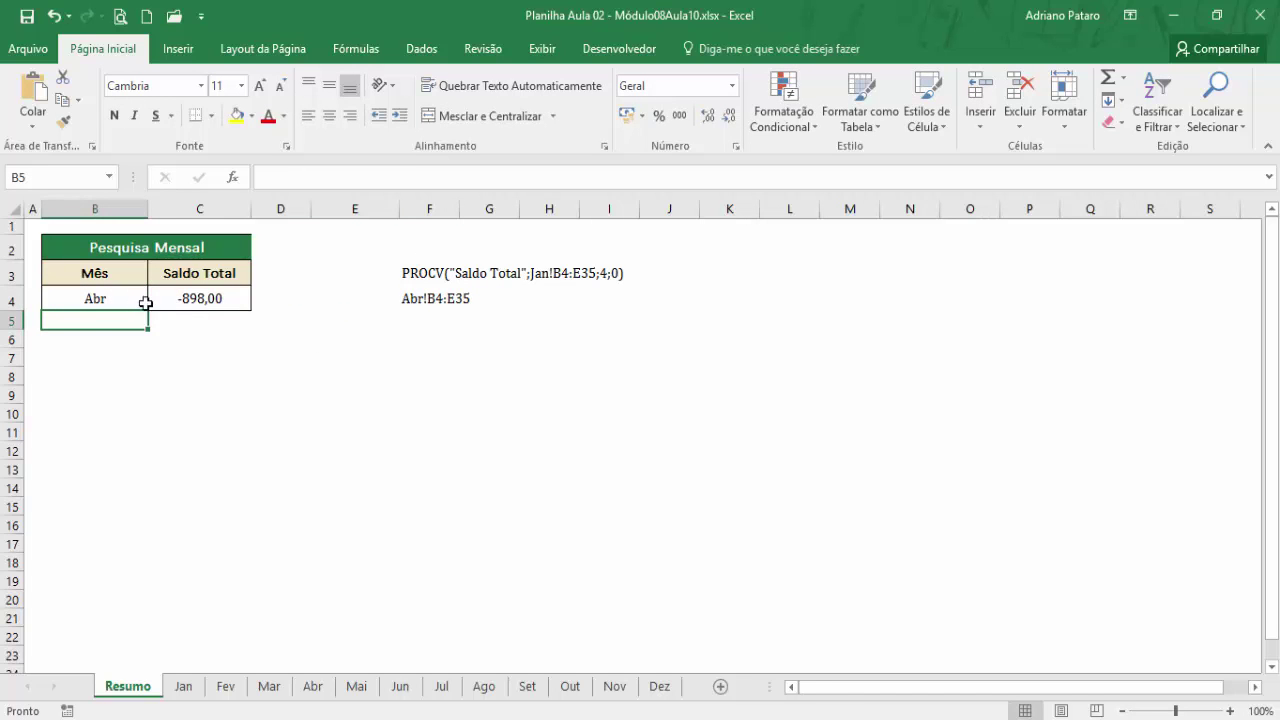
pyautogui.click(407, 300)
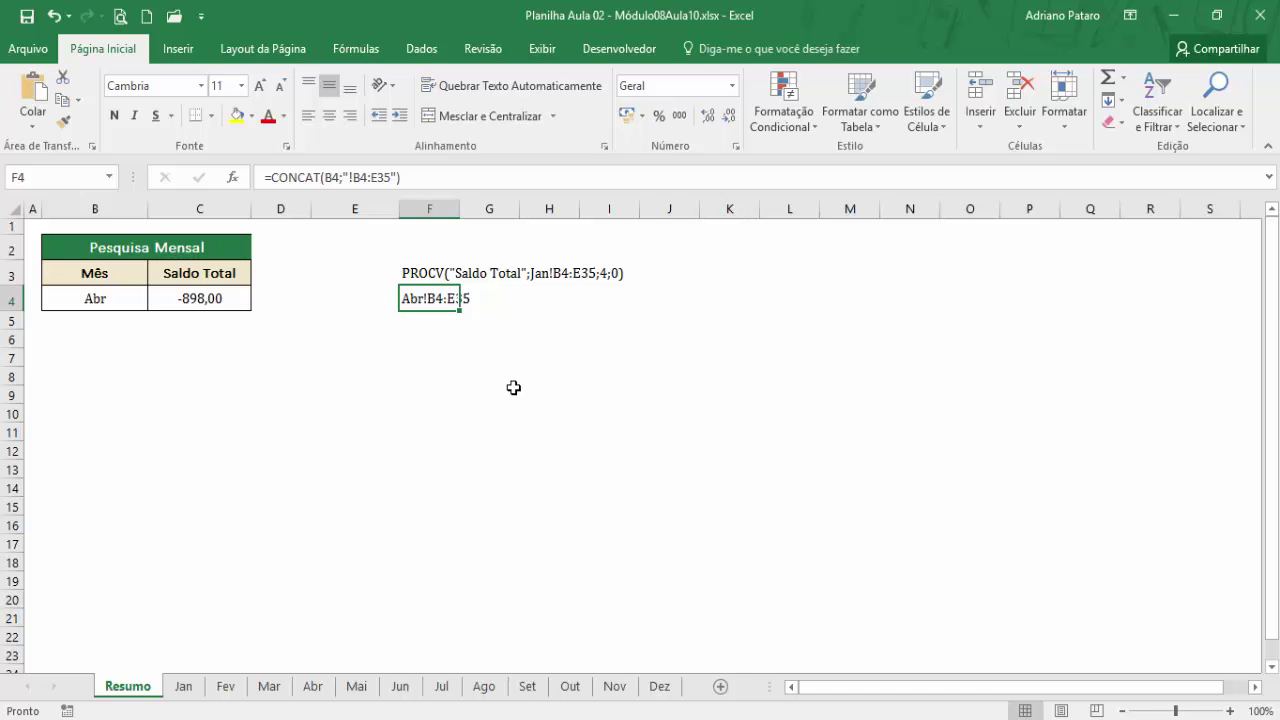
# Step: Look through the monthly sheets to examine their names and compare them with the reference on the Resumo sheet
pyautogui.click(195, 688)
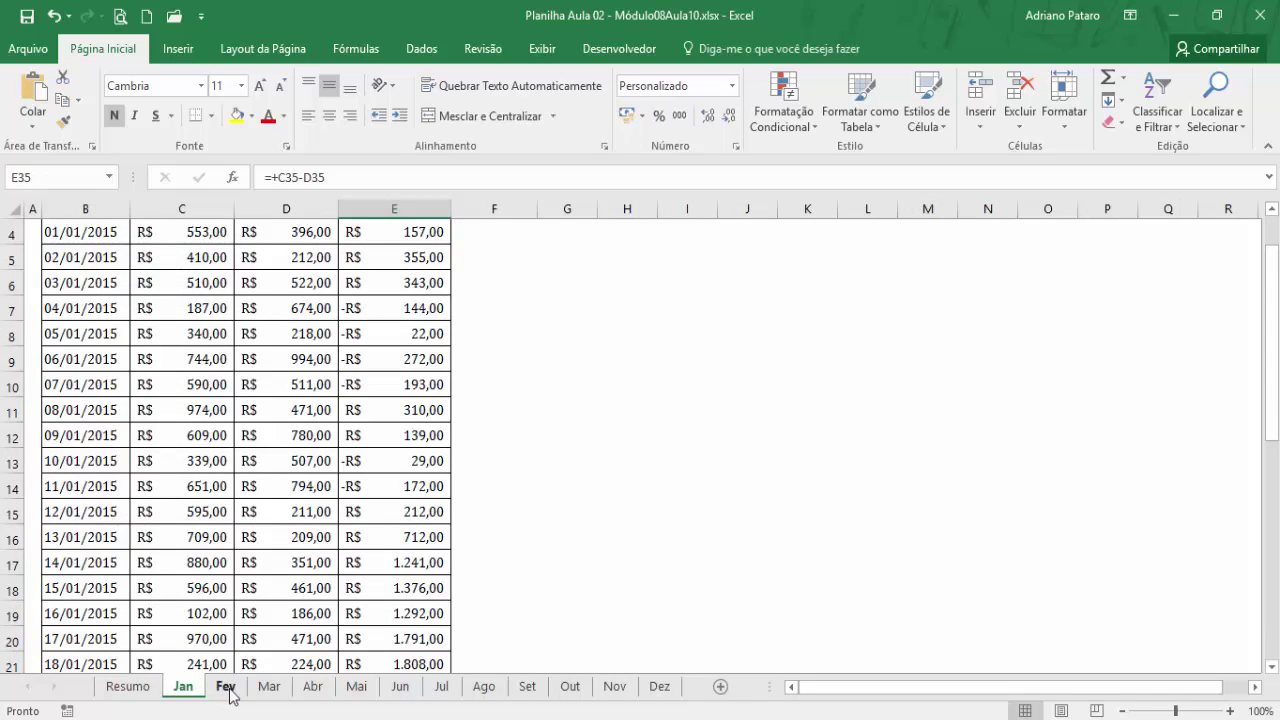
pyautogui.click(228, 688)
pyautogui.click(268, 690)
pyautogui.click(357, 690)
pyautogui.click(430, 690)
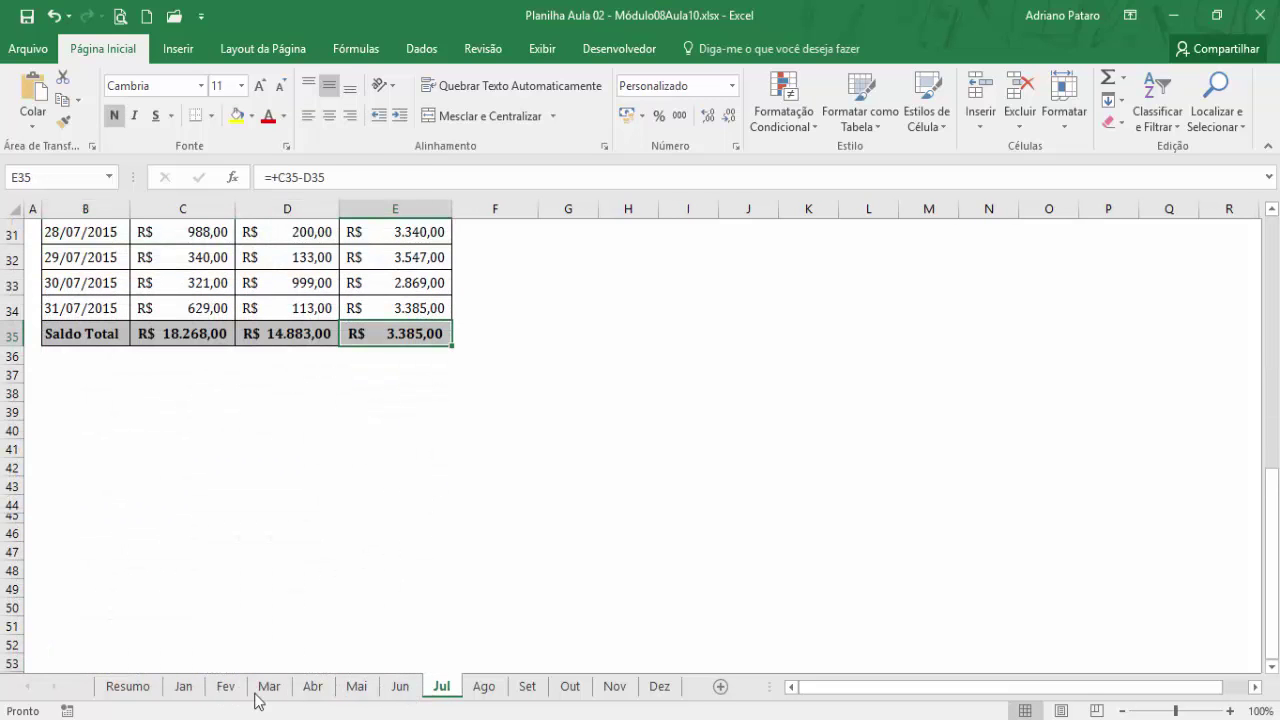
pyautogui.click(128, 687)
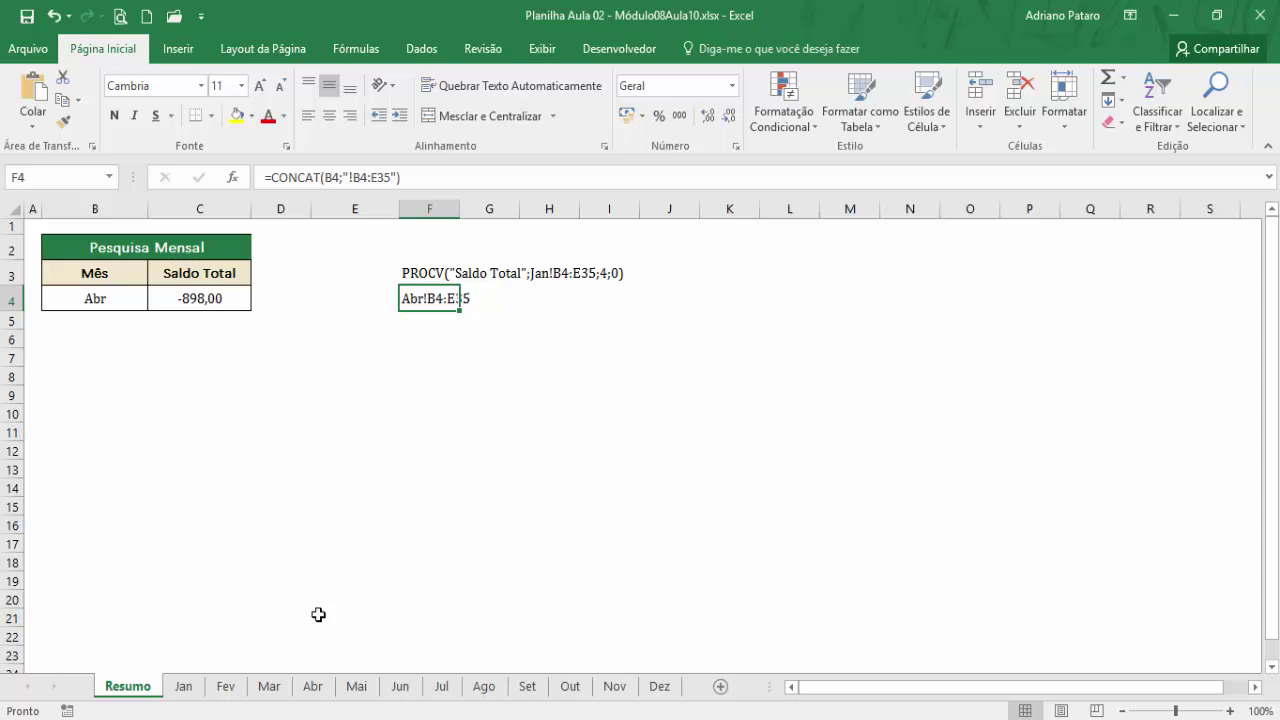
pyautogui.click(192, 692)
pyautogui.click(225, 690)
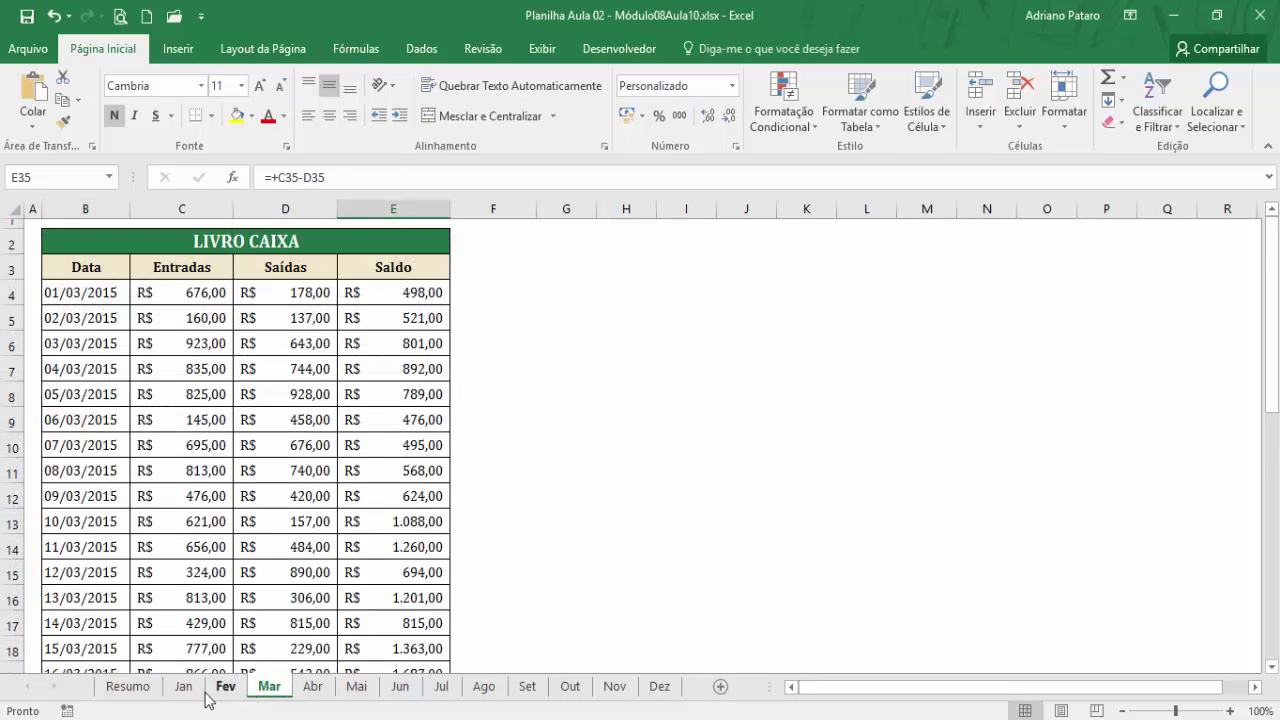
pyautogui.click(198, 692)
pyautogui.click(156, 690)
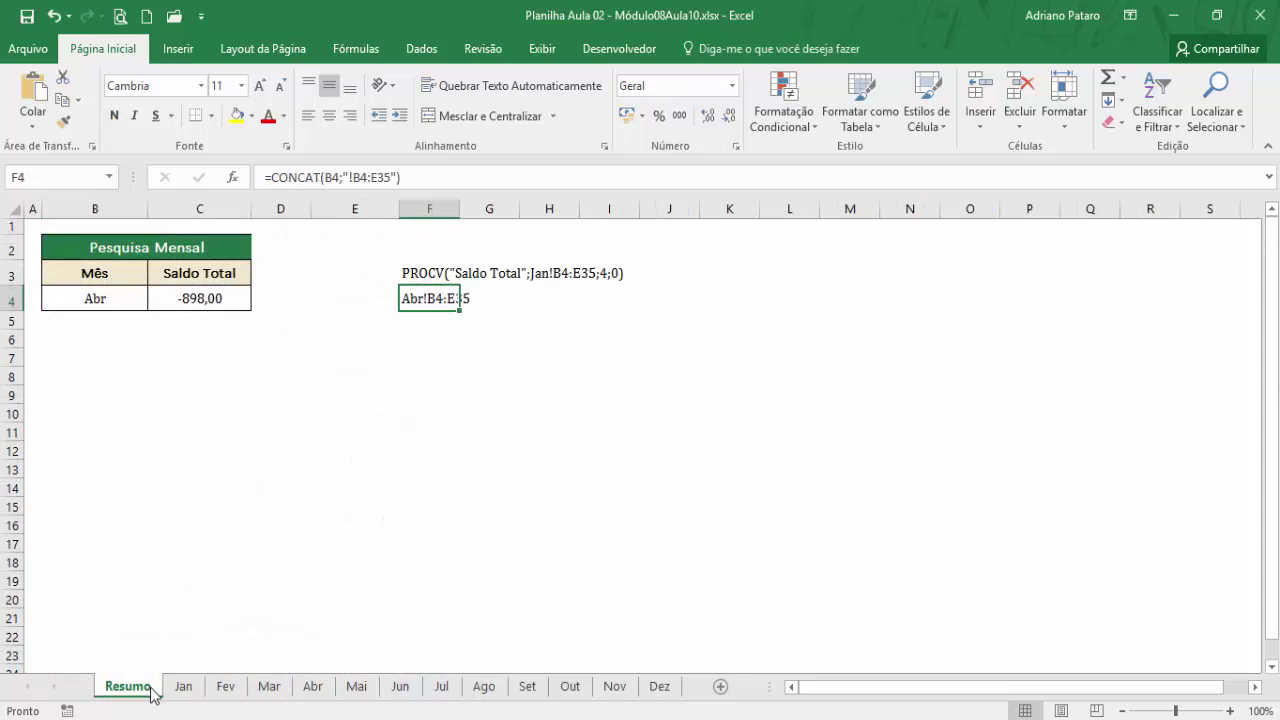
# Step: Rename the Jan sheet as Jan (2016)
pyautogui.click(182, 692)
pyautogui.doubleClick(201, 690)
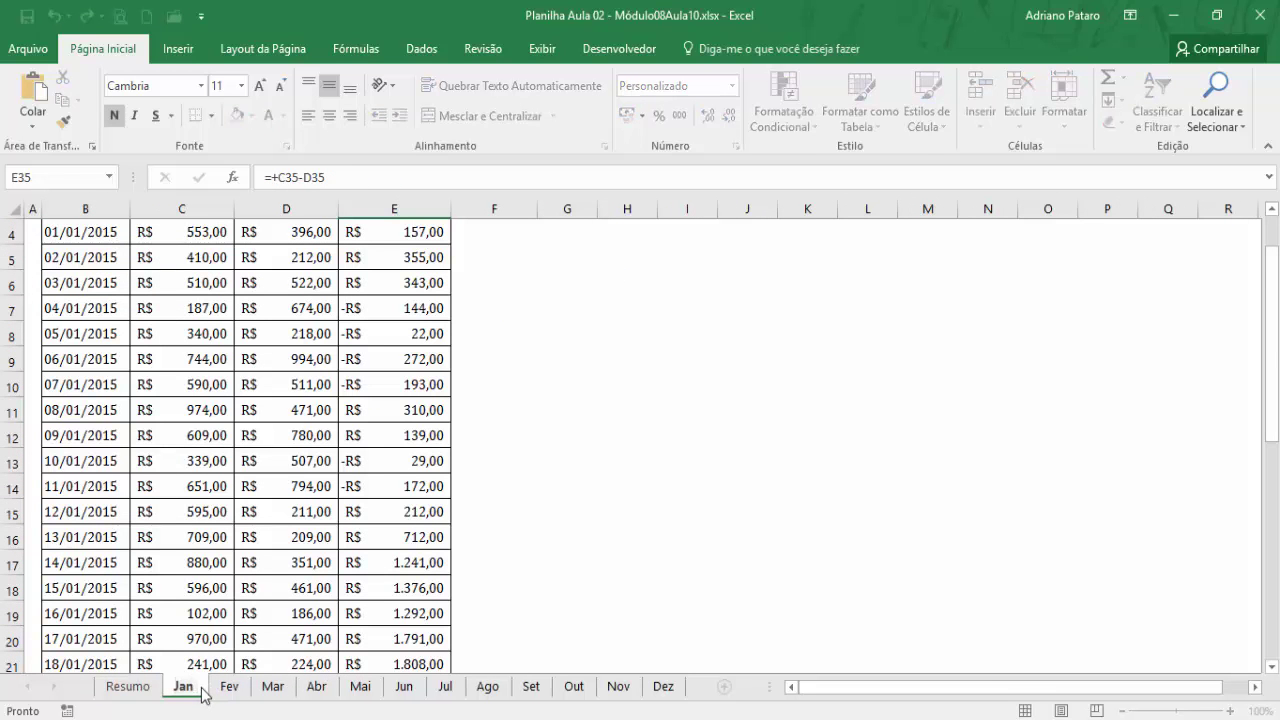
pyautogui.write('(2016')
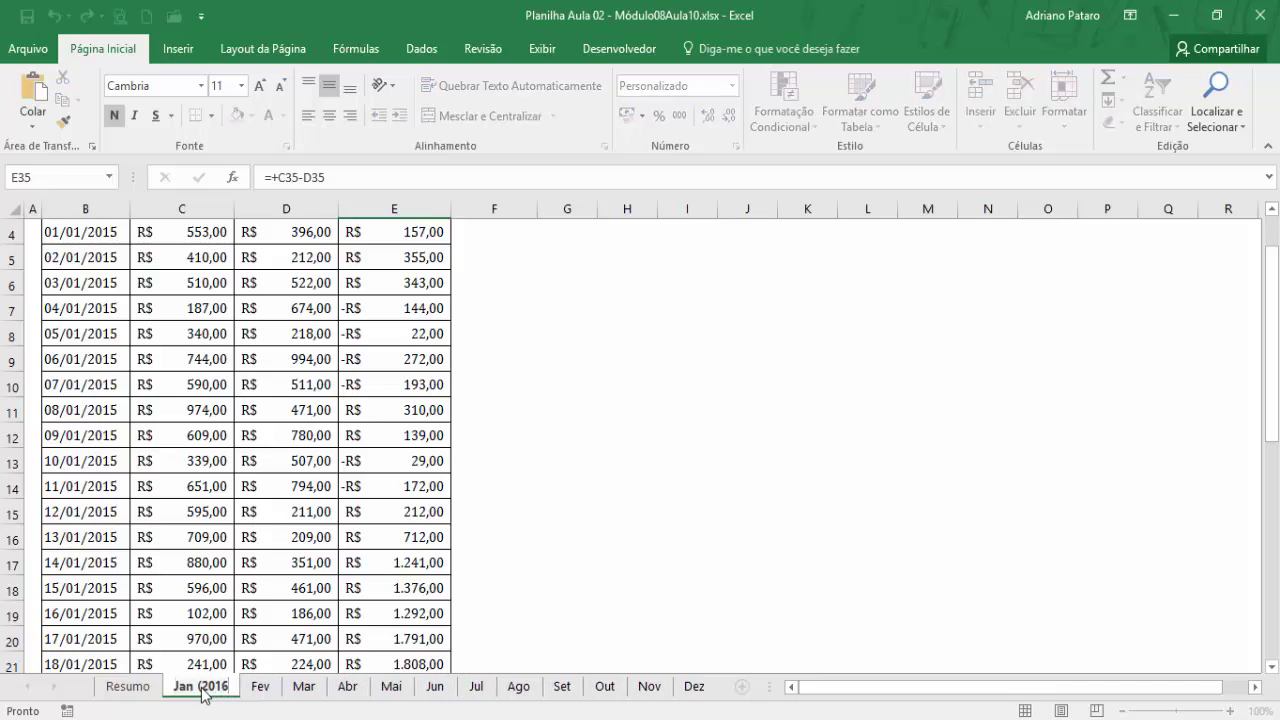
pyautogui.write(')')
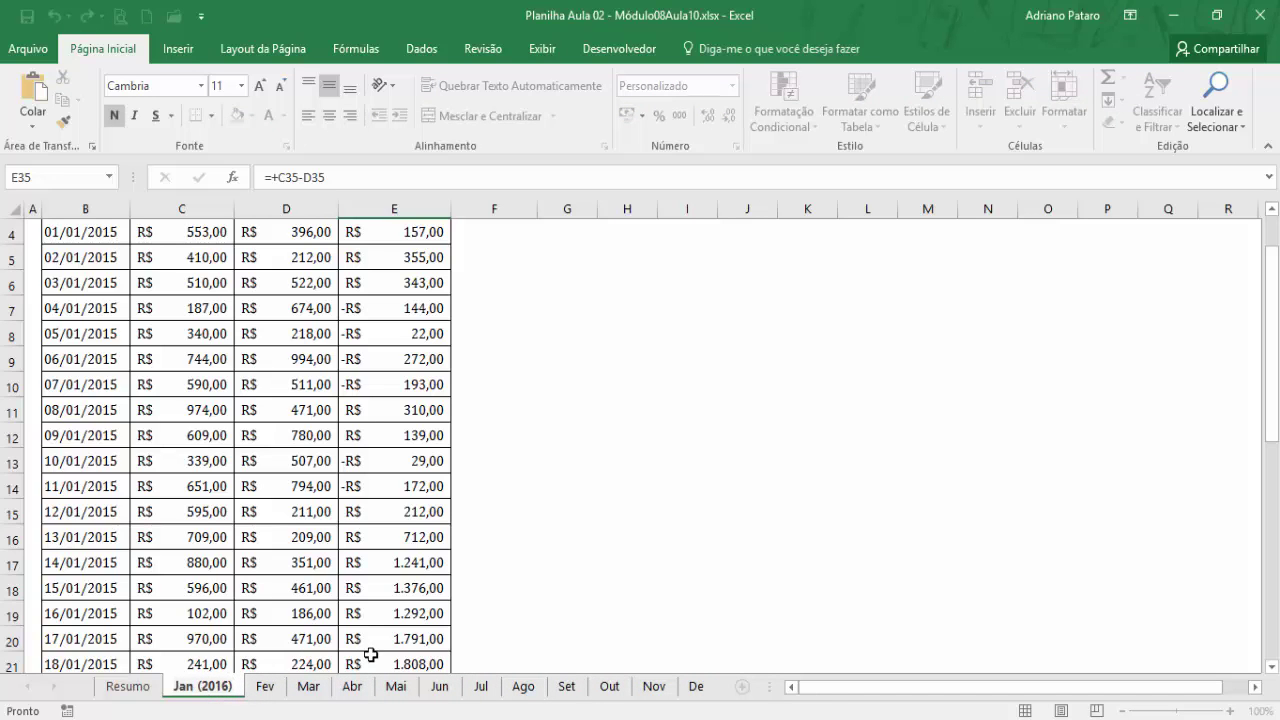
pyautogui.press('Return')
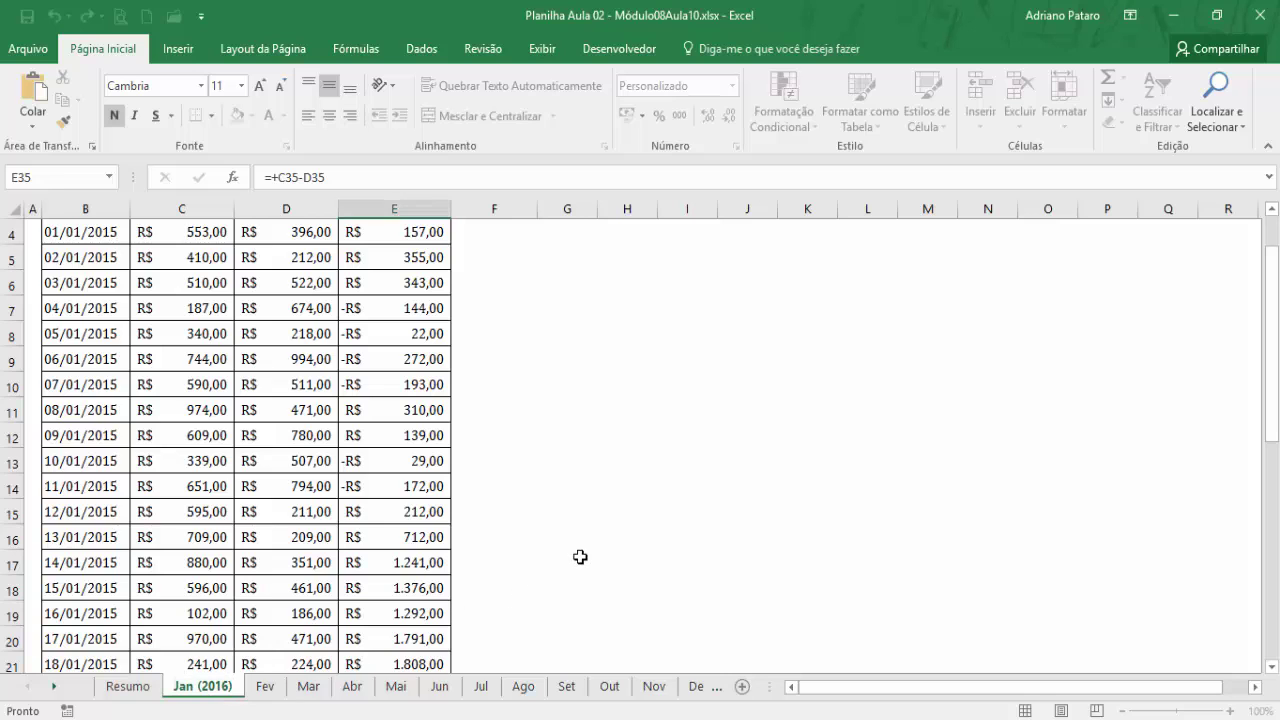
# Step: Set the month in B4 on the Resumo sheet to Jan and inspect the lookup in C4
pyautogui.click(146, 693)
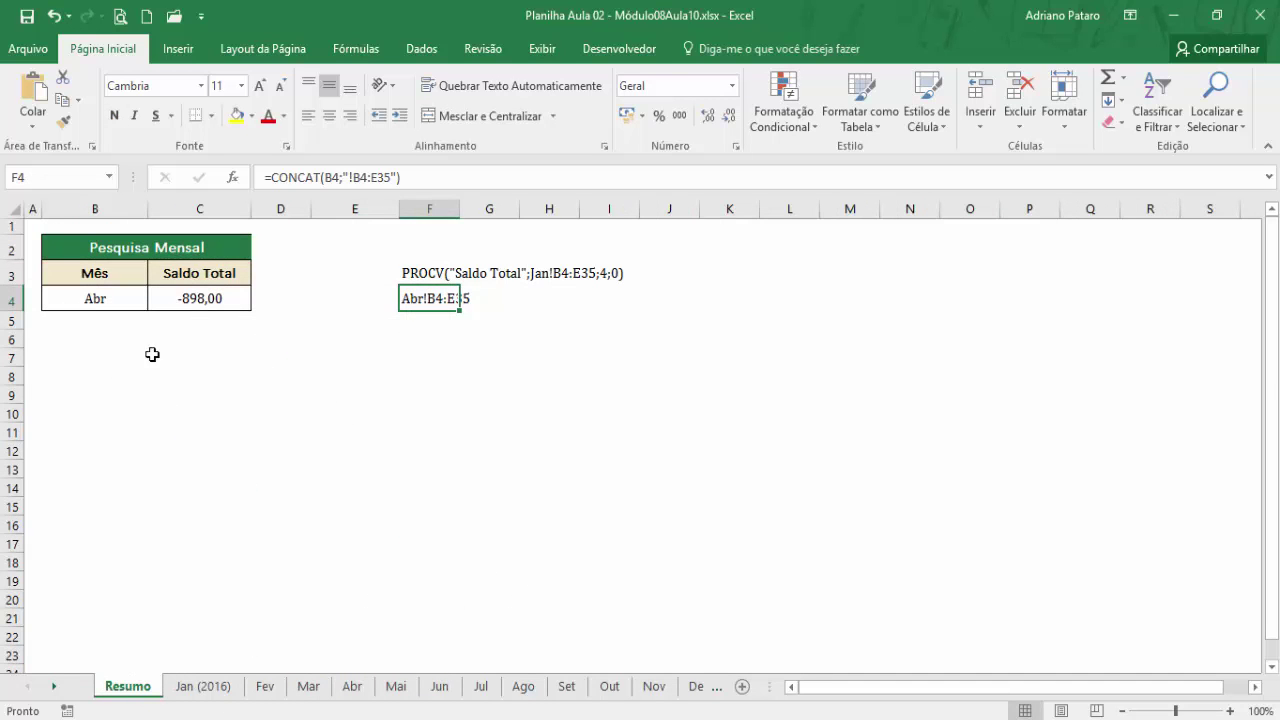
pyautogui.click(124, 307)
pyautogui.write('Jan')
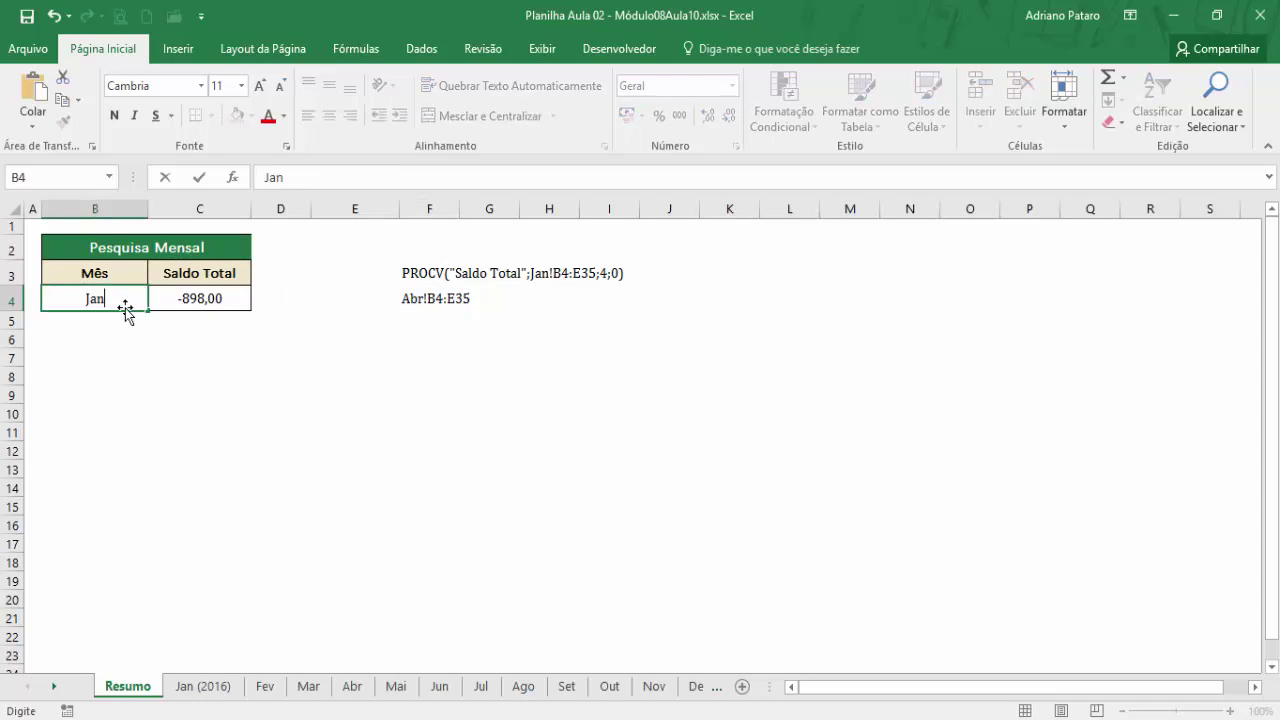
pyautogui.press('Return')
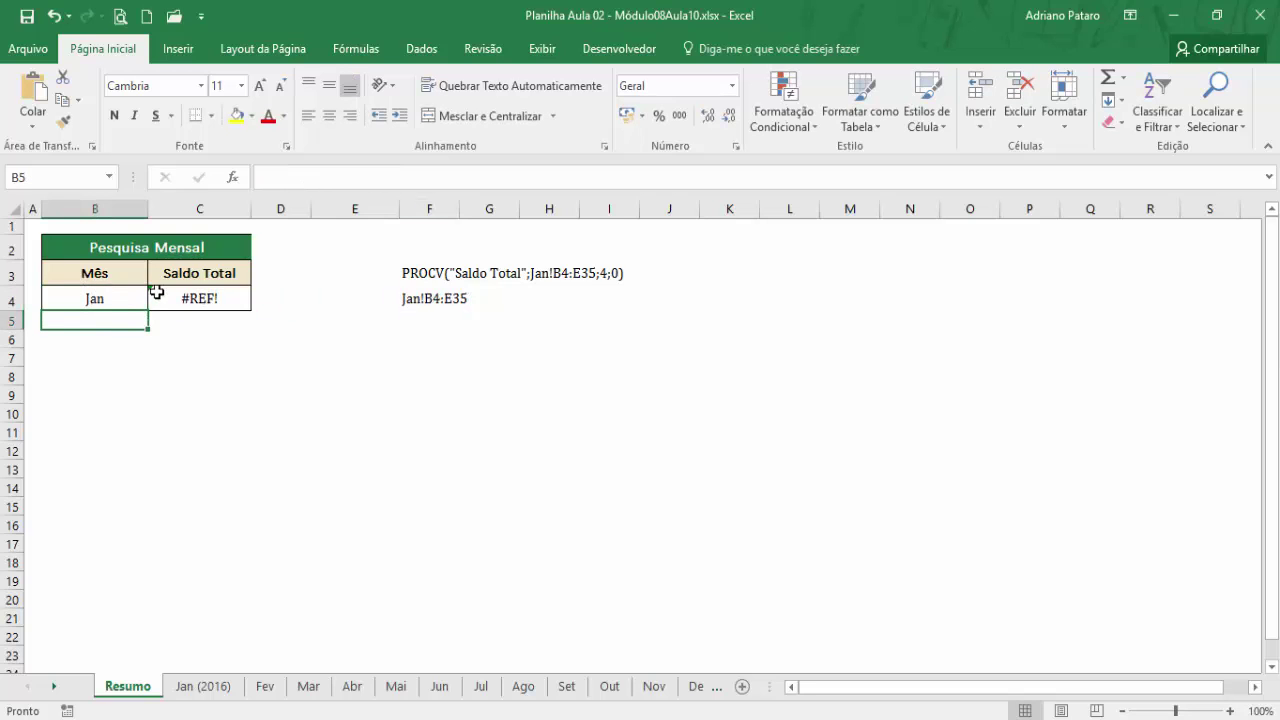
pyautogui.click(165, 298)
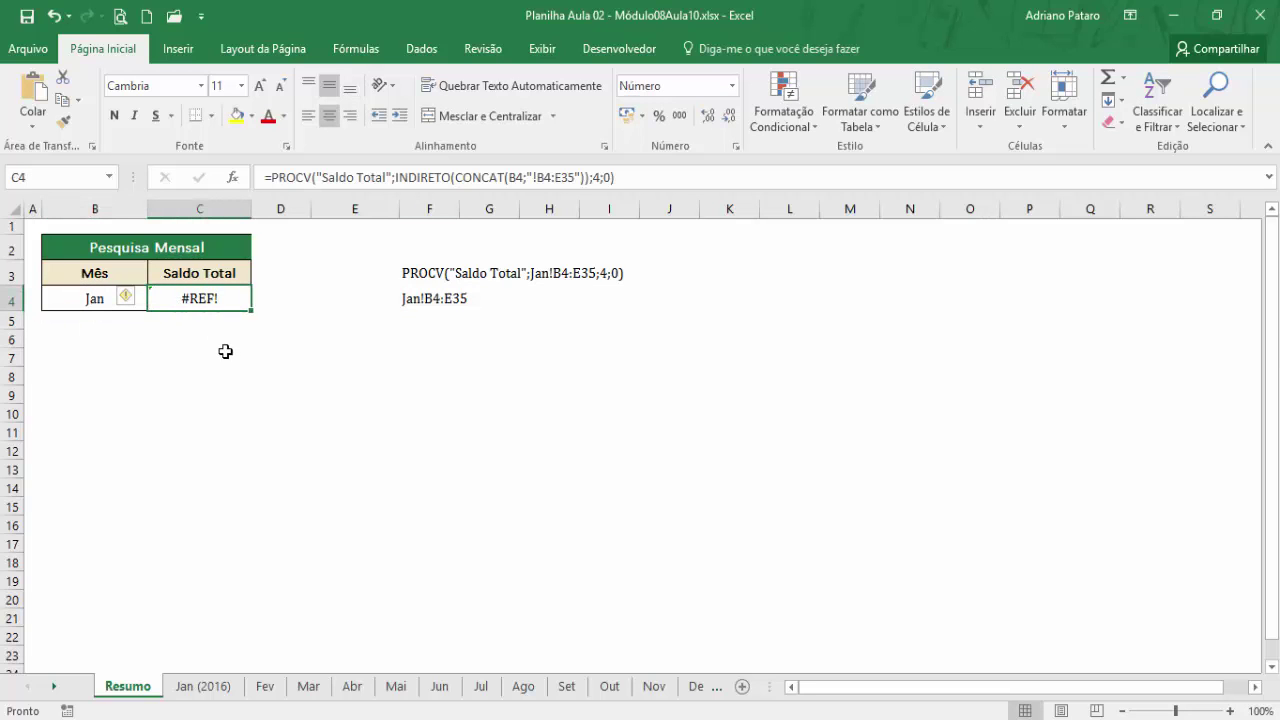
# Step: Extend the month in B4 to Jan (2016) and inspect the lookup formula in C4
pyautogui.click(94, 297)
pyautogui.doubleClick(118, 302)
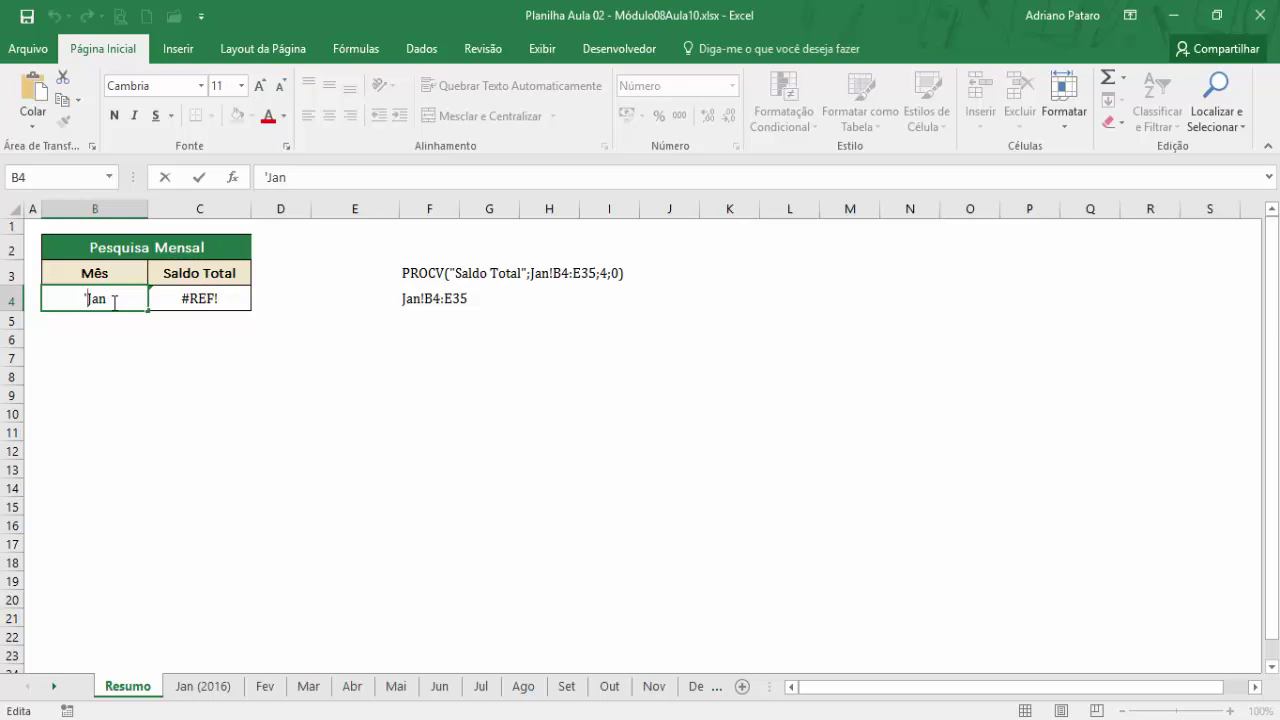
pyautogui.press('BackSpace')
pyautogui.write('(2016)')
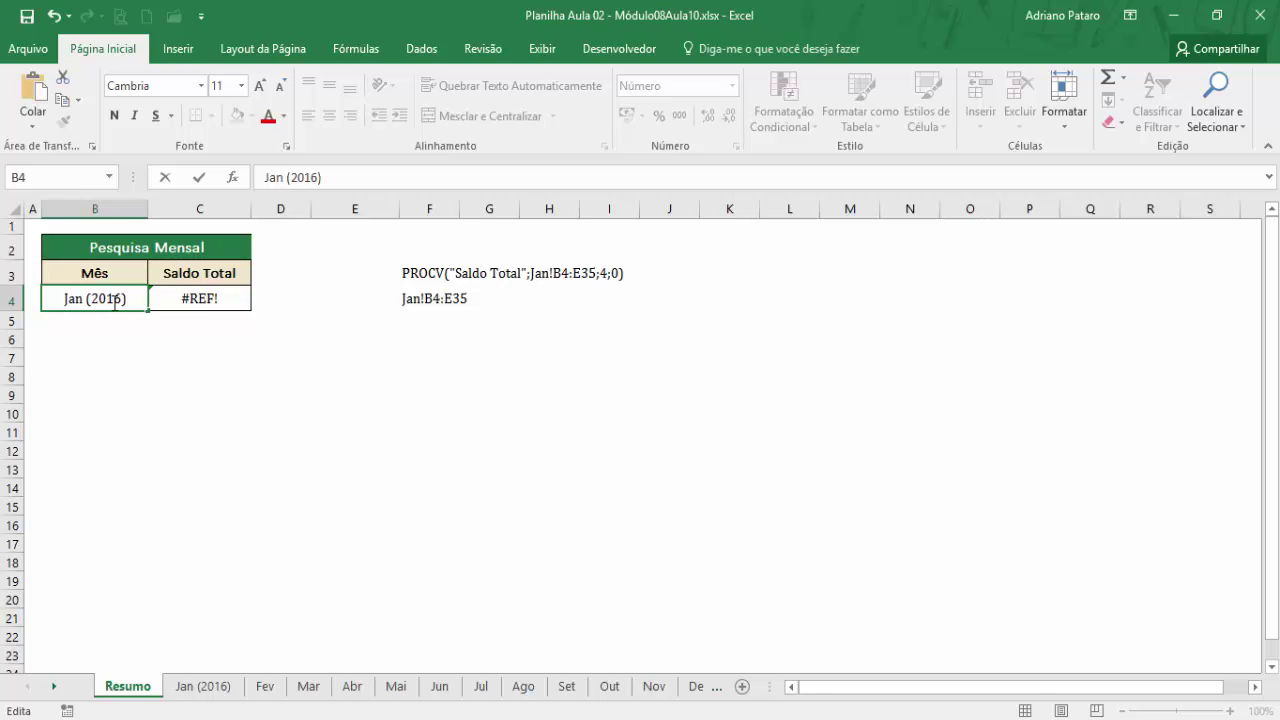
pyautogui.press('Return')
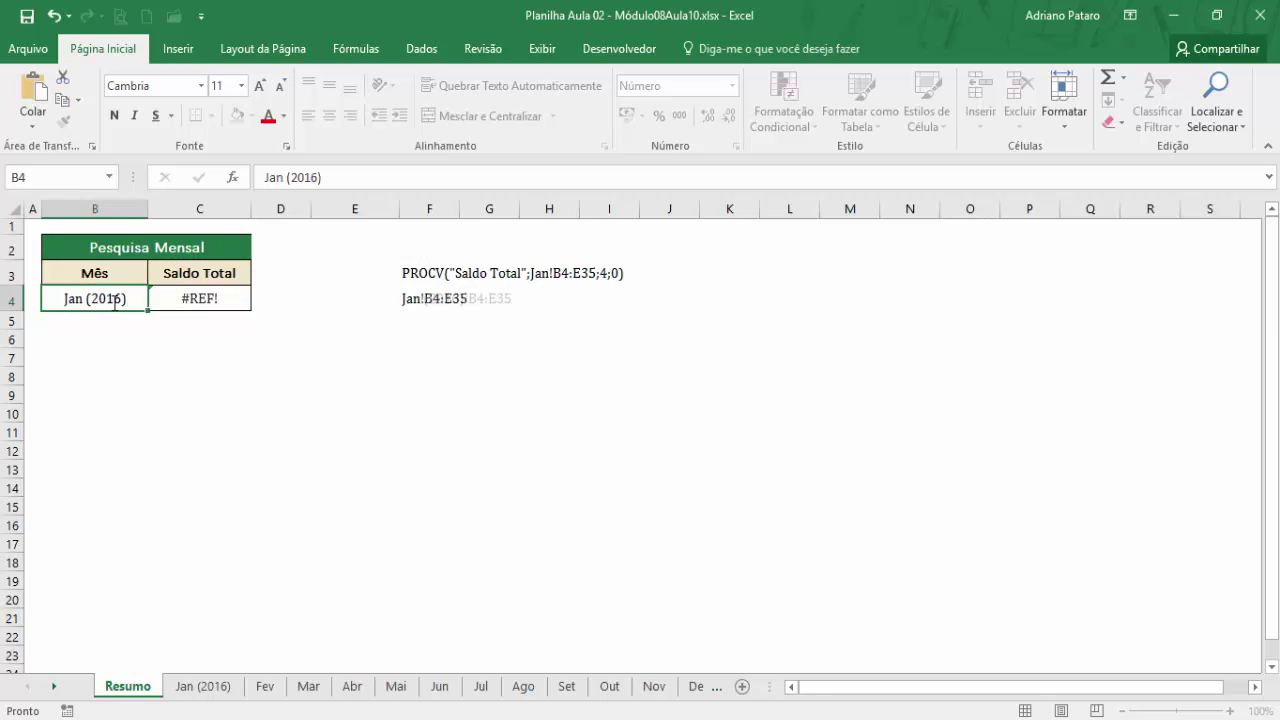
pyautogui.click(114, 299)
pyautogui.click(205, 300)
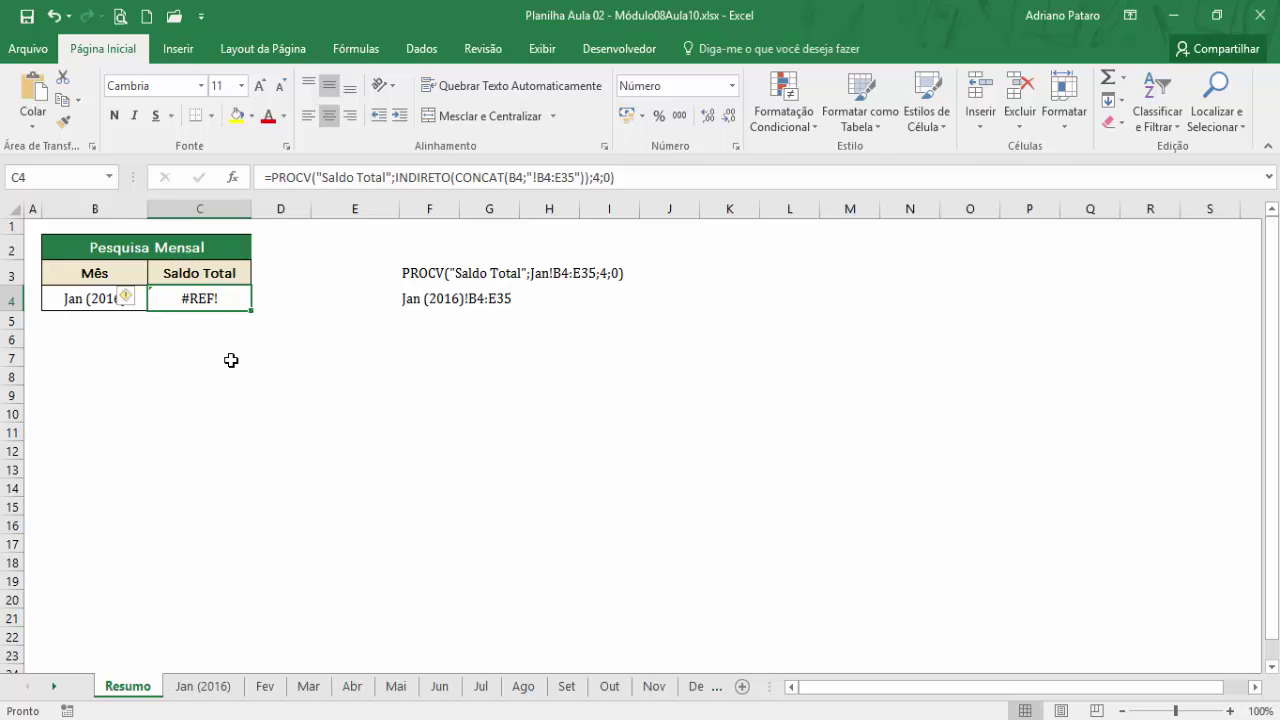
pyautogui.click(94, 297)
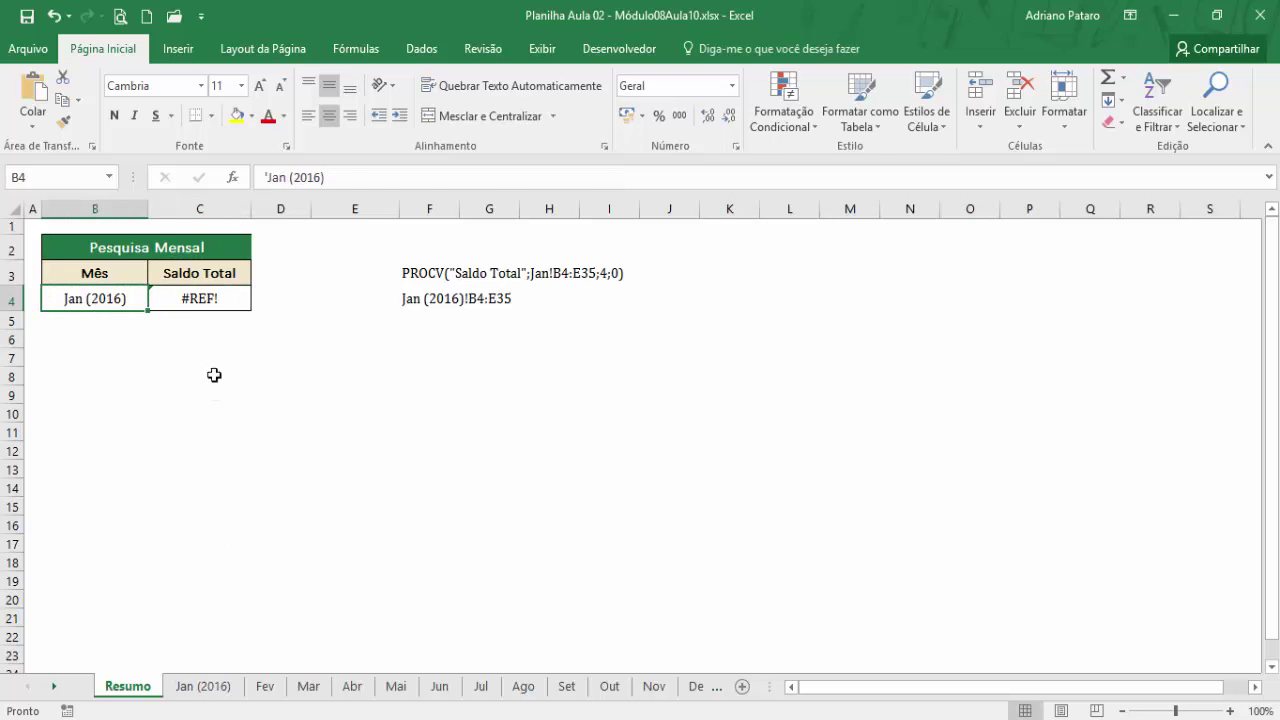
pyautogui.click(222, 302)
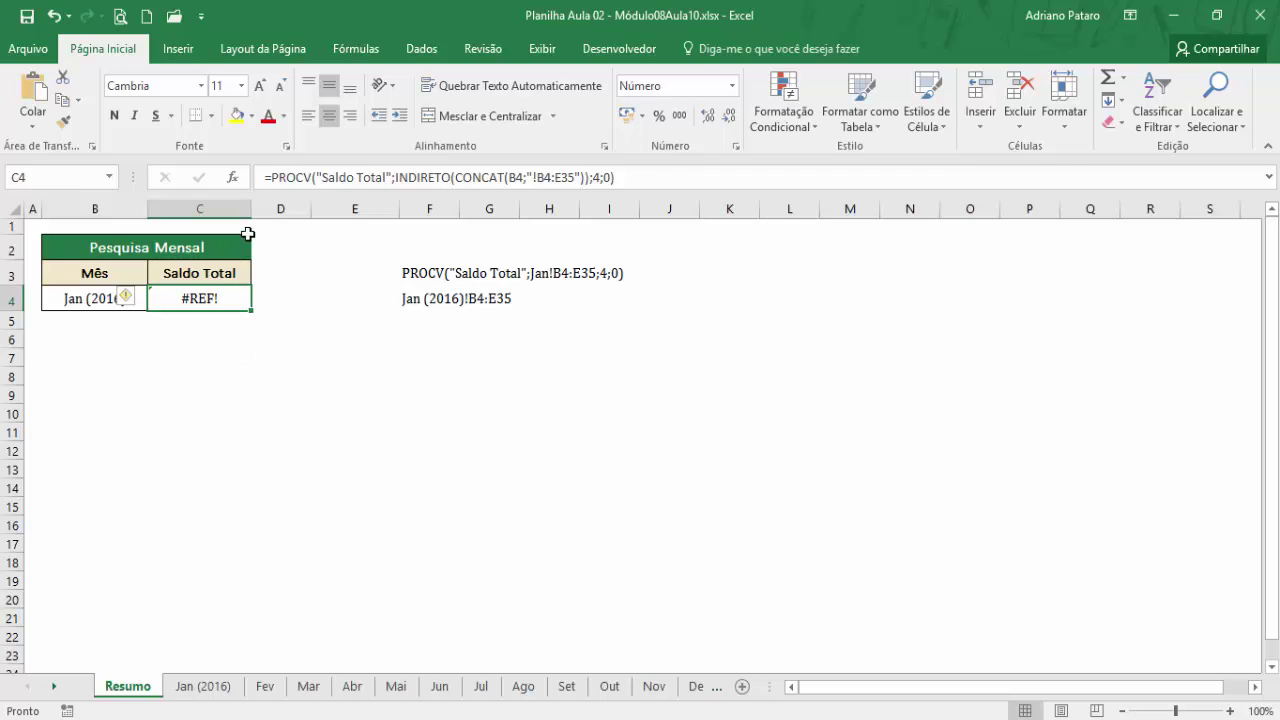
# Step: Open the function arguments of the CONCAT inside C4's formula and move "!B4:E35" from Texto2 to Texto3
pyautogui.click(234, 180)
pyautogui.moveTo(609, 313); pyautogui.dragTo(432, 331)
pyautogui.click(481, 176)
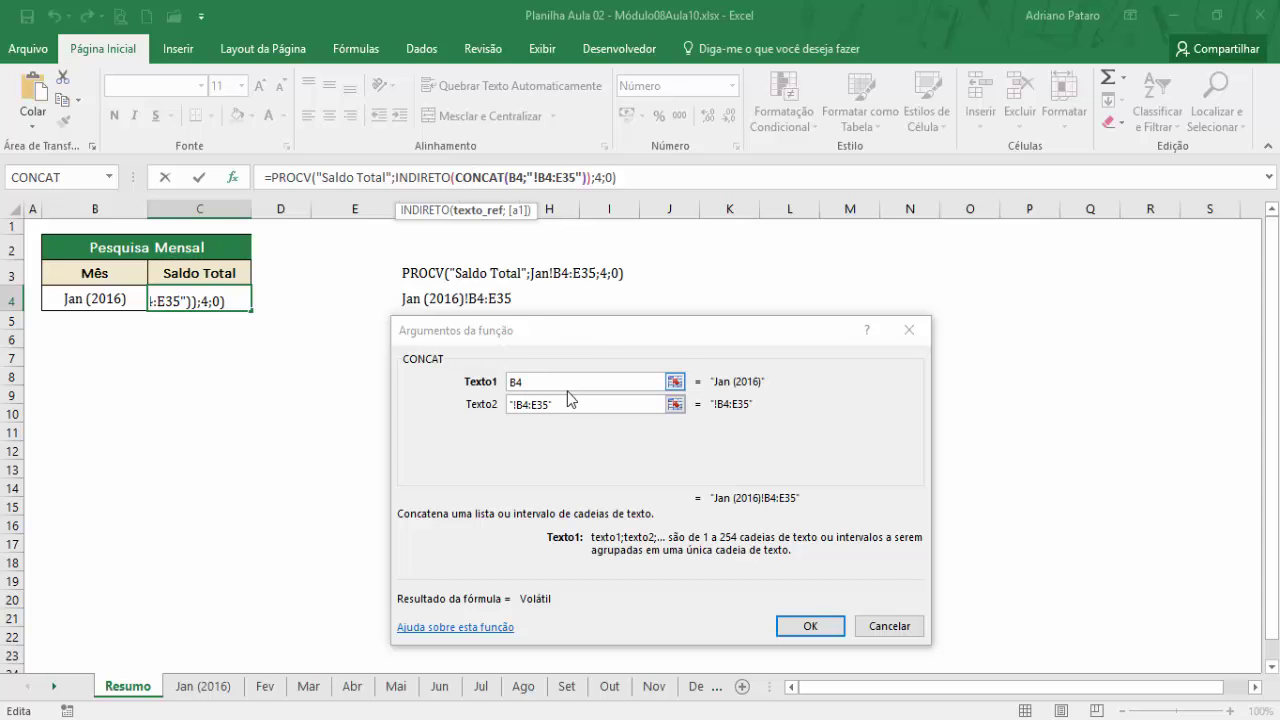
pyautogui.click(559, 405)
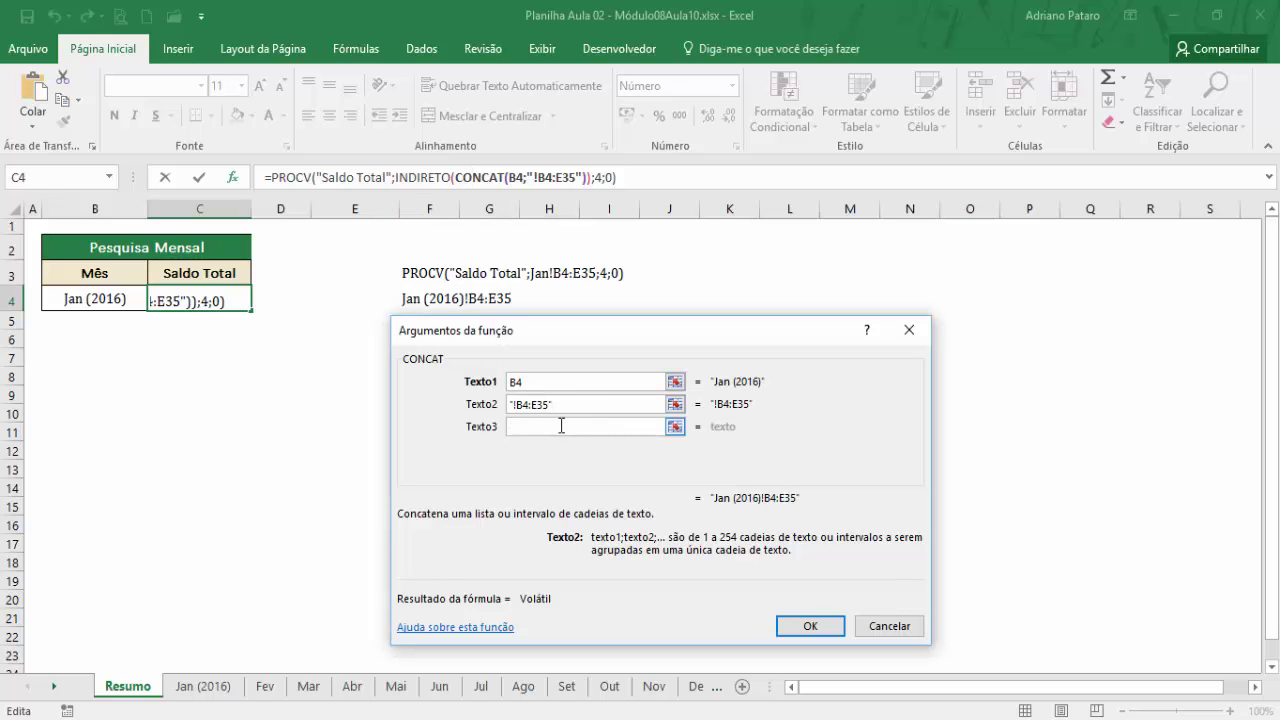
pyautogui.moveTo(562, 408); pyautogui.dragTo(505, 406)
pyautogui.hotkey('ctrl', 'x')
pyautogui.hotkey('ctrl', 'x')
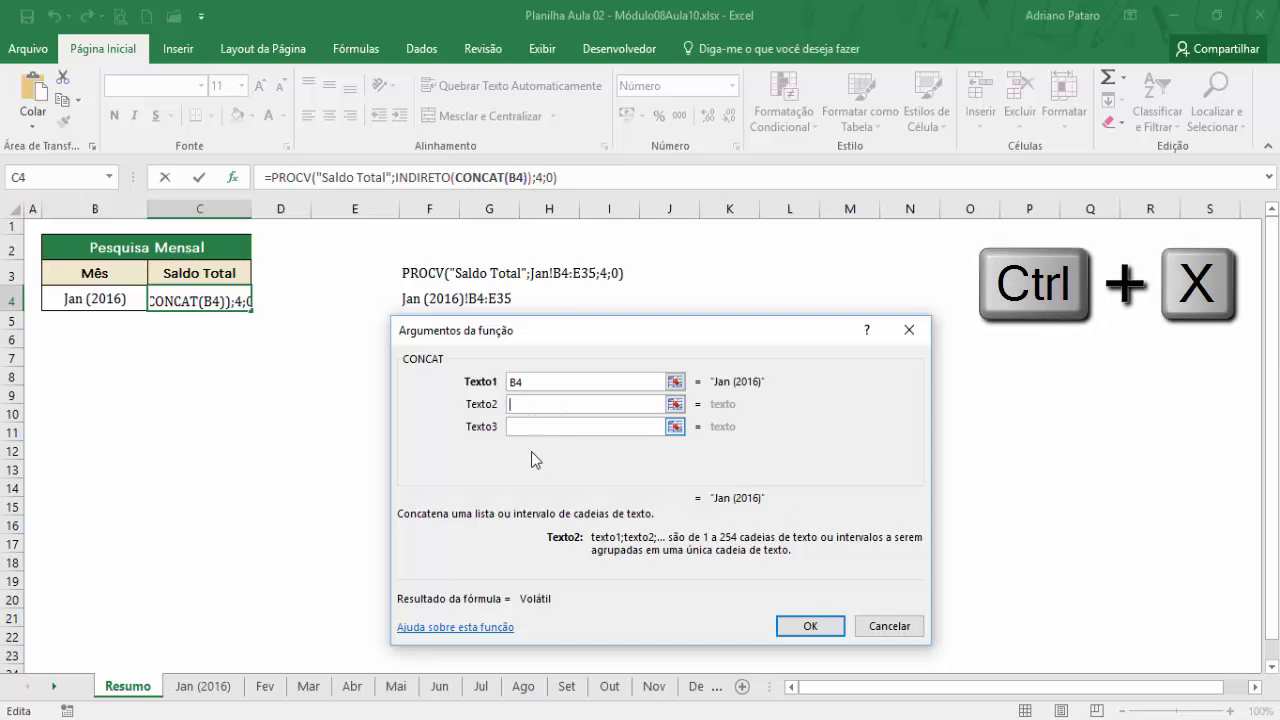
pyautogui.click(531, 436)
pyautogui.hotkey('ctrl', 'v')
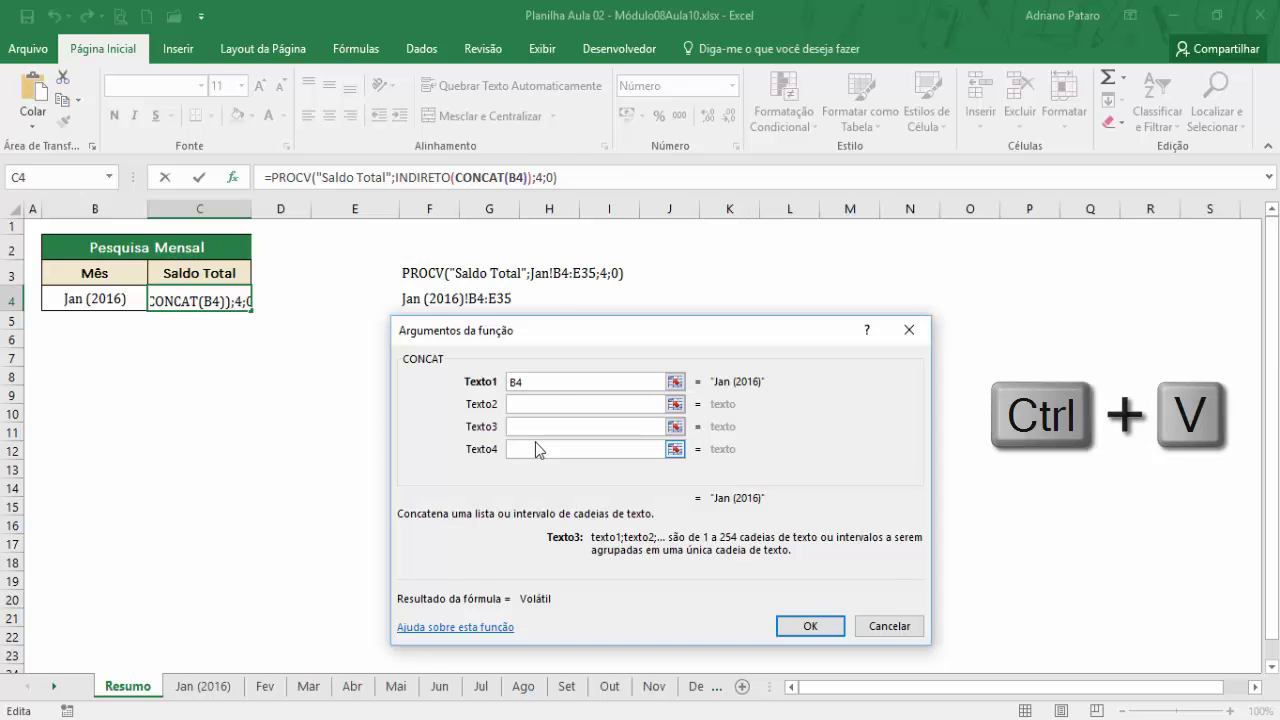
# Step: Move the B4 reference from Texto1 to Texto2 in the CONCAT arguments
pyautogui.click(530, 384)
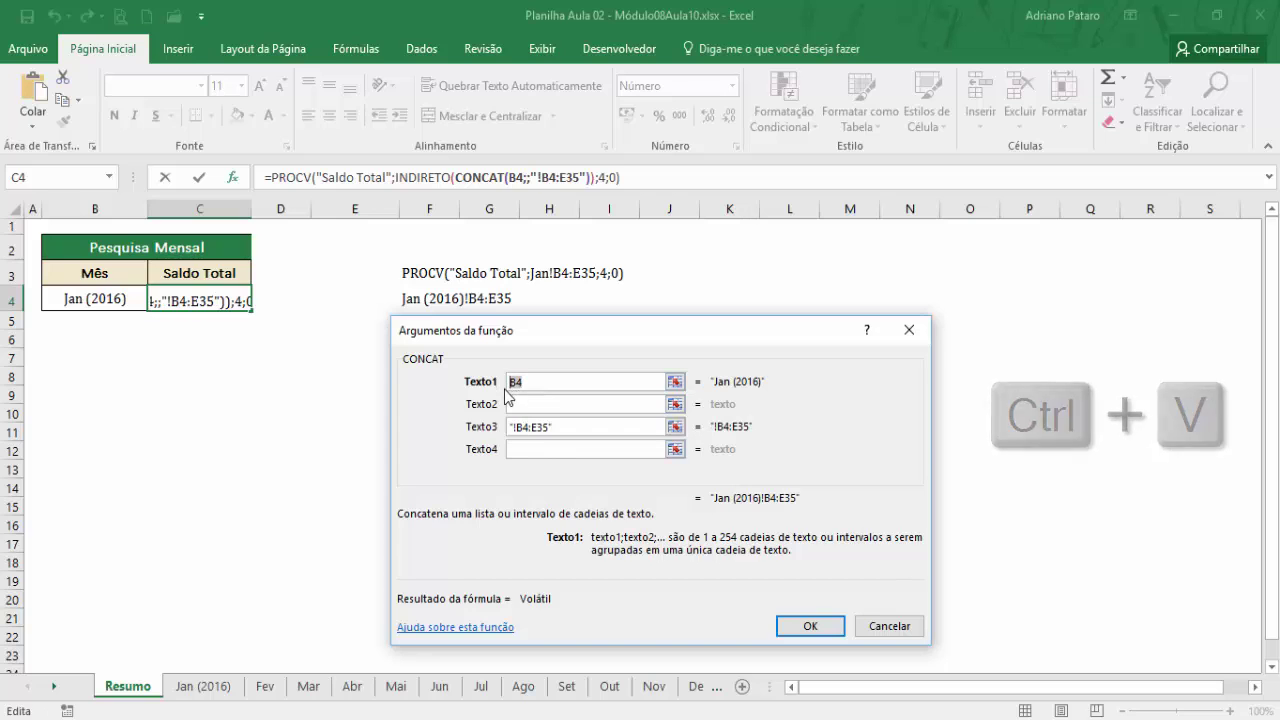
pyautogui.hotkey('ctrl', 'x')
pyautogui.click(527, 405)
pyautogui.hotkey('ctrl', 'v')
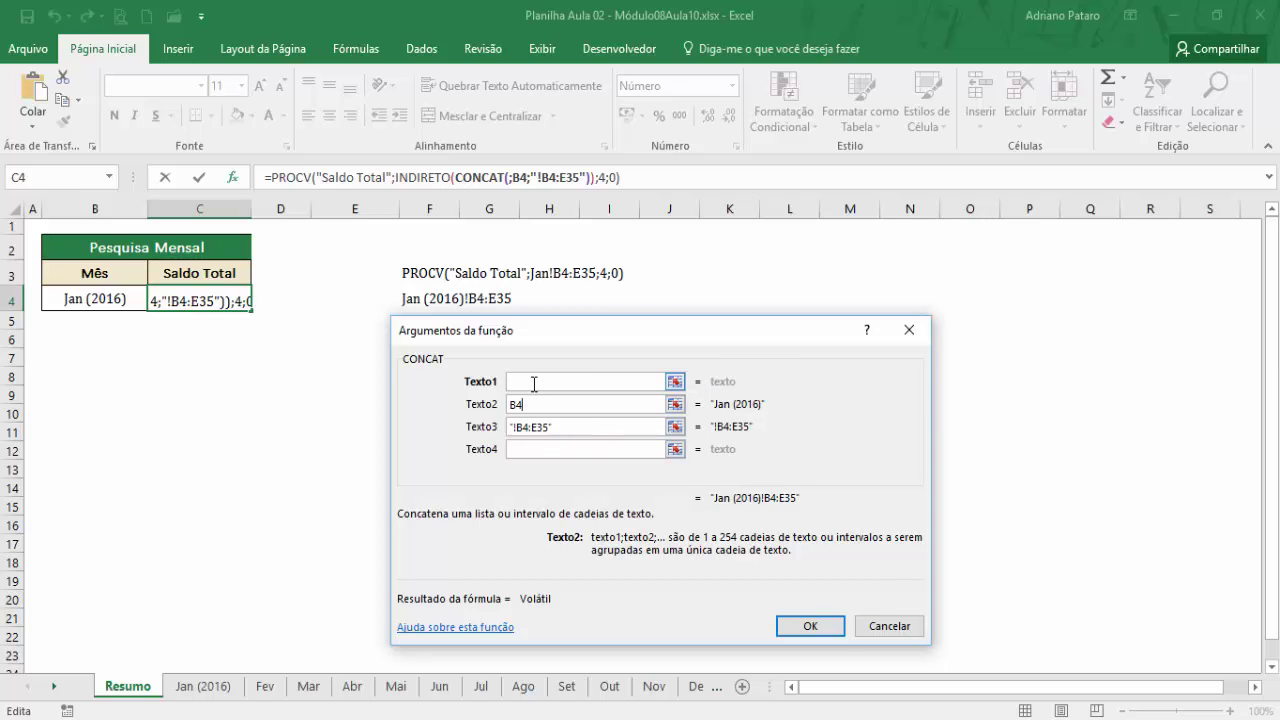
# Step: Enter a single apostrophe enclosed in double quotes, "'", as the CONCAT function's Texto1
pyautogui.click(532, 382)
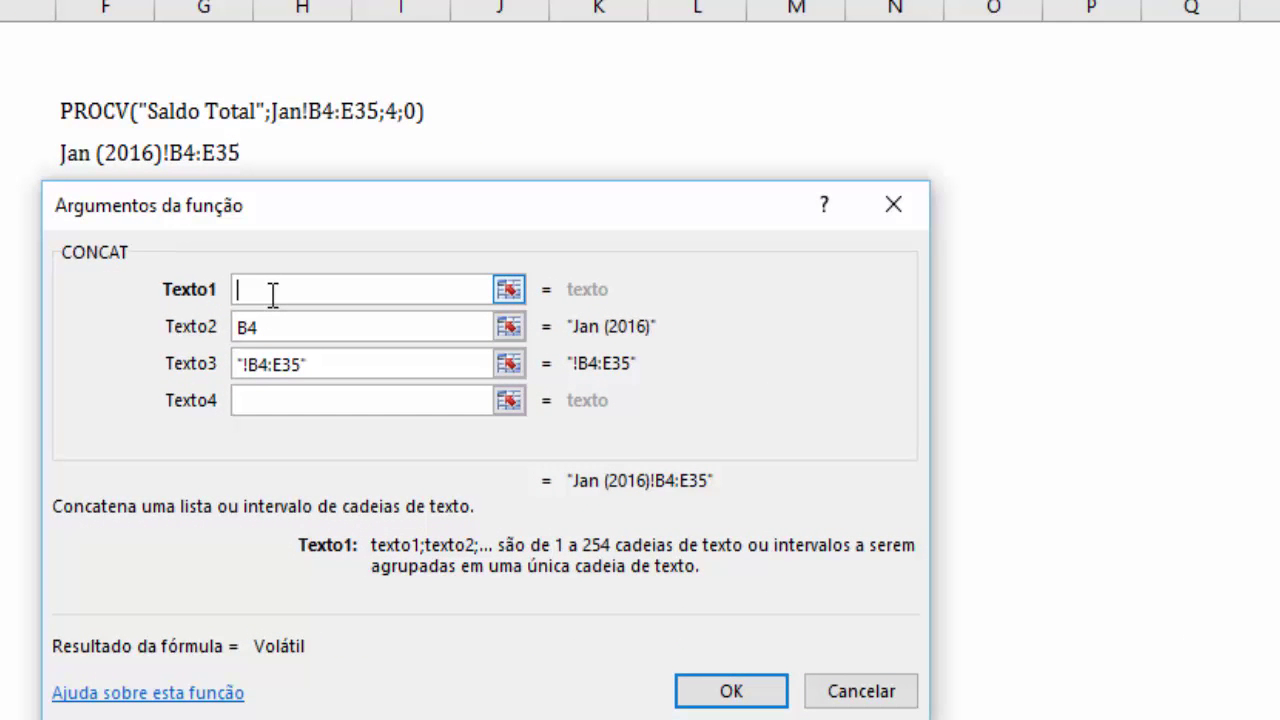
pyautogui.write('"')
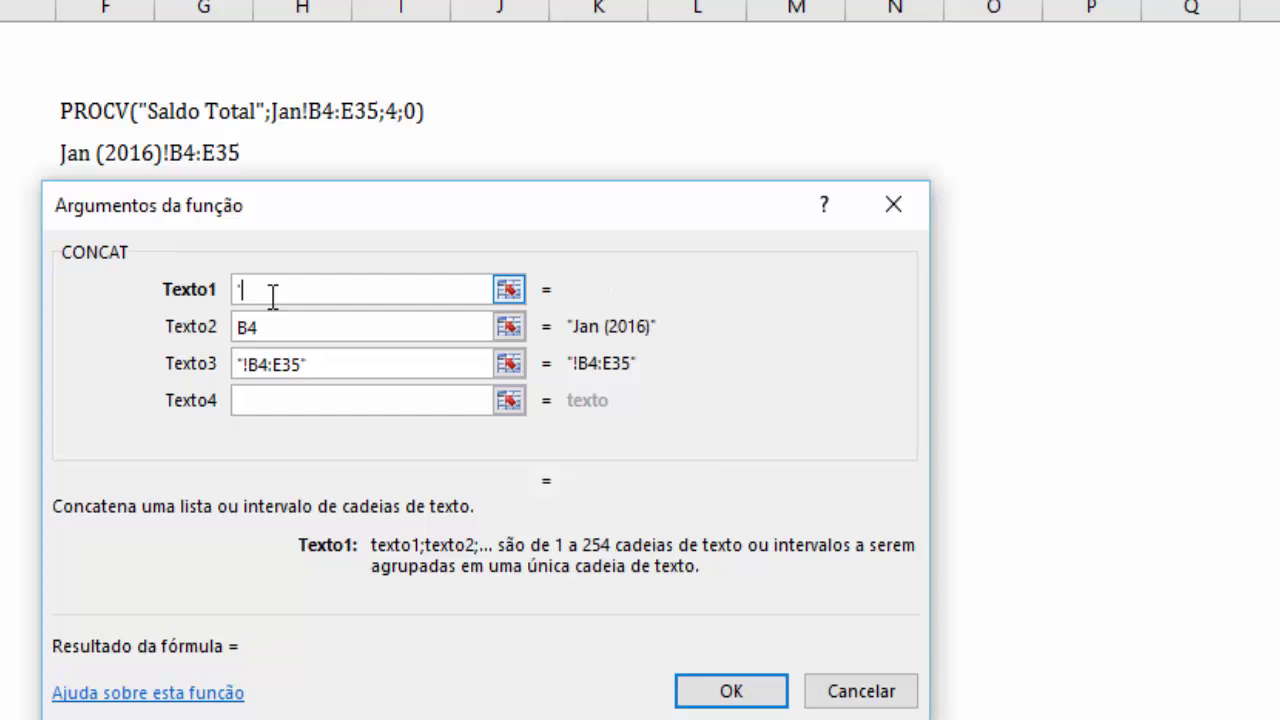
pyautogui.click(284, 326)
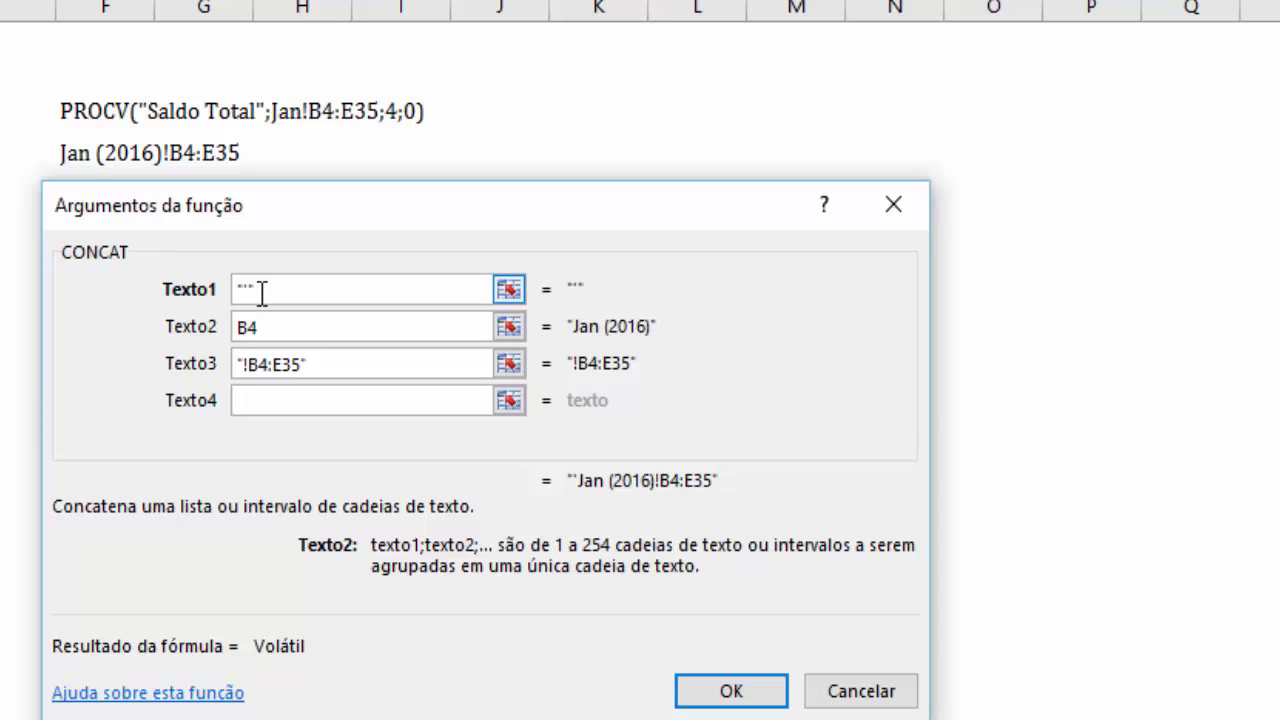
# Step: Add an apostrophe after the exclamation mark in the CONCAT's Texto3 and confirm the function arguments
pyautogui.click(249, 367)
pyautogui.write("'")
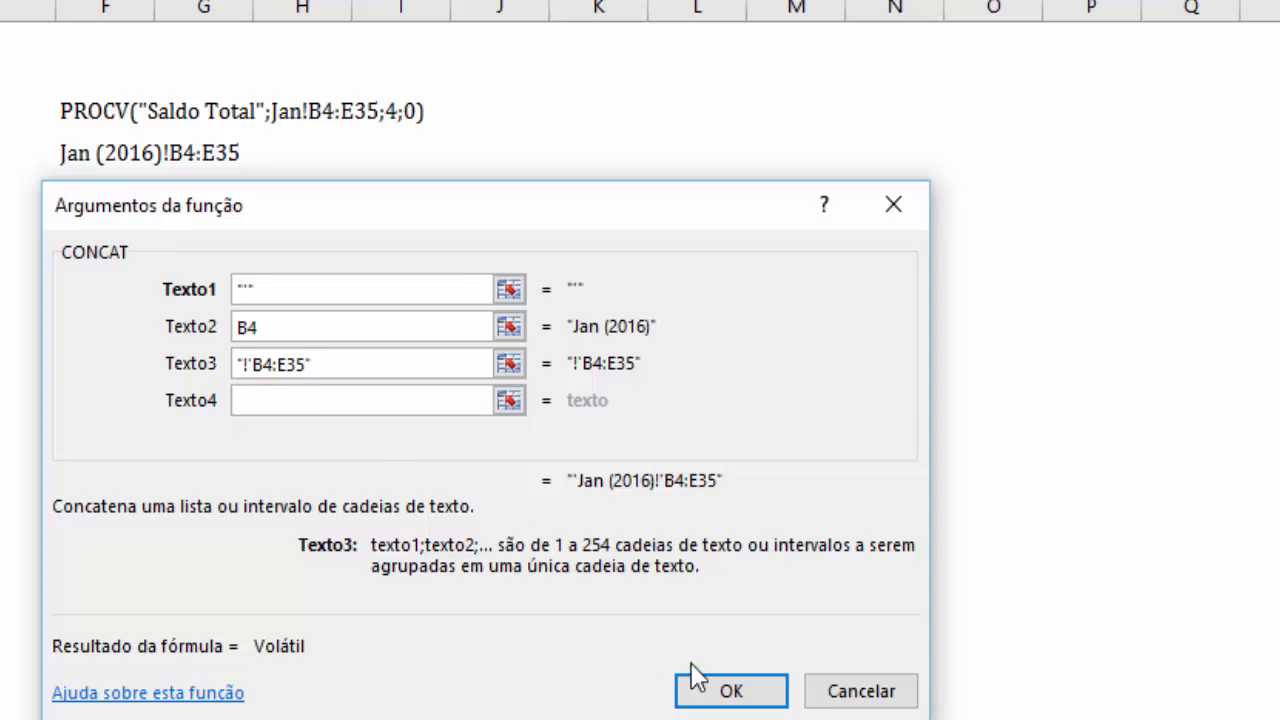
pyautogui.click(731, 689)
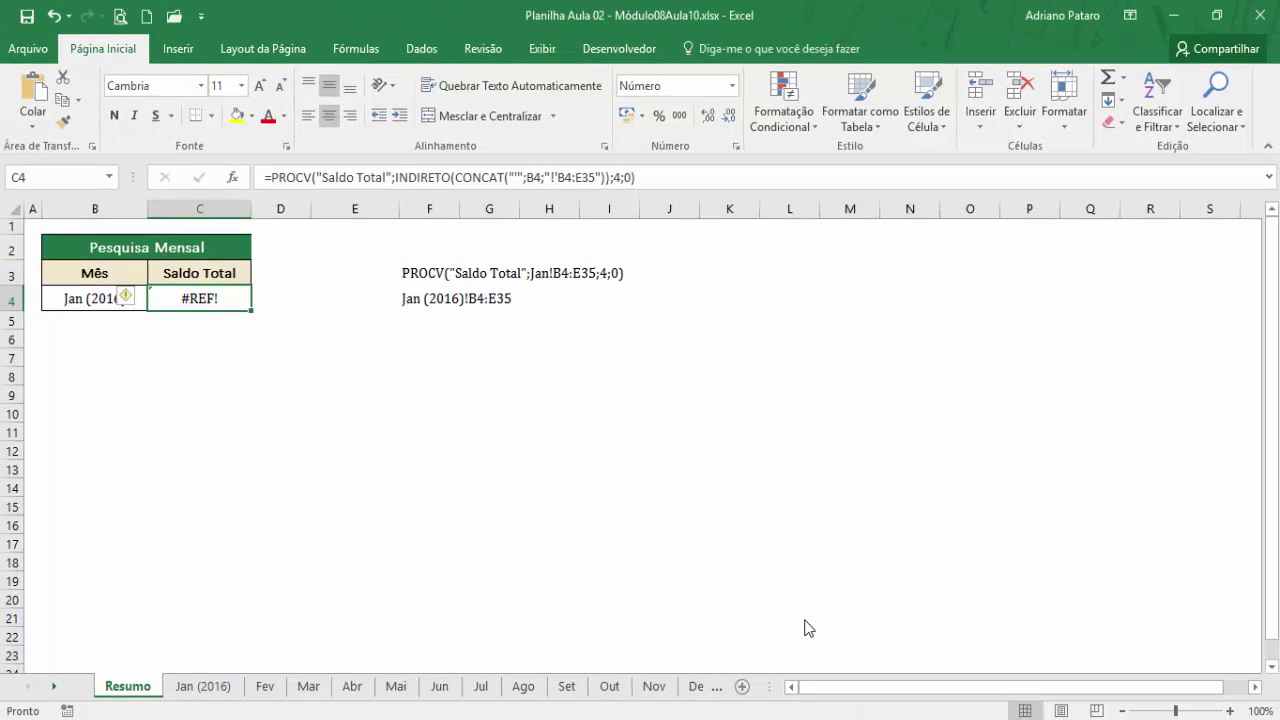
# Step: Move the apostrophe before the exclamation mark in C4's formula, so the CONCAT's third text reads "'!B4:E35"
pyautogui.click(562, 177)
pyautogui.press('BackSpace')
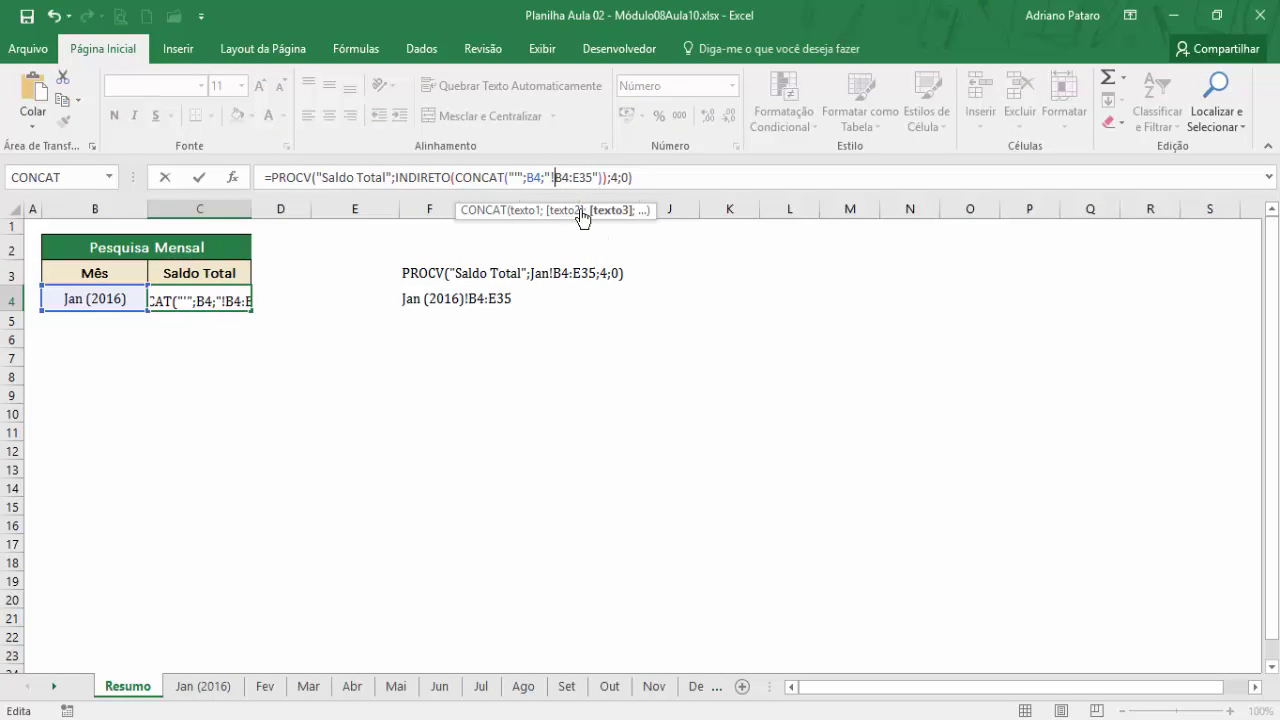
pyautogui.click(550, 177)
pyautogui.write("'")
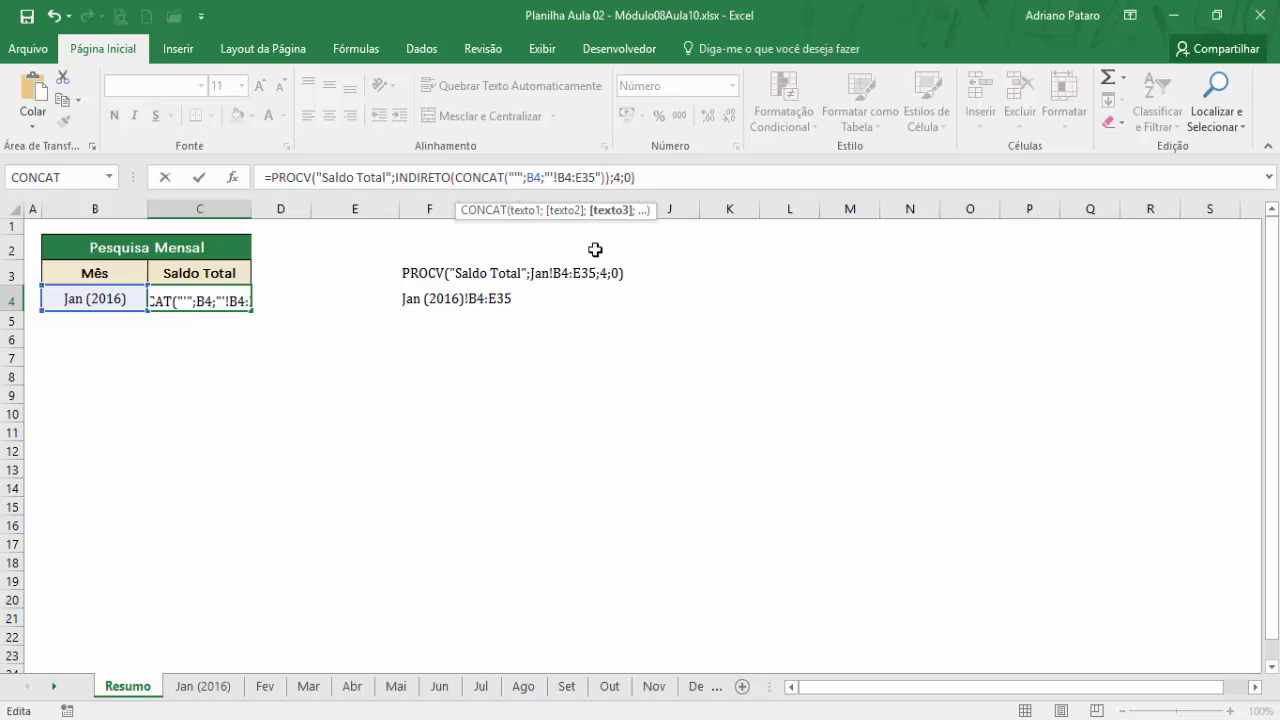
pyautogui.press('Return')
# Step: Review the arguments of the CONCAT nested in C4's PROCV formula, especially the apostrophe position in Texto3
pyautogui.click(232, 292)
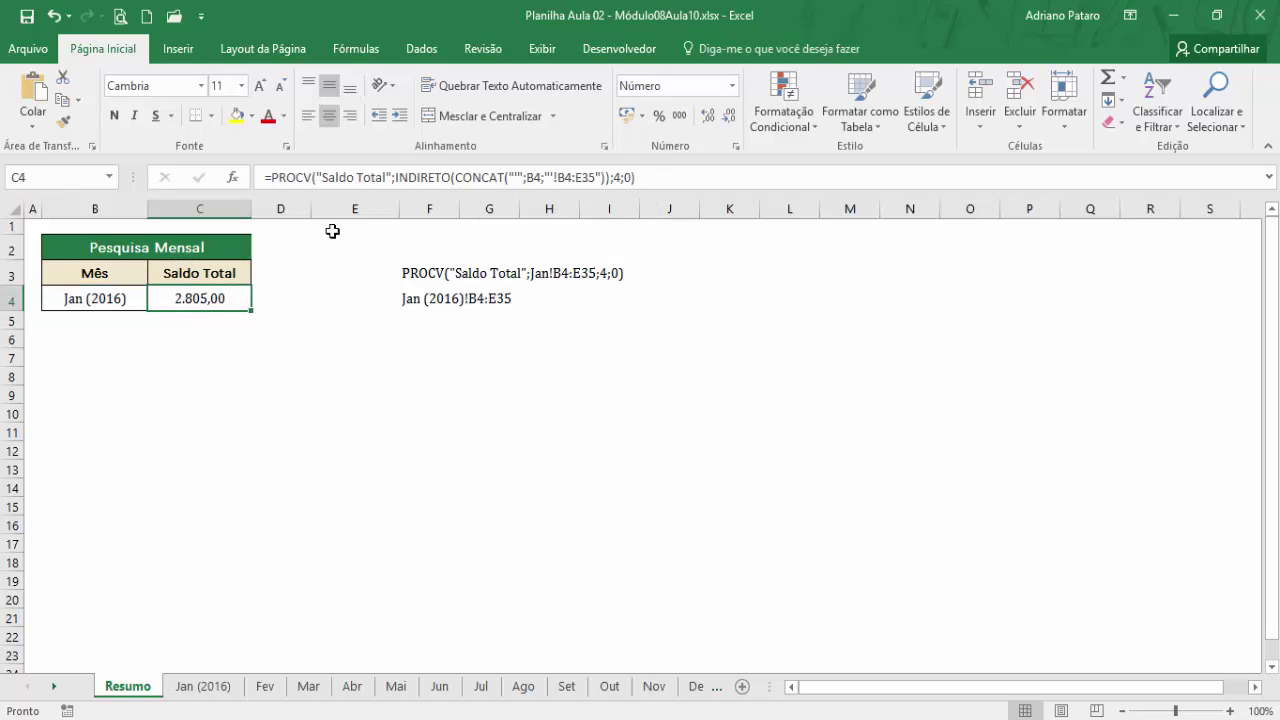
pyautogui.click(241, 180)
pyautogui.moveTo(676, 329); pyautogui.dragTo(690, 299)
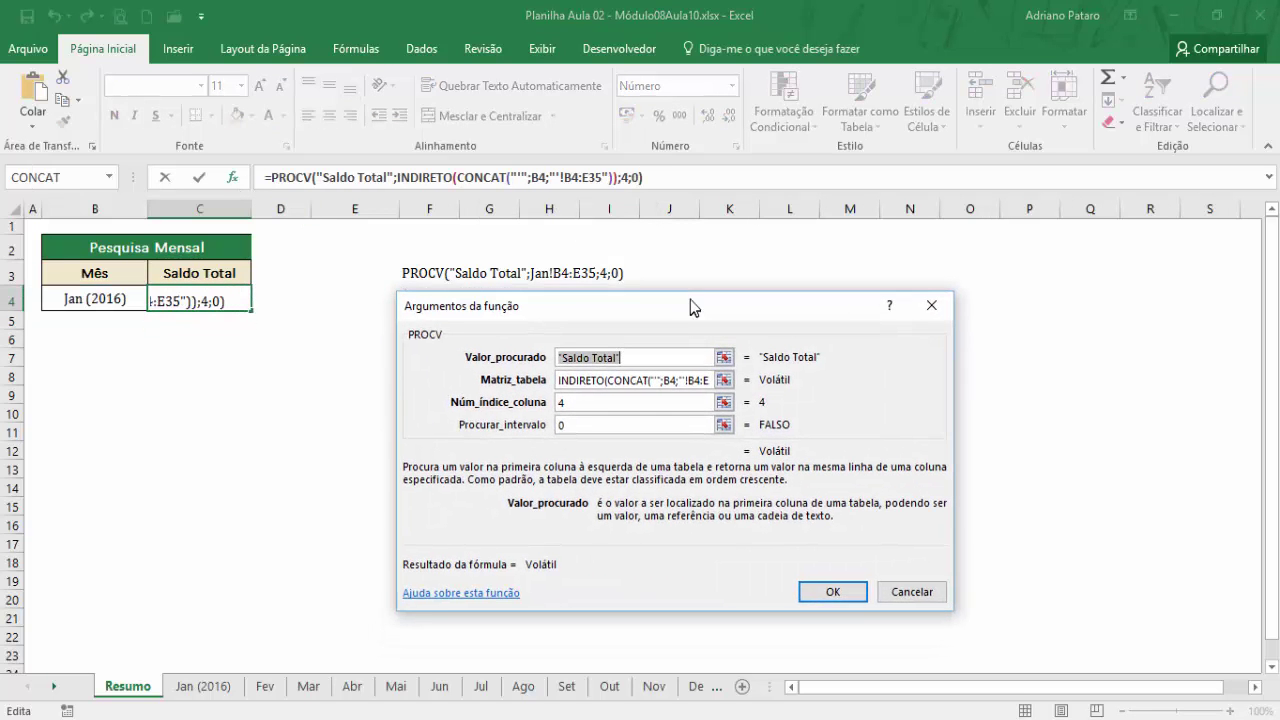
pyautogui.click(499, 186)
pyautogui.click(544, 401)
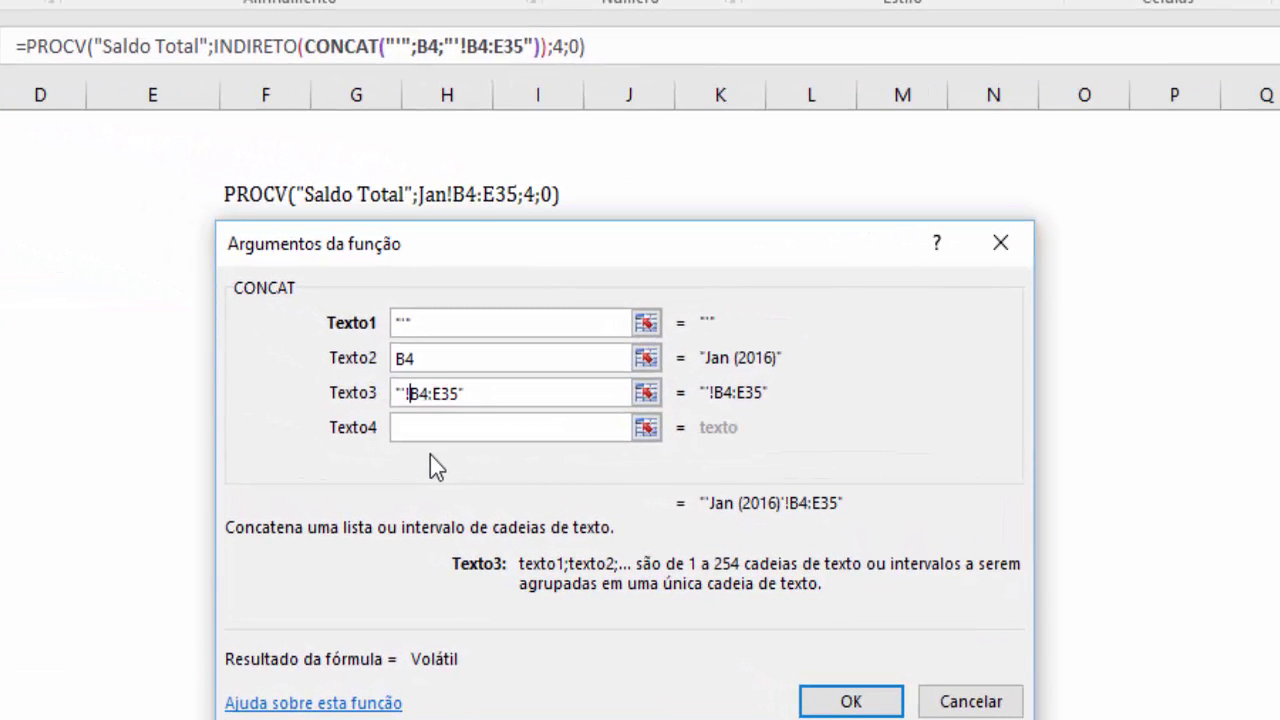
pyautogui.press('Left')
pyautogui.click(876, 708)
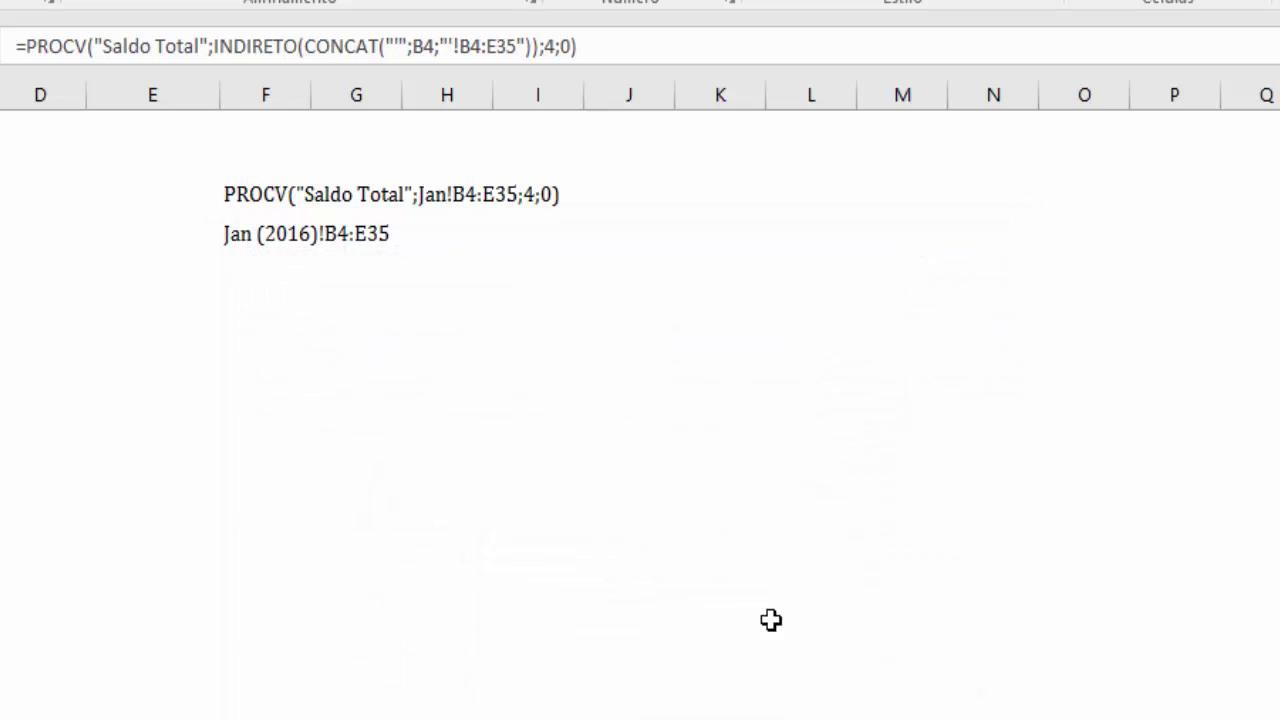
# Step: Open the CONCAT arguments of F4's formula and move "!B4:E35" from Texto2 to Texto3
pyautogui.click(323, 240)
pyautogui.click(236, 237)
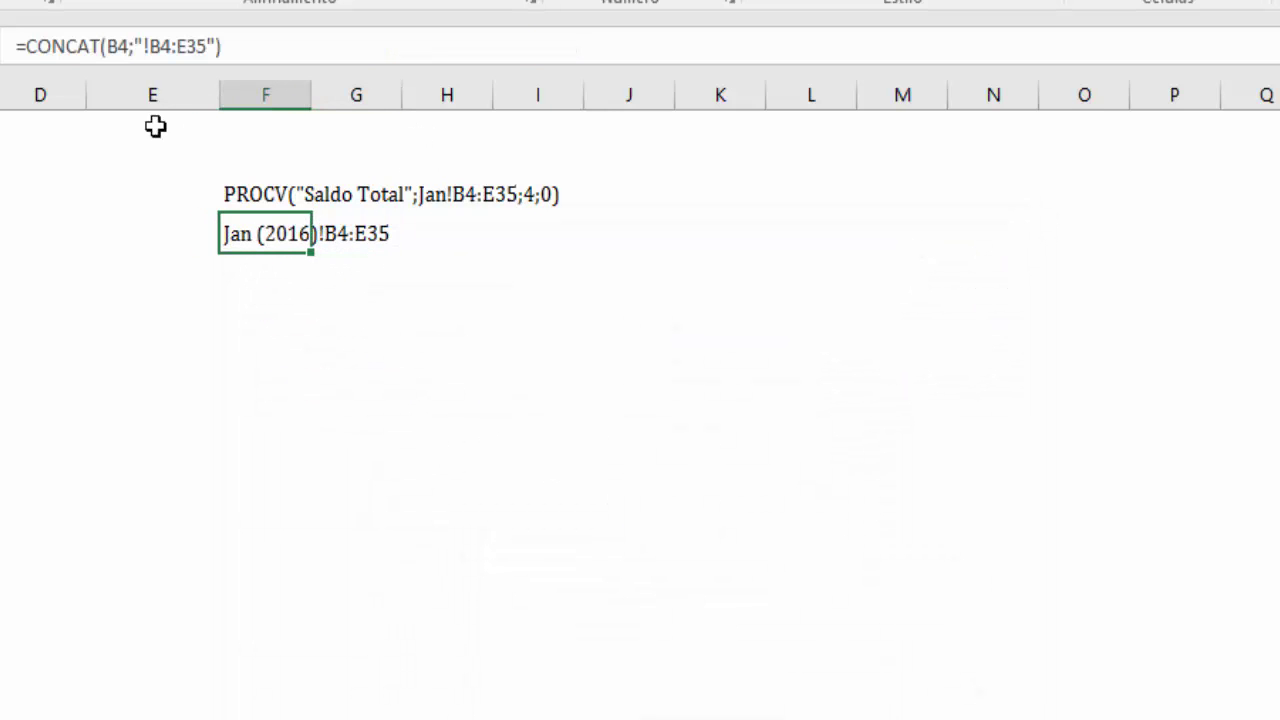
pyautogui.click(0, 47)
pyautogui.click(402, 357)
pyautogui.moveTo(400, 352); pyautogui.dragTo(335, 352)
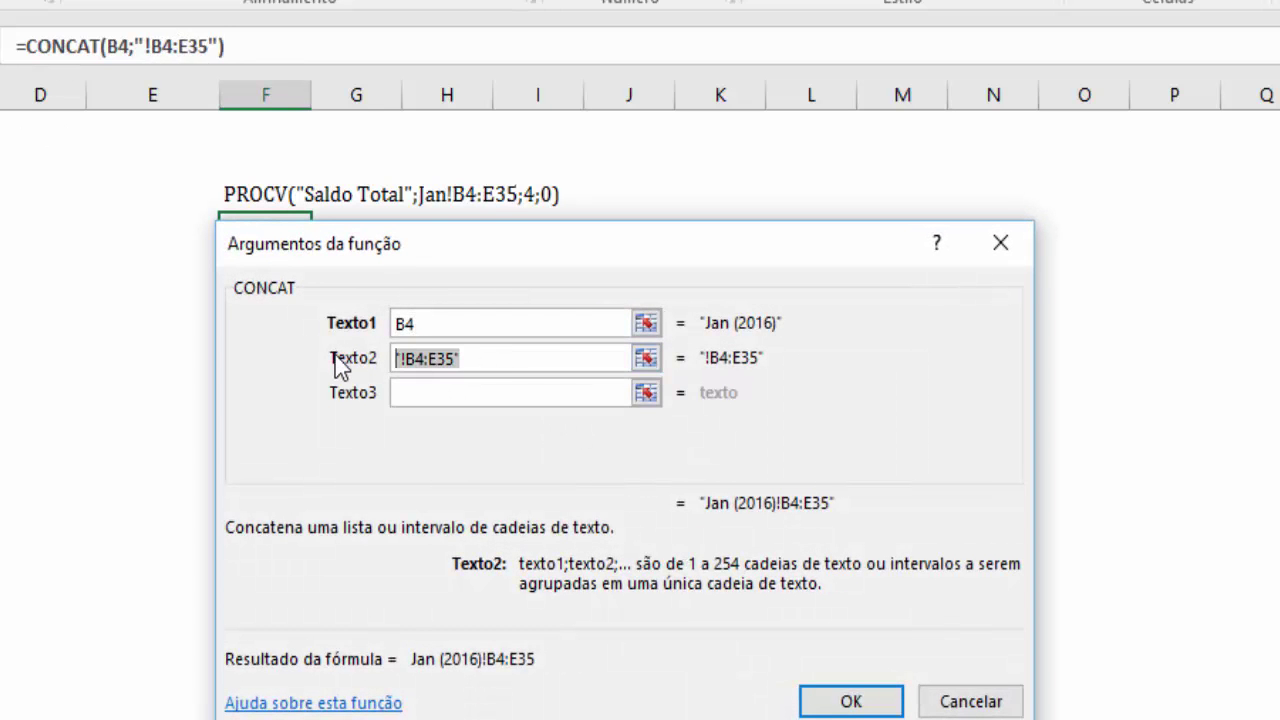
pyautogui.hotkey('ctrl', 'x')
pyautogui.click(457, 392)
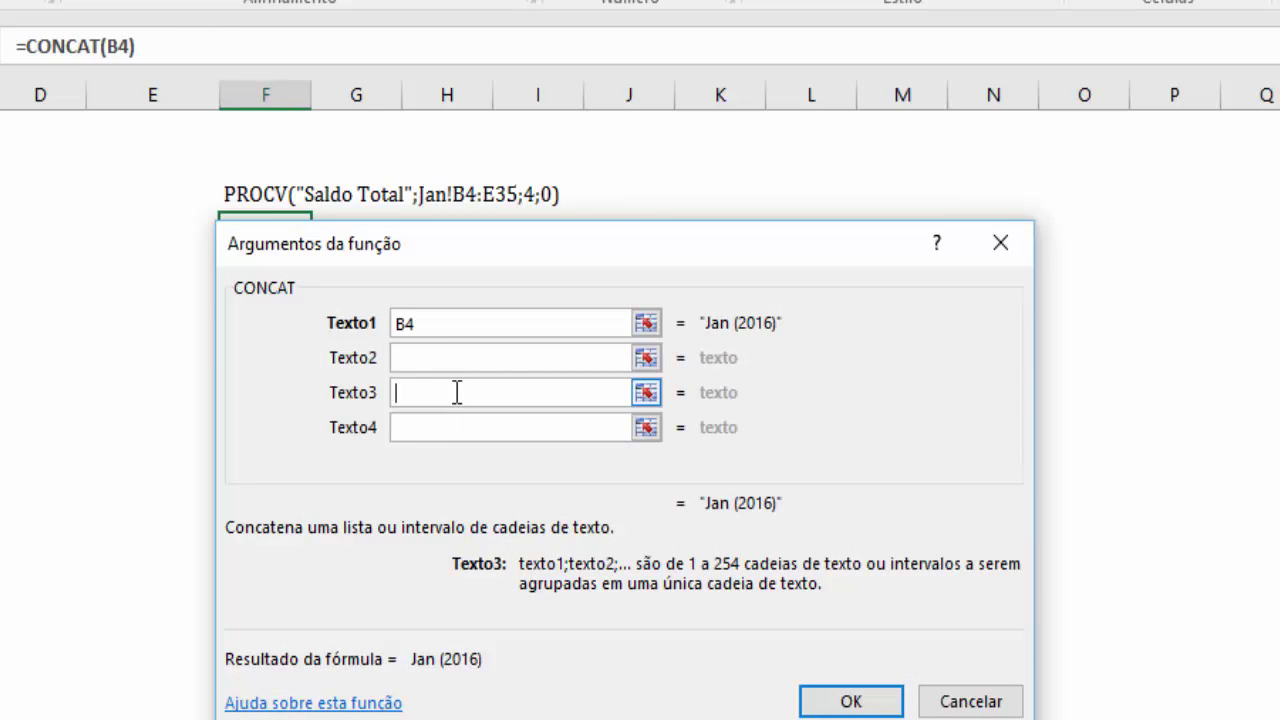
pyautogui.hotkey('ctrl', 'v')
# Step: Move the B4 reference from Texto1 to Texto2 in F4's CONCAT arguments
pyautogui.moveTo(434, 323); pyautogui.dragTo(380, 333)
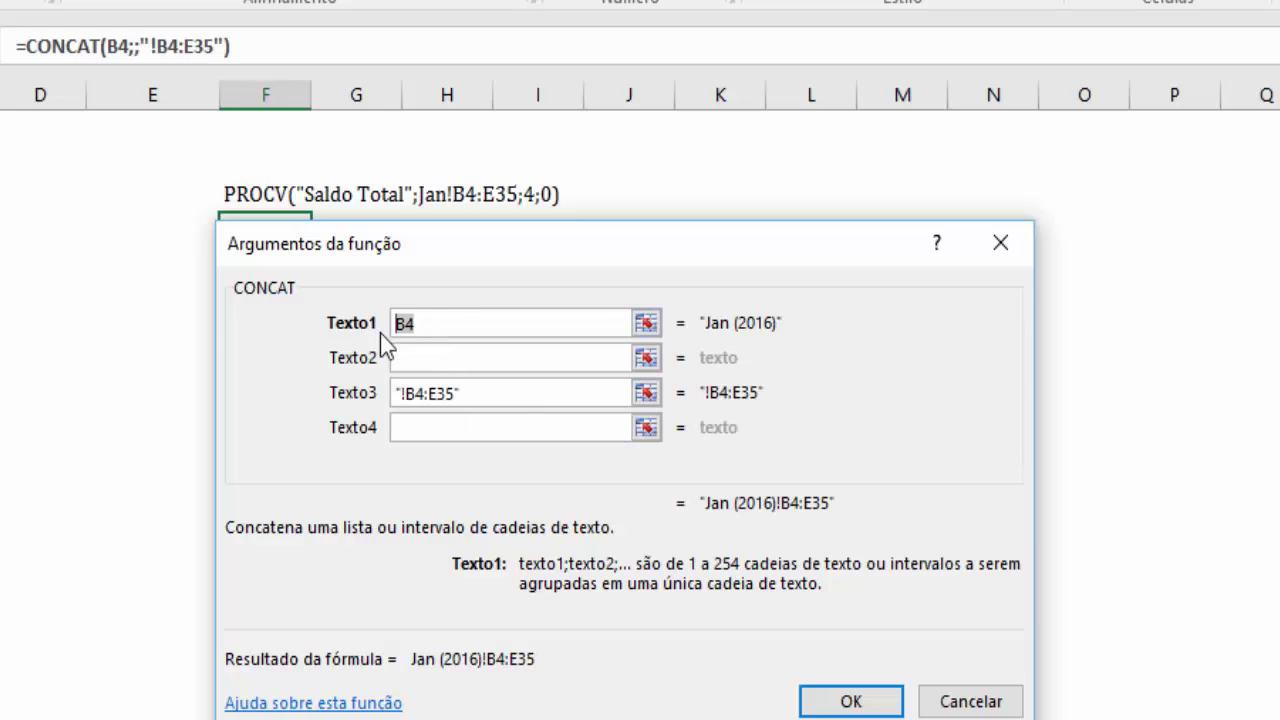
pyautogui.press('Delete')
pyautogui.click(460, 361)
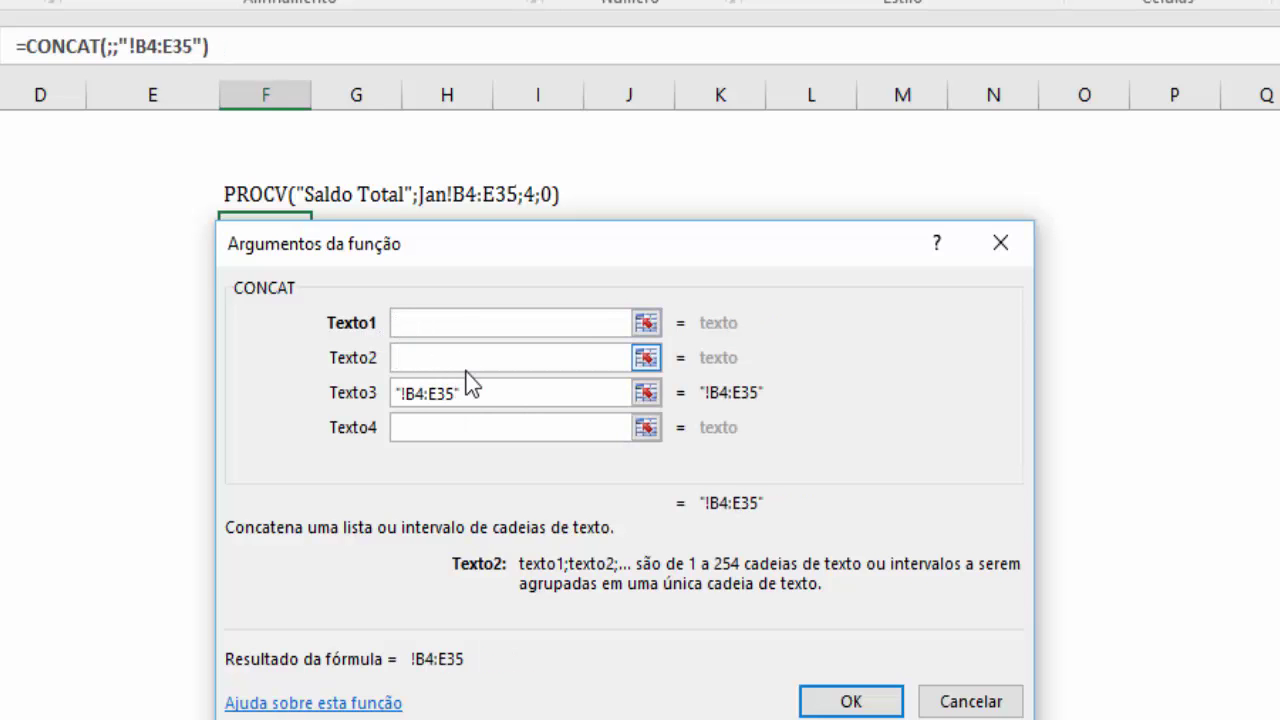
pyautogui.hotkey('ctrl', 'v')
# Step: Set Texto1 of F4's CONCAT to "'" and Texto3 to "'!B4:E35", and enlarge the cell's text
pyautogui.click(448, 326)
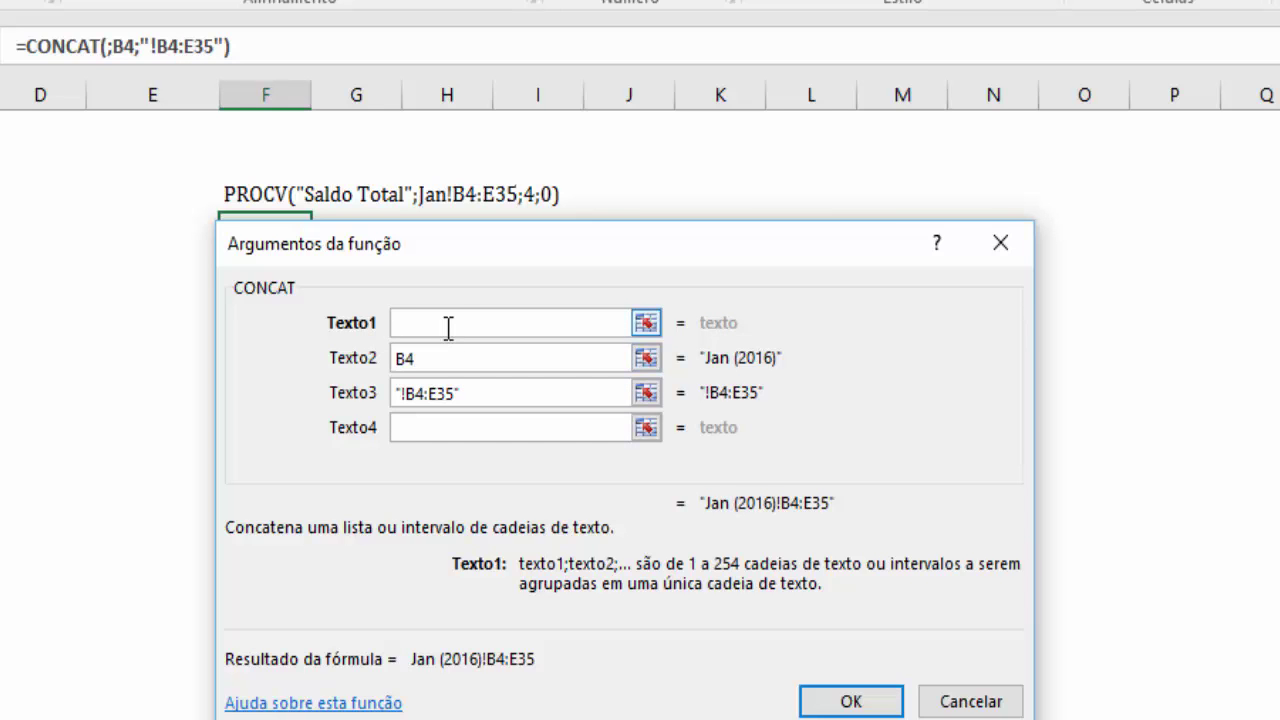
pyautogui.write('""')
pyautogui.click(423, 394)
pyautogui.click(402, 393)
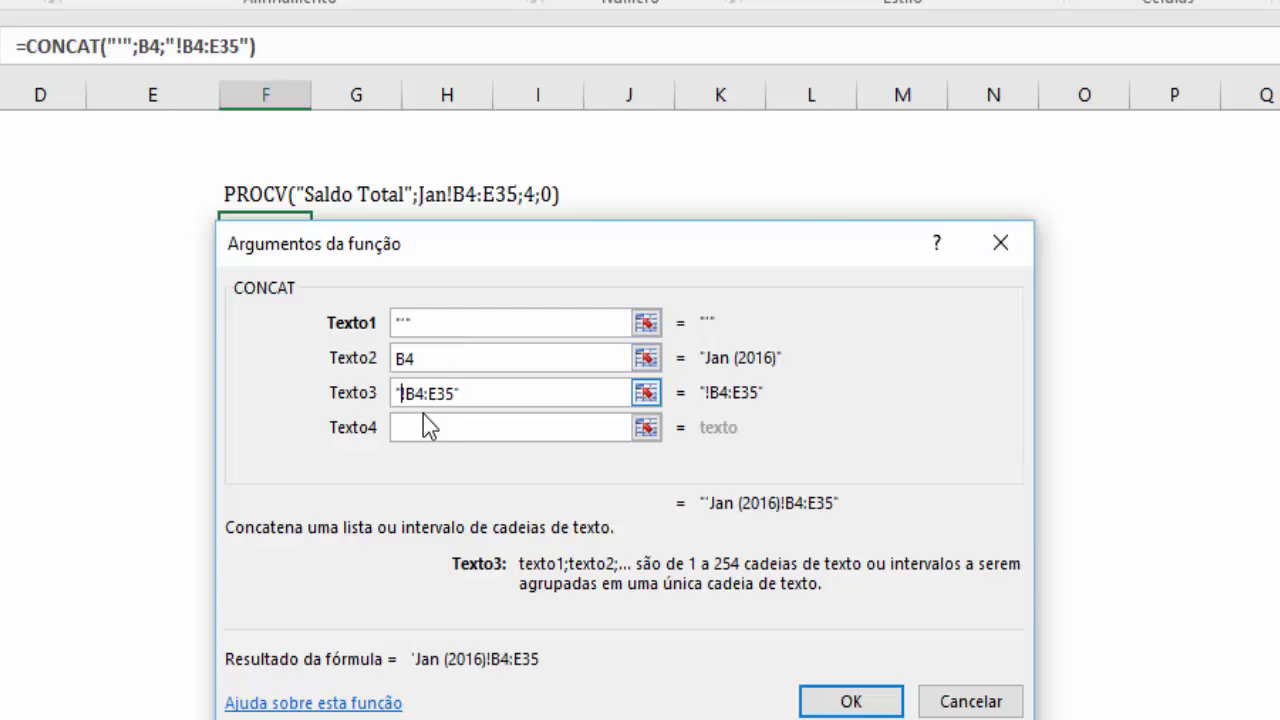
pyautogui.write("'")
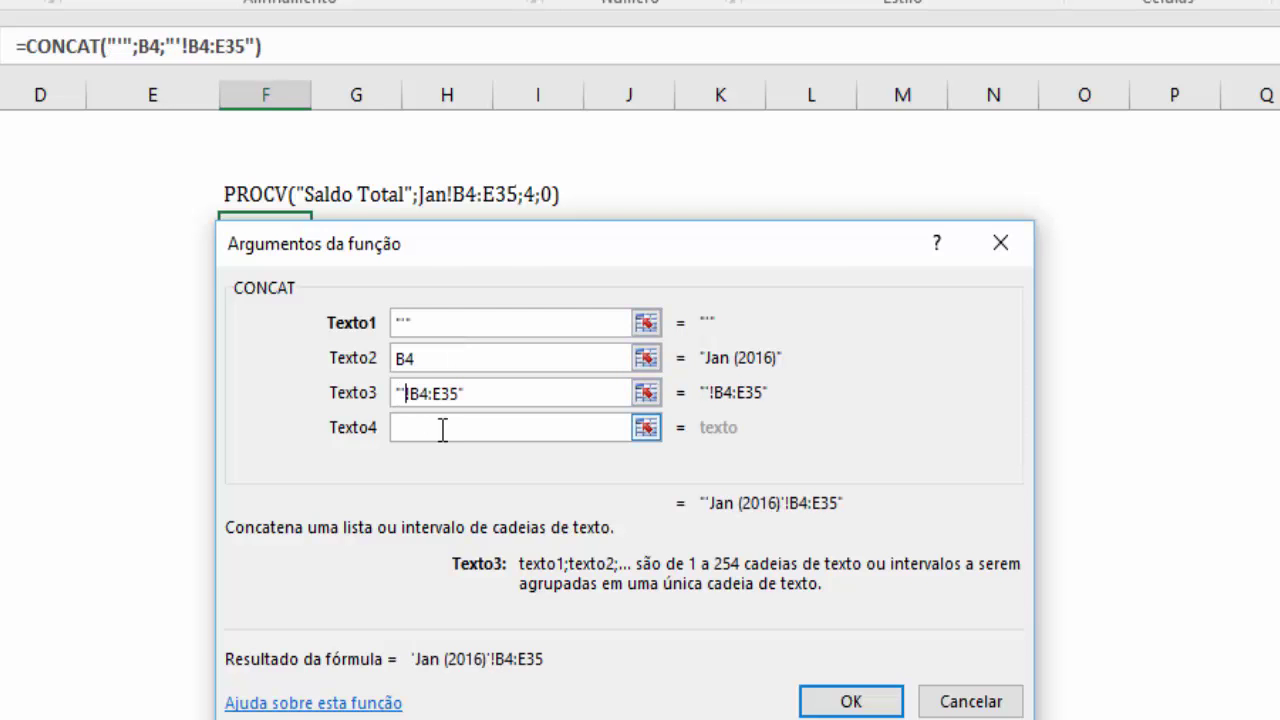
pyautogui.click(850, 702)
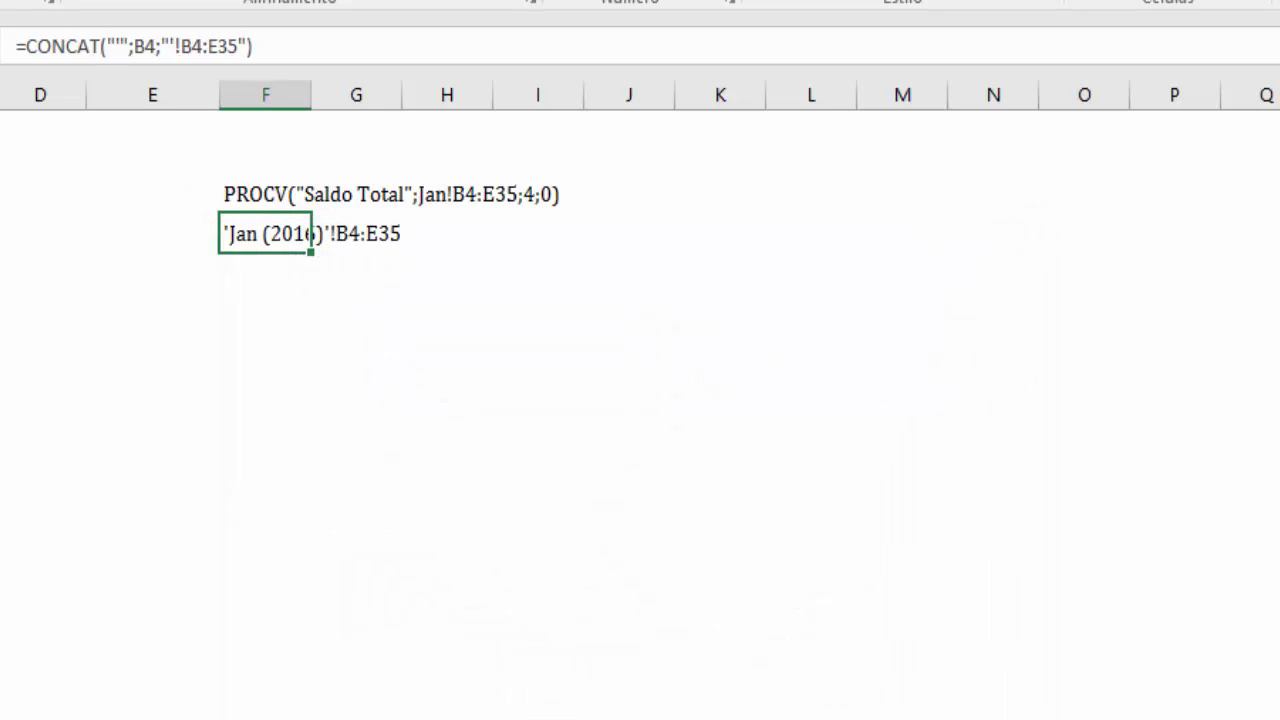
pyautogui.click(534, 437)
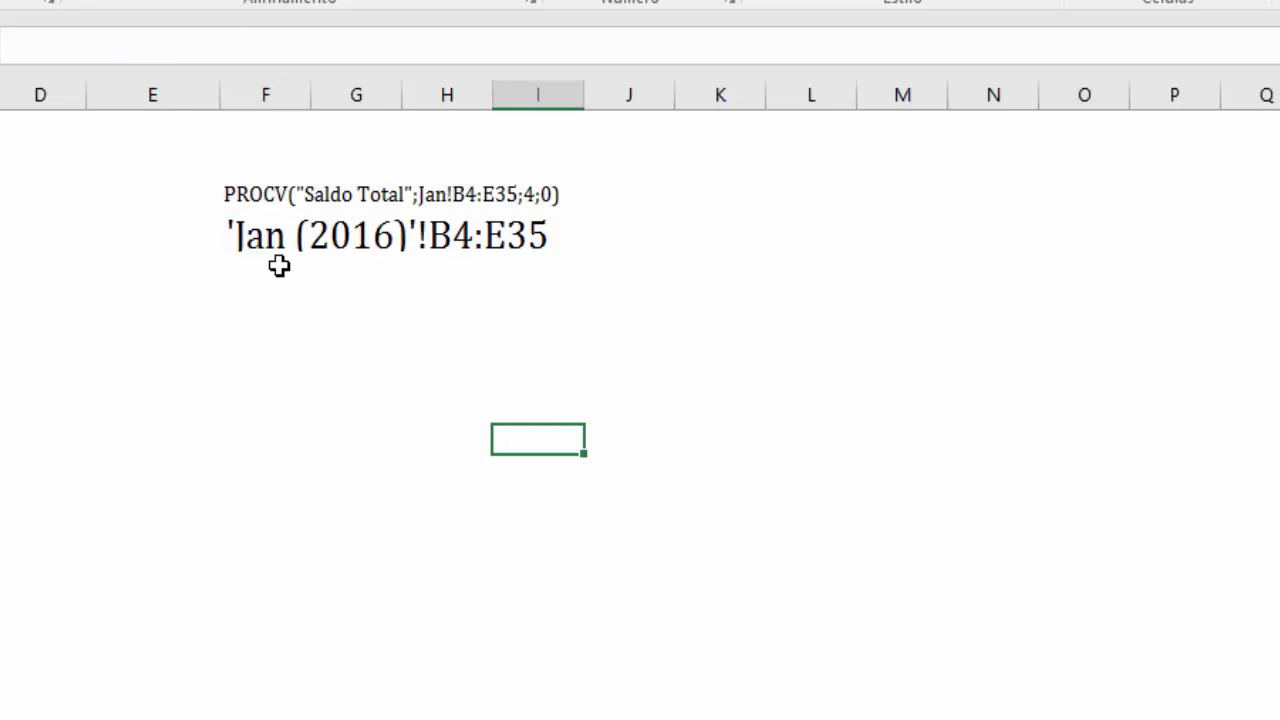
pyautogui.click(266, 243)
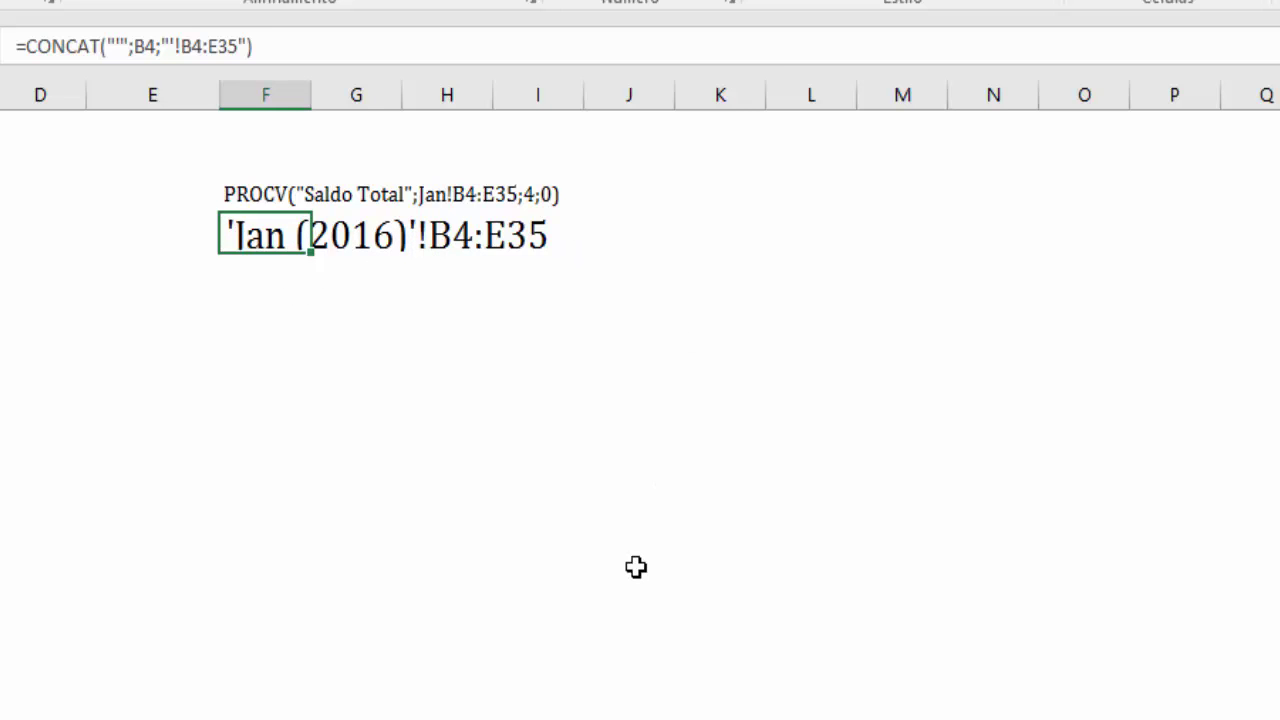
# Step: Set the month in B4 to Fev to test the Saldo Total lookup
pyautogui.click(95, 299)
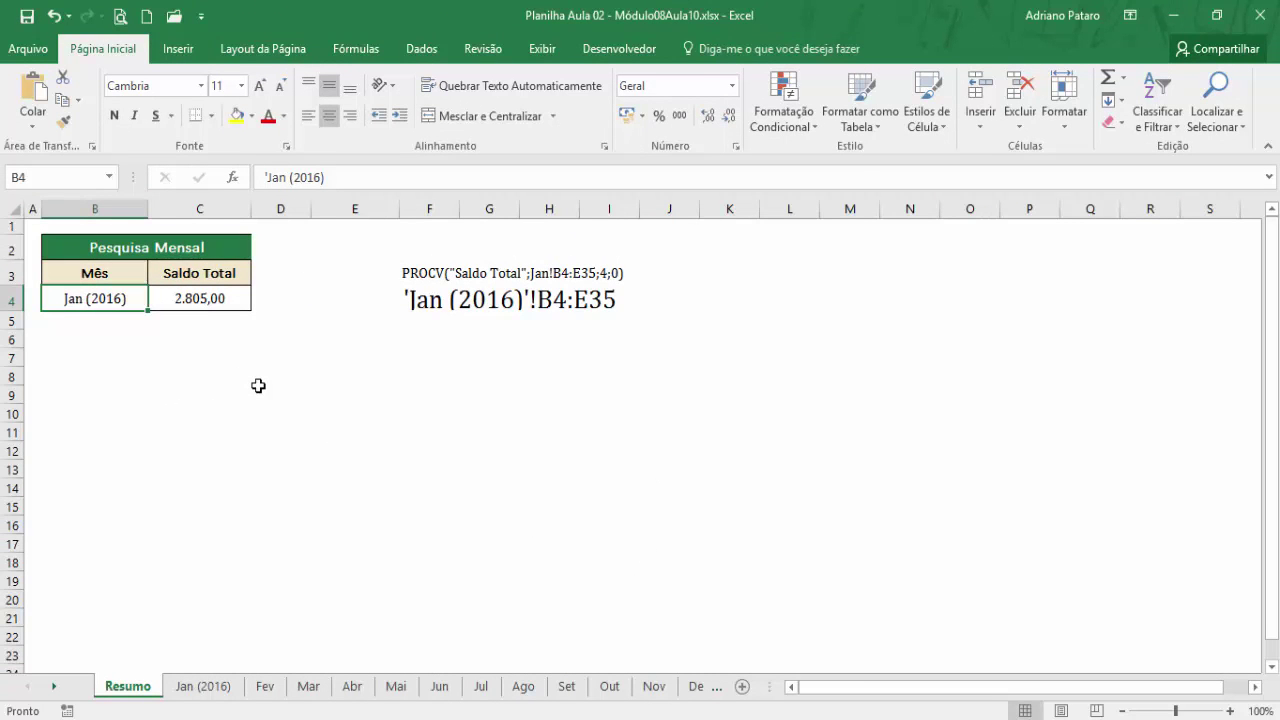
pyautogui.write('Fev')
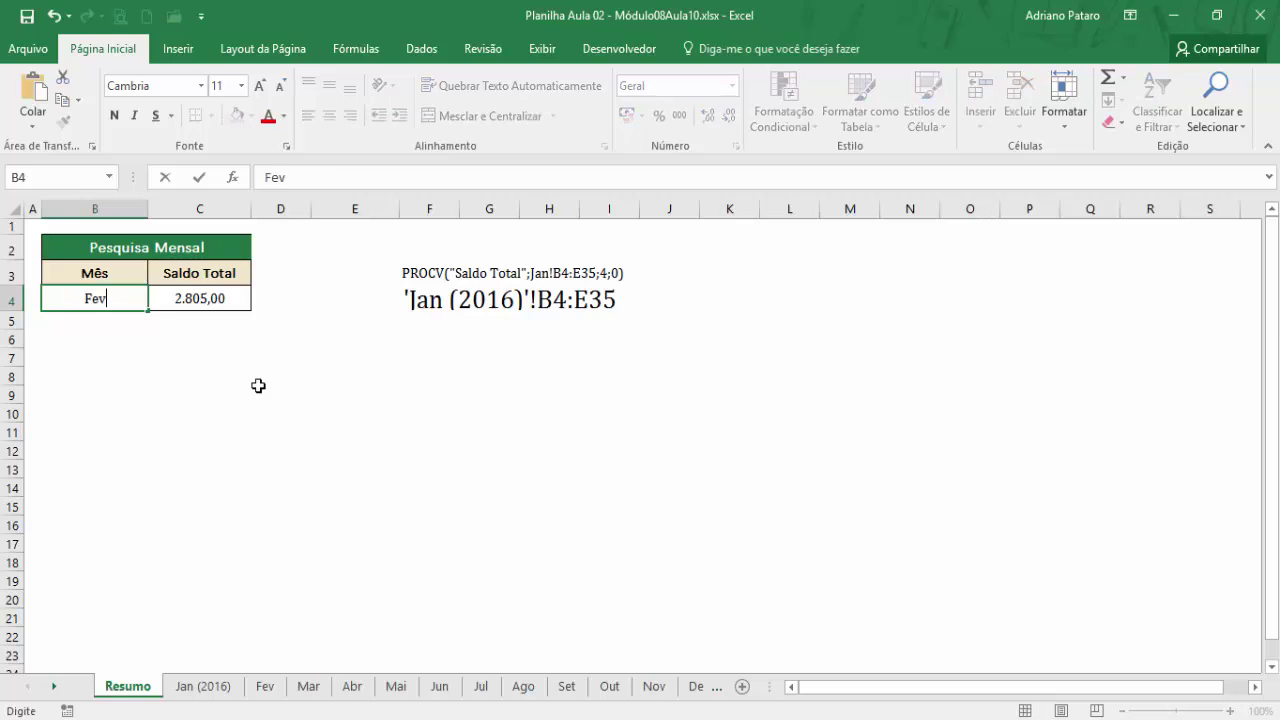
pyautogui.press('Return')
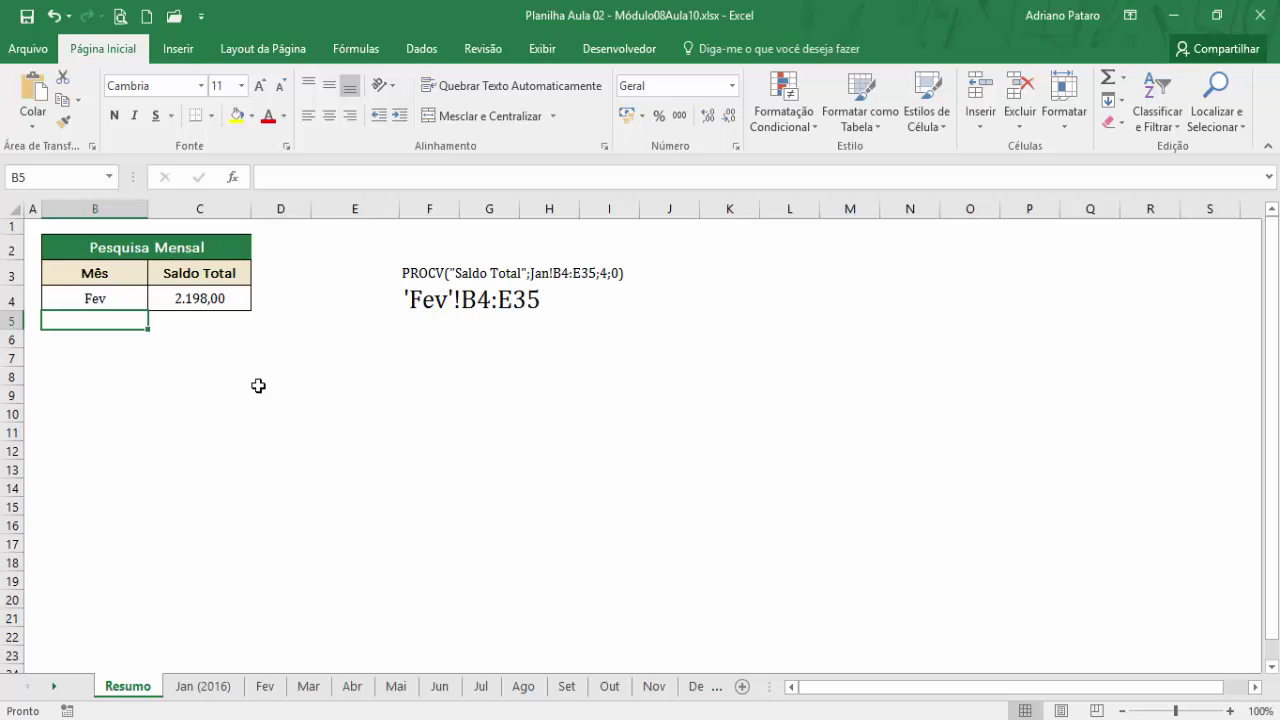
# Step: Set the month in B4 to Dez
pyautogui.click(104, 302)
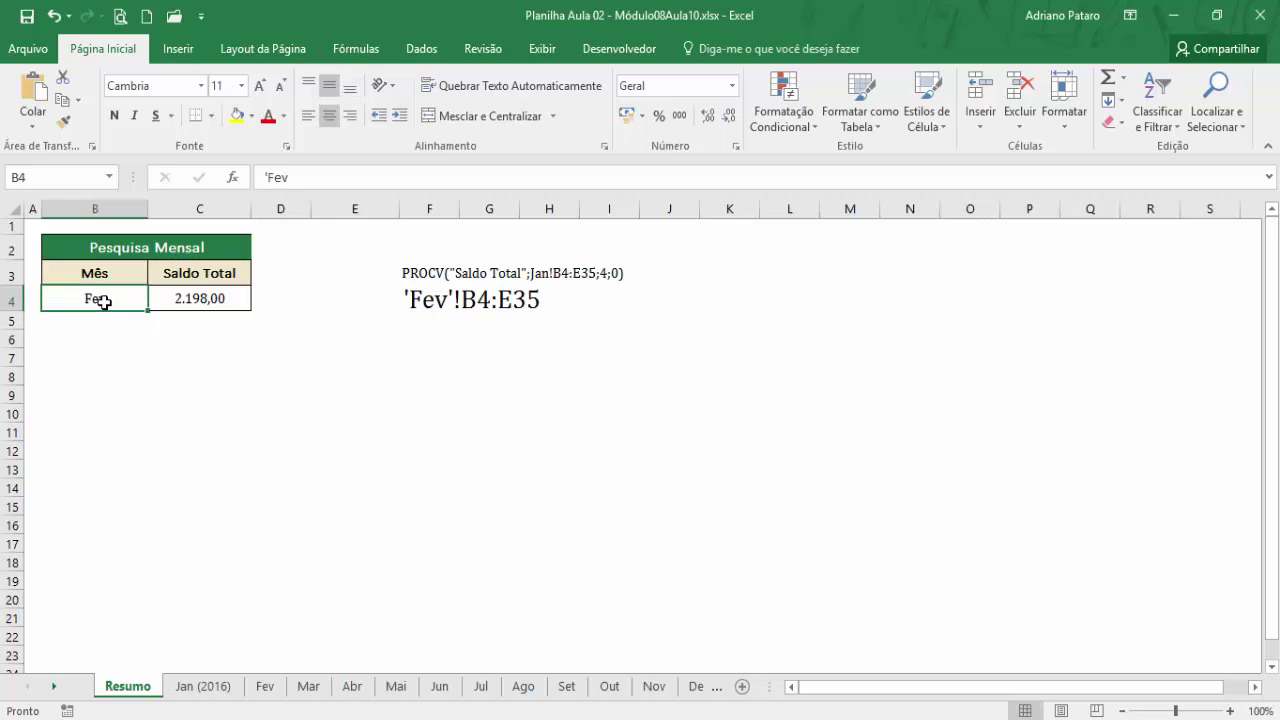
pyautogui.write('De')
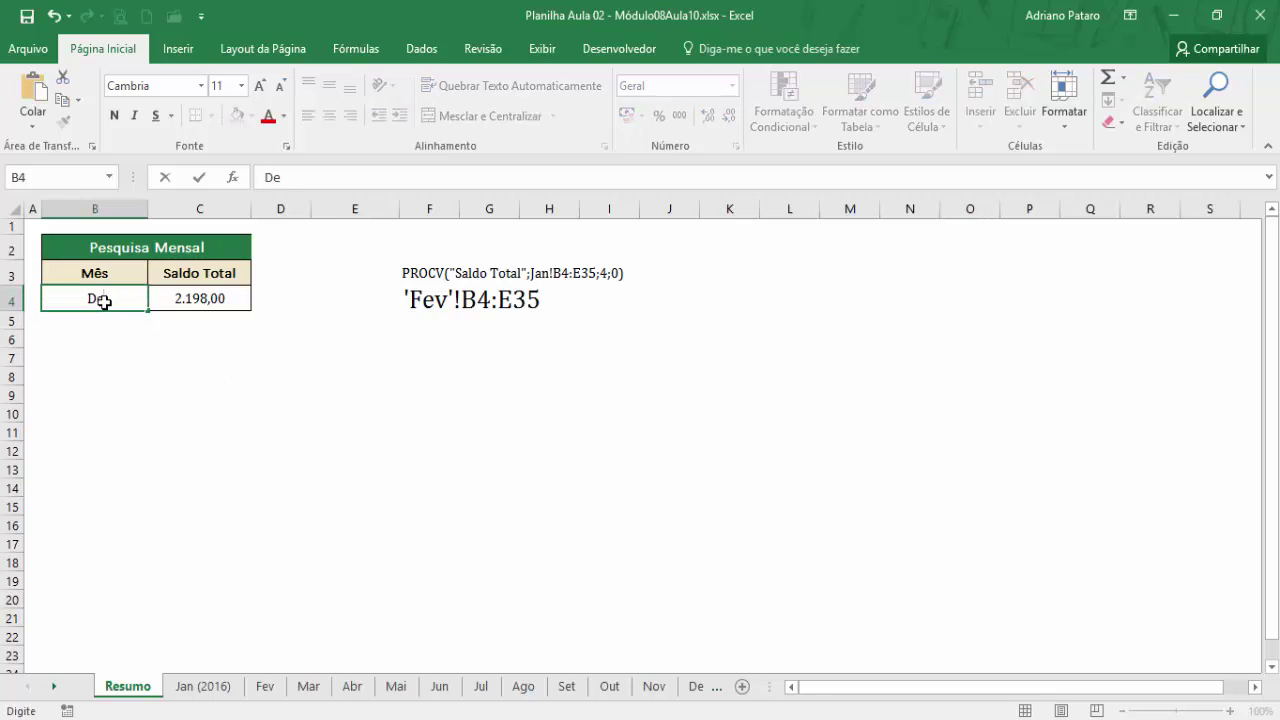
pyautogui.write('x')
pyautogui.press('Return')
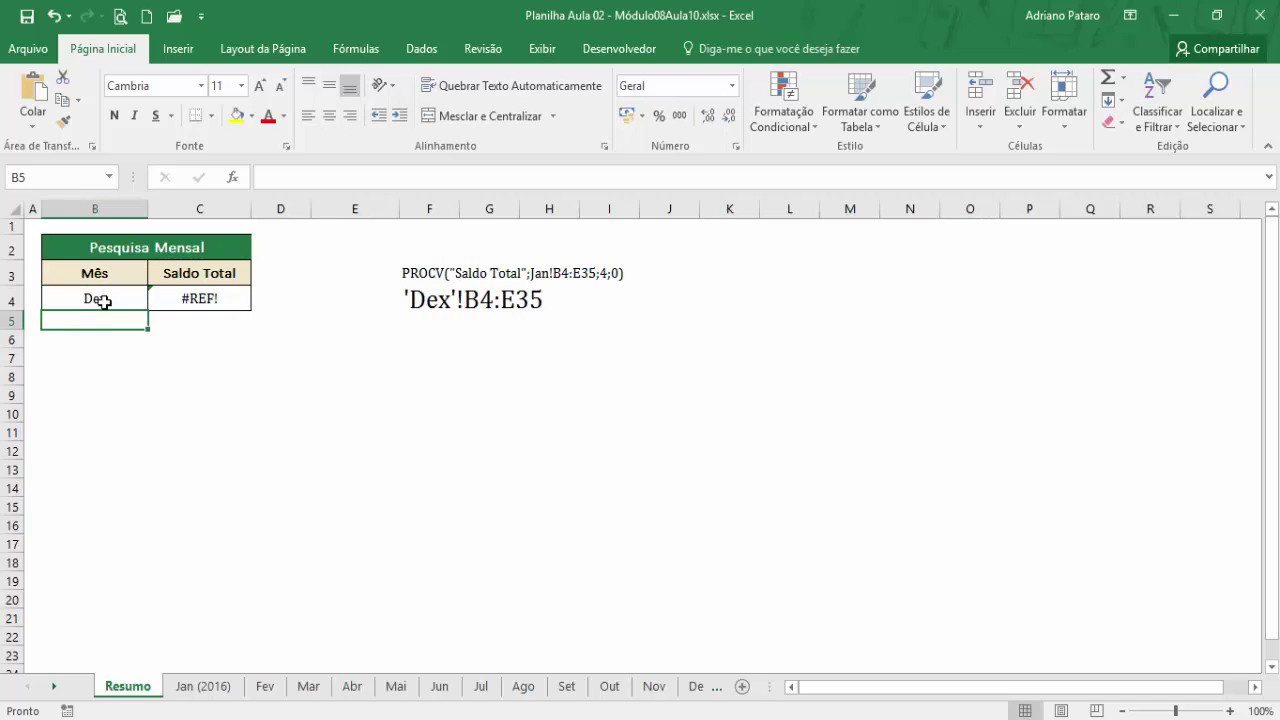
pyautogui.click(104, 301)
pyautogui.doubleClick(118, 303)
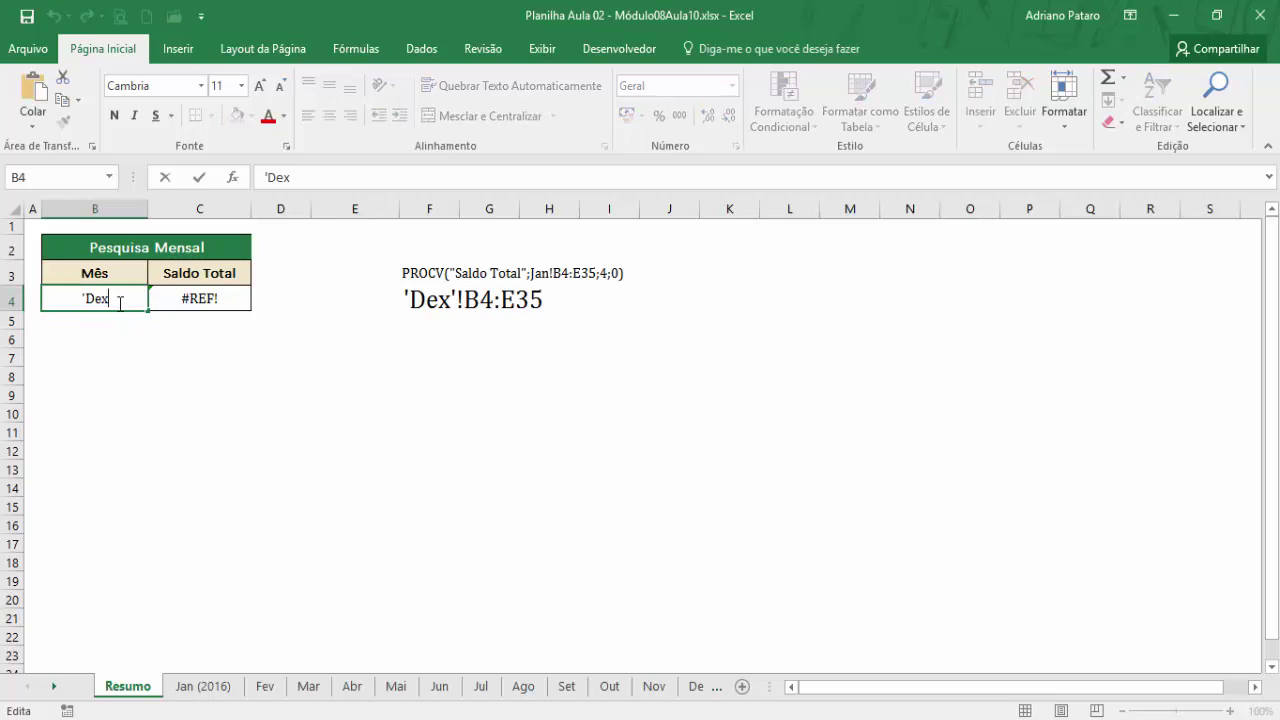
pyautogui.write('z')
pyautogui.press('Return')
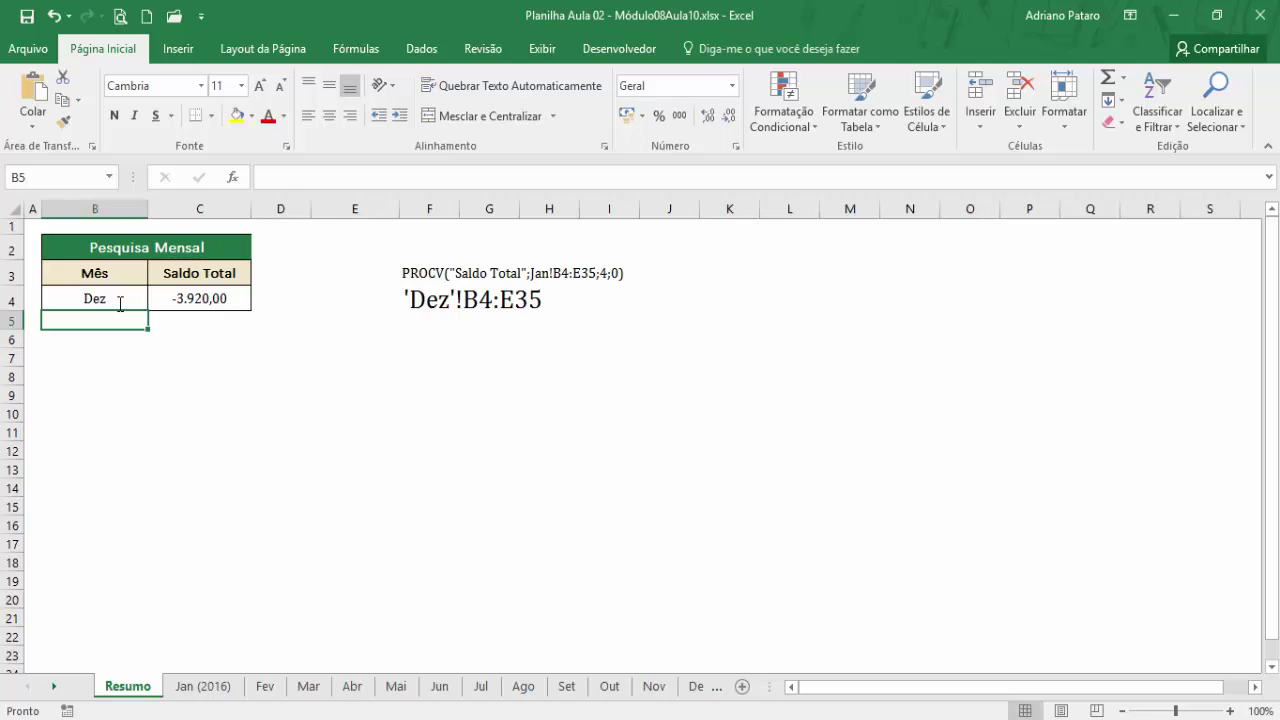
# Step: Examine the lookup formula in C4 and browse the month sheets from Jan (2016) to Jun, returning to Resumo
pyautogui.click(122, 299)
pyautogui.click(182, 299)
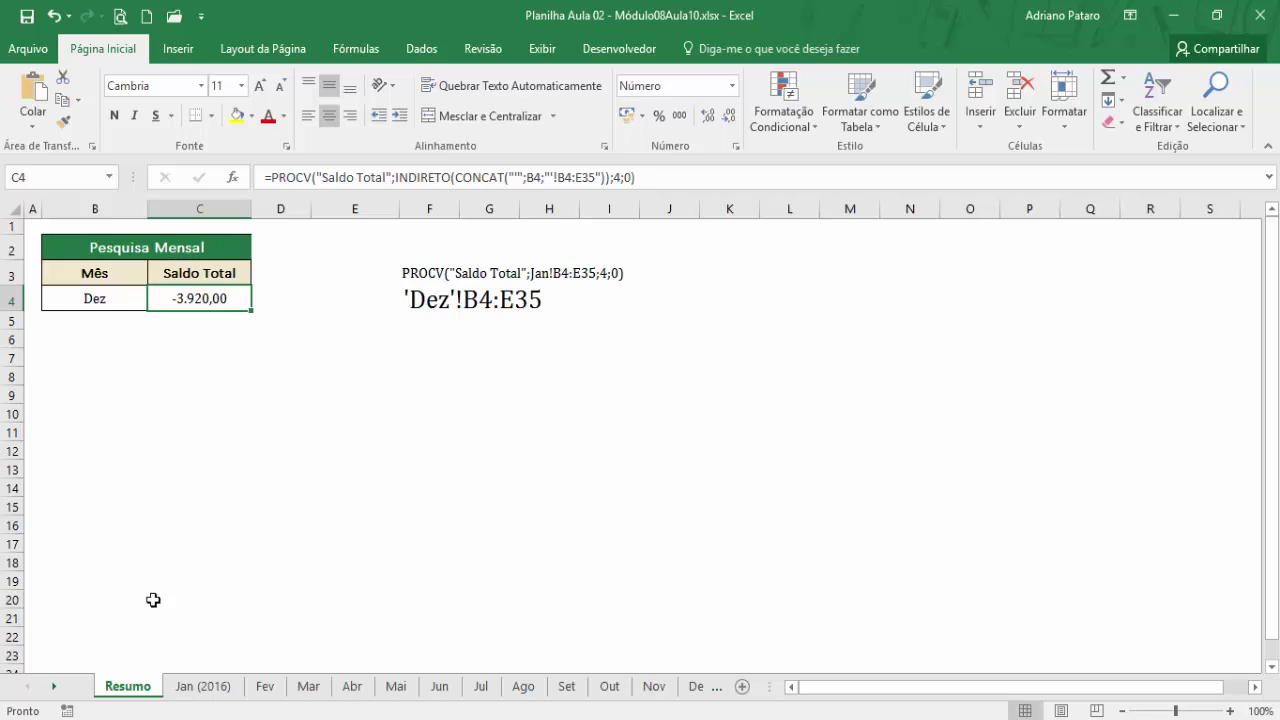
pyautogui.click(186, 688)
pyautogui.click(265, 687)
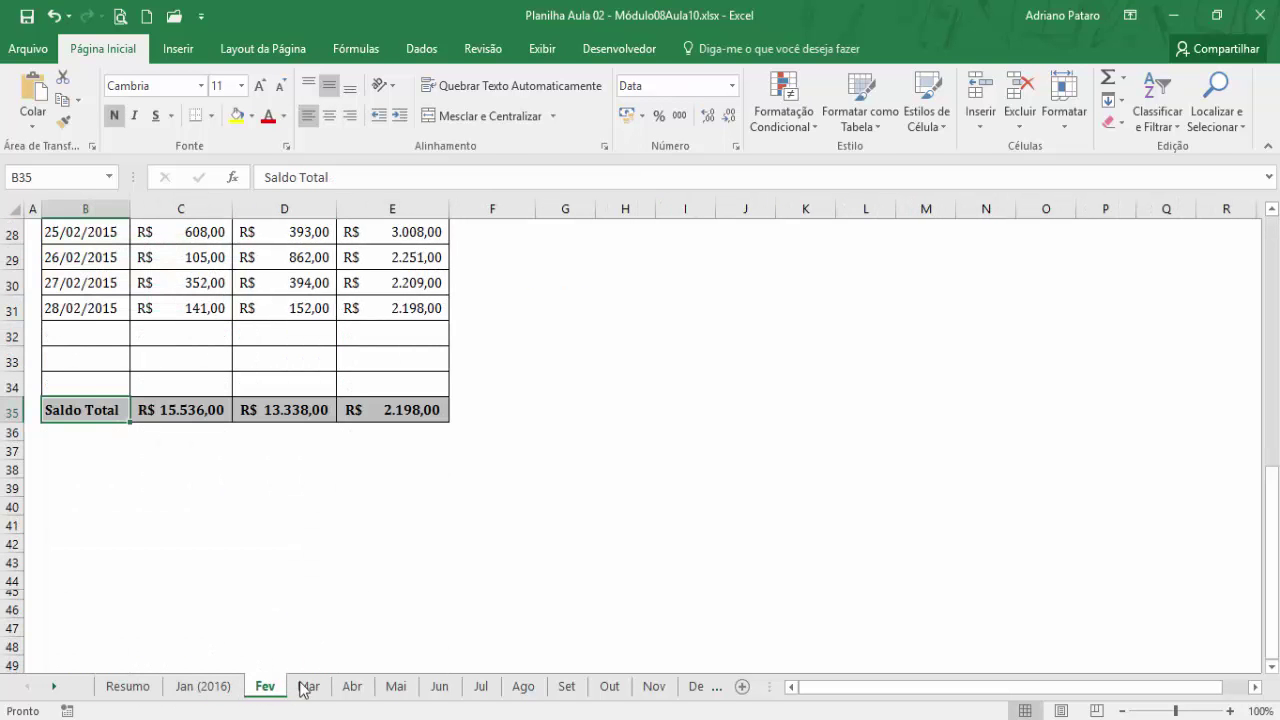
pyautogui.click(308, 687)
pyautogui.click(352, 687)
pyautogui.click(396, 686)
pyautogui.click(440, 687)
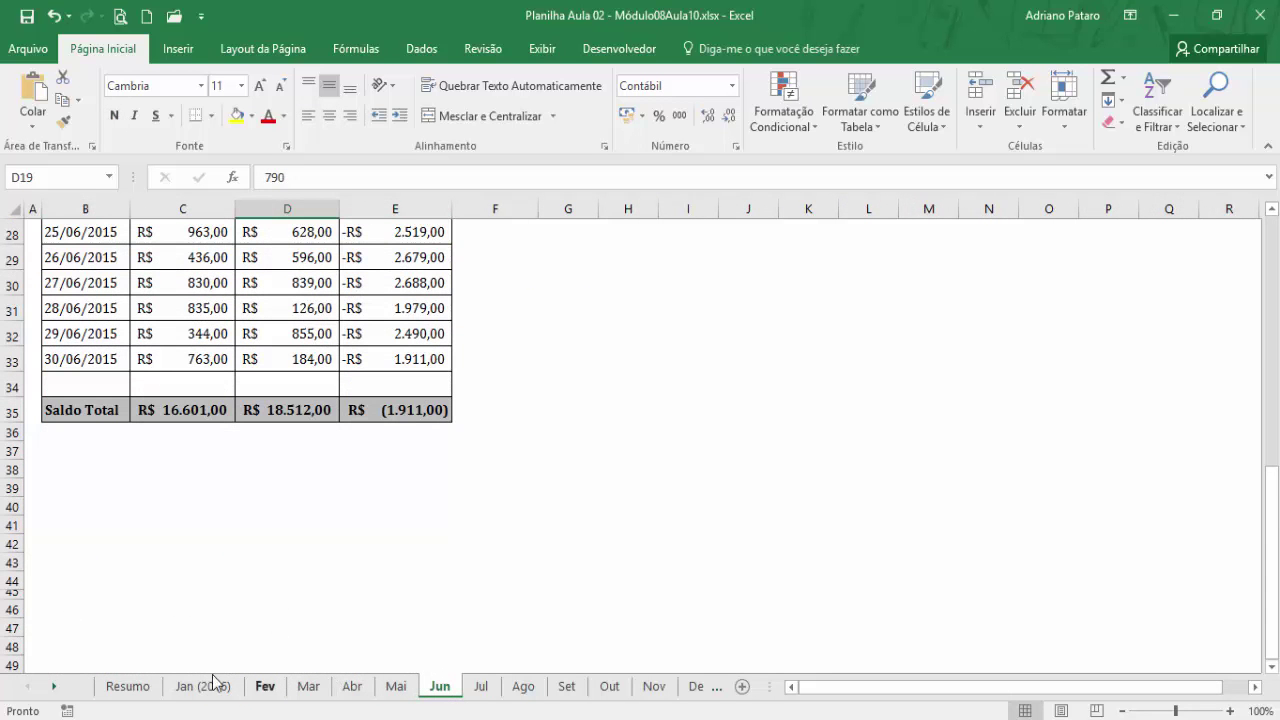
pyautogui.click(145, 687)
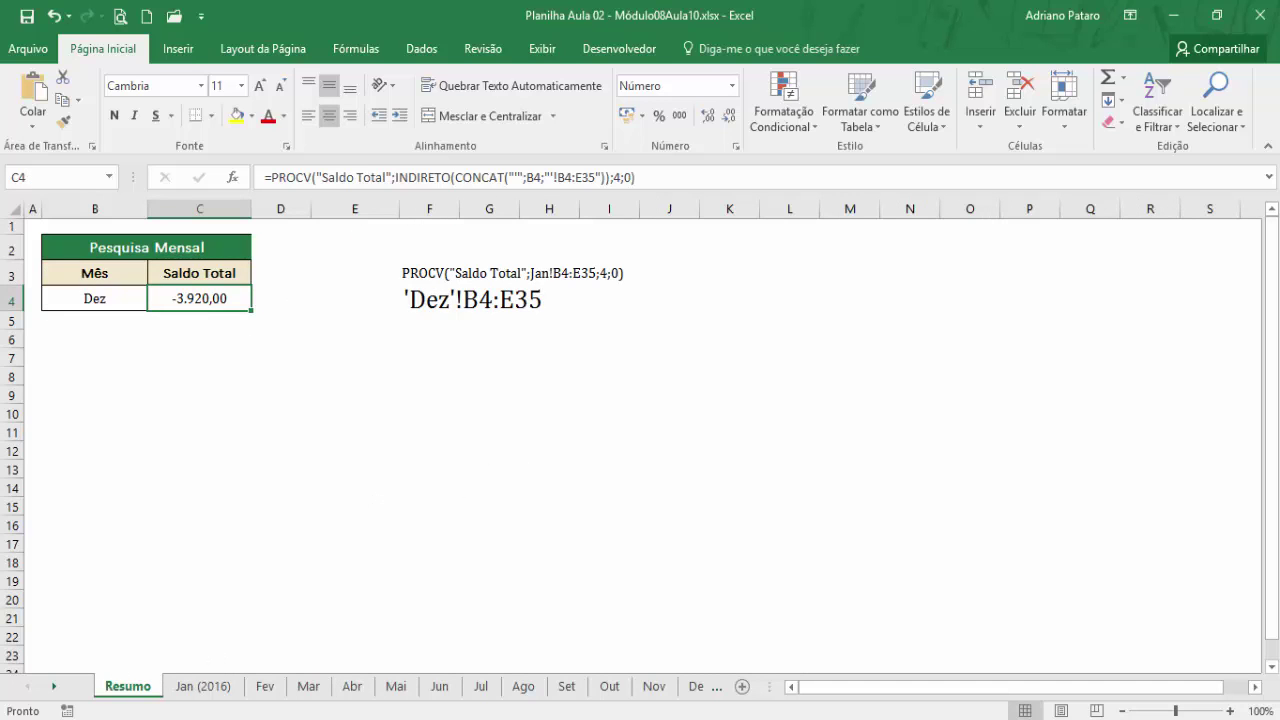
# Step: Save and close the workbook Planilha Aula 02 - Módulo08Aula10.xlsx
pyautogui.click(185, 719)
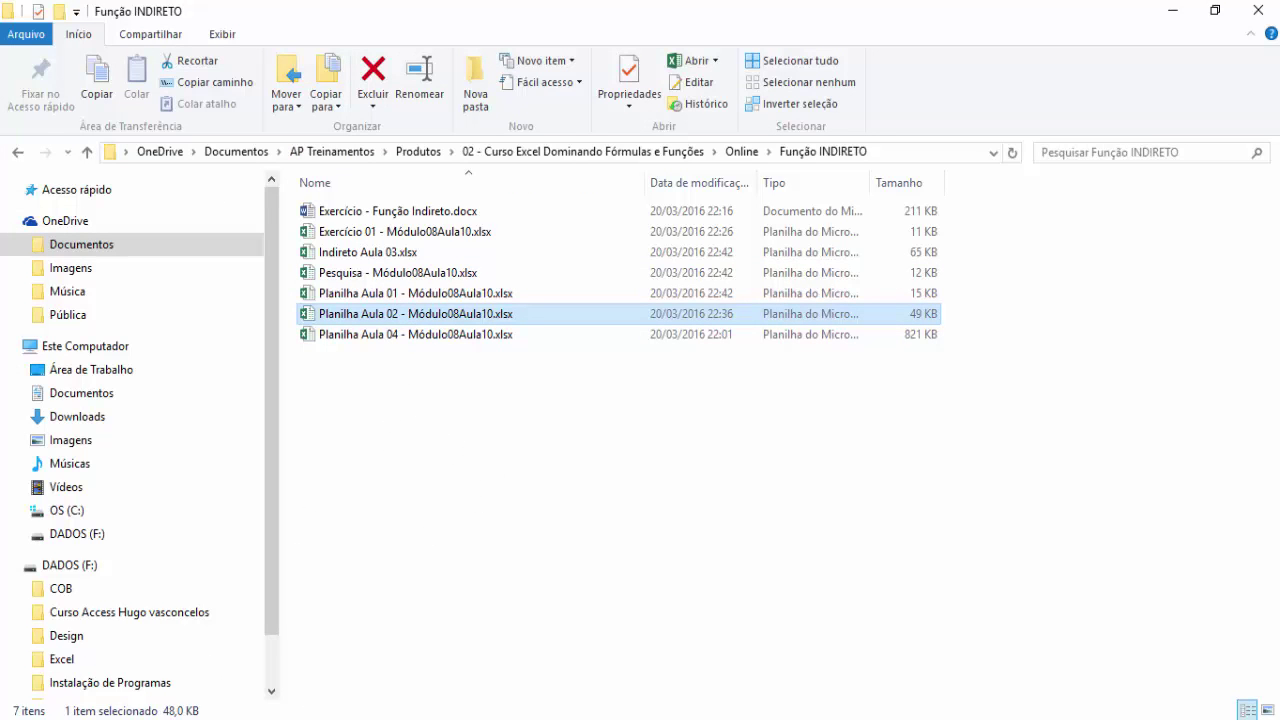
pyautogui.click(260, 719)
pyautogui.click(371, 643)
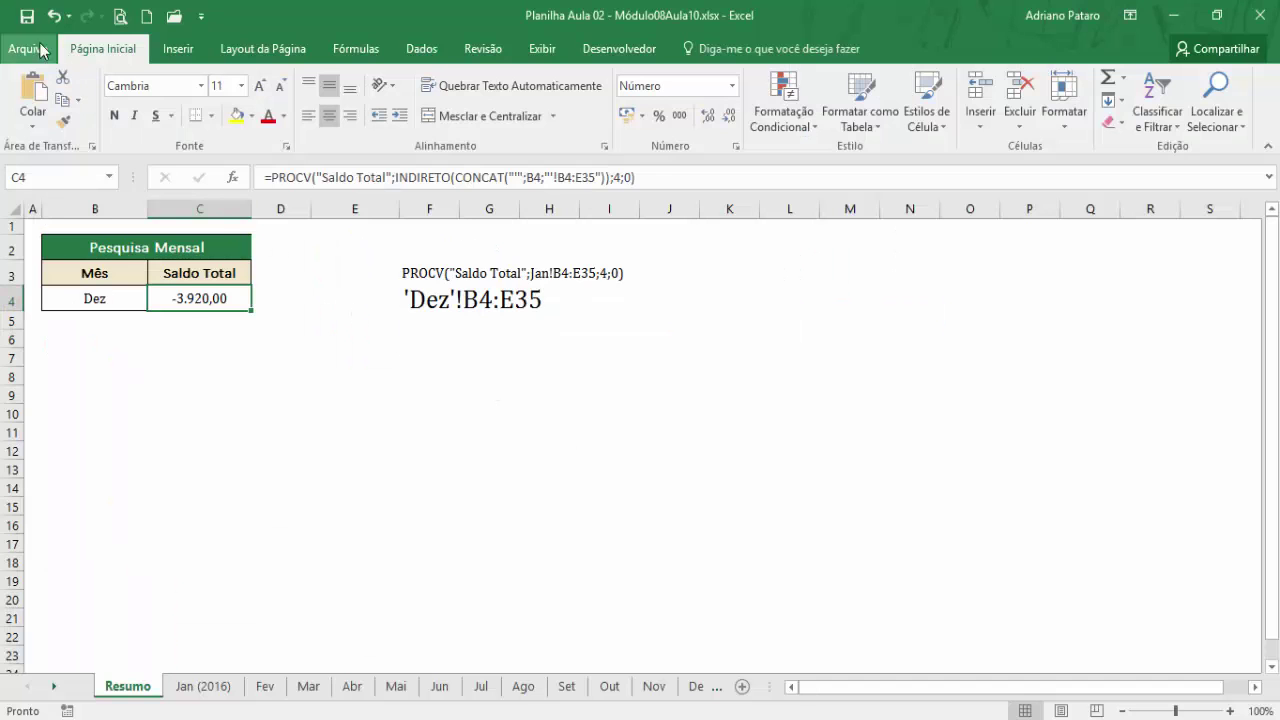
pyautogui.click(1260, 30)
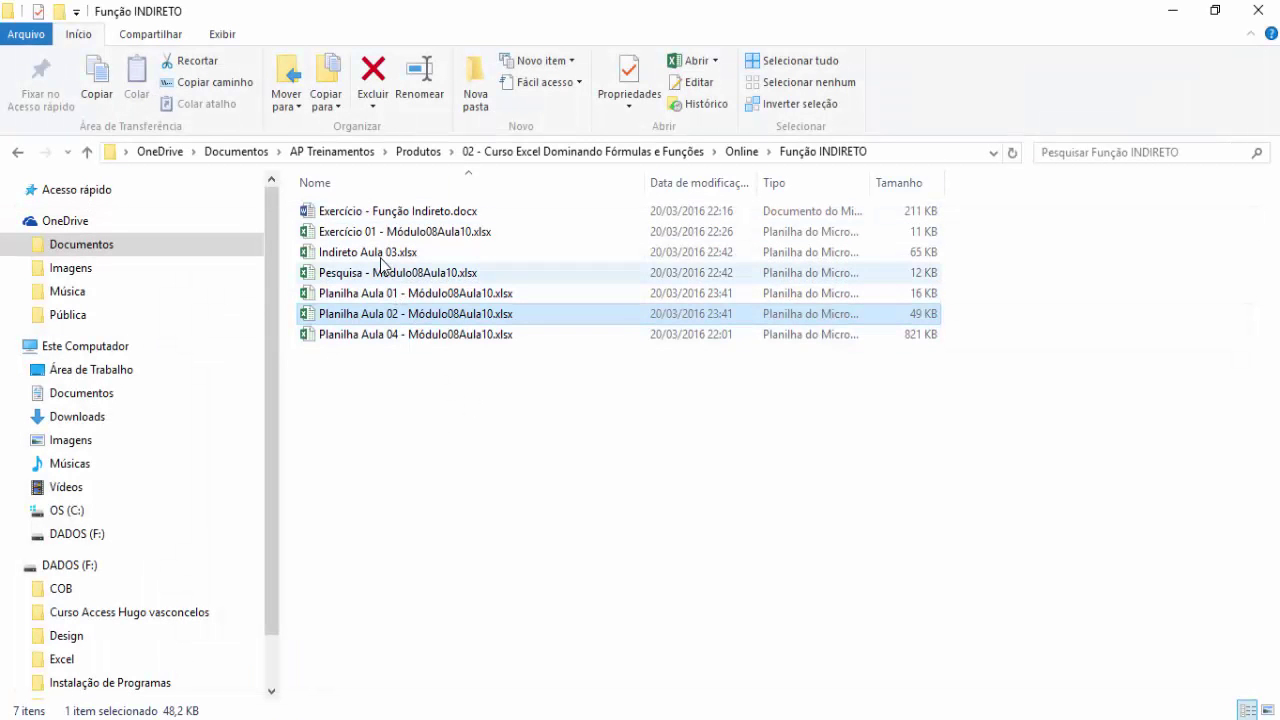
# Step: Open the workbook Indireto Aula 03.xlsx and switch to the Pesquisa - Módulo08Aula10.xlsx workbook
pyautogui.click(375, 252)
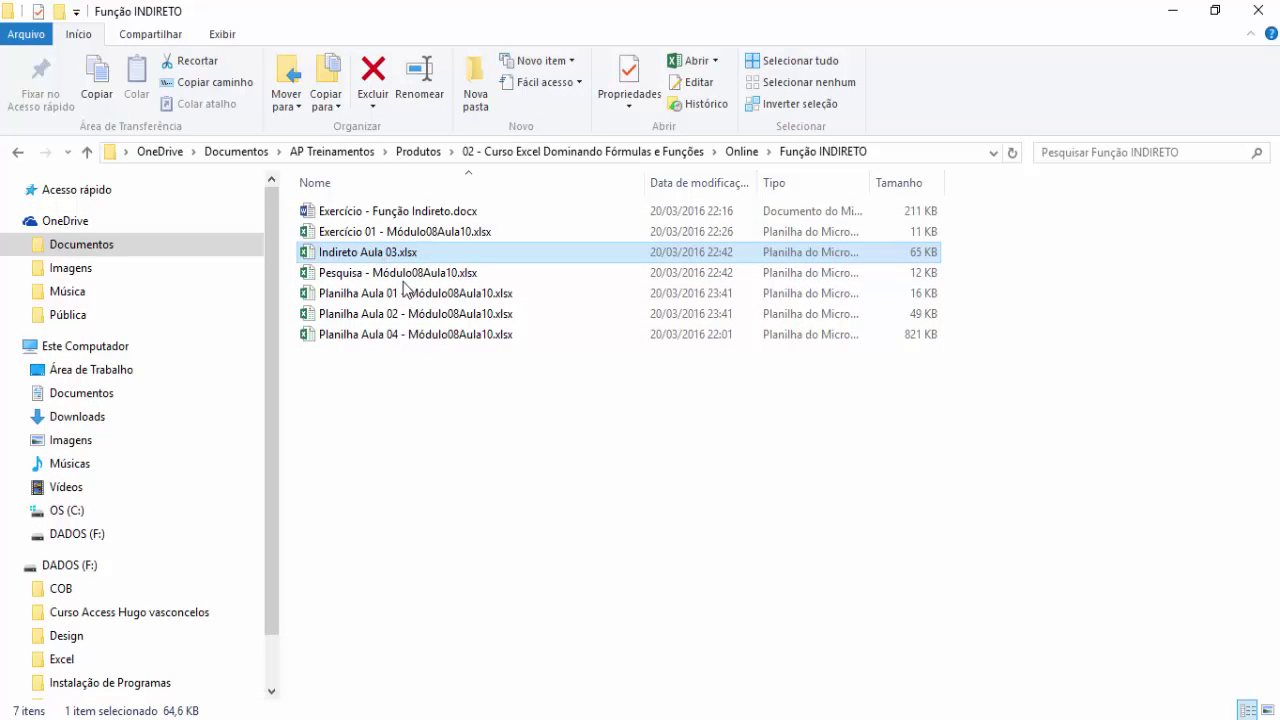
pyautogui.doubleClick(385, 253)
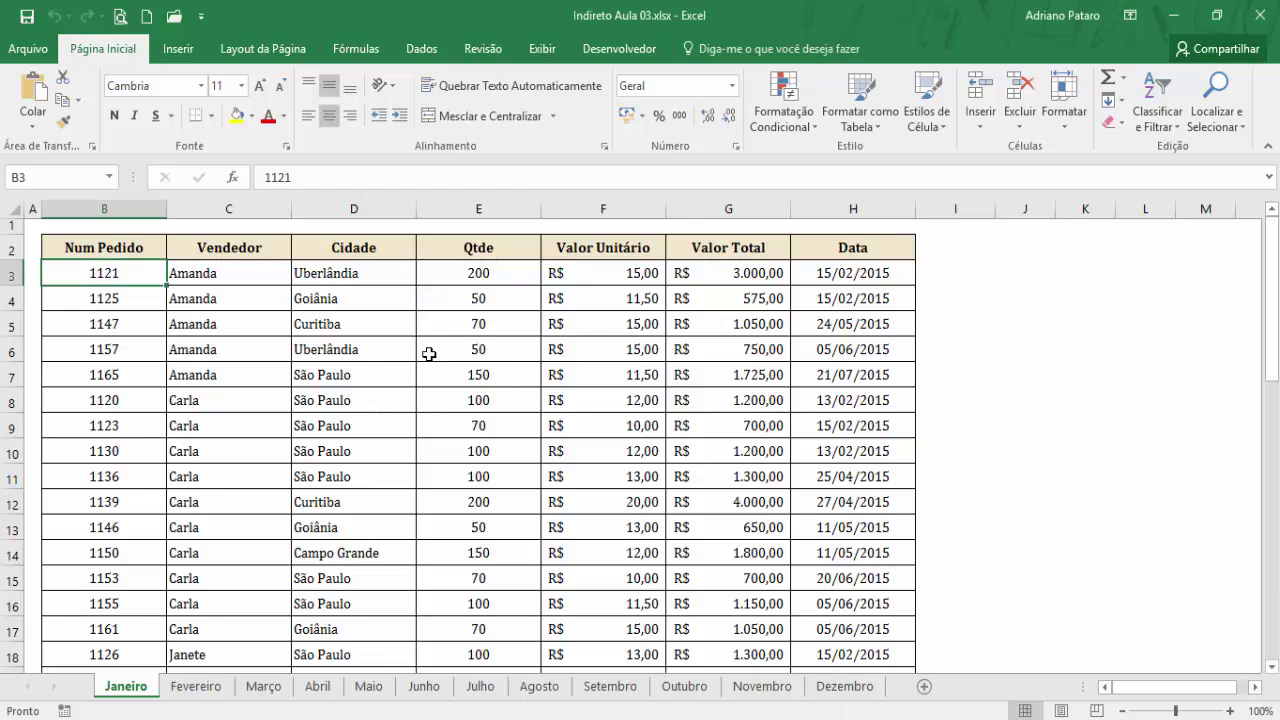
pyautogui.hotkey('alt', 'Tab')
pyautogui.hotkey('alt', 'Tab')
pyautogui.hotkey('alt', 'Tab')
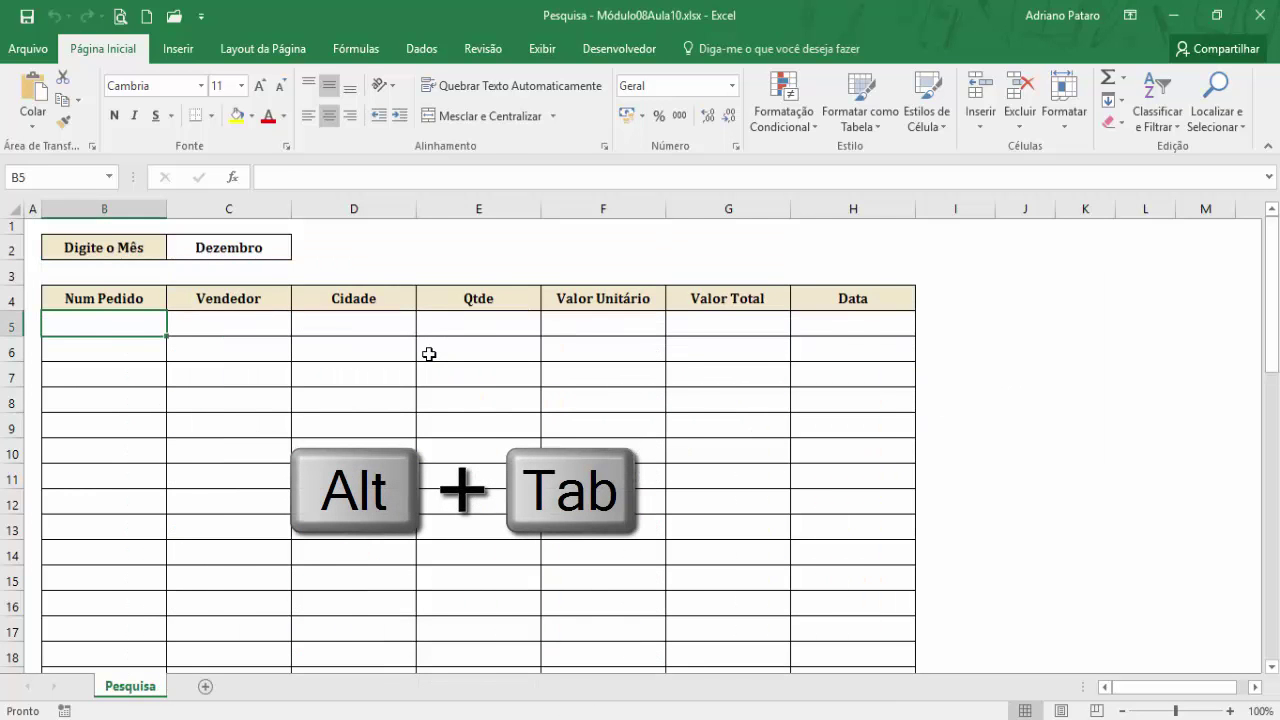
# Step: Compare the Janeiro order table in Indireto Aula 03.xlsx with the empty Pesquisa table, ending on the Pesquisa workbook
pyautogui.hotkey('alt', 'Tab')
pyautogui.hotkey('alt', 'Tab')
pyautogui.hotkey('alt', 'Tab')
pyautogui.hotkey('alt', 'Tab')
pyautogui.hotkey('alt', 'Tab')
pyautogui.hotkey('alt', 'Tab')
pyautogui.hotkey('alt', 'Tab')
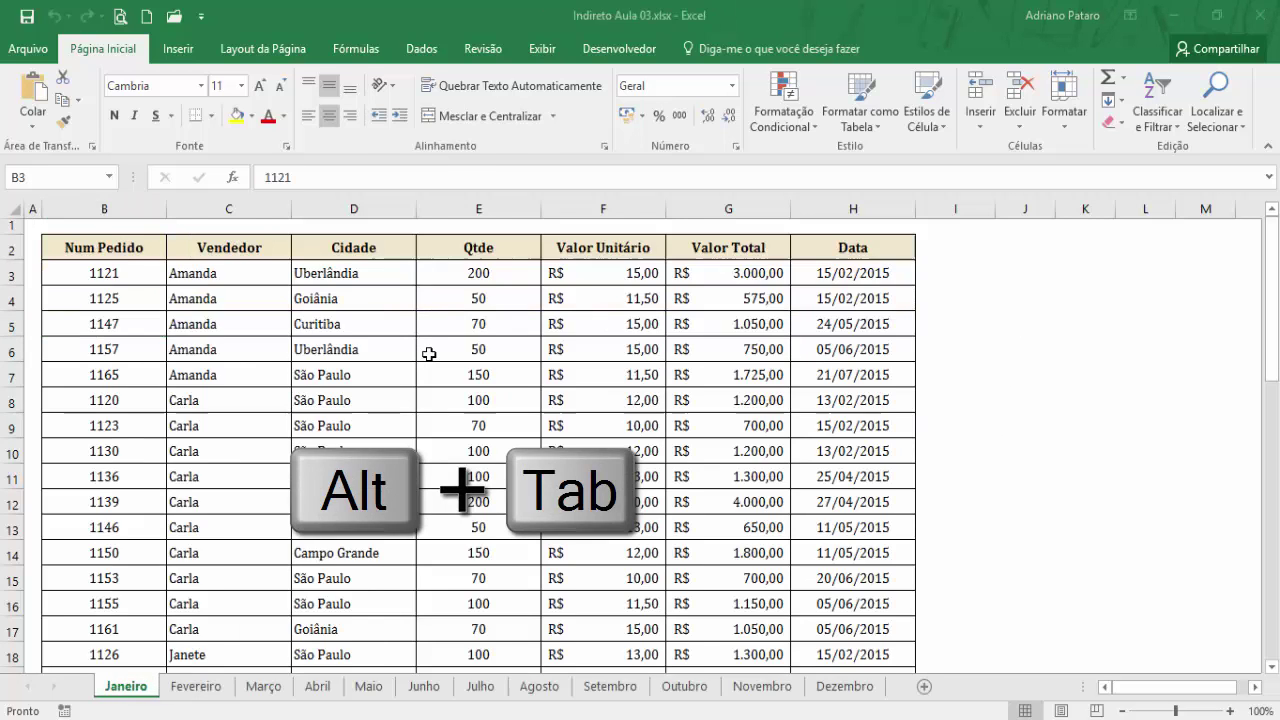
pyautogui.hotkey('alt', 'Tab')
# Step: Use the Switch Windows command to go to Indireto Aula 03.xlsx and return to Pesquisa - Módulo08Aula10.xlsx
pyautogui.click(542, 50)
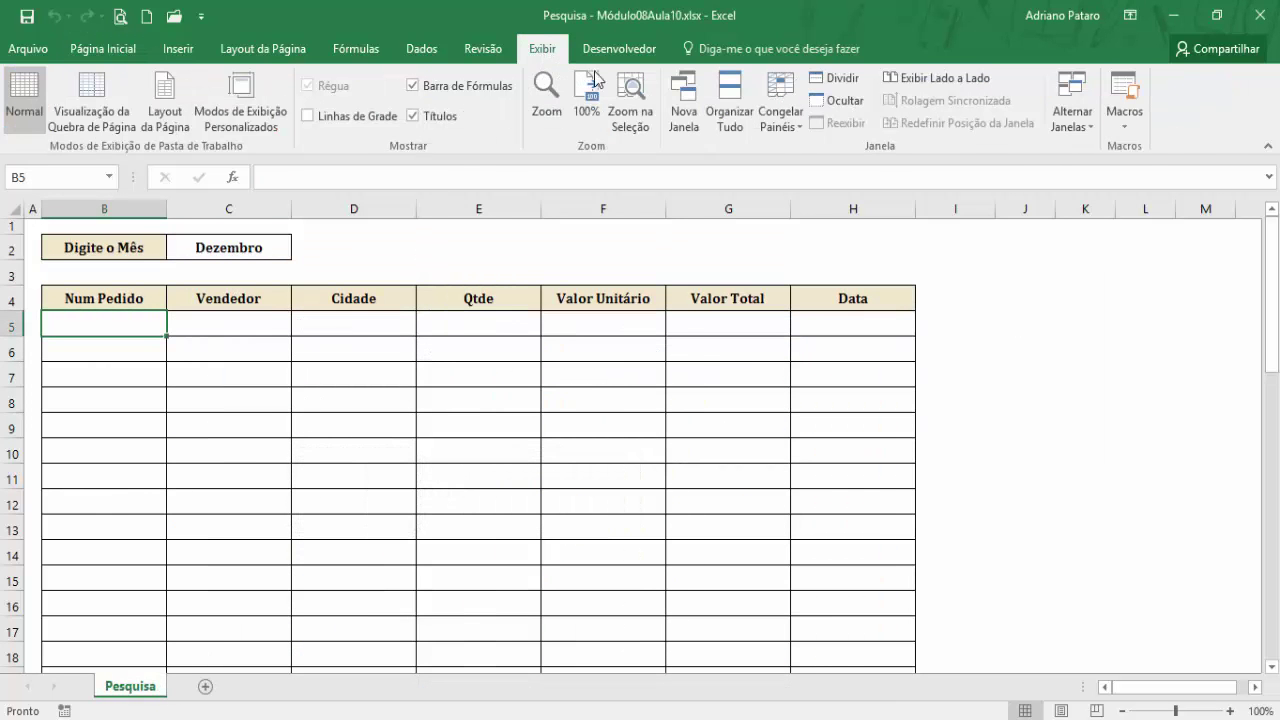
pyautogui.click(1090, 128)
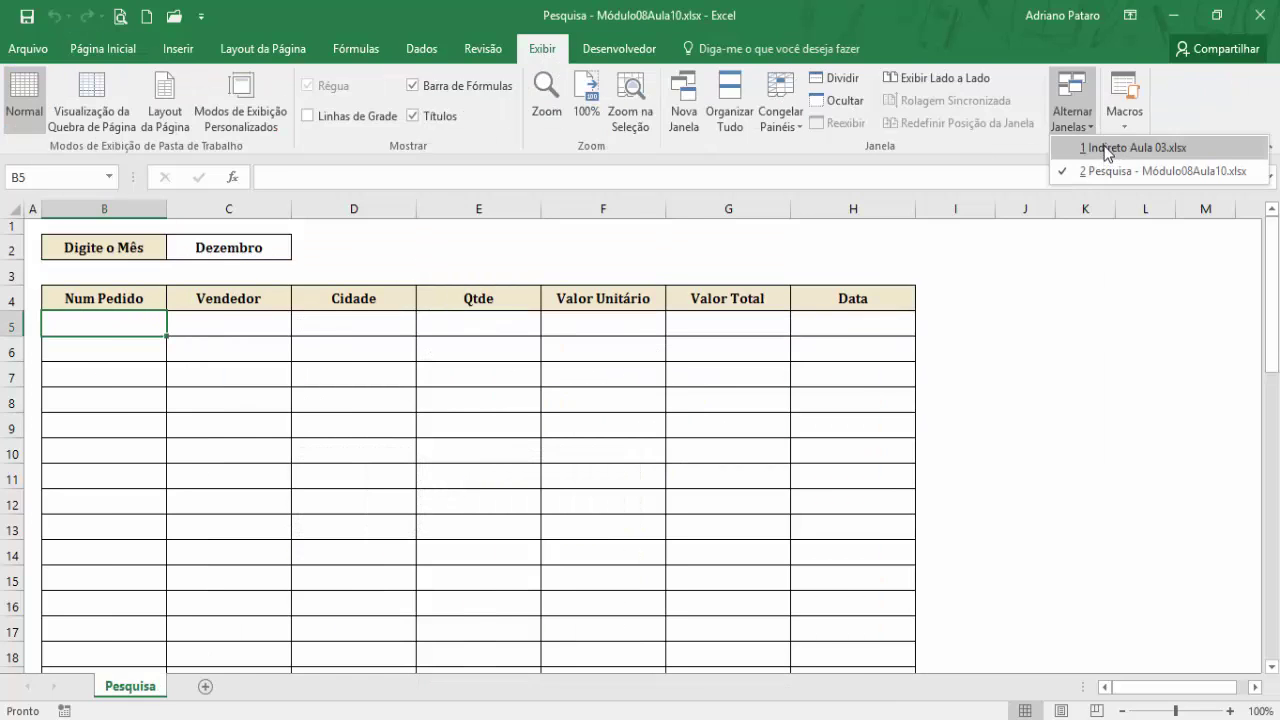
pyautogui.click(1105, 150)
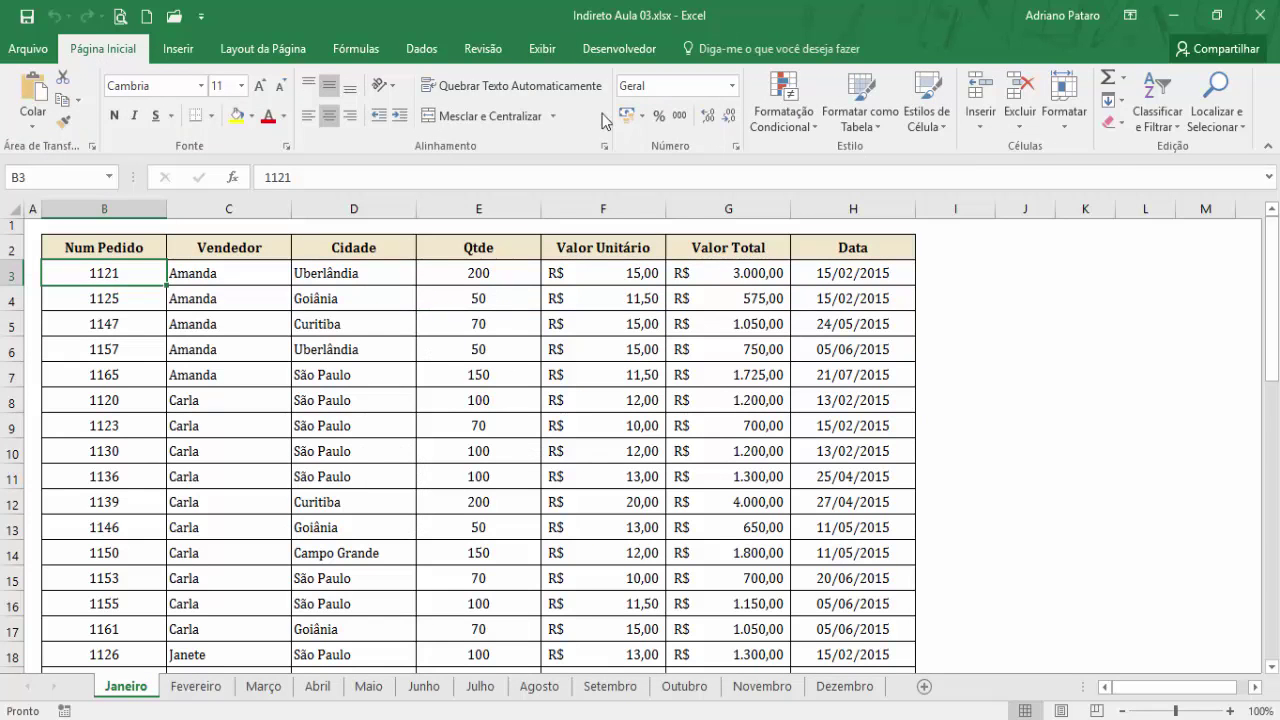
pyautogui.click(542, 49)
pyautogui.click(1089, 136)
pyautogui.click(1100, 172)
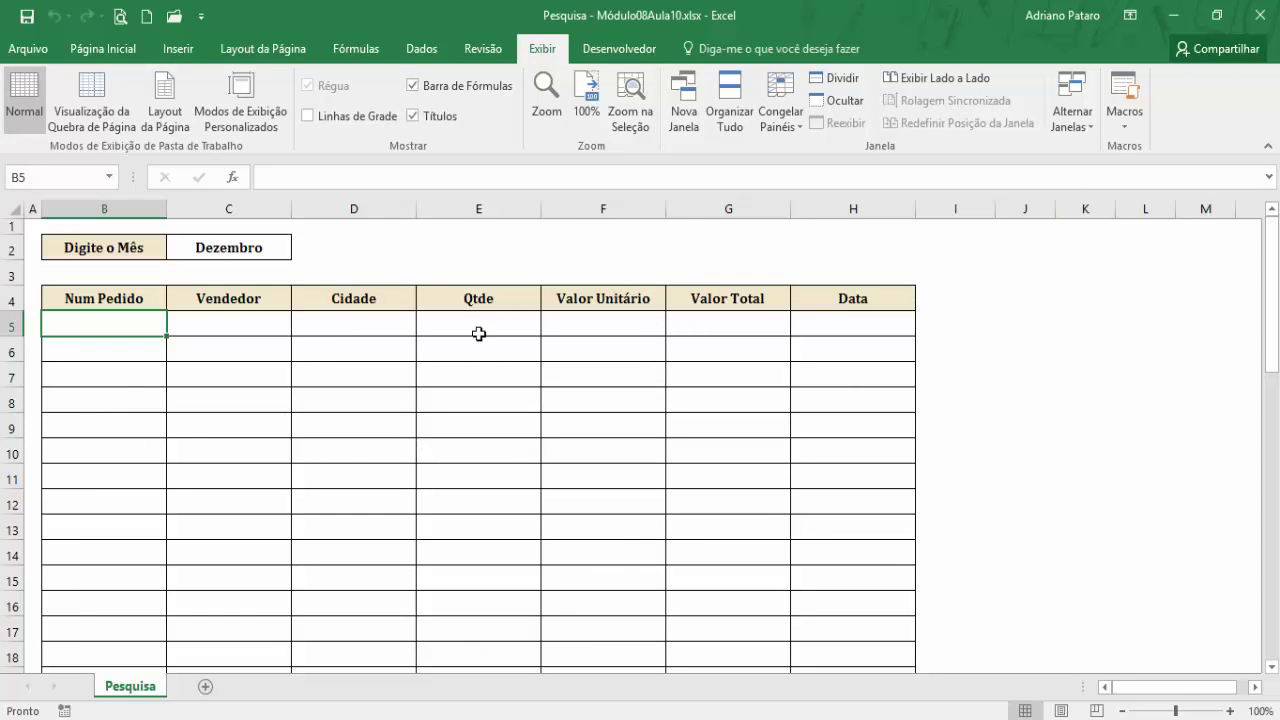
# Step: Select the month cell C2 in Pesquisa, and examine the Indireto Aula 03.xlsx sheets from Fevereiro to Dezembro, returning to Janeiro
pyautogui.click(240, 249)
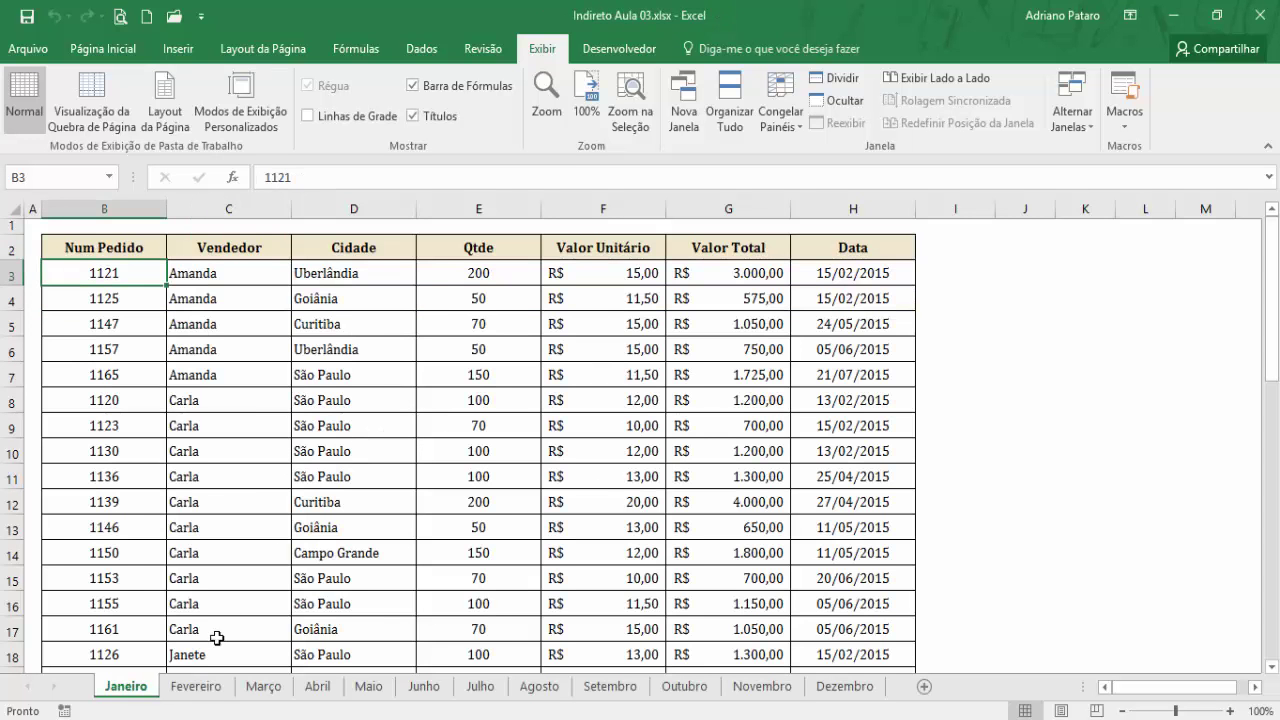
pyautogui.click(196, 686)
pyautogui.click(264, 686)
pyautogui.click(318, 686)
pyautogui.click(368, 686)
pyautogui.click(424, 686)
pyautogui.click(480, 686)
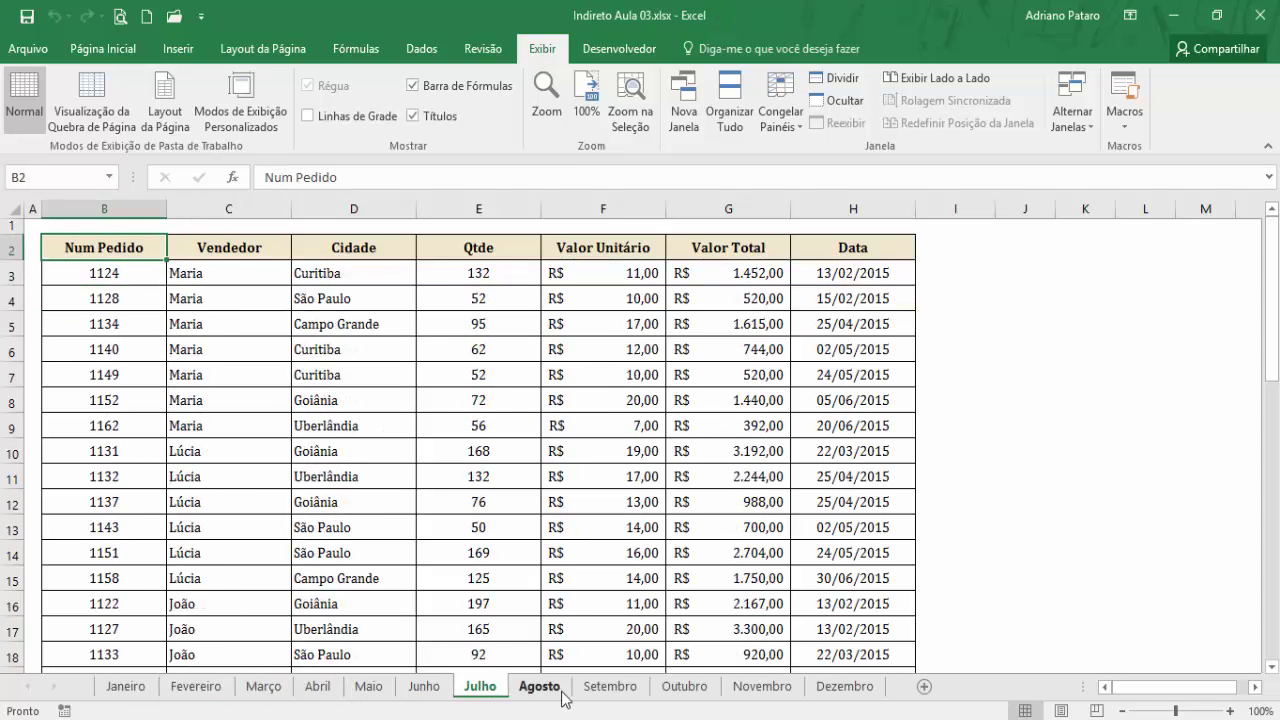
pyautogui.click(539, 686)
pyautogui.click(610, 686)
pyautogui.click(684, 686)
pyautogui.click(757, 686)
pyautogui.click(843, 688)
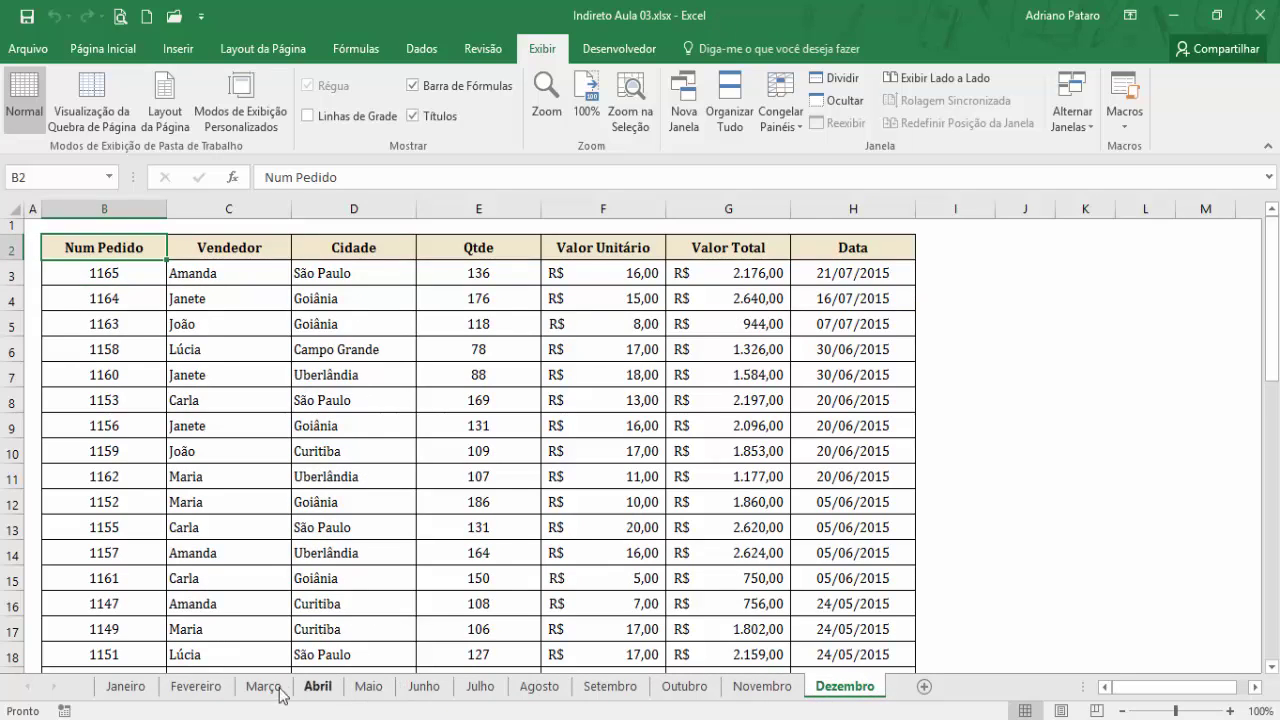
pyautogui.click(126, 688)
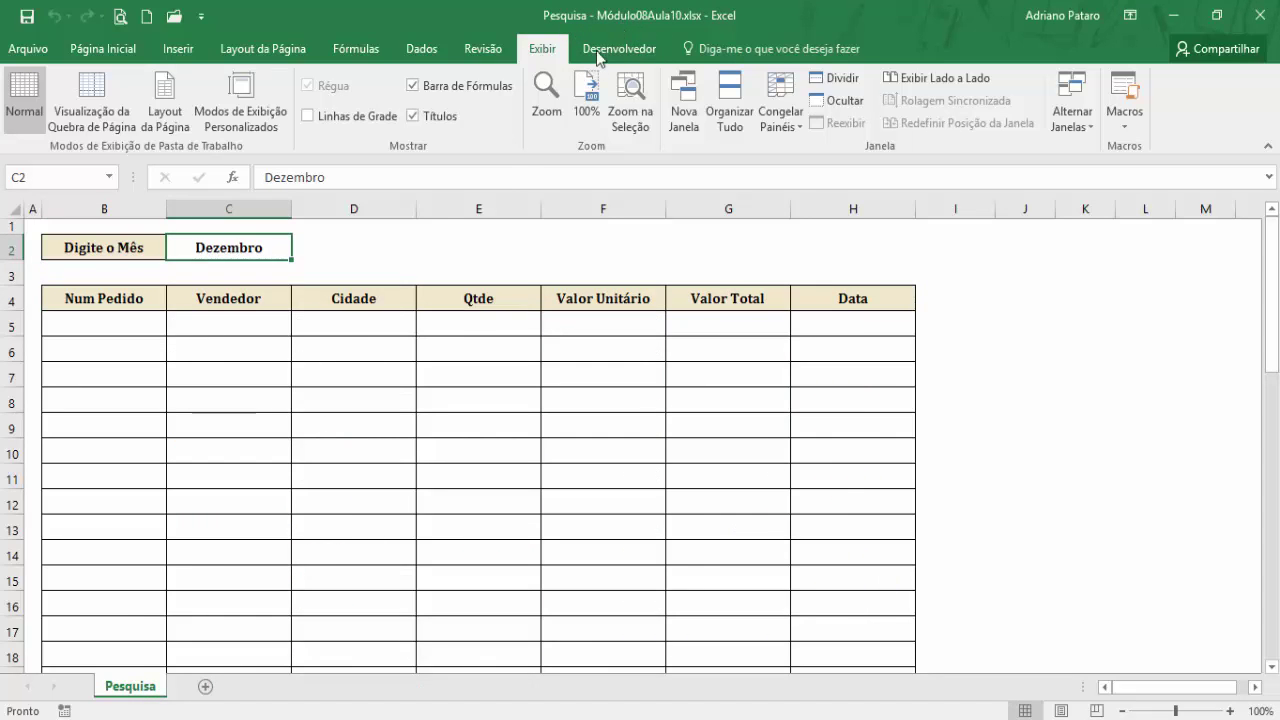
# Step: Compare the month cell and selected result area of Pesquisa with the Dezembro and Janeiro sheets of Indireto Aula 03.xlsx, ending in Pesquisa
pyautogui.hotkey('alt', 'Tab')
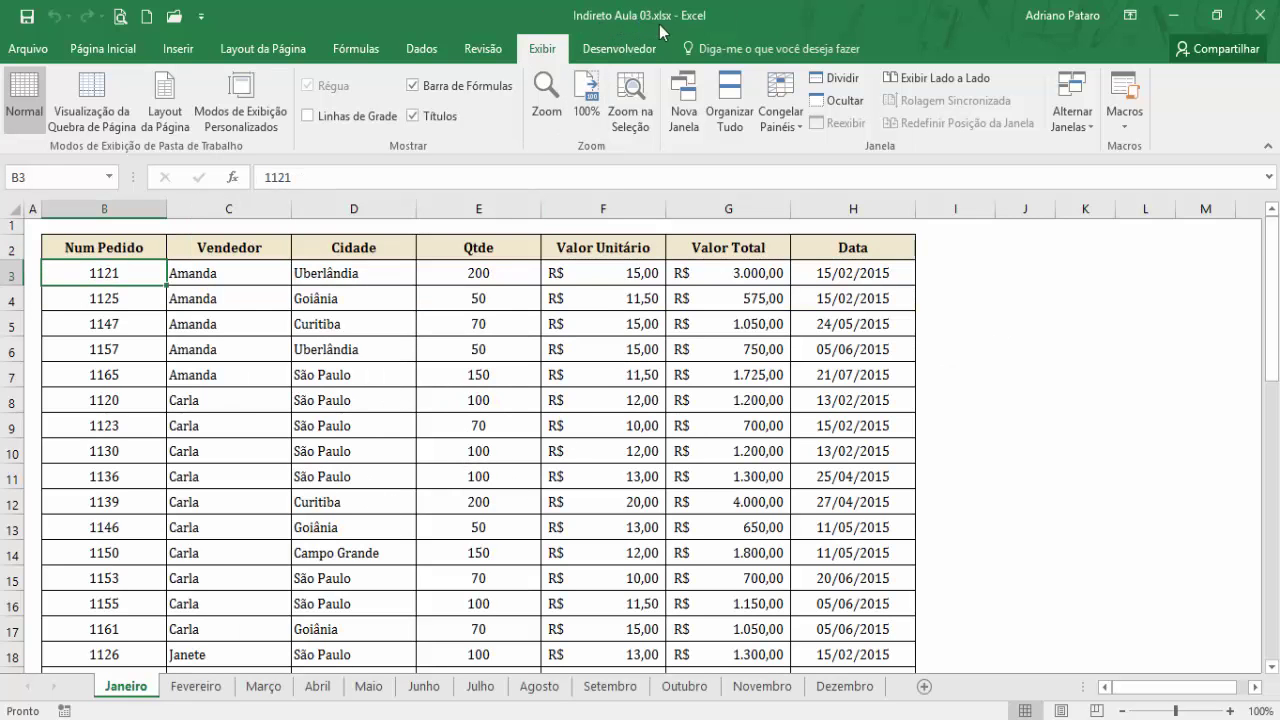
pyautogui.hotkey('alt', 'Tab')
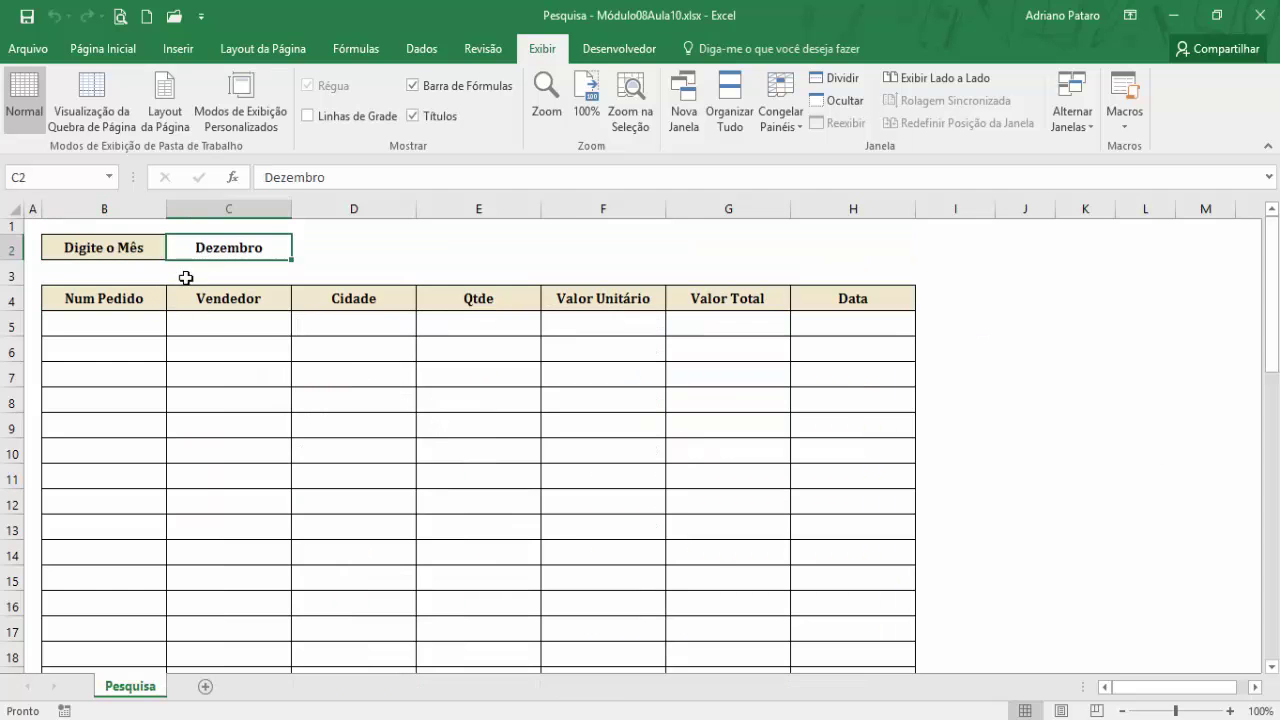
pyautogui.moveTo(129, 323); pyautogui.dragTo(879, 545)
pyautogui.scroll(12, 443, 411)
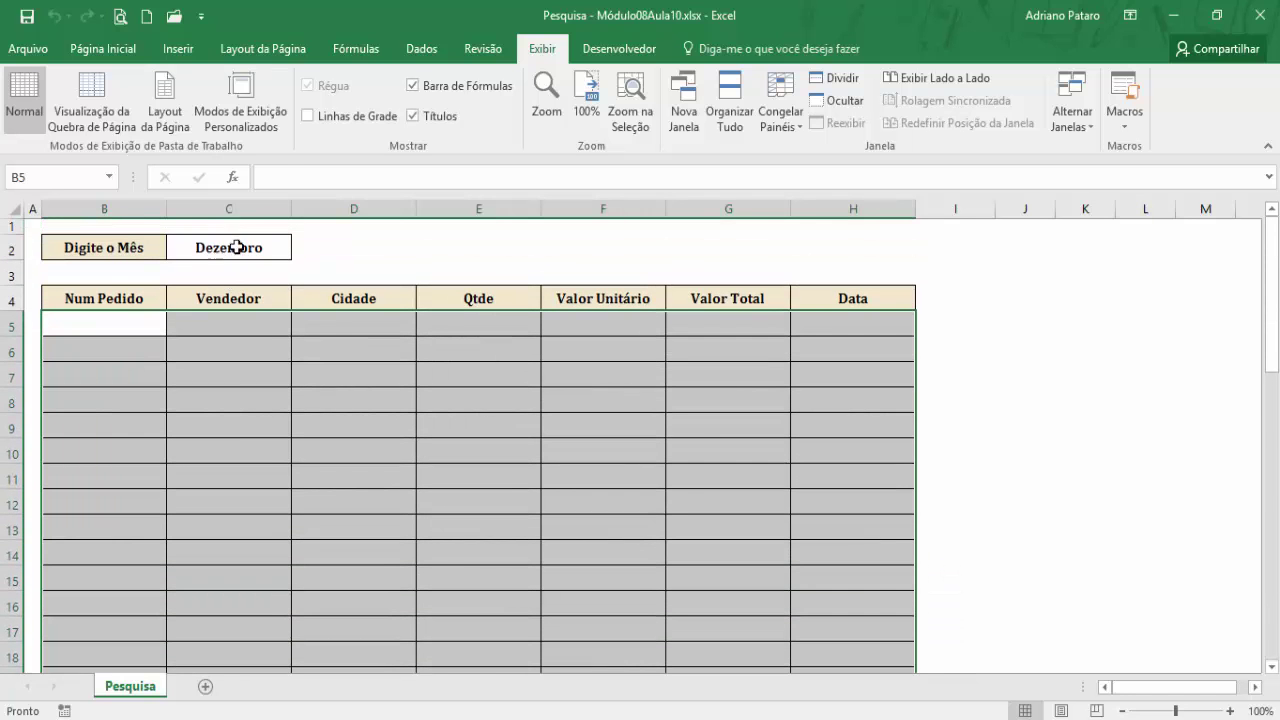
pyautogui.hotkey('ctrl', 'Tab')
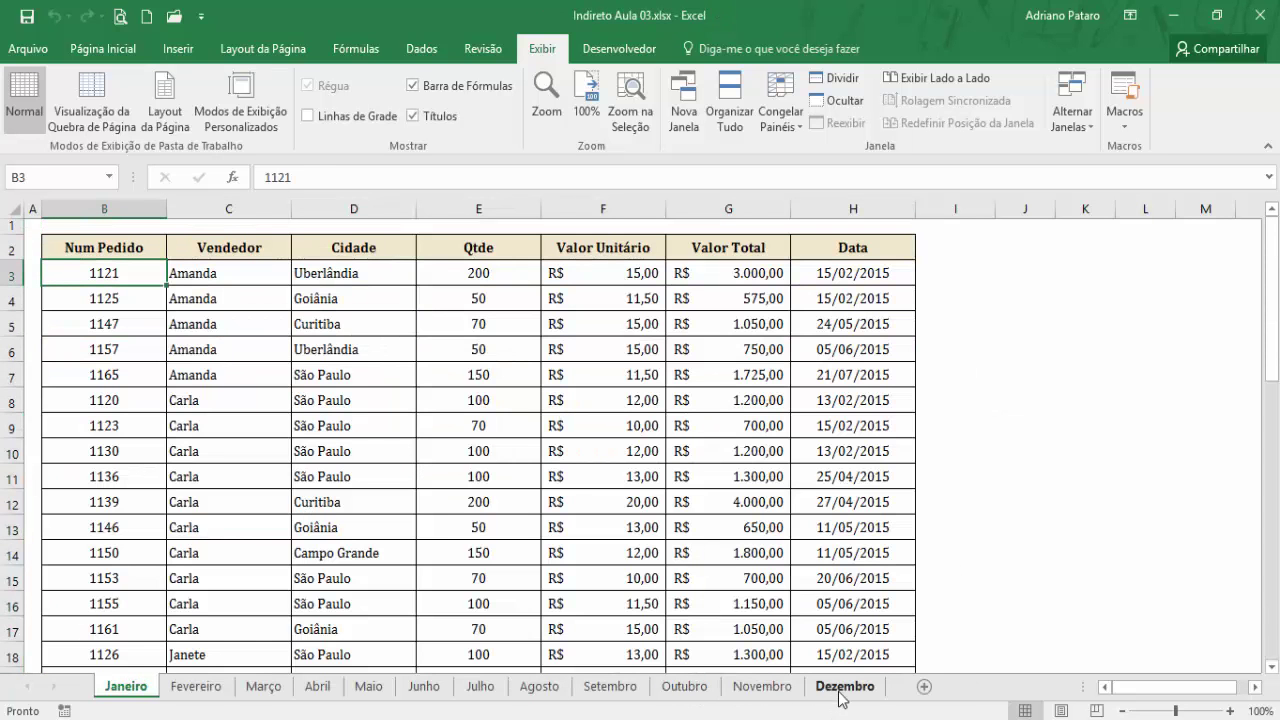
pyautogui.click(843, 686)
pyautogui.hotkey('ctrl', 'Tab')
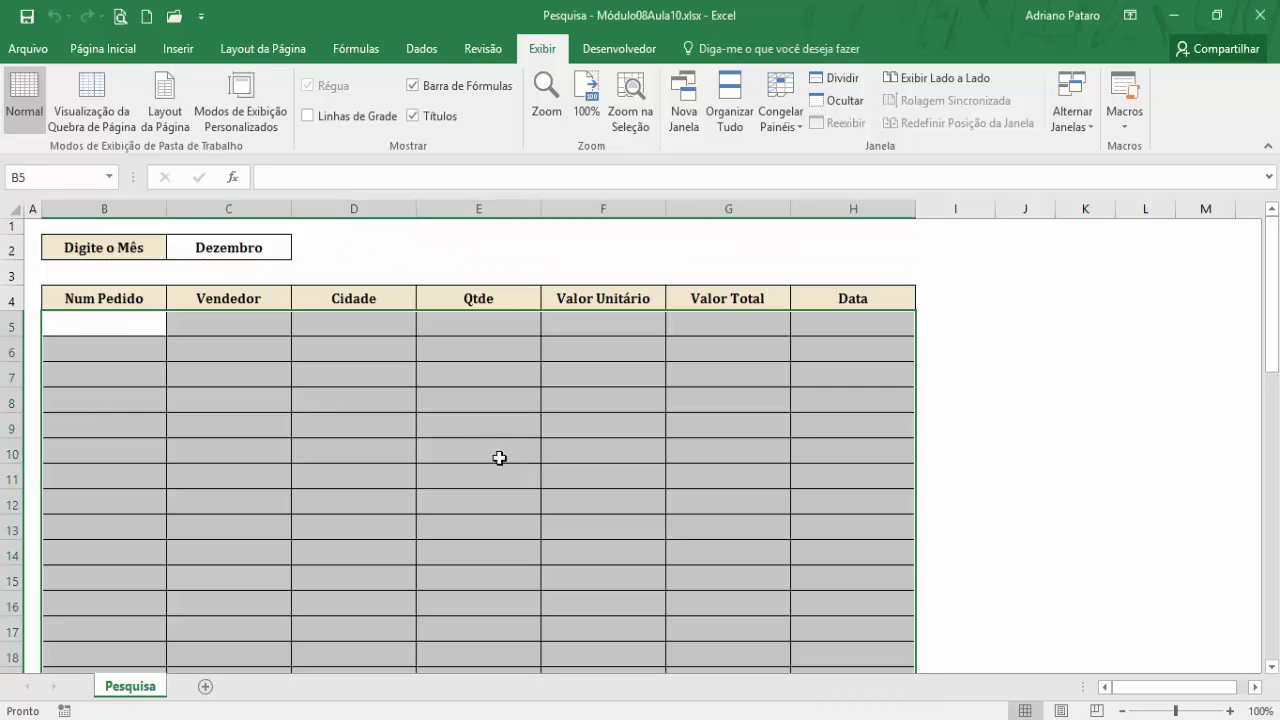
pyautogui.hotkey('ctrl', 'Tab')
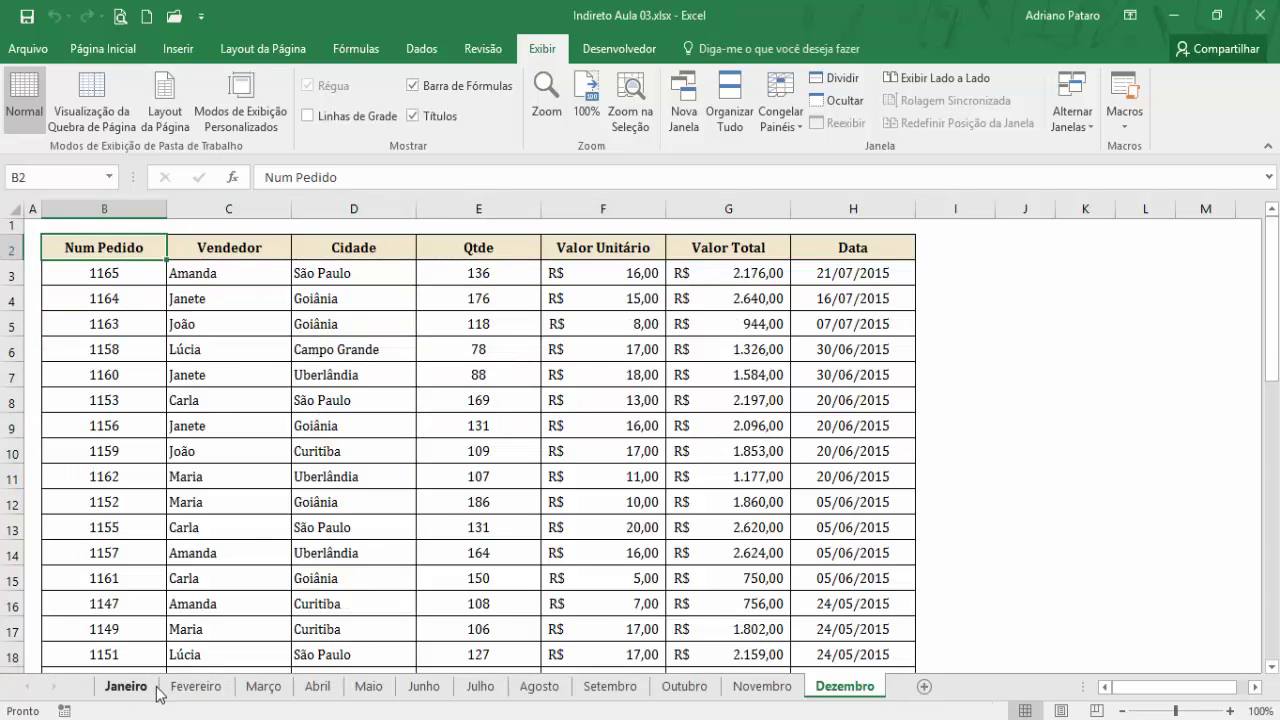
pyautogui.click(122, 686)
pyautogui.hotkey('ctrl', 'Tab')
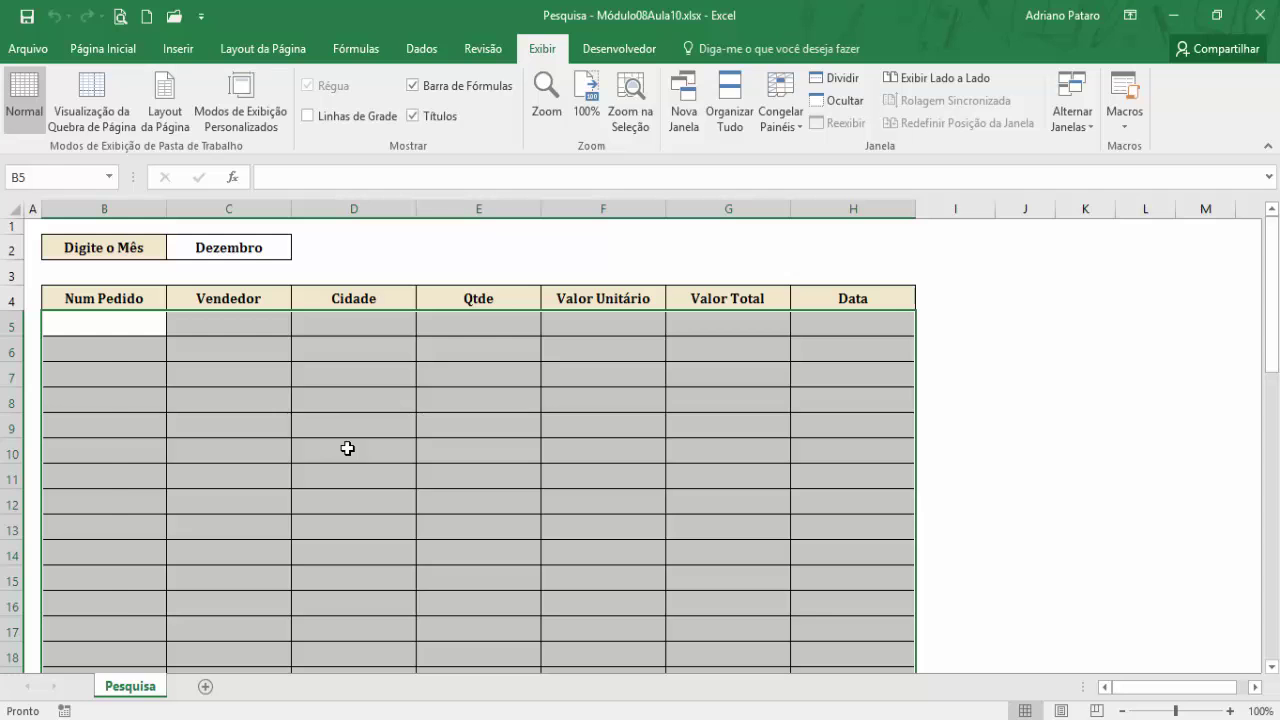
# Step: Enter in Pesquisa cell J5 a direct reference to cell B3 of the Dezembro sheet in Indireto Aula 03.xlsx
pyautogui.click(347, 448)
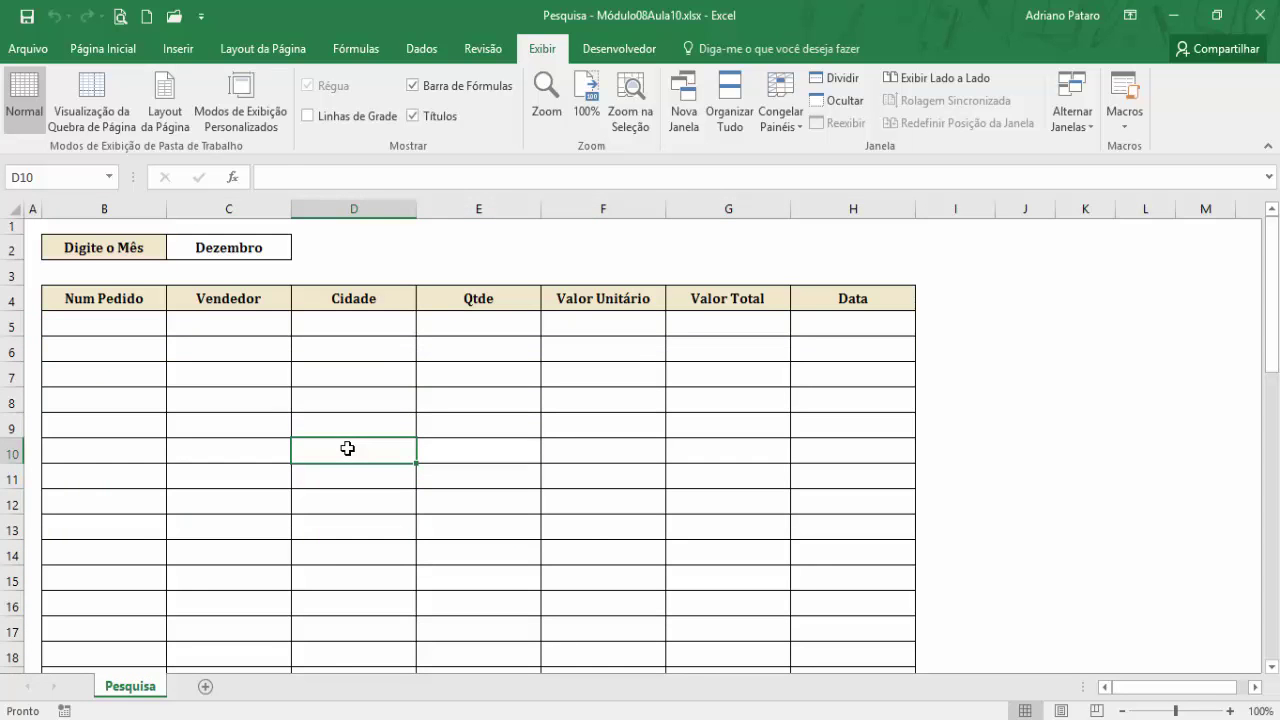
pyautogui.click(999, 320)
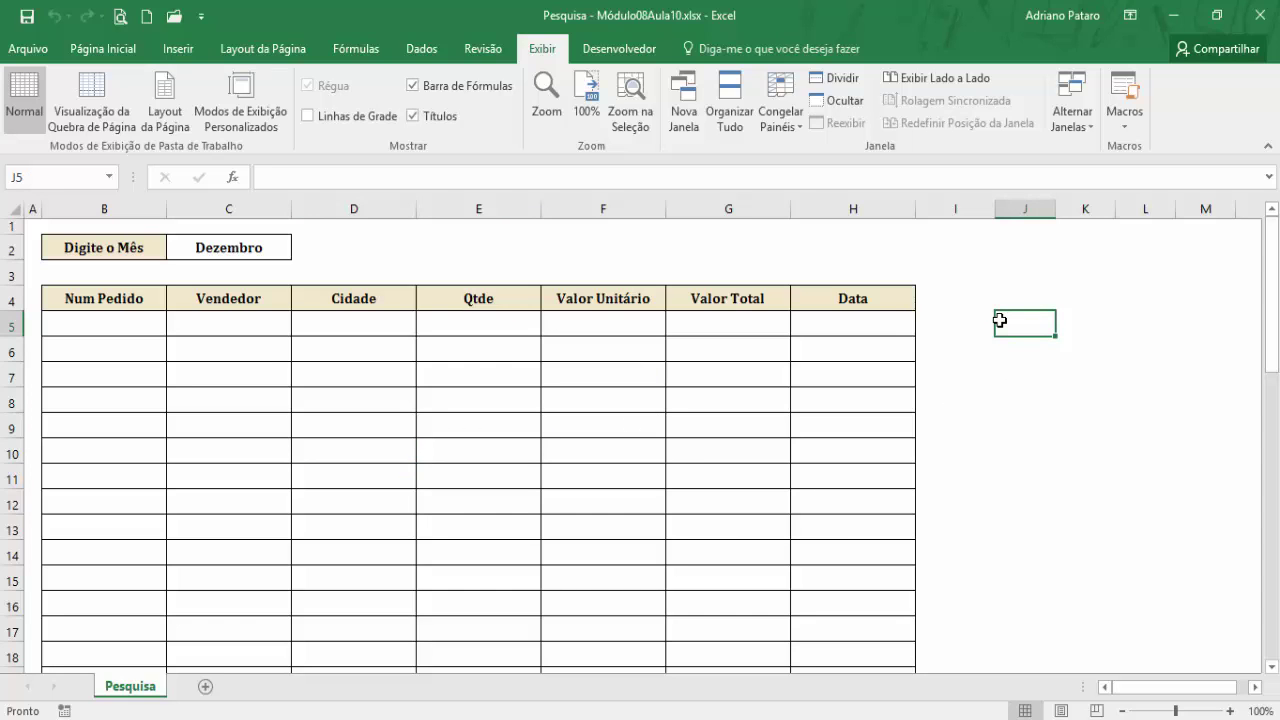
pyautogui.write('=')
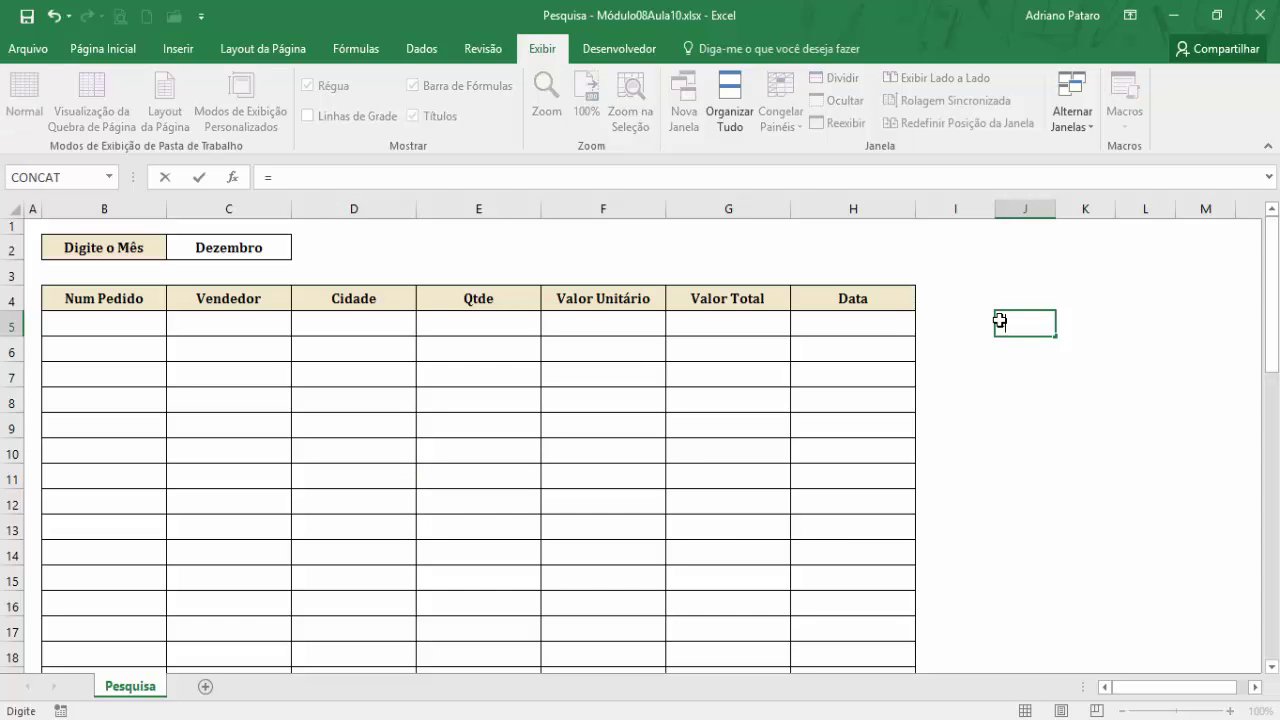
pyautogui.click(258, 719)
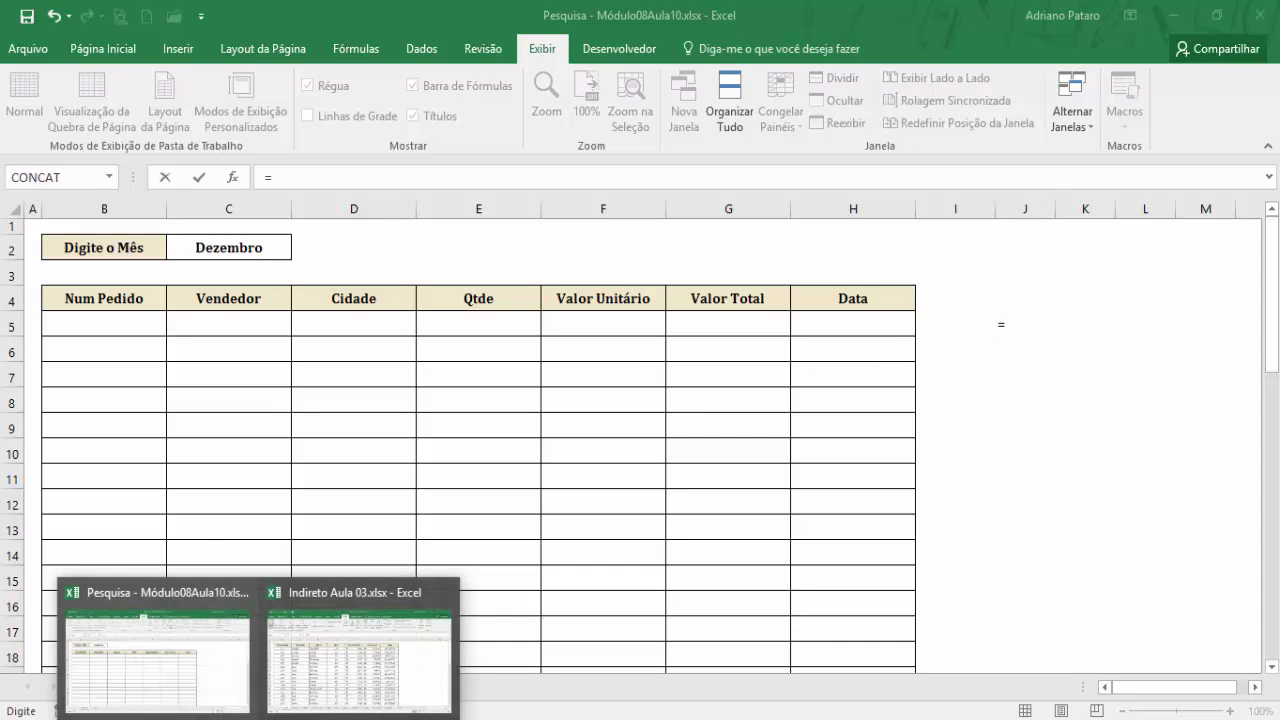
pyautogui.click(313, 678)
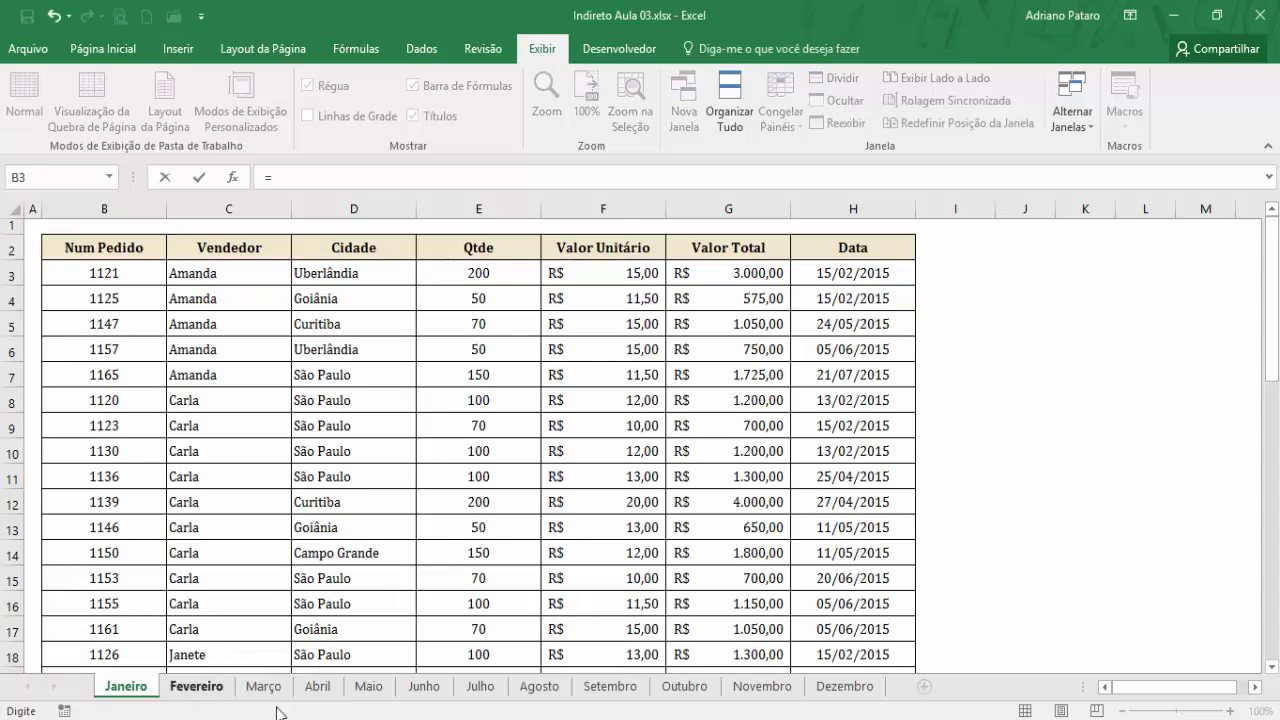
pyautogui.click(843, 689)
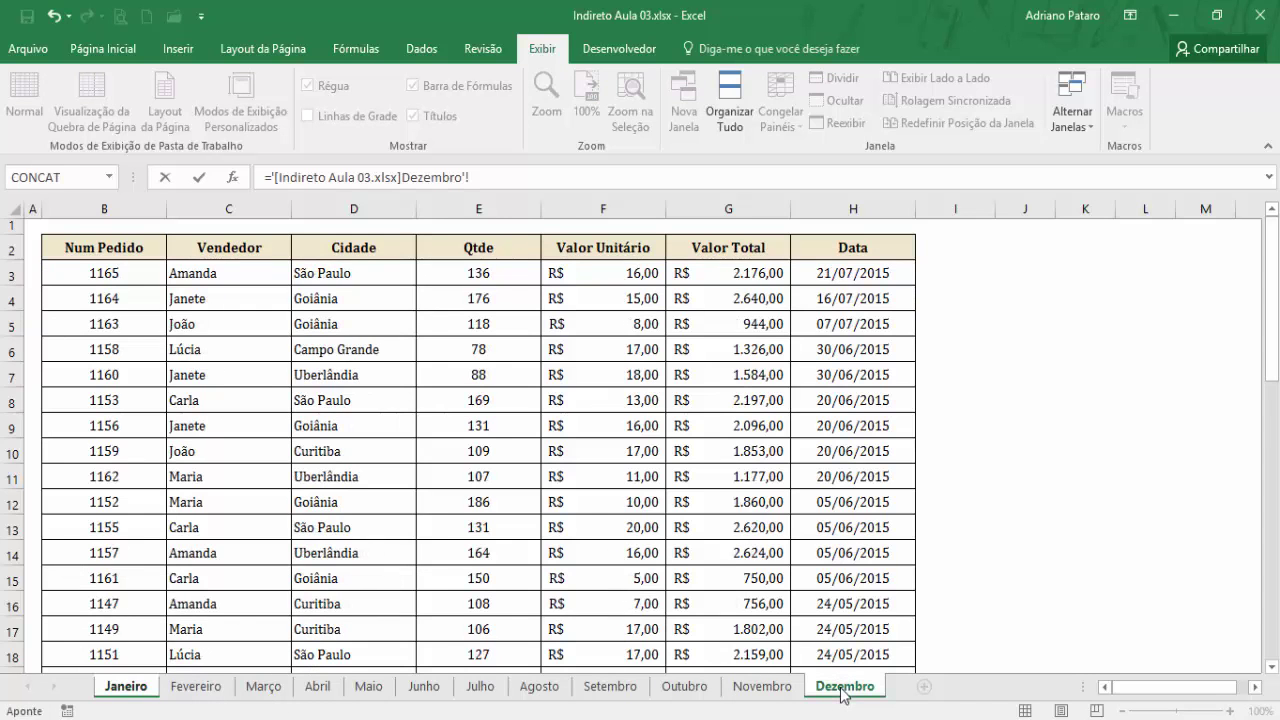
pyautogui.click(117, 269)
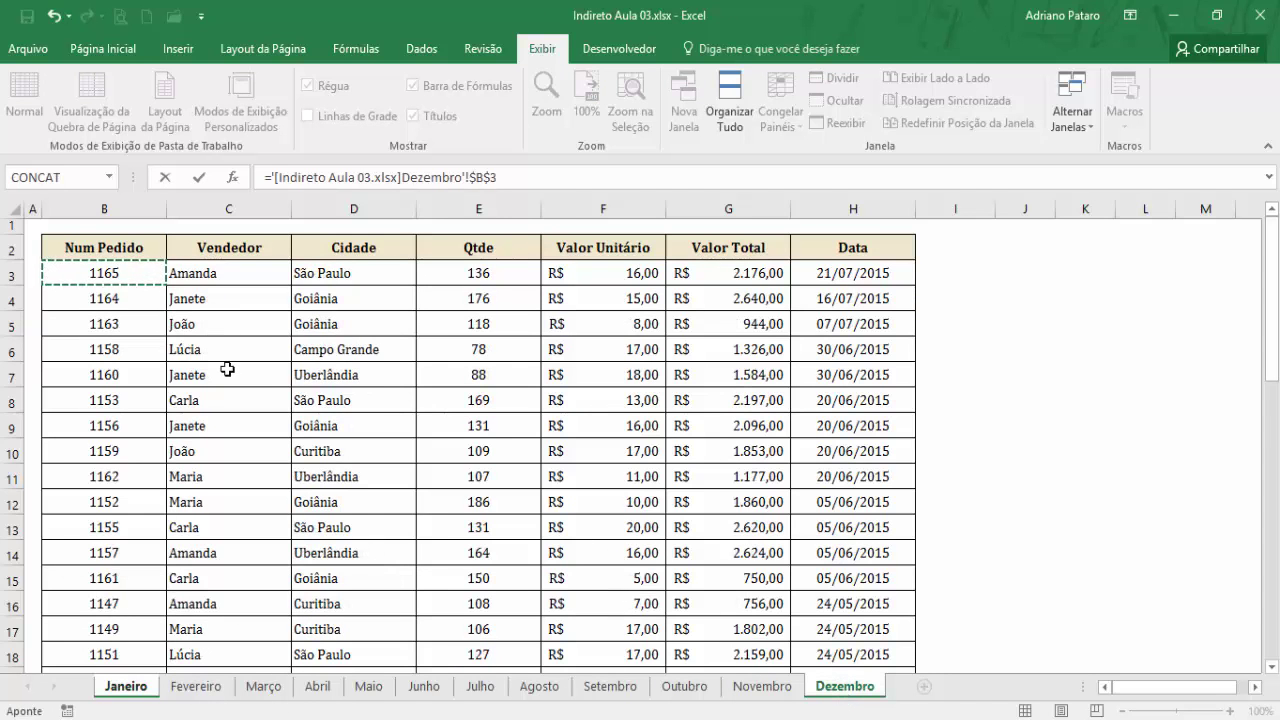
pyautogui.press('Return')
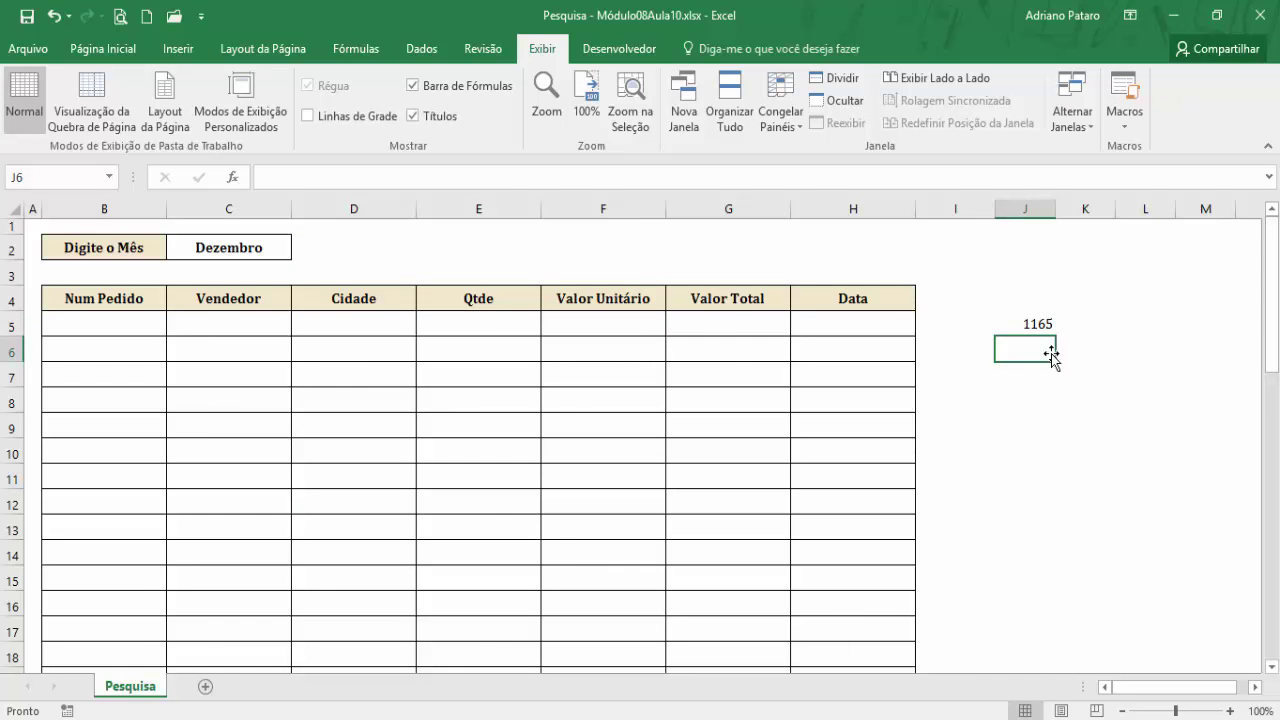
# Step: Remove the equals sign from the formula in J5 to keep the external reference as plain text
pyautogui.click(1048, 319)
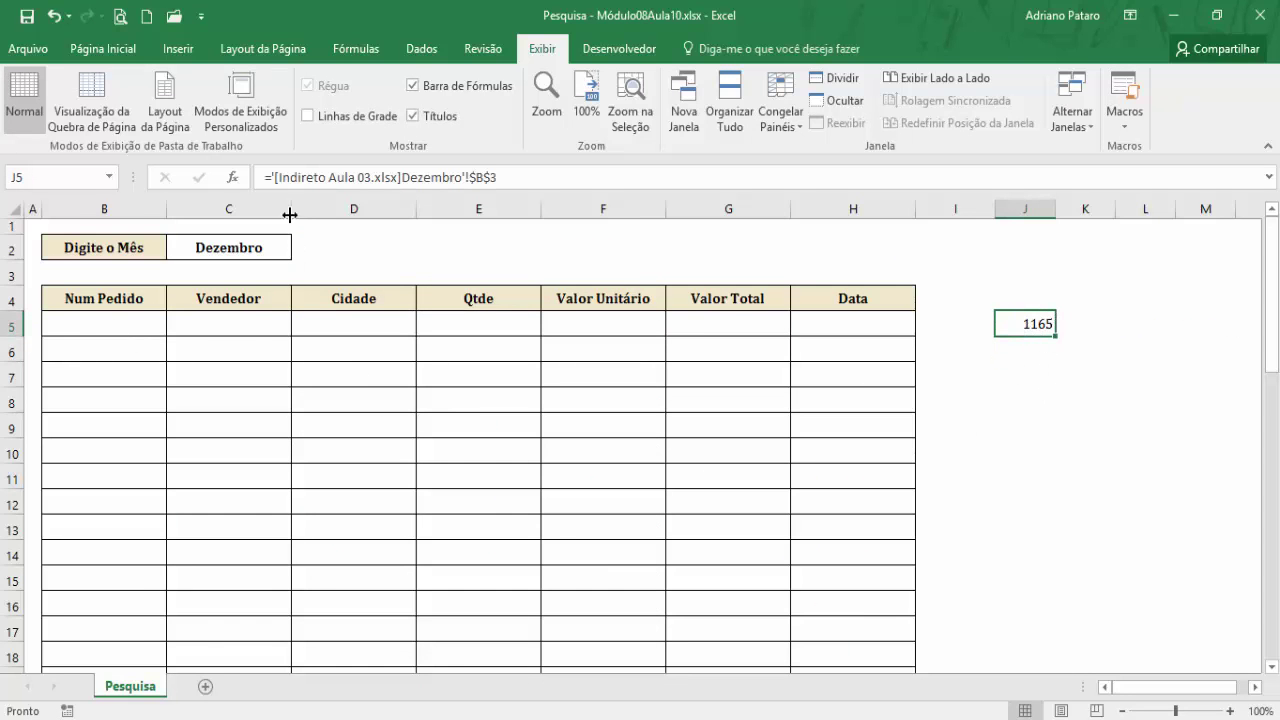
pyautogui.click(272, 177)
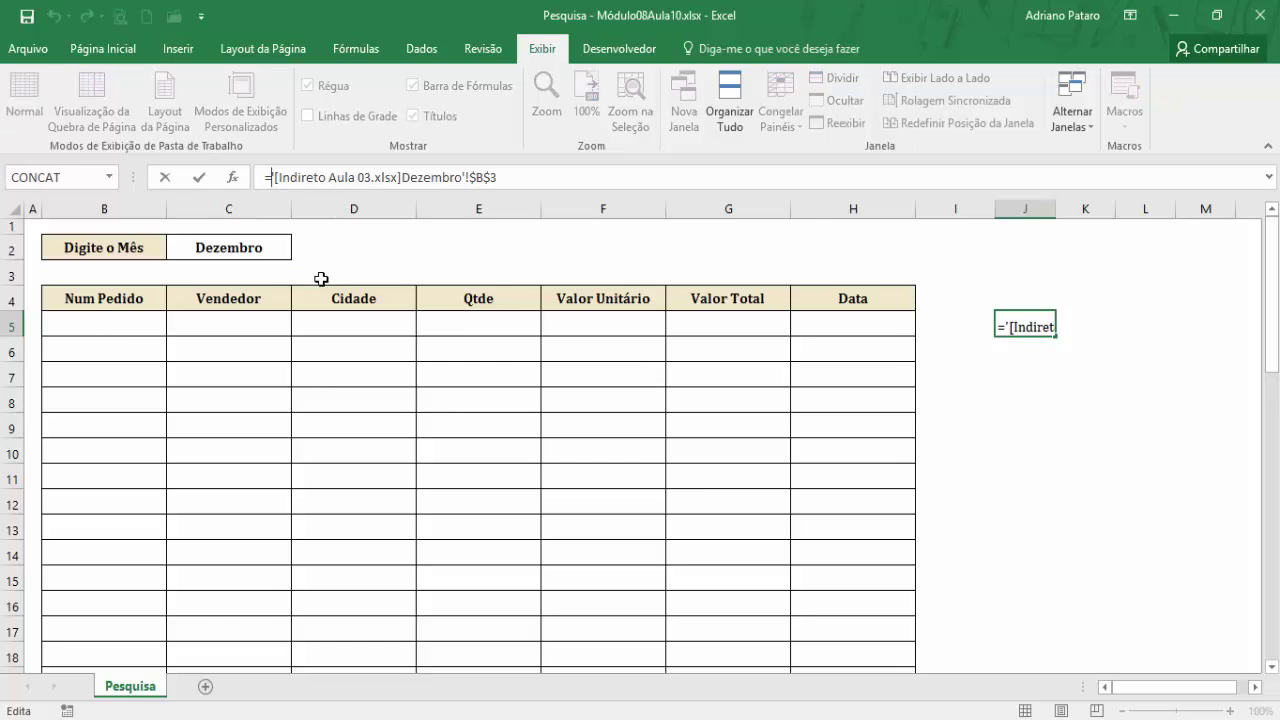
pyautogui.press('BackSpace')
pyautogui.press('Return')
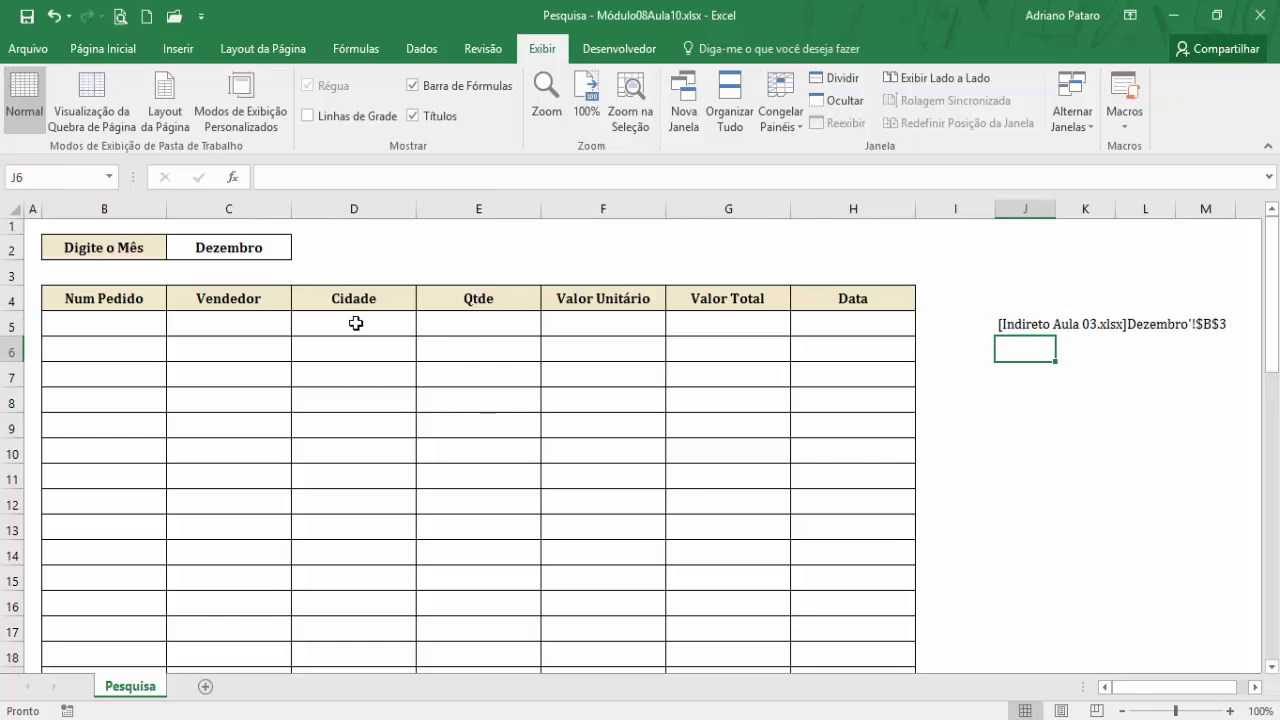
# Step: Copy the '[Indireto Aula 03.xlsx]Dezembro' part of the reference text in J5 and leave the cell unchanged
pyautogui.click(1038, 323)
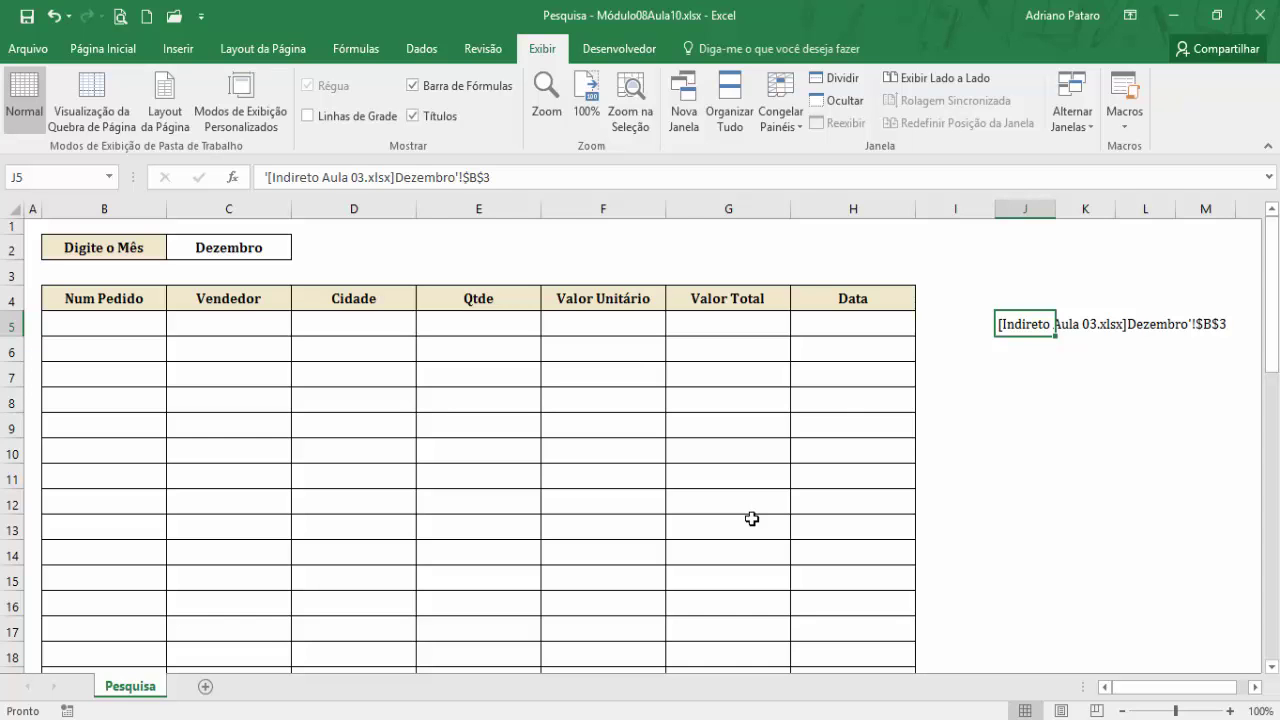
pyautogui.click(263, 178)
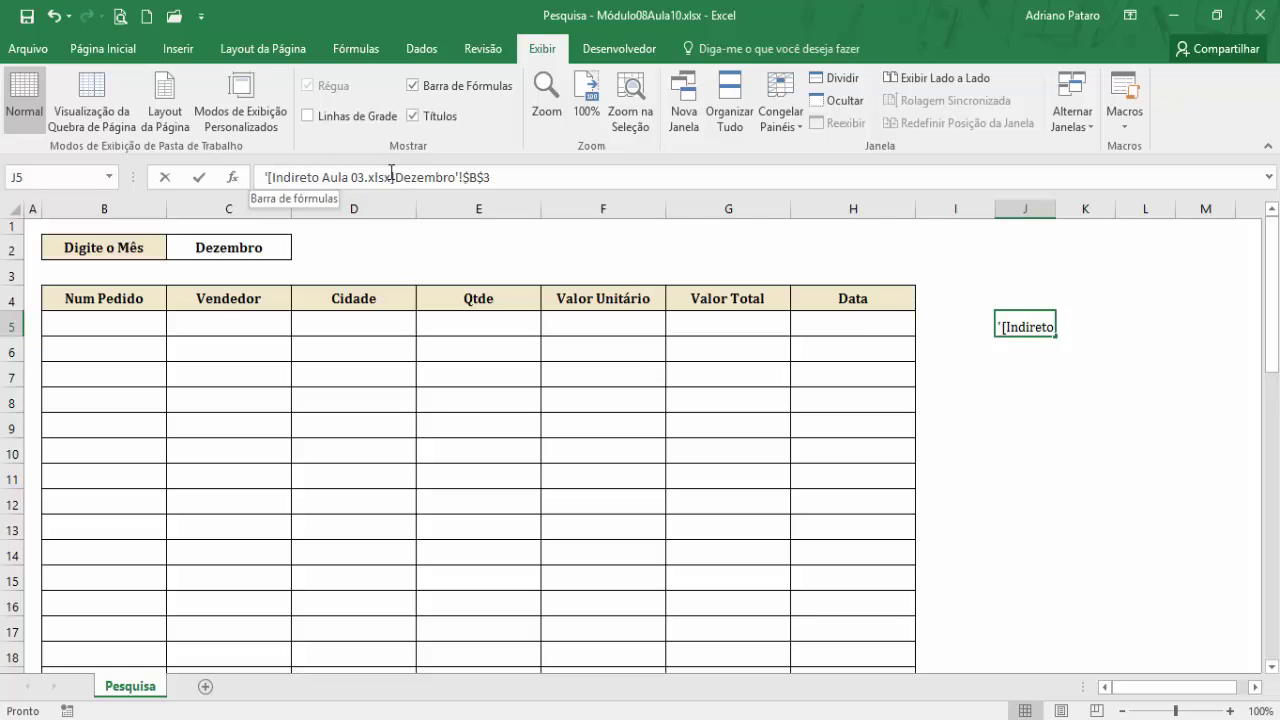
pyautogui.moveTo(391, 172); pyautogui.dragTo(460, 182)
pyautogui.hotkey('ctrl', 'c')
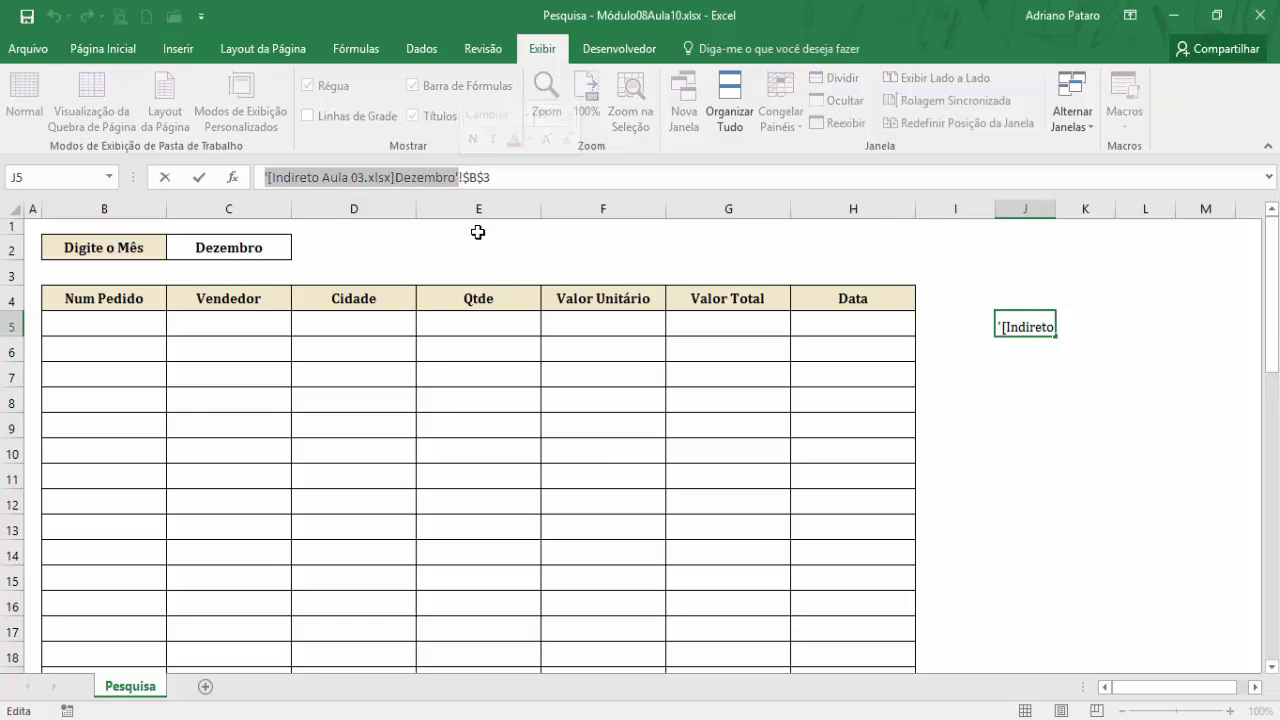
pyautogui.press('Escape')
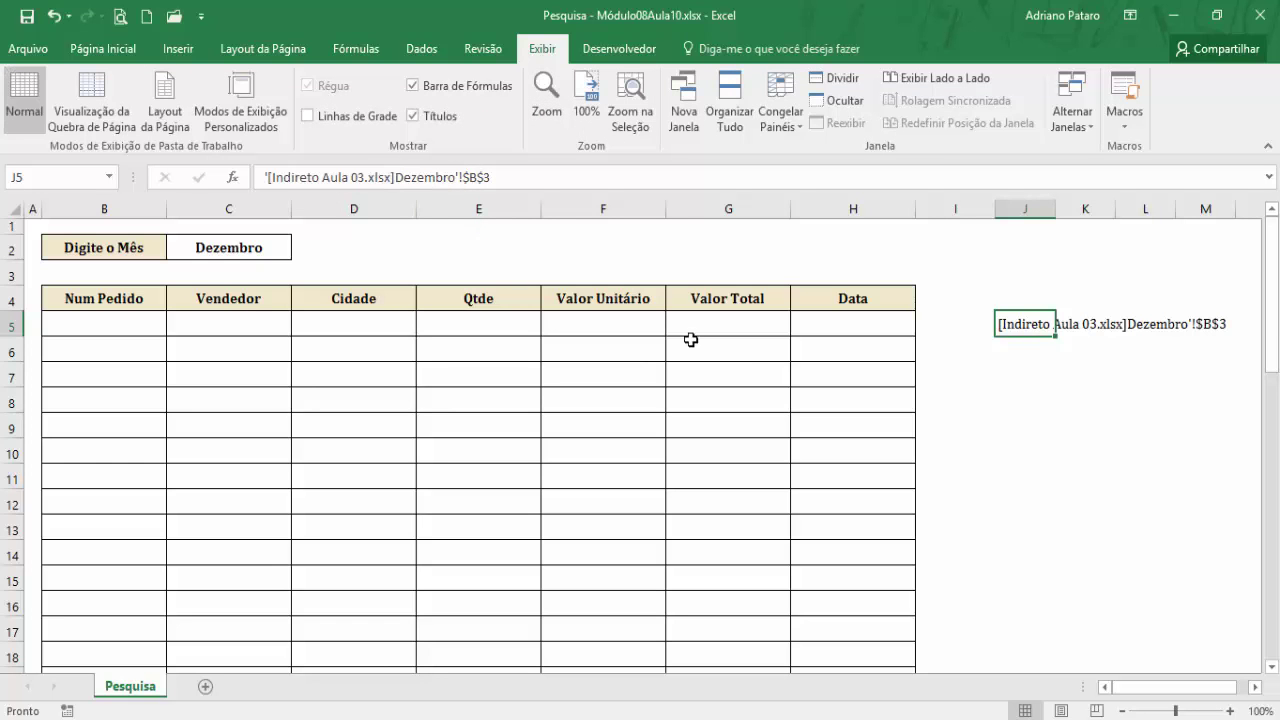
# Step: Start a CONCAT formula in cell J7 with the copied '[Indireto Aula 03.xlsx]Dezembro' reference text as its first argument
pyautogui.click(1018, 385)
pyautogui.click(356, 48)
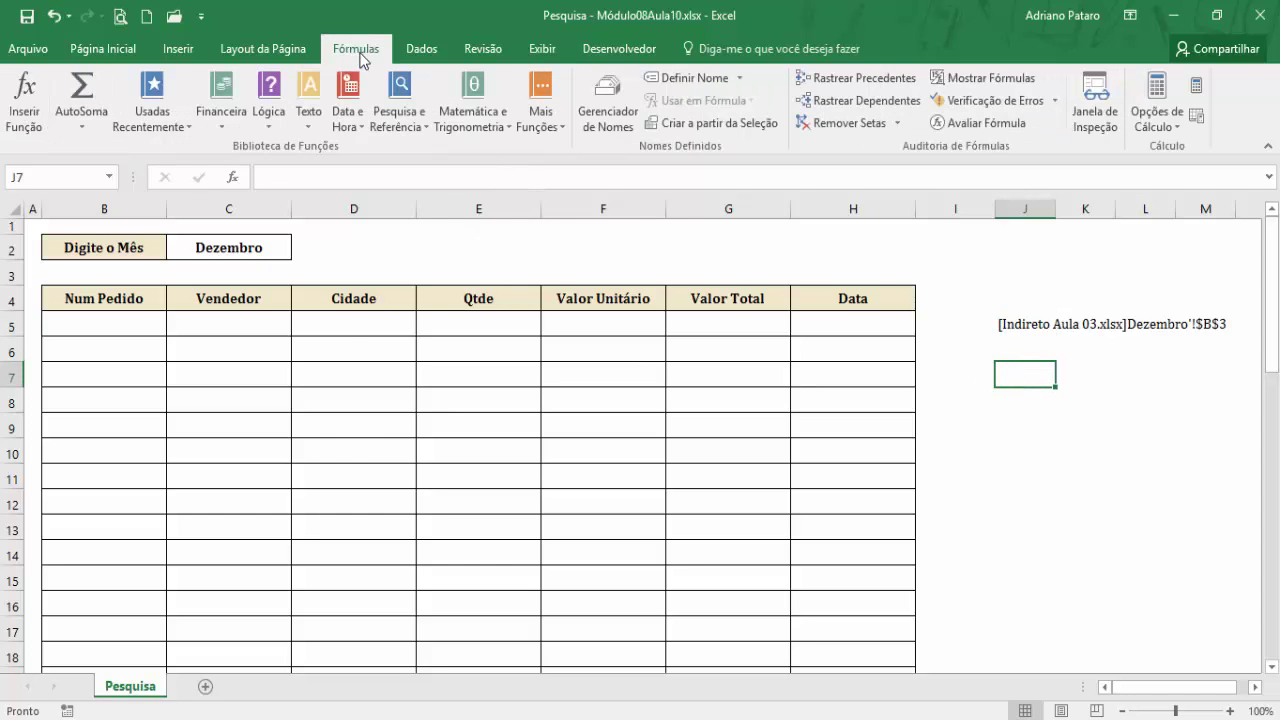
pyautogui.click(308, 115)
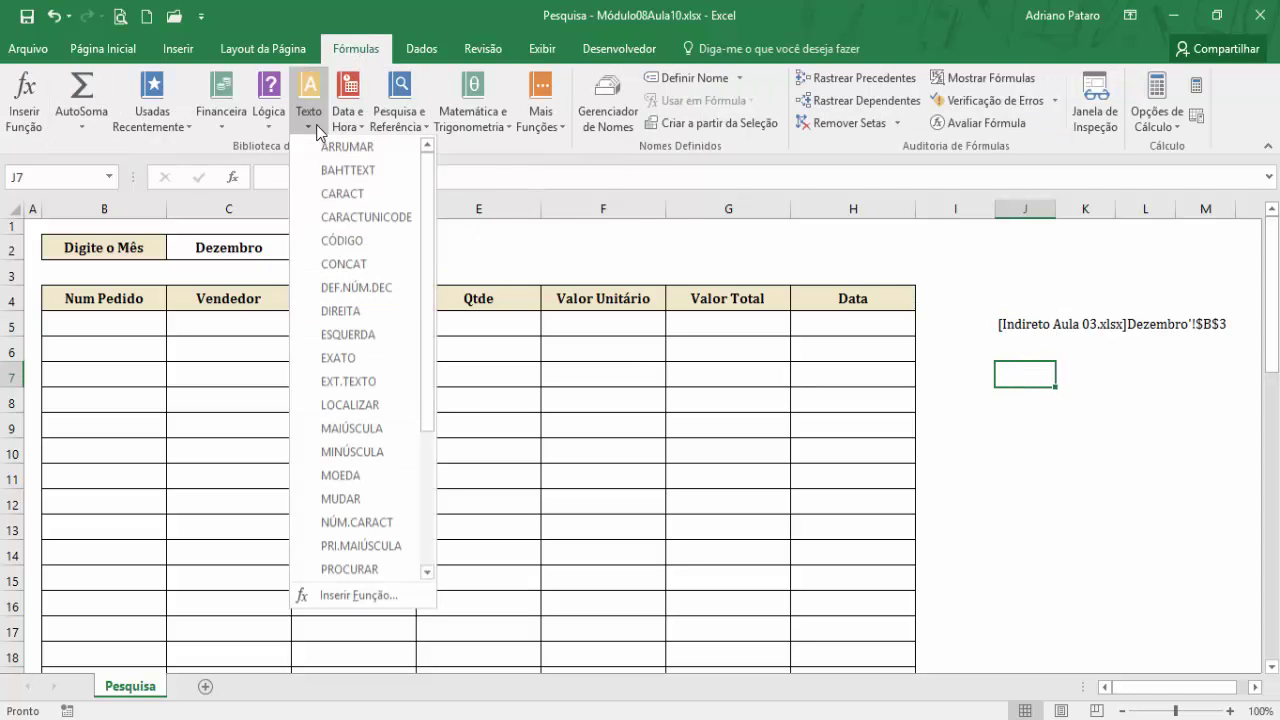
pyautogui.click(344, 264)
pyautogui.moveTo(628, 408); pyautogui.dragTo(487, 283)
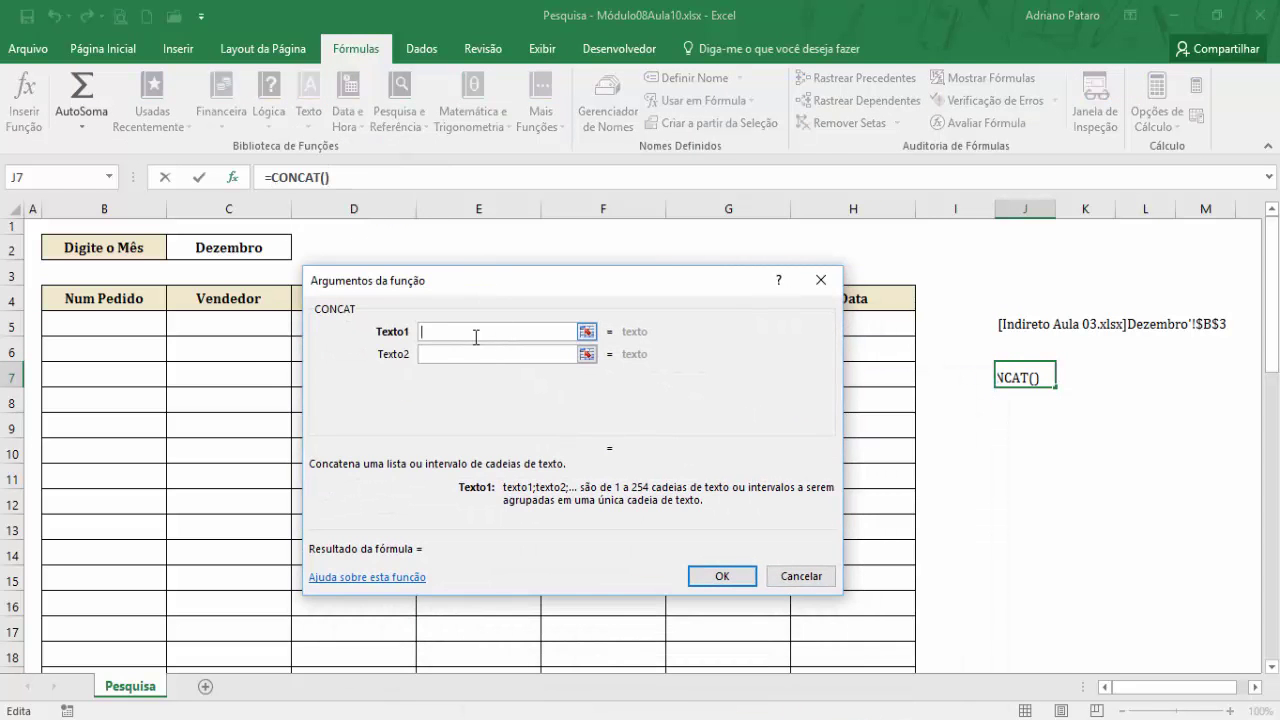
pyautogui.hotkey('ctrl', 'v')
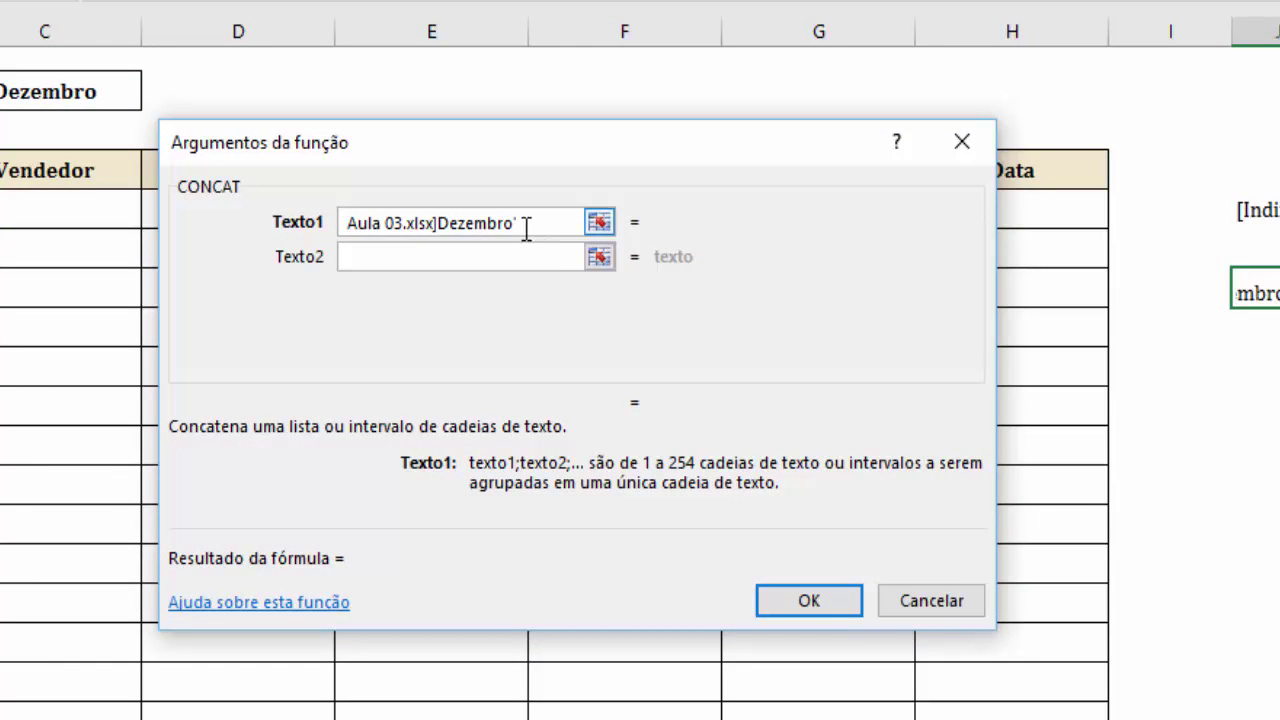
# Step: Remove the month name from CONCAT's Texto1 argument and quote it as "'[Indireto Aula 03.xlsx]"
pyautogui.click(523, 224)
pyautogui.press('BackSpace')
pyautogui.press('BackSpace')
pyautogui.press('BackSpace')
pyautogui.press('BackSpace')
pyautogui.press('BackSpace')
pyautogui.press('BackSpace')
pyautogui.press('BackSpace')
pyautogui.press('BackSpace')
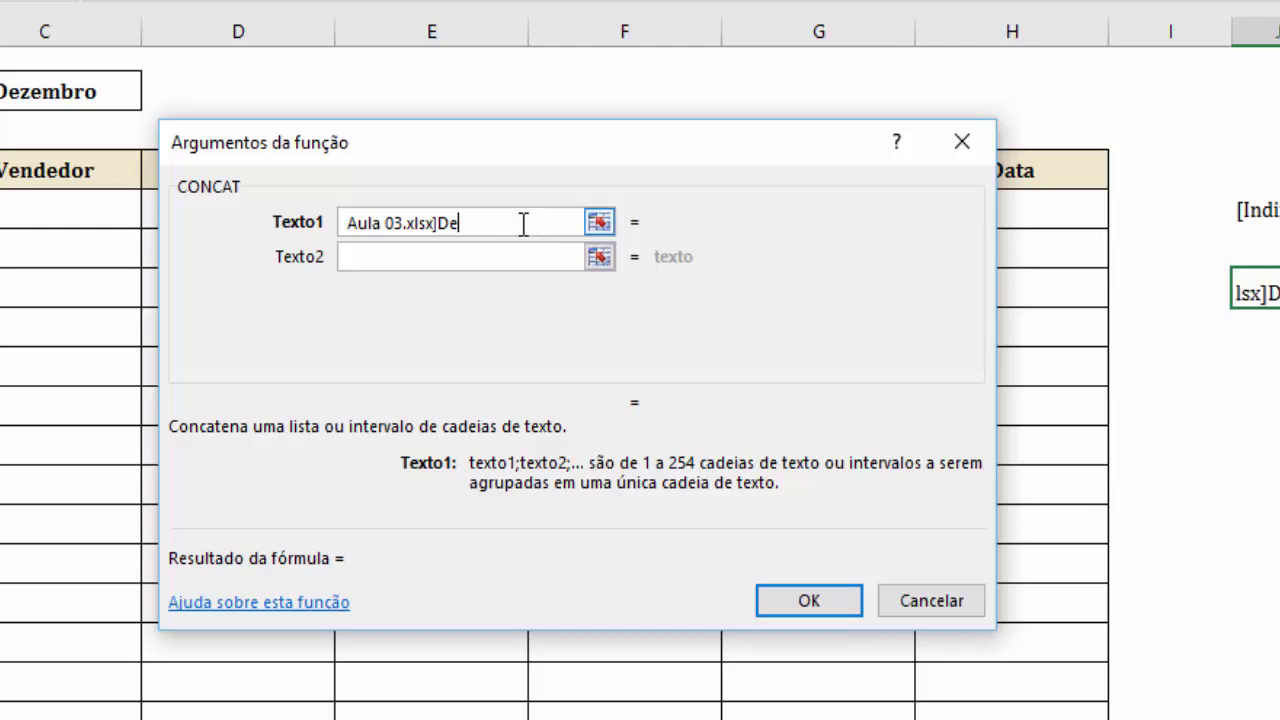
# Step: Set CONCAT's Texto2 to month cell C2 and Texto3 to a quoted apostrophe, "'"
pyautogui.click(488, 258)
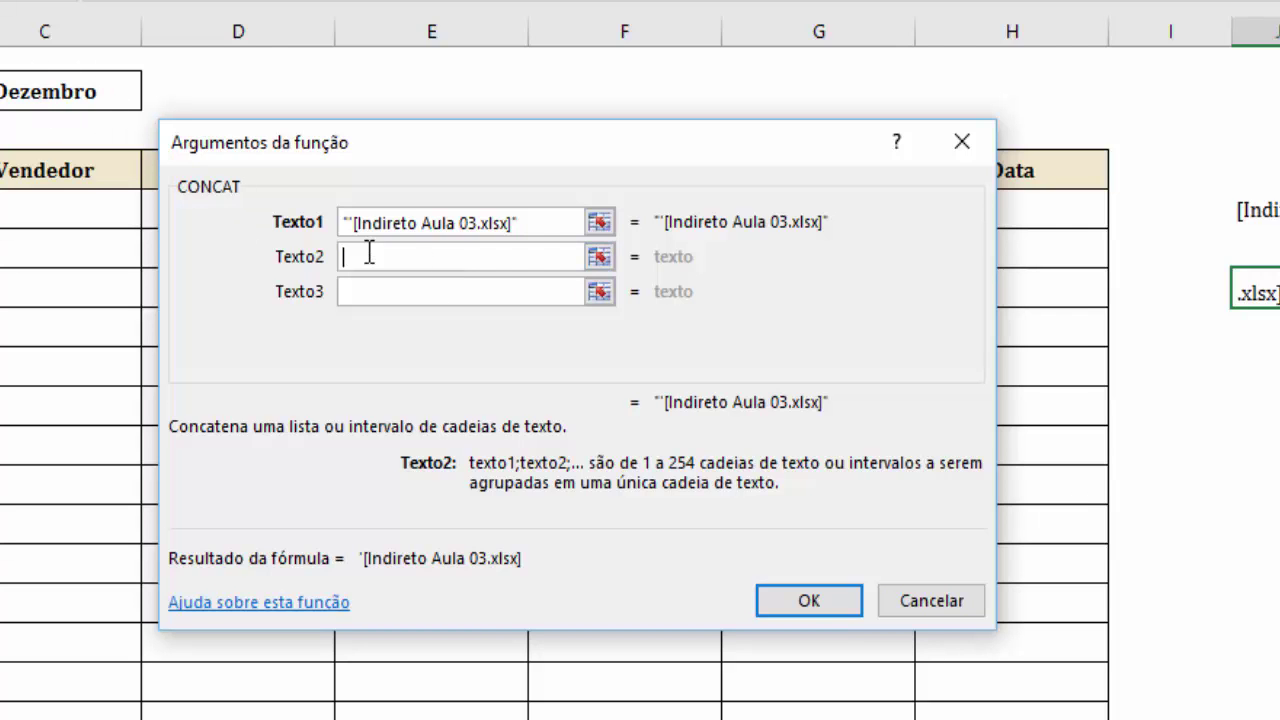
pyautogui.click(80, 89)
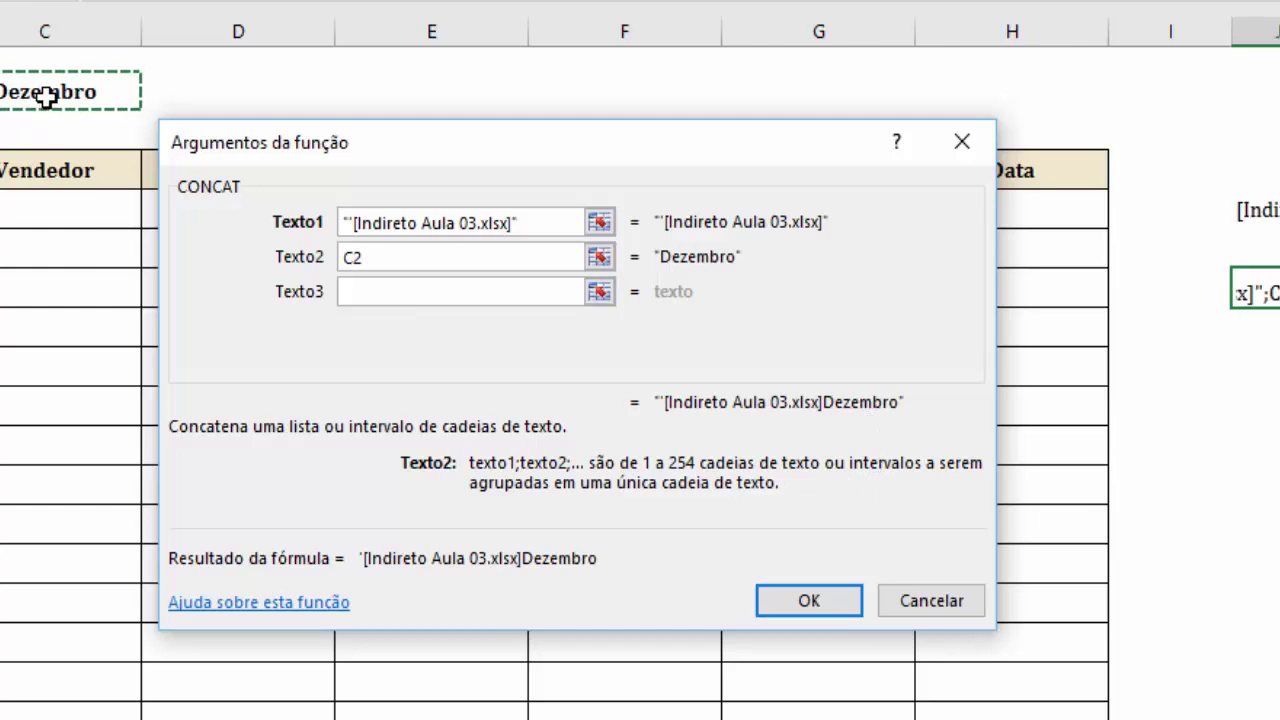
pyautogui.click(365, 291)
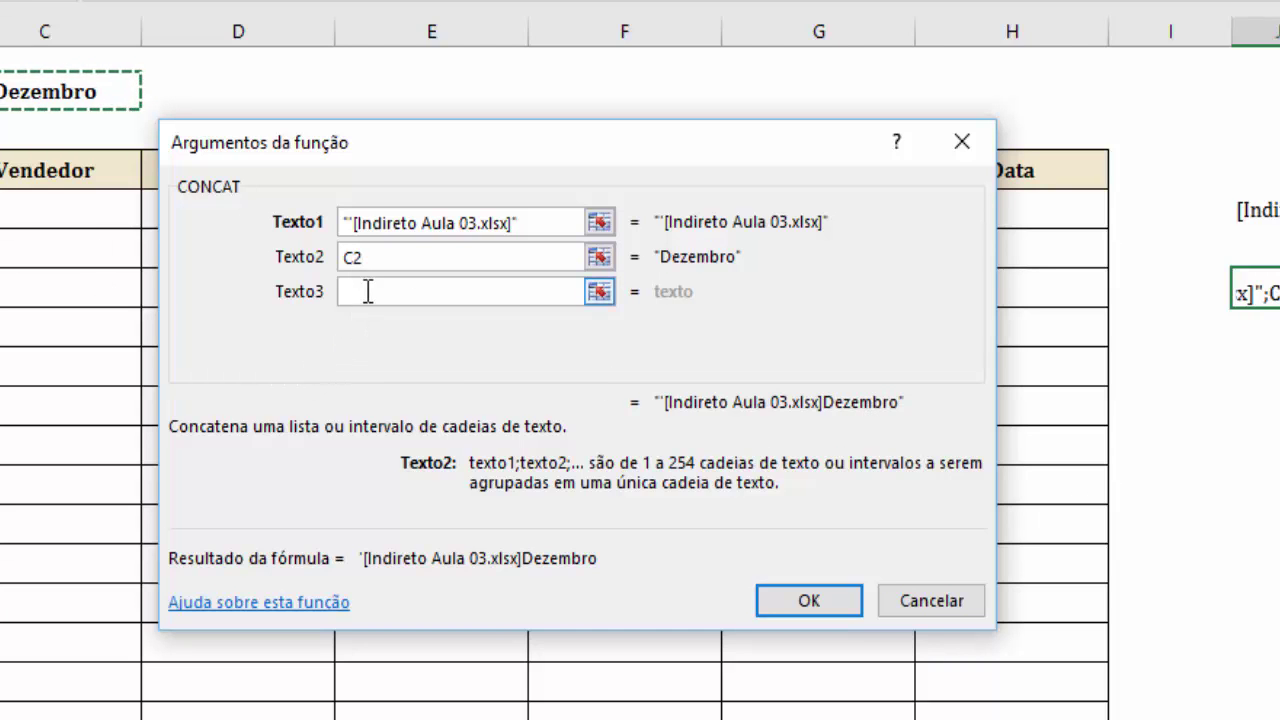
pyautogui.click(380, 325)
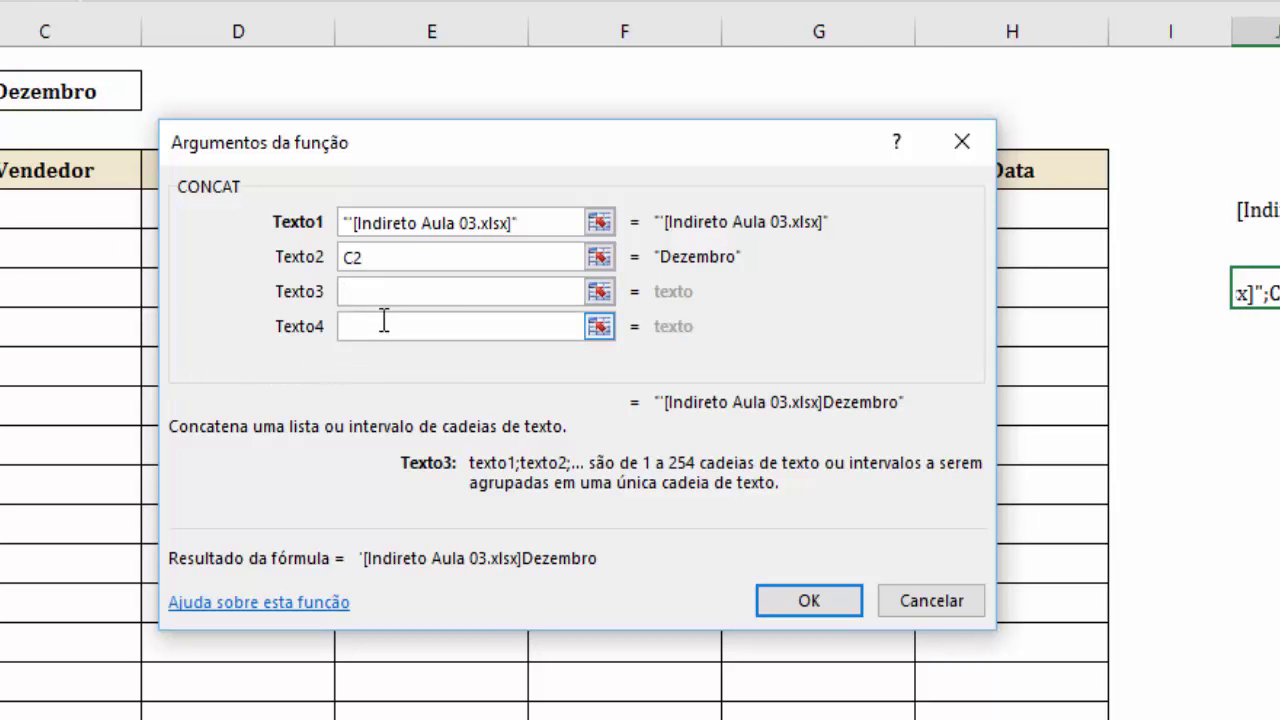
pyautogui.click(380, 257)
pyautogui.click(352, 224)
pyautogui.write('"\'')
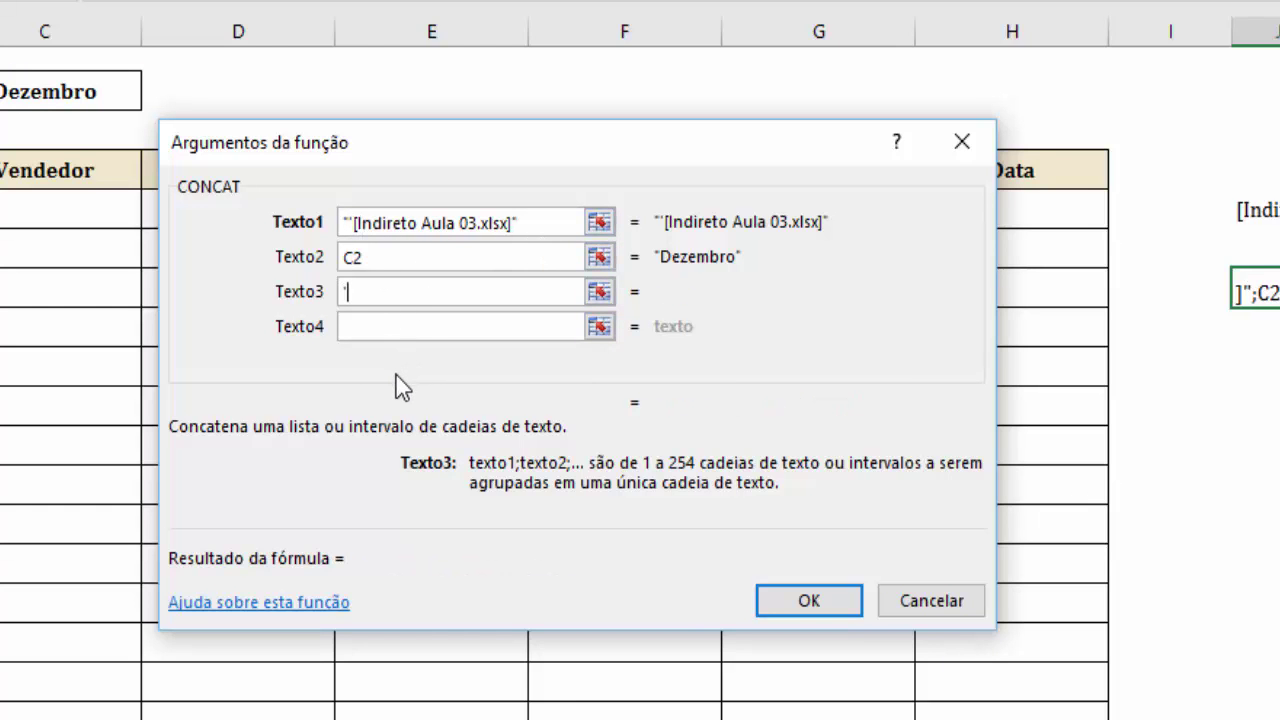
pyautogui.write('"')
# Step: Leave Texto4 empty, set Texto5 to "!B3" and complete the CONCAT formula in J7
pyautogui.click(380, 330)
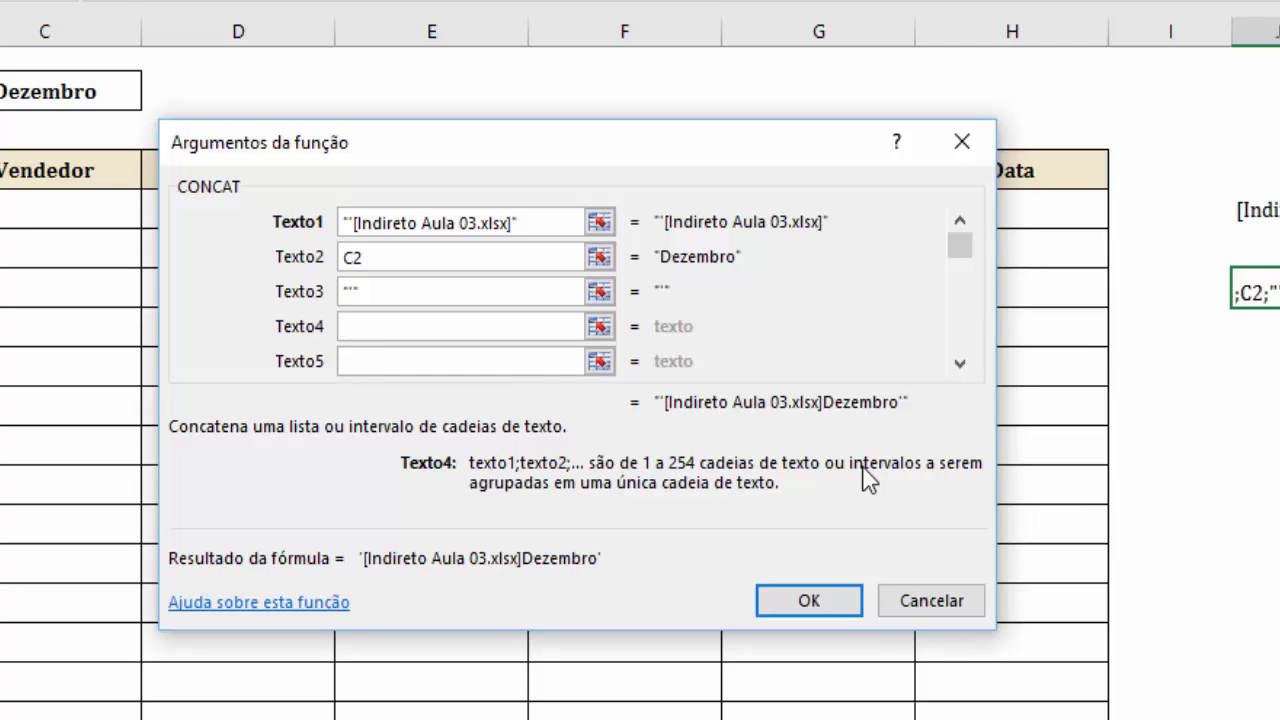
pyautogui.click(458, 362)
pyautogui.write('!')
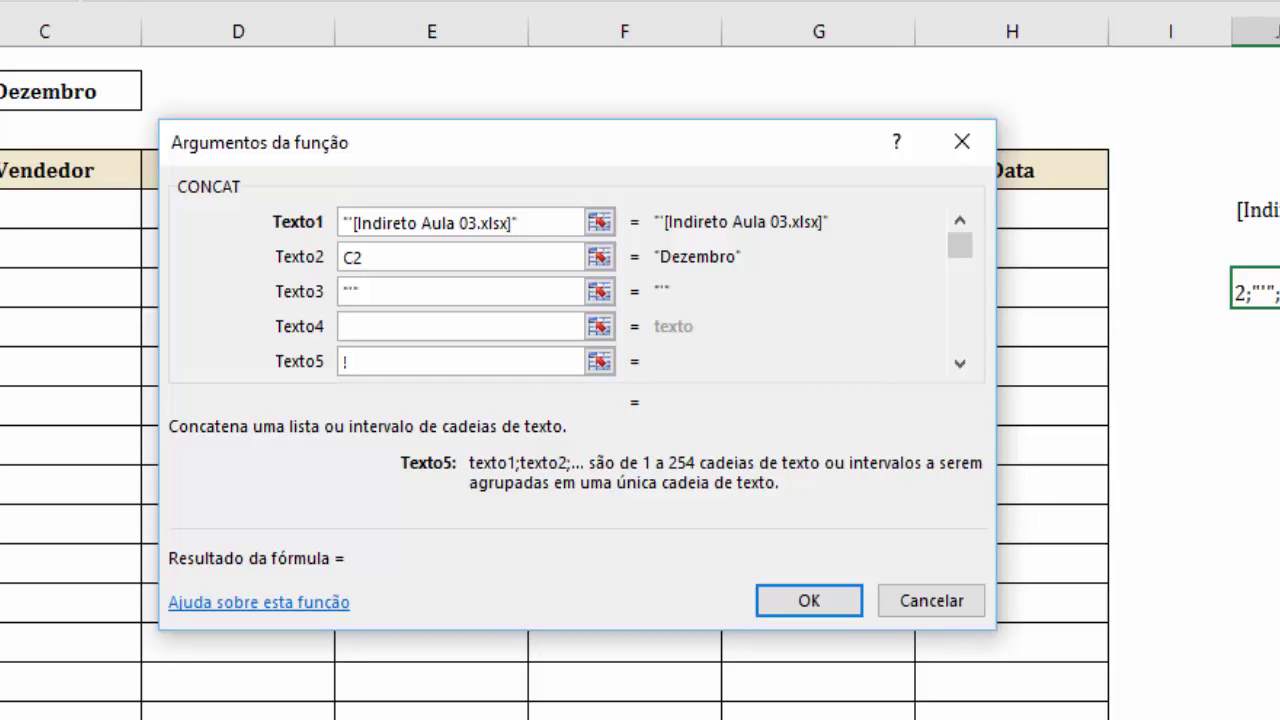
pyautogui.write('B3')
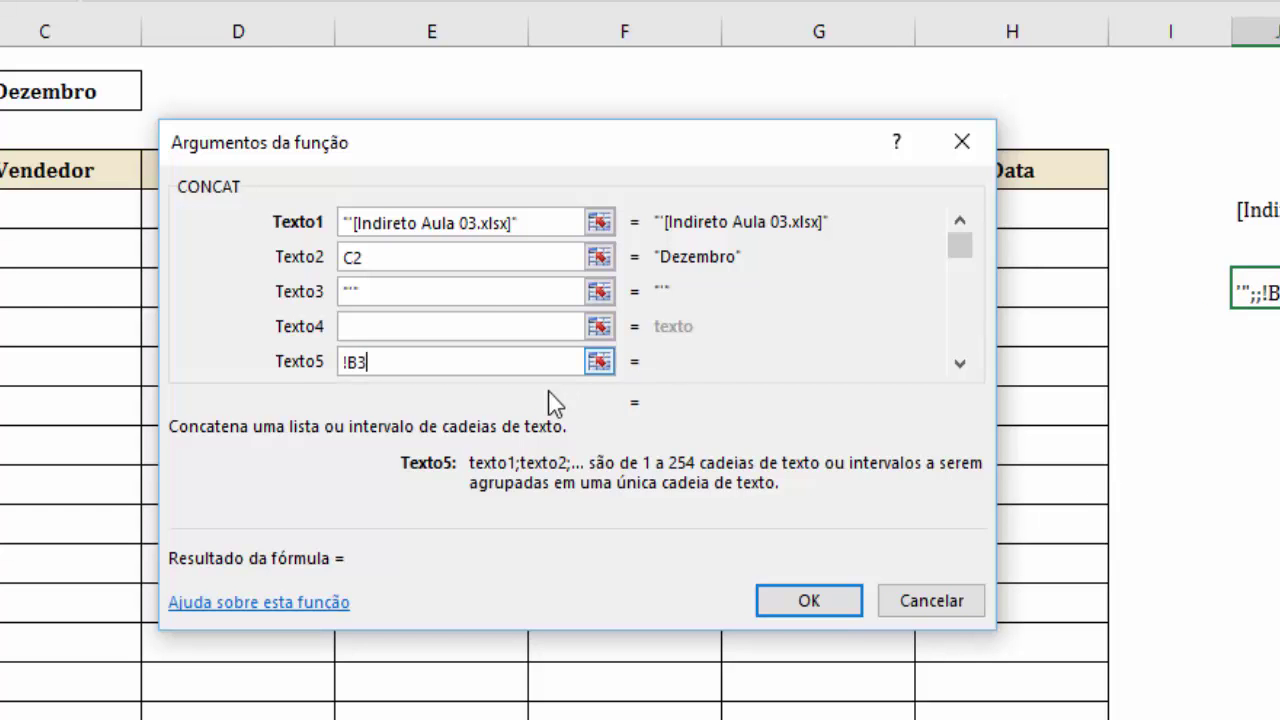
pyautogui.click(486, 327)
pyautogui.click(469, 362)
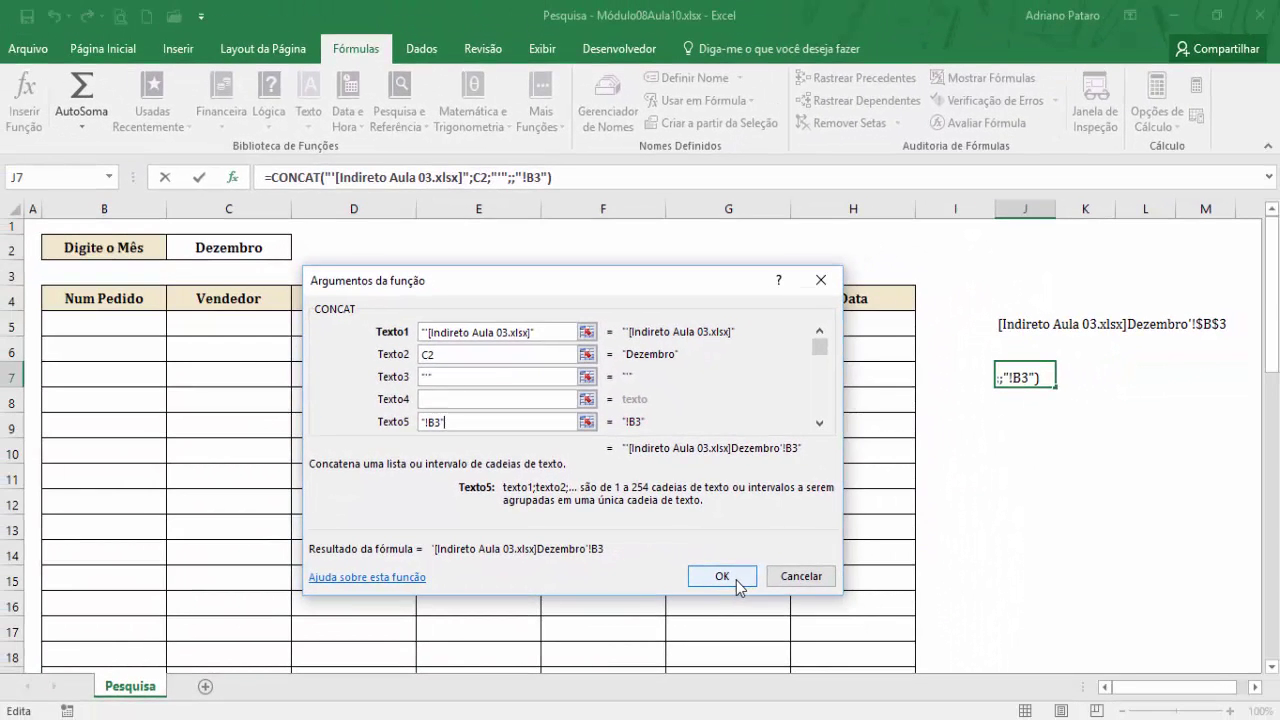
pyautogui.click(722, 576)
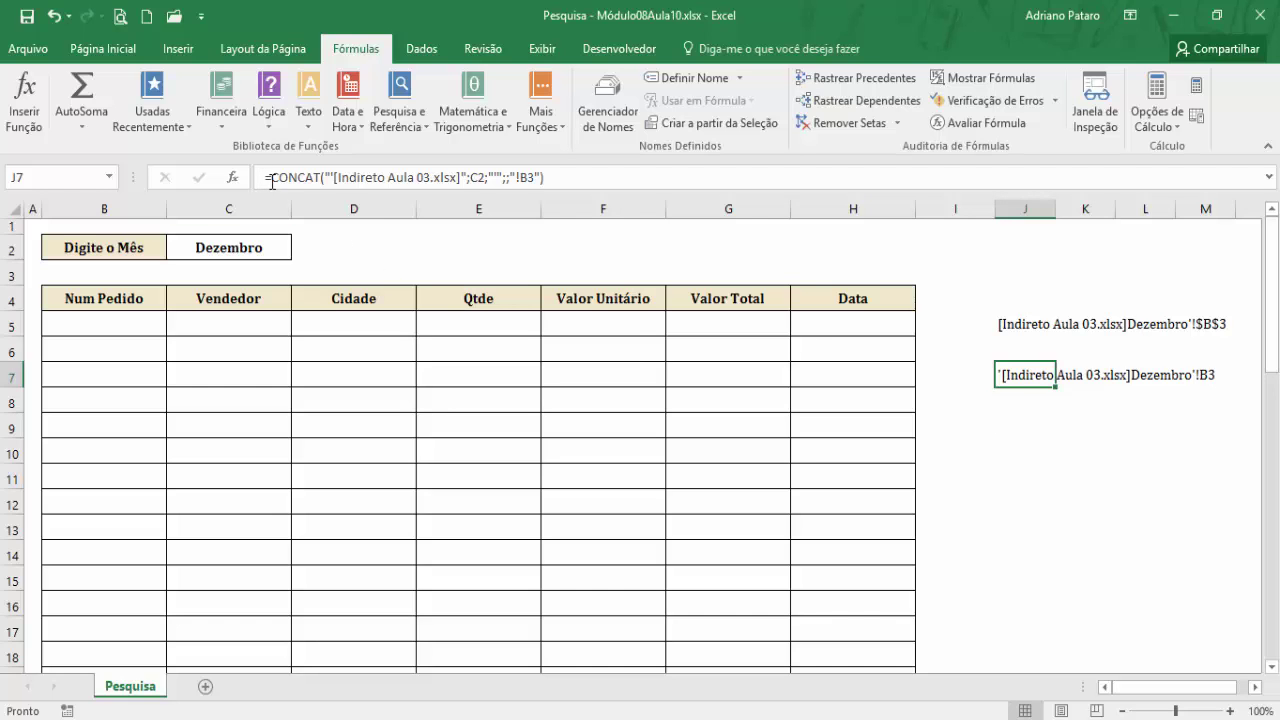
# Step: Insert an INDIRETO function in cell J8 that uses J7 as its reference text
pyautogui.click(1021, 404)
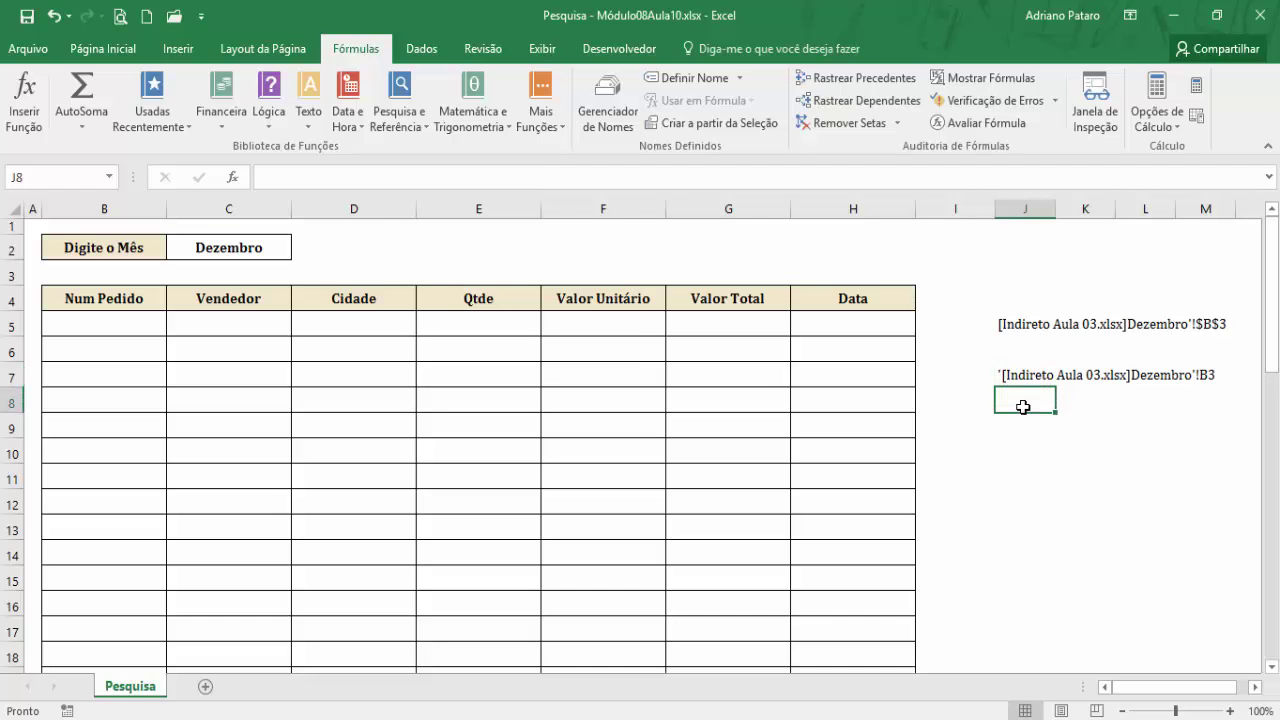
pyautogui.click(400, 112)
pyautogui.click(430, 380)
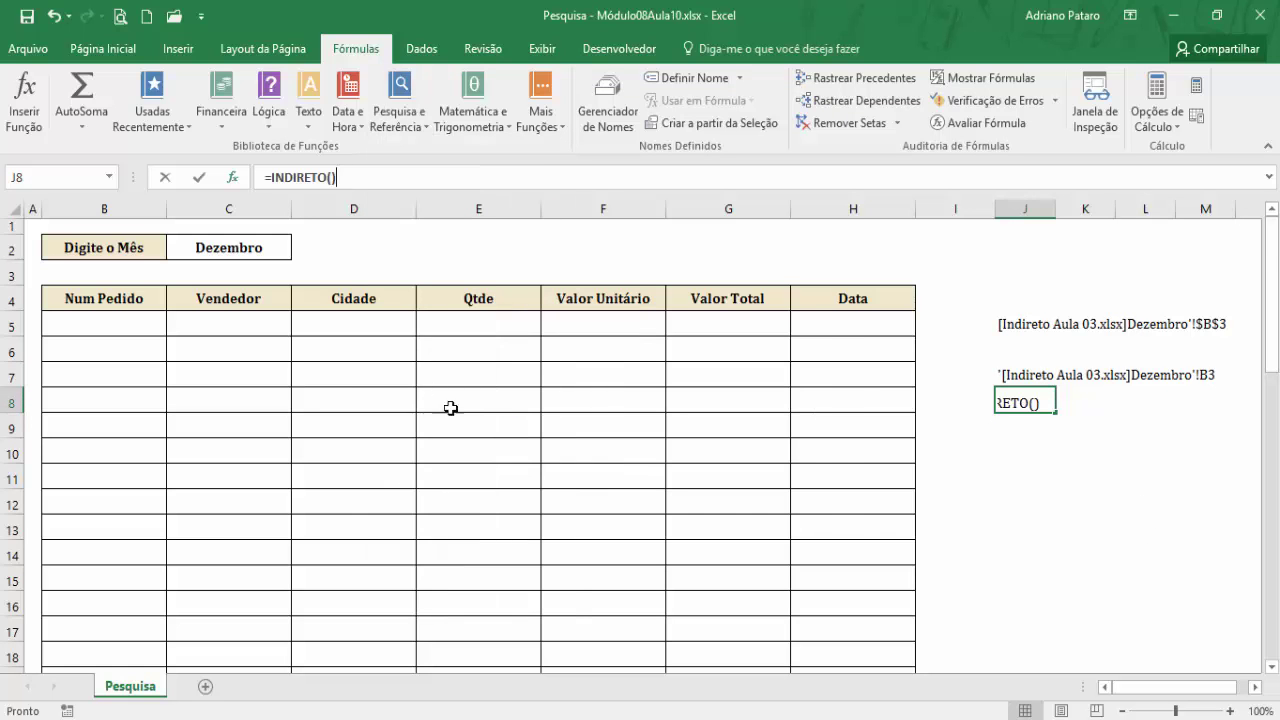
pyautogui.moveTo(691, 327); pyautogui.dragTo(665, 358)
pyautogui.click(1015, 380)
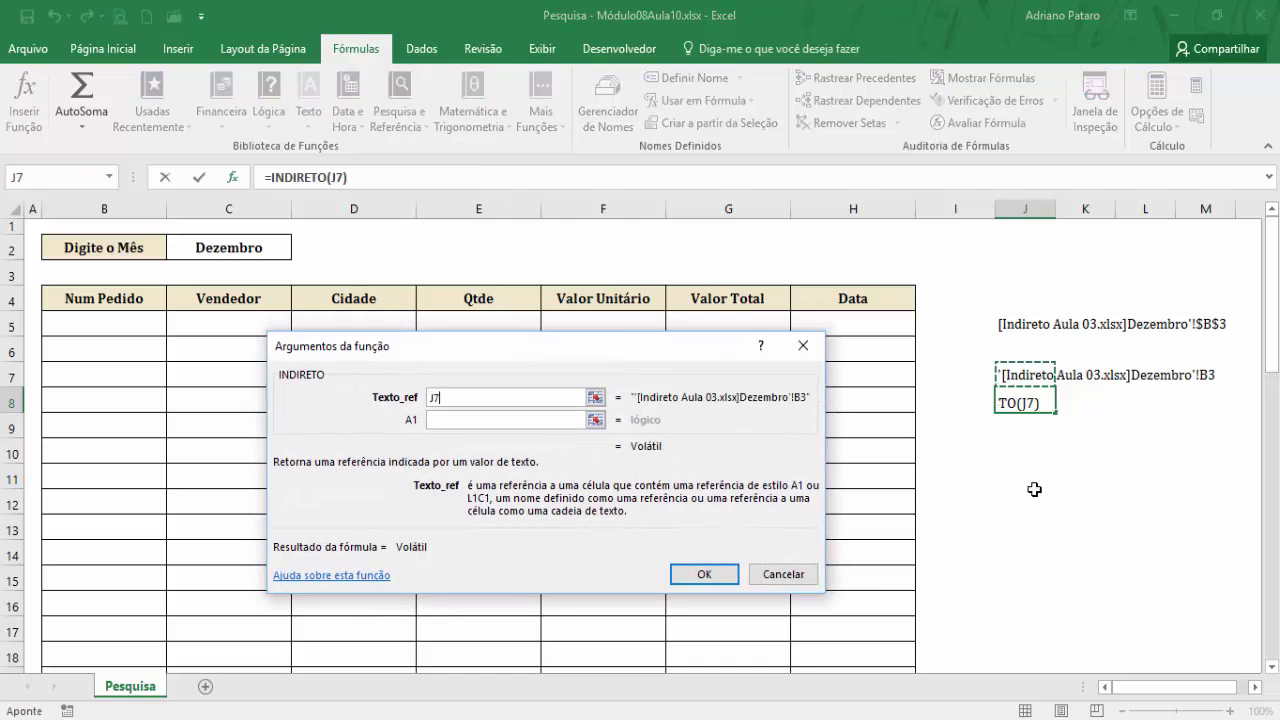
pyautogui.click(703, 578)
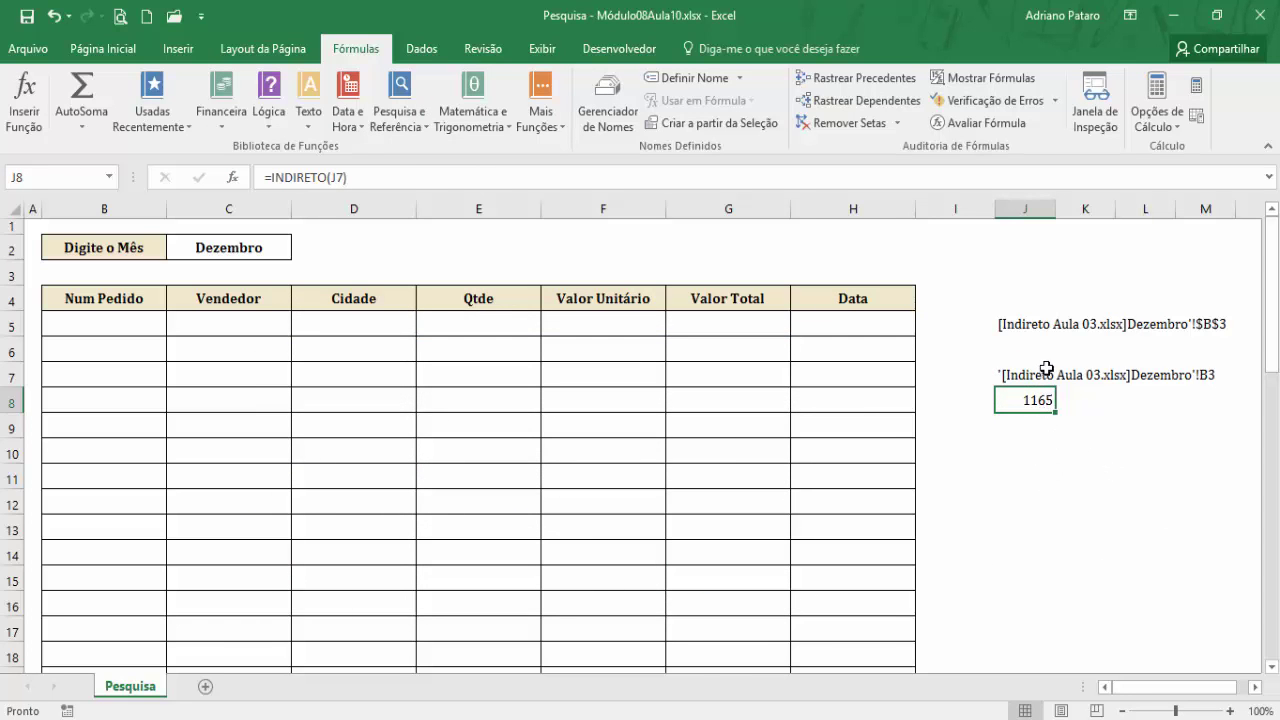
# Step: Put an equals sign back in front of the reference text in J5 to make it a working formula
pyautogui.click(1033, 324)
pyautogui.click(264, 177)
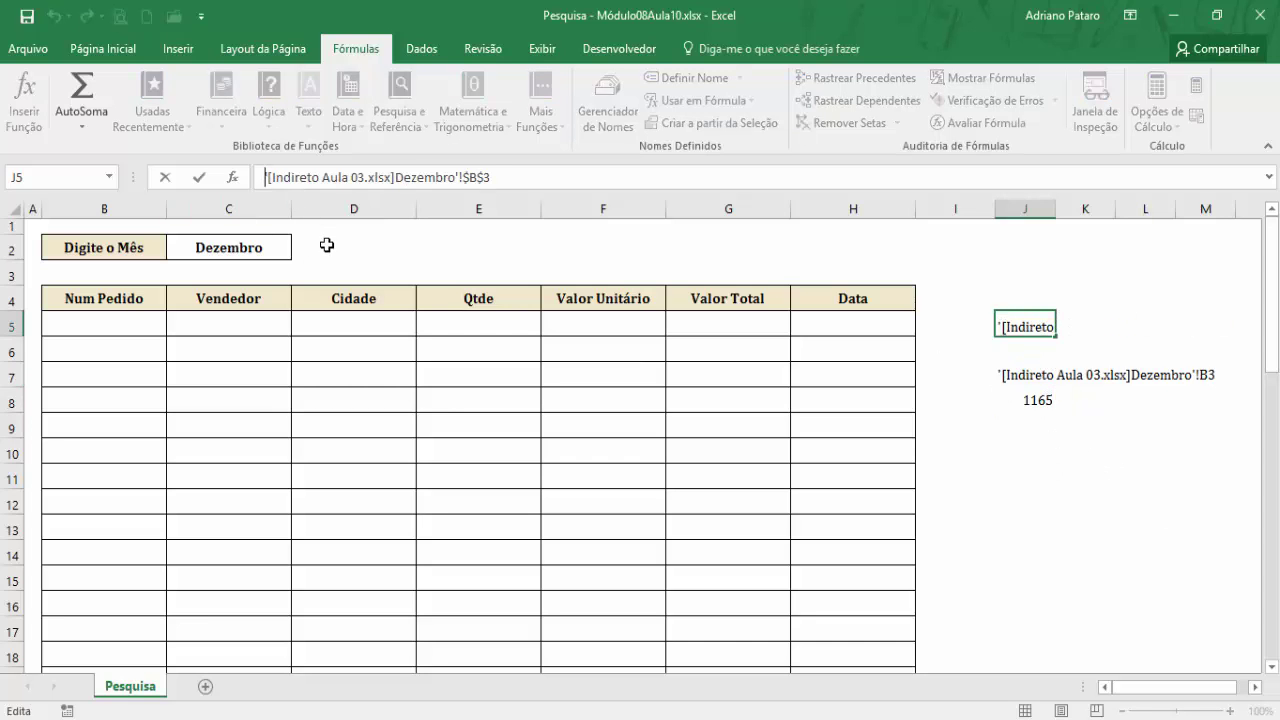
pyautogui.write('=')
pyautogui.press('Return')
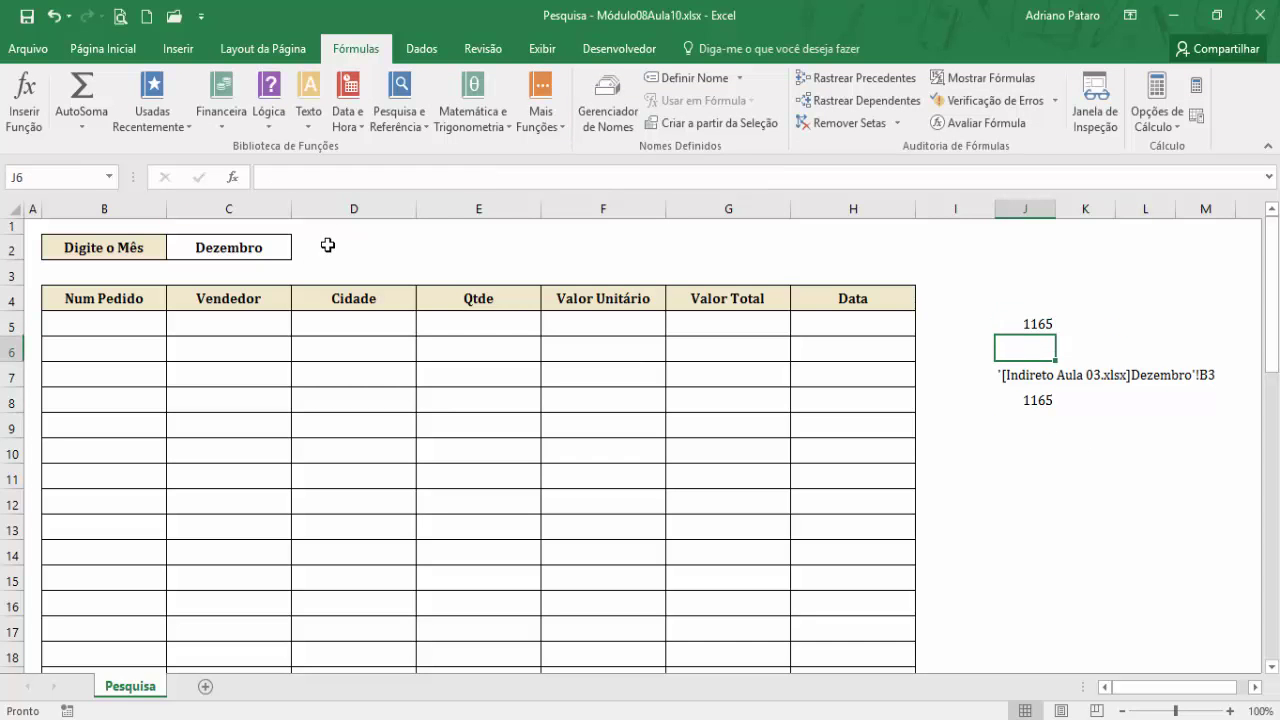
# Step: Copy the =INDIRETO(J7) formula text from J8 into cell B5, the first row under Num Pedido
pyautogui.click(1028, 400)
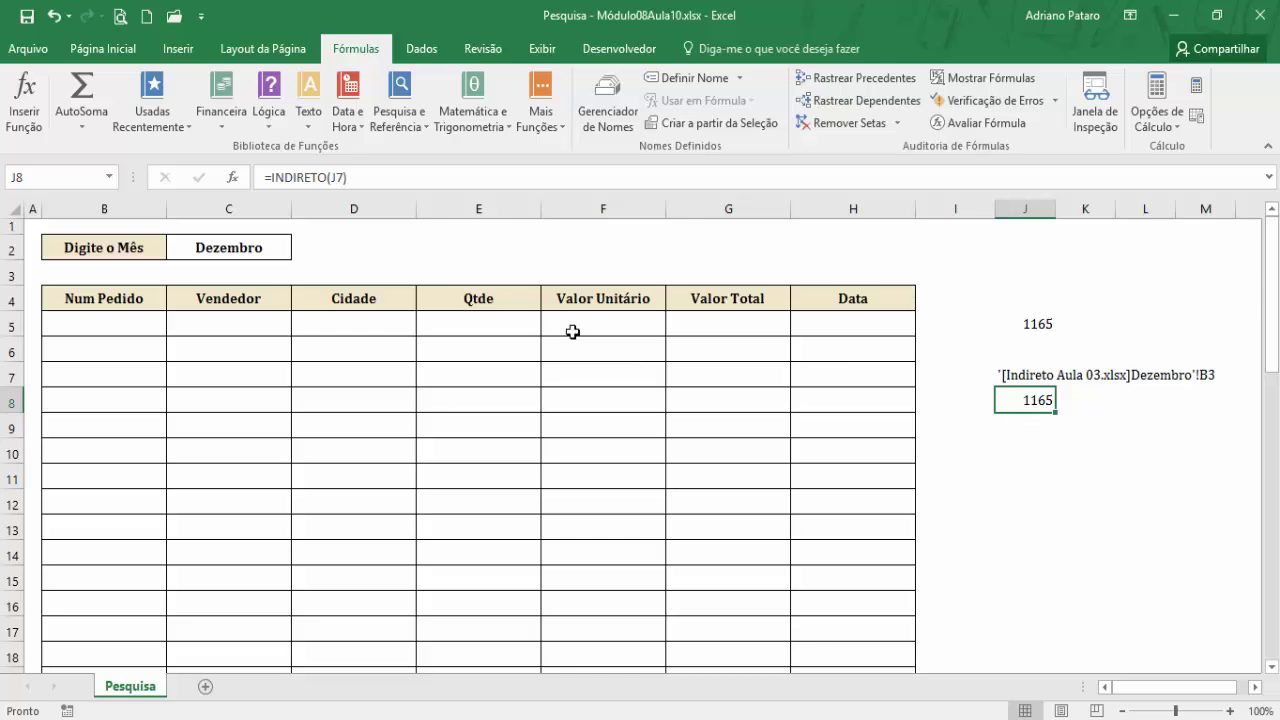
pyautogui.moveTo(348, 177); pyautogui.dragTo(272, 177)
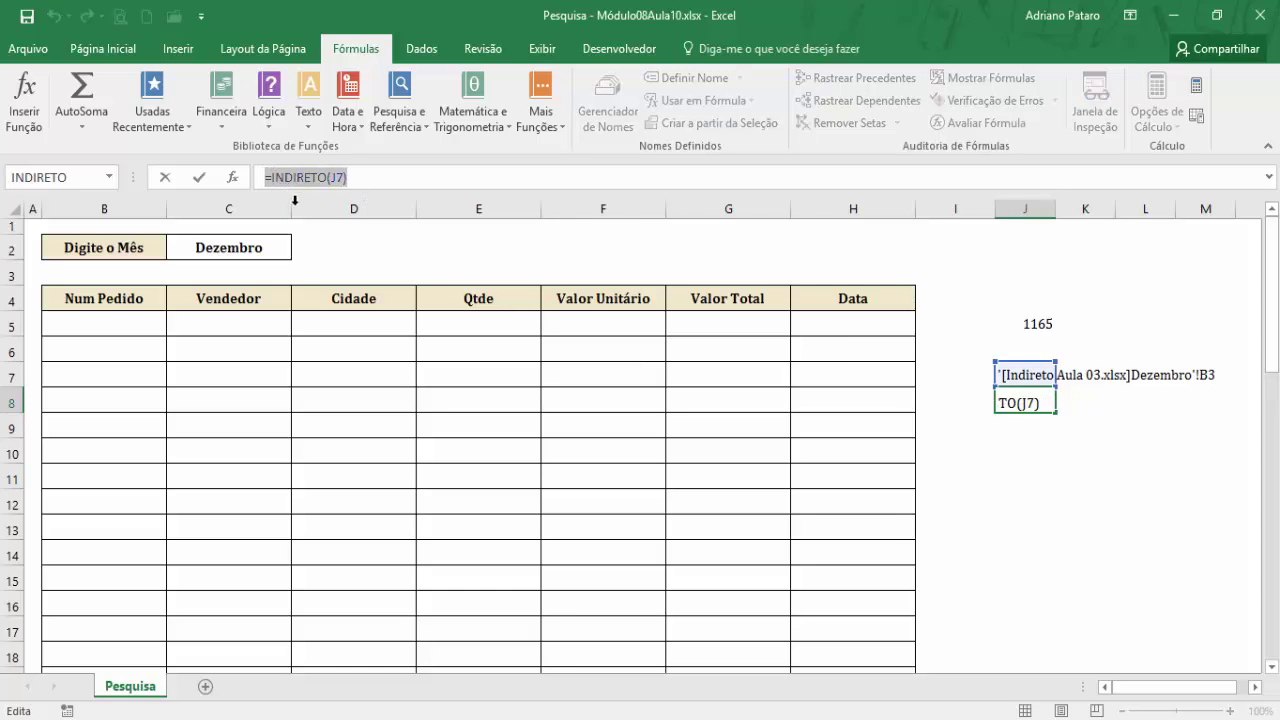
pyautogui.press('Return')
pyautogui.click(133, 320)
pyautogui.write('=')
pyautogui.hotkey('ctrl', 'v')
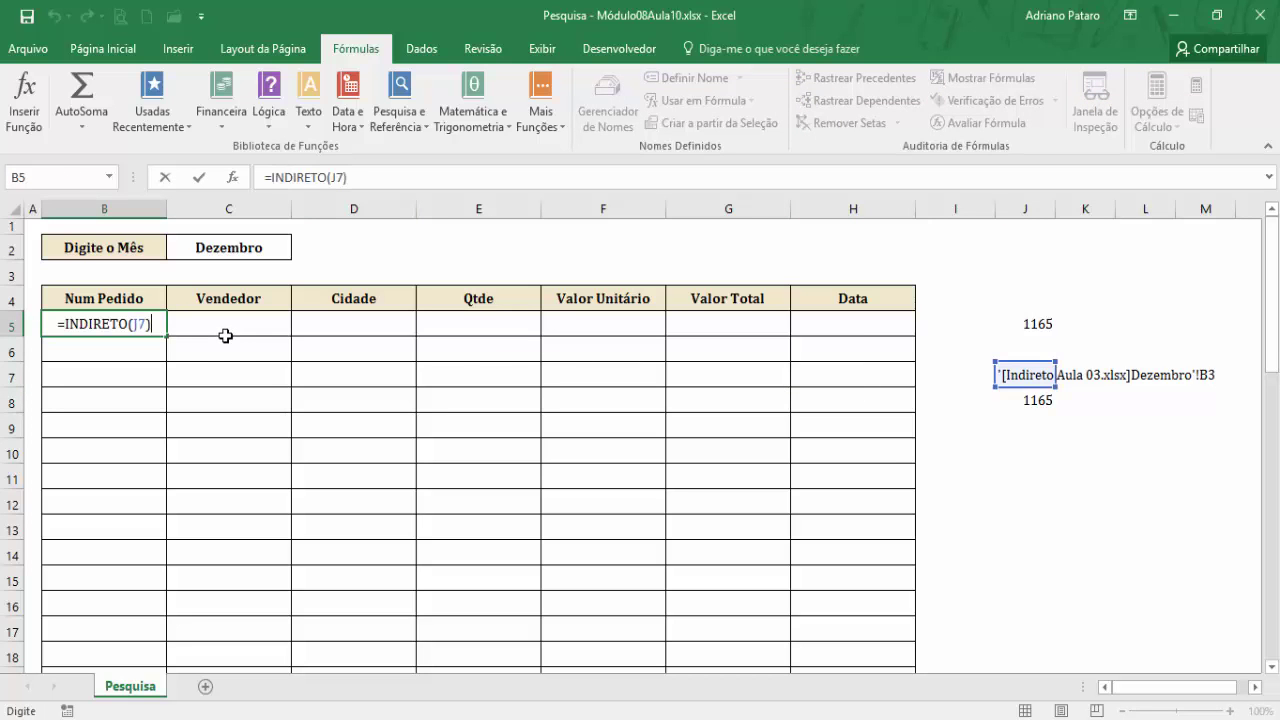
pyautogui.press('Return')
pyautogui.click(145, 328)
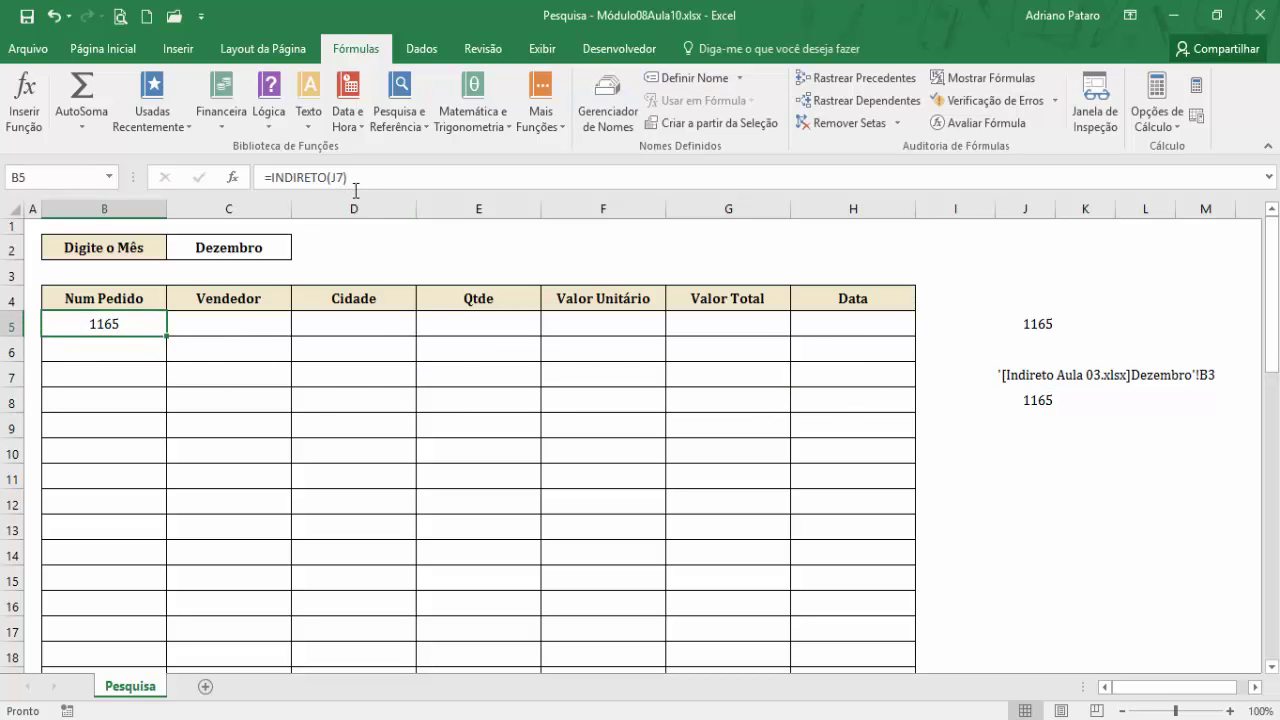
# Step: Copy the CONCAT expression from J7 without its equals sign and leave the cell unchanged
pyautogui.click(1018, 378)
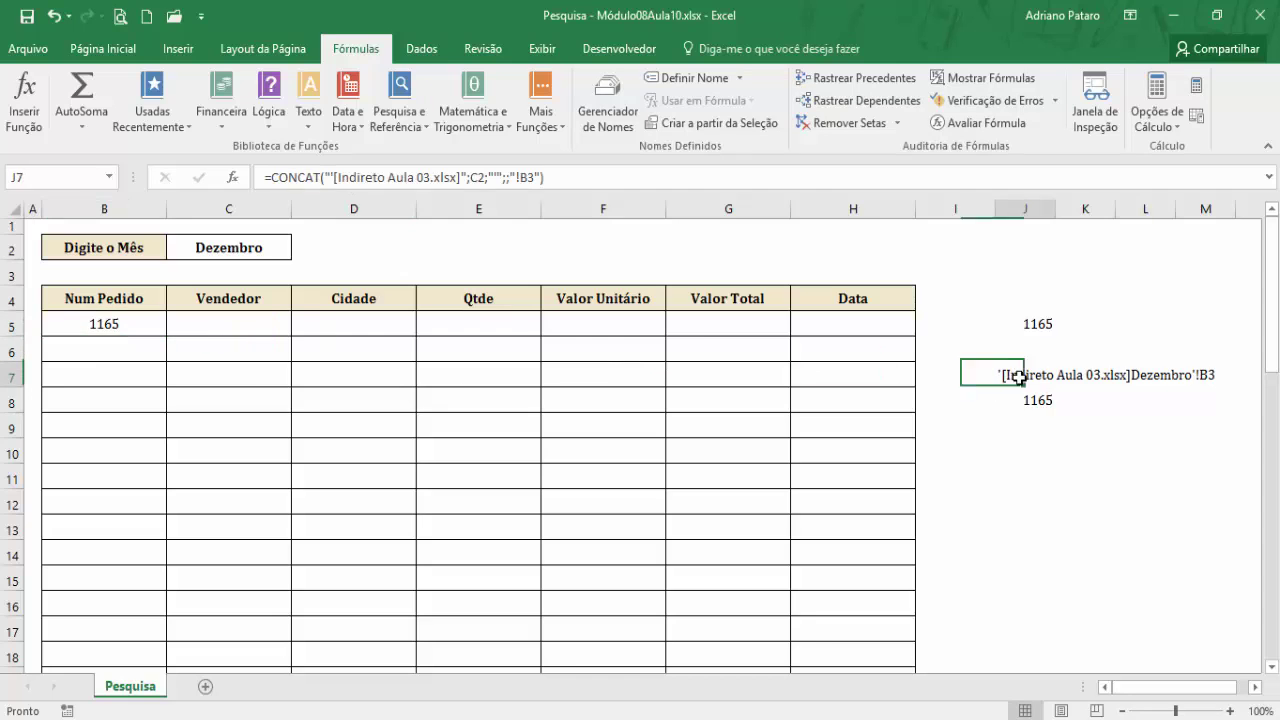
pyautogui.click(541, 180)
pyautogui.moveTo(309, 195); pyautogui.dragTo(268, 183)
pyautogui.hotkey('ctrl', 'c')
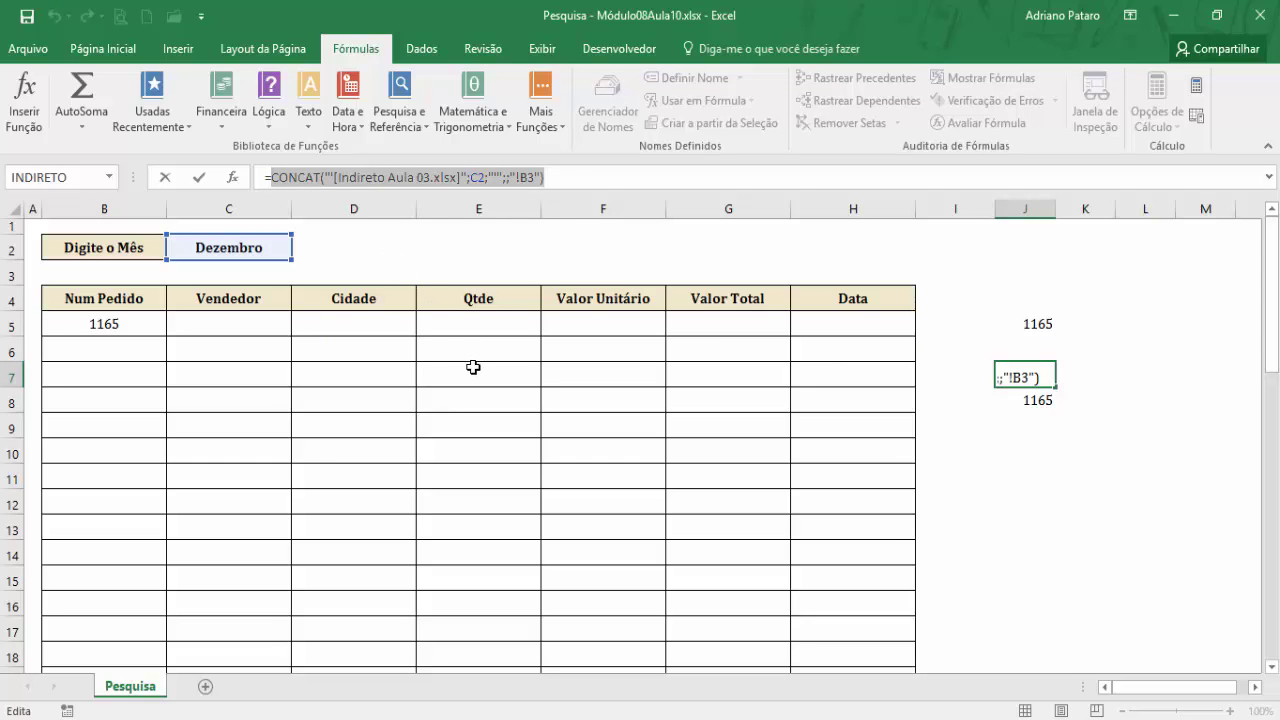
pyautogui.press('Escape')
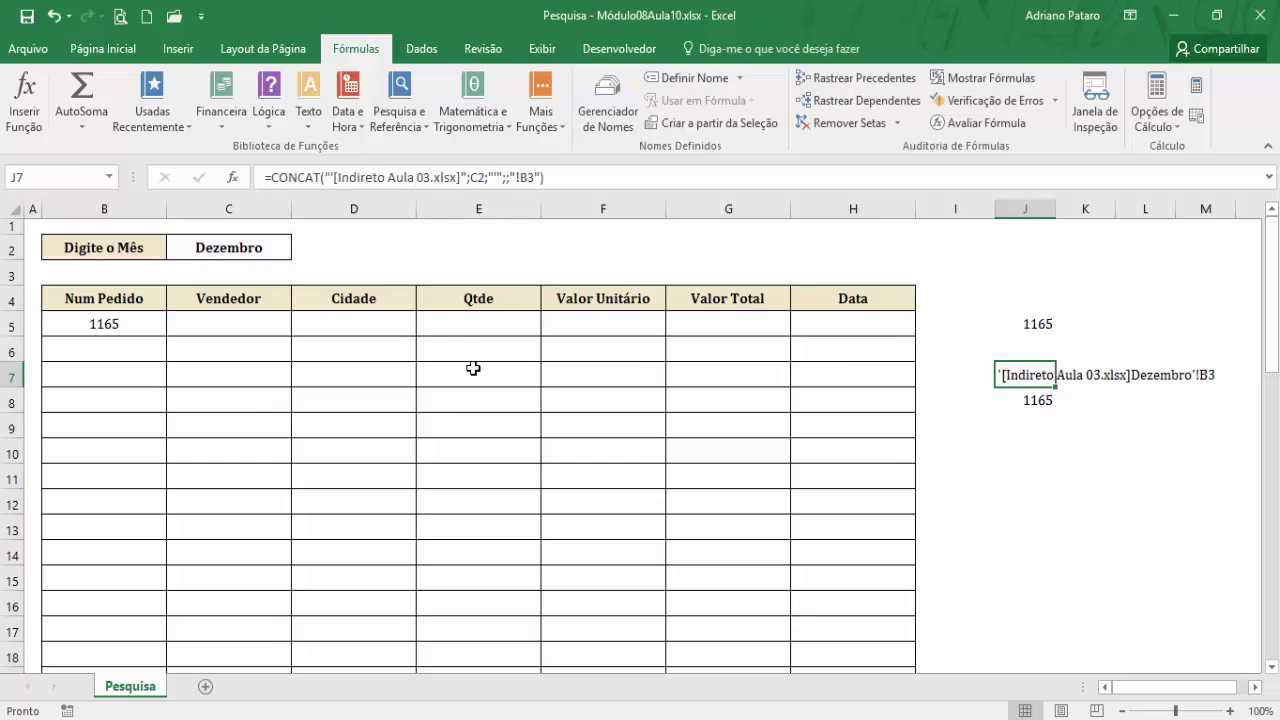
# Step: Replace the J7 reference in B5's INDIRETO function with the copied CONCAT expression, leaving the A1 argument empty
pyautogui.click(138, 327)
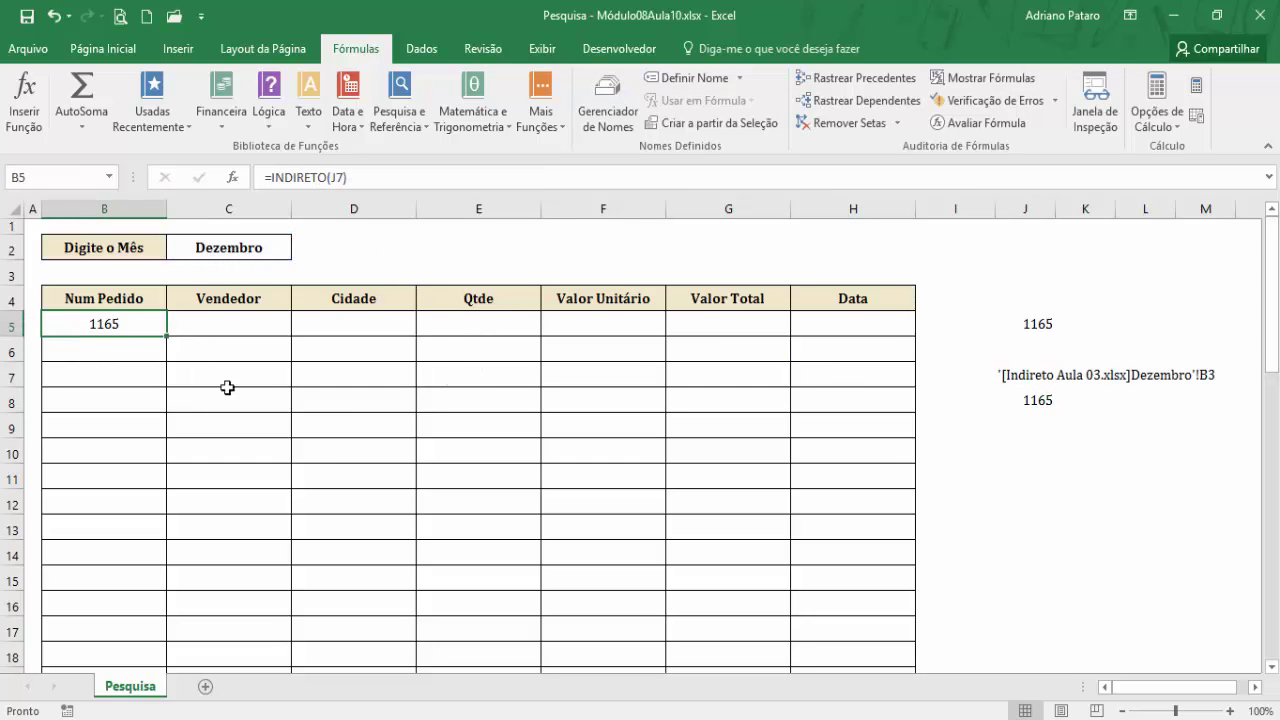
pyautogui.click(232, 177)
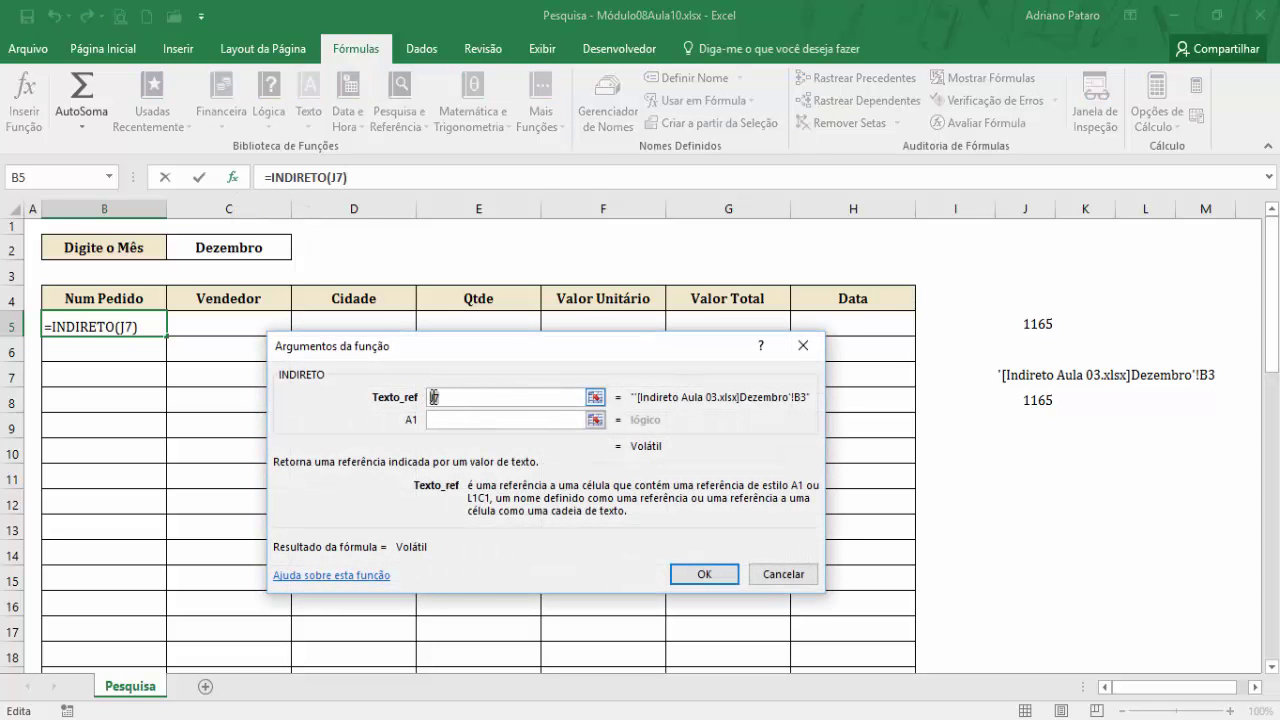
pyautogui.hotkey('ctrl', 'v')
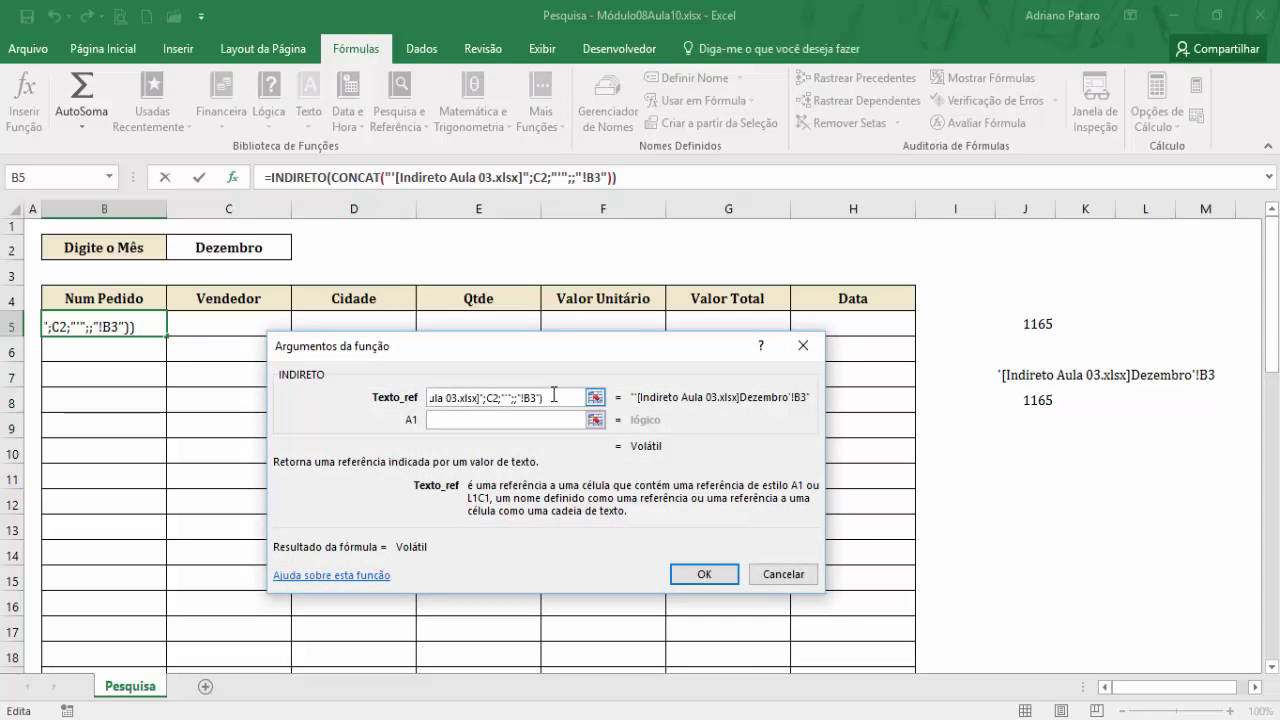
pyautogui.click(455, 419)
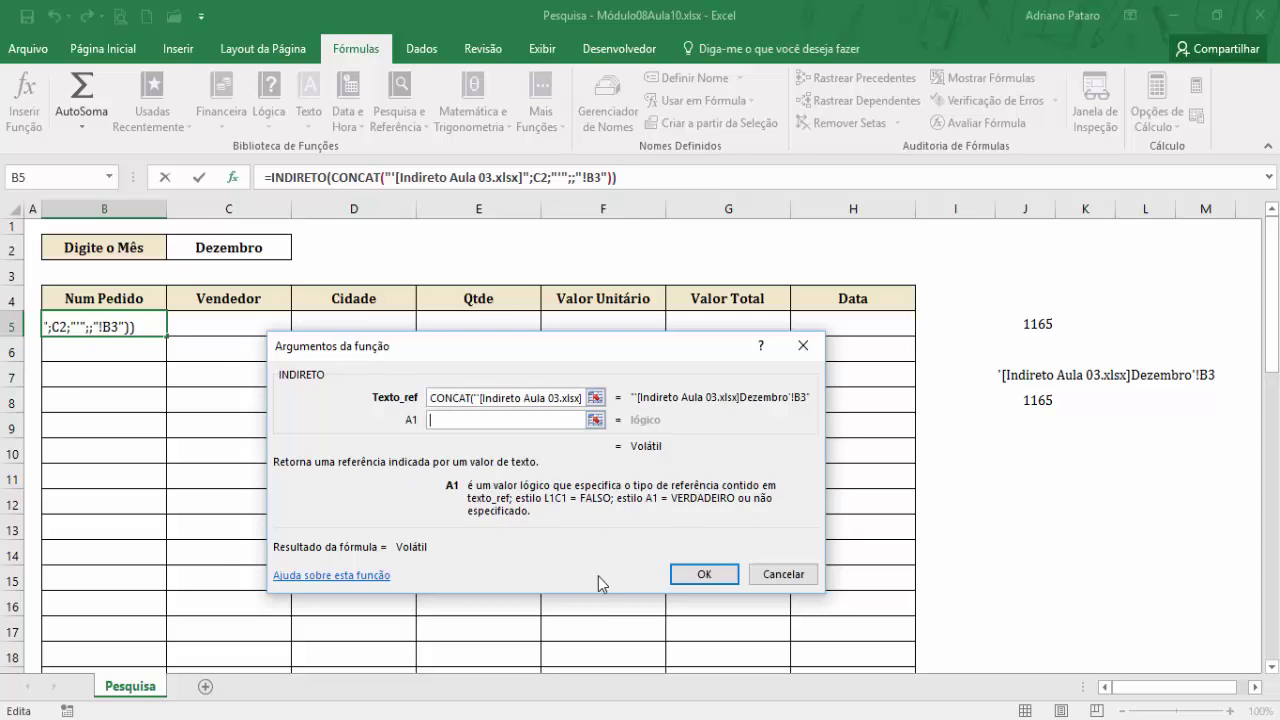
pyautogui.click(702, 574)
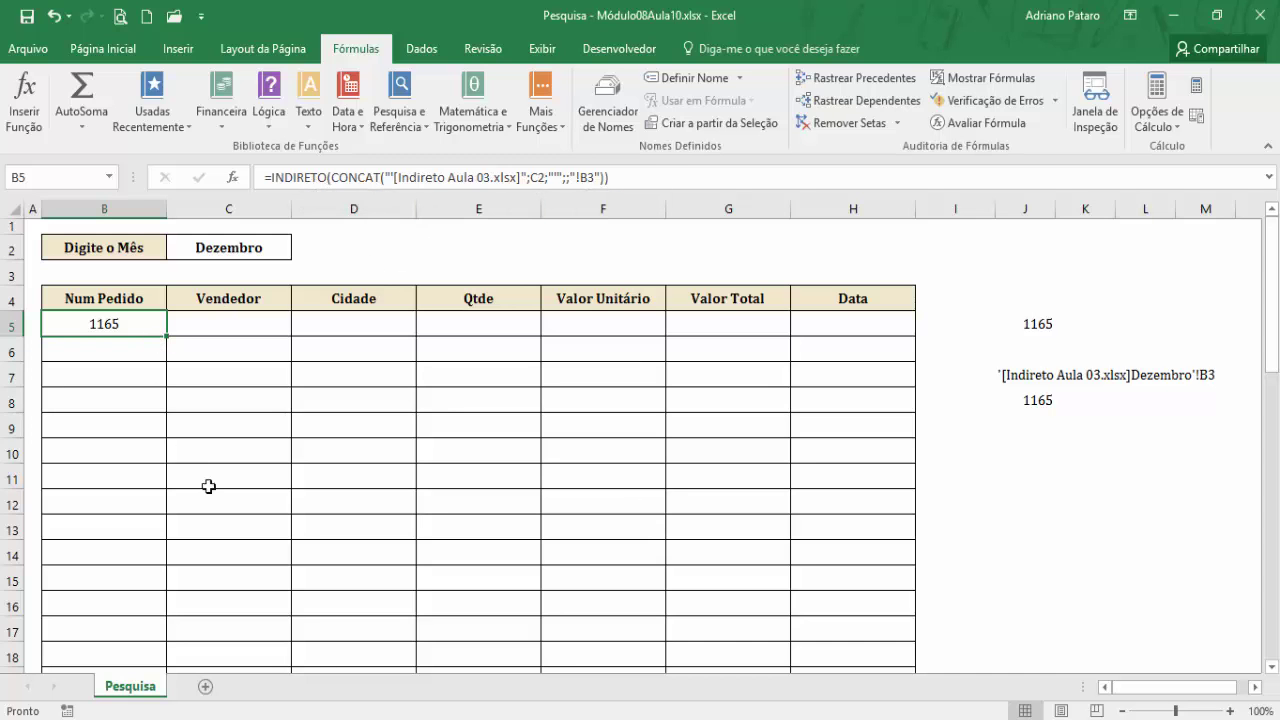
# Step: Look at the first order on the Dezembro sheet of Indireto Aula 03.xlsx and return to the Pesquisa workbook
pyautogui.click(250, 719)
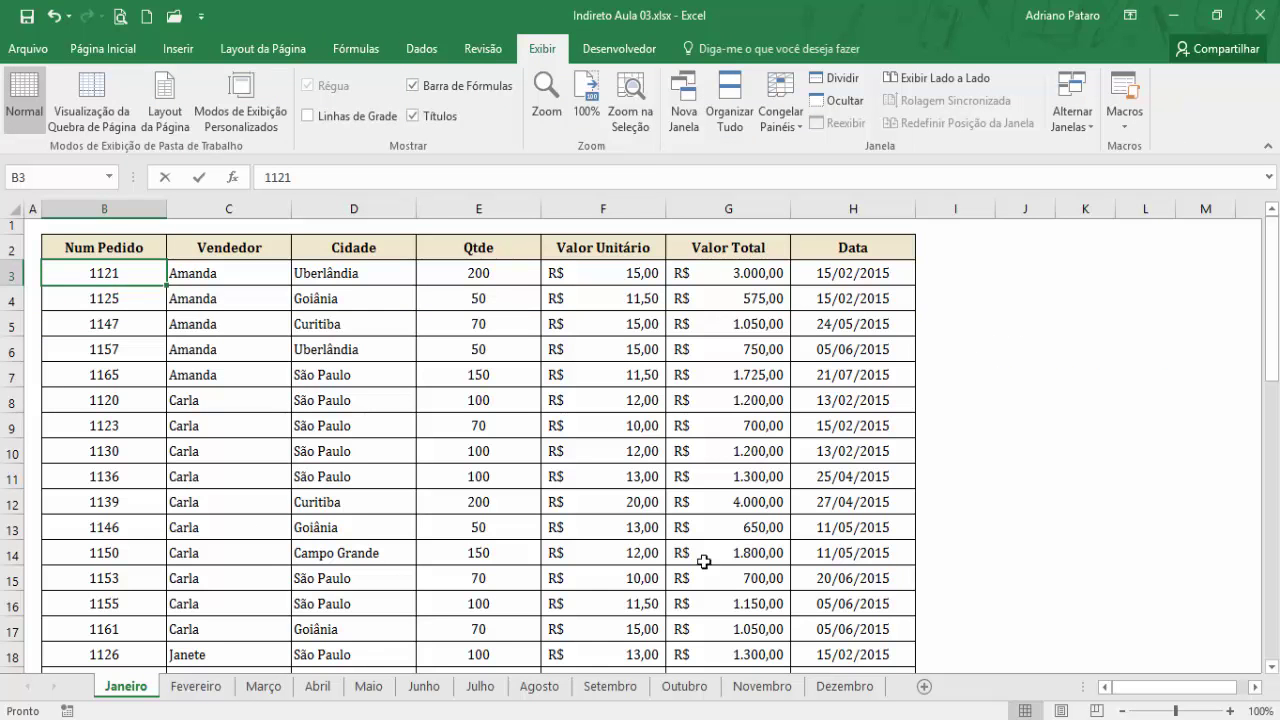
pyautogui.click(842, 690)
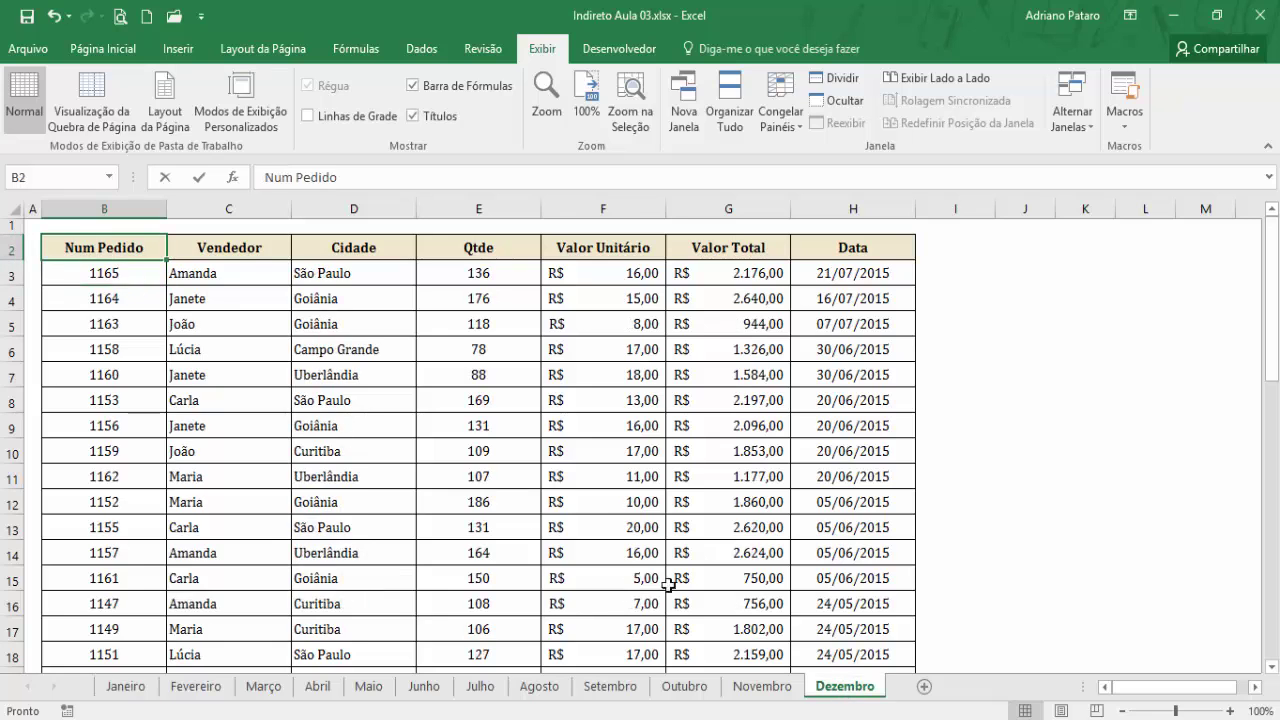
pyautogui.hotkey('ctrl', 'Tab')
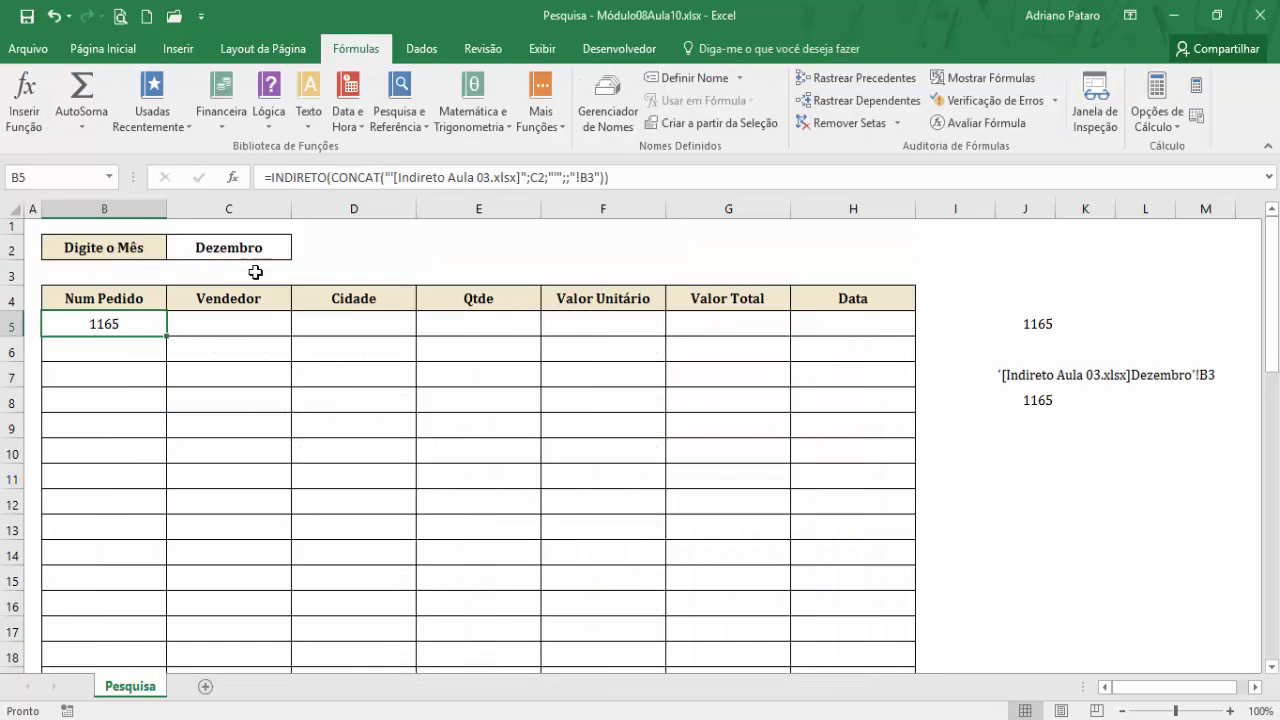
# Step: Set the lookup month in C2 to Janeiro
pyautogui.click(254, 254)
pyautogui.write('Janeiro')
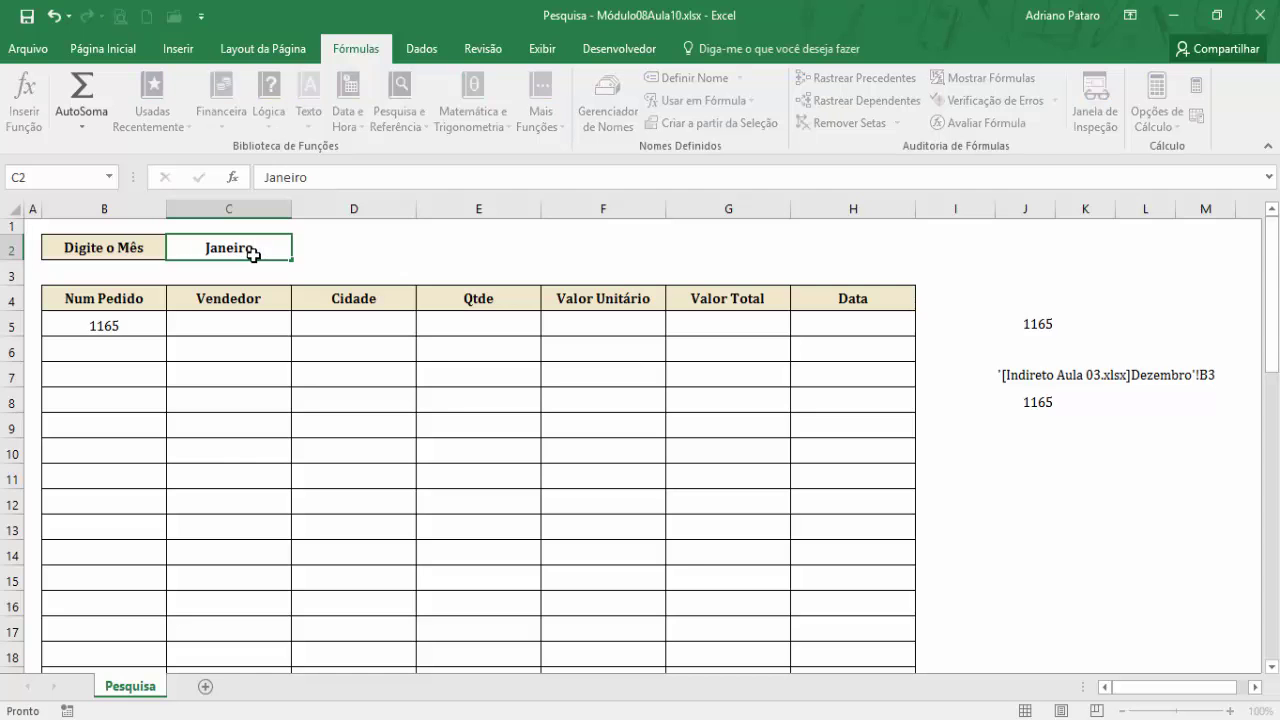
pyautogui.press('Return')
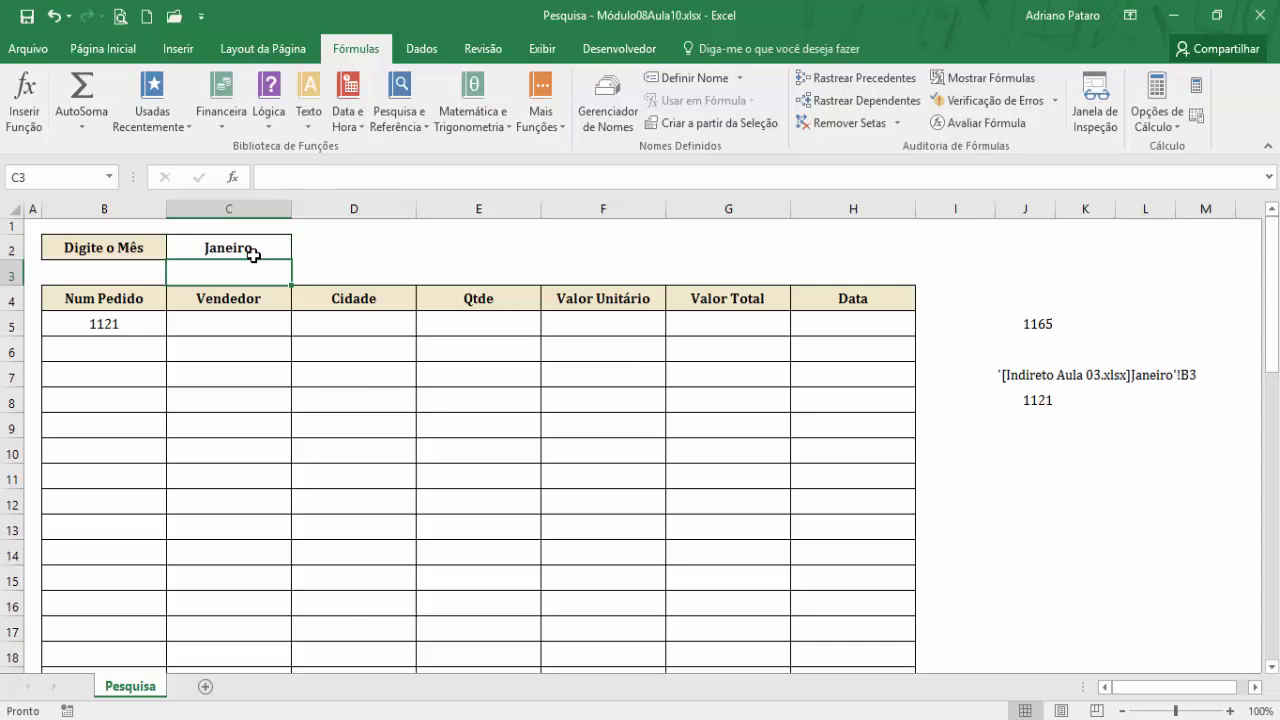
# Step: Check the first order on the Janeiro sheet of Indireto Aula 03.xlsx against the looked-up order number in the Pesquisa workbook
pyautogui.hotkey('ctrl', 'Tab')
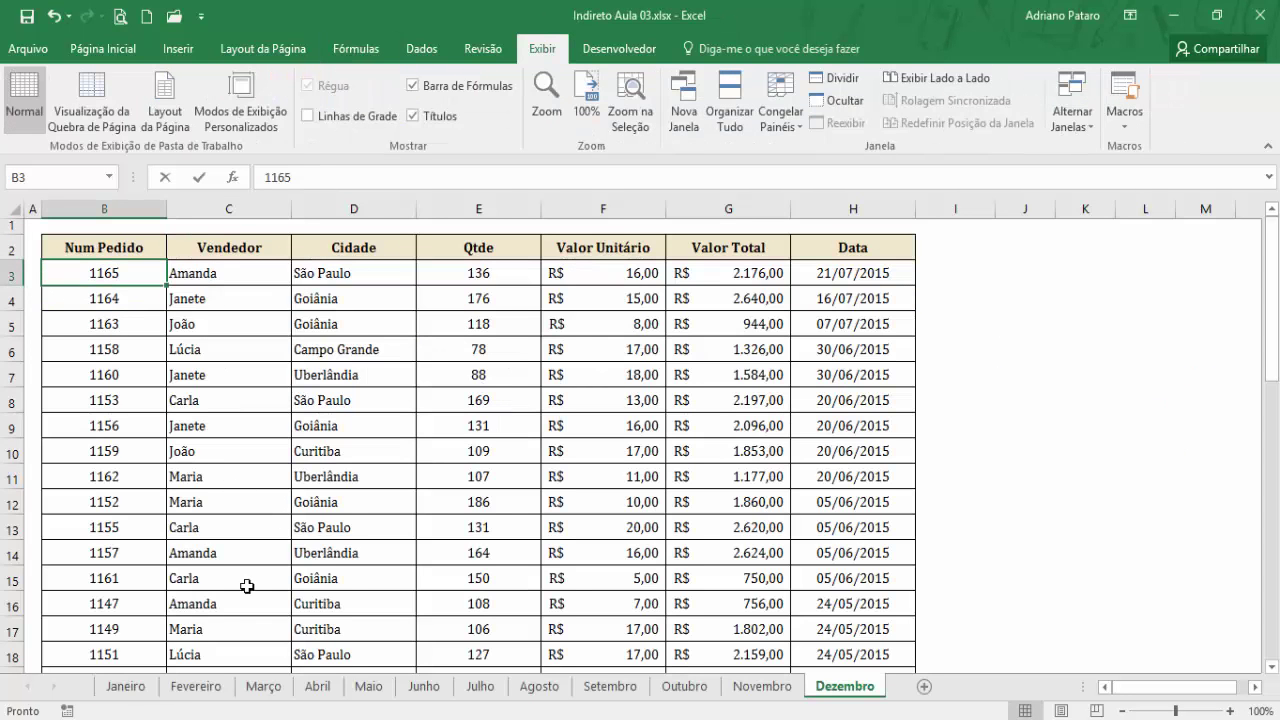
pyautogui.click(125, 686)
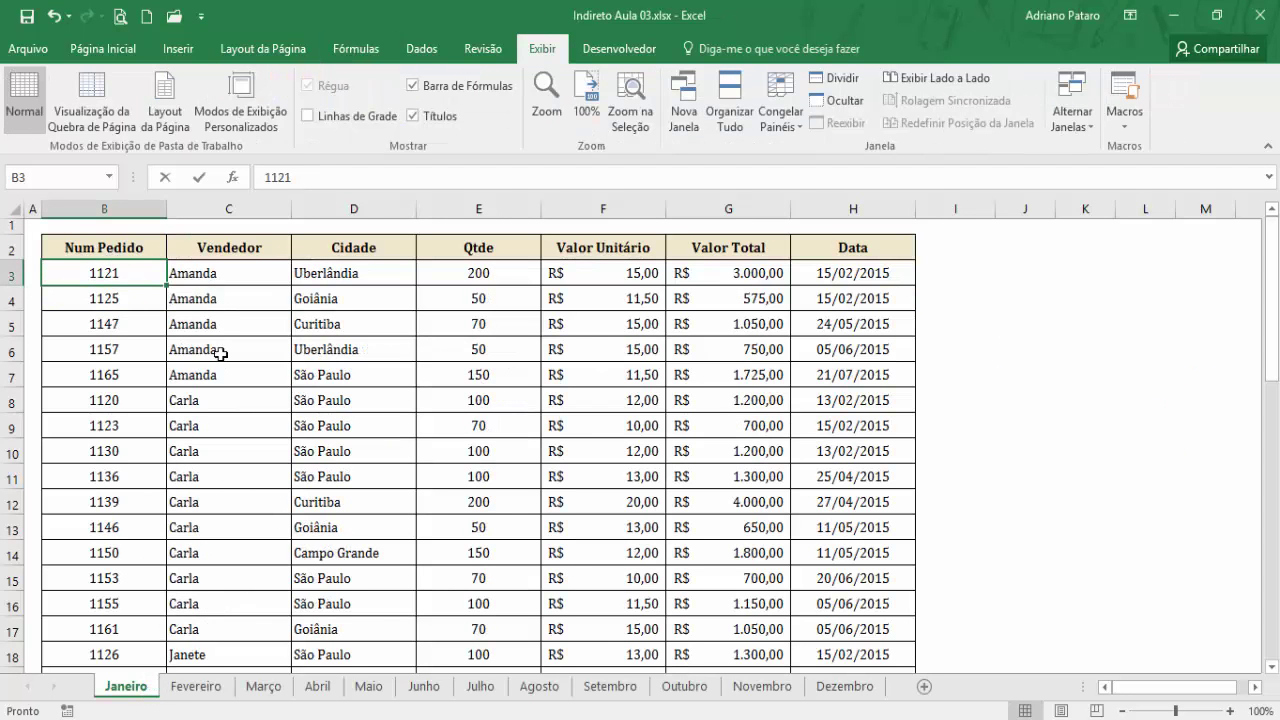
pyautogui.press('Return')
pyautogui.click(131, 305)
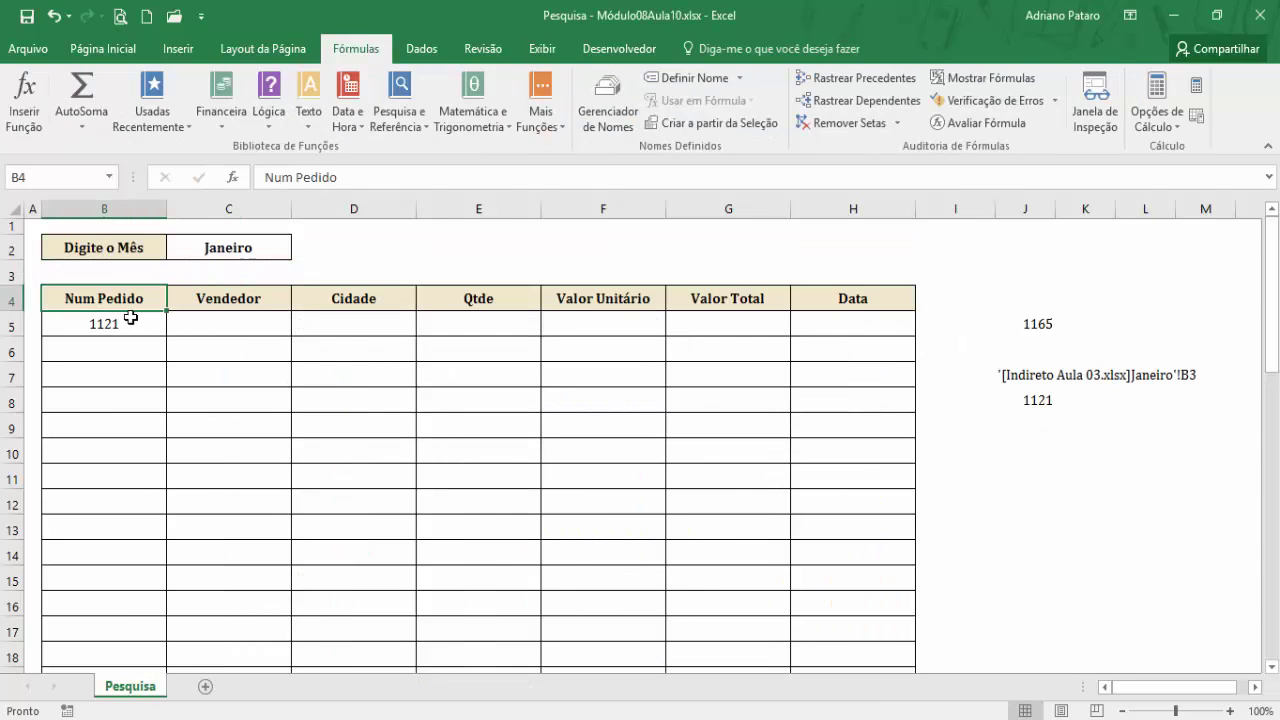
# Step: Compare the INDIRETO formula in B5 with the direct reference in J5 and see how each points to the month
pyautogui.click(132, 318)
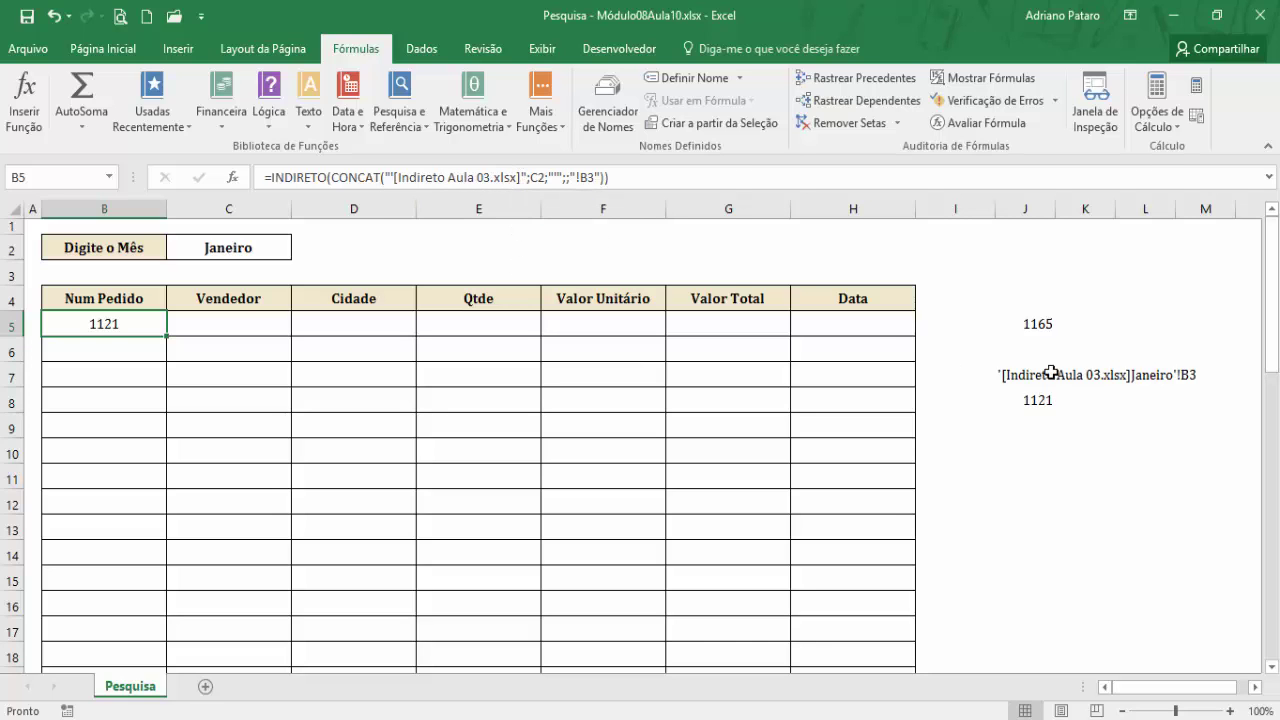
pyautogui.click(1048, 324)
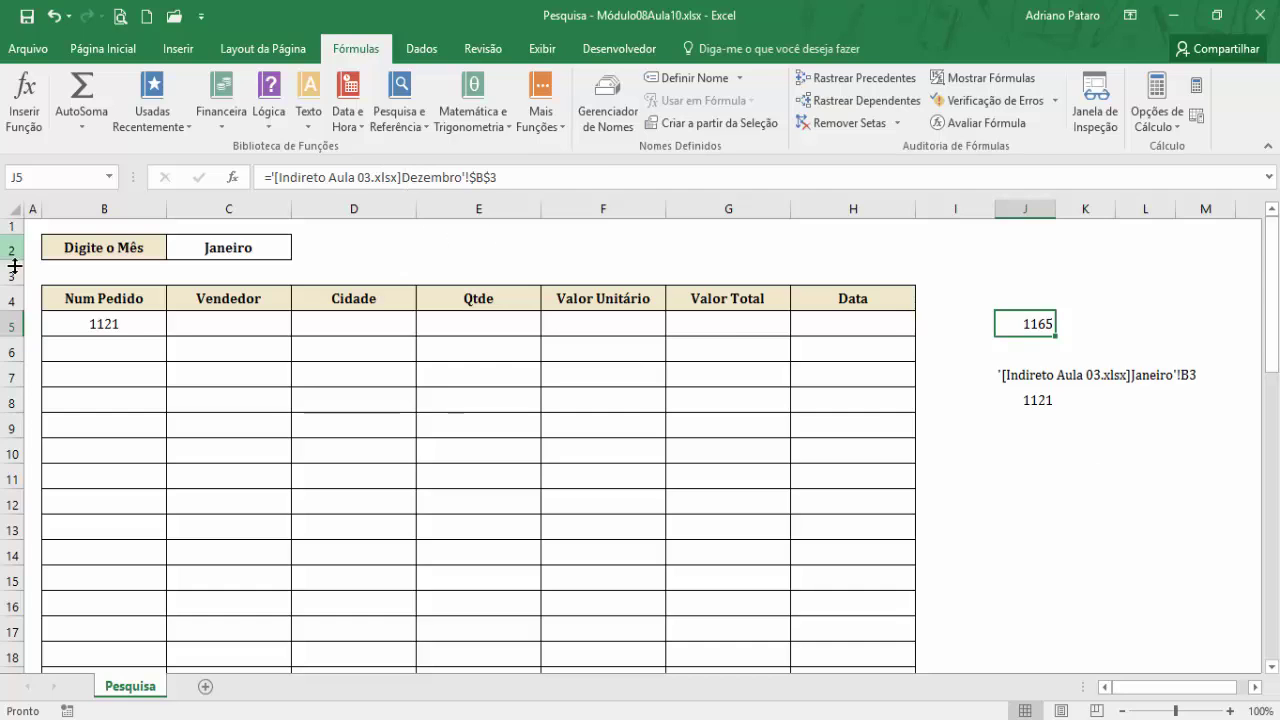
pyautogui.click(128, 320)
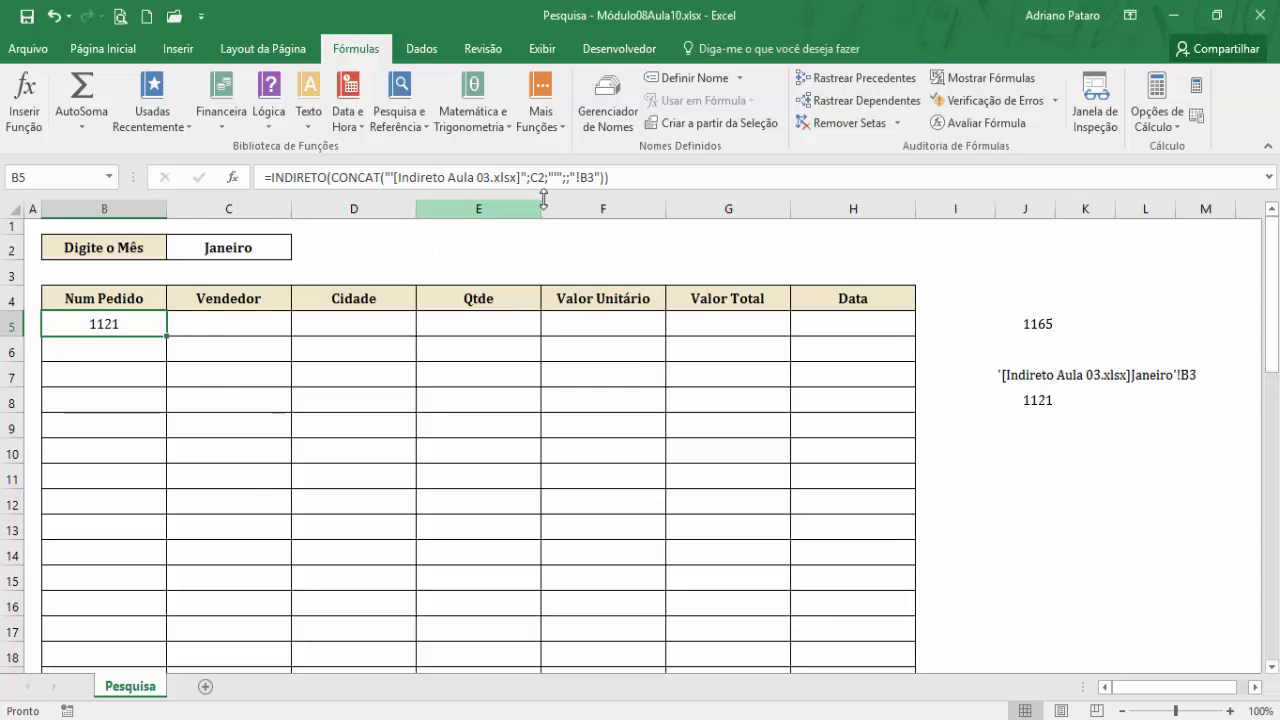
pyautogui.click(18, 247)
pyautogui.moveTo(238, 247); pyautogui.dragTo(242, 302)
# Step: Make the C2 reference in B5's CONCAT formula absolute as $C$2
pyautogui.click(134, 324)
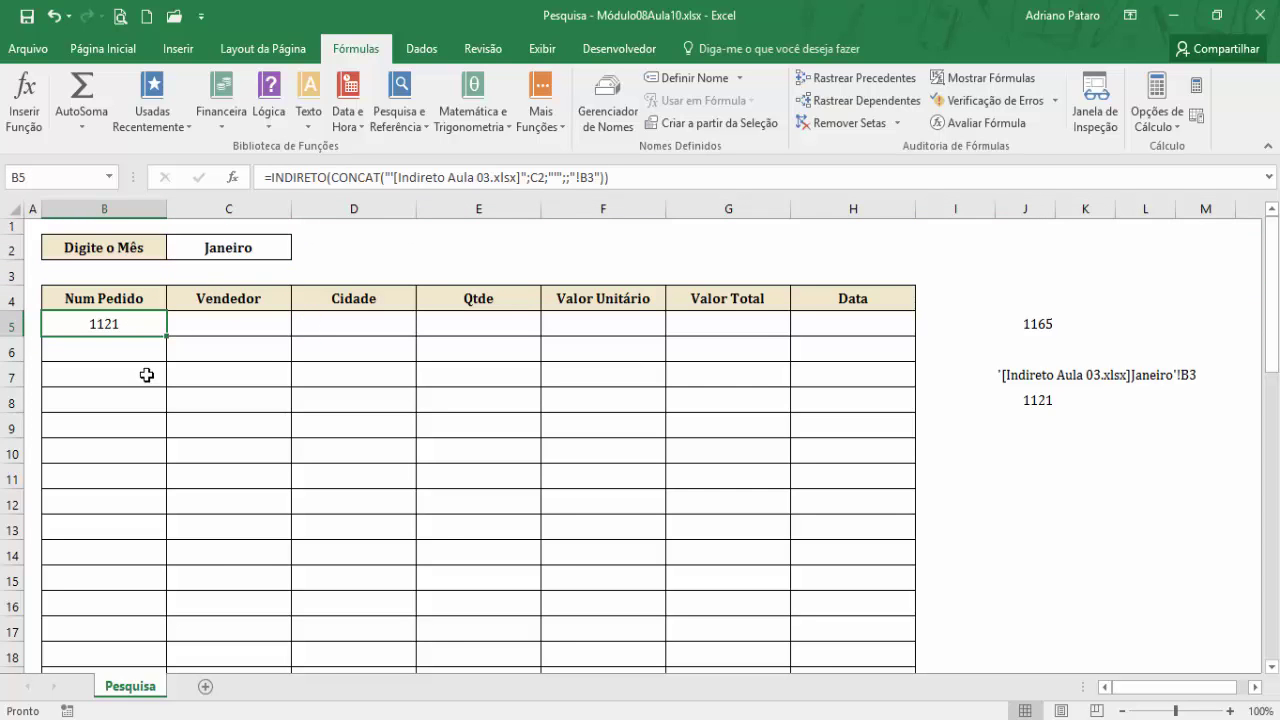
pyautogui.press('F4')
pyautogui.click(538, 180)
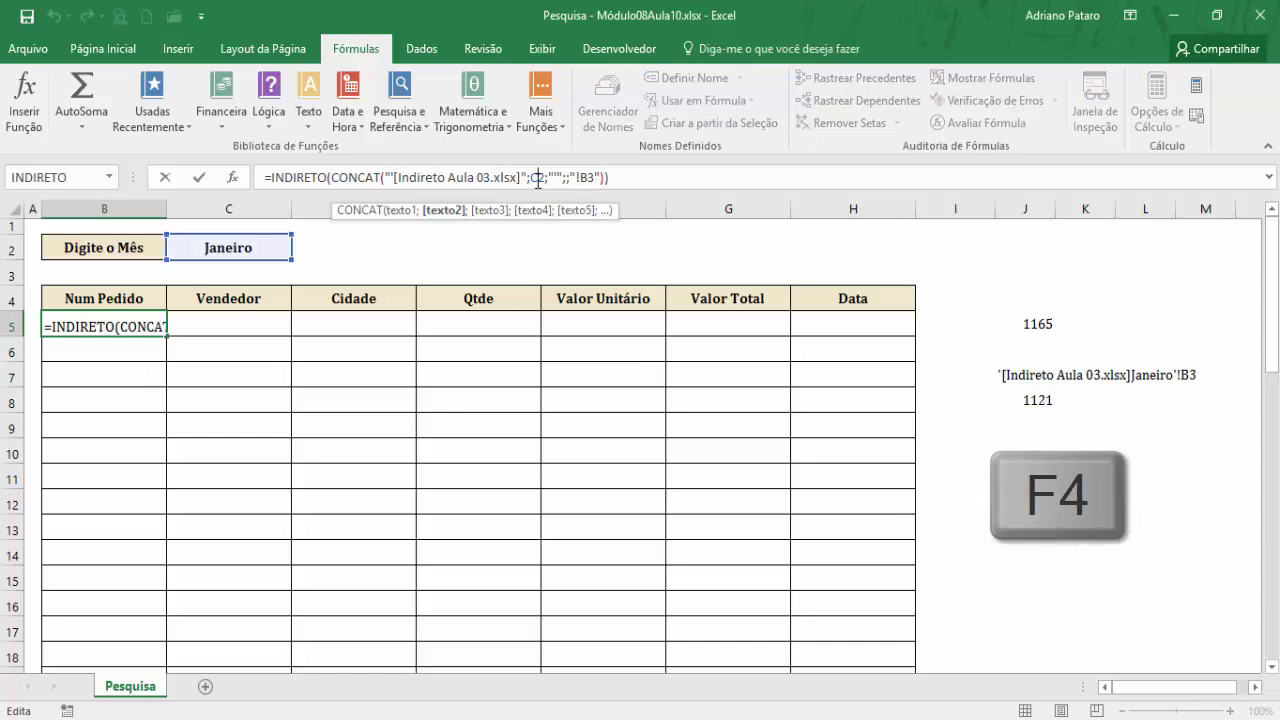
pyautogui.press('F4')
pyautogui.click(638, 178)
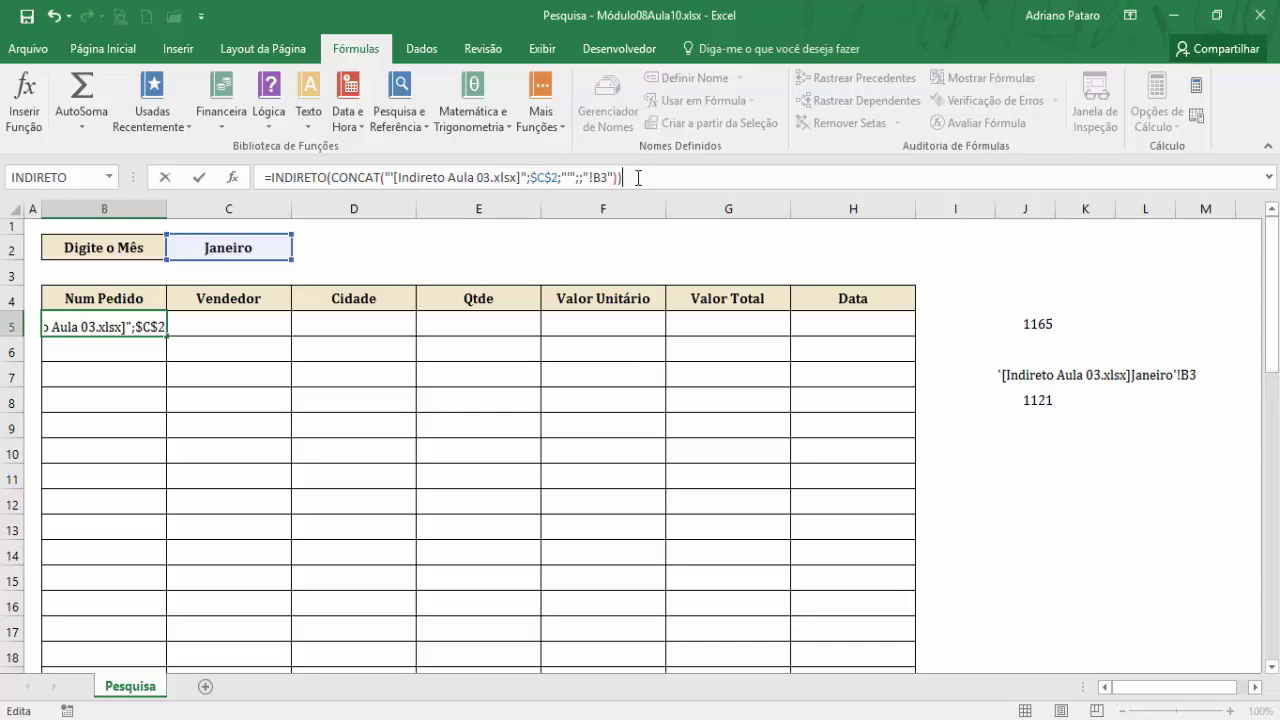
pyautogui.press('Return')
# Step: Fill B5's formula down to B7 and inspect the copied formula in B7
pyautogui.click(140, 328)
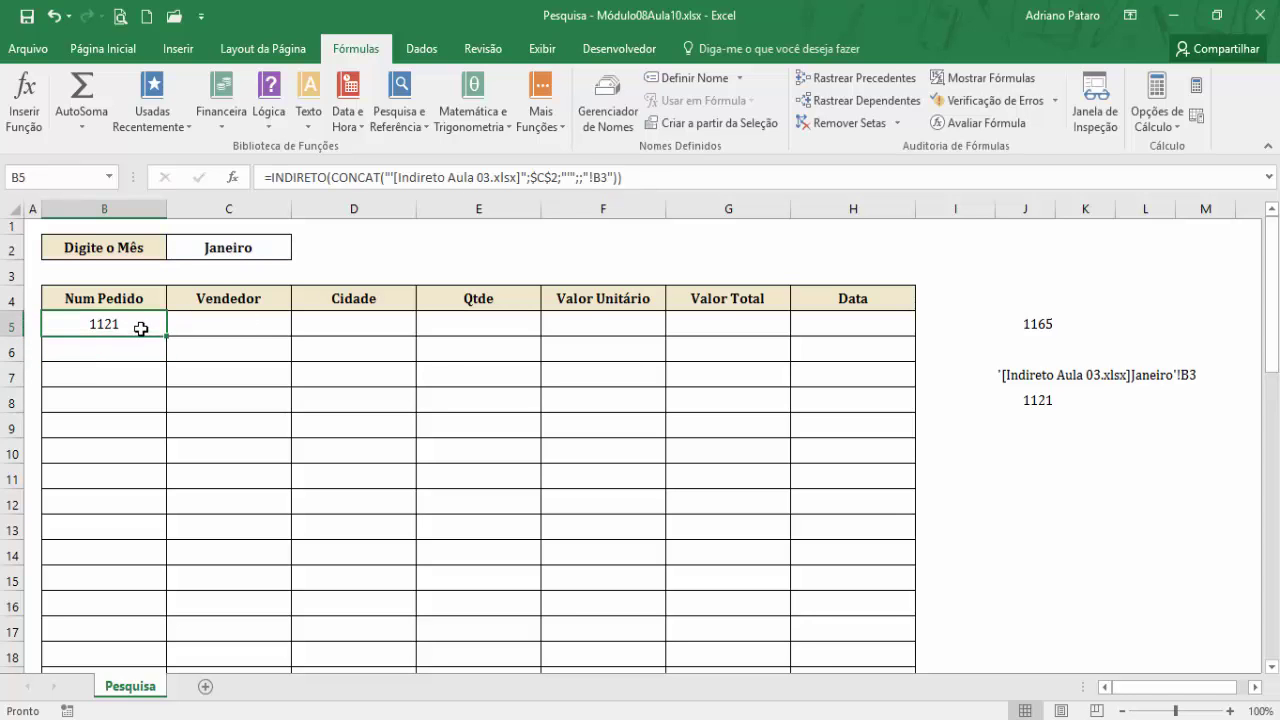
pyautogui.moveTo(167, 341); pyautogui.dragTo(171, 386)
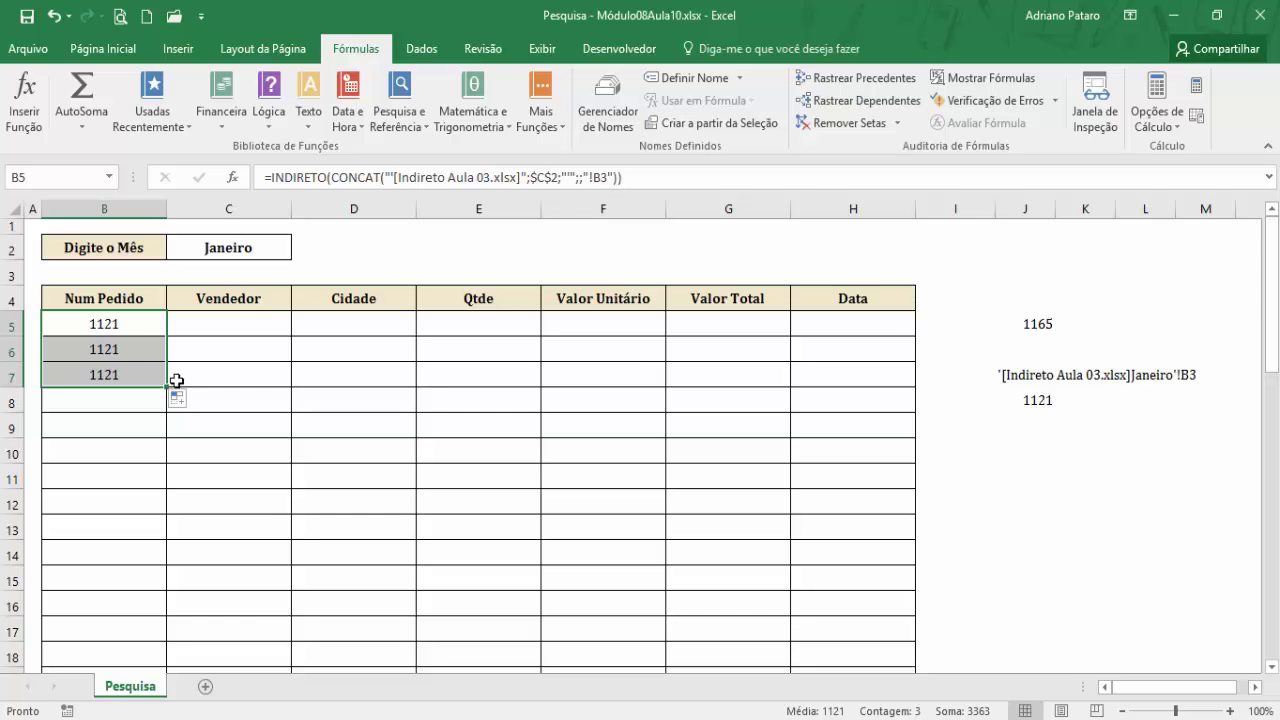
pyautogui.click(140, 332)
pyautogui.click(131, 376)
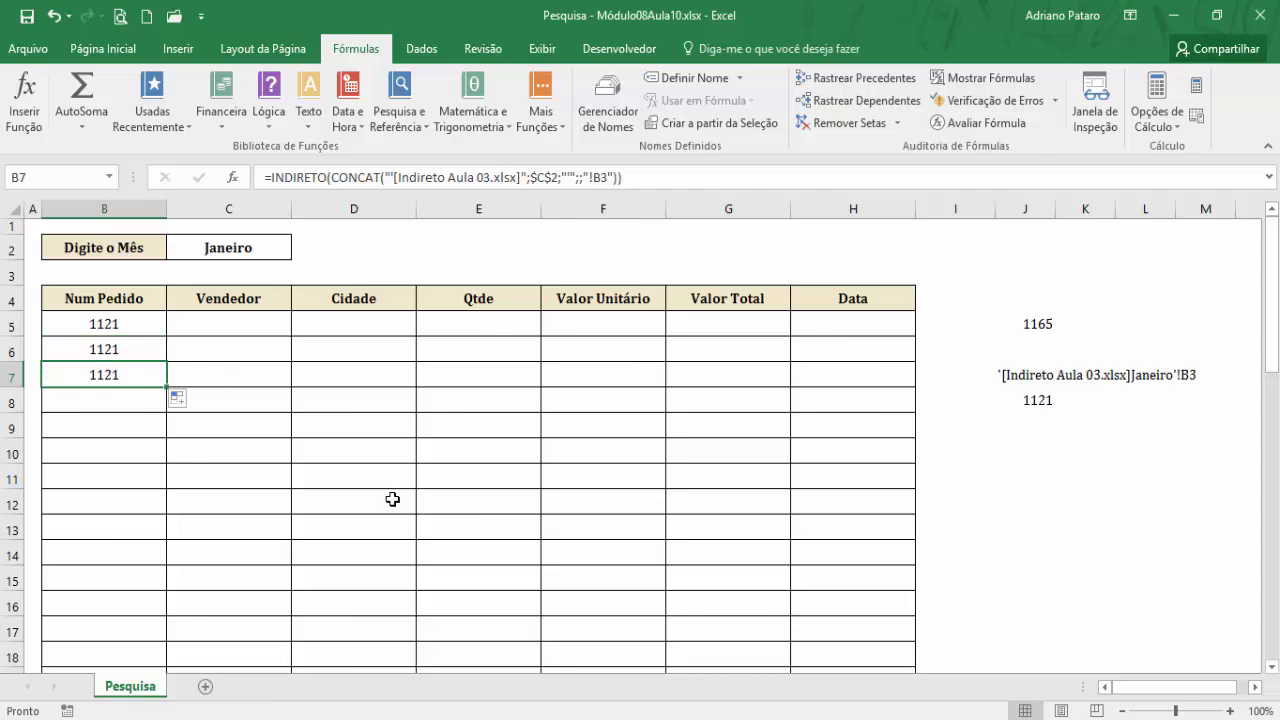
# Step: Compare the filled order numbers with cells B3, B4 and B5 on the Janeiro sheet of Indireto Aula 03.xlsx
pyautogui.hotkey('alt', 'Tab')
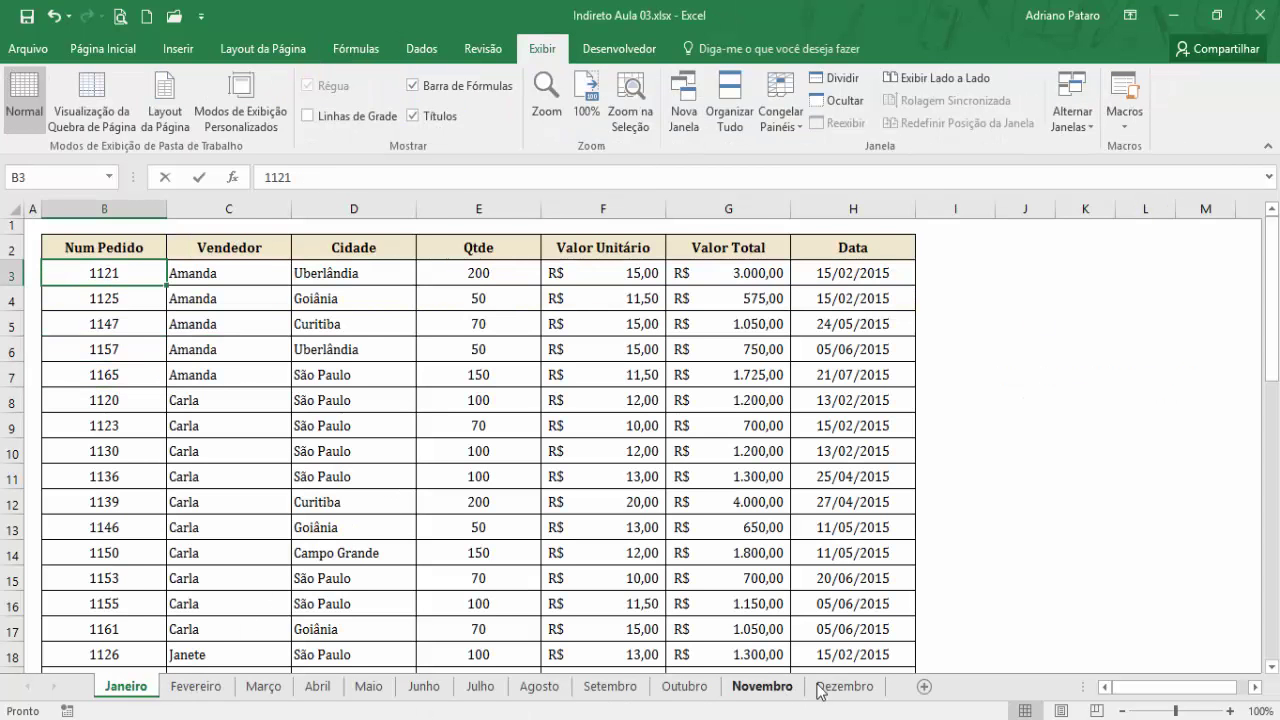
pyautogui.click(840, 688)
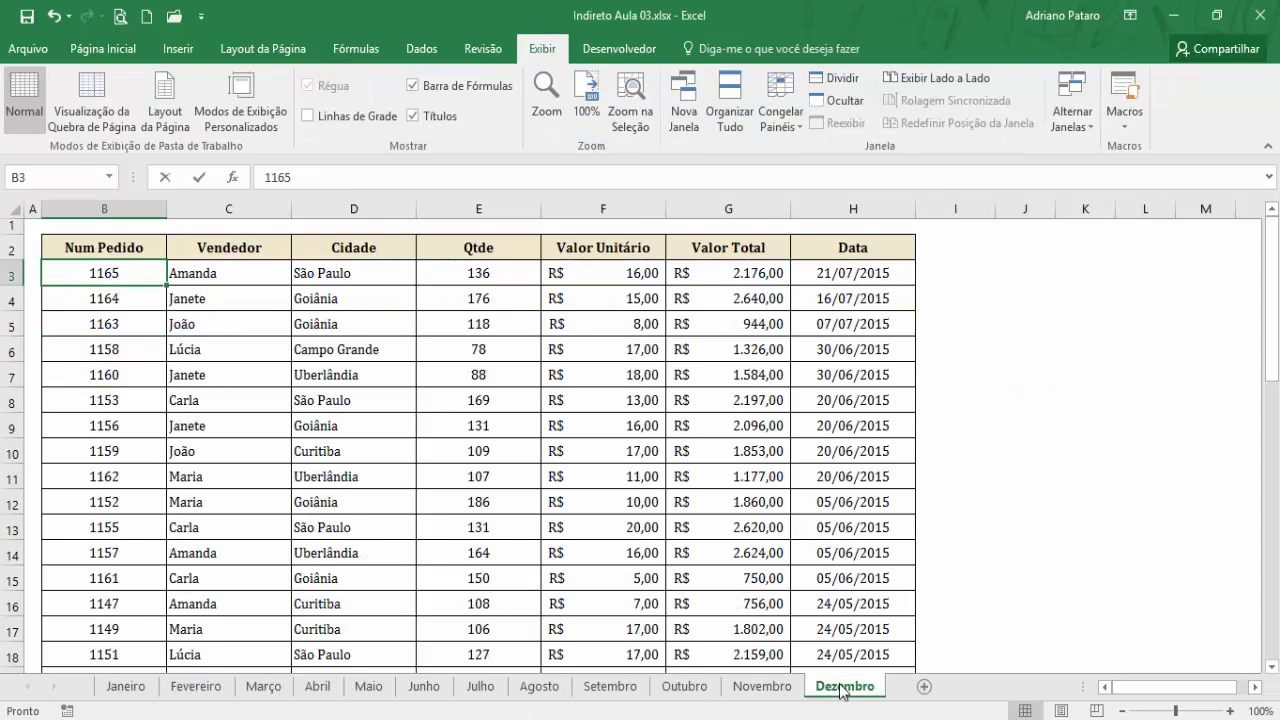
pyautogui.click(126, 688)
pyautogui.hotkey('alt', 'Tab')
pyautogui.hotkey('alt', 'Tab')
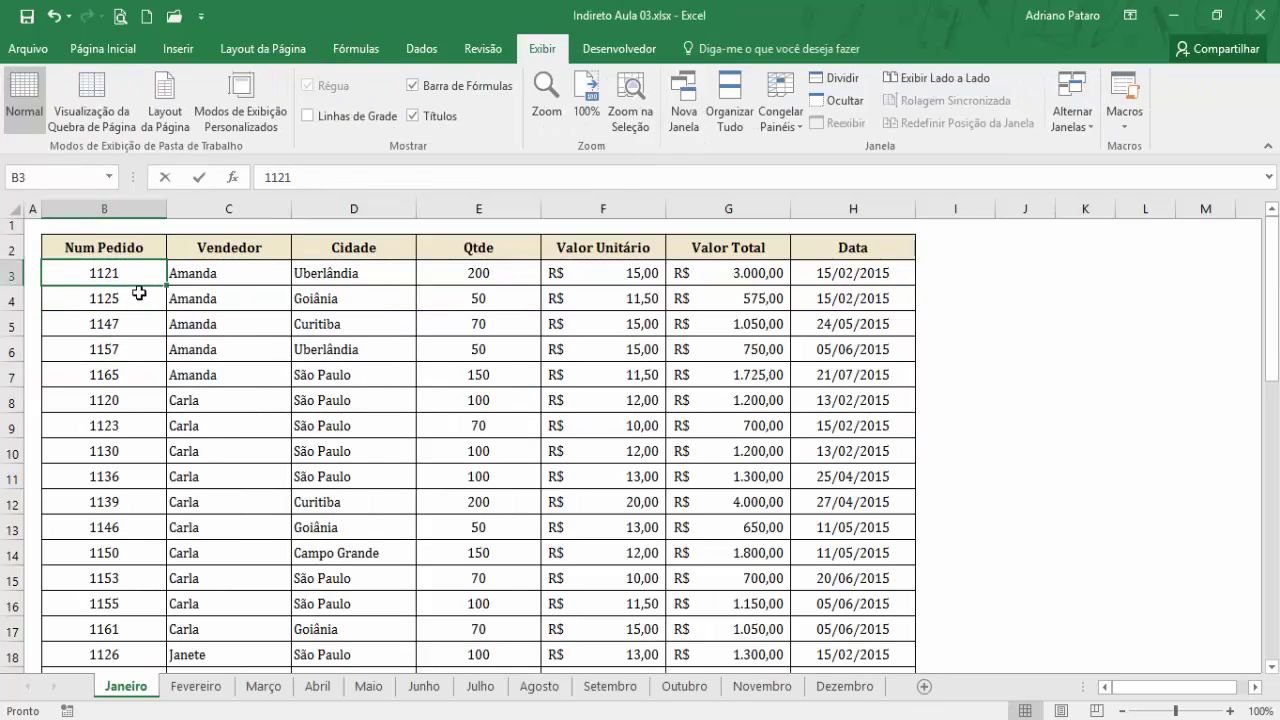
pyautogui.click(135, 298)
pyautogui.click(131, 320)
pyautogui.hotkey('alt', 'Tab')
# Step: In B5's formula, edit the CONCAT function's Texto5 argument to contain only "!", without the B3 cell address
pyautogui.click(143, 327)
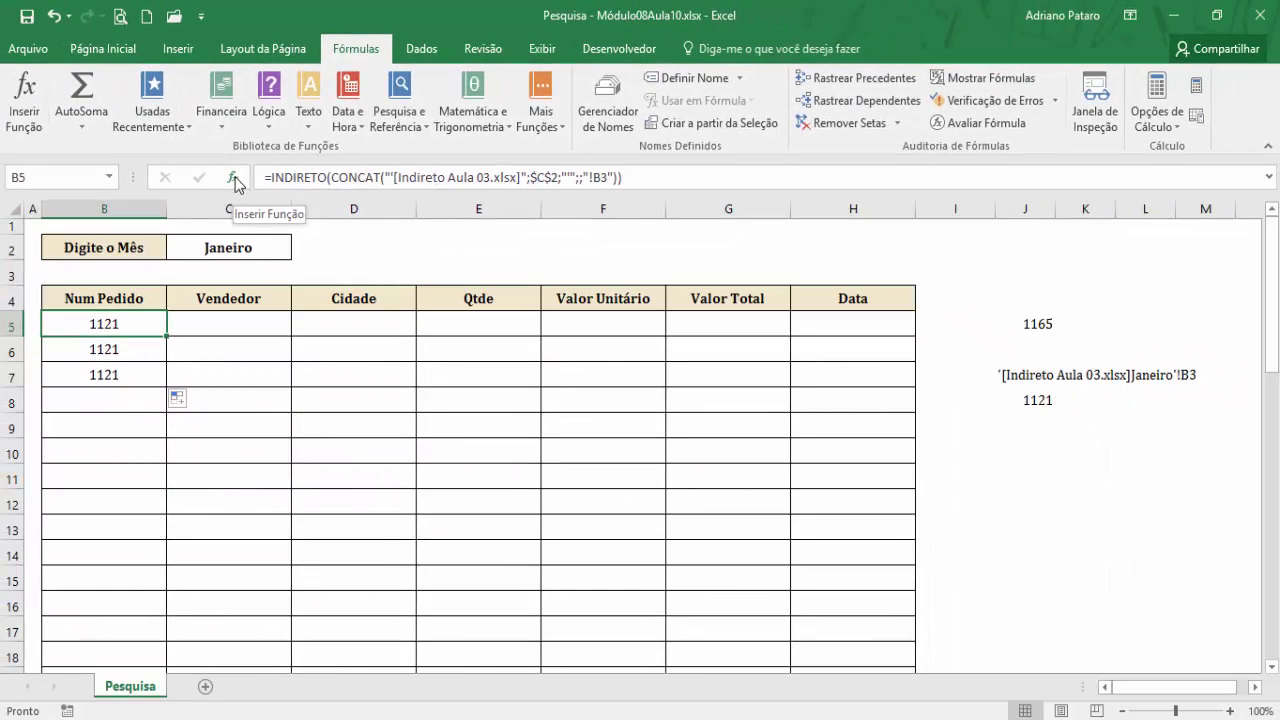
pyautogui.click(236, 183)
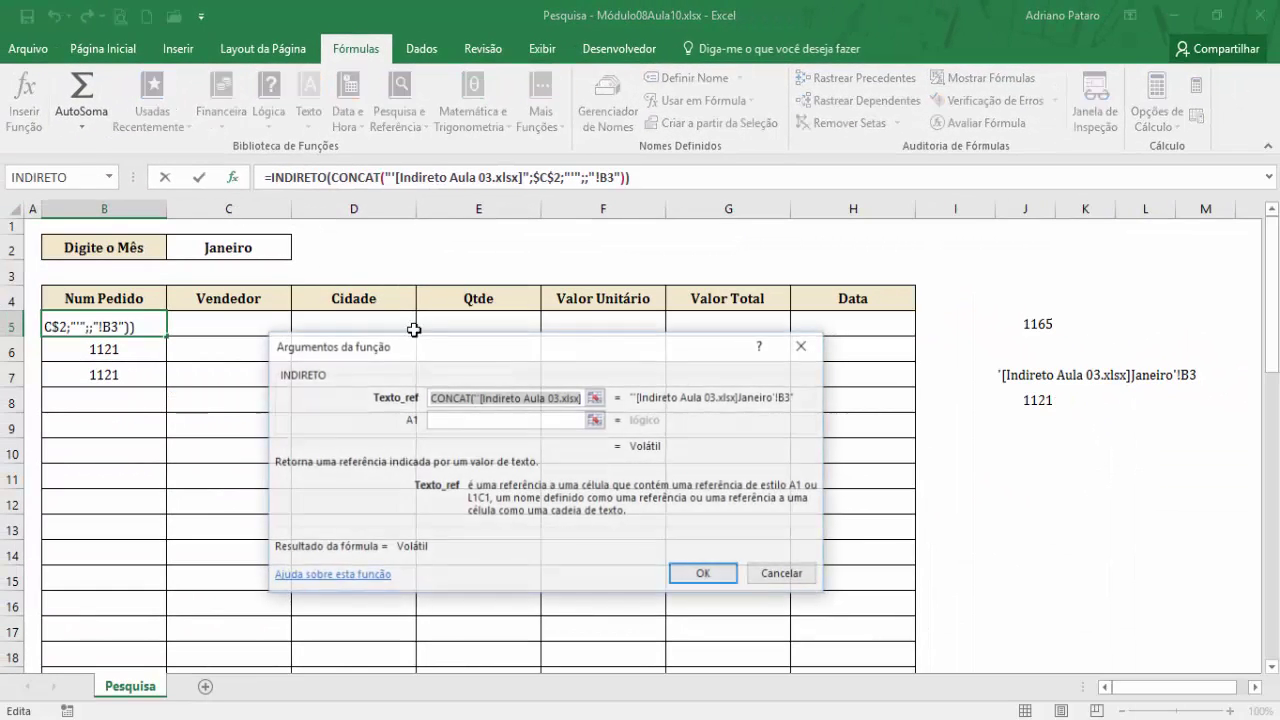
pyautogui.moveTo(414, 331); pyautogui.dragTo(576, 264)
pyautogui.click(380, 177)
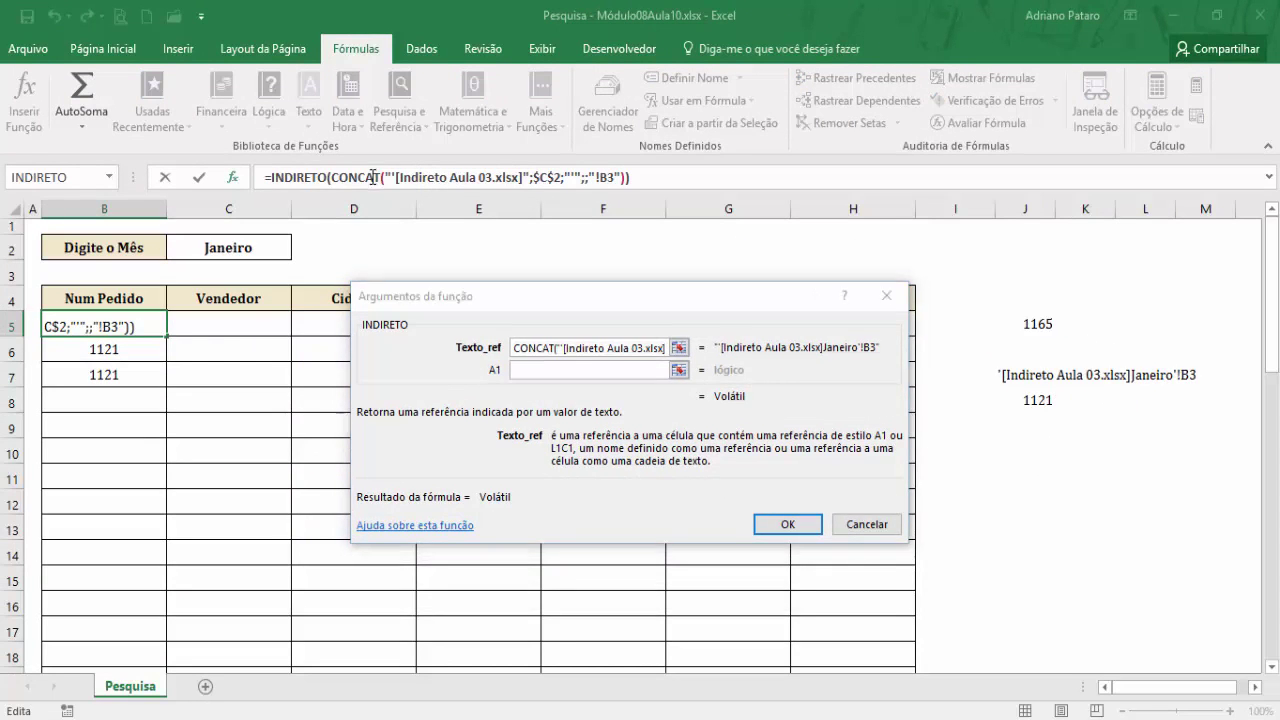
pyautogui.click(489, 440)
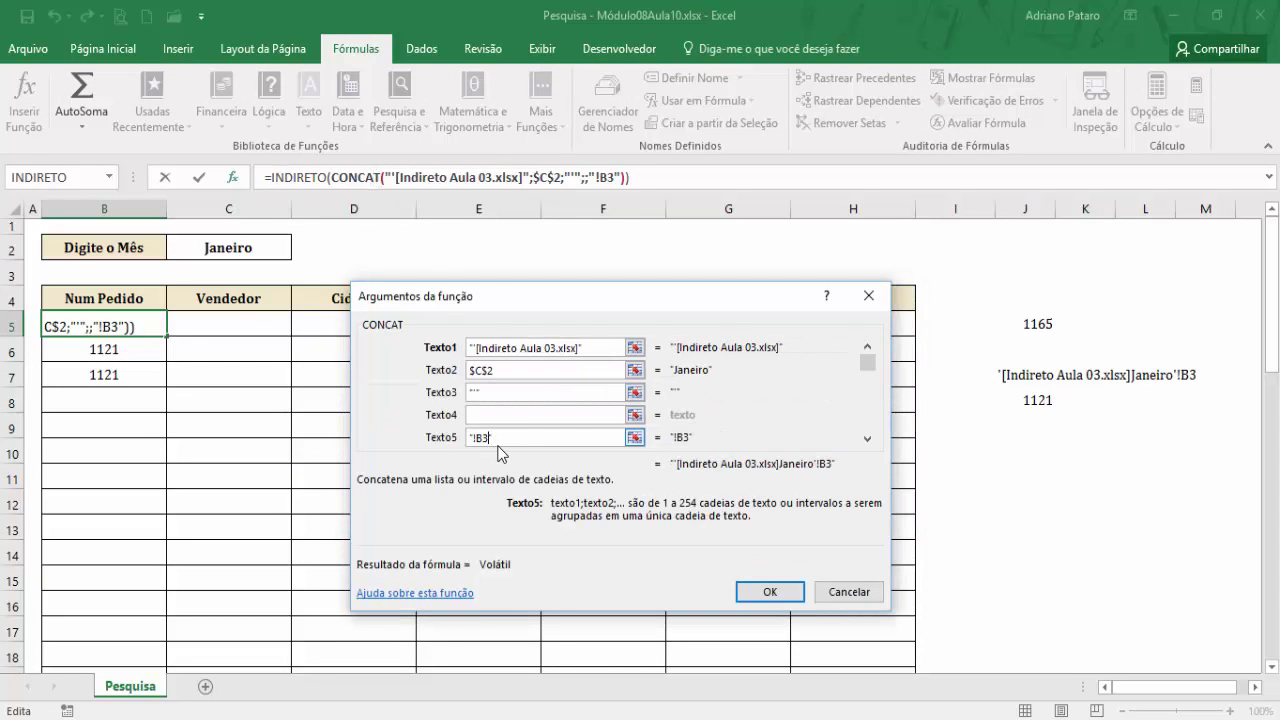
pyautogui.press('BackSpace')
pyautogui.press('BackSpace')
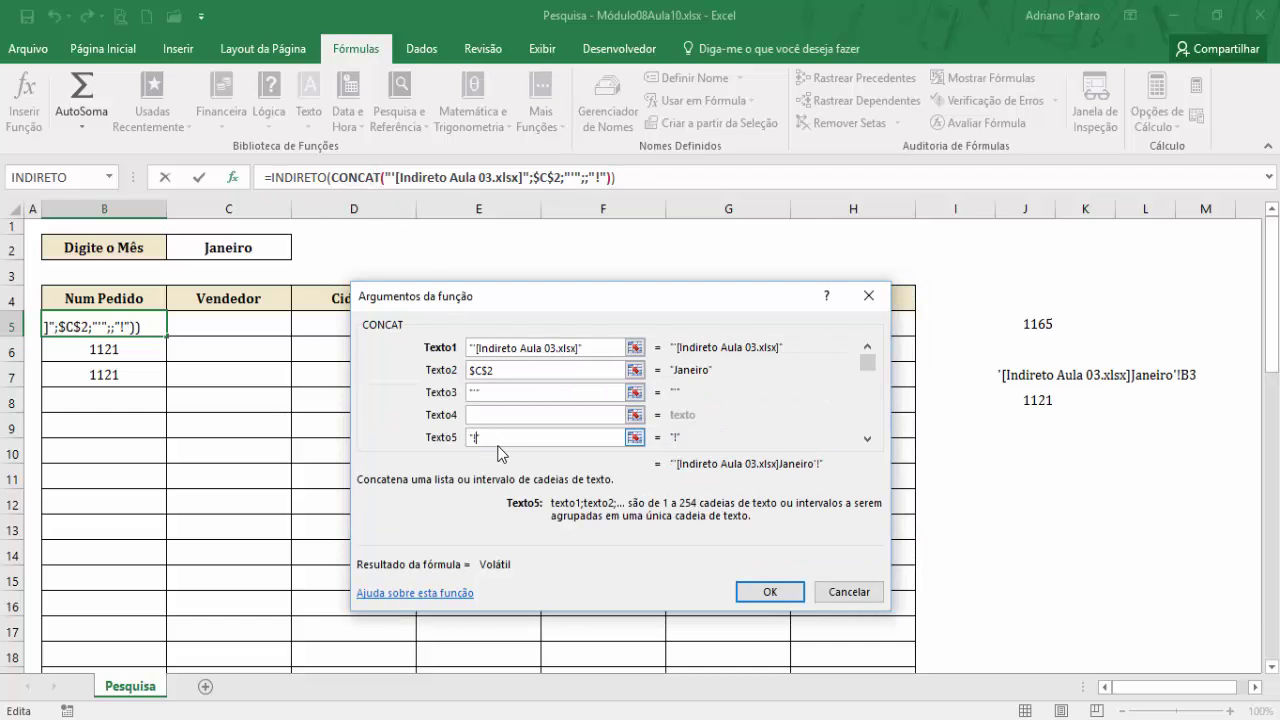
# Step: Try an unquoted B3 reference as the CONCAT function's Texto6 argument and apply the formula in B5
pyautogui.press('Tab')
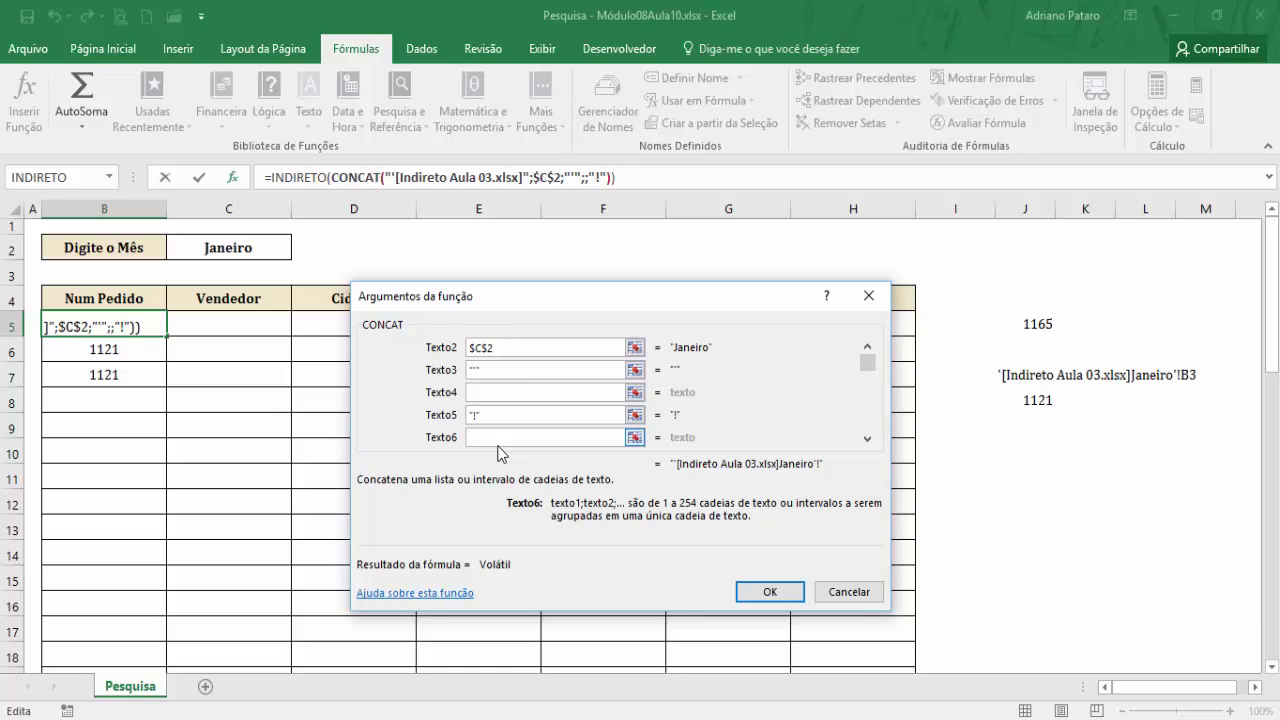
pyautogui.write('3')
pyautogui.press('BackSpace')
pyautogui.write('B3')
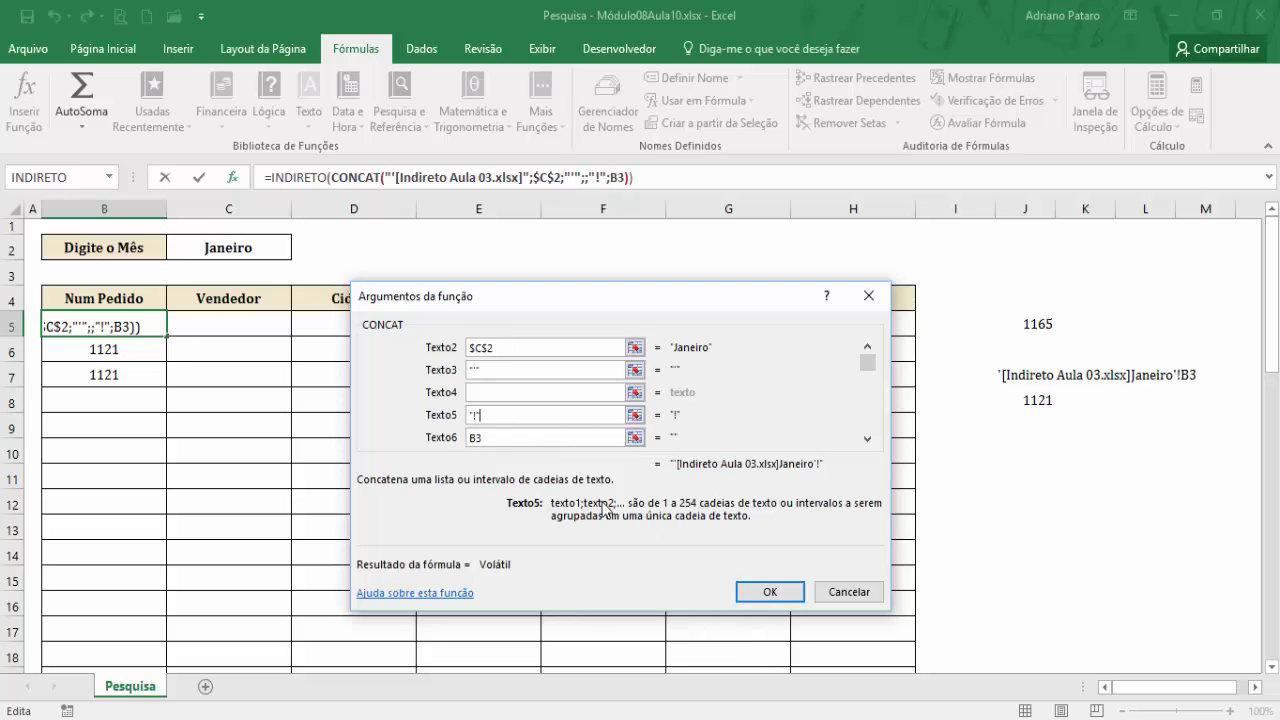
pyautogui.click(762, 592)
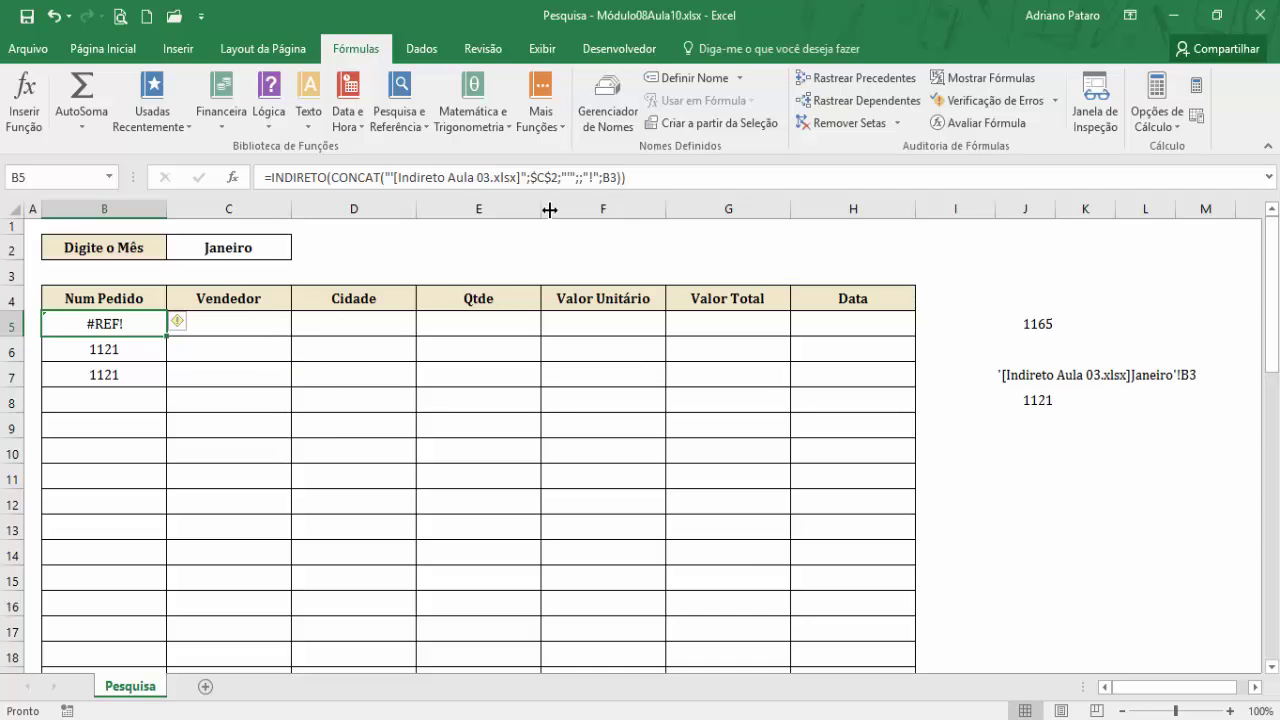
# Step: Reopen the CONCAT arguments of B5's formula and remove the B3 reference from Texto6
pyautogui.click(232, 177)
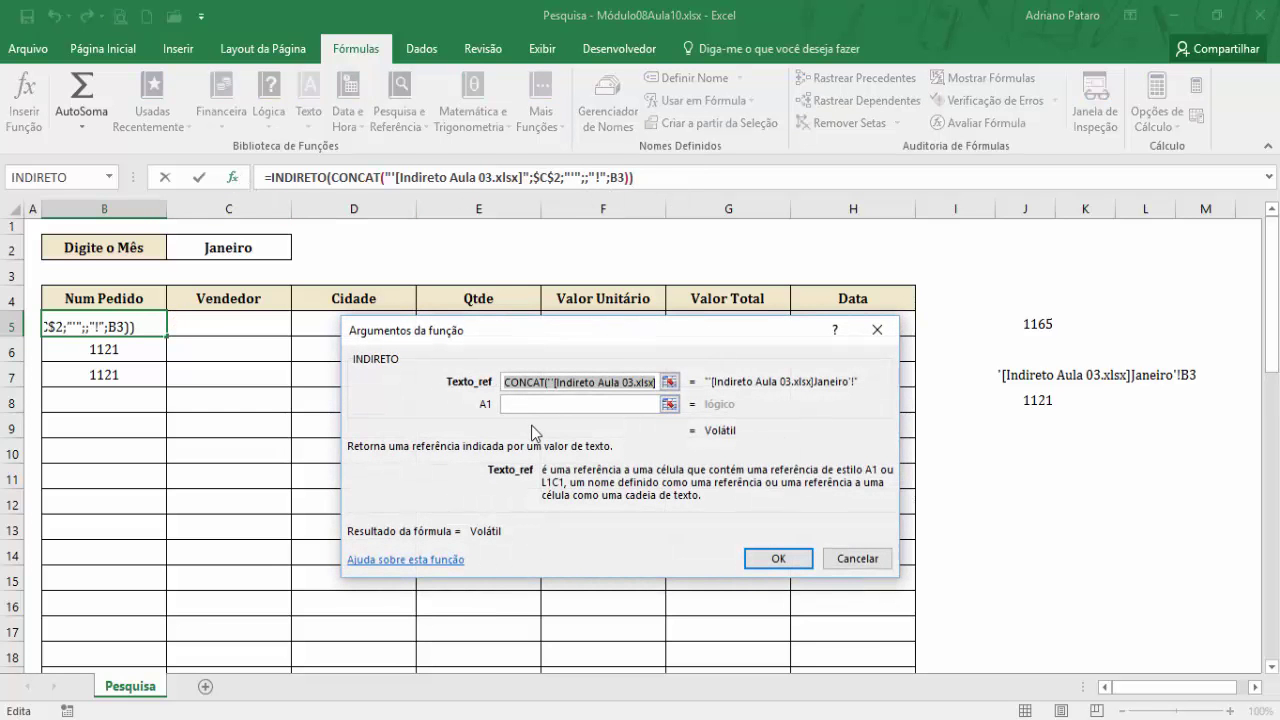
pyautogui.click(435, 177)
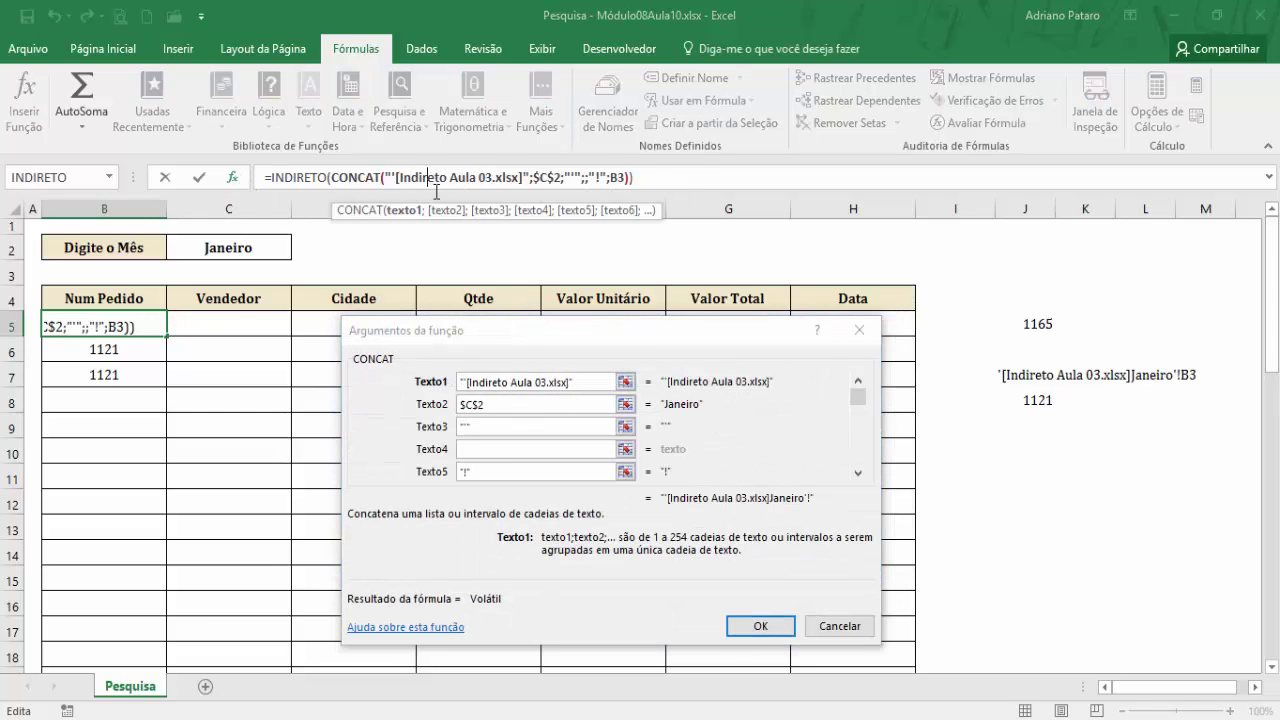
pyautogui.click(860, 473)
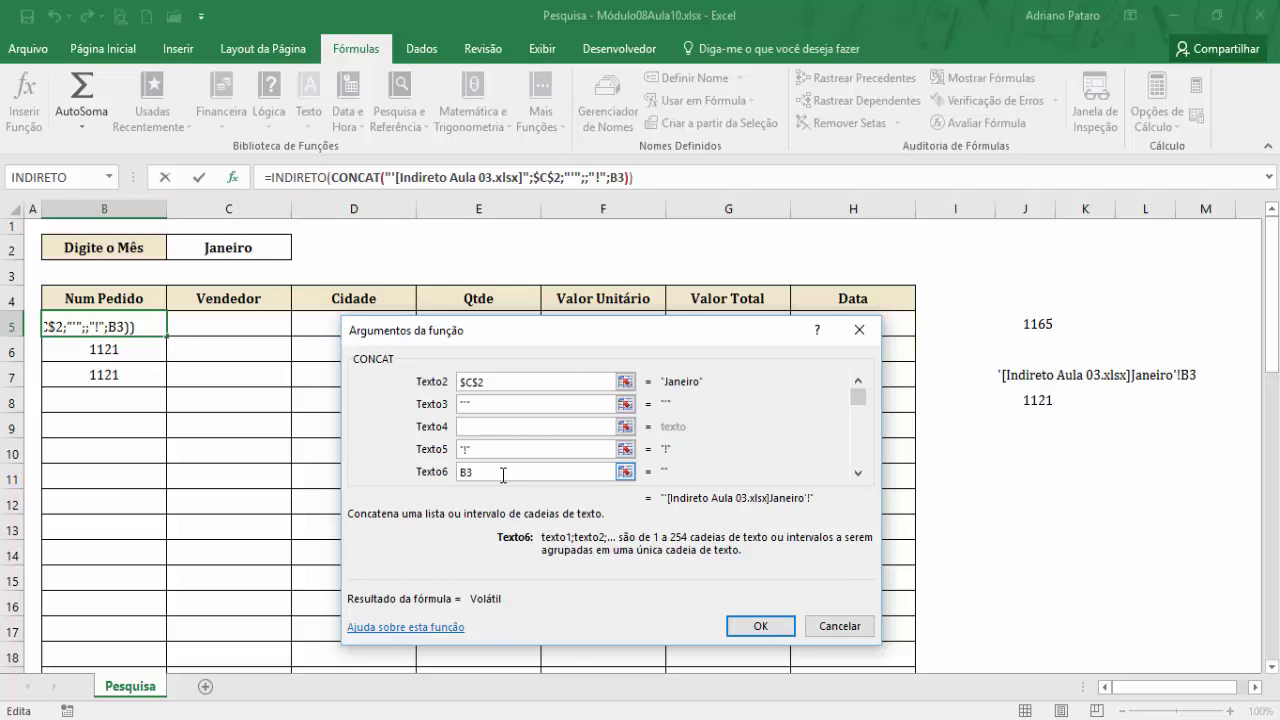
pyautogui.press('BackSpace')
pyautogui.press('BackSpace')
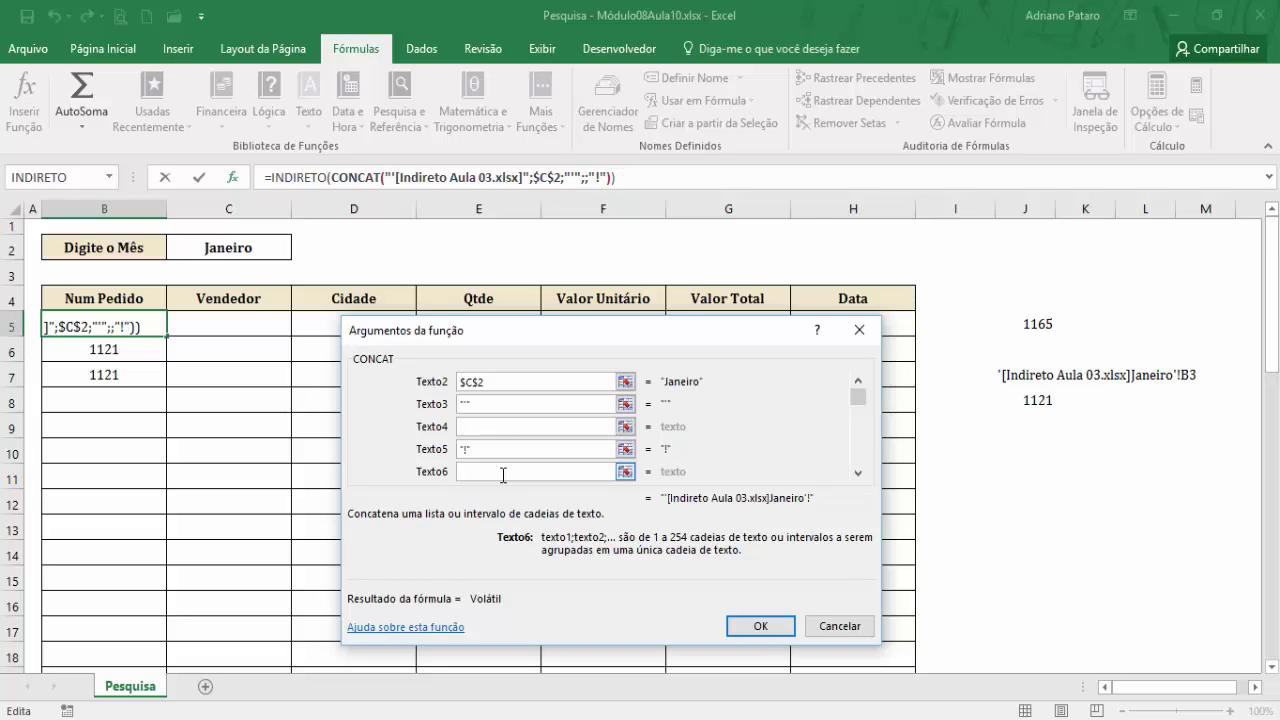
# Step: Nest an ENDEREÇO function as the CONCAT function's Texto6 argument in B5's formula
pyautogui.click(110, 177)
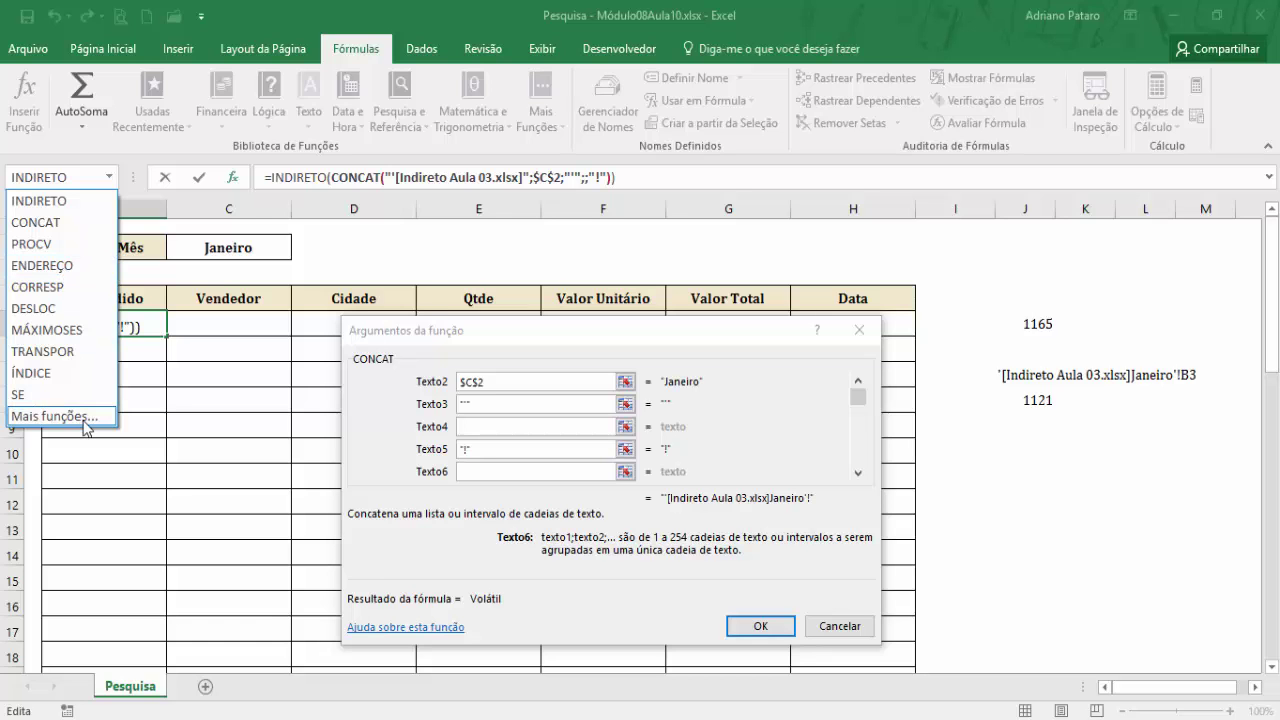
pyautogui.click(57, 266)
pyautogui.moveTo(457, 331); pyautogui.dragTo(681, 320)
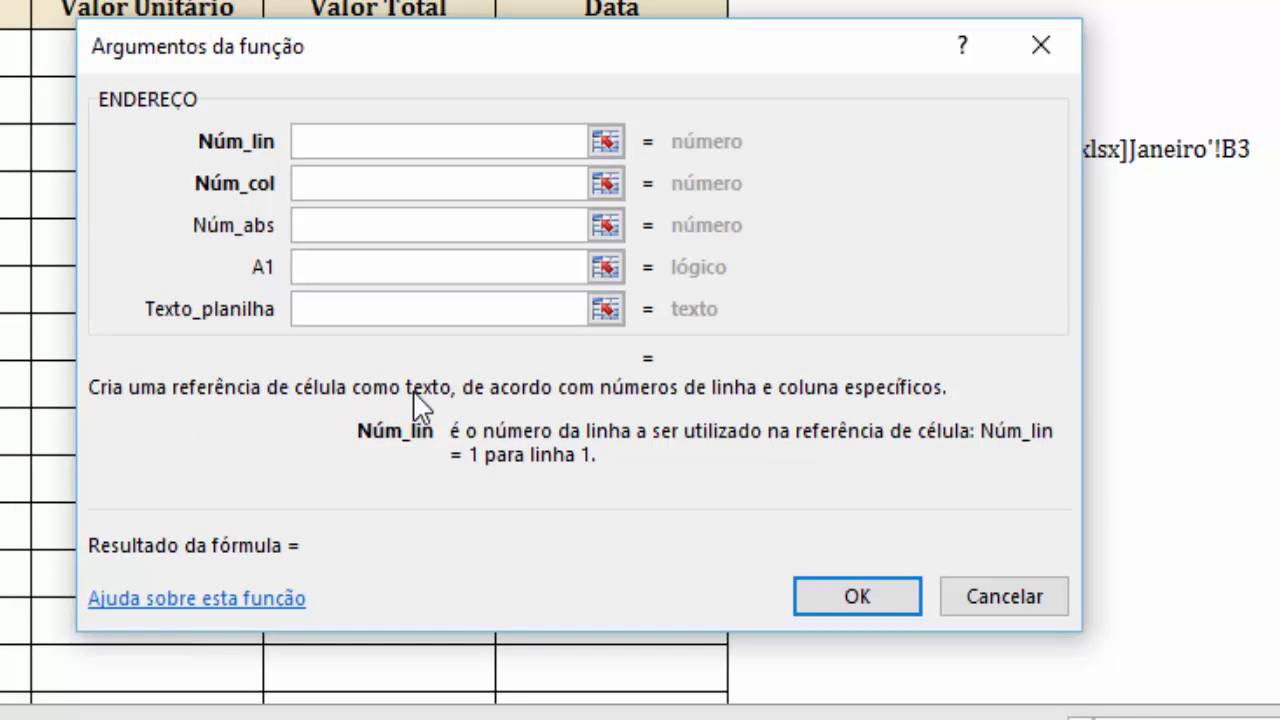
pyautogui.click(386, 188)
pyautogui.click(397, 147)
pyautogui.click(386, 188)
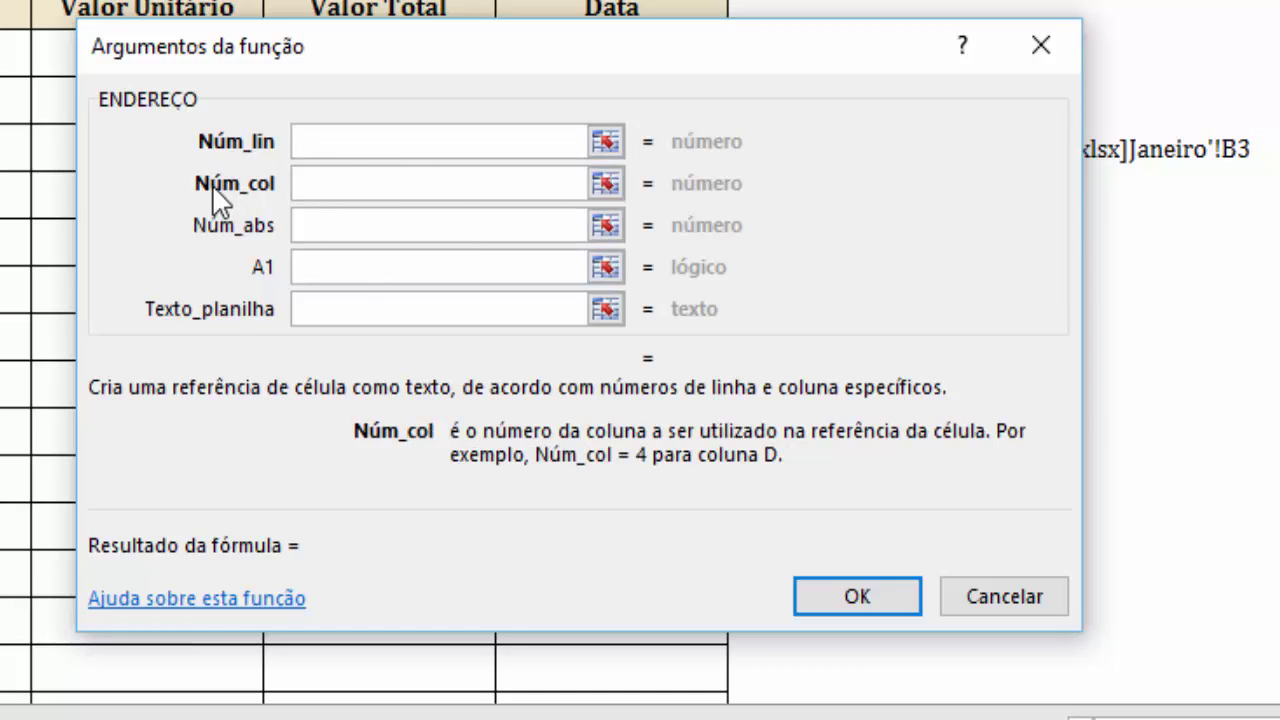
# Step: Set the nested ENDEREÇO function's Núm_lin argument to lin() and its Núm_col argument to col()
pyautogui.click(371, 143)
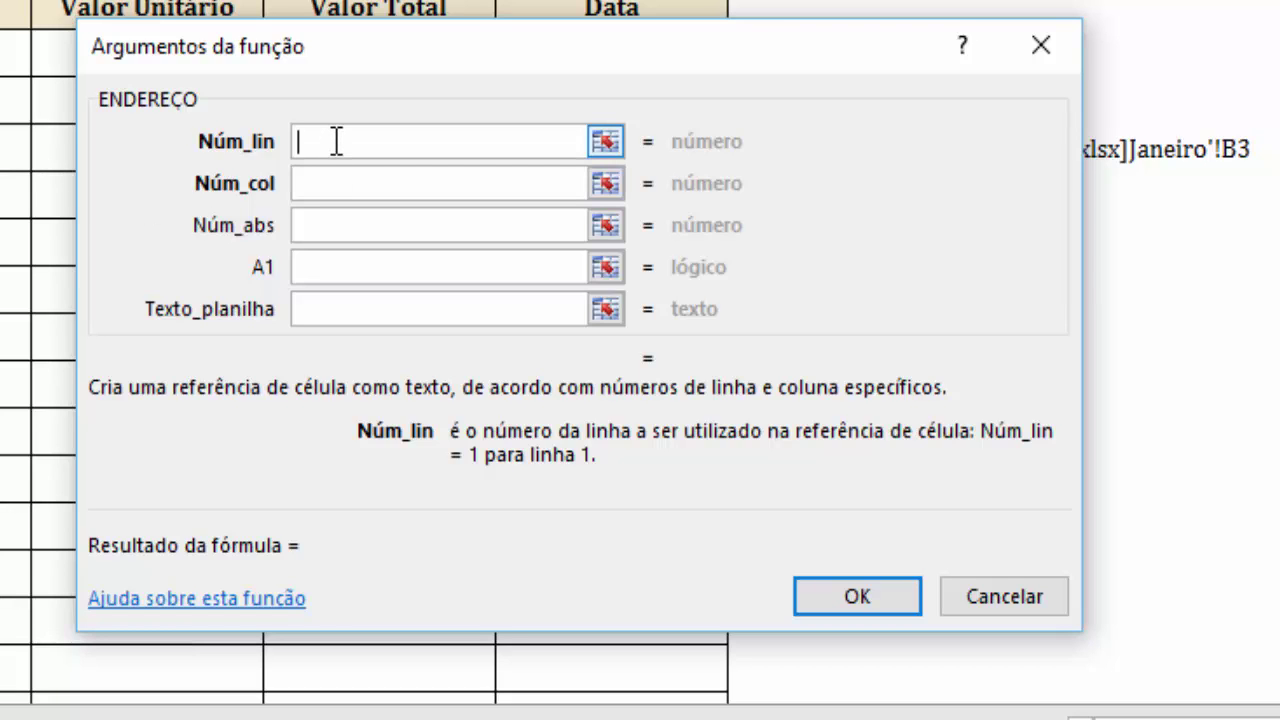
pyautogui.write('lin')
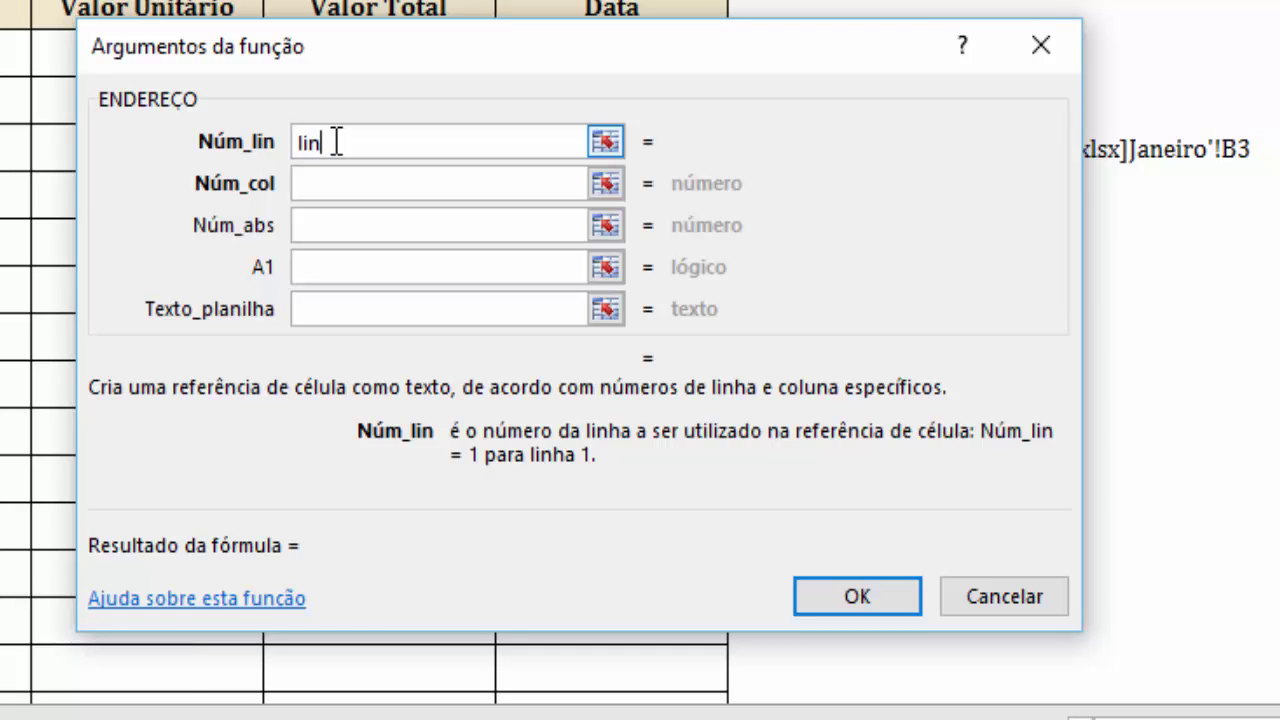
pyautogui.write('(')
pyautogui.click(411, 186)
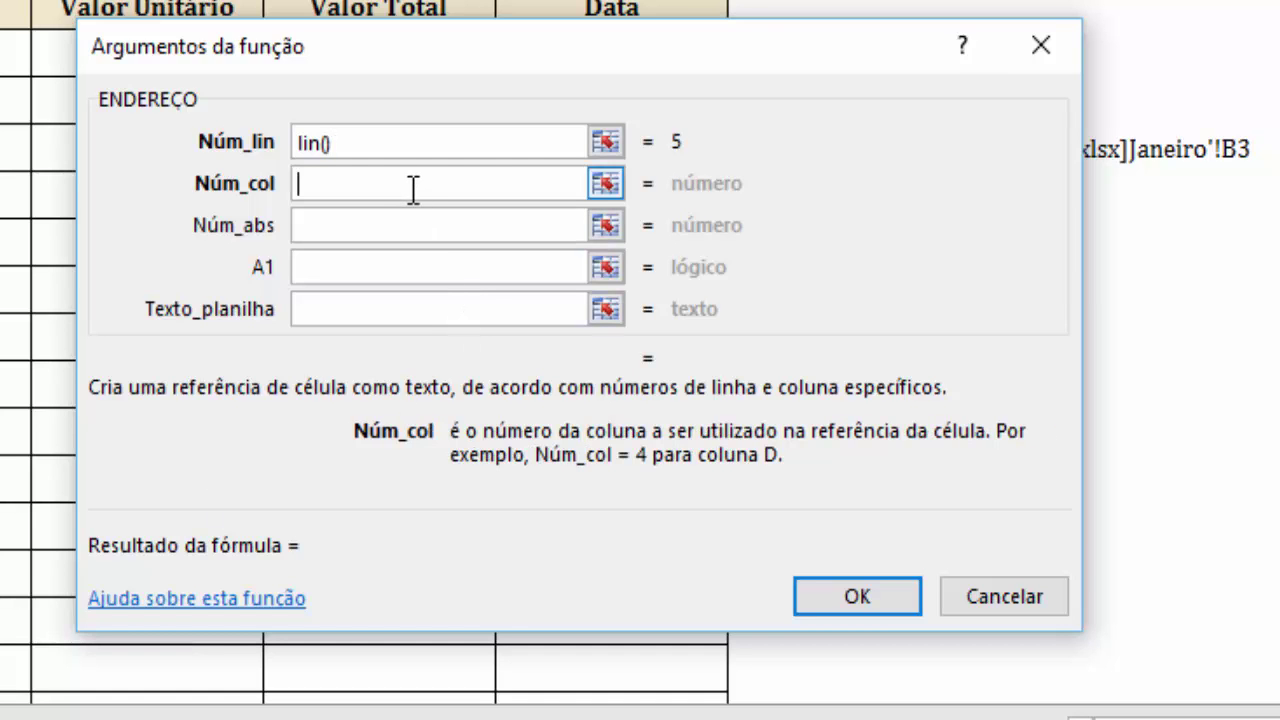
pyautogui.write('col(')
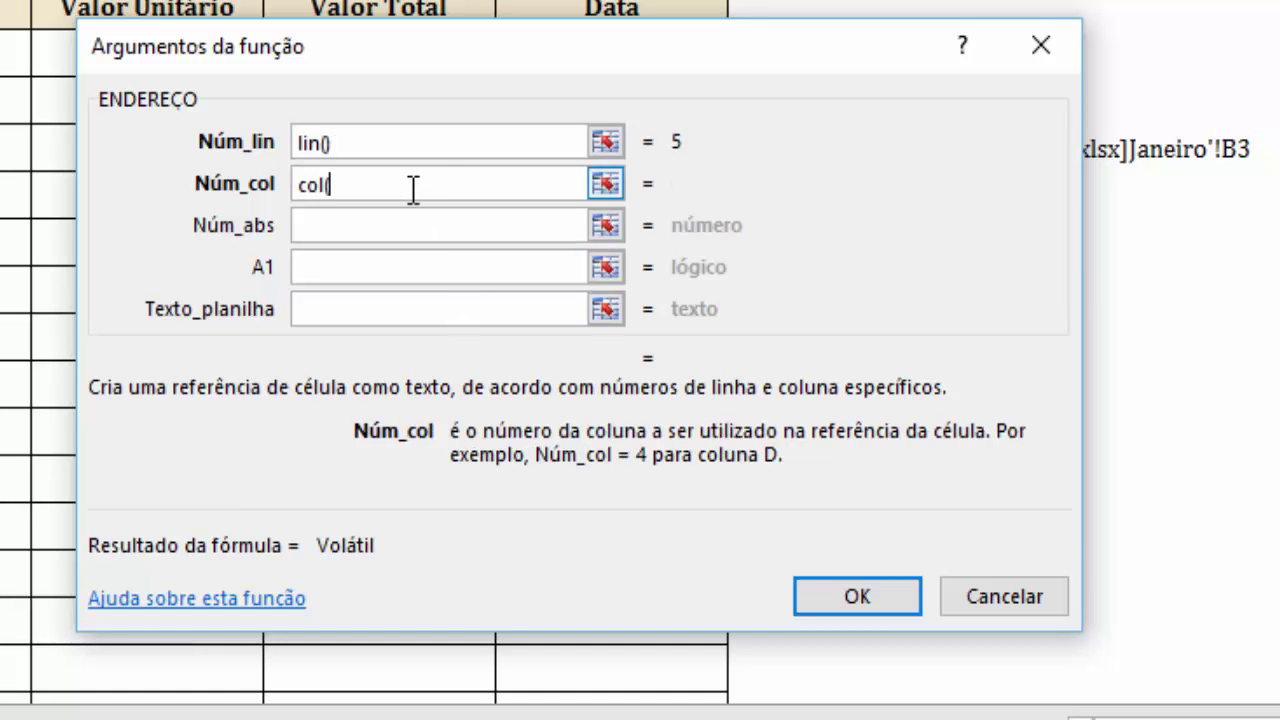
pyautogui.write(')')
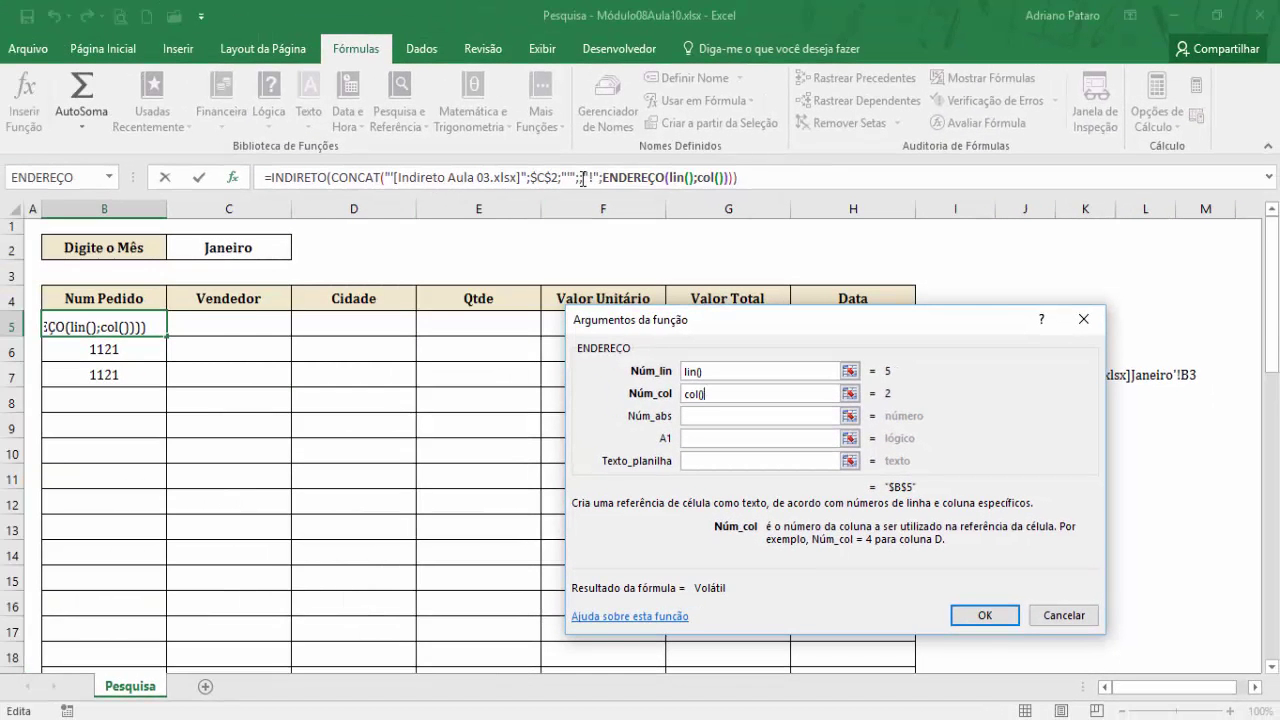
# Step: Review the CONCAT function's arguments through Texto6 and apply the formula in B5
pyautogui.click(385, 186)
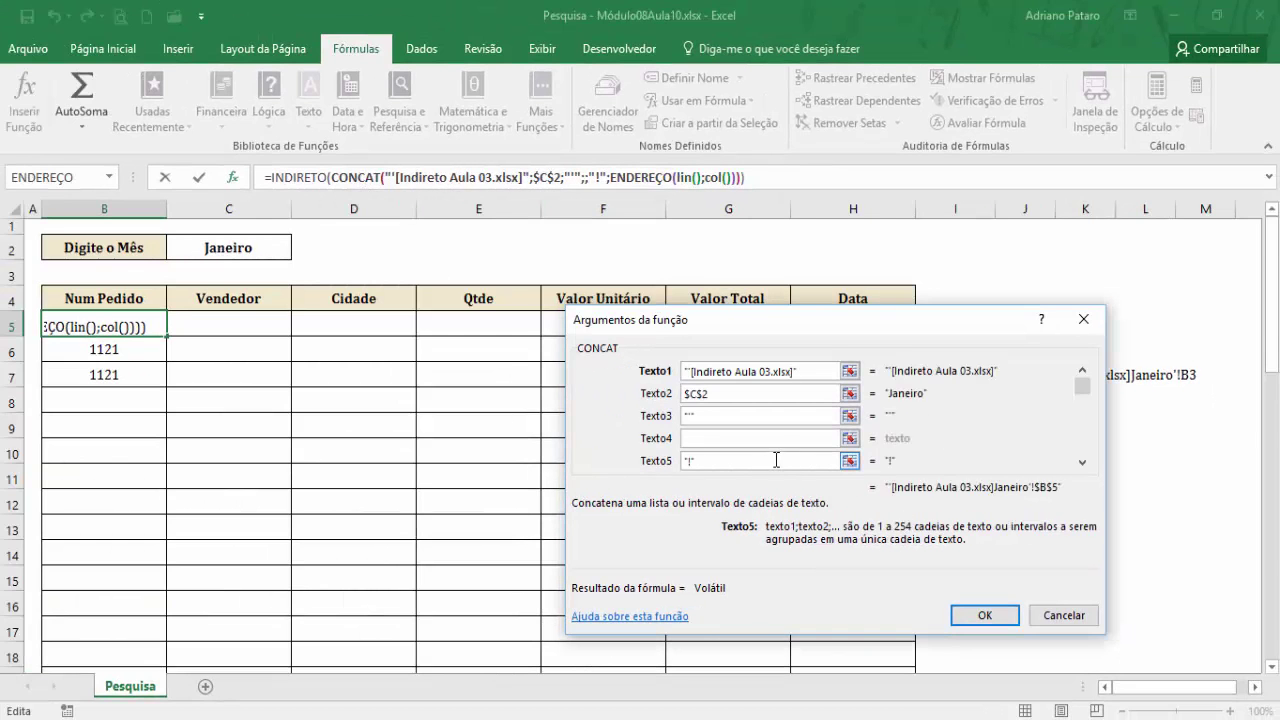
pyautogui.click(1081, 462)
pyautogui.click(1081, 462)
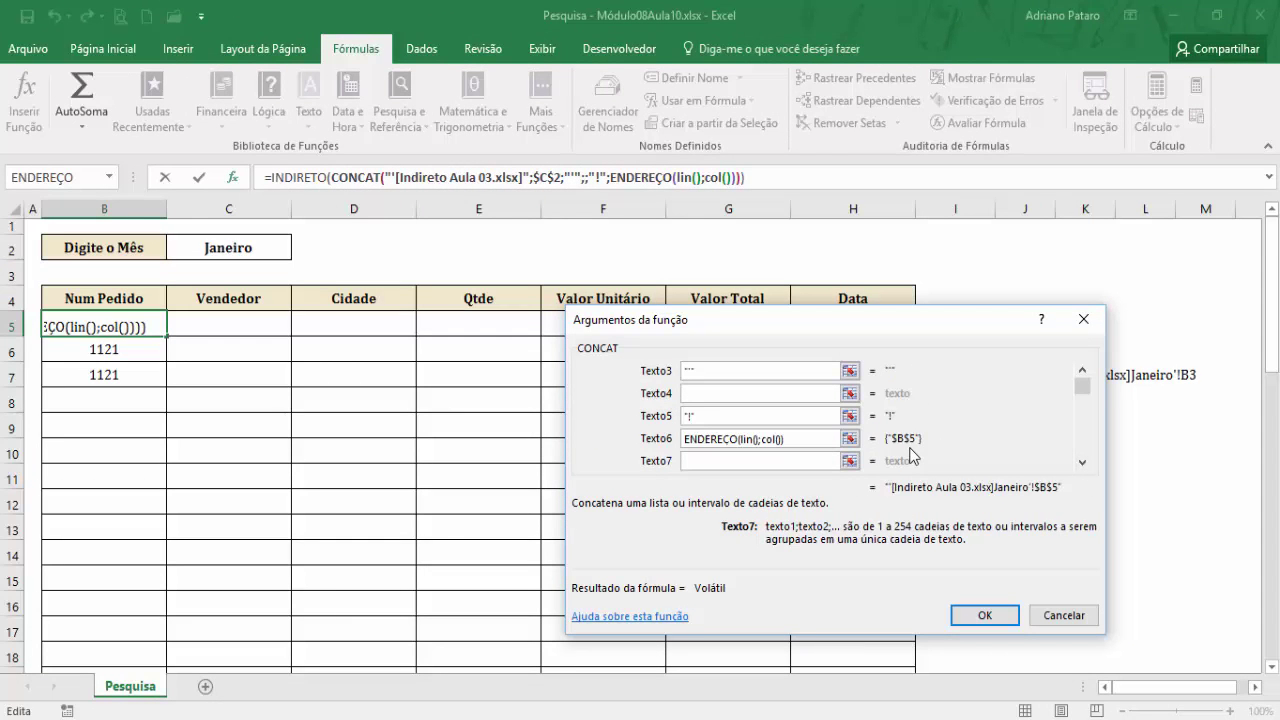
pyautogui.click(983, 615)
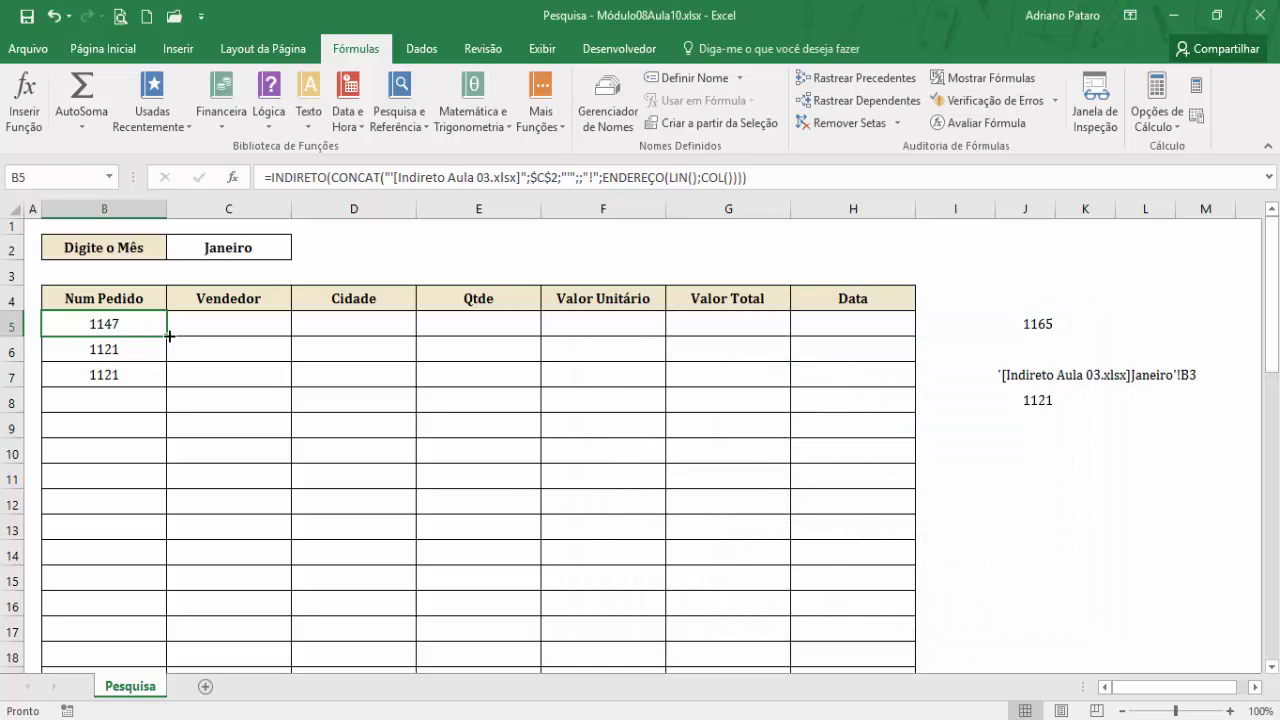
# Step: Fill B5's formula down to B6 and check the ENDEREÇO arguments in B6's formula
pyautogui.moveTo(166, 336); pyautogui.dragTo(166, 357)
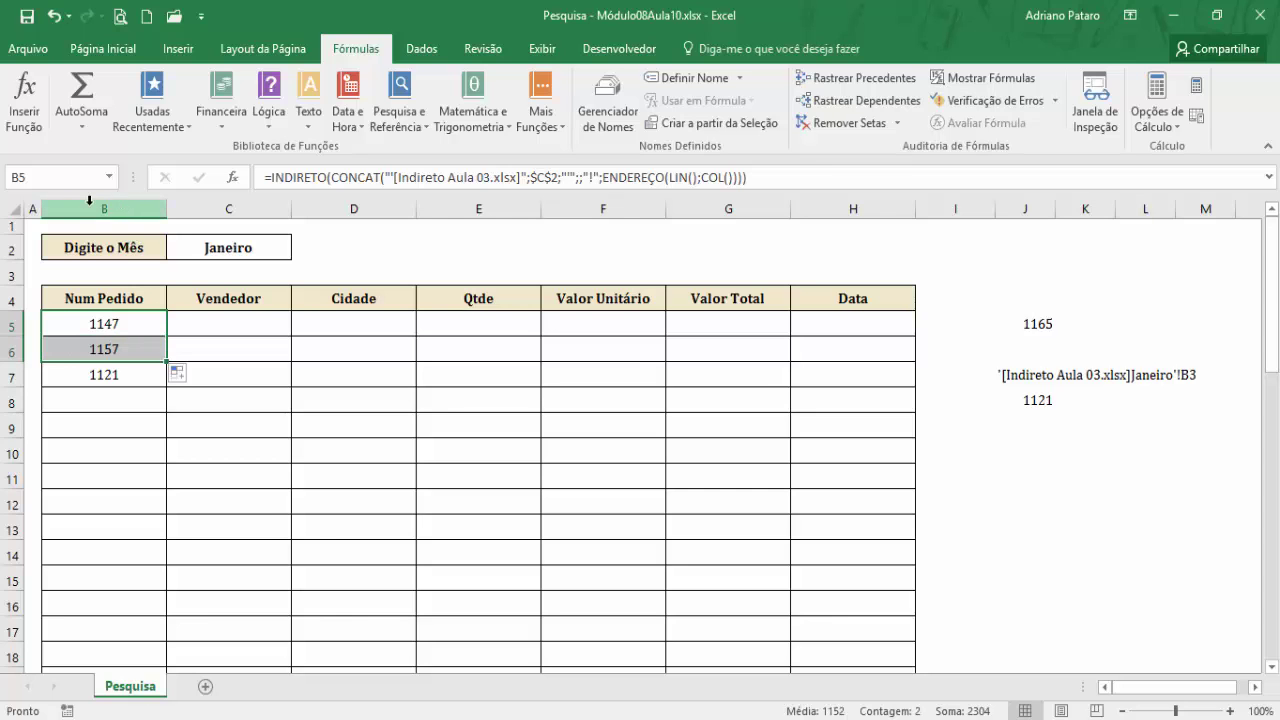
pyautogui.click(86, 348)
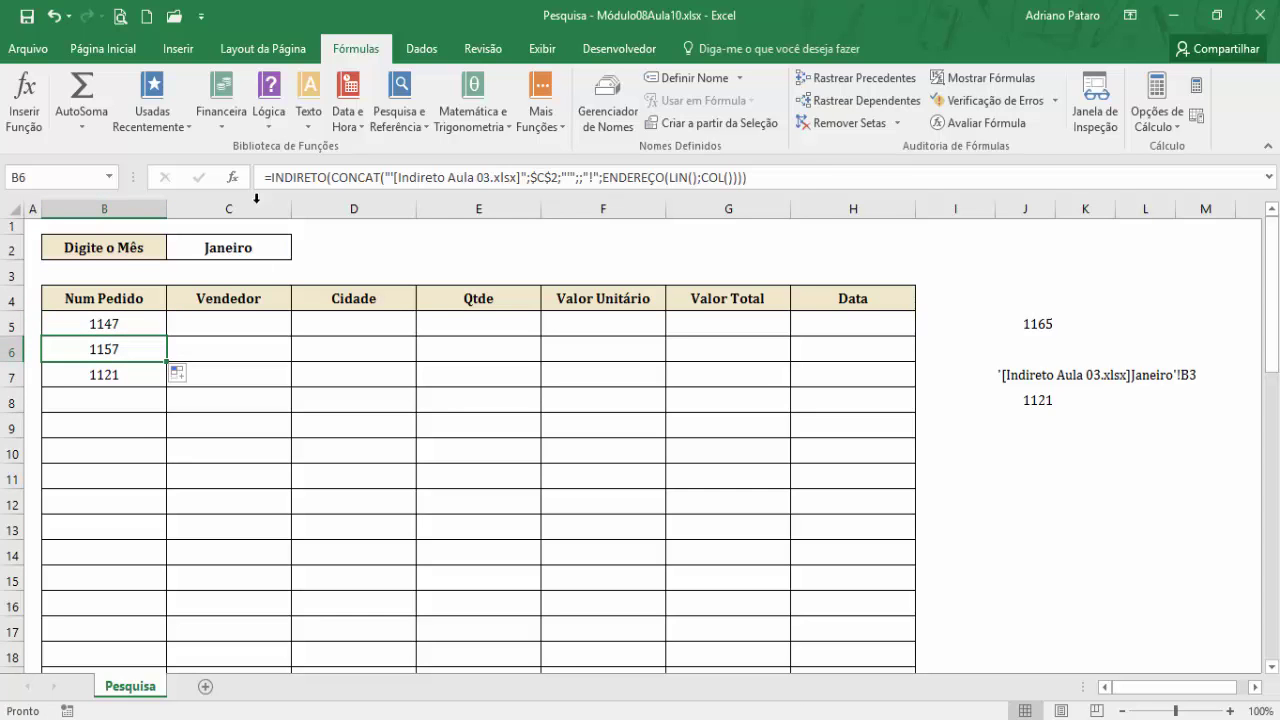
pyautogui.click(233, 178)
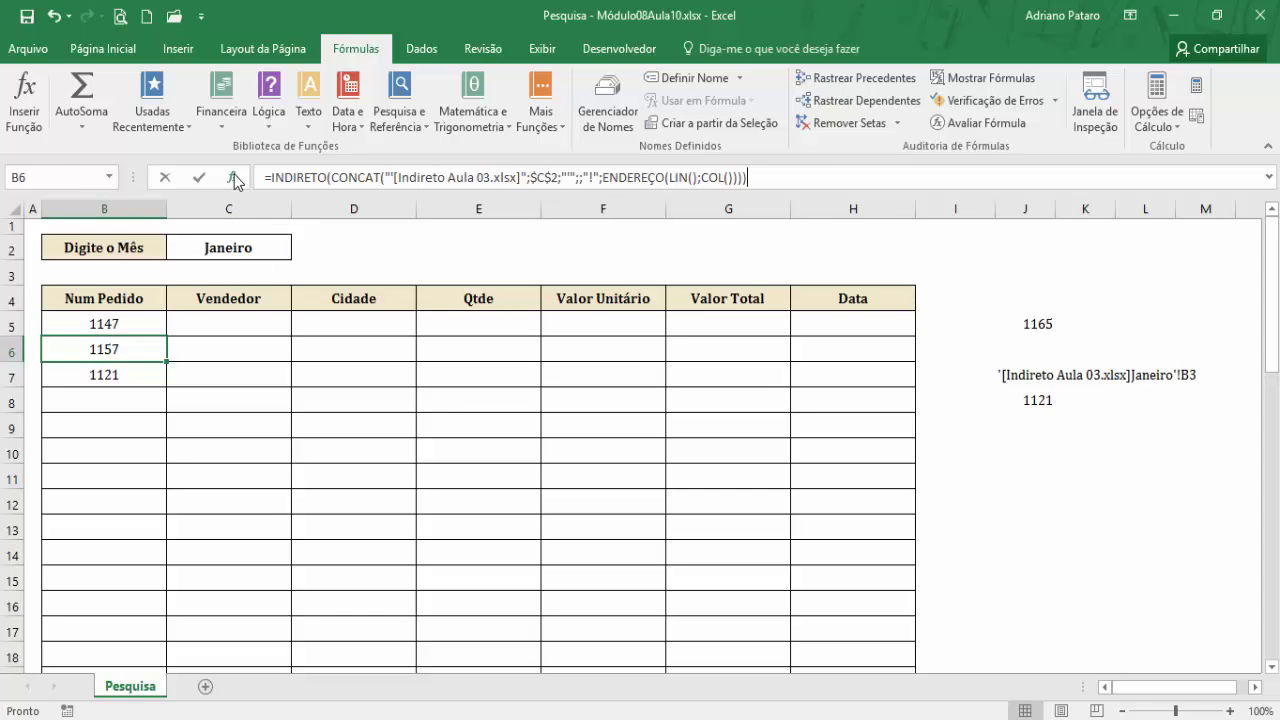
pyautogui.click(639, 181)
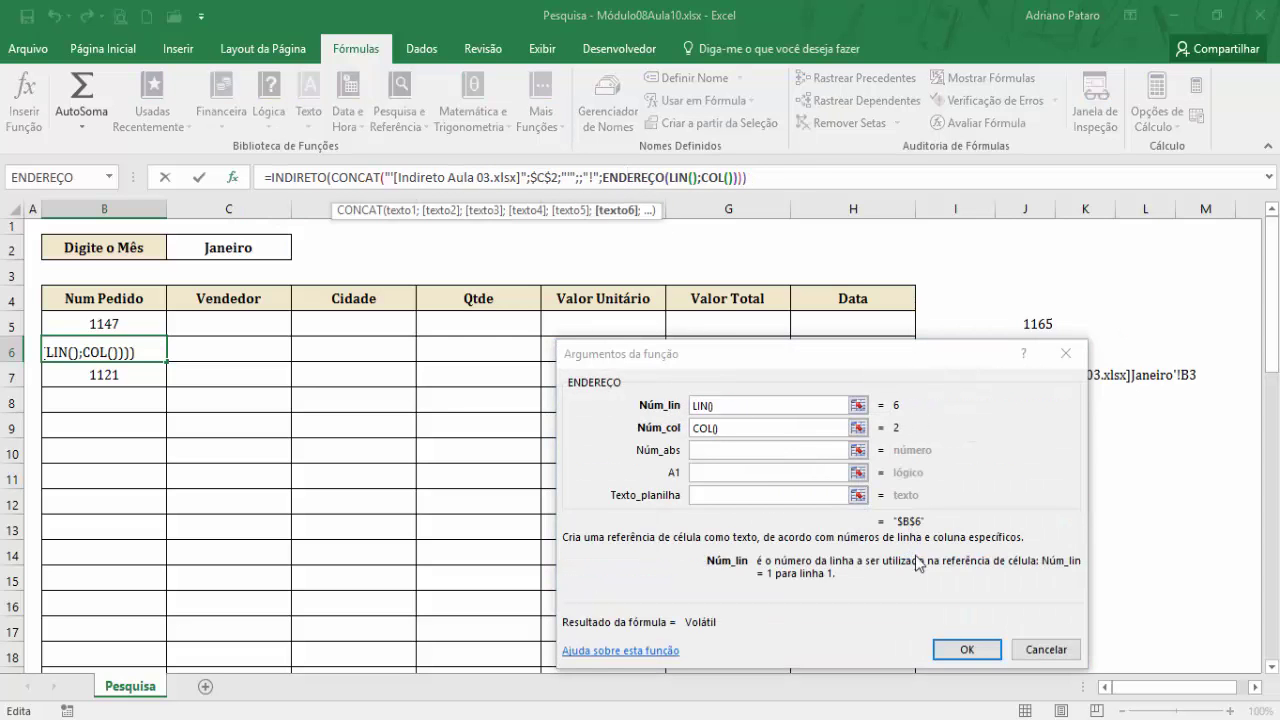
pyautogui.click(966, 649)
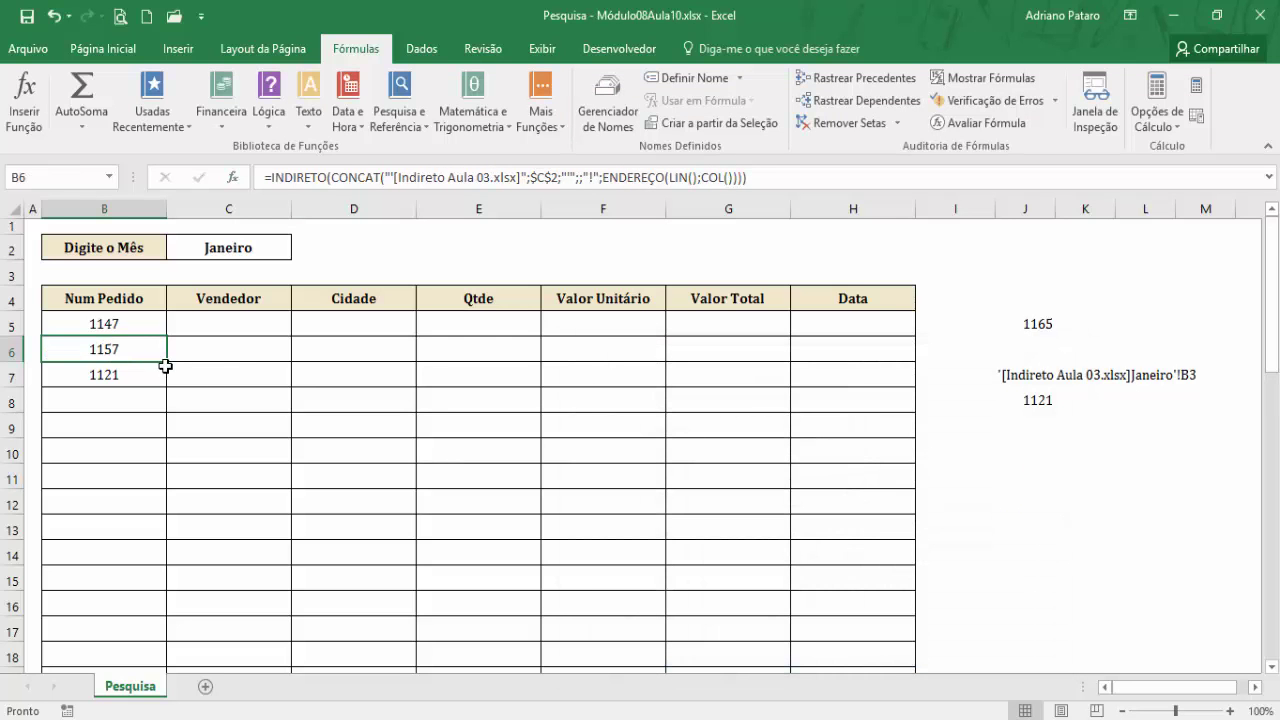
# Step: Fill the formula from B6 through H48 and from B5 across to H5 to complete the order table
pyautogui.moveTo(165, 366)
pyautogui.mouseDown()
pyautogui.moveTo(168, 690)
pyautogui.moveTo(150, 690)
pyautogui.moveTo(155, 650)
pyautogui.moveTo(249, 640)
pyautogui.moveTo(694, 617)
pyautogui.moveTo(891, 634)
pyautogui.mouseUp()
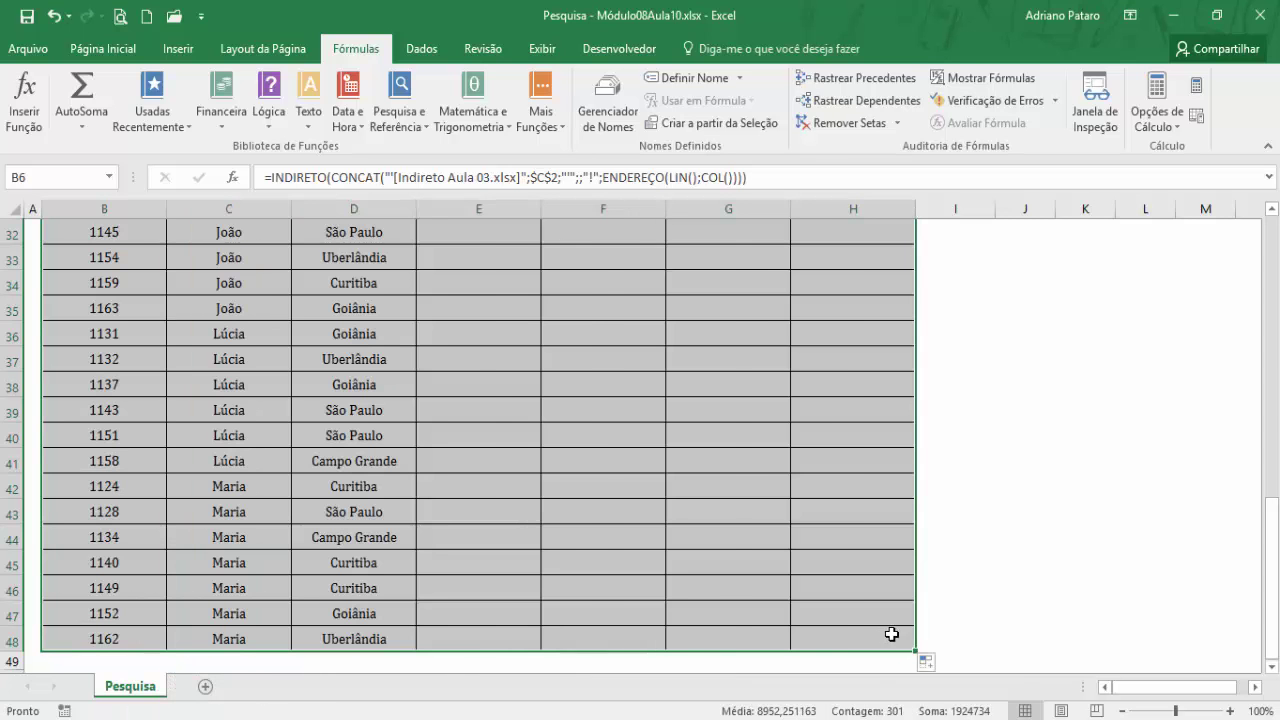
pyautogui.scroll(10, 1050, 611)
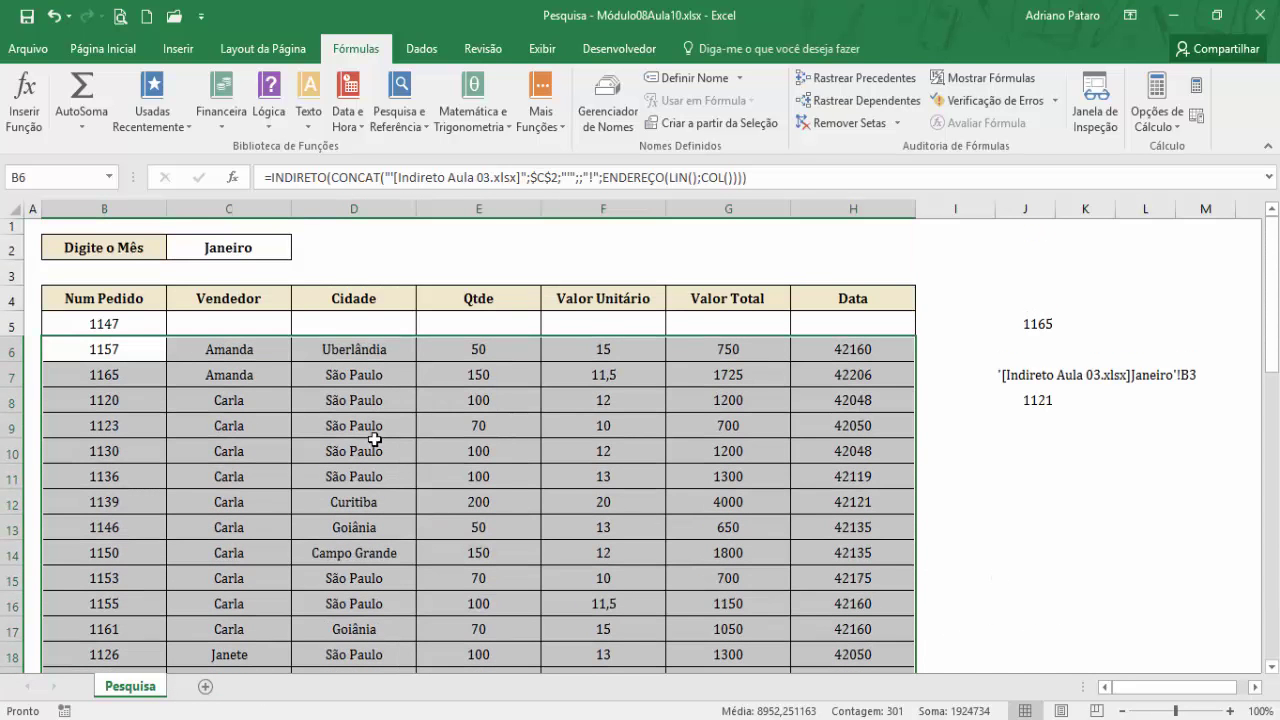
pyautogui.click(145, 330)
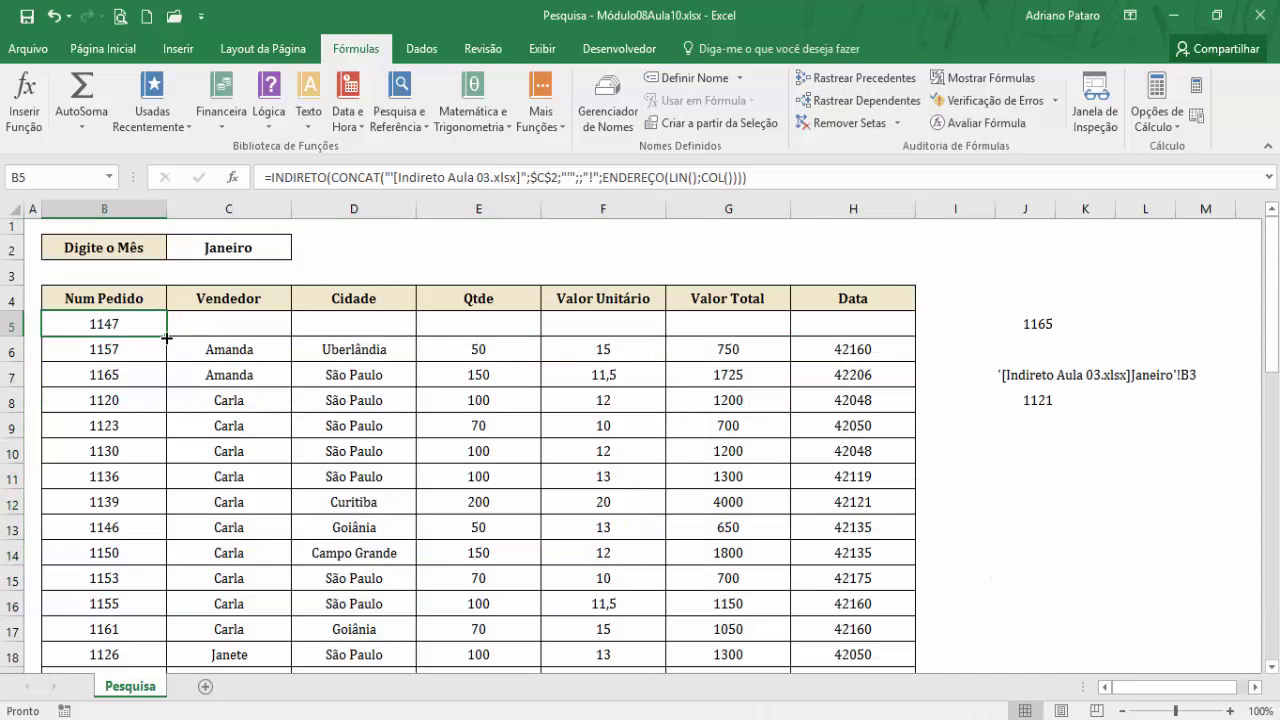
pyautogui.moveTo(166, 338); pyautogui.dragTo(886, 345)
# Step: Compare the filled order rows, starting at B5, with the Janeiro sheet of Indireto Aula 03.xlsx
pyautogui.click(137, 326)
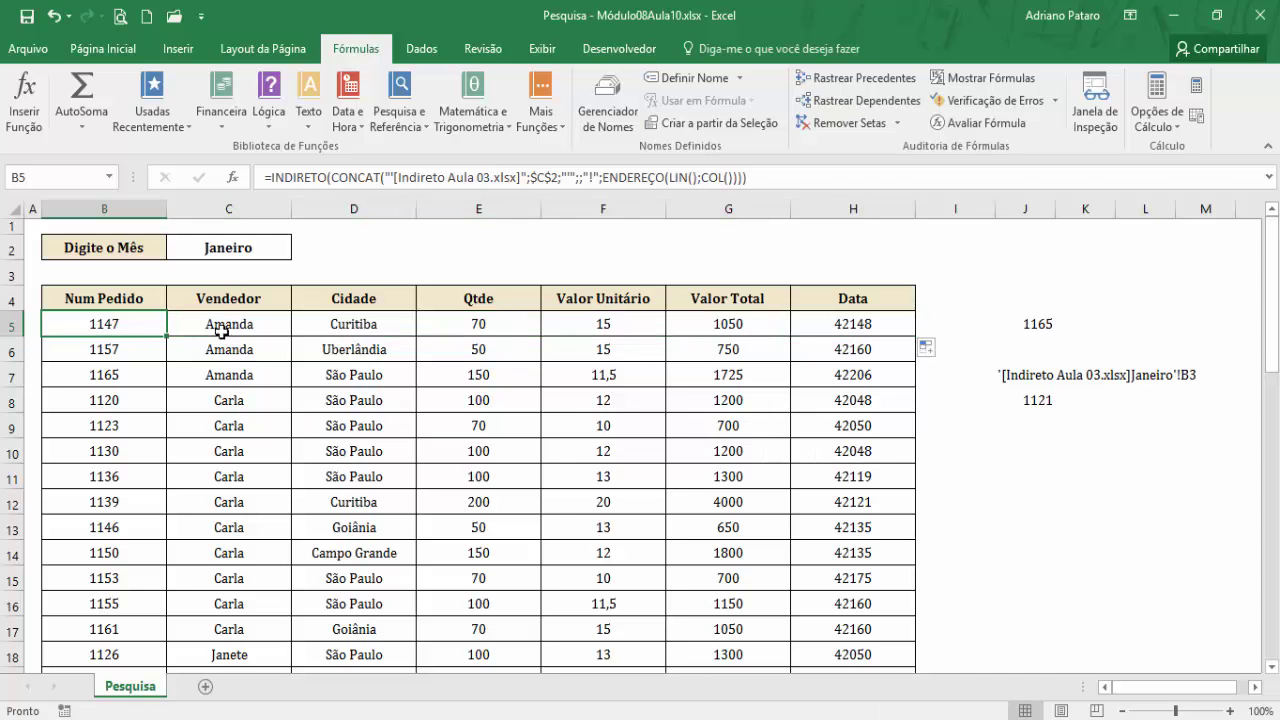
pyautogui.hotkey('alt', 'Tab')
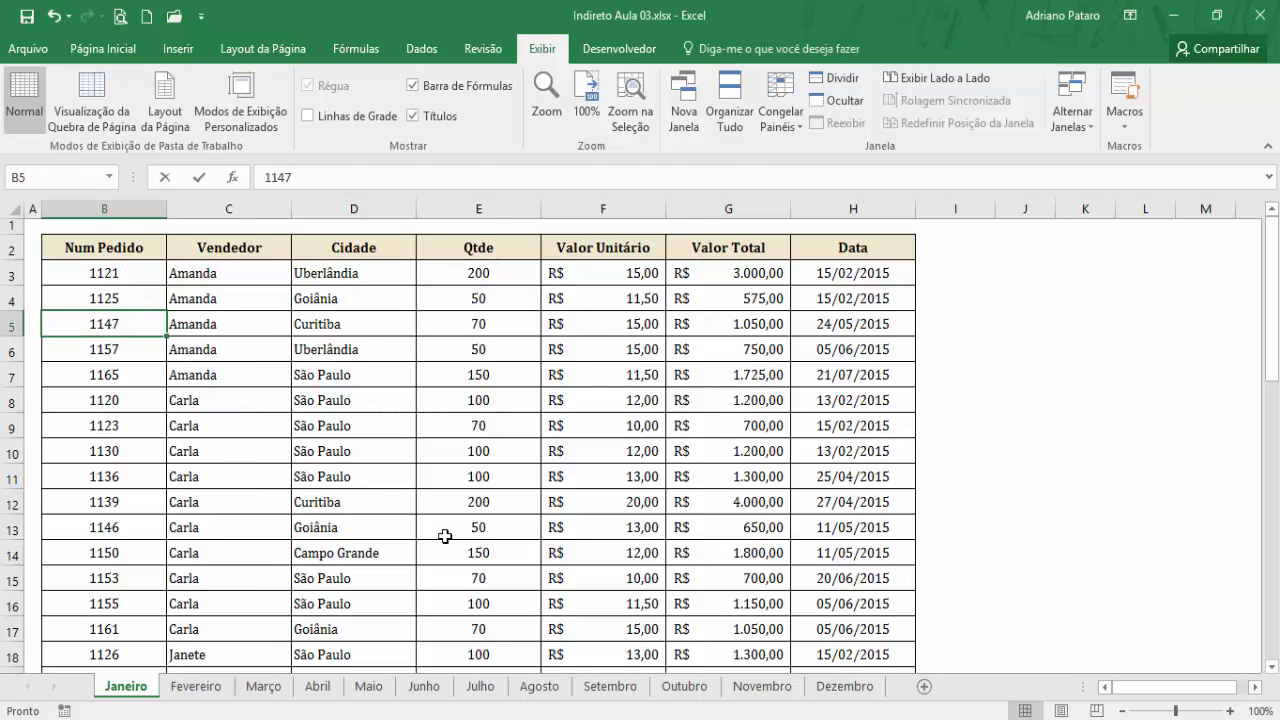
pyautogui.hotkey('alt', 'Tab')
# Step: Format the Valor Unitário and Valor Total cells F5:G48 as Número with two decimal places and a thousands separator
pyautogui.moveTo(599, 338); pyautogui.dragTo(700, 643)
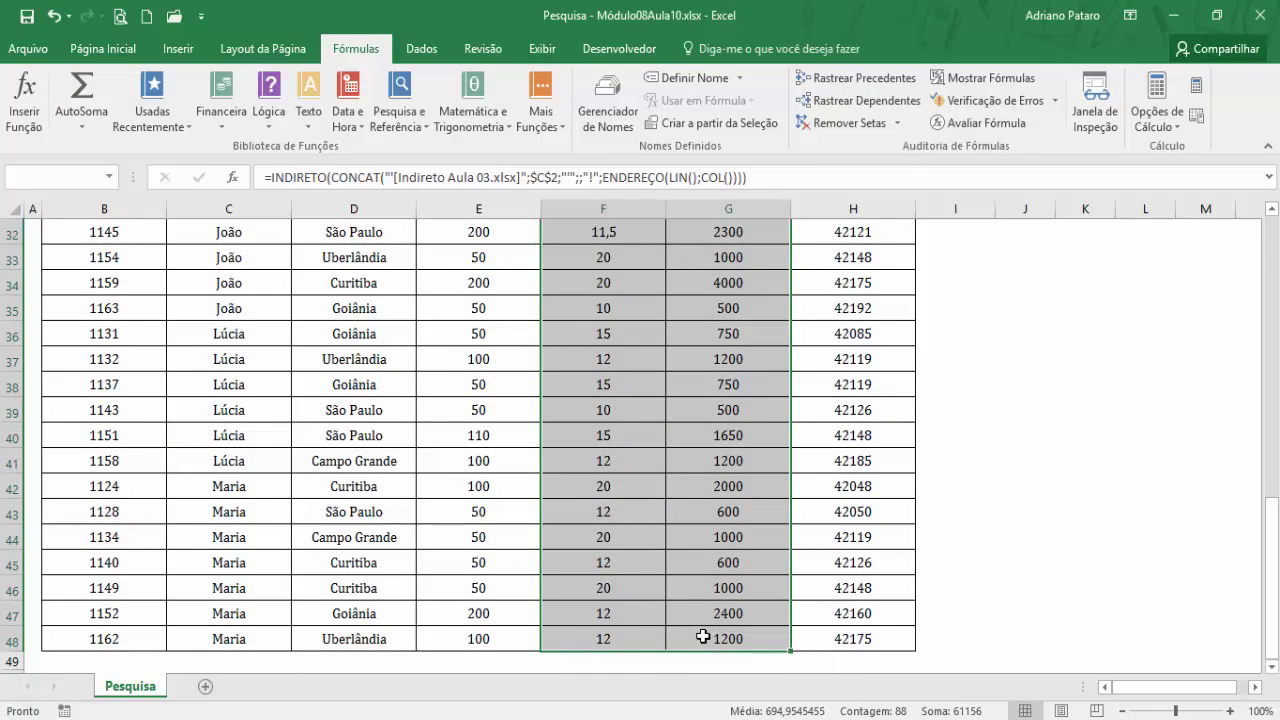
pyautogui.click(103, 48)
pyautogui.click(679, 116)
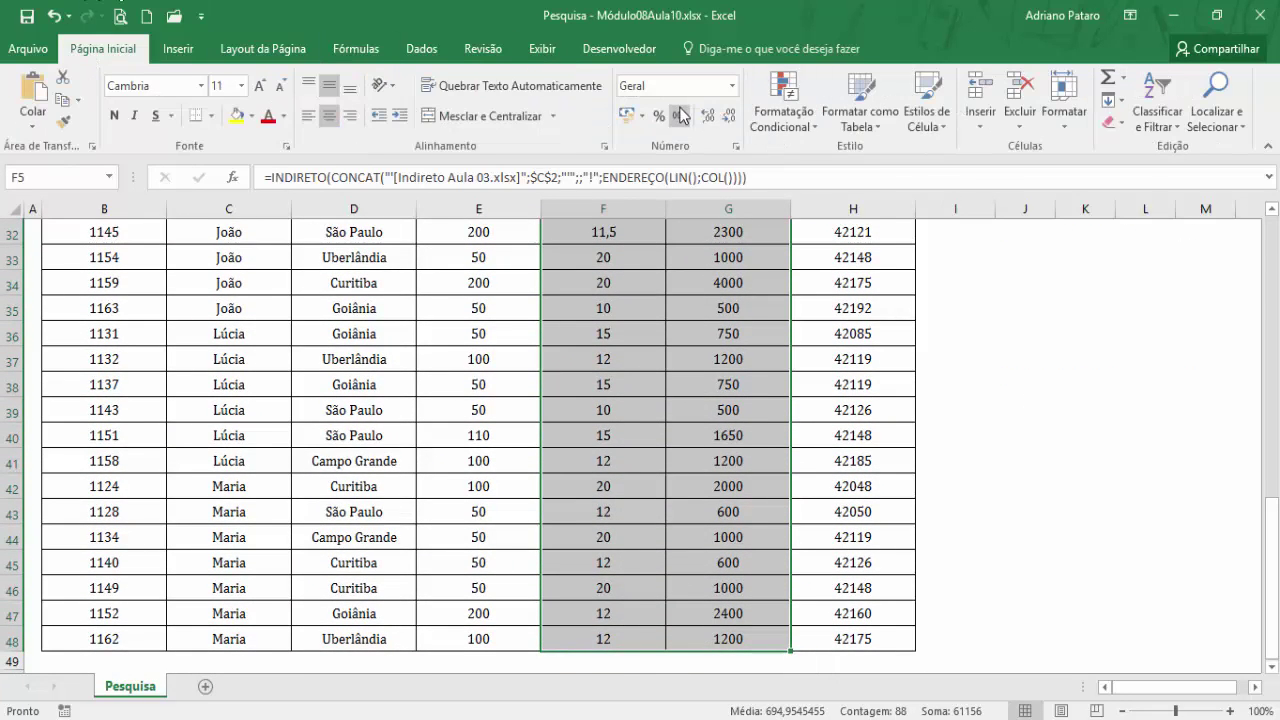
pyautogui.scroll(10, 726, 217)
pyautogui.click(736, 146)
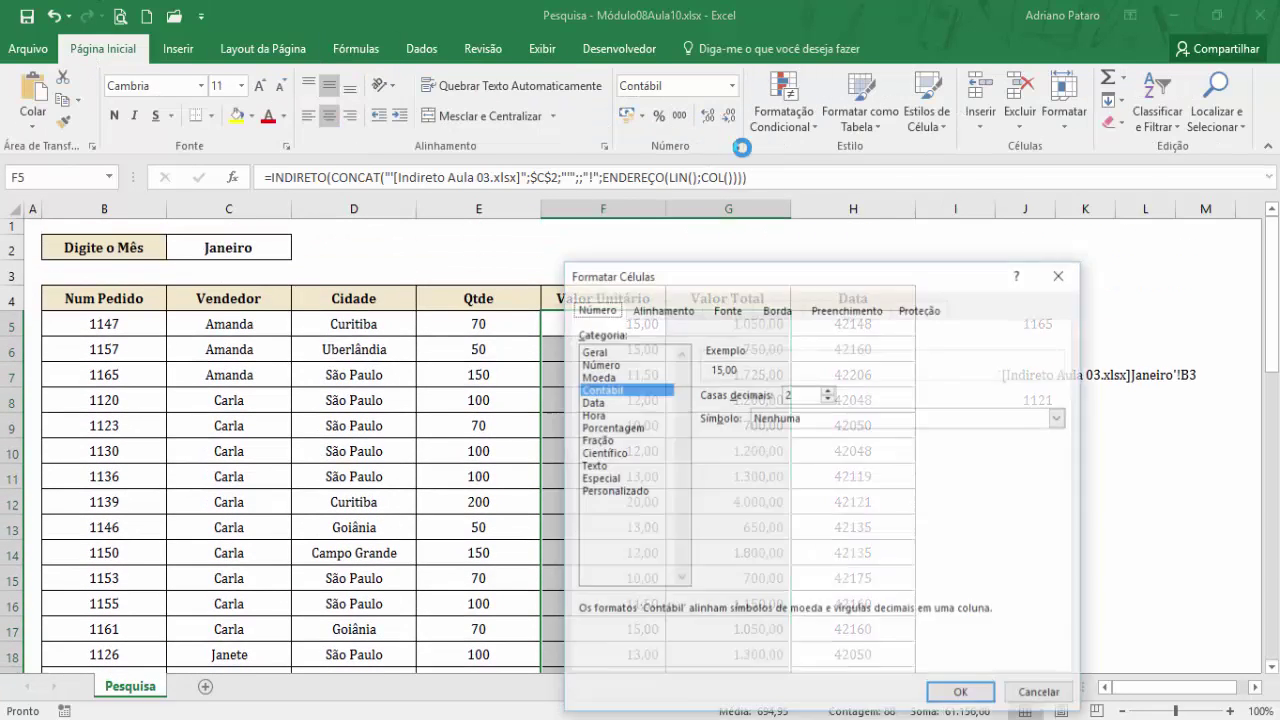
pyautogui.click(627, 364)
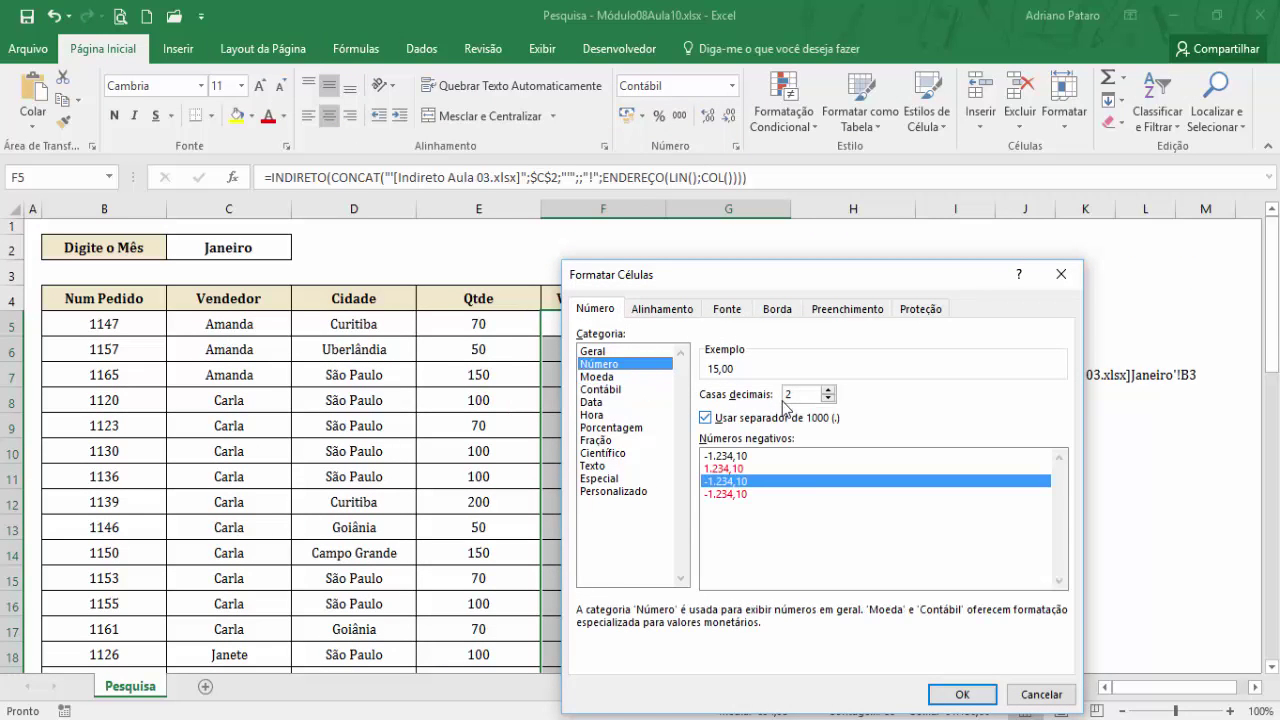
pyautogui.click(962, 694)
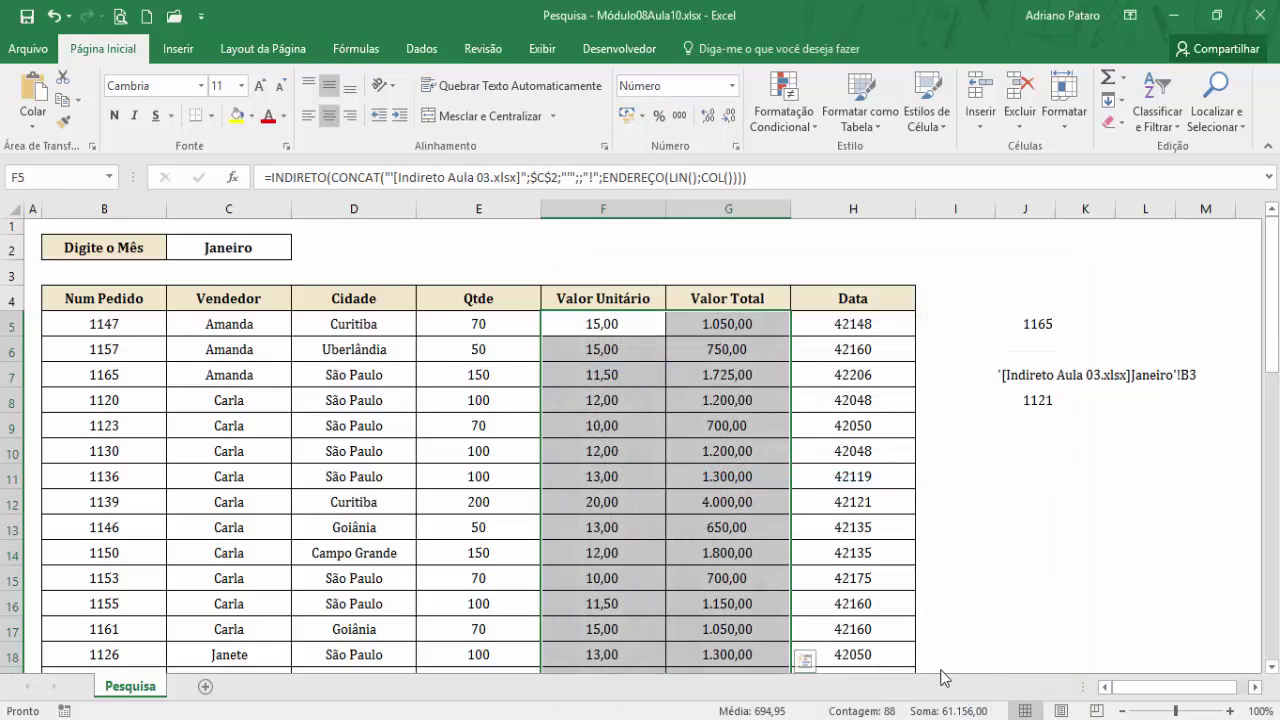
# Step: Format the Data column cells H5:H48 as Data Abreviada
pyautogui.moveTo(853, 328); pyautogui.dragTo(866, 586)
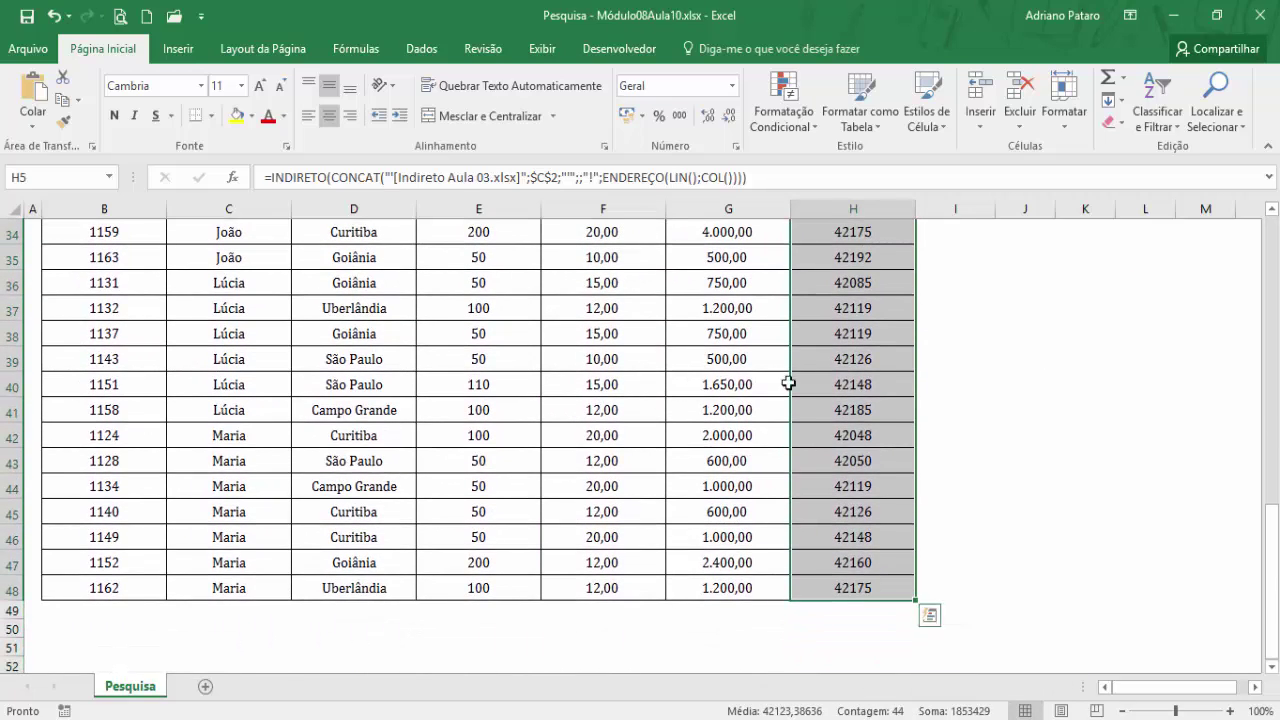
pyautogui.click(732, 94)
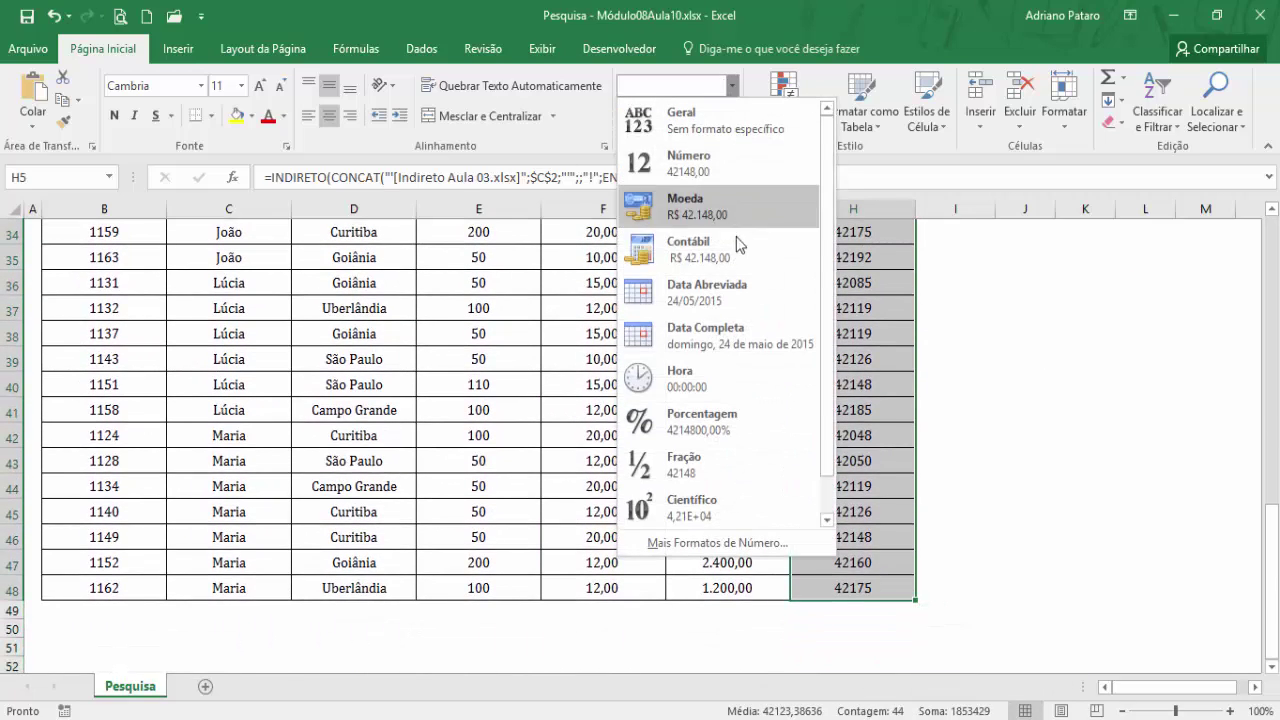
pyautogui.click(734, 285)
pyautogui.click(480, 392)
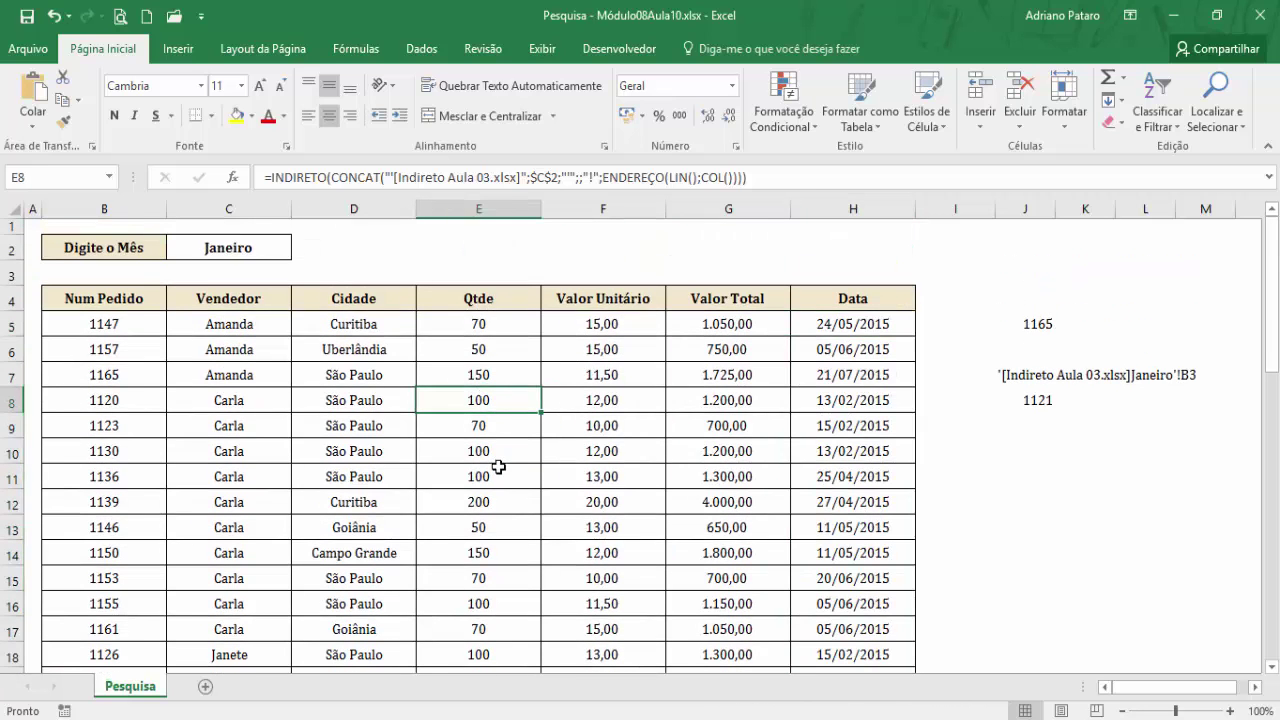
# Step: Change the month in C2 to Novembro and check the order table it pulls in
pyautogui.click(202, 326)
pyautogui.click(261, 248)
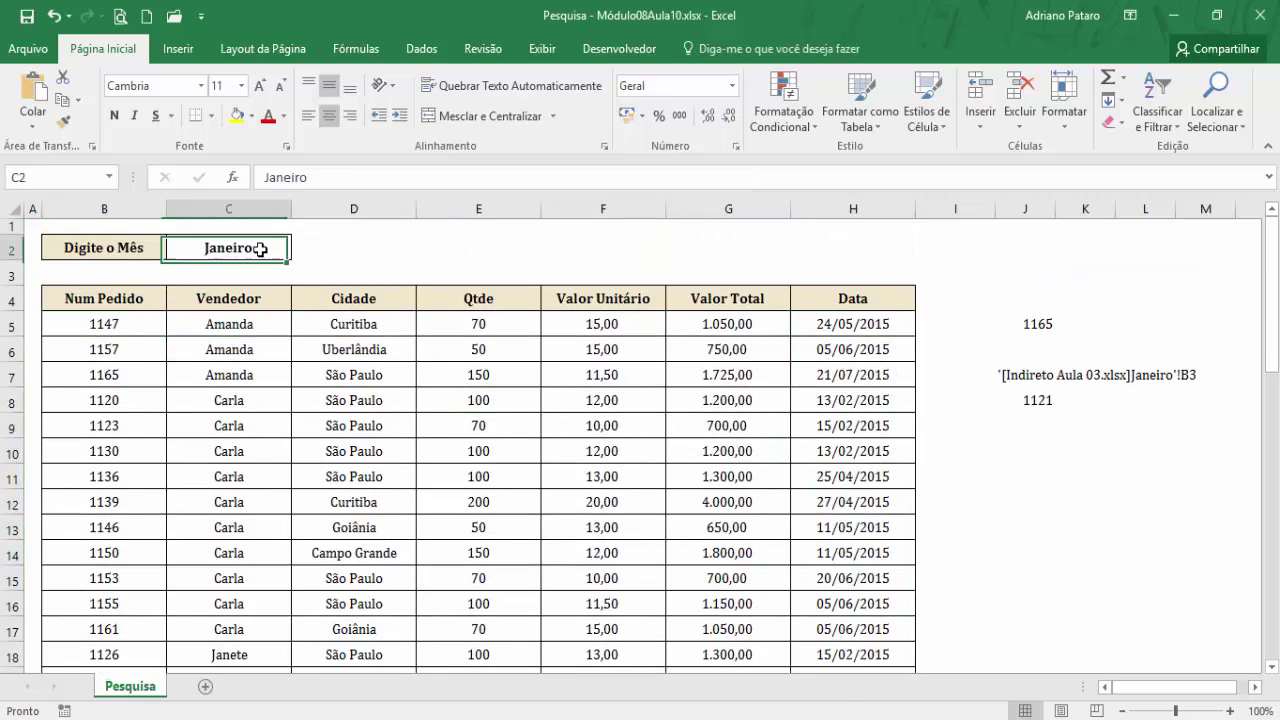
pyautogui.write('N')
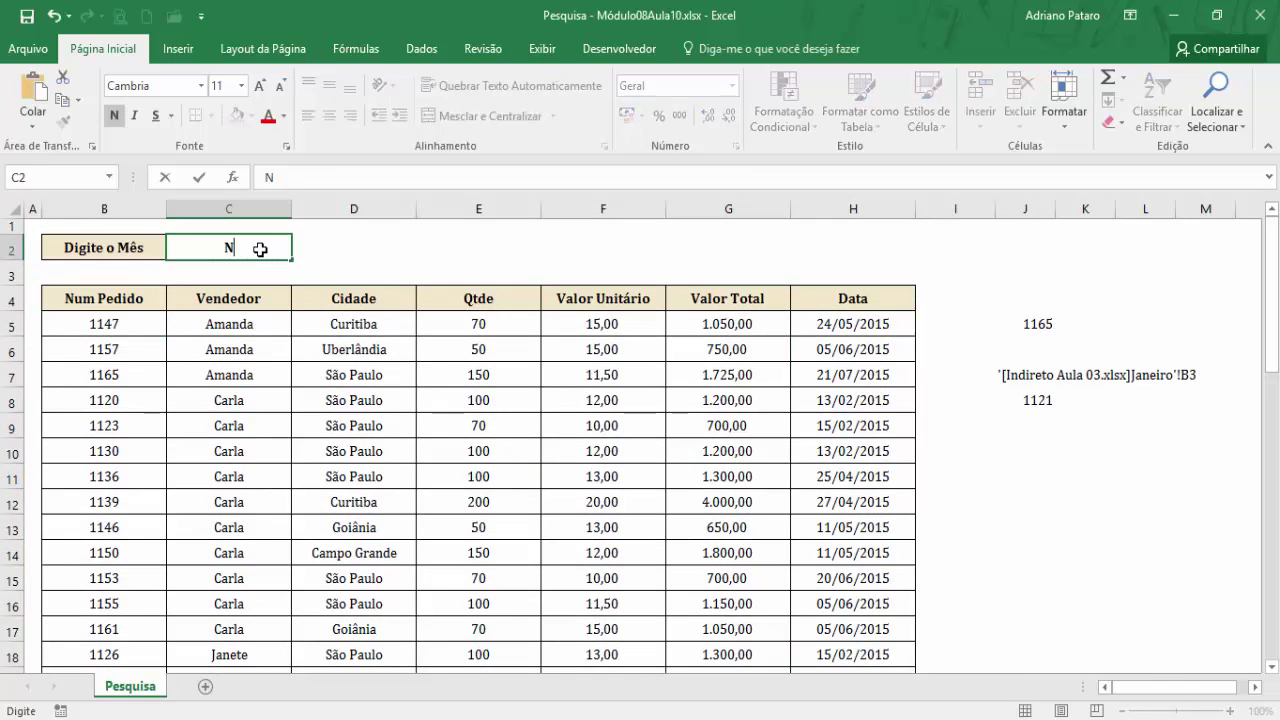
pyautogui.write('ovembro')
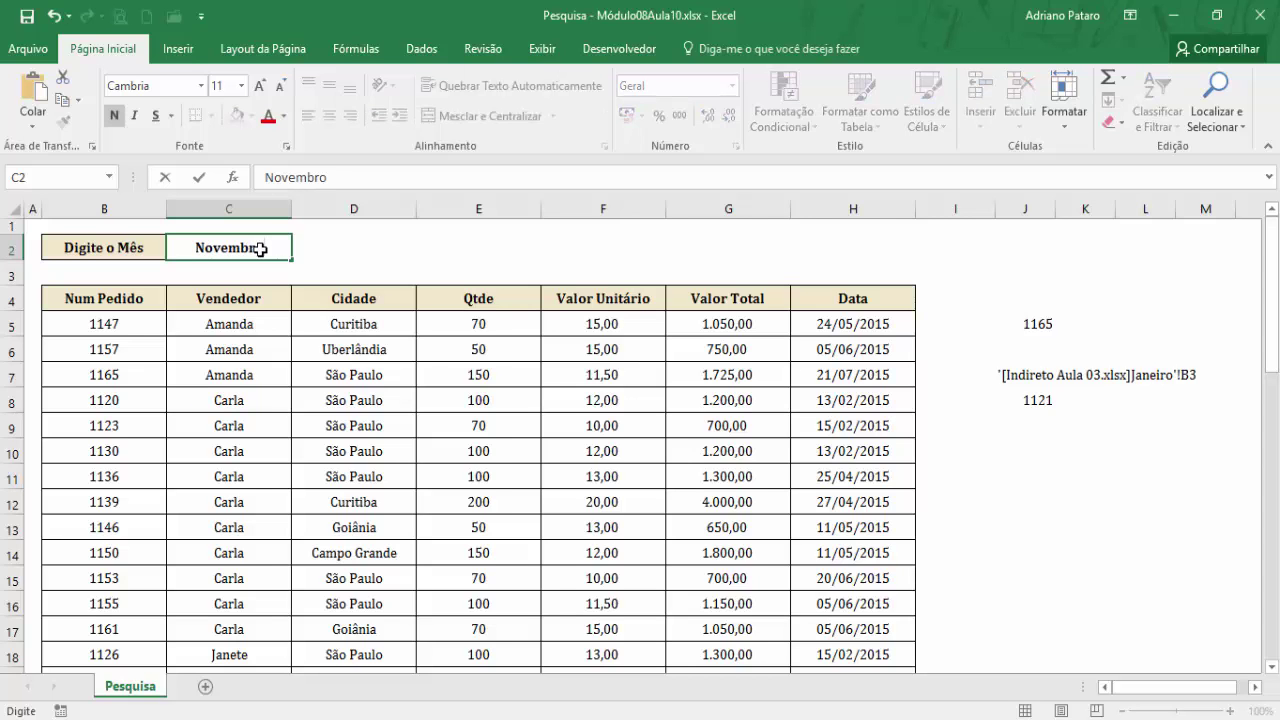
pyautogui.press('Return')
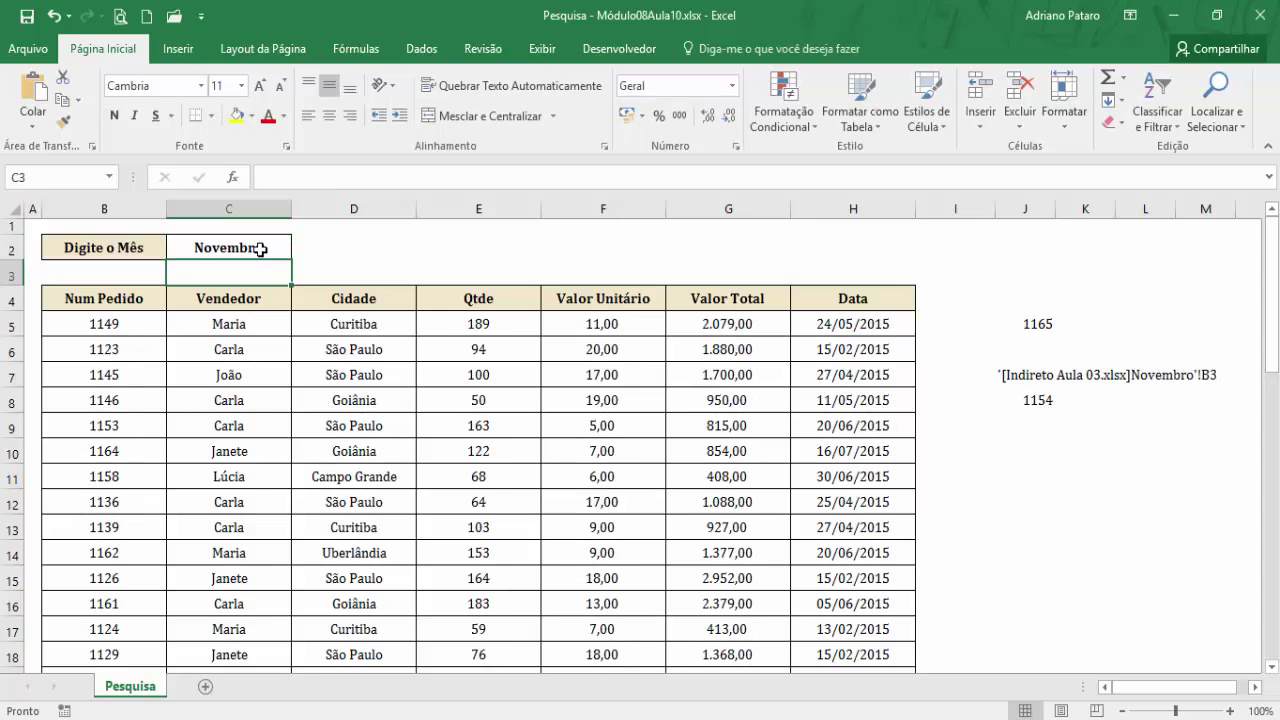
pyautogui.click(400, 398)
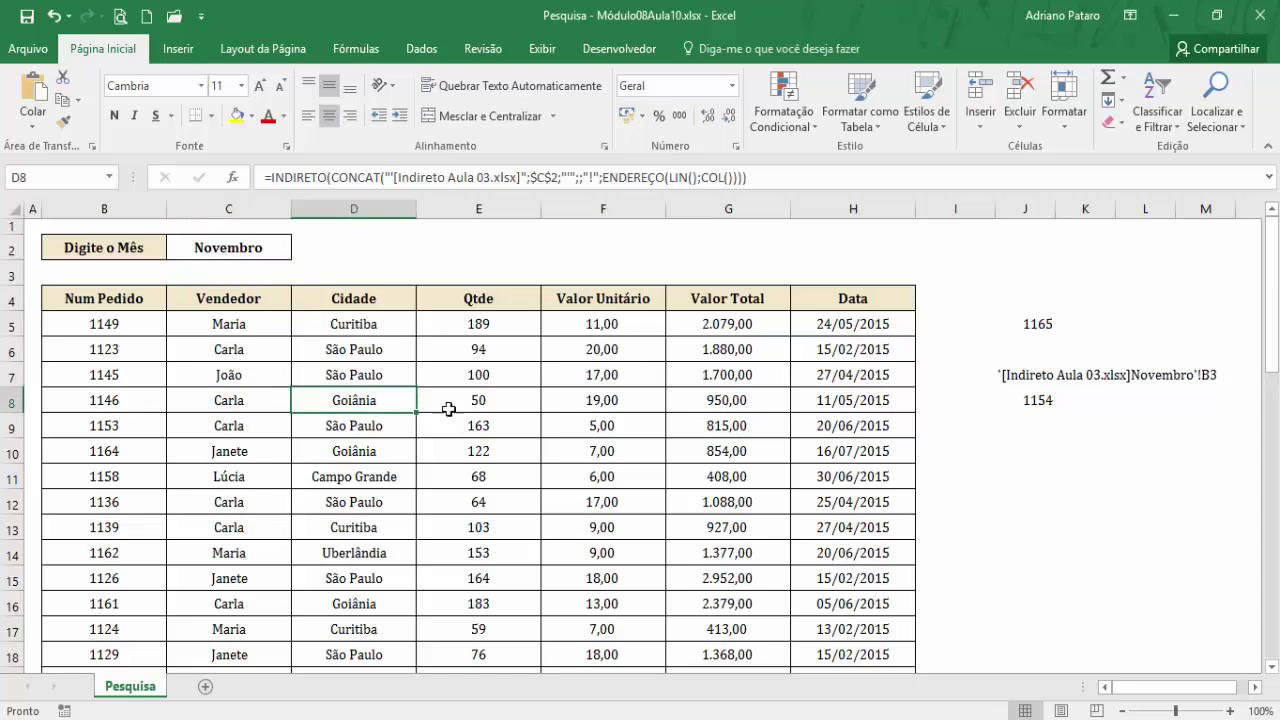
pyautogui.click(255, 248)
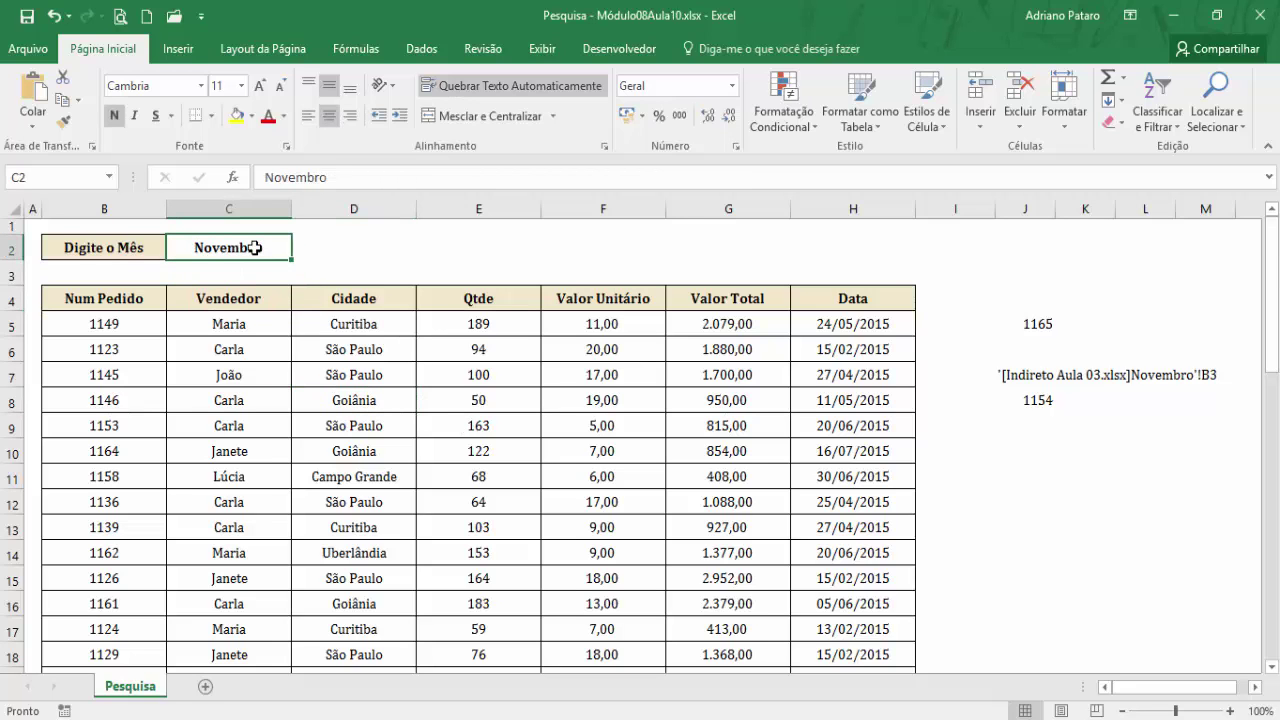
# Step: Change the month in C2 to Fevereiro and check the formula behind the first order number in B5
pyautogui.write('Fevereiro')
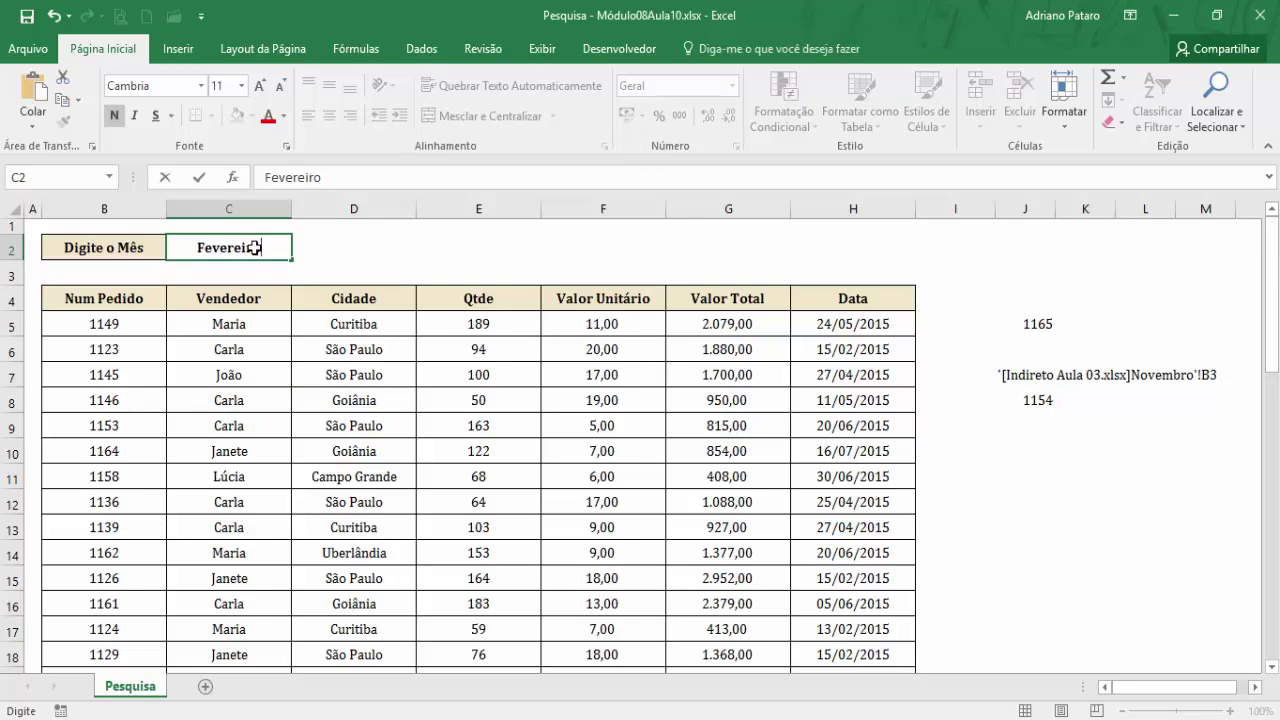
pyautogui.press('Return')
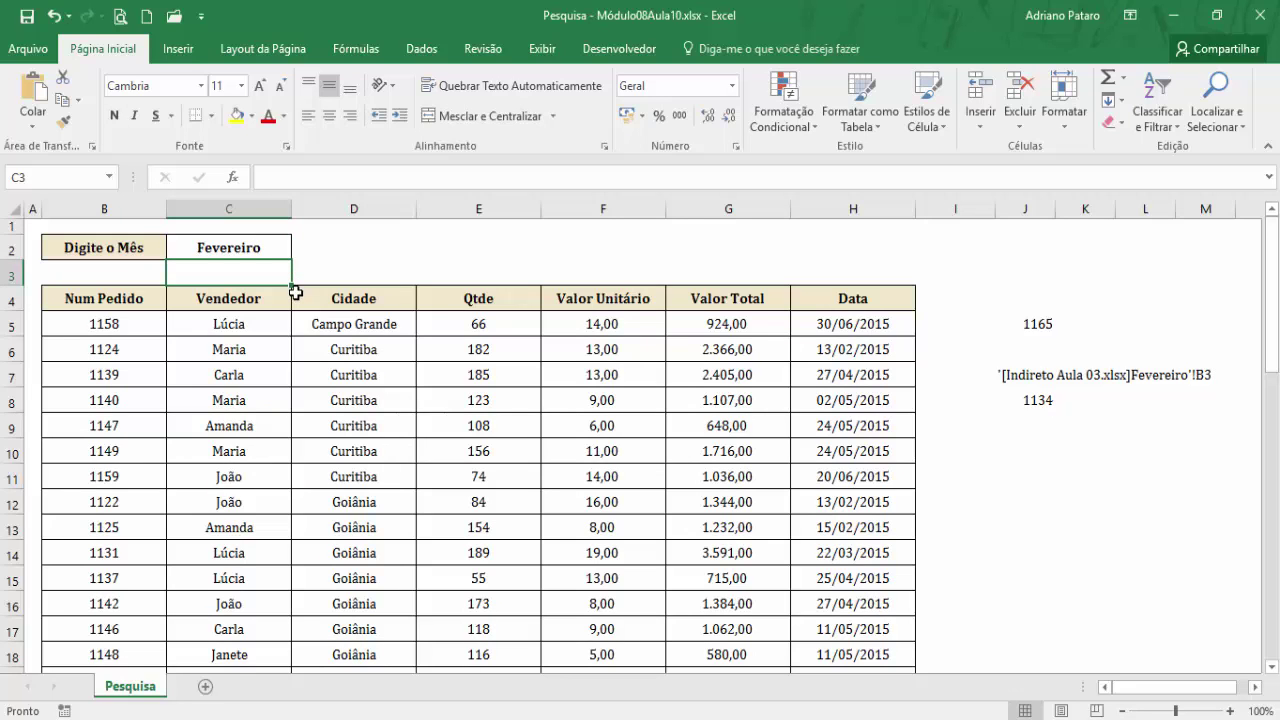
pyautogui.click(252, 245)
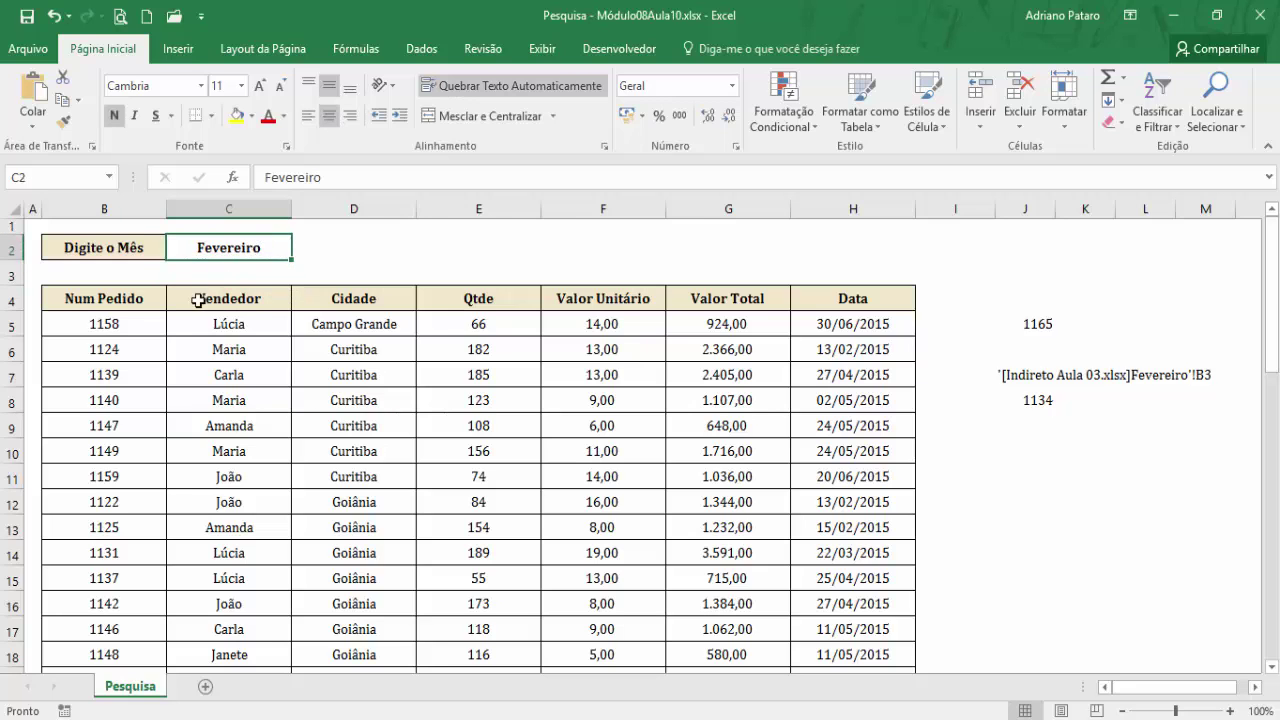
pyautogui.click(139, 325)
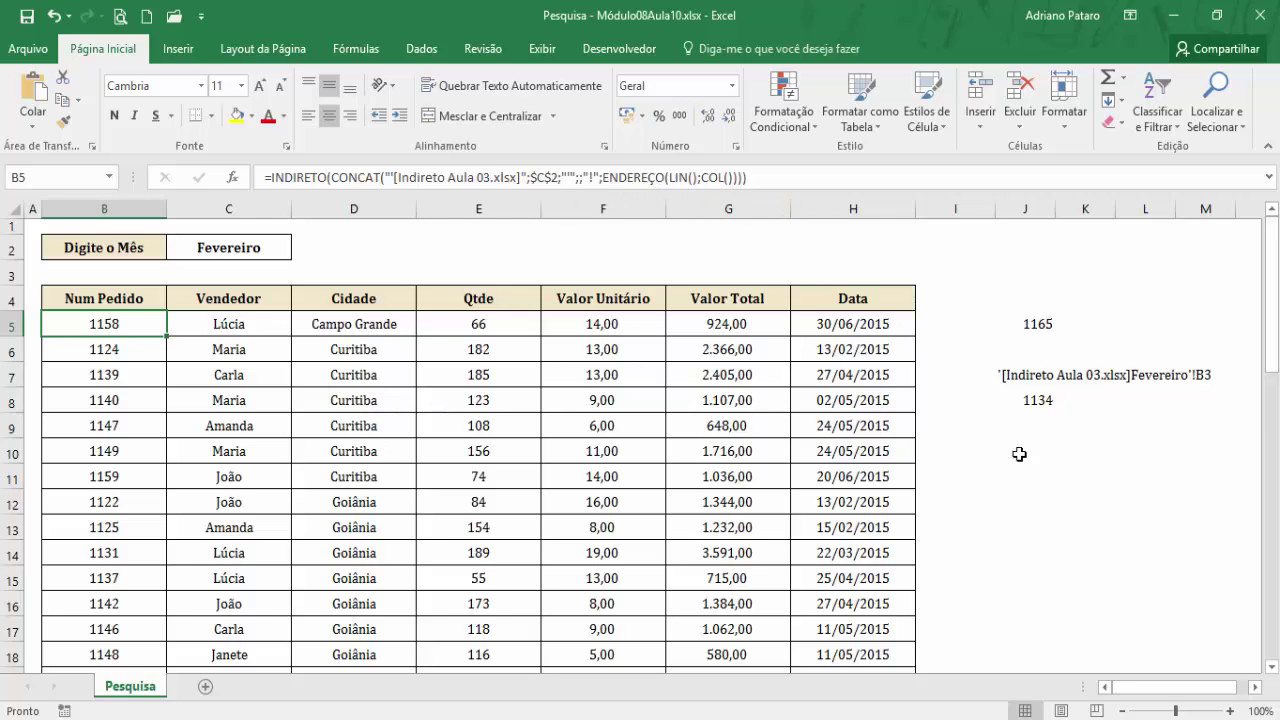
# Step: Insert the ENDEREÇO function in I5 with LIN() as the row number and COL() as the column number
pyautogui.click(971, 432)
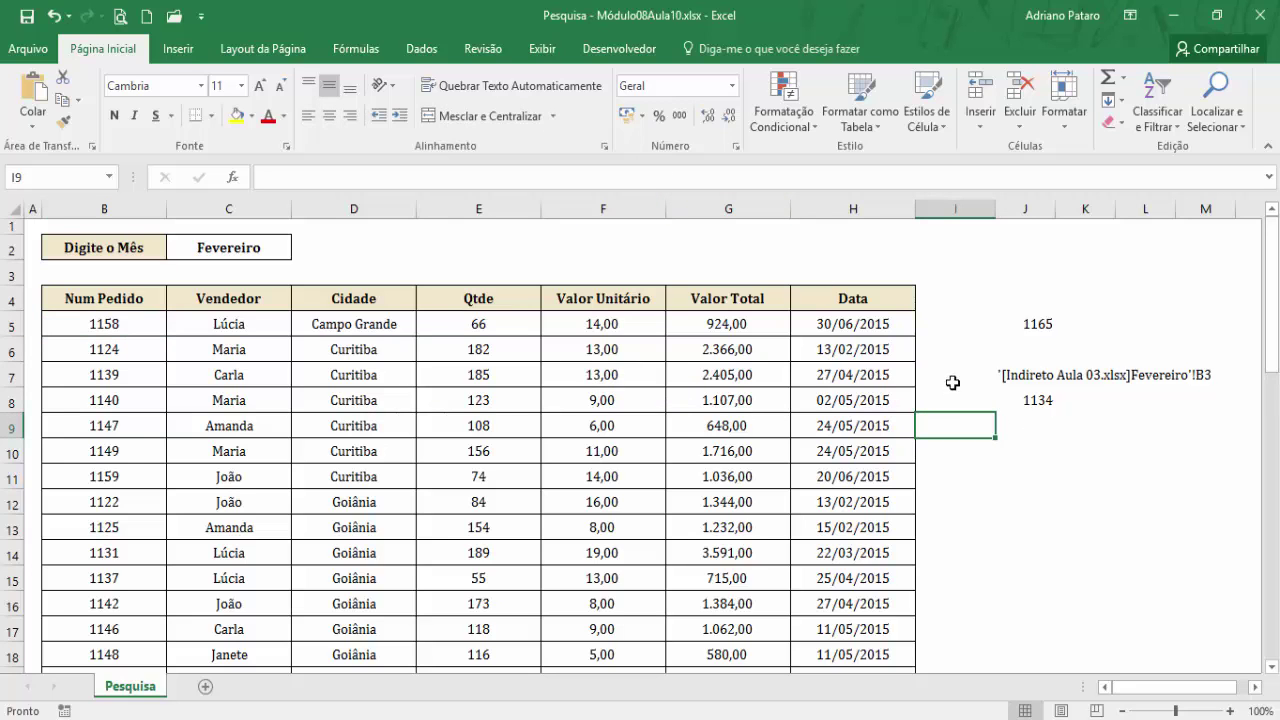
pyautogui.click(954, 330)
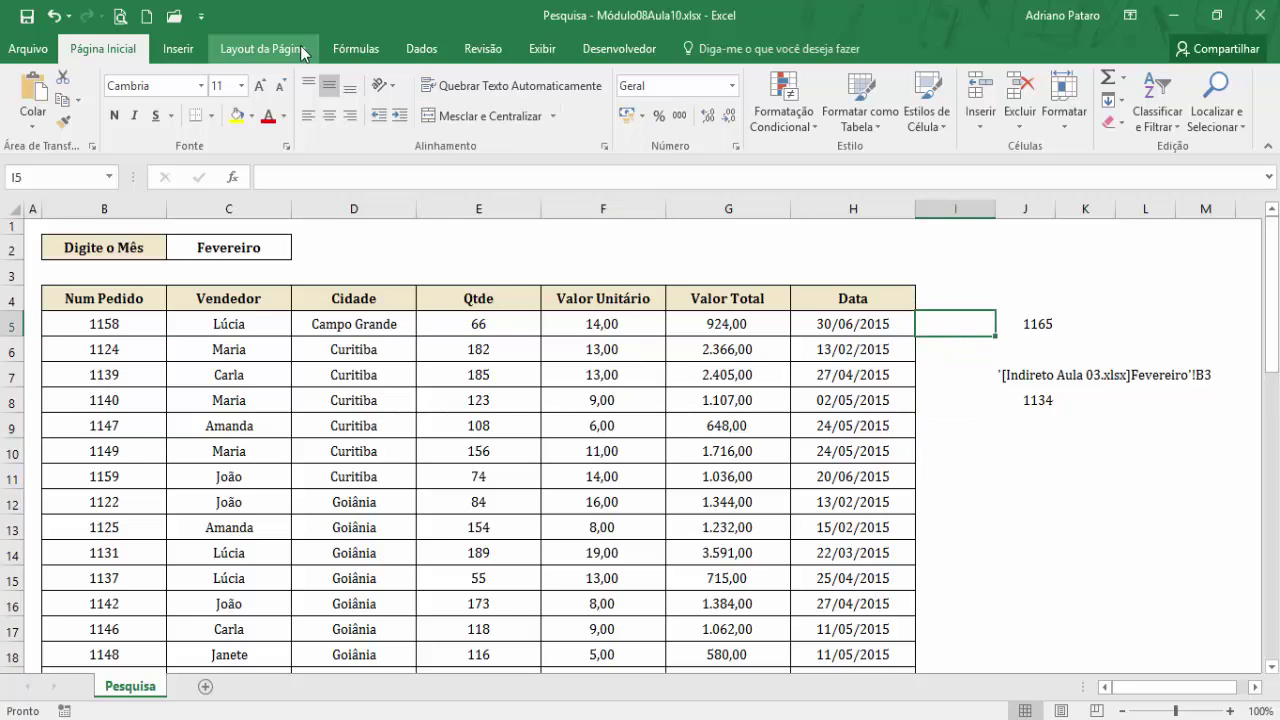
pyautogui.click(355, 48)
pyautogui.click(399, 110)
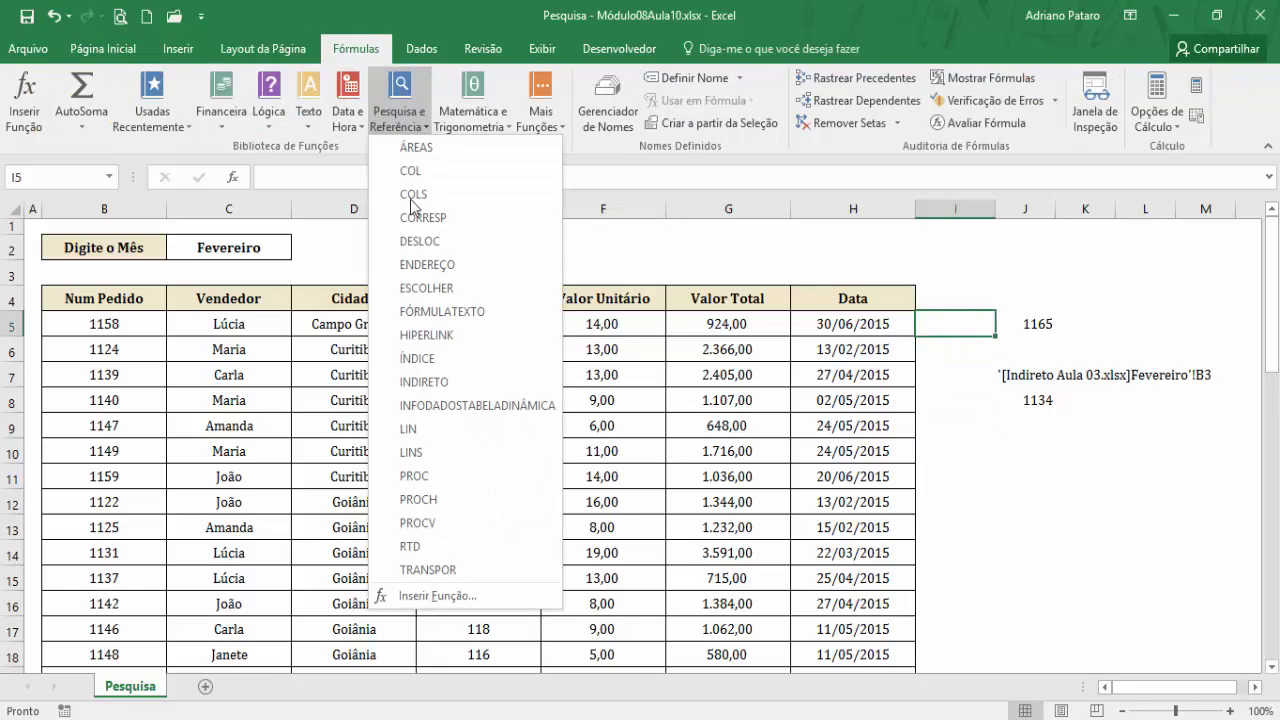
pyautogui.click(460, 264)
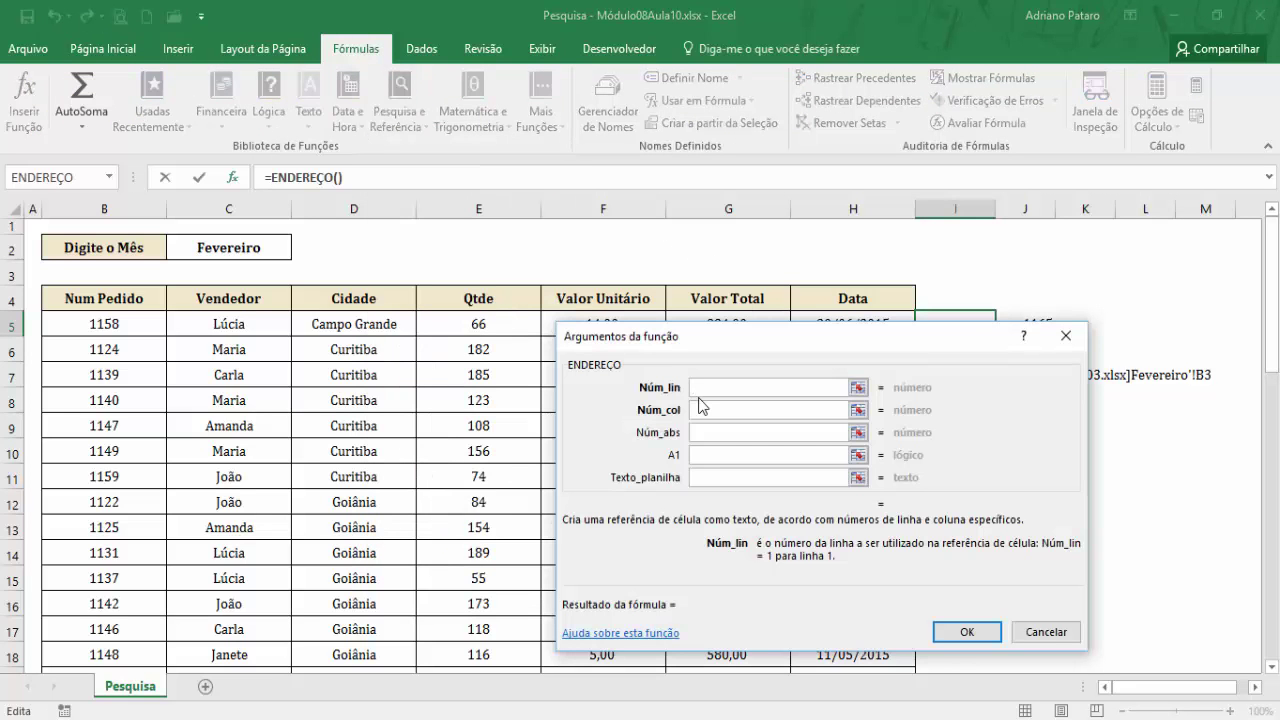
pyautogui.write('lin()')
pyautogui.press('Tab')
pyautogui.write('co')
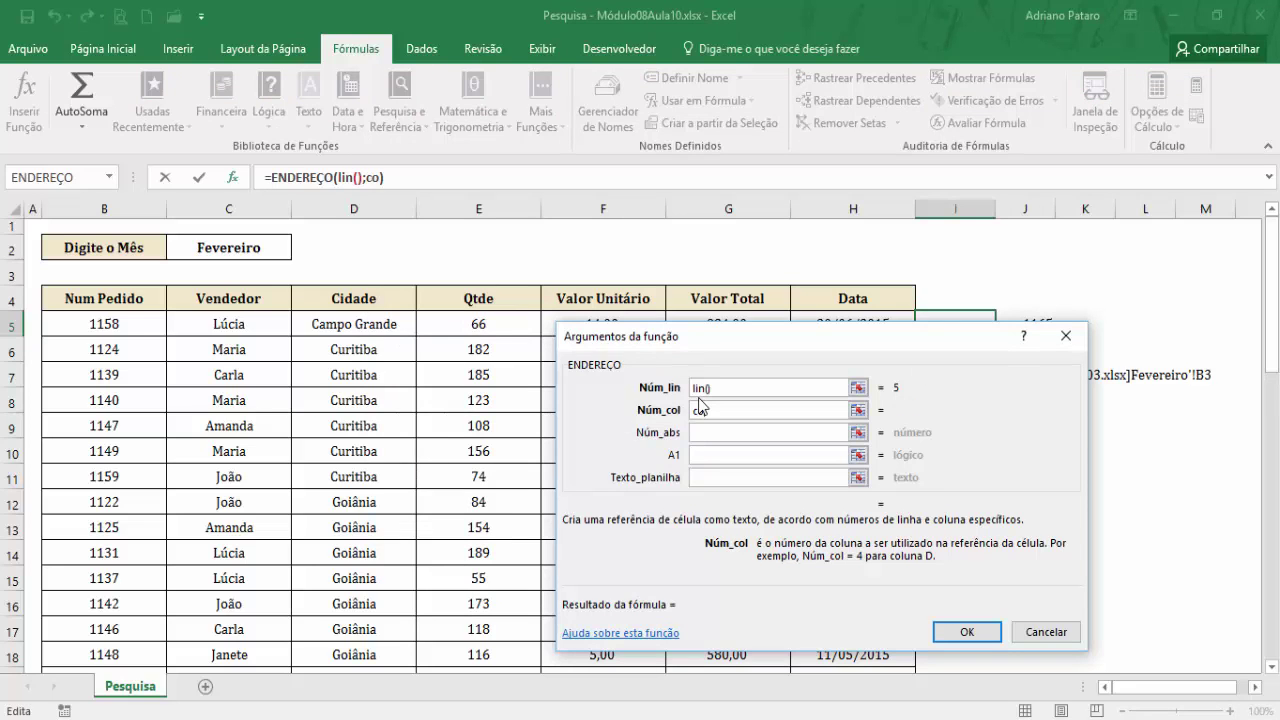
pyautogui.write('l()')
pyautogui.click(968, 632)
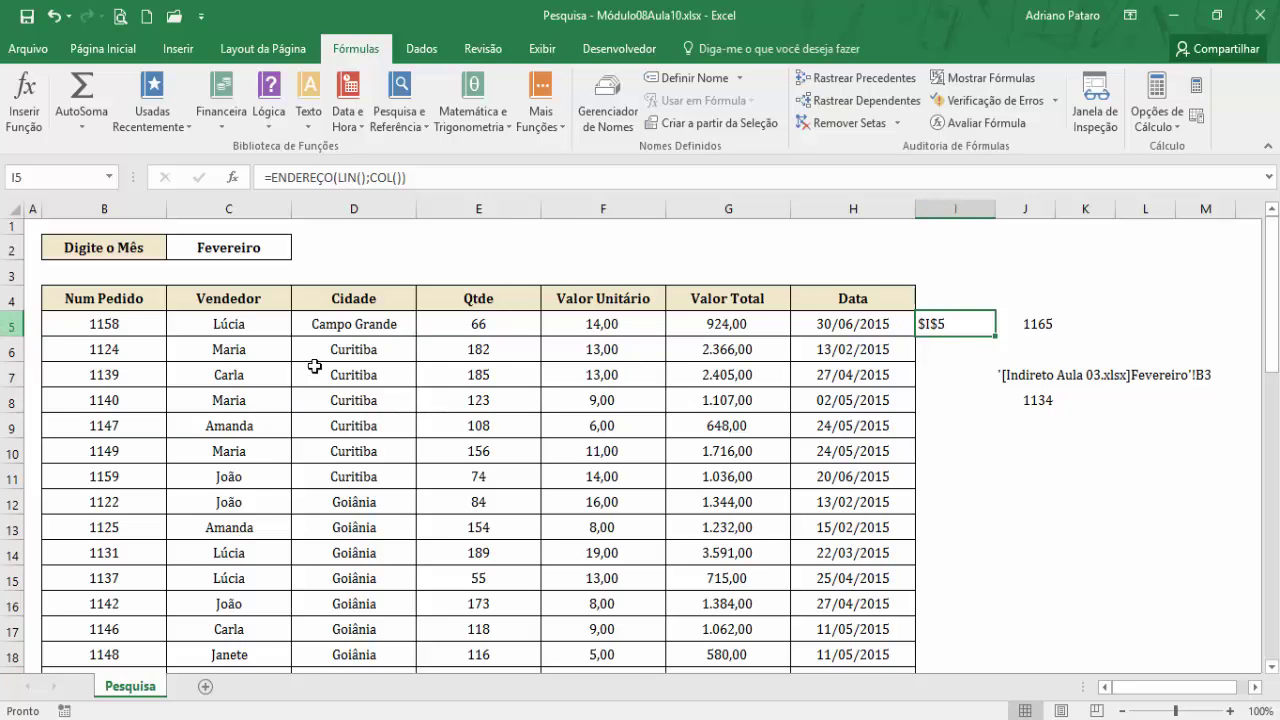
# Step: Clear the old test cells J5:M10 and fill the ENDEREÇO formula from I5 over the range I5:L11
pyautogui.moveTo(995, 340); pyautogui.dragTo(990, 486)
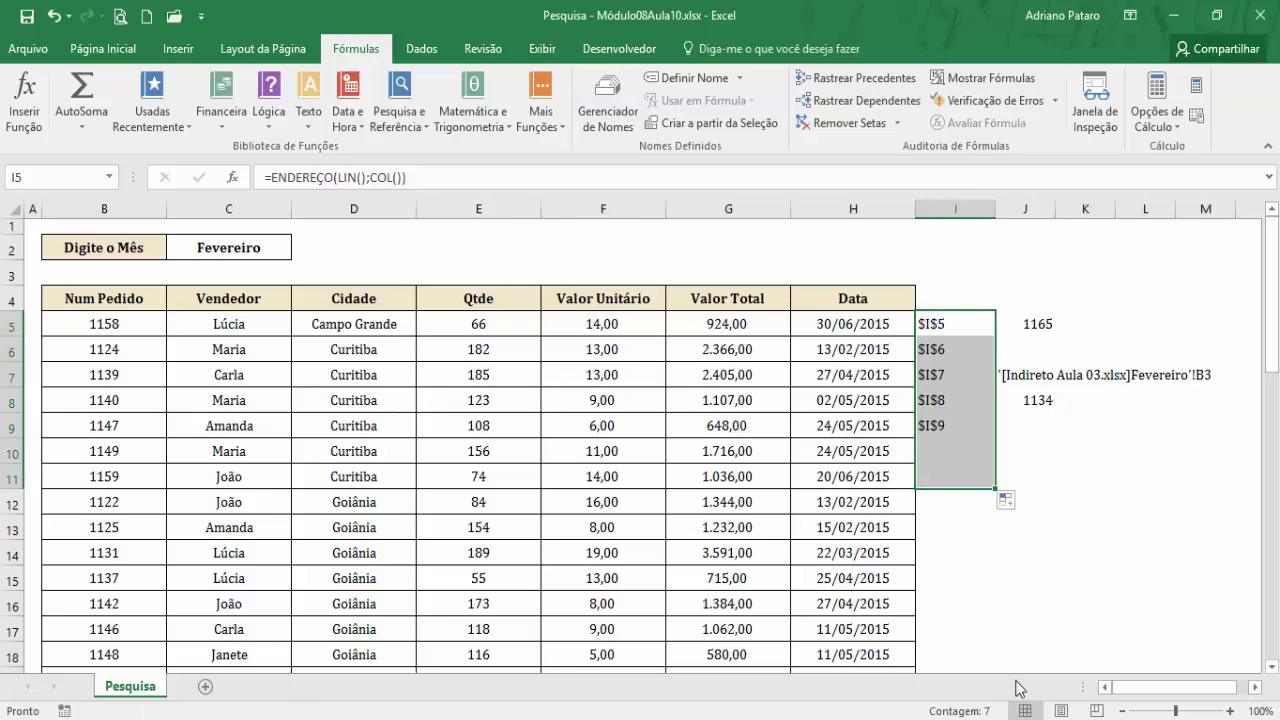
pyautogui.moveTo(1040, 322); pyautogui.dragTo(1184, 444)
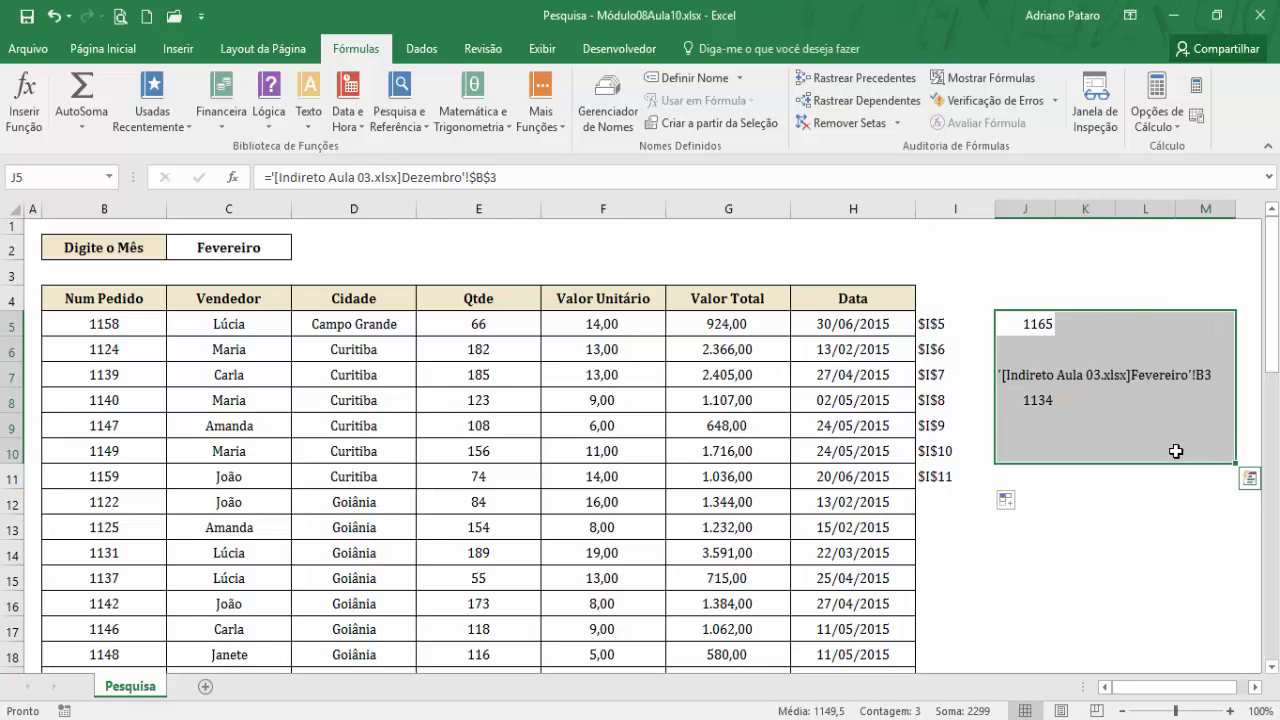
pyautogui.press('Delete')
pyautogui.moveTo(936, 320); pyautogui.dragTo(1177, 488)
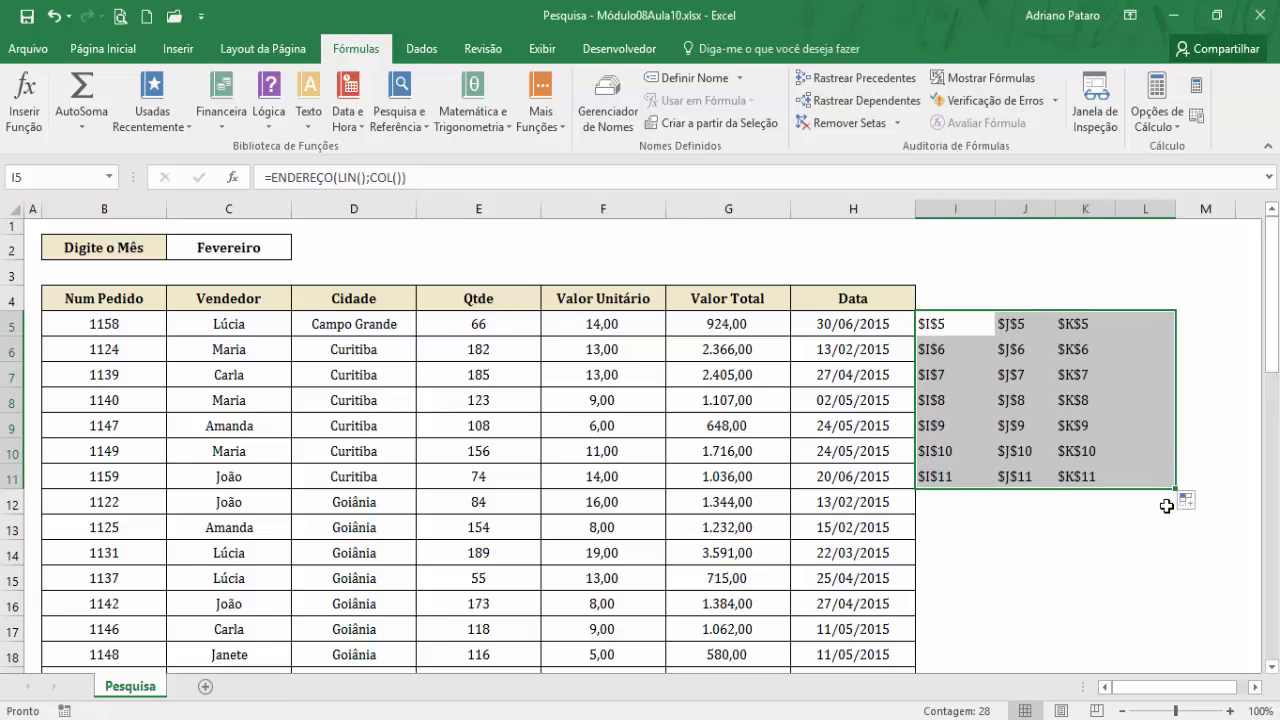
# Step: Compare the addresses generated in I5:L11 with the INDIRETO formula used in the order table from B5 on
pyautogui.click(980, 331)
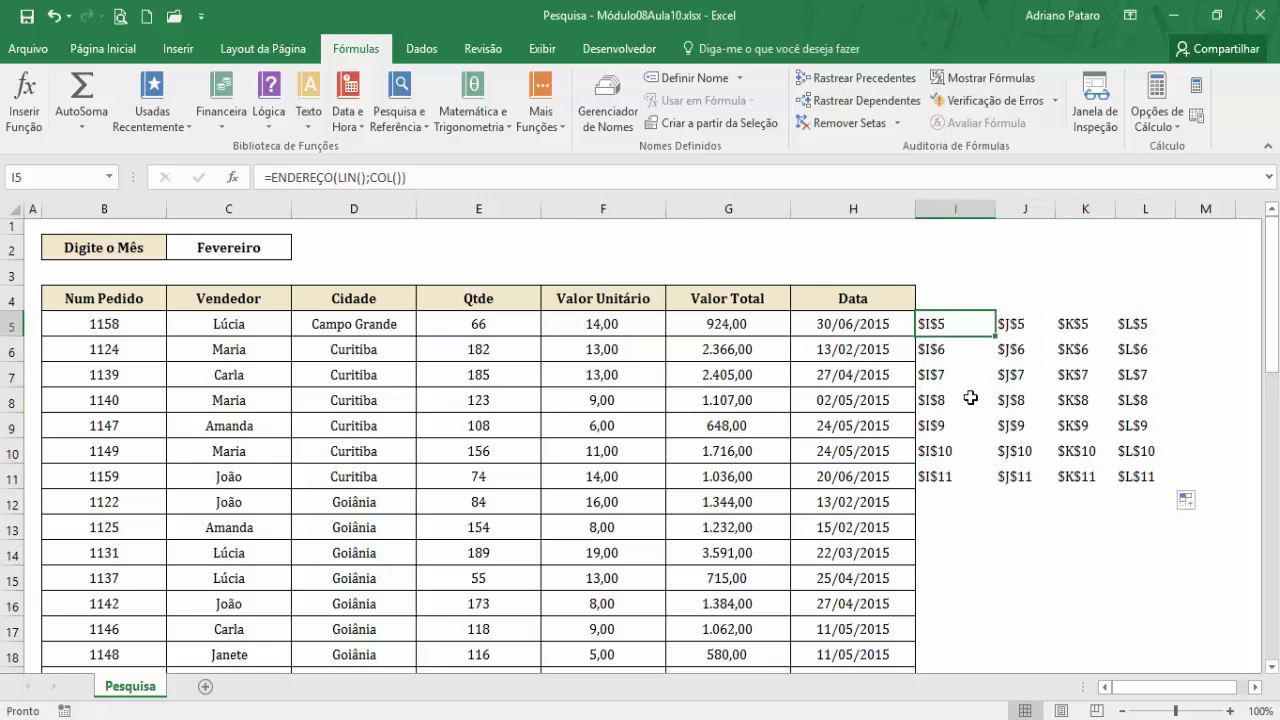
pyautogui.click(1012, 332)
pyautogui.click(1078, 330)
pyautogui.click(1136, 330)
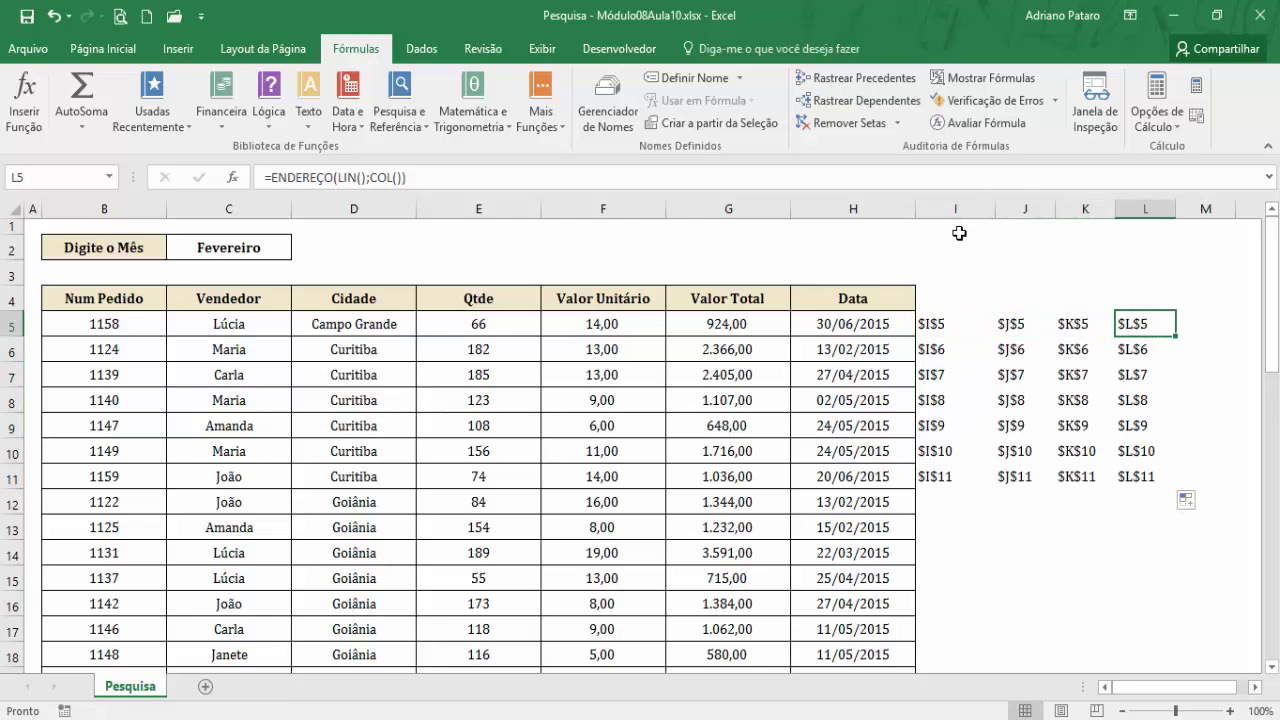
pyautogui.moveTo(958, 209); pyautogui.dragTo(1140, 209)
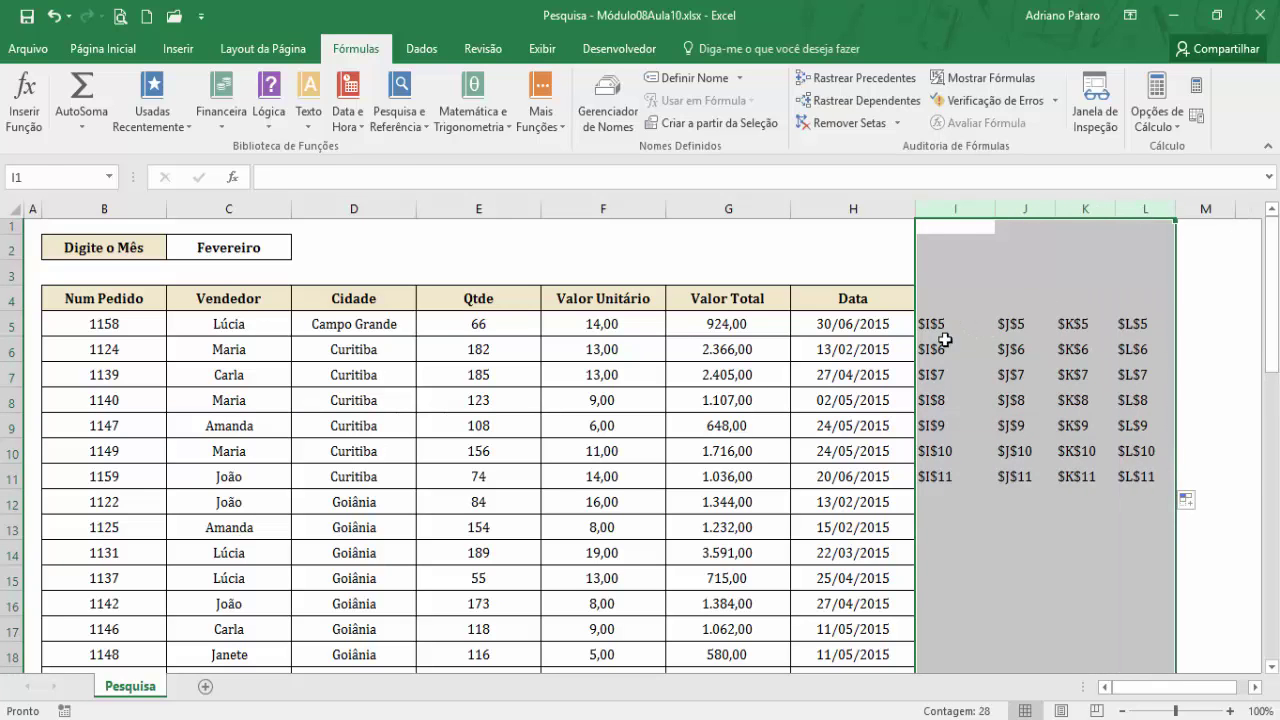
pyautogui.moveTo(945, 325); pyautogui.dragTo(963, 486)
pyautogui.click(105, 330)
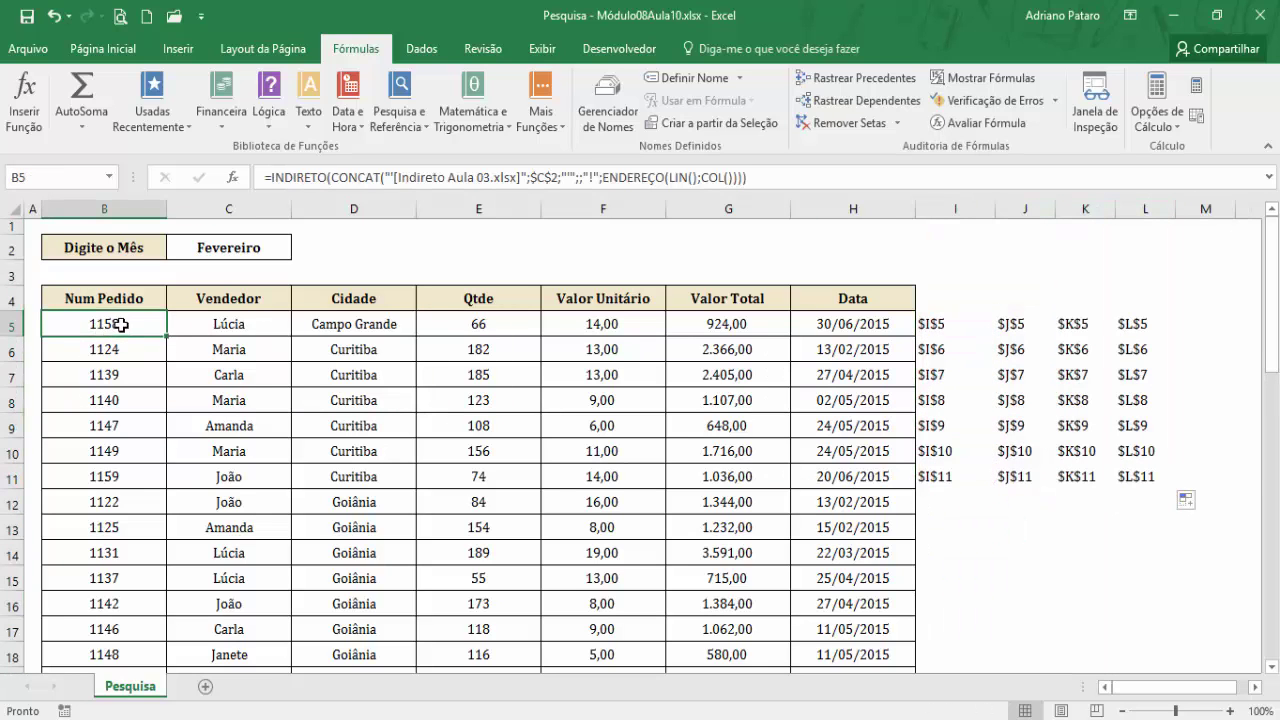
pyautogui.moveTo(120, 324); pyautogui.dragTo(848, 452)
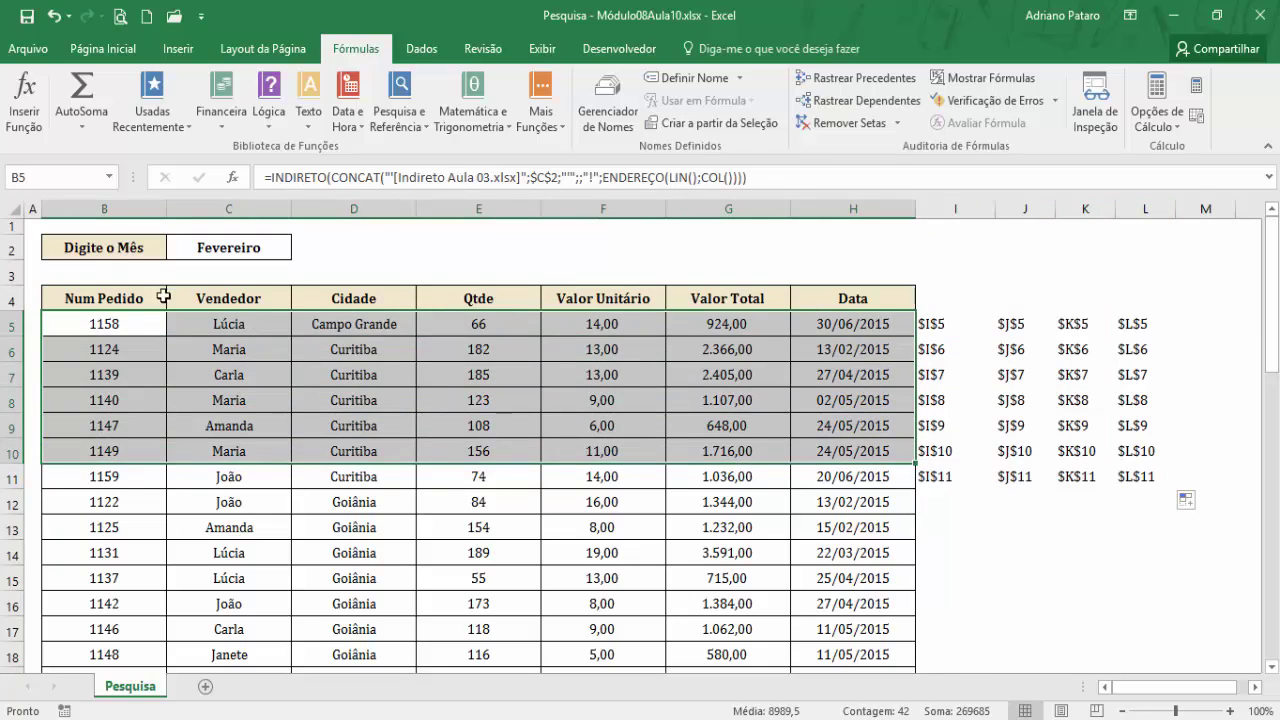
pyautogui.click(140, 318)
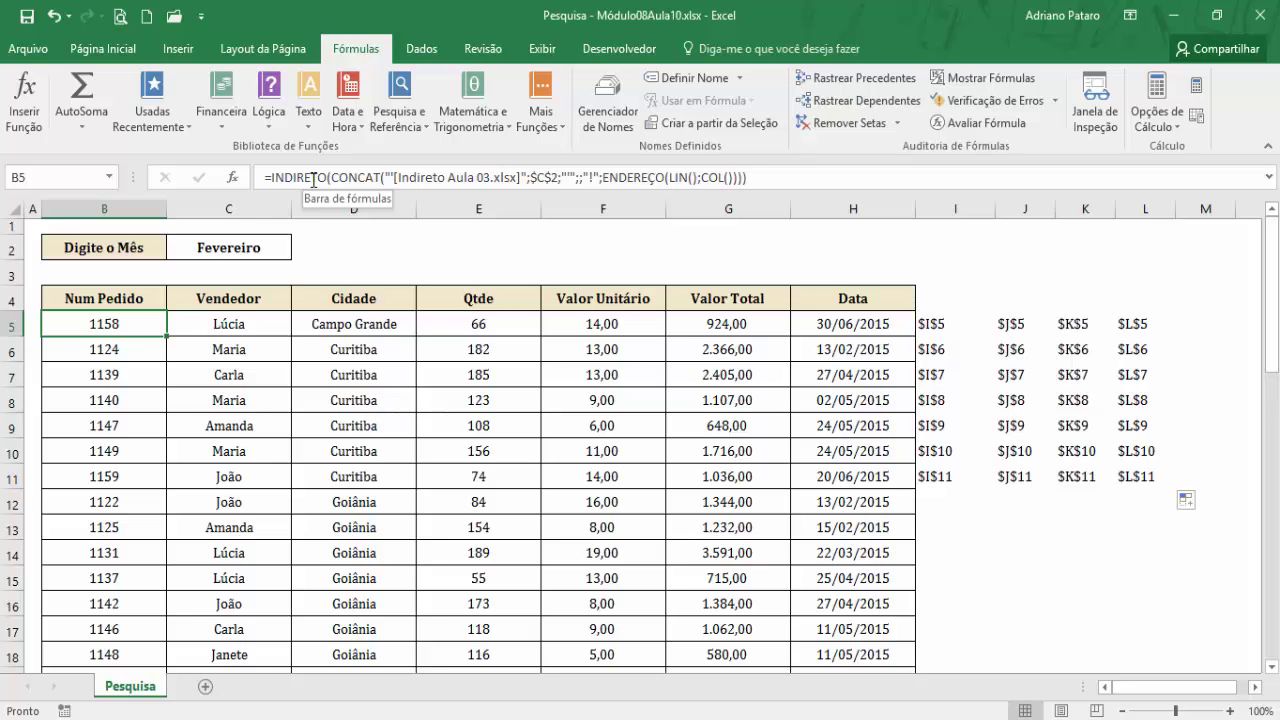
pyautogui.click(218, 279)
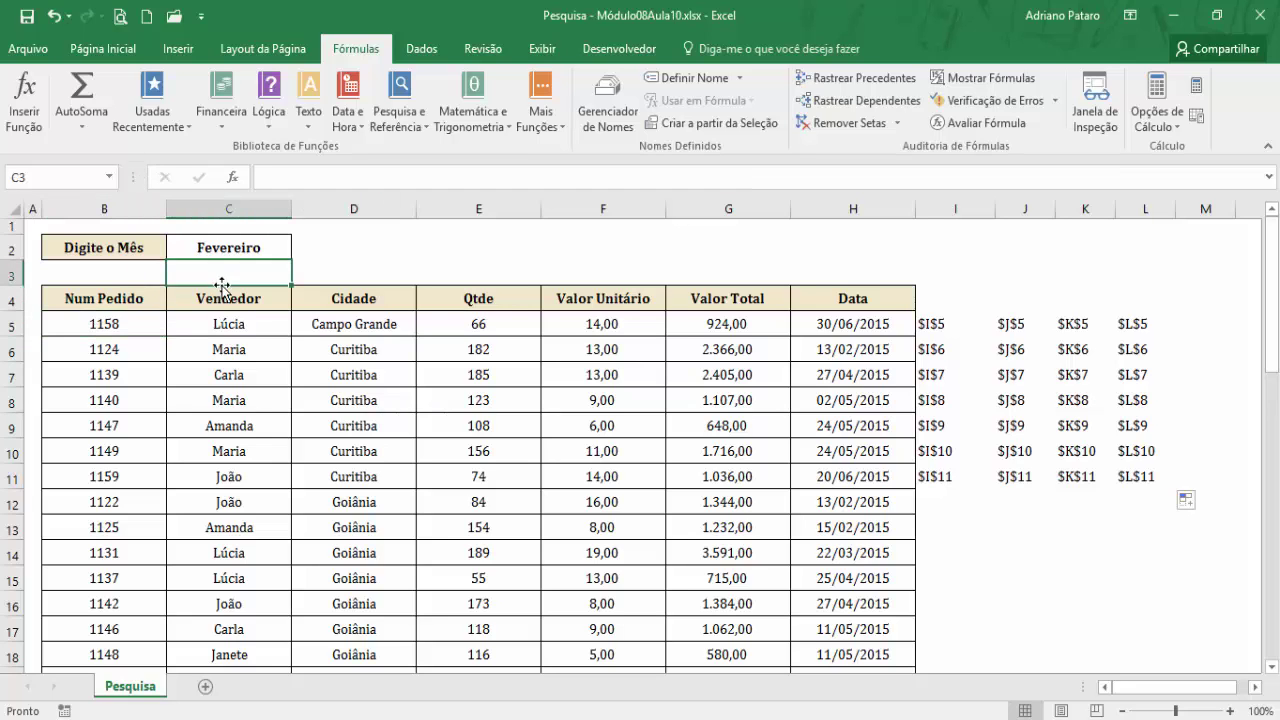
# Step: Open the workbook Planilha Aula 04 - Módulo08Aula10.xlsx from the Função INDIRETO folder
pyautogui.click(228, 296)
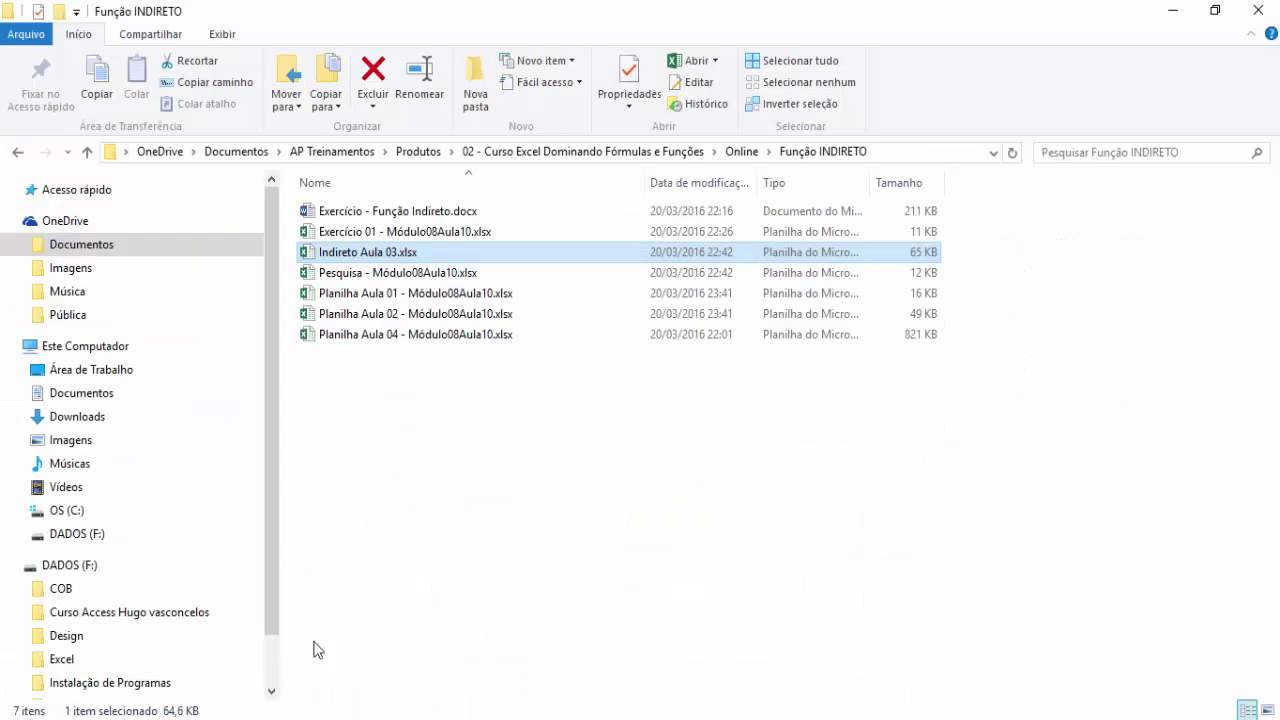
pyautogui.click(433, 340)
pyautogui.doubleClick(425, 341)
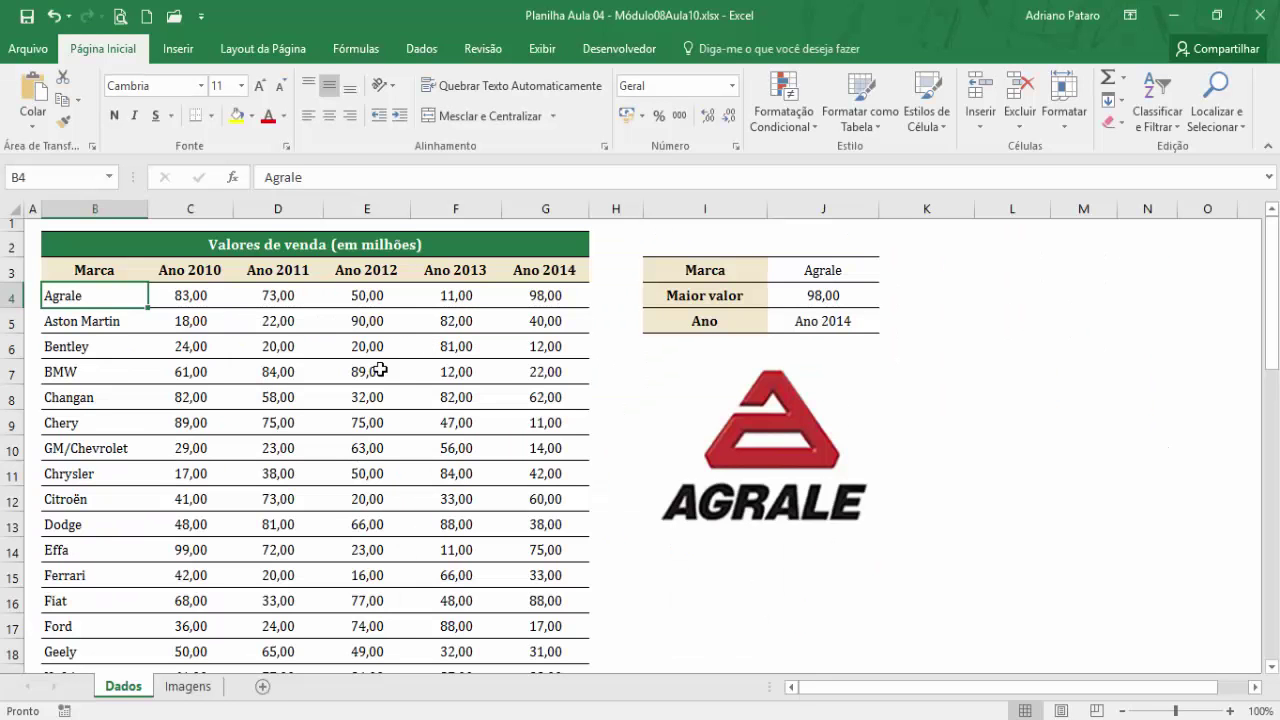
pyautogui.click(268, 370)
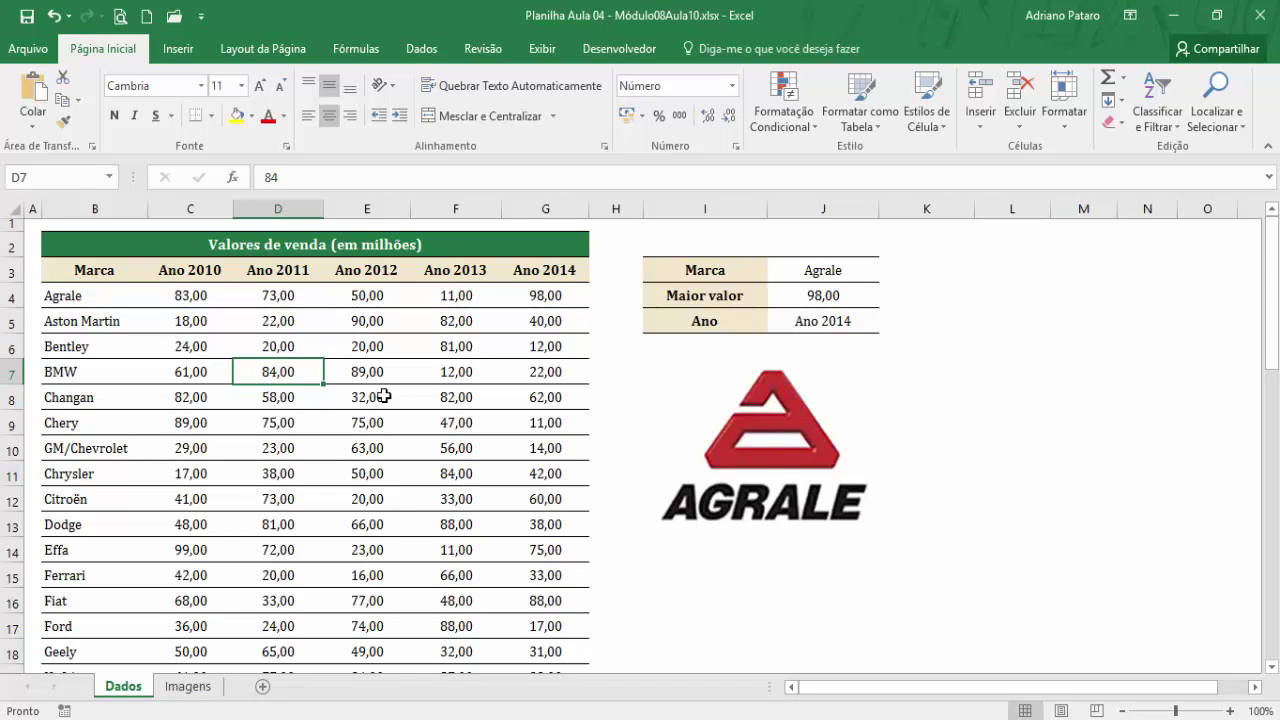
# Step: Try the brand list in J3 with Jaguar, Suzuki and BMW to test the values and logo
pyautogui.click(842, 270)
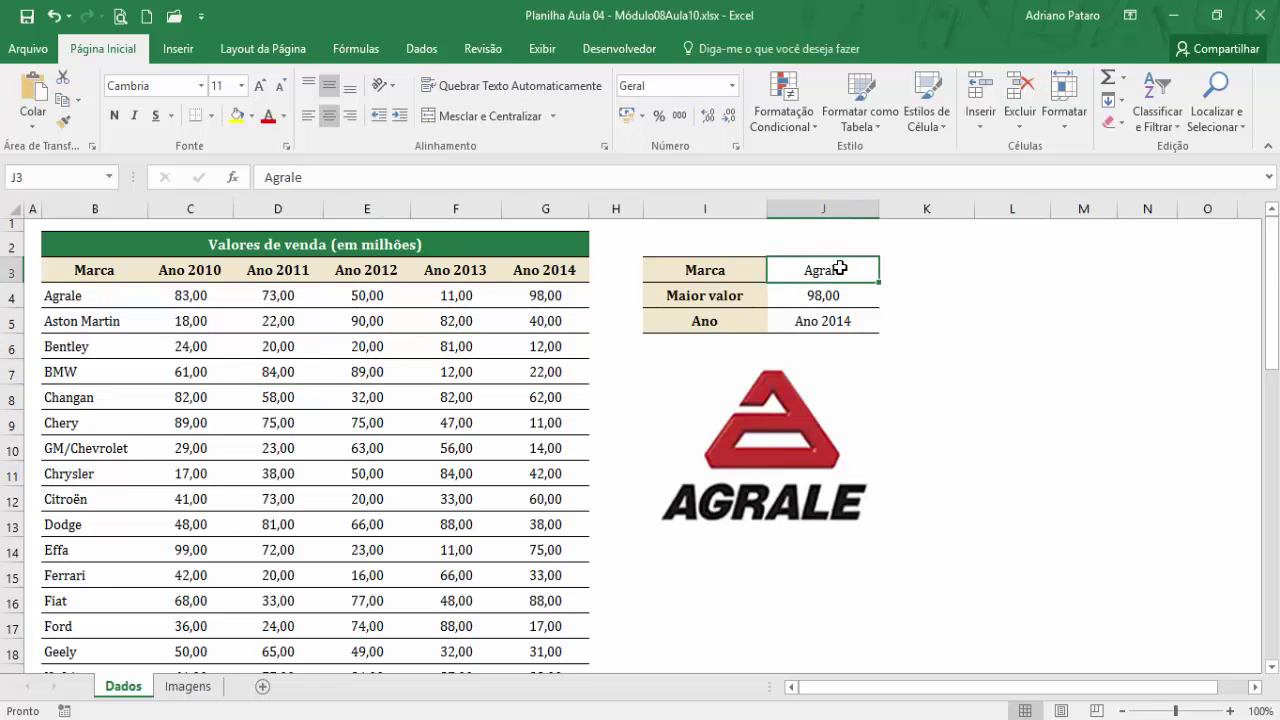
pyautogui.click(888, 272)
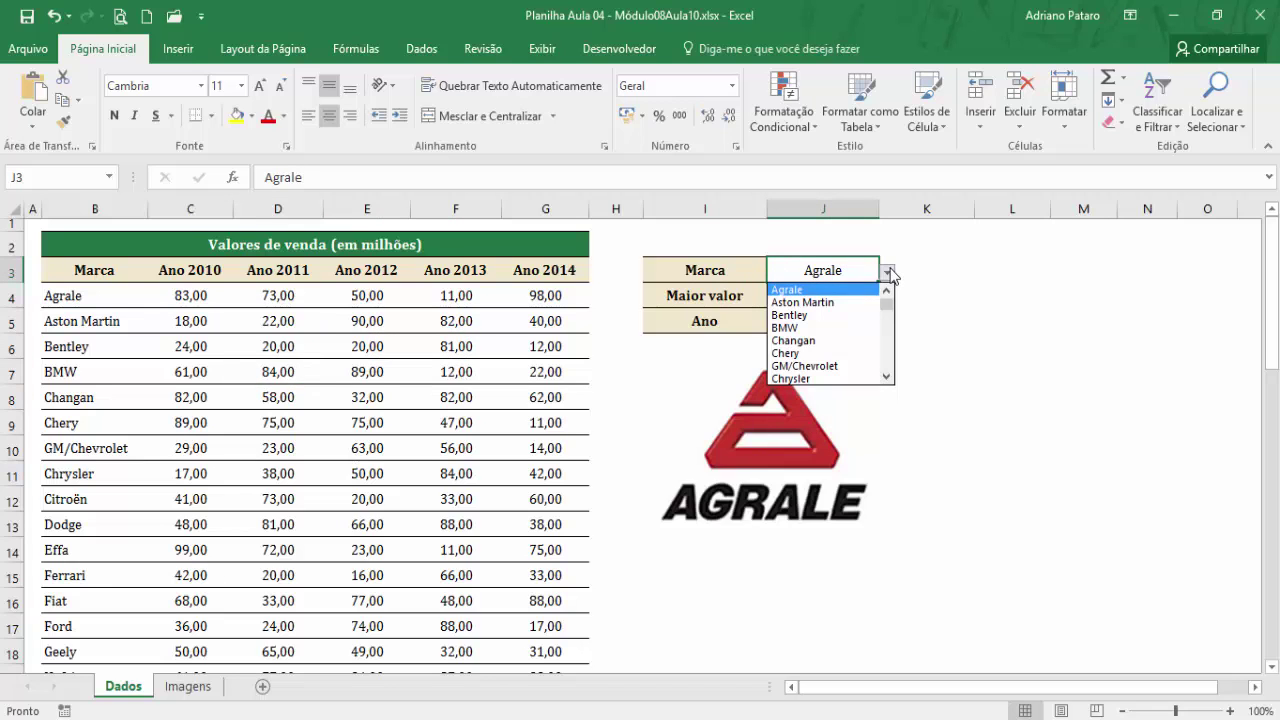
pyautogui.moveTo(888, 302); pyautogui.dragTo(888, 330)
pyautogui.click(858, 329)
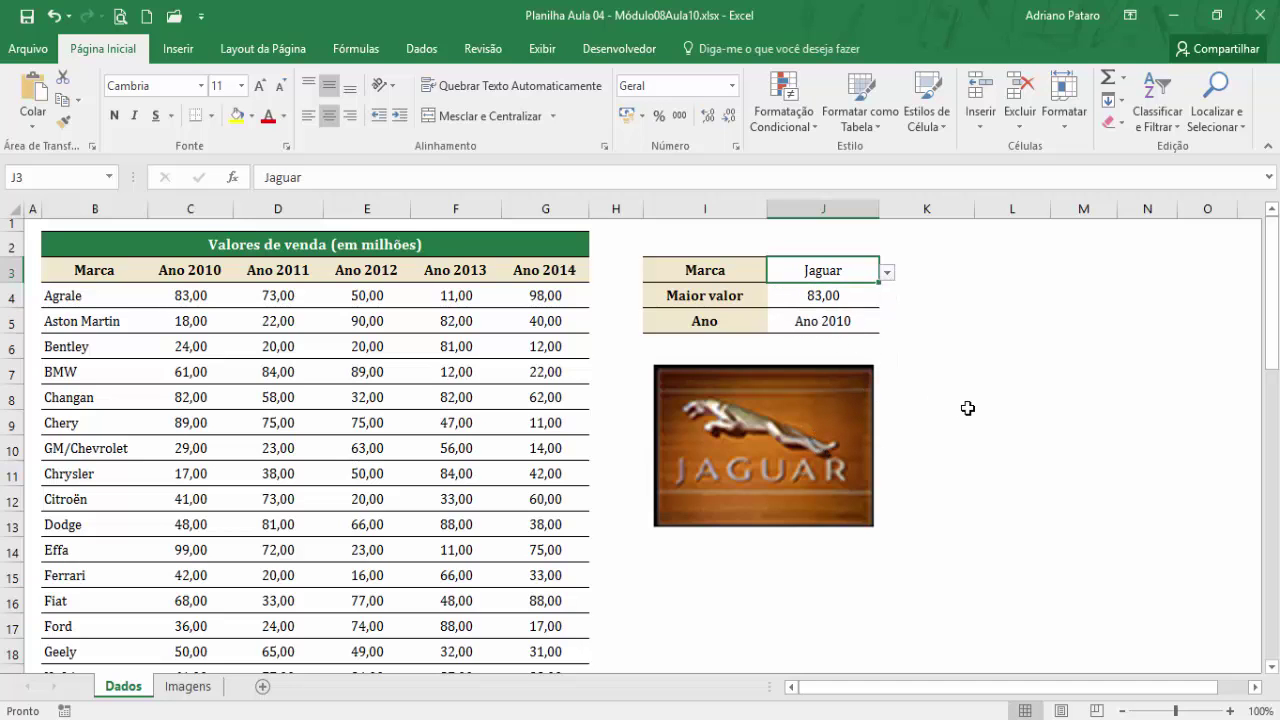
pyautogui.click(887, 272)
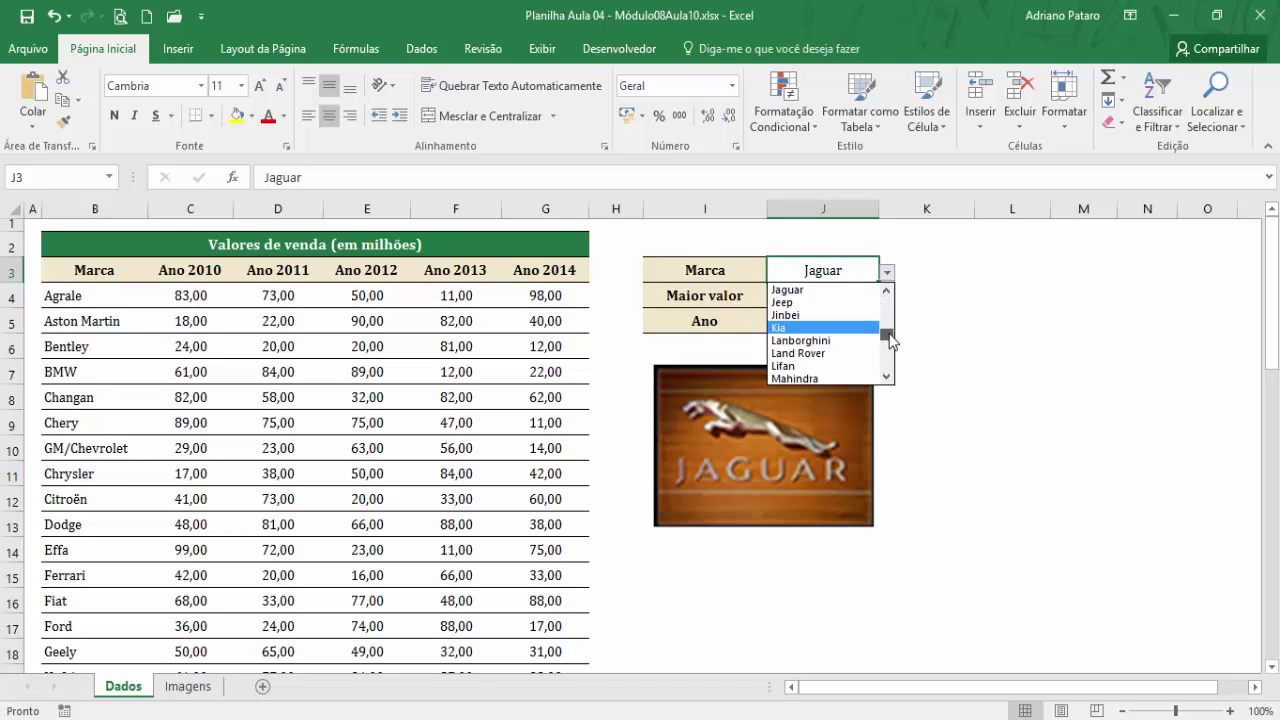
pyautogui.scroll(-4, 849, 351)
pyautogui.click(840, 341)
pyautogui.click(887, 272)
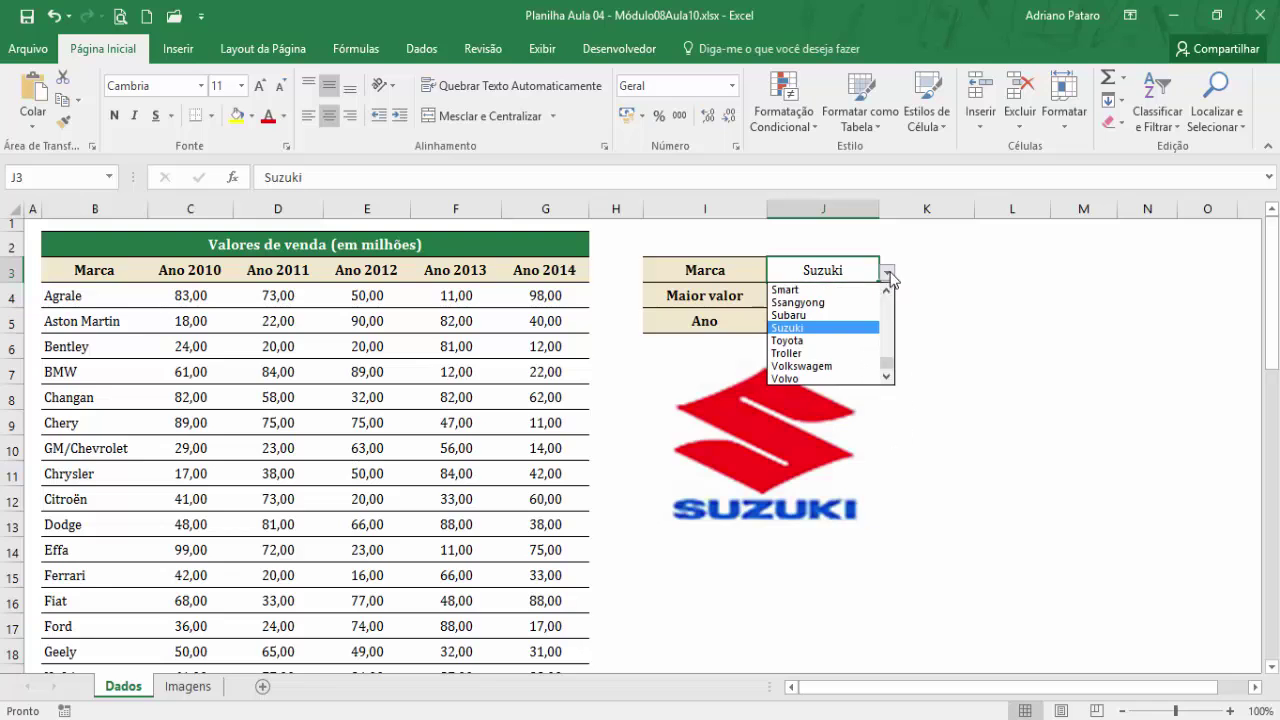
pyautogui.scroll(10, 880, 350)
pyautogui.click(800, 302)
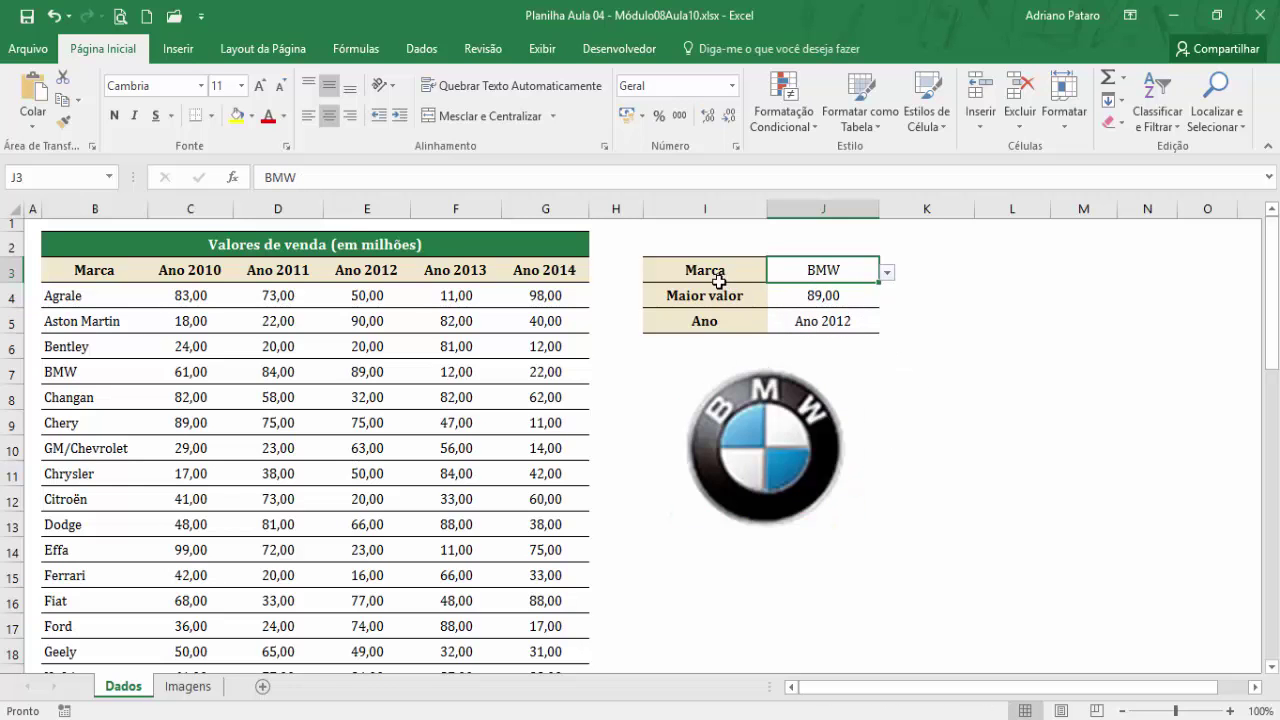
# Step: Examine the formulas behind Maior valor in J4 and Ano in J5
pyautogui.click(802, 296)
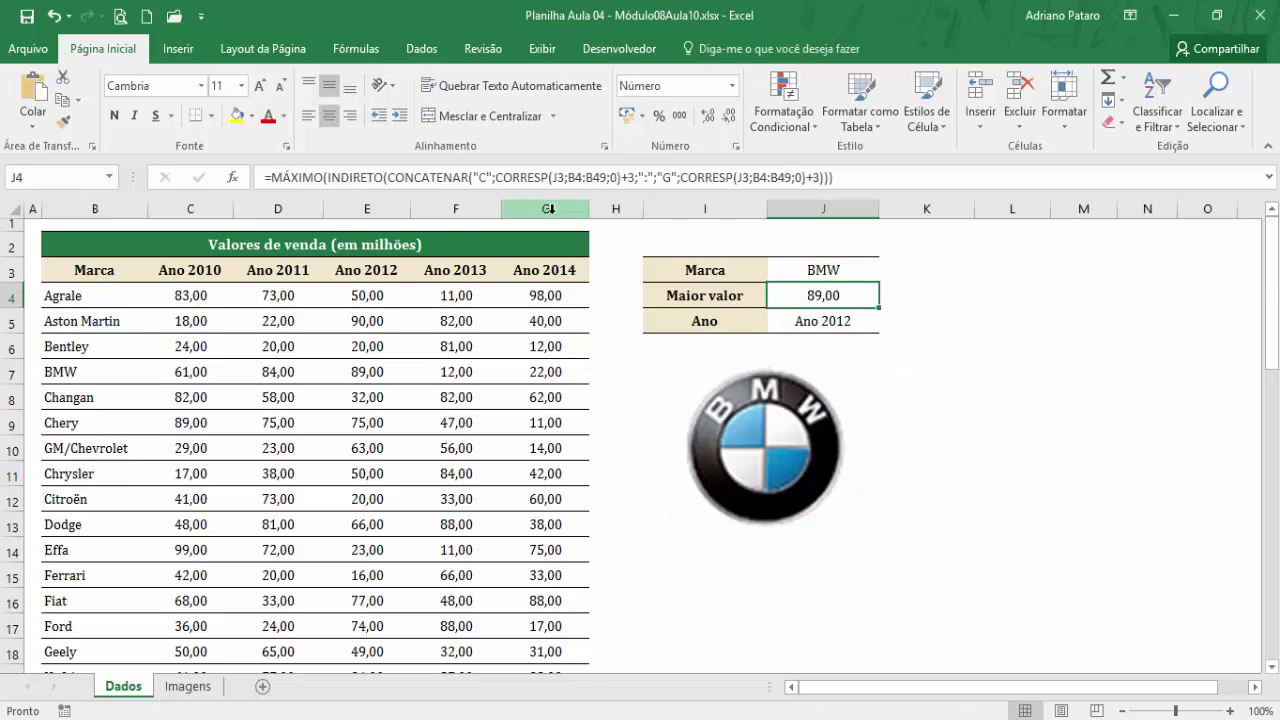
pyautogui.click(841, 320)
pyautogui.click(829, 297)
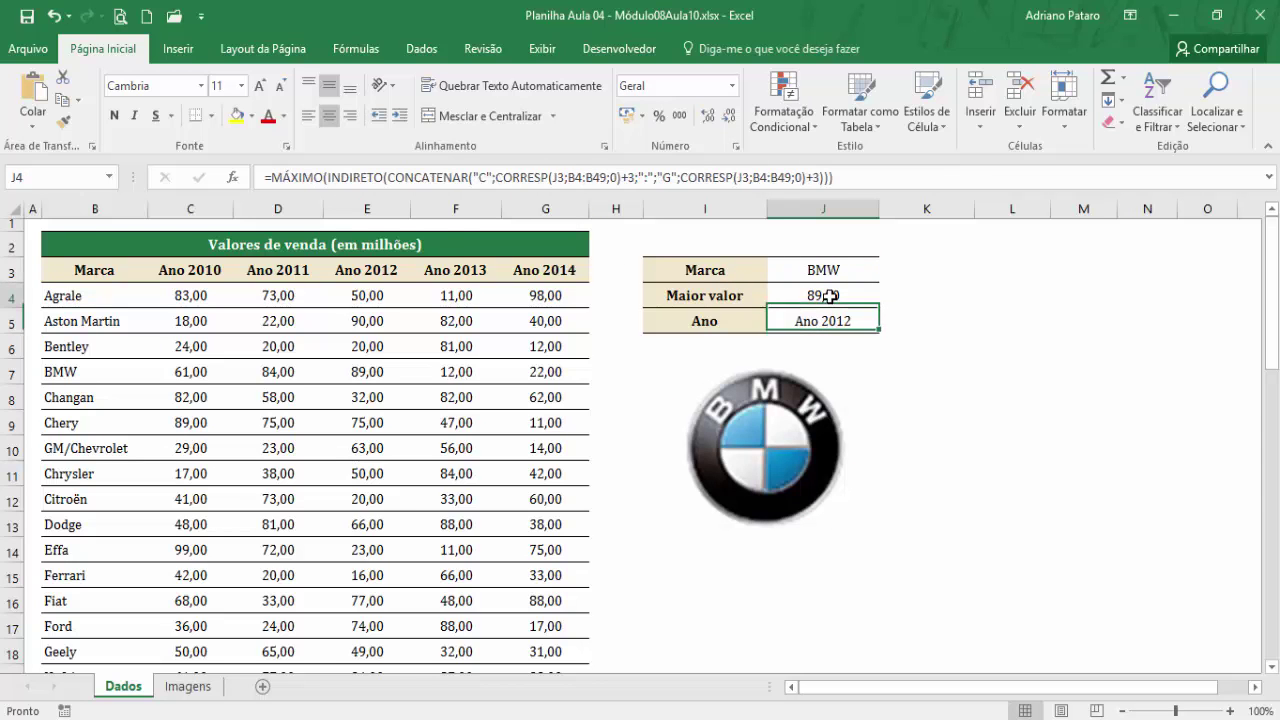
pyautogui.click(840, 318)
pyautogui.click(830, 294)
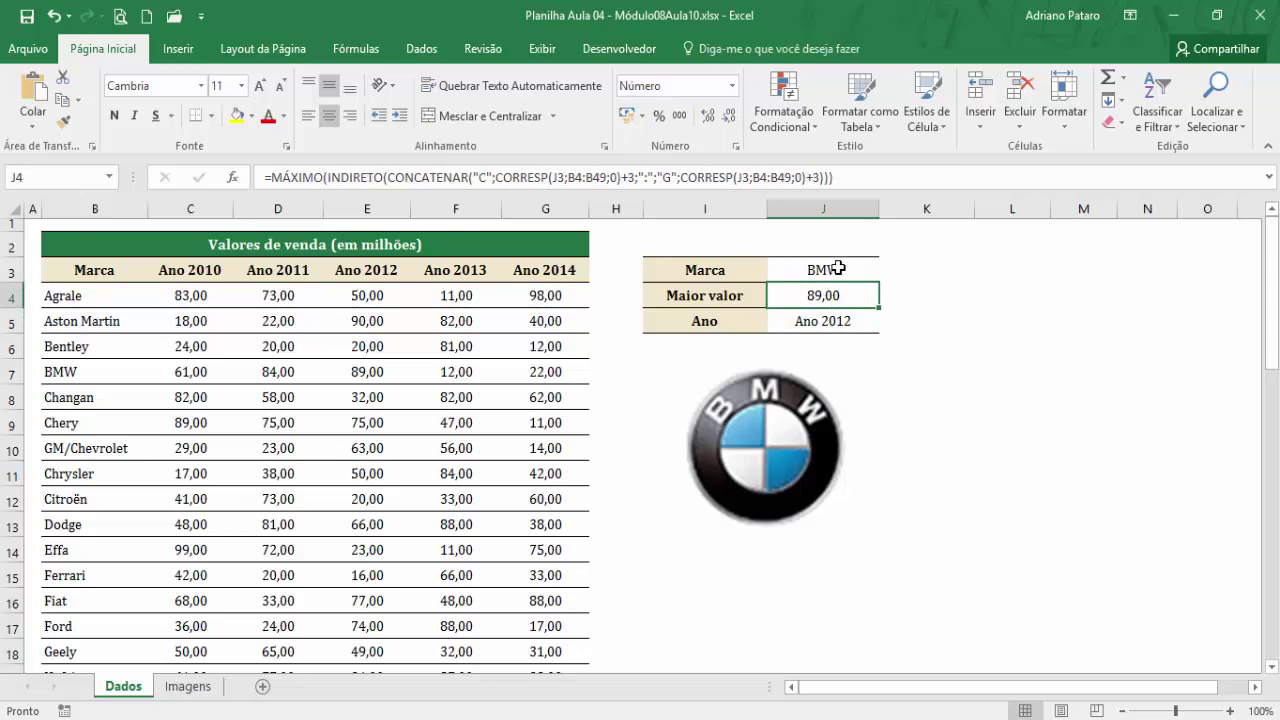
# Step: Set the brand in J3 to Agrale and locate its row in the sales table
pyautogui.click(838, 268)
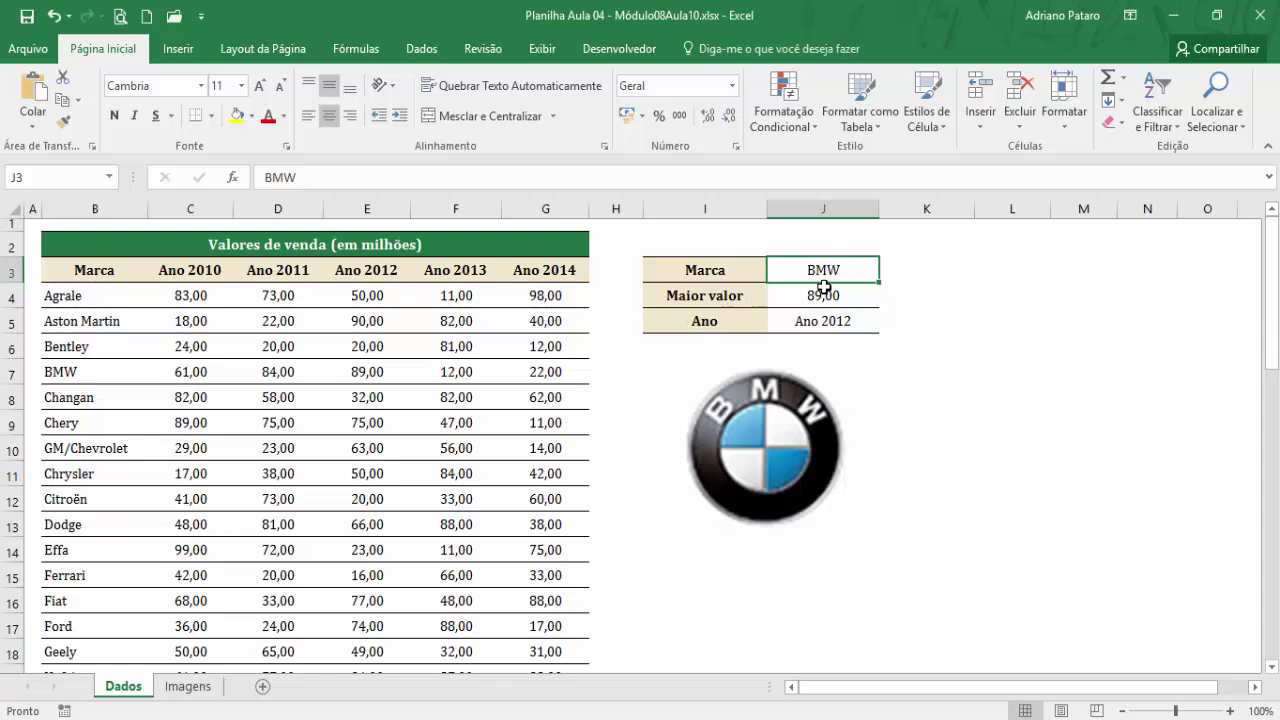
pyautogui.click(887, 272)
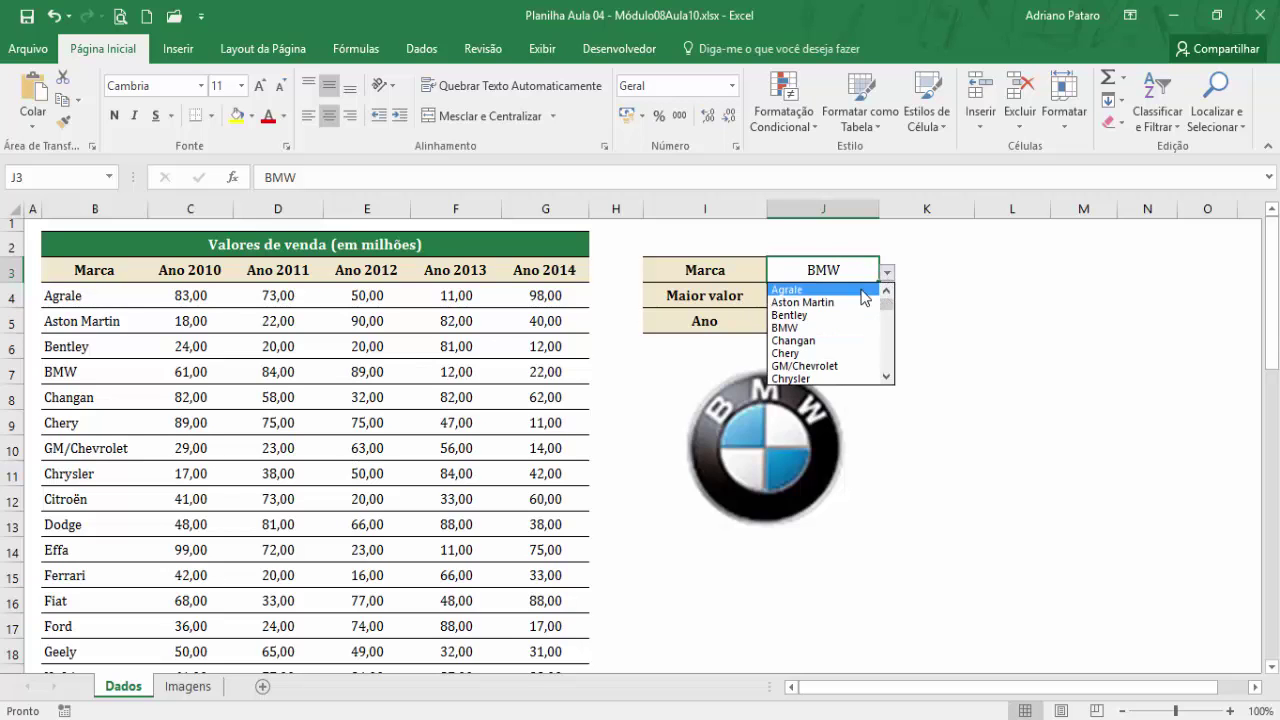
pyautogui.click(862, 290)
pyautogui.click(91, 298)
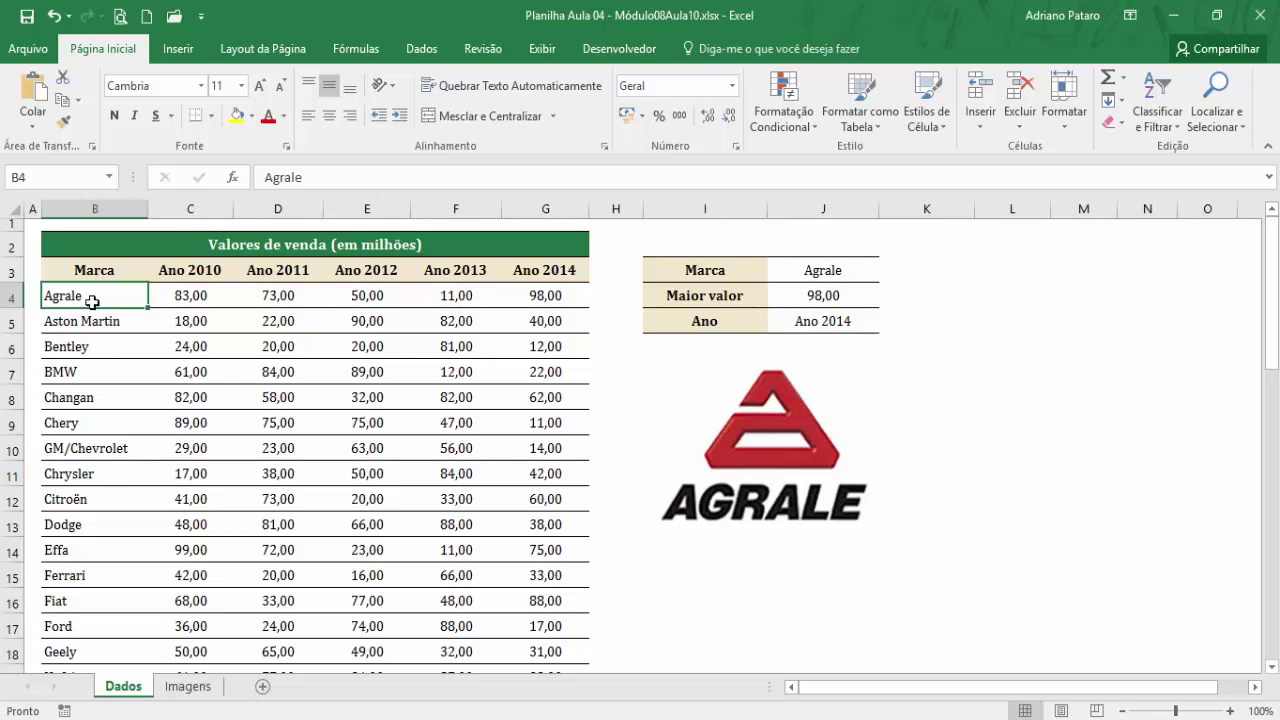
# Step: Compare Agrale's yearly sales in C4:G4 with the Maior valor and Ano results and the logo
pyautogui.moveTo(174, 298); pyautogui.dragTo(540, 300)
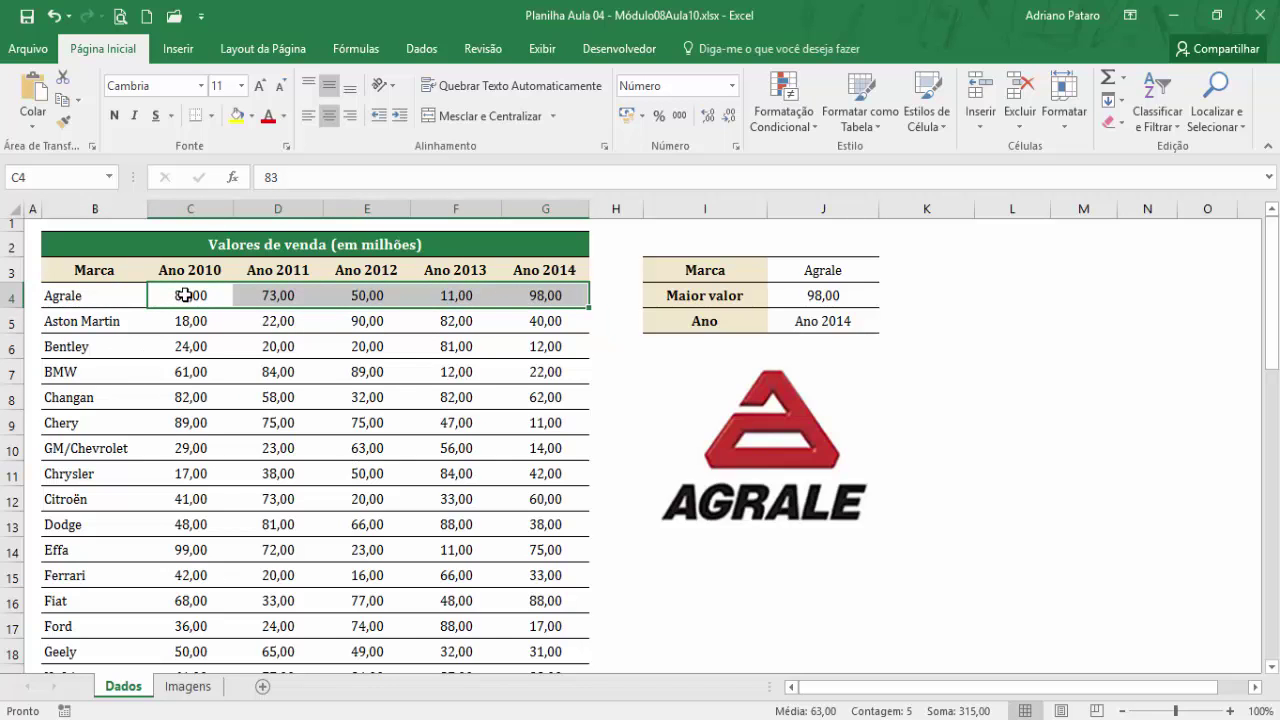
pyautogui.click(699, 296)
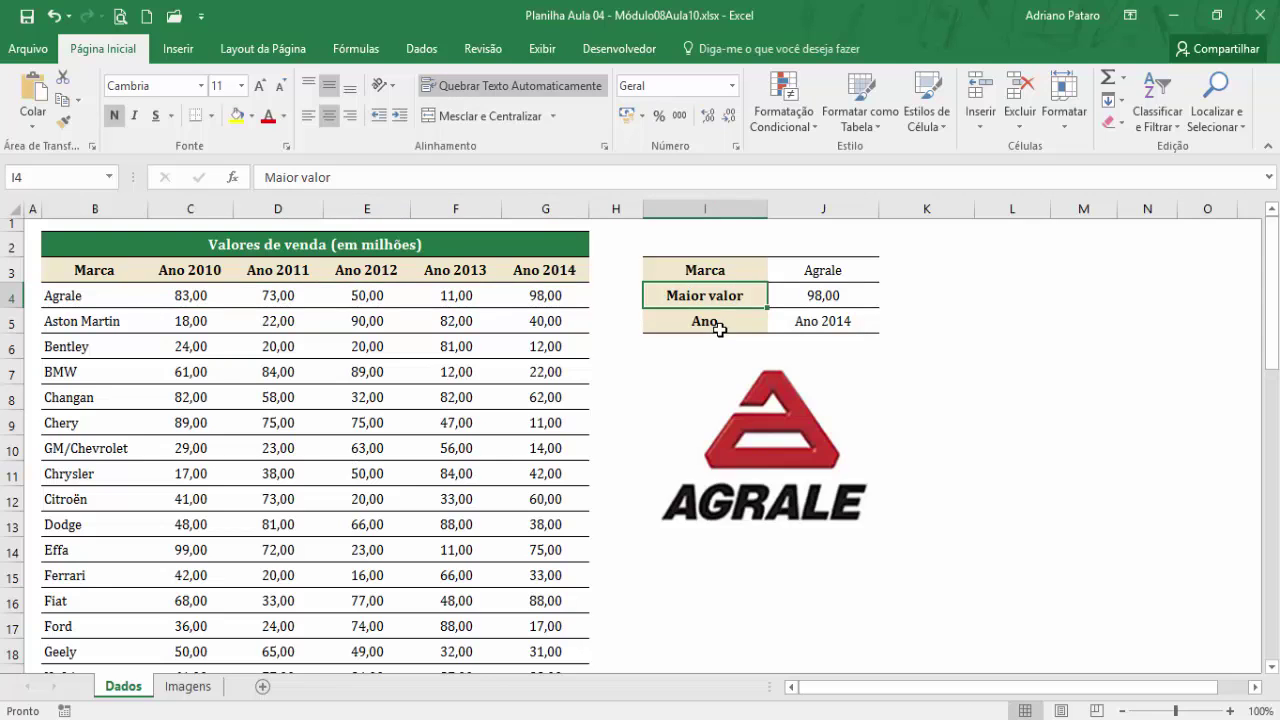
pyautogui.click(680, 325)
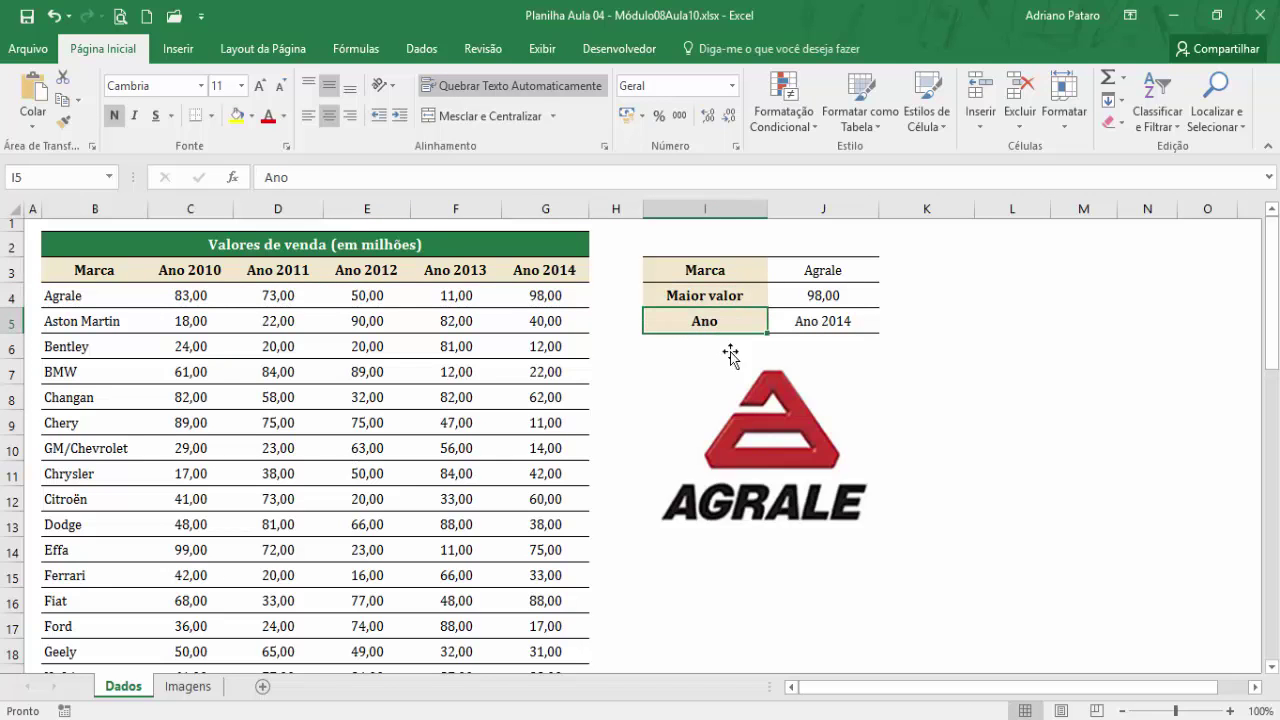
pyautogui.click(773, 413)
# Step: Choose MG Motors from the brand list in J3
pyautogui.click(831, 271)
pyautogui.click(886, 274)
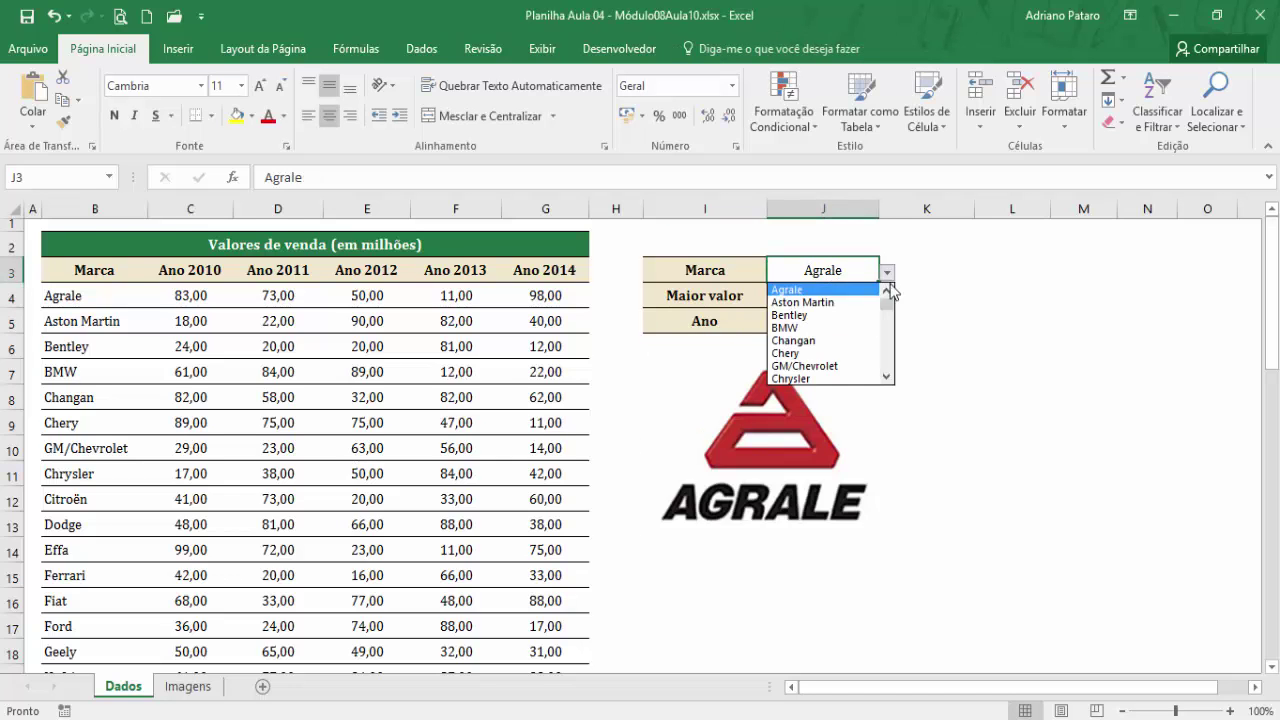
pyautogui.moveTo(889, 305); pyautogui.dragTo(889, 349)
pyautogui.click(858, 341)
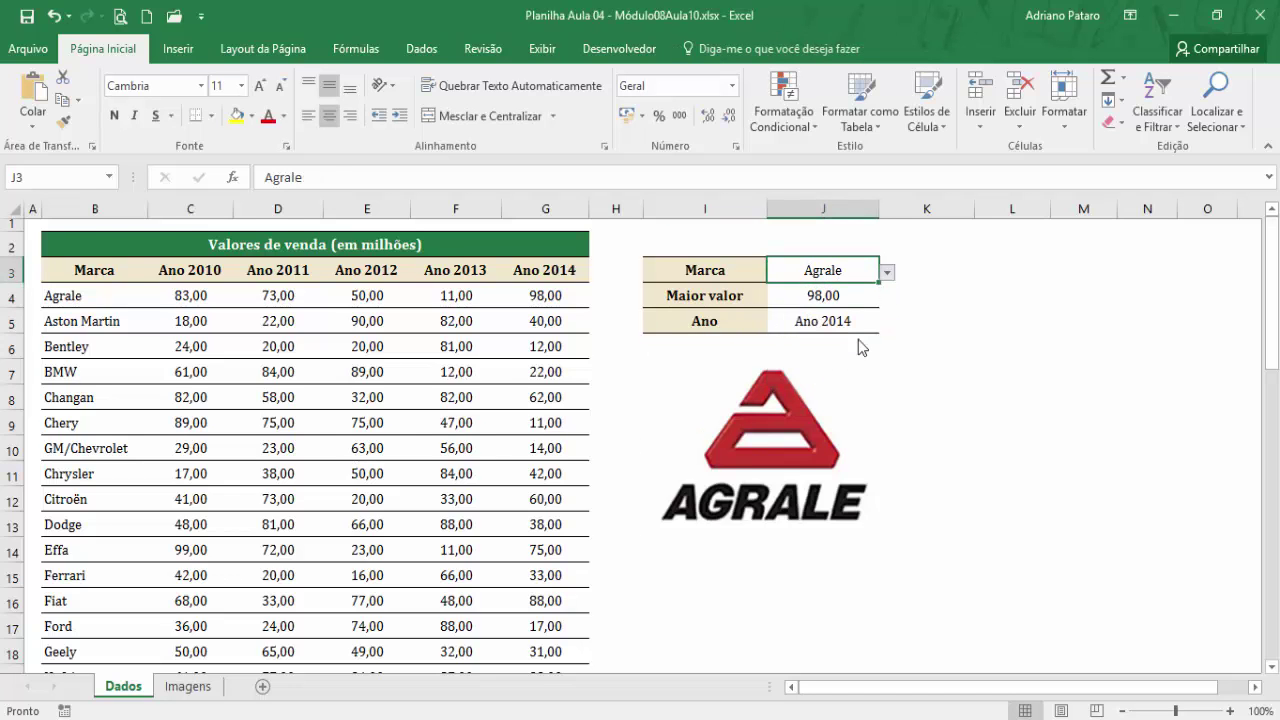
pyautogui.click(1011, 551)
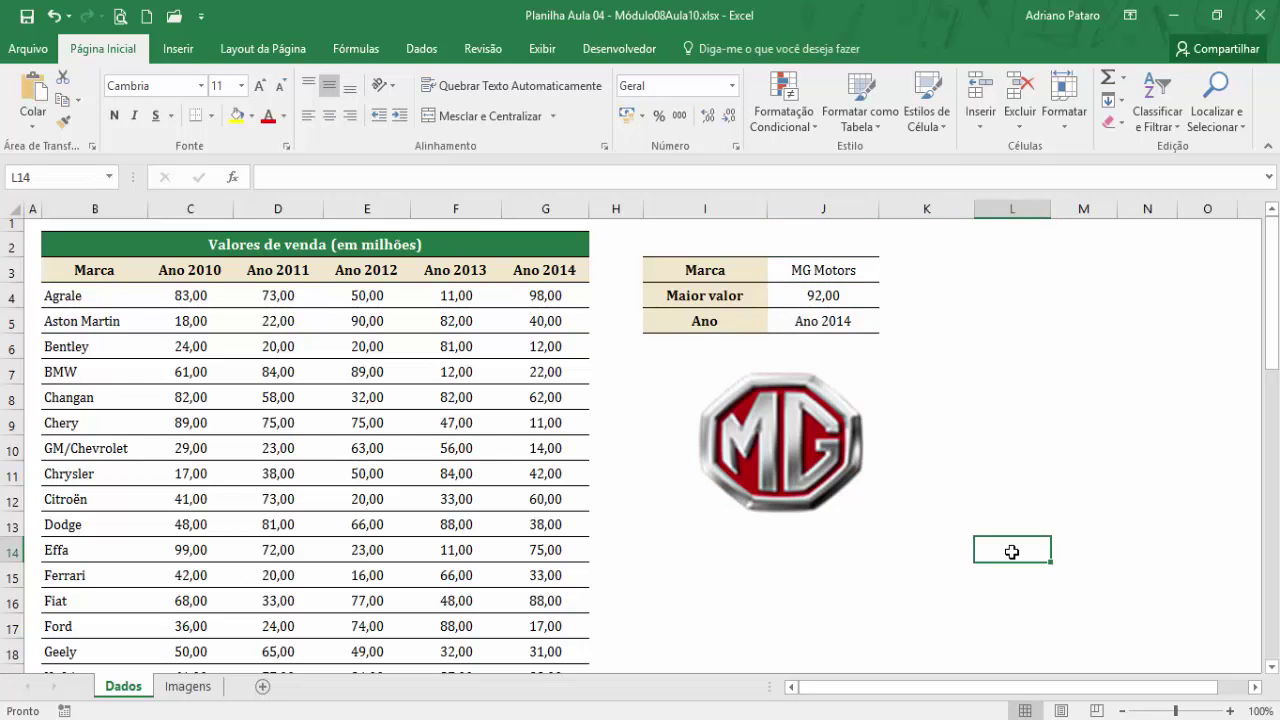